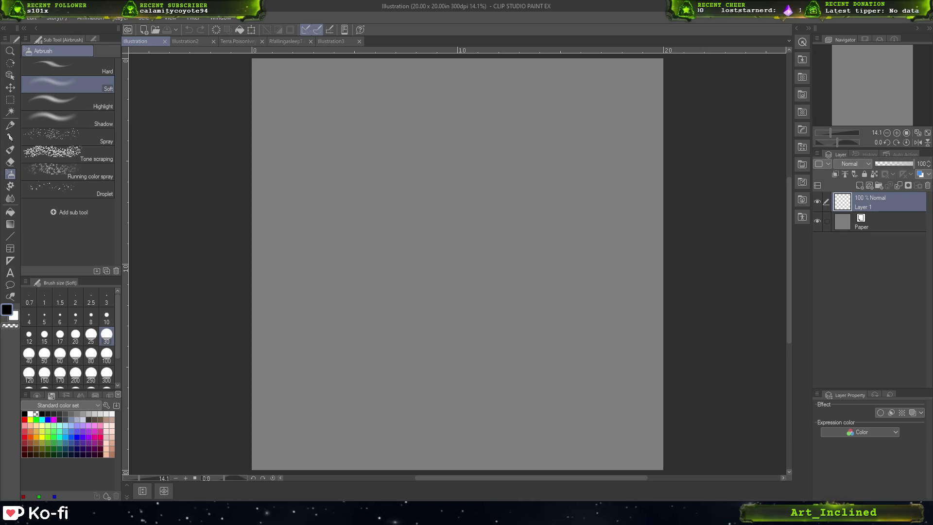
# - Try a Soft airbrush stroke and undo it, then scribble with the 線画用ペン pen and clear the layer
pyautogui.moveTo(411, 298)
pyautogui.mouseDown()
pyautogui.moveTo(483, 326)
pyautogui.moveTo(604, 318)
pyautogui.moveTo(451, 424)
pyautogui.mouseUp()
pyautogui.hotkey('ctrl', 'z')
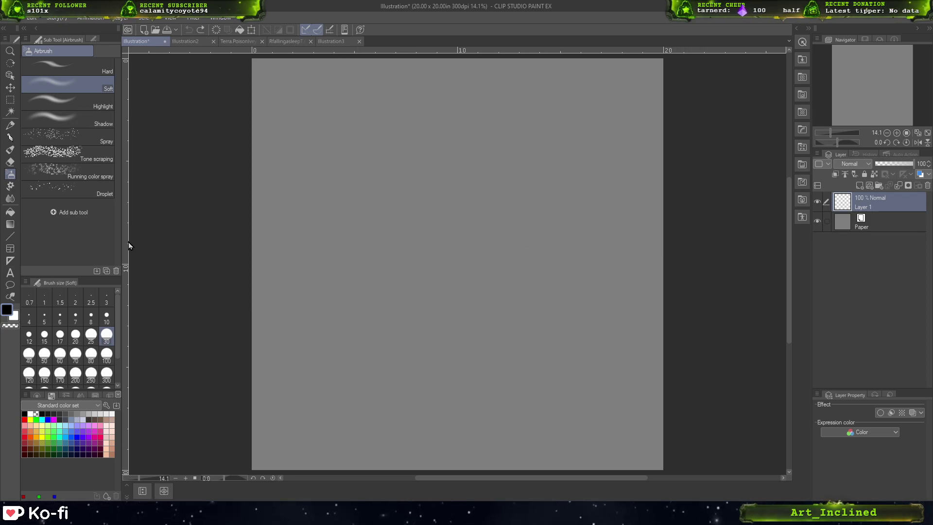
pyautogui.press('p')
pyautogui.moveTo(382, 161)
pyautogui.mouseDown()
pyautogui.moveTo(343, 229)
pyautogui.moveTo(563, 232)
pyautogui.mouseUp()
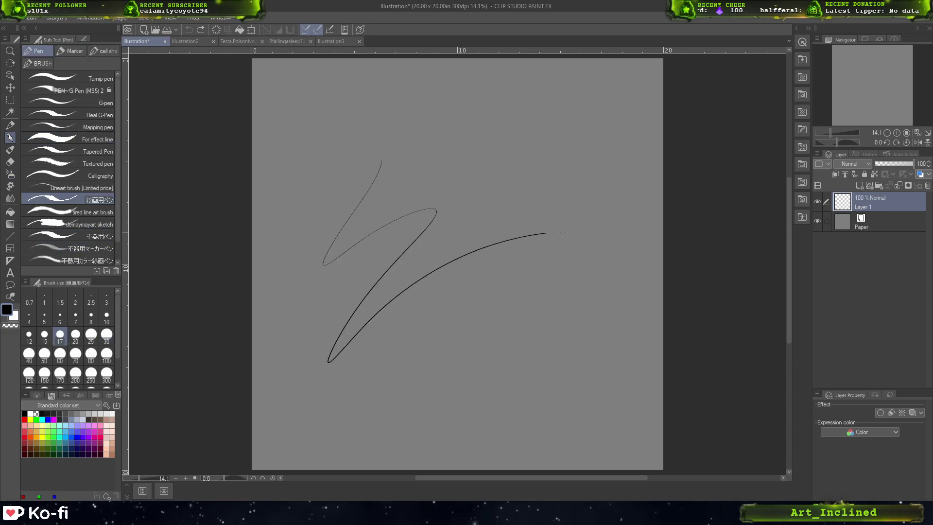
pyautogui.moveTo(359, 433); pyautogui.dragTo(667, 282)
pyautogui.press('Delete')
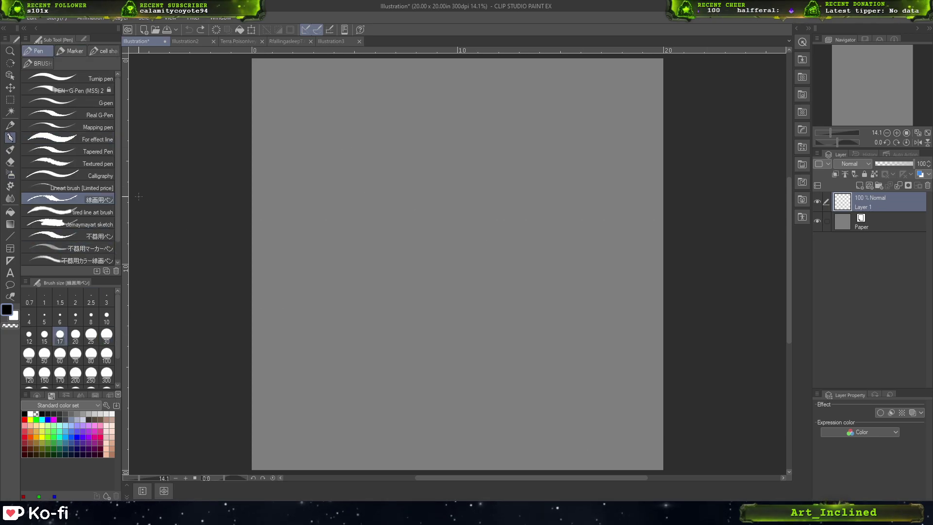
# - Look at the pencil brushes, then return to the pens and select the 不器用マーカーペン brush
pyautogui.click(10, 125)
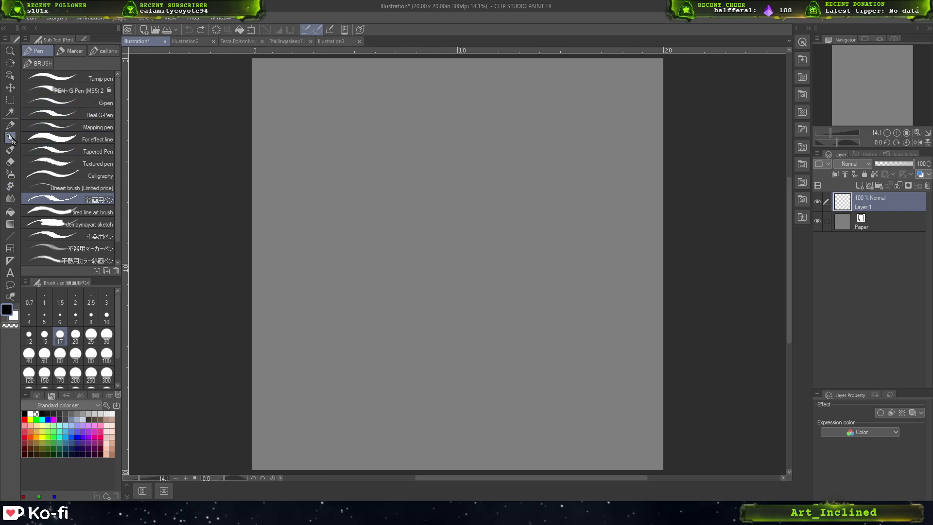
pyautogui.click(75, 104)
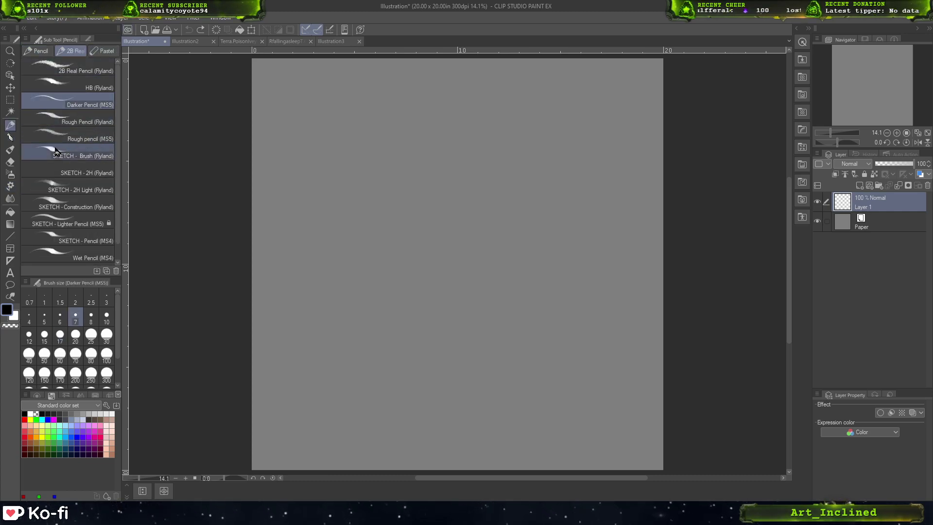
pyautogui.press('p')
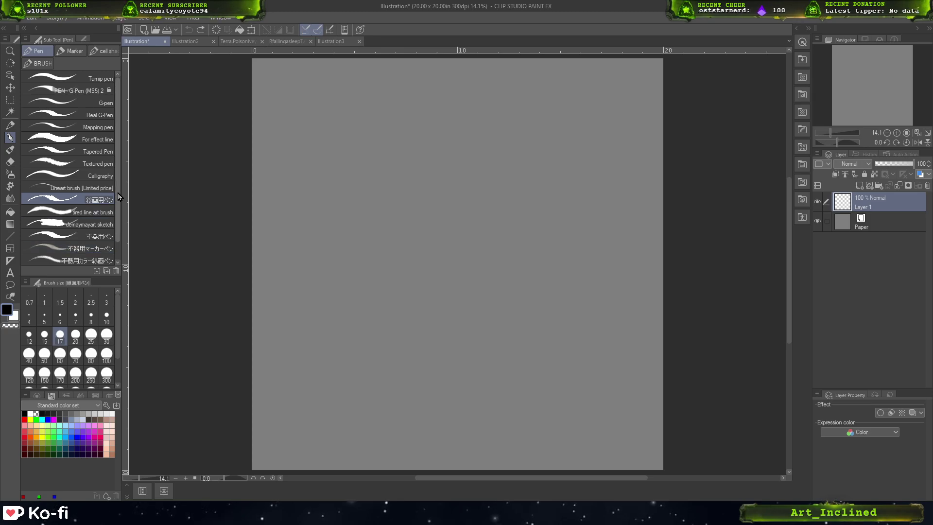
pyautogui.click(90, 249)
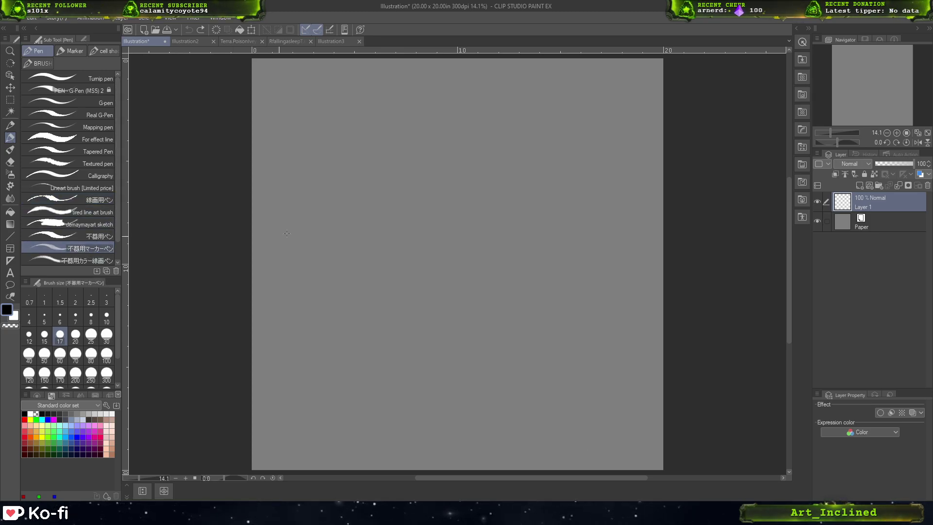
# - Test the 不器用マーカーペン brush with several long diagonal strokes on Layer 1 and undo them all
pyautogui.click(897, 133)
pyautogui.click(897, 132)
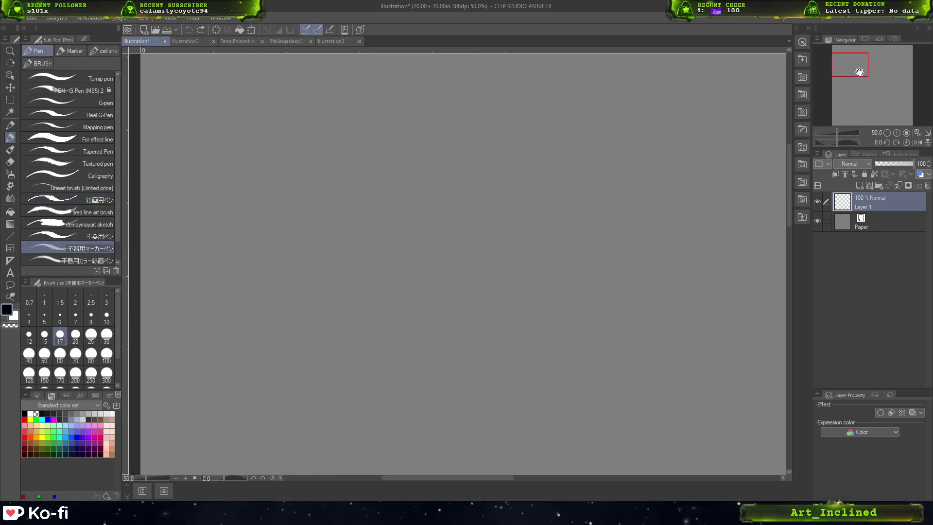
pyautogui.moveTo(374, 189); pyautogui.dragTo(305, 293)
pyautogui.moveTo(403, 203)
pyautogui.mouseDown()
pyautogui.moveTo(479, 193)
pyautogui.moveTo(307, 423)
pyautogui.mouseUp()
pyautogui.moveTo(471, 267); pyautogui.dragTo(265, 359)
pyautogui.moveTo(419, 290)
pyautogui.mouseDown()
pyautogui.moveTo(369, 310)
pyautogui.moveTo(311, 405)
pyautogui.moveTo(639, 289)
pyautogui.mouseUp()
pyautogui.hotkey('ctrl', 'z')
pyautogui.hotkey('ctrl', 'z')
pyautogui.hotkey('ctrl', 'z')
pyautogui.hotkey('ctrl', 'z')
pyautogui.hotkey('ctrl', 'z')
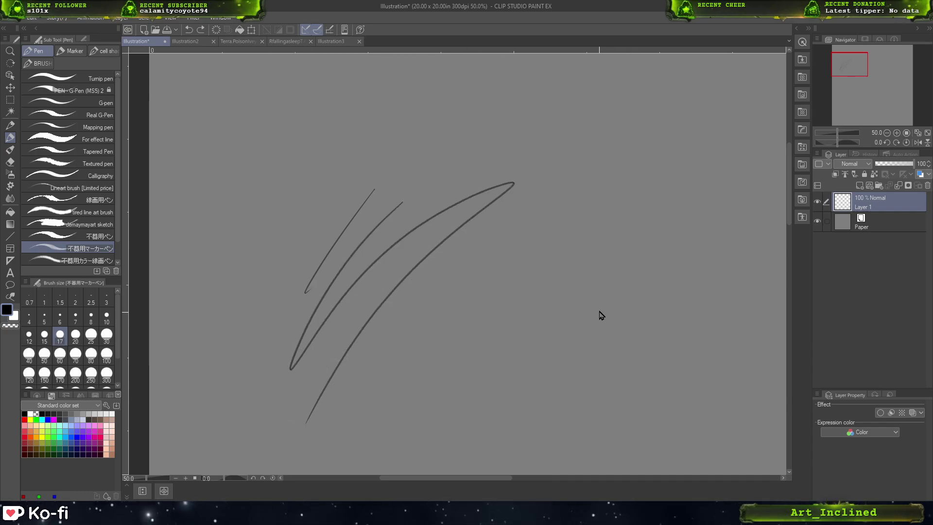
pyautogui.hotkey('ctrl', 'z')
# - Scribble three more curved strokes with the 不器用マーカーペン brush at size 17, then undo them
pyautogui.moveTo(271, 349)
pyautogui.mouseDown()
pyautogui.moveTo(379, 279)
pyautogui.moveTo(534, 219)
pyautogui.mouseUp()
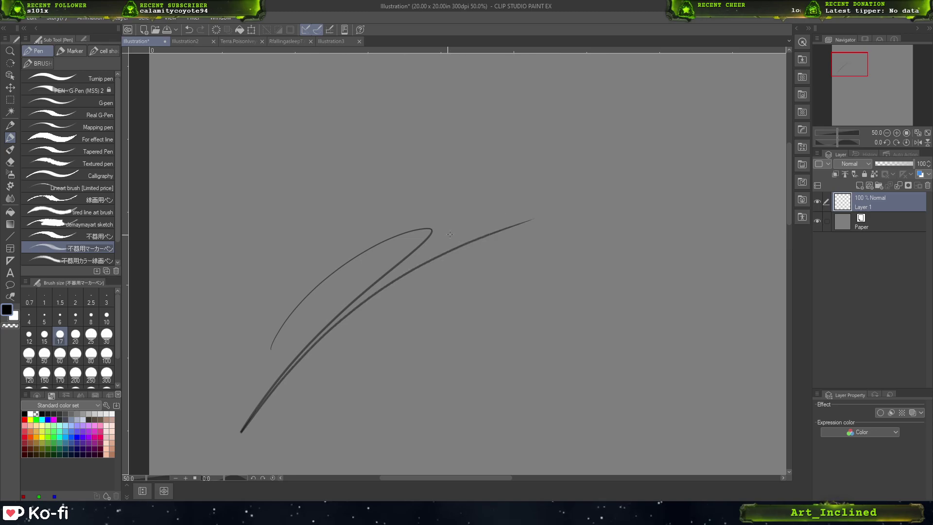
pyautogui.moveTo(315, 375); pyautogui.dragTo(461, 230)
pyautogui.moveTo(460, 245)
pyautogui.mouseDown()
pyautogui.moveTo(316, 377)
pyautogui.moveTo(403, 283)
pyautogui.moveTo(322, 411)
pyautogui.mouseUp()
pyautogui.hotkey('ctrl', 'z')
pyautogui.hotkey('ctrl', 'z')
pyautogui.hotkey('ctrl', 'z')
pyautogui.hotkey('ctrl', 'z')
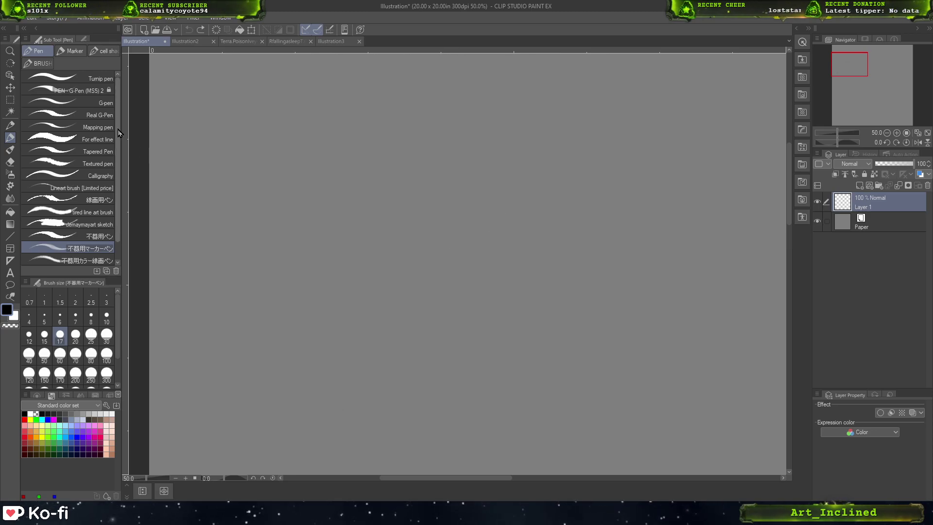
# - Show the marker pen's tool properties, draw short near-vertical test strokes, and undo them
pyautogui.click(83, 39)
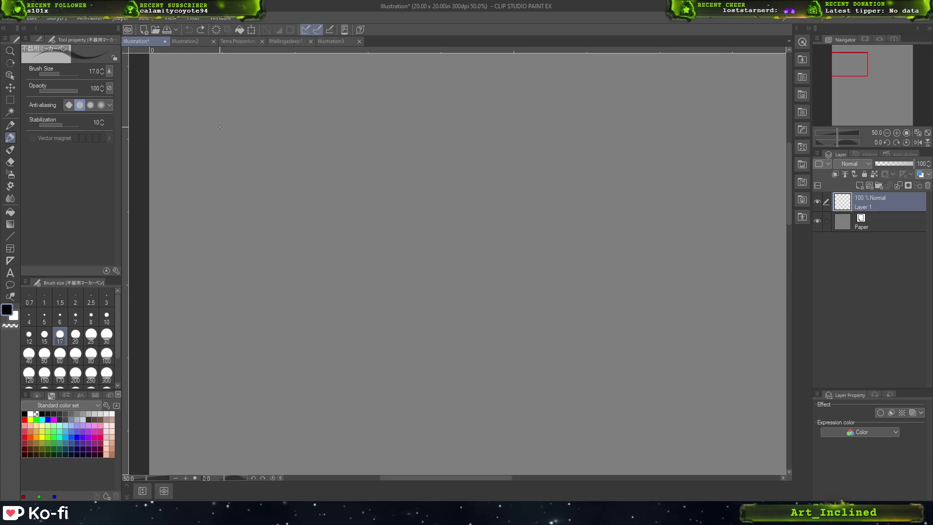
pyautogui.moveTo(223, 122)
pyautogui.mouseDown()
pyautogui.moveTo(193, 230)
pyautogui.moveTo(201, 252)
pyautogui.mouseUp()
pyautogui.moveTo(216, 147); pyautogui.dragTo(200, 276)
pyautogui.hotkey('ctrl', 'z')
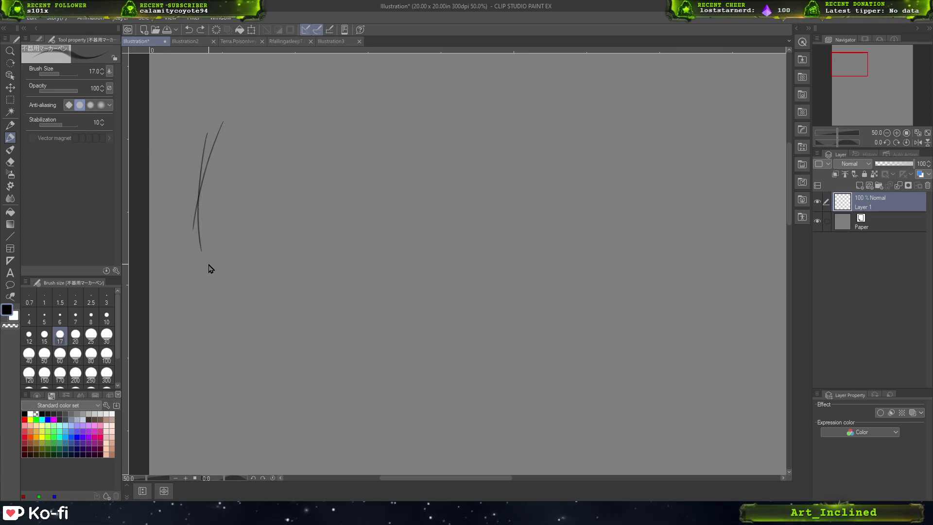
pyautogui.hotkey('ctrl', 'z')
pyautogui.hotkey('ctrl', 'z')
# - Draw longer sweeping test strokes with the marker pen near the canvas's upper-left area and undo them
pyautogui.moveTo(231, 132); pyautogui.dragTo(185, 319)
pyautogui.moveTo(192, 272)
pyautogui.mouseDown()
pyautogui.moveTo(244, 160)
pyautogui.moveTo(280, 127)
pyautogui.moveTo(199, 238)
pyautogui.mouseUp()
pyautogui.moveTo(197, 262)
pyautogui.mouseDown()
pyautogui.moveTo(211, 223)
pyautogui.moveTo(299, 147)
pyautogui.mouseUp()
pyautogui.moveTo(278, 157)
pyautogui.mouseDown()
pyautogui.moveTo(187, 300)
pyautogui.moveTo(192, 340)
pyautogui.mouseUp()
pyautogui.hotkey('ctrl', 'z')
pyautogui.hotkey('ctrl', 'z')
pyautogui.hotkey('ctrl', 'z')
pyautogui.hotkey('ctrl', 'z')
pyautogui.hotkey('ctrl', 'z')
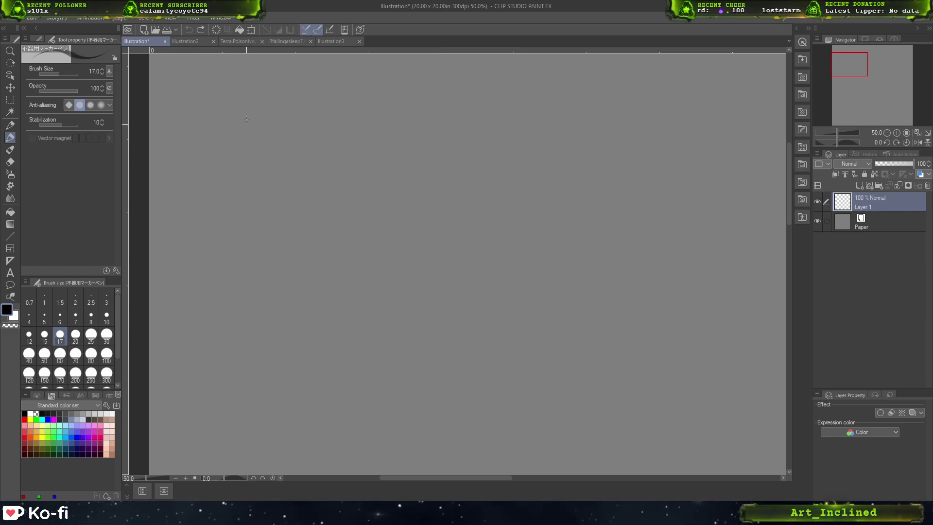
# - Switch to the Lineart brush [Limited price] pen, then draw three test strokes and undo them
pyautogui.click(38, 40)
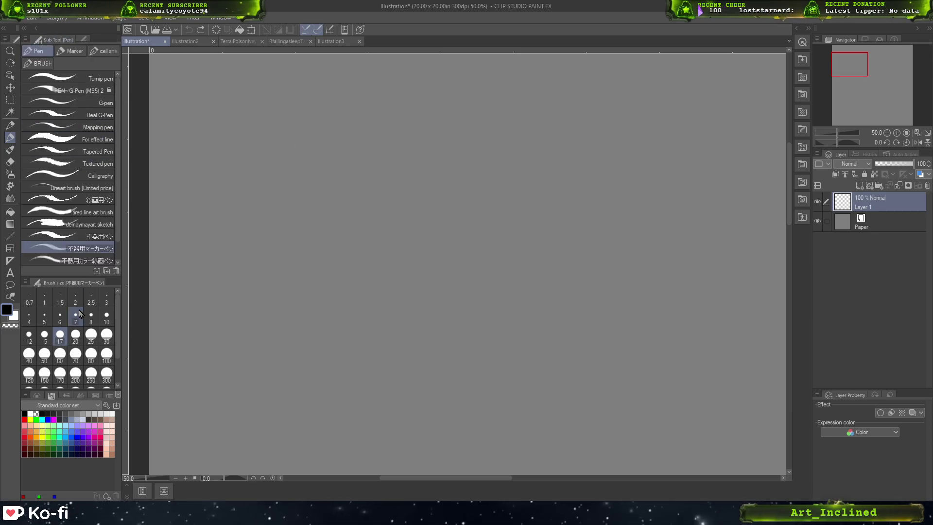
pyautogui.moveTo(117, 213)
pyautogui.mouseDown()
pyautogui.moveTo(117, 237)
pyautogui.moveTo(115, 226)
pyautogui.mouseUp()
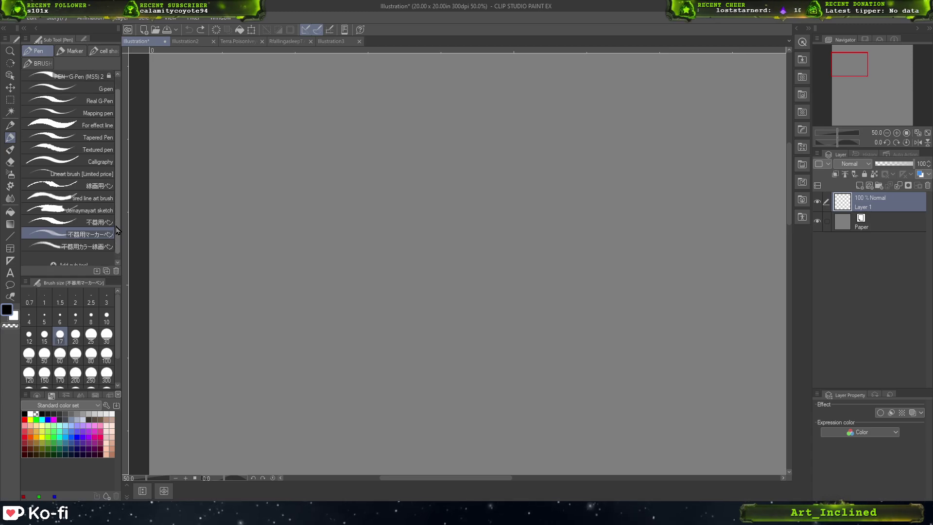
pyautogui.scroll(1, 116, 230)
pyautogui.click(78, 179)
pyautogui.moveTo(234, 129); pyautogui.dragTo(185, 270)
pyautogui.moveTo(216, 158)
pyautogui.mouseDown()
pyautogui.moveTo(191, 250)
pyautogui.moveTo(192, 307)
pyautogui.mouseUp()
pyautogui.moveTo(200, 201); pyautogui.dragTo(201, 315)
pyautogui.hotkey('ctrl', 'z')
pyautogui.hotkey('ctrl', 'z')
pyautogui.hotkey('ctrl', 'z')
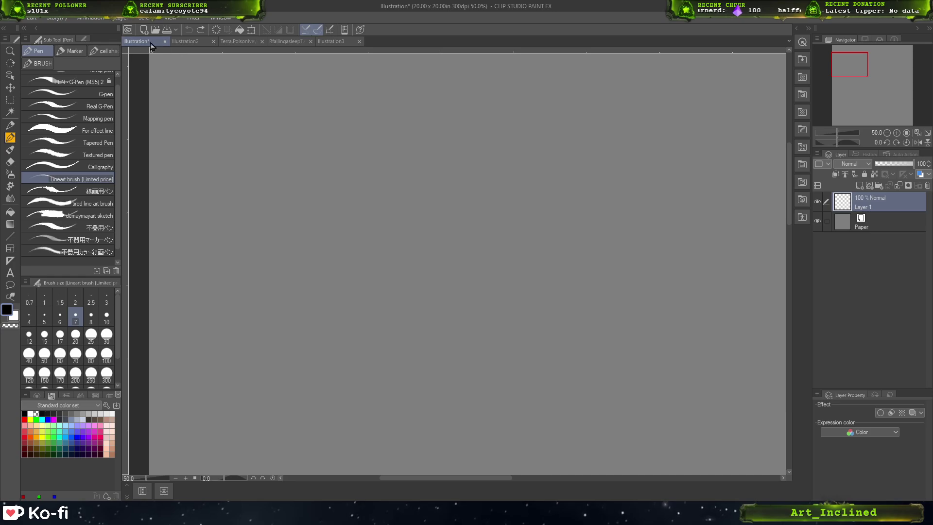
# - Show the Lineart brush's tool properties, draw a few test strokes, and undo the latest ones
pyautogui.click(84, 38)
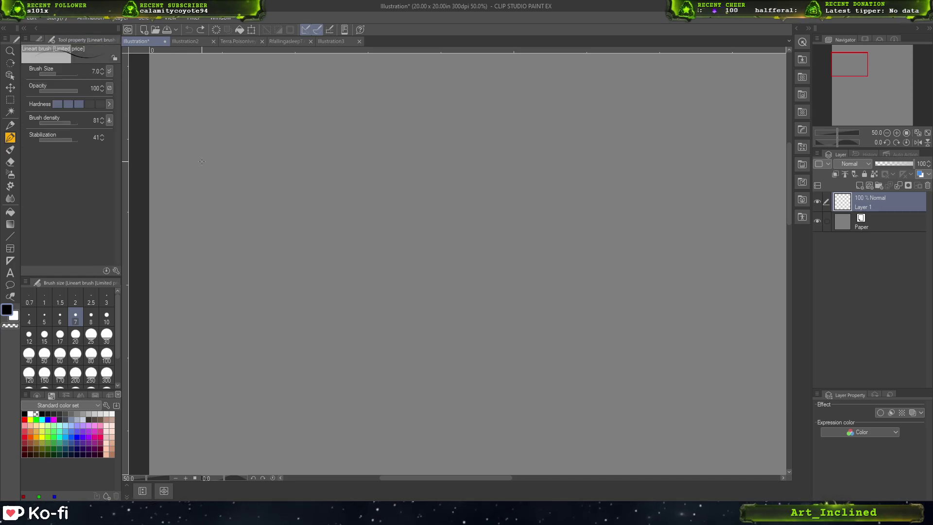
pyautogui.moveTo(232, 107)
pyautogui.mouseDown()
pyautogui.moveTo(207, 272)
pyautogui.moveTo(223, 273)
pyautogui.mouseUp()
pyautogui.moveTo(216, 138)
pyautogui.mouseDown()
pyautogui.moveTo(238, 325)
pyautogui.moveTo(286, 195)
pyautogui.mouseUp()
pyautogui.hotkey('ctrl', 'z')
pyautogui.hotkey('ctrl', 'z')
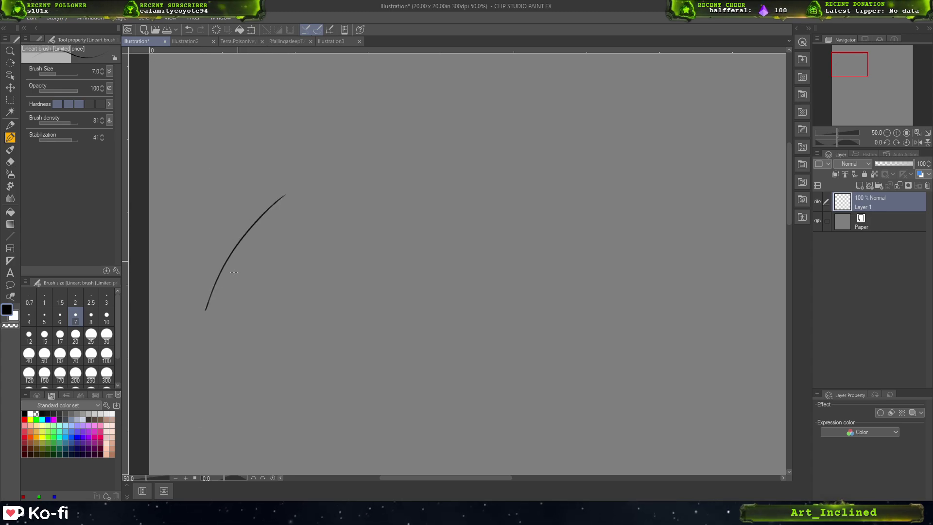
# - Scribble overlapping diagonal and zigzag strokes with the Lineart brush at size 7, then undo them
pyautogui.moveTo(201, 333)
pyautogui.mouseDown()
pyautogui.moveTo(286, 211)
pyautogui.moveTo(282, 230)
pyautogui.mouseUp()
pyautogui.moveTo(188, 297); pyautogui.dragTo(365, 212)
pyautogui.moveTo(222, 300); pyautogui.dragTo(496, 245)
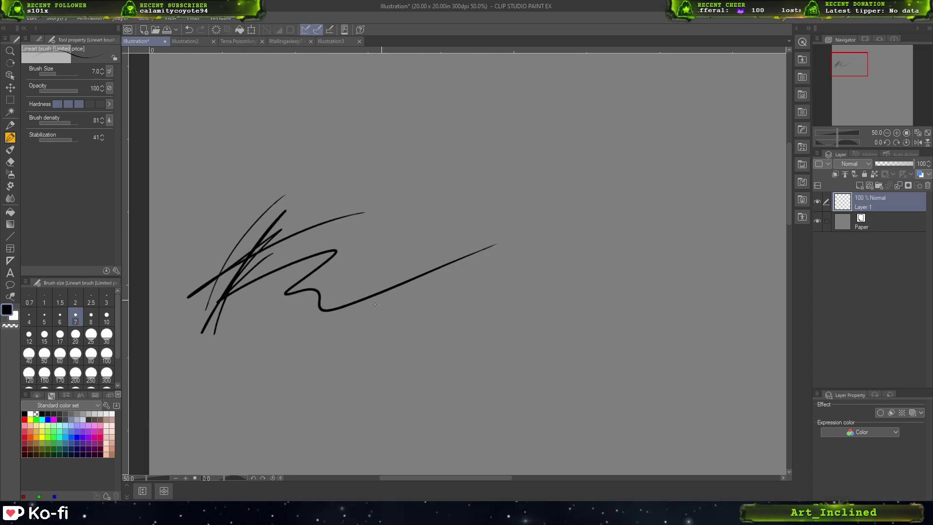
pyautogui.hotkey('ctrl', 'z')
pyautogui.hotkey('ctrl', 'z')
pyautogui.hotkey('ctrl', 'z')
pyautogui.hotkey('ctrl', 'z')
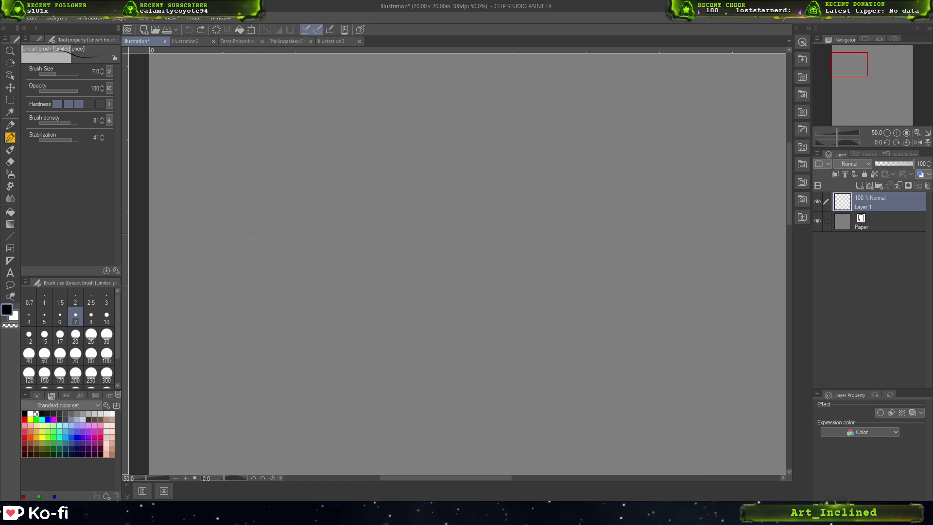
# - Test the Lineart brush with large loops and crossing strokes, then undo every stroke
pyautogui.moveTo(264, 179)
pyautogui.mouseDown()
pyautogui.moveTo(223, 376)
pyautogui.moveTo(313, 177)
pyautogui.moveTo(263, 391)
pyautogui.moveTo(250, 362)
pyautogui.mouseUp()
pyautogui.moveTo(417, 277)
pyautogui.mouseDown()
pyautogui.moveTo(407, 294)
pyautogui.moveTo(266, 370)
pyautogui.mouseUp()
pyautogui.moveTo(408, 294)
pyautogui.mouseDown()
pyautogui.moveTo(312, 367)
pyautogui.moveTo(414, 332)
pyautogui.mouseUp()
pyautogui.moveTo(370, 280)
pyautogui.mouseDown()
pyautogui.moveTo(289, 395)
pyautogui.moveTo(306, 398)
pyautogui.mouseUp()
pyautogui.moveTo(268, 292)
pyautogui.mouseDown()
pyautogui.moveTo(214, 348)
pyautogui.moveTo(185, 443)
pyautogui.mouseUp()
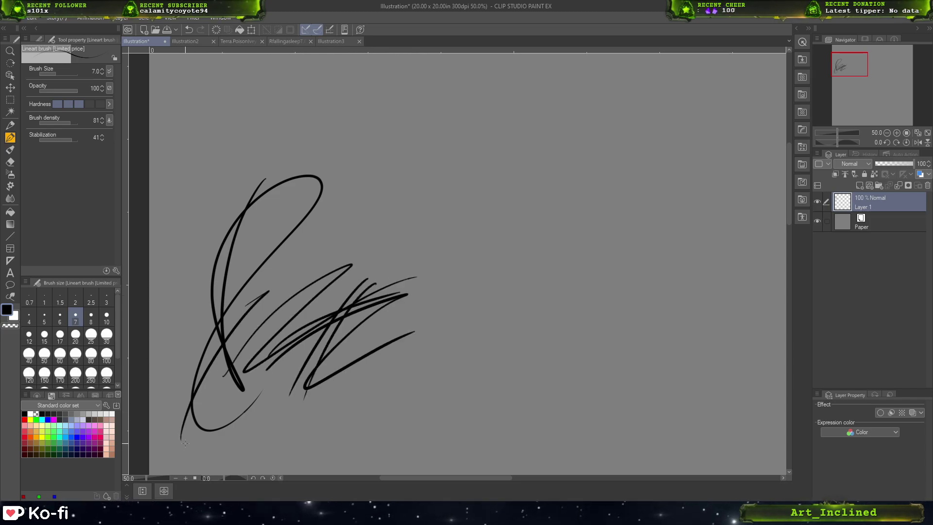
pyautogui.hotkey('ctrl', 'z')
pyautogui.hotkey('ctrl', 'z')
pyautogui.hotkey('ctrl', 'z')
pyautogui.hotkey('ctrl', 'z')
pyautogui.hotkey('ctrl', 'z')
pyautogui.hotkey('ctrl', 'z')
pyautogui.hotkey('ctrl', 'z')
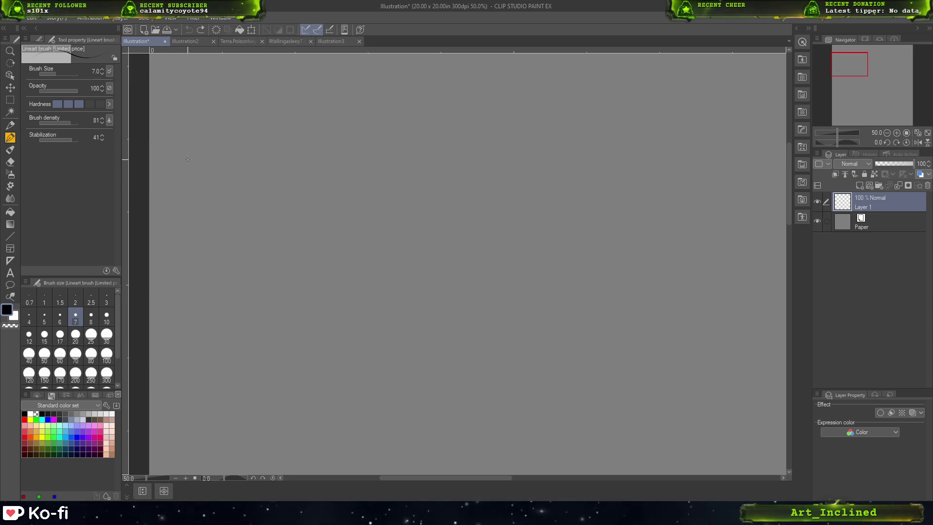
# - Lower the Lineart brush's density to 74, draw four curved vertical test strokes, and undo them
pyautogui.tripleClick(102, 123)
pyautogui.moveTo(174, 106); pyautogui.dragTo(153, 252)
pyautogui.moveTo(170, 137); pyautogui.dragTo(162, 268)
pyautogui.moveTo(163, 161); pyautogui.dragTo(184, 303)
pyautogui.moveTo(175, 172); pyautogui.dragTo(200, 316)
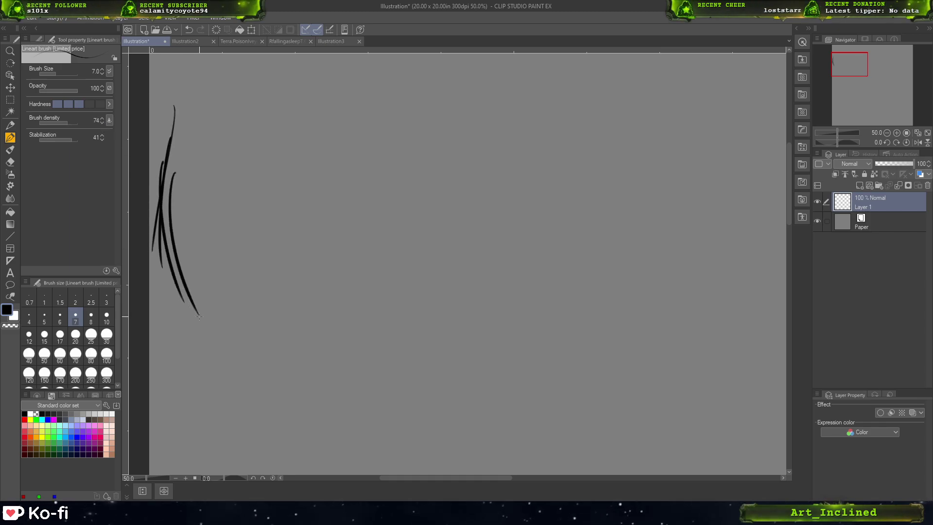
pyautogui.hotkey('ctrl', 'z')
pyautogui.hotkey('ctrl', 'z')
pyautogui.hotkey('ctrl', 'z')
pyautogui.hotkey('ctrl', 'z')
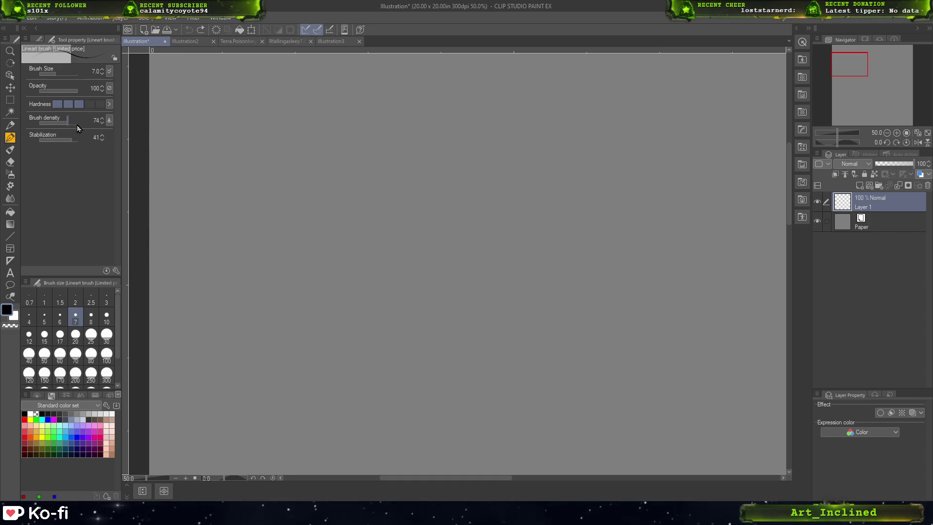
# - Undo a quick test stroke, set the brush density to 100, and draw a large looping stroke
pyautogui.moveTo(277, 75)
pyautogui.mouseDown()
pyautogui.moveTo(225, 239)
pyautogui.moveTo(217, 344)
pyautogui.moveTo(486, 132)
pyautogui.mouseUp()
pyautogui.hotkey('ctrl', 'z')
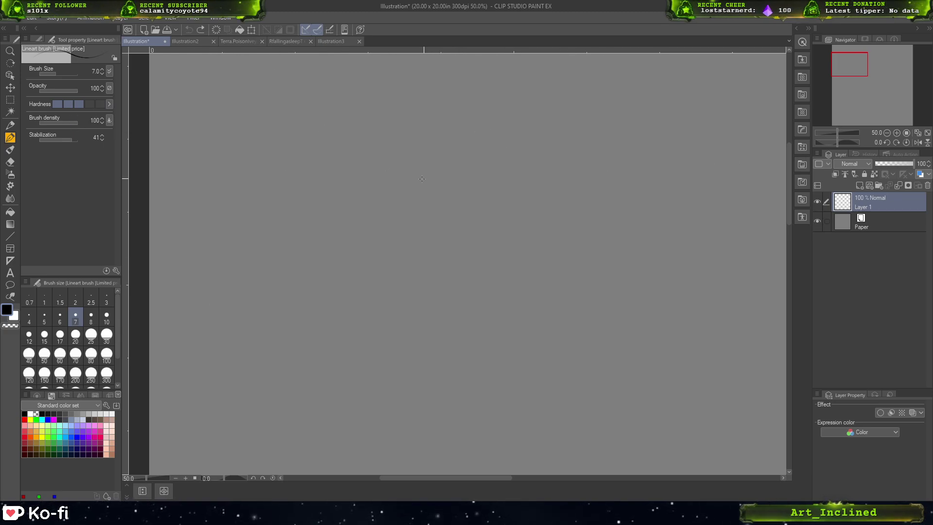
pyautogui.click(896, 132)
pyautogui.moveTo(293, 108)
pyautogui.mouseDown()
pyautogui.moveTo(291, 179)
pyautogui.moveTo(264, 207)
pyautogui.mouseUp()
# - Set the Lineart brush's density to 80
pyautogui.click(101, 123)
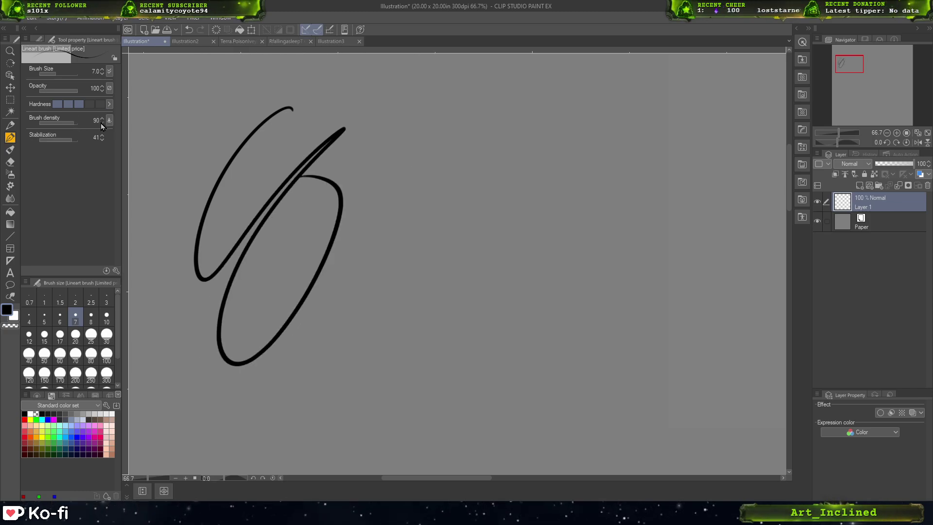
pyautogui.click(102, 122)
pyautogui.click(102, 123)
pyautogui.click(103, 123)
pyautogui.click(102, 124)
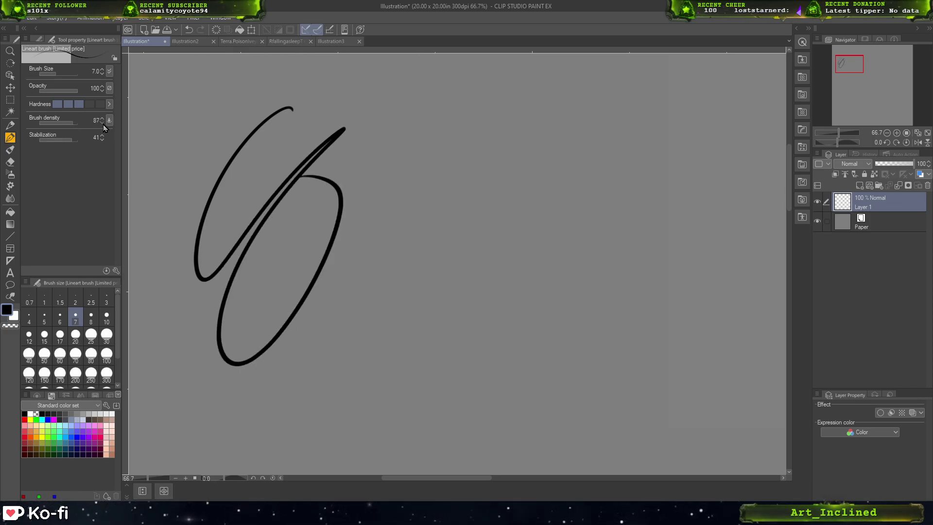
pyautogui.click(102, 123)
pyautogui.click(102, 123)
pyautogui.click(103, 123)
pyautogui.click(103, 123)
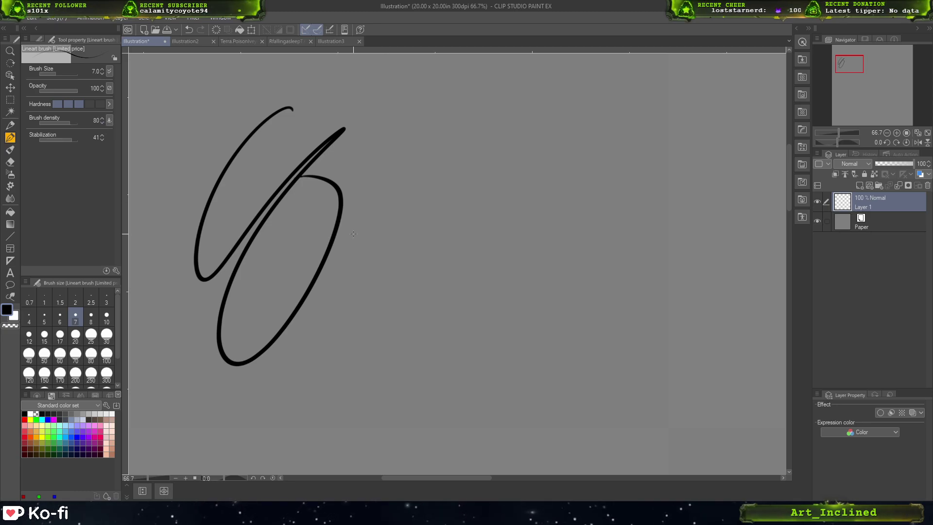
# - Draw zigzag test strokes at brush density 80 and again at 70, then undo all the strokes
pyautogui.moveTo(392, 189)
pyautogui.mouseDown()
pyautogui.moveTo(270, 308)
pyautogui.moveTo(288, 412)
pyautogui.mouseUp()
pyautogui.moveTo(357, 282)
pyautogui.mouseDown()
pyautogui.moveTo(321, 381)
pyautogui.moveTo(472, 261)
pyautogui.mouseUp()
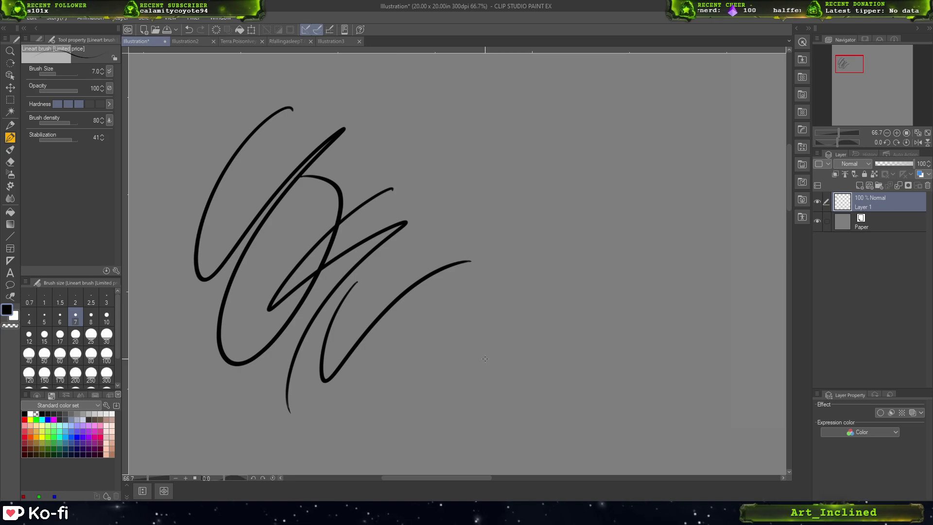
pyautogui.moveTo(69, 123); pyautogui.dragTo(65, 124)
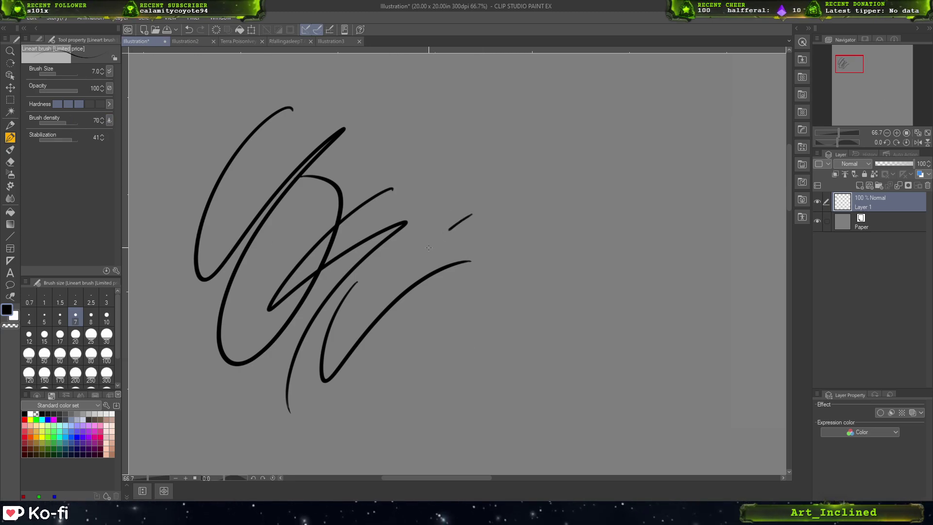
pyautogui.moveTo(429, 247)
pyautogui.mouseDown()
pyautogui.moveTo(452, 282)
pyautogui.moveTo(536, 323)
pyautogui.moveTo(501, 358)
pyautogui.mouseUp()
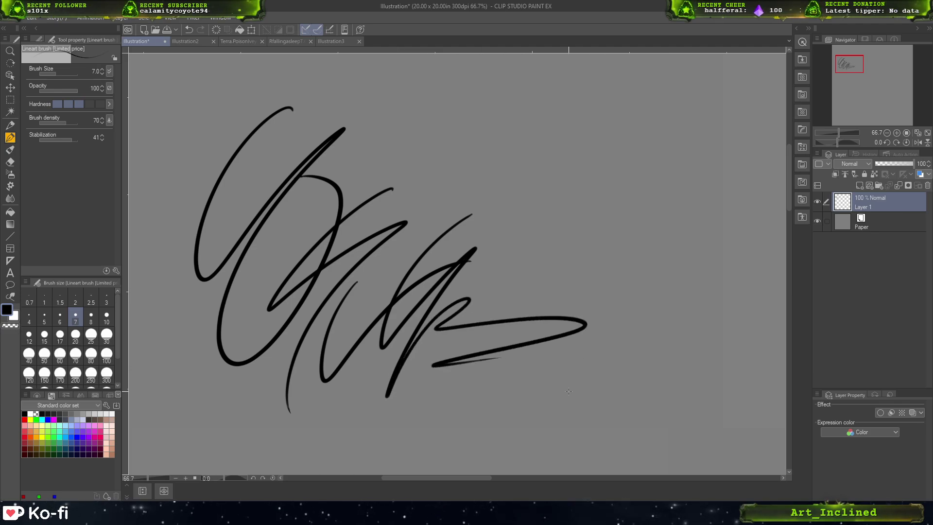
pyautogui.hotkey('ctrl', 'z')
pyautogui.hotkey('ctrl', 'z')
pyautogui.hotkey('ctrl', 'z')
pyautogui.hotkey('ctrl', 'z')
pyautogui.hotkey('ctrl', 'z')
pyautogui.hotkey('ctrl', 'z')
pyautogui.hotkey('ctrl', 'z')
pyautogui.hotkey('ctrl', 'z')
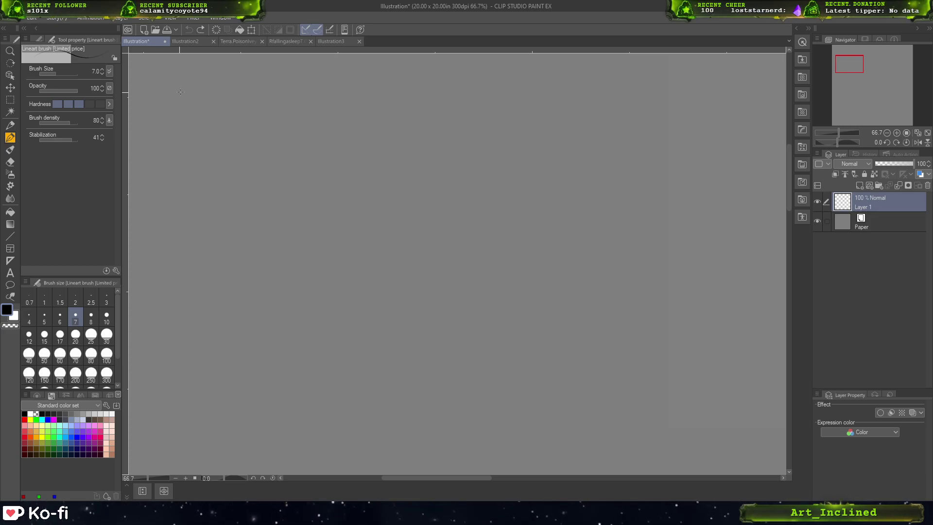
# - Draw one more test stroke at brush density 80, undo it, and show the list of pen brushes
pyautogui.moveTo(208, 94)
pyautogui.mouseDown()
pyautogui.moveTo(181, 210)
pyautogui.moveTo(266, 294)
pyautogui.moveTo(537, 202)
pyautogui.mouseUp()
pyautogui.hotkey('ctrl', 'z')
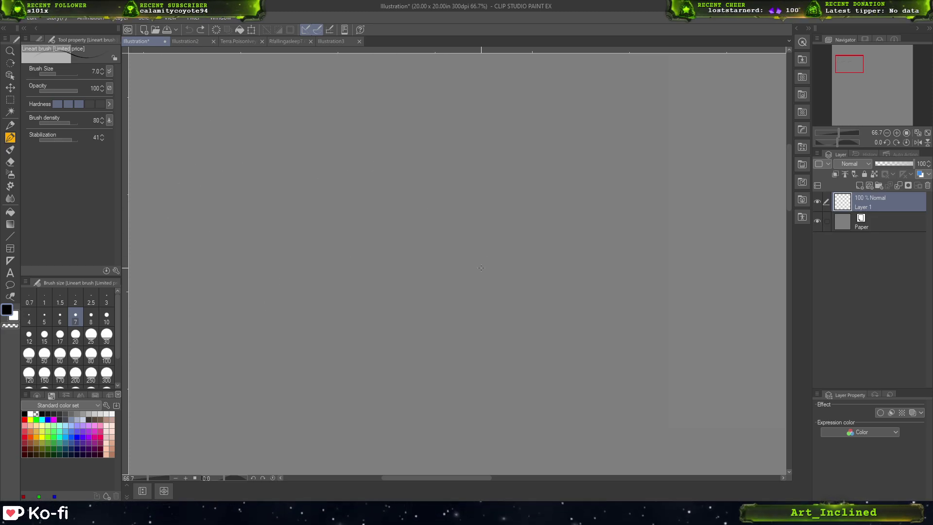
pyautogui.click(39, 39)
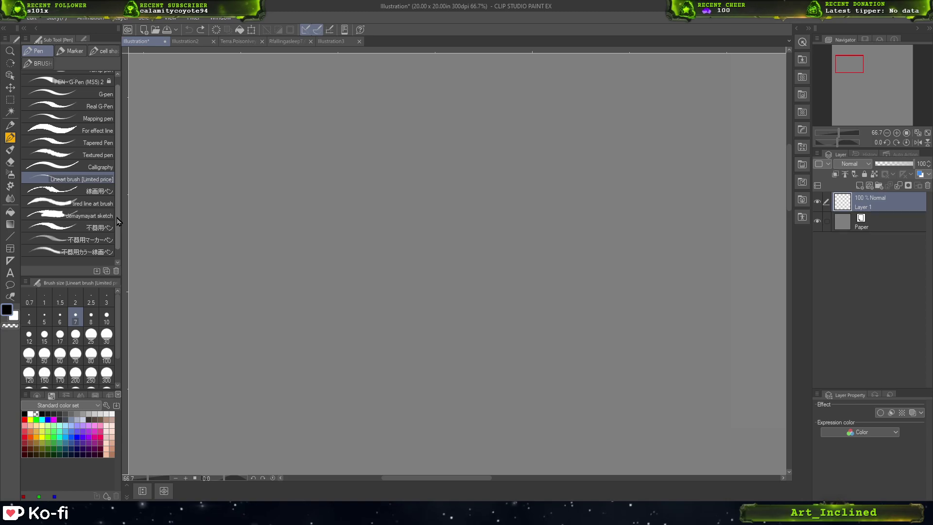
# - Try the 不器用マーカーペン marker pen with curved strokes and a large loop on the blank canvas, undoing all of them
pyautogui.scroll(1, 117, 217)
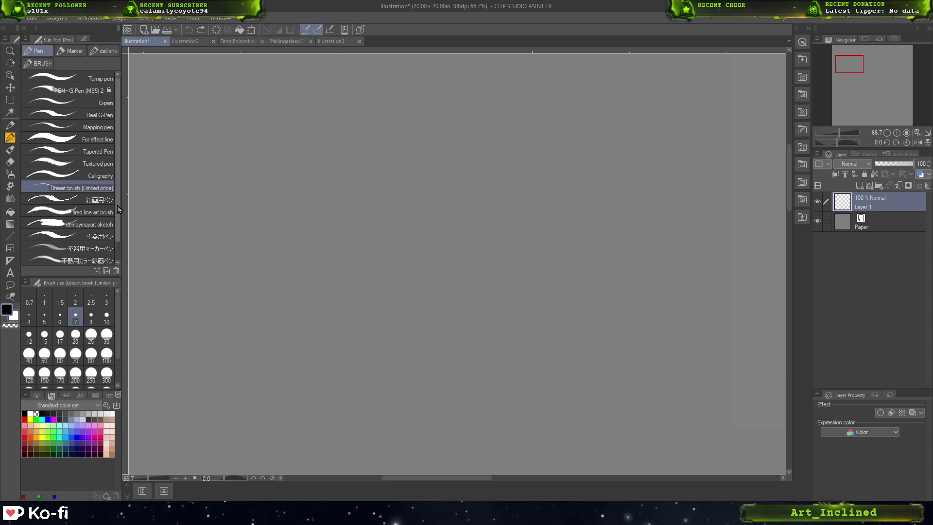
pyautogui.scroll(-2, 118, 205)
pyautogui.click(110, 226)
pyautogui.moveTo(178, 169); pyautogui.dragTo(167, 277)
pyautogui.moveTo(191, 198); pyautogui.dragTo(173, 348)
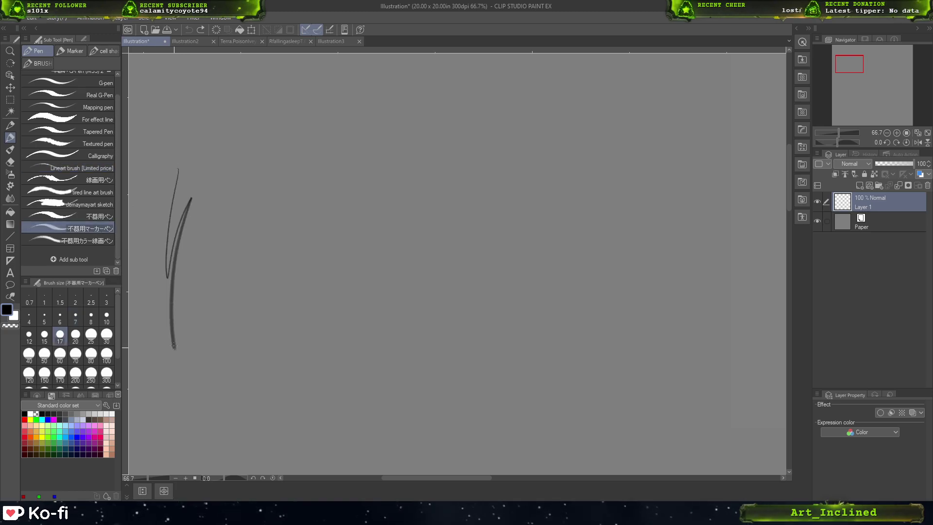
pyautogui.moveTo(170, 291); pyautogui.dragTo(263, 164)
pyautogui.moveTo(160, 307)
pyautogui.mouseDown()
pyautogui.moveTo(232, 200)
pyautogui.moveTo(223, 225)
pyautogui.mouseUp()
pyautogui.moveTo(149, 341)
pyautogui.mouseDown()
pyautogui.moveTo(289, 204)
pyautogui.moveTo(170, 319)
pyautogui.mouseUp()
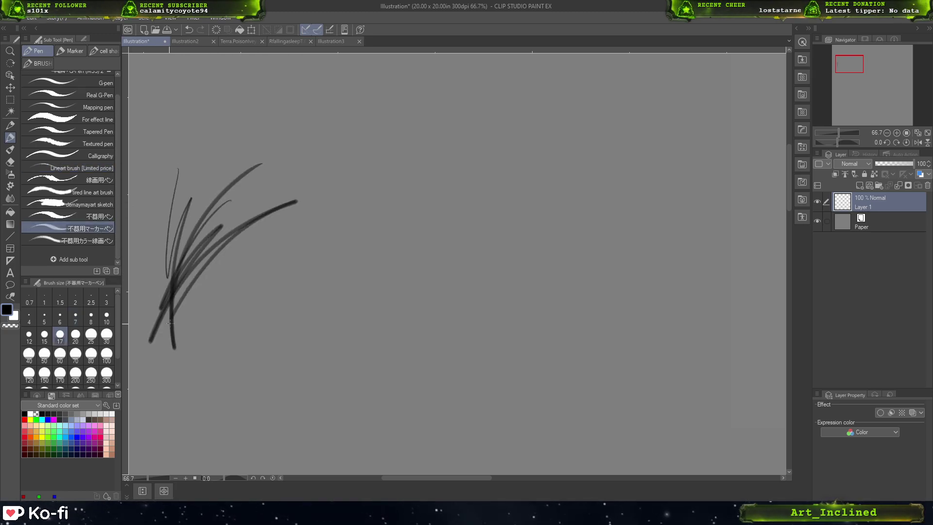
pyautogui.moveTo(245, 258)
pyautogui.mouseDown()
pyautogui.moveTo(218, 353)
pyautogui.moveTo(175, 389)
pyautogui.moveTo(431, 272)
pyautogui.mouseUp()
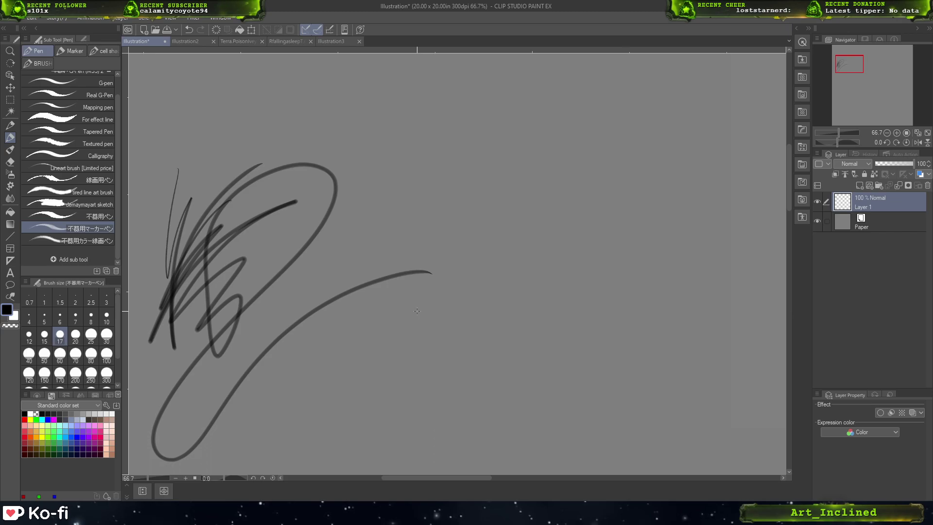
pyautogui.hotkey('ctrl', 'z')
pyautogui.hotkey('ctrl', 'z')
pyautogui.hotkey('ctrl', 'z')
pyautogui.hotkey('ctrl', 'z')
pyautogui.hotkey('ctrl', 'z')
pyautogui.hotkey('ctrl', 'z')
pyautogui.hotkey('ctrl', 'z')
pyautogui.hotkey('ctrl', 'z')
pyautogui.hotkey('ctrl', 'z')
pyautogui.hotkey('ctrl', 'z')
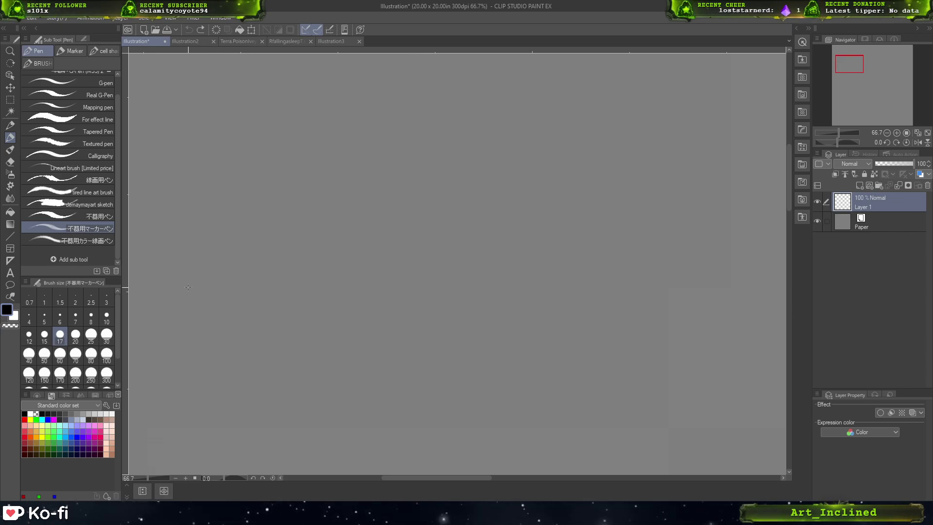
# - Try the 不器用カラー線画ペン line pen with zigzags and long curved strokes, undoing all of them
pyautogui.click(88, 241)
pyautogui.moveTo(247, 183)
pyautogui.mouseDown()
pyautogui.moveTo(189, 279)
pyautogui.moveTo(399, 181)
pyautogui.moveTo(262, 269)
pyautogui.moveTo(540, 240)
pyautogui.mouseUp()
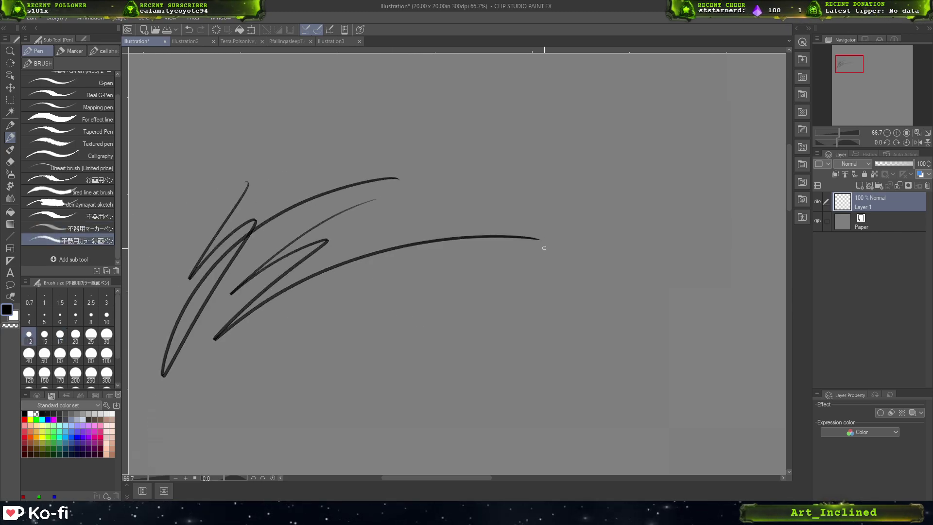
pyautogui.hotkey('ctrl', 'z')
pyautogui.hotkey('ctrl', 'z')
pyautogui.moveTo(274, 166); pyautogui.dragTo(230, 334)
pyautogui.moveTo(282, 182); pyautogui.dragTo(257, 362)
pyautogui.moveTo(292, 208); pyautogui.dragTo(295, 414)
pyautogui.moveTo(374, 220)
pyautogui.mouseDown()
pyautogui.moveTo(173, 430)
pyautogui.moveTo(360, 265)
pyautogui.moveTo(489, 274)
pyautogui.mouseUp()
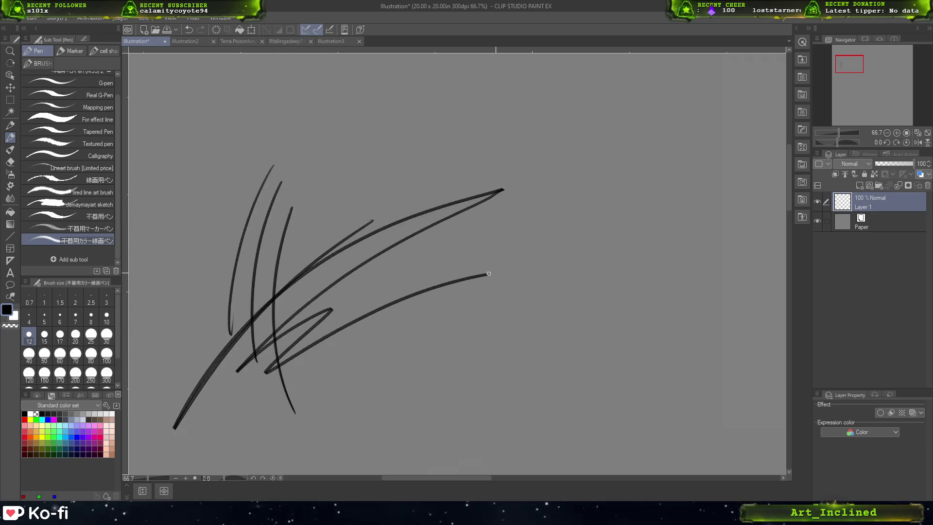
pyautogui.hotkey('ctrl', 'z')
pyautogui.hotkey('ctrl', 'z')
pyautogui.hotkey('ctrl', 'z')
pyautogui.hotkey('ctrl', 'z')
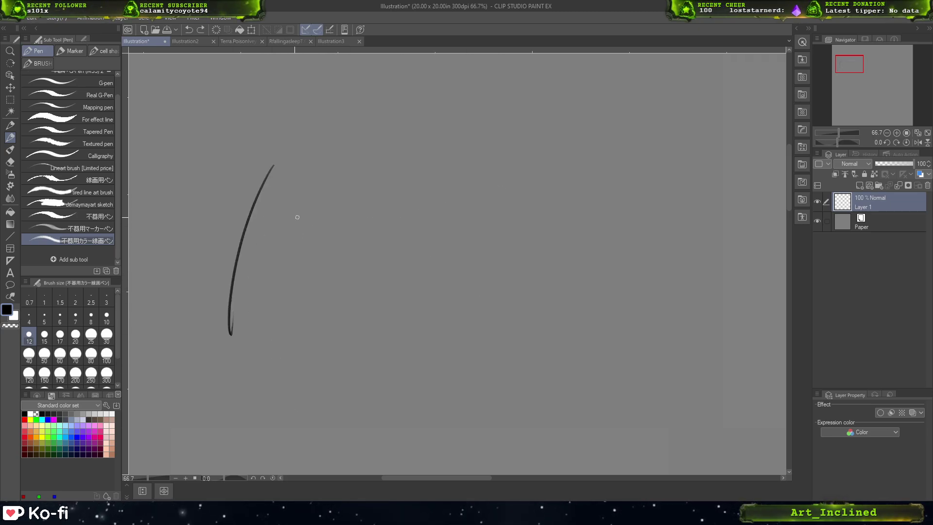
pyautogui.hotkey('ctrl', 'z')
# - Return to the 不器用マーカーペン marker pen, make more zigzag test strokes across the canvas, and undo them all
pyautogui.click(78, 229)
pyautogui.moveTo(261, 178)
pyautogui.mouseDown()
pyautogui.moveTo(225, 239)
pyautogui.moveTo(371, 174)
pyautogui.mouseUp()
pyautogui.moveTo(302, 209); pyautogui.dragTo(207, 344)
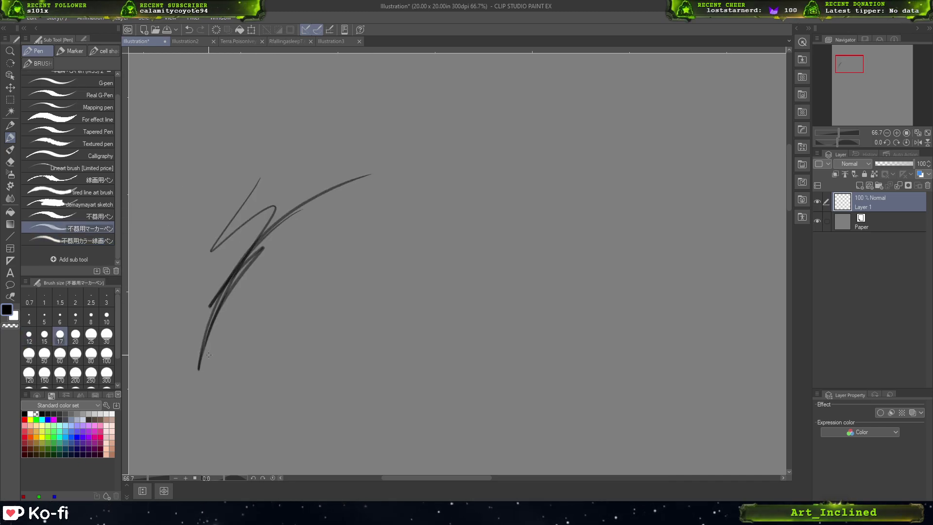
pyautogui.moveTo(269, 244)
pyautogui.mouseDown()
pyautogui.moveTo(216, 361)
pyautogui.moveTo(273, 250)
pyautogui.moveTo(434, 277)
pyautogui.moveTo(501, 272)
pyautogui.mouseUp()
pyautogui.moveTo(391, 288)
pyautogui.mouseDown()
pyautogui.moveTo(362, 313)
pyautogui.moveTo(580, 340)
pyautogui.mouseUp()
pyautogui.hotkey('ctrl', 'z')
pyautogui.hotkey('ctrl', 'z')
pyautogui.hotkey('ctrl', 'z')
pyautogui.hotkey('ctrl', 'z')
pyautogui.hotkey('ctrl', 'z')
pyautogui.hotkey('ctrl', 'z')
pyautogui.hotkey('ctrl', 'z')
pyautogui.hotkey('ctrl', 'z')
pyautogui.hotkey('ctrl', 'z')
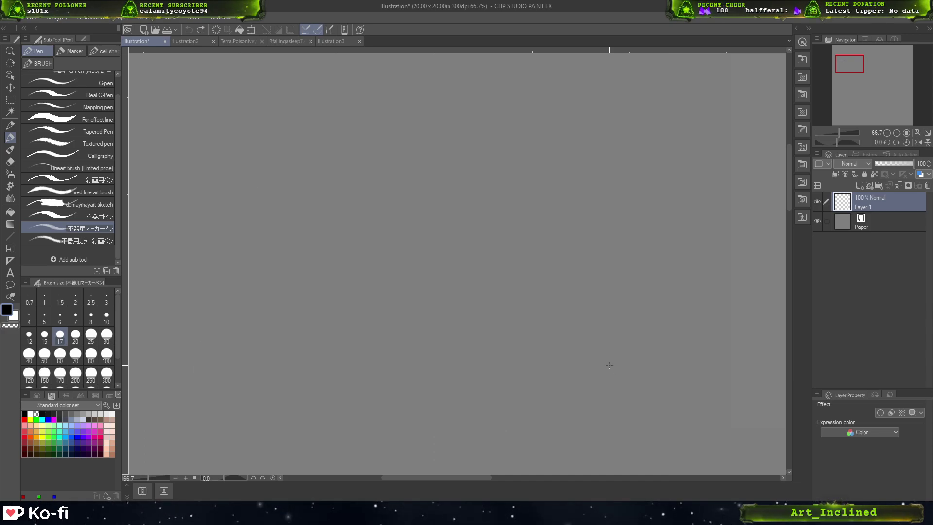
# - Crop the canvas to its upper-left quarter, about 9.99 × 9.99 in, fit it to the view, and clear the selection
pyautogui.click(928, 132)
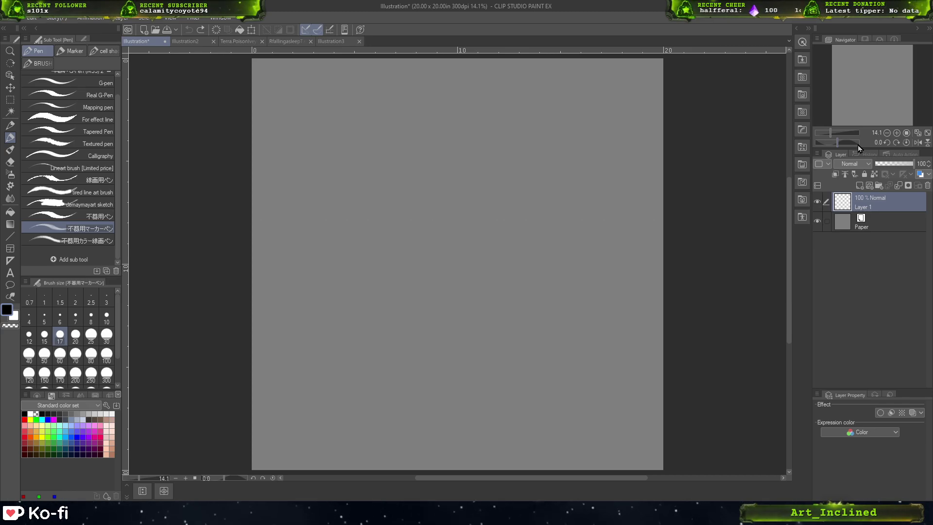
pyautogui.click(11, 100)
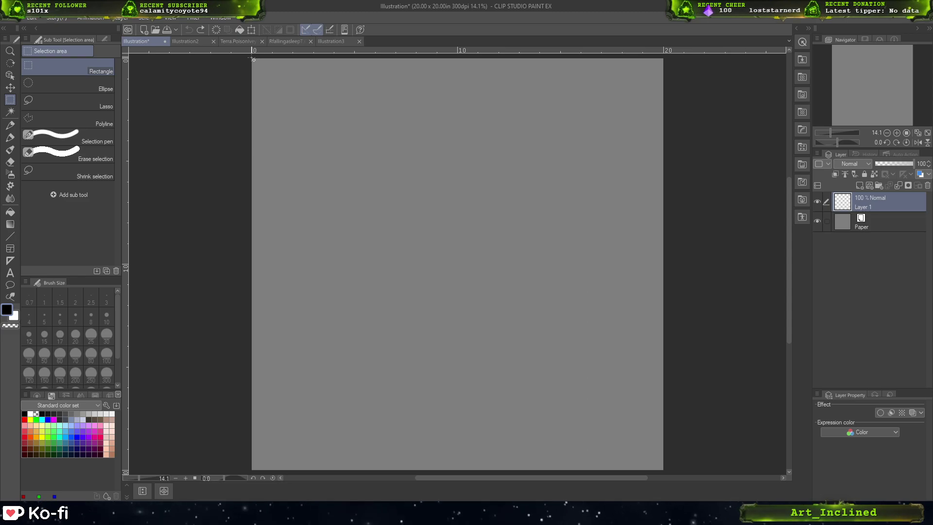
pyautogui.moveTo(253, 59); pyautogui.dragTo(459, 266)
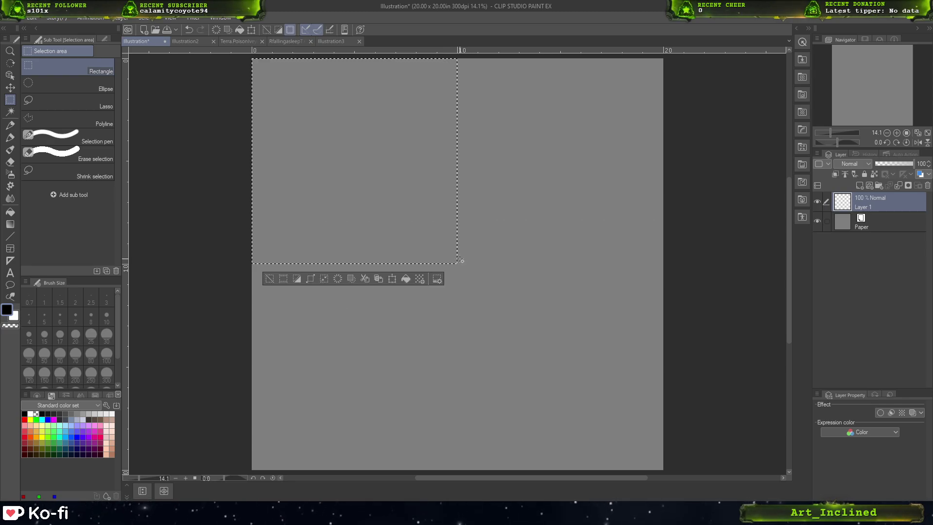
pyautogui.click(284, 278)
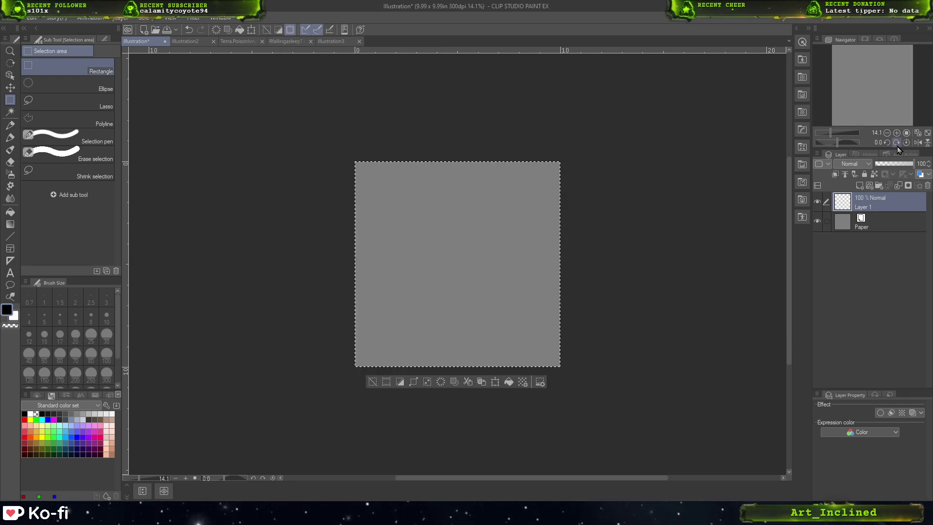
pyautogui.hotkey('ctrl', '0')
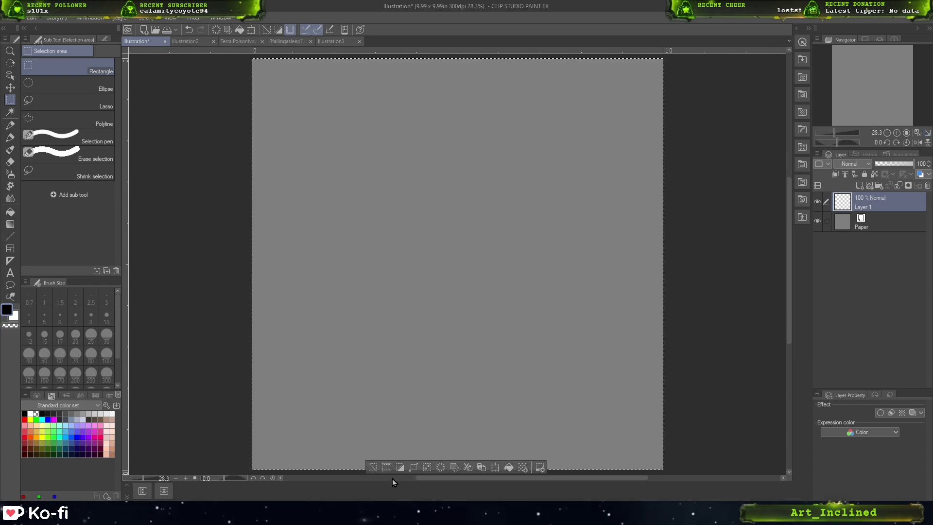
pyautogui.click(372, 467)
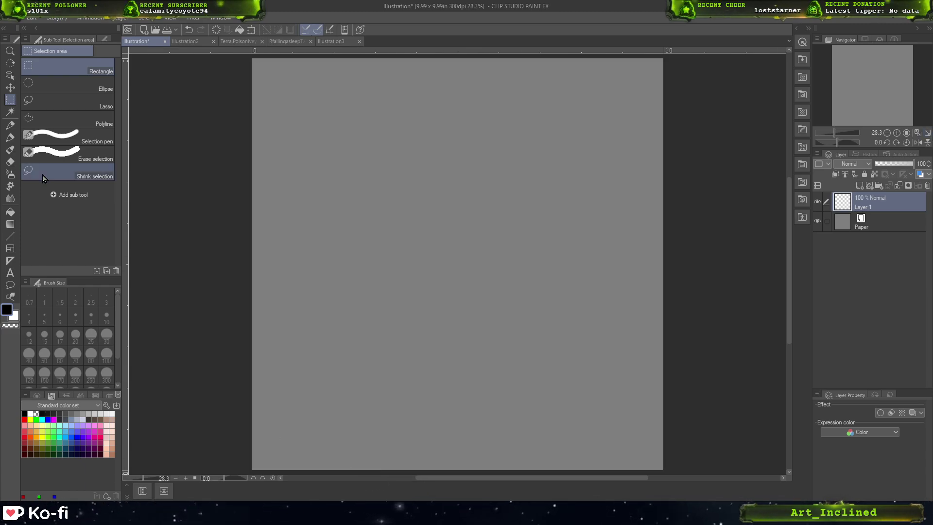
# - Test the marker pen with two freehand strokes on the cropped canvas, undoing each one
pyautogui.click(10, 138)
pyautogui.moveTo(393, 135)
pyautogui.mouseDown()
pyautogui.moveTo(375, 232)
pyautogui.moveTo(408, 336)
pyautogui.moveTo(671, 328)
pyautogui.mouseUp()
pyautogui.hotkey('ctrl', 'z')
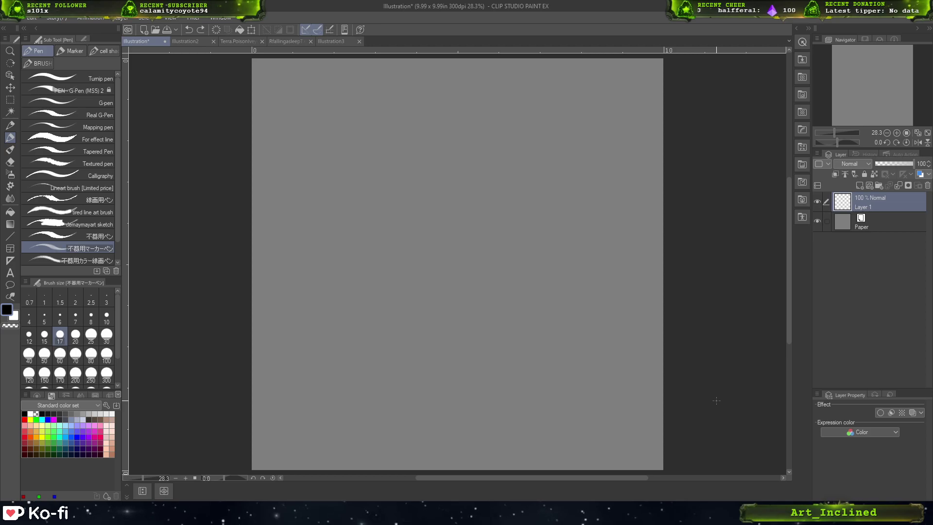
pyautogui.moveTo(423, 291)
pyautogui.mouseDown()
pyautogui.moveTo(408, 317)
pyautogui.moveTo(589, 326)
pyautogui.mouseUp()
pyautogui.hotkey('ctrl', 'z')
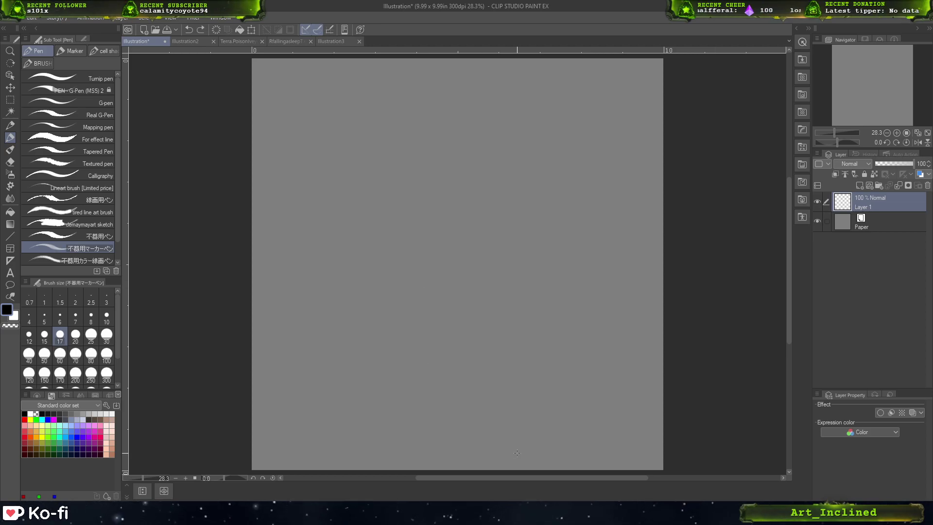
# - Switch to the HB pencil, try two black strokes, and undo them
pyautogui.click(10, 125)
pyautogui.click(68, 84)
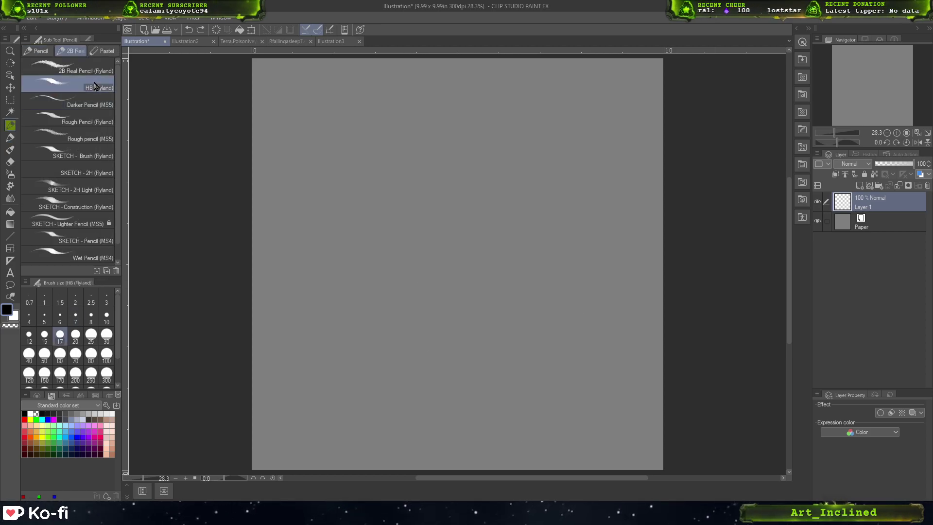
pyautogui.moveTo(350, 185)
pyautogui.mouseDown()
pyautogui.moveTo(422, 236)
pyautogui.moveTo(563, 236)
pyautogui.mouseUp()
pyautogui.moveTo(558, 254); pyautogui.dragTo(525, 265)
pyautogui.hotkey('ctrl', 'z')
pyautogui.hotkey('ctrl', 'z')
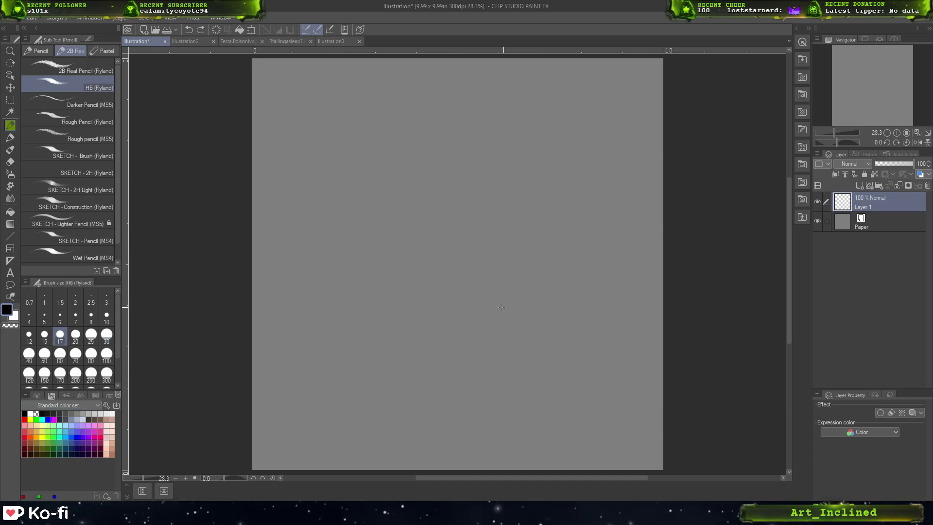
# - Set the drawing color to blue, try the HB pencil with a few sweeping strokes, and undo them
pyautogui.click(48, 419)
pyautogui.moveTo(389, 219)
pyautogui.mouseDown()
pyautogui.moveTo(419, 253)
pyautogui.moveTo(555, 172)
pyautogui.moveTo(585, 334)
pyautogui.moveTo(634, 349)
pyautogui.mouseUp()
pyautogui.hotkey('ctrl', 'z')
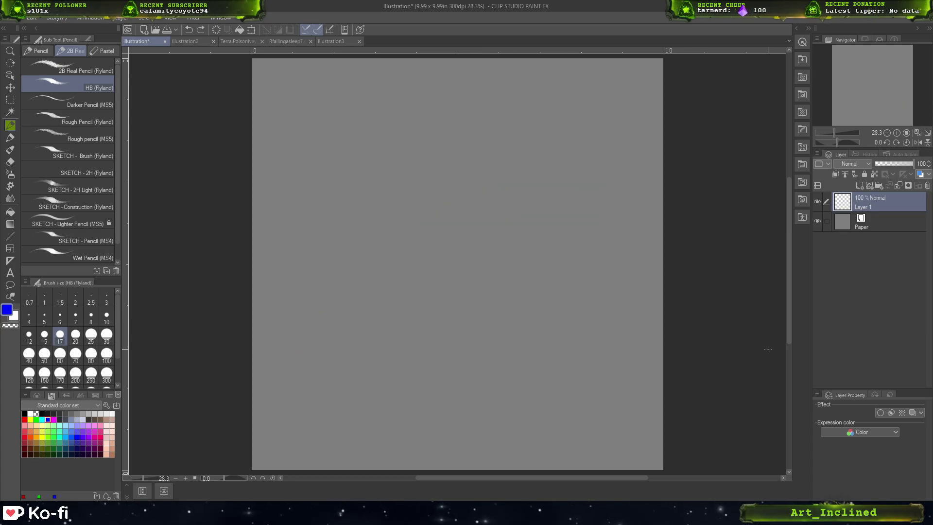
pyautogui.moveTo(386, 143)
pyautogui.mouseDown()
pyautogui.moveTo(396, 177)
pyautogui.moveTo(507, 130)
pyautogui.mouseUp()
pyautogui.moveTo(469, 190); pyautogui.dragTo(632, 209)
pyautogui.hotkey('ctrl', 'z')
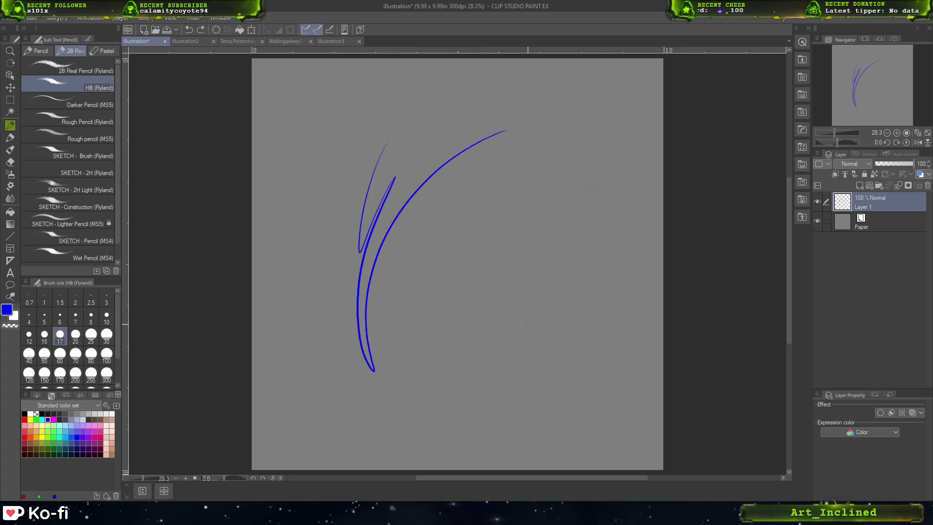
pyautogui.hotkey('ctrl', 'z')
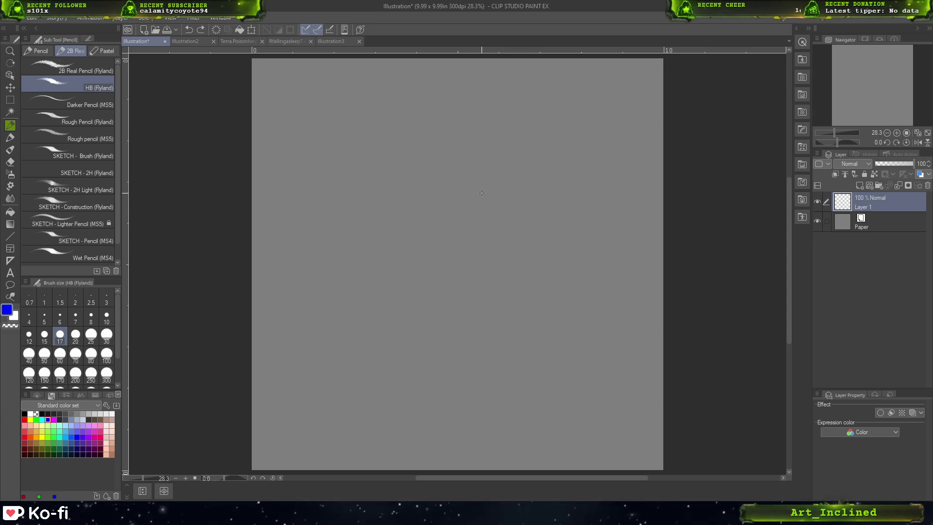
# - Sketch a blue head circle in the upper middle of the canvas, undoing the excess passes
pyautogui.moveTo(474, 142)
pyautogui.mouseDown()
pyautogui.moveTo(456, 151)
pyautogui.moveTo(471, 132)
pyautogui.moveTo(495, 138)
pyautogui.moveTo(498, 127)
pyautogui.moveTo(475, 187)
pyautogui.moveTo(456, 156)
pyautogui.moveTo(476, 119)
pyautogui.moveTo(472, 184)
pyautogui.moveTo(462, 149)
pyautogui.moveTo(477, 126)
pyautogui.moveTo(504, 121)
pyautogui.mouseUp()
pyautogui.hotkey('ctrl', 'z')
pyautogui.hotkey('ctrl', 'z')
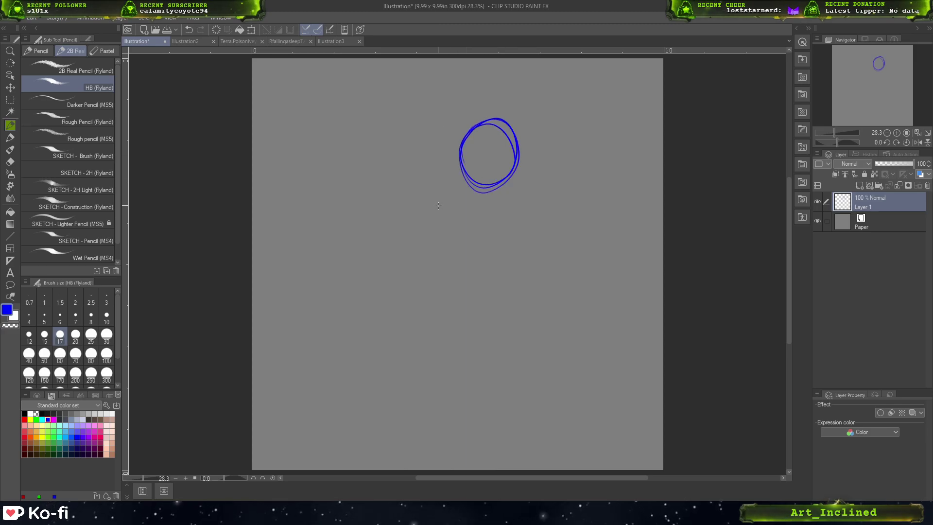
# - Sketch a second head circle just below and left of the first, and add light outline strokes around it
pyautogui.moveTo(456, 175)
pyautogui.mouseDown()
pyautogui.moveTo(437, 150)
pyautogui.moveTo(403, 168)
pyautogui.moveTo(452, 178)
pyautogui.moveTo(458, 189)
pyautogui.moveTo(403, 210)
pyautogui.moveTo(406, 168)
pyautogui.moveTo(450, 214)
pyautogui.moveTo(438, 150)
pyautogui.moveTo(409, 194)
pyautogui.mouseUp()
pyautogui.hotkey('ctrl', 'z')
pyautogui.hotkey('ctrl', 'z')
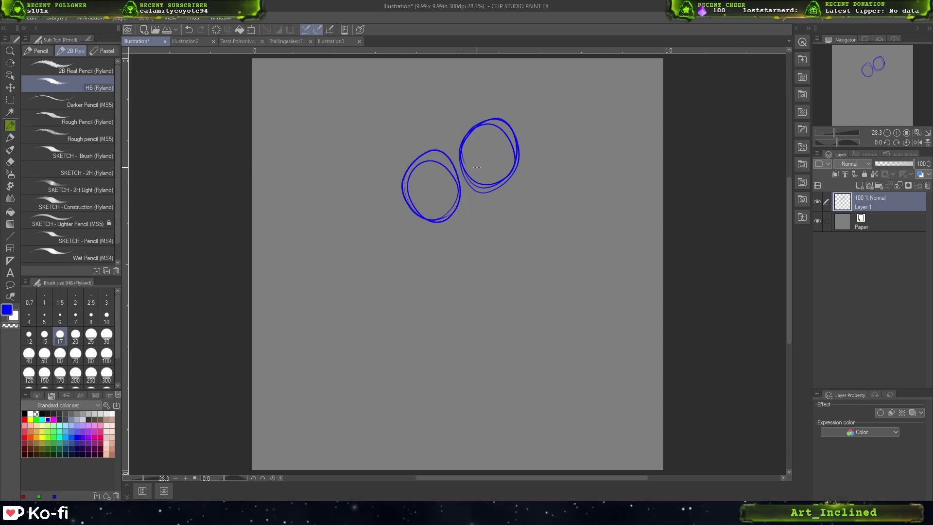
pyautogui.moveTo(421, 154); pyautogui.dragTo(446, 221)
pyautogui.moveTo(405, 175)
pyautogui.mouseDown()
pyautogui.moveTo(410, 221)
pyautogui.moveTo(459, 218)
pyautogui.mouseUp()
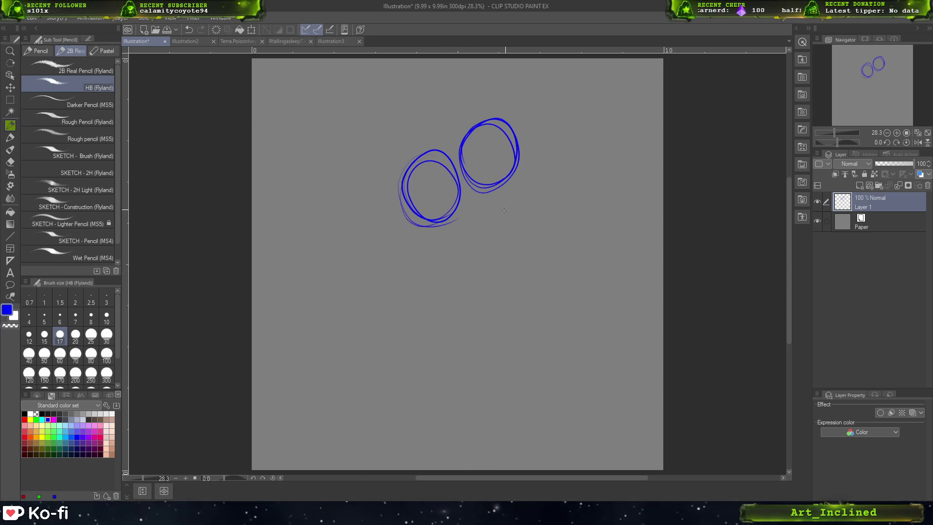
# - Sketch the lower-left figure's angular torso beneath its head, plus a light neck and shoulder line from the upper-right head
pyautogui.moveTo(460, 214)
pyautogui.mouseDown()
pyautogui.moveTo(428, 233)
pyautogui.moveTo(451, 286)
pyautogui.mouseUp()
pyautogui.moveTo(417, 254); pyautogui.dragTo(450, 300)
pyautogui.moveTo(460, 218)
pyautogui.mouseDown()
pyautogui.moveTo(483, 248)
pyautogui.moveTo(477, 305)
pyautogui.moveTo(489, 258)
pyautogui.mouseUp()
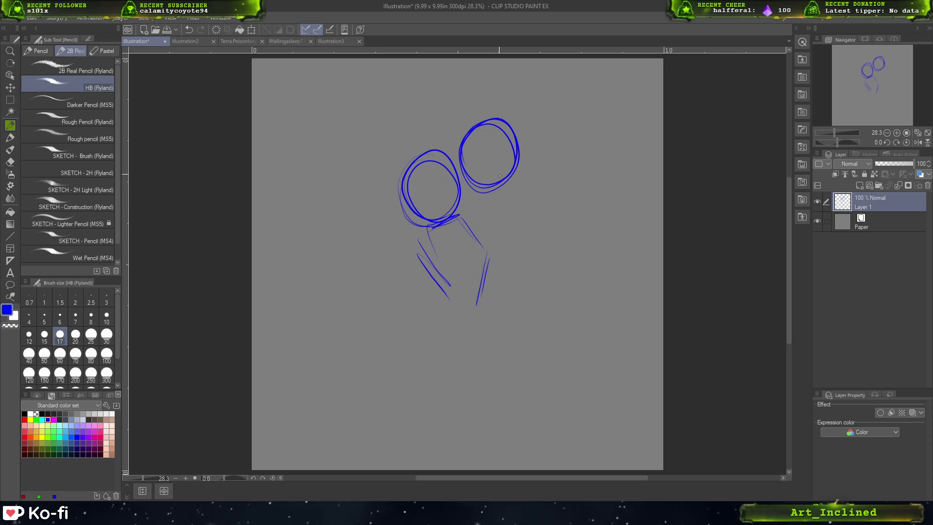
pyautogui.moveTo(484, 221)
pyautogui.mouseDown()
pyautogui.moveTo(499, 199)
pyautogui.moveTo(480, 236)
pyautogui.moveTo(491, 258)
pyautogui.mouseUp()
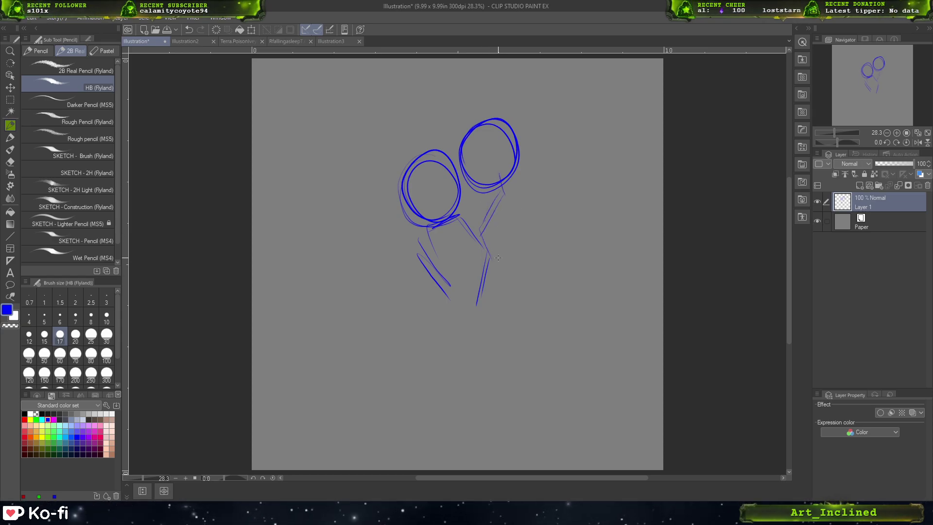
pyautogui.moveTo(418, 243)
pyautogui.mouseDown()
pyautogui.moveTo(467, 314)
pyautogui.moveTo(491, 307)
pyautogui.moveTo(496, 254)
pyautogui.moveTo(491, 292)
pyautogui.mouseUp()
pyautogui.moveTo(462, 213); pyautogui.dragTo(498, 255)
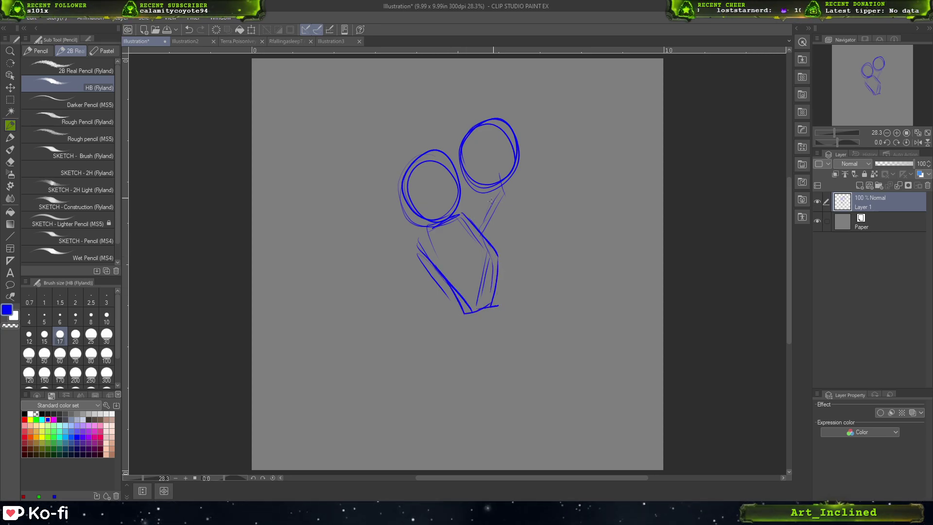
# - Undo the latest torso strokes and redraw the right side line of the lower-left figure's torso
pyautogui.moveTo(490, 204); pyautogui.dragTo(474, 231)
pyautogui.moveTo(496, 306); pyautogui.dragTo(513, 293)
pyautogui.hotkey('ctrl', 'z')
pyautogui.hotkey('ctrl', 'z')
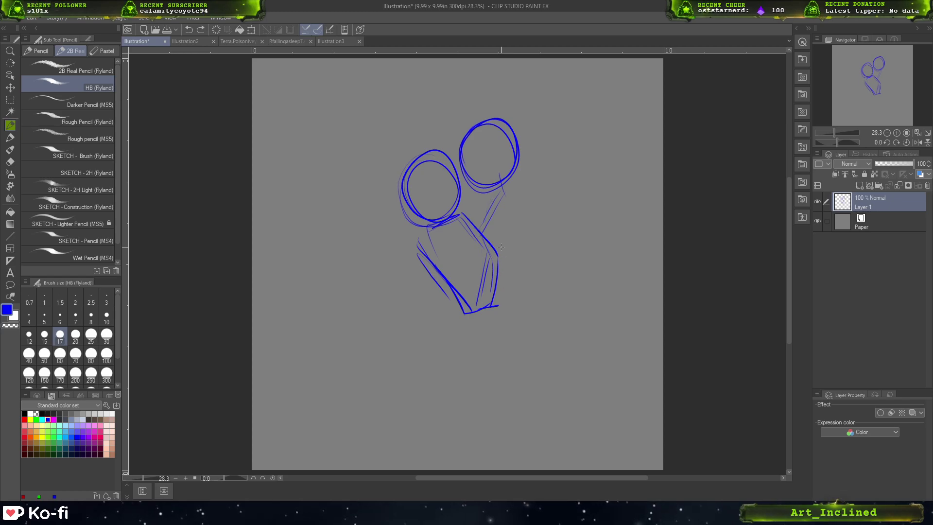
pyautogui.hotkey('ctrl', 'z')
pyautogui.hotkey('ctrl', 'z')
pyautogui.moveTo(490, 253); pyautogui.dragTo(488, 297)
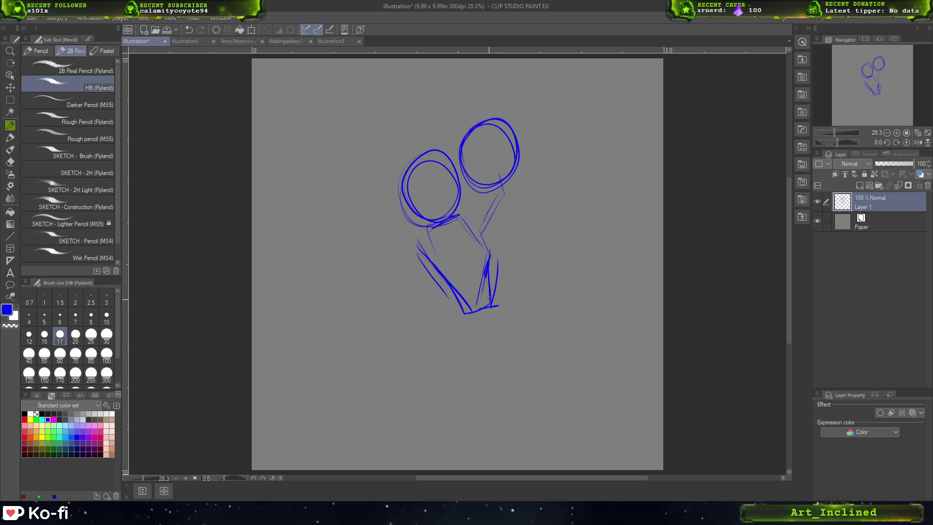
# - Sketch the upper-right figure's shoulder, back and torso lines, tapering to a point beside the first torso
pyautogui.moveTo(500, 192)
pyautogui.mouseDown()
pyautogui.moveTo(478, 236)
pyautogui.moveTo(521, 185)
pyautogui.mouseUp()
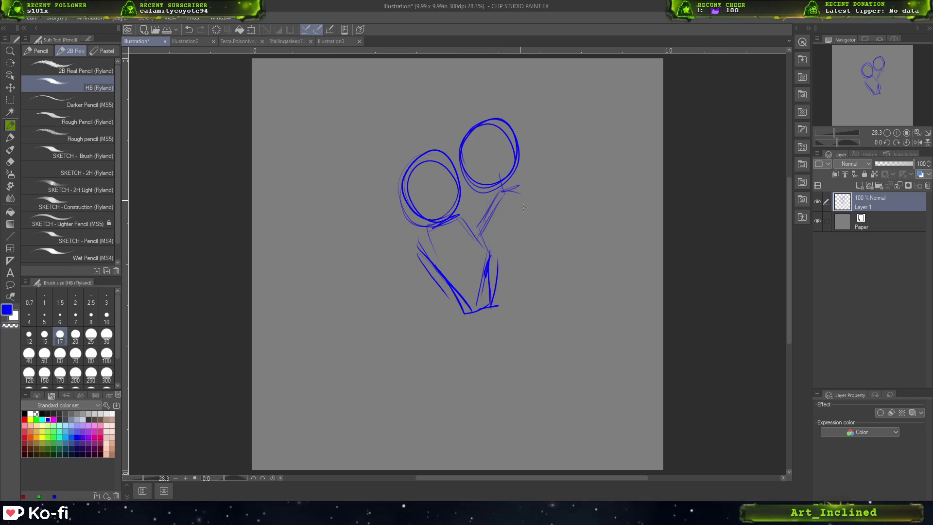
pyautogui.moveTo(435, 222)
pyautogui.mouseDown()
pyautogui.moveTo(469, 225)
pyautogui.moveTo(510, 284)
pyautogui.mouseUp()
pyautogui.moveTo(513, 198)
pyautogui.mouseDown()
pyautogui.moveTo(509, 284)
pyautogui.moveTo(516, 280)
pyautogui.mouseUp()
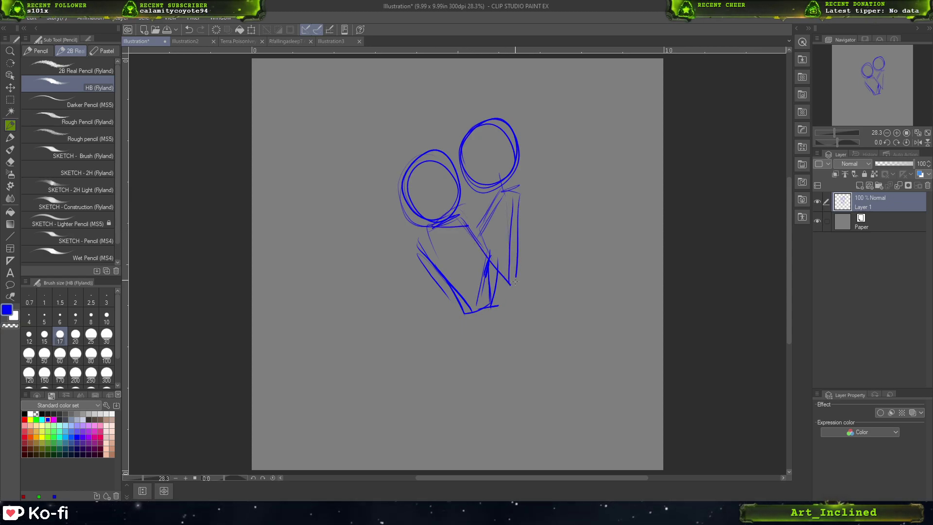
pyautogui.moveTo(524, 241); pyautogui.dragTo(519, 279)
pyautogui.moveTo(443, 238)
pyautogui.mouseDown()
pyautogui.moveTo(490, 307)
pyautogui.moveTo(528, 281)
pyautogui.moveTo(513, 300)
pyautogui.mouseUp()
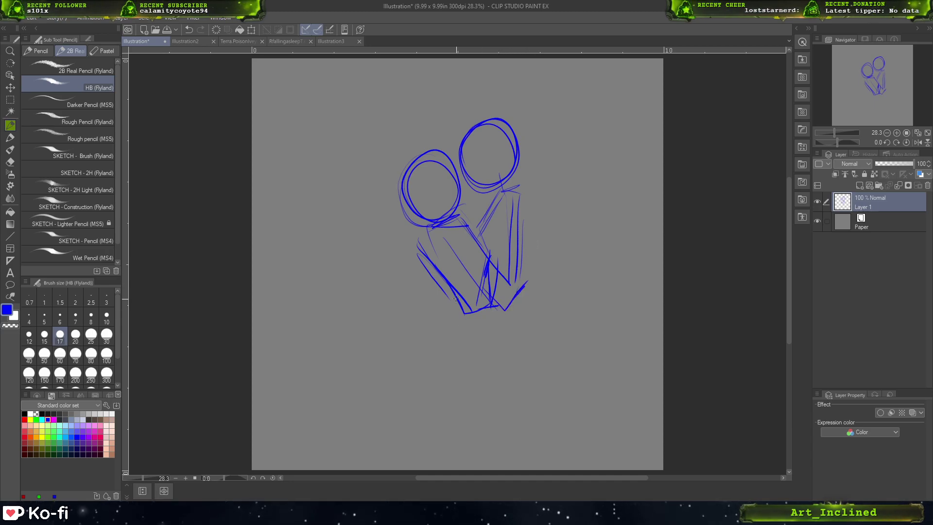
# - Sketch the lower-left figure's hip curve sweeping out below the torso, undoing the first attempts and redrawing the line
pyautogui.moveTo(458, 302)
pyautogui.mouseDown()
pyautogui.moveTo(429, 348)
pyautogui.moveTo(438, 370)
pyautogui.mouseUp()
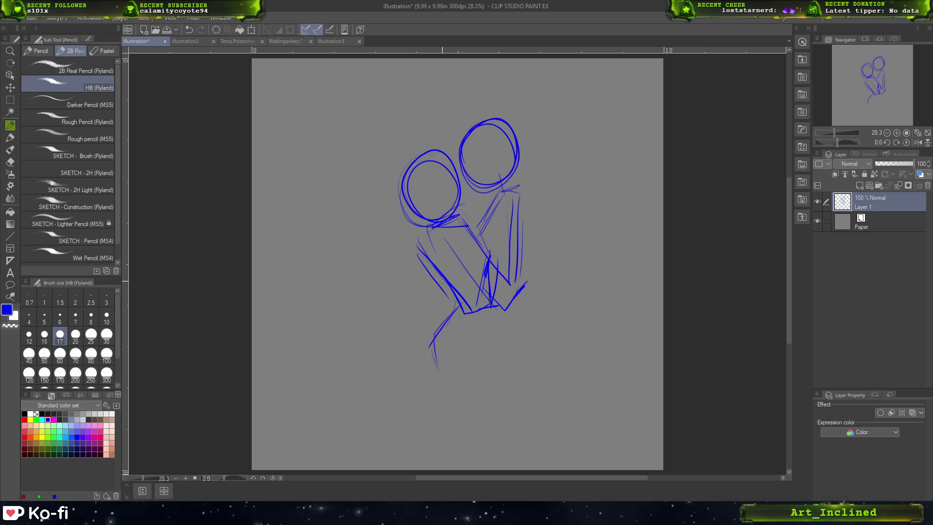
pyautogui.moveTo(443, 282)
pyautogui.mouseDown()
pyautogui.moveTo(449, 325)
pyautogui.moveTo(455, 299)
pyautogui.moveTo(439, 338)
pyautogui.mouseUp()
pyautogui.hotkey('ctrl', 'z')
pyautogui.hotkey('ctrl', 'z')
pyautogui.hotkey('ctrl', 'z')
pyautogui.hotkey('ctrl', 'z')
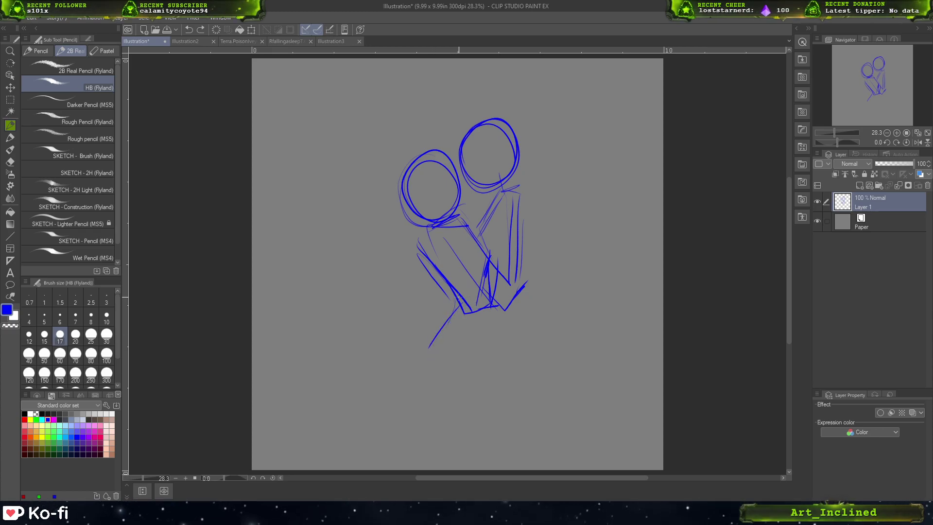
pyautogui.moveTo(459, 297)
pyautogui.mouseDown()
pyautogui.moveTo(454, 319)
pyautogui.moveTo(425, 352)
pyautogui.mouseUp()
pyautogui.moveTo(447, 320); pyautogui.dragTo(428, 365)
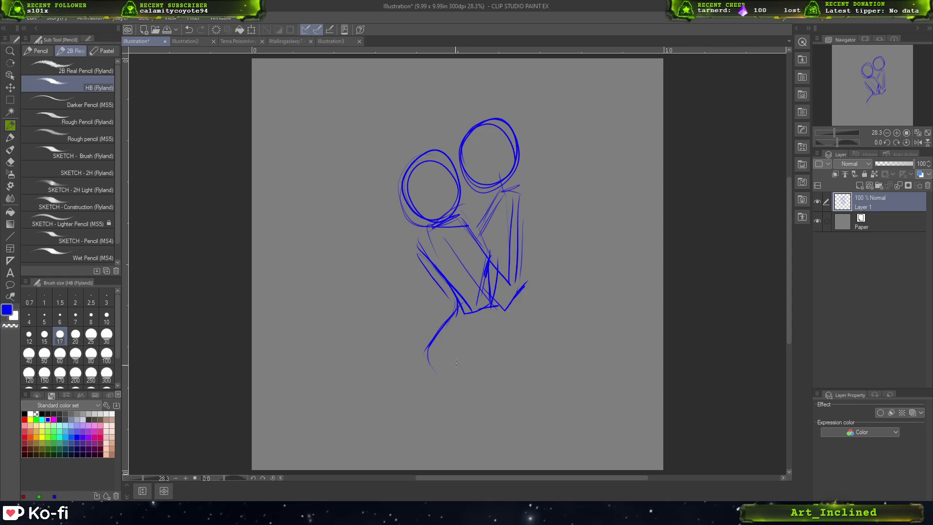
# - Sketch the lower-left figure's legs, with long curved outer and inner lines running down from the hips
pyautogui.moveTo(490, 307); pyautogui.dragTo(498, 364)
pyautogui.moveTo(486, 271)
pyautogui.mouseDown()
pyautogui.moveTo(493, 382)
pyautogui.moveTo(482, 455)
pyautogui.mouseUp()
pyautogui.moveTo(428, 345); pyautogui.dragTo(448, 451)
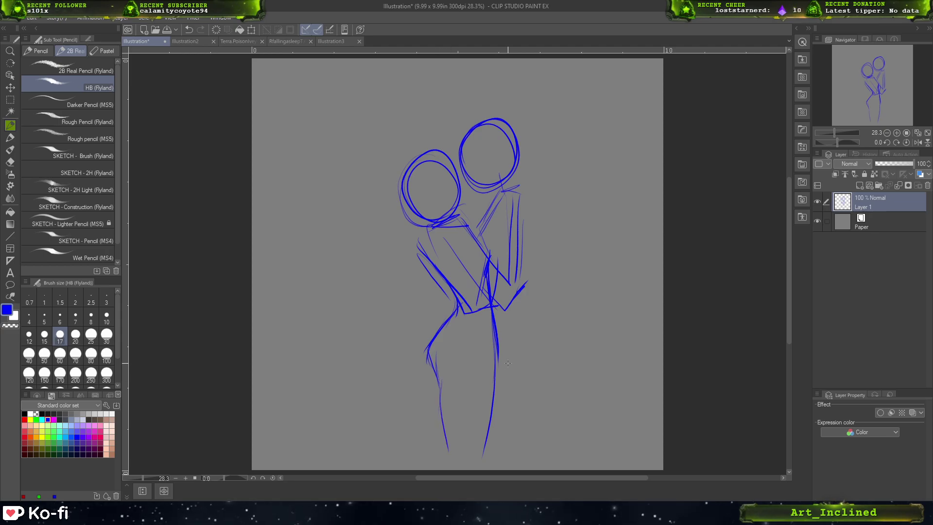
pyautogui.moveTo(435, 374); pyautogui.dragTo(426, 440)
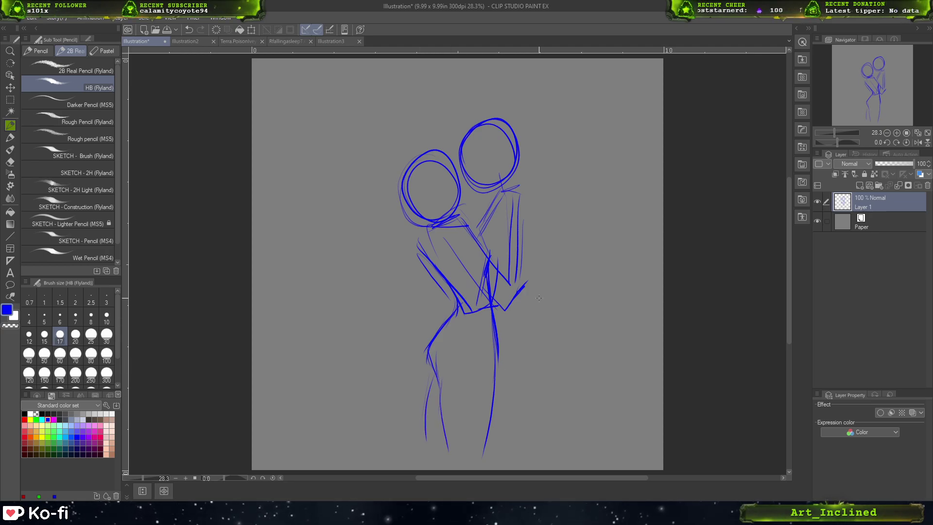
# - Sketch the upper-right figure's rounded shoulder and outer back line down to the waist, redrawing the lower part
pyautogui.moveTo(510, 184)
pyautogui.mouseDown()
pyautogui.moveTo(489, 196)
pyautogui.moveTo(514, 184)
pyautogui.moveTo(525, 217)
pyautogui.moveTo(528, 203)
pyautogui.moveTo(526, 247)
pyautogui.mouseUp()
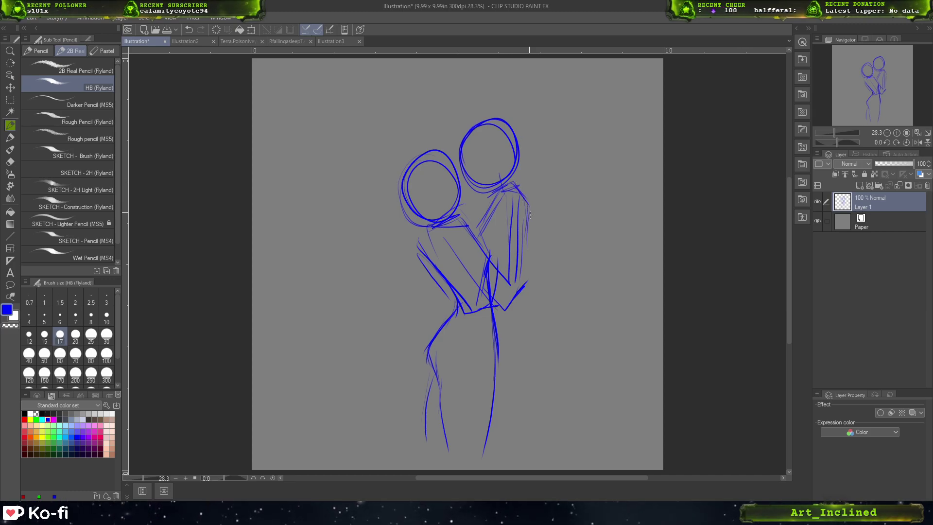
pyautogui.moveTo(530, 213); pyautogui.dragTo(528, 282)
pyautogui.hotkey('ctrl', 'z')
pyautogui.hotkey('ctrl', 'z')
pyautogui.moveTo(529, 209); pyautogui.dragTo(528, 253)
pyautogui.moveTo(530, 235); pyautogui.dragTo(523, 281)
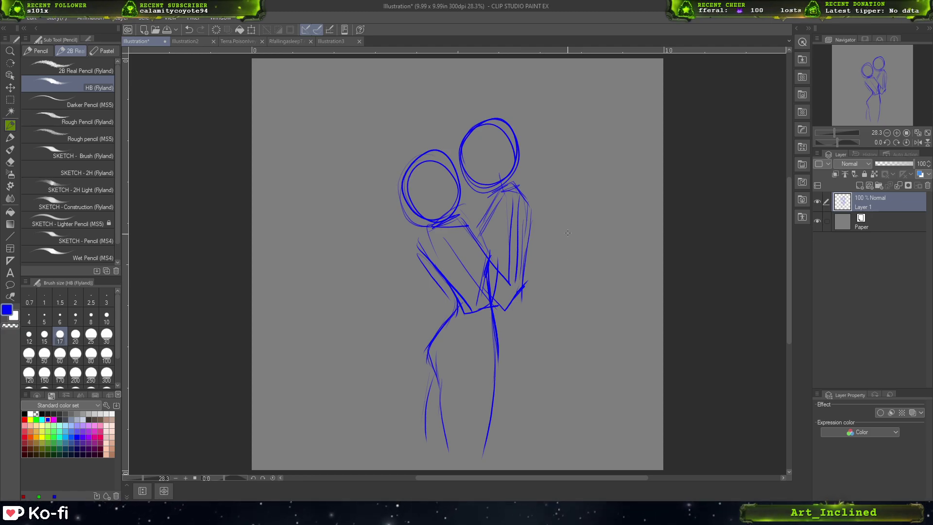
pyautogui.moveTo(525, 291); pyautogui.dragTo(543, 325)
pyautogui.moveTo(526, 302); pyautogui.dragTo(548, 341)
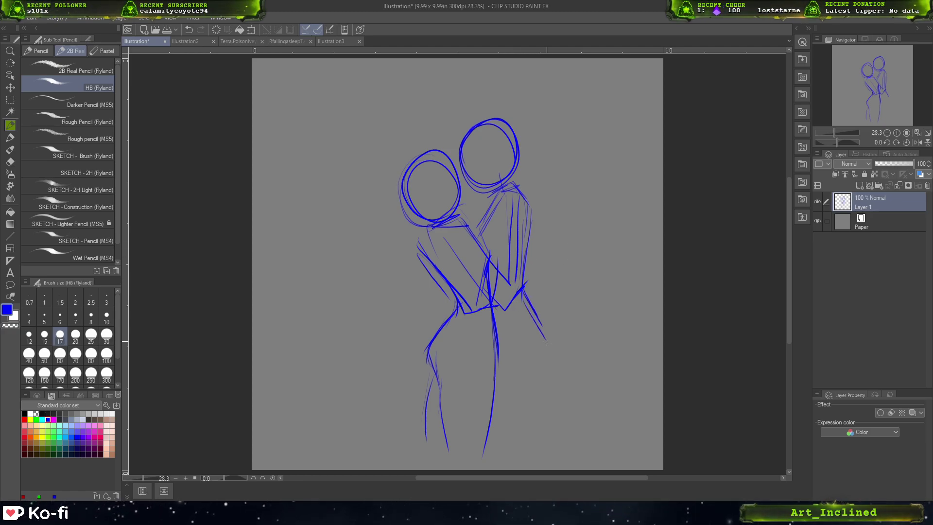
pyautogui.hotkey('ctrl', 'z')
pyautogui.hotkey('ctrl', 'z')
pyautogui.hotkey('ctrl', 'z')
pyautogui.moveTo(524, 305); pyautogui.dragTo(543, 339)
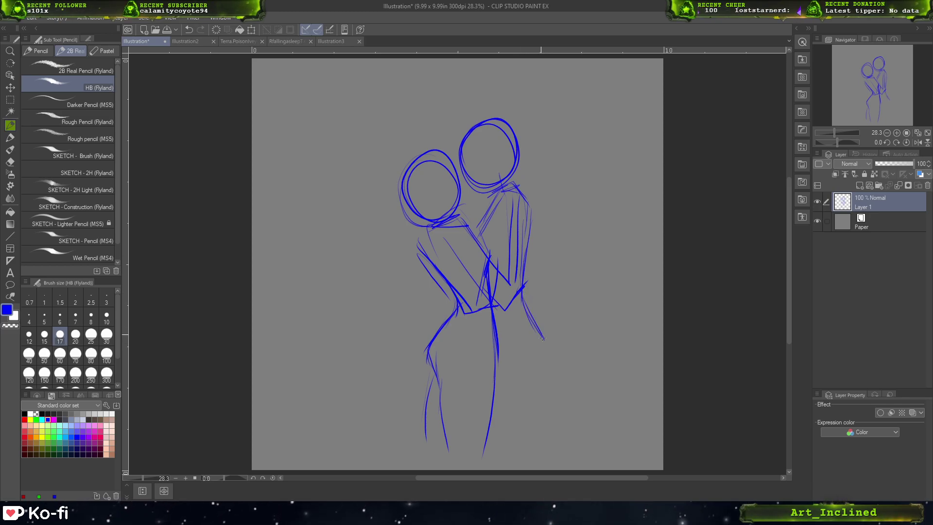
pyautogui.hotkey('ctrl', 'z')
pyautogui.hotkey('ctrl', 'z')
pyautogui.moveTo(526, 285); pyautogui.dragTo(545, 331)
pyautogui.moveTo(526, 297); pyautogui.dragTo(546, 337)
pyautogui.hotkey('ctrl', 'z')
pyautogui.hotkey('ctrl', 'z')
pyautogui.hotkey('ctrl', 'z')
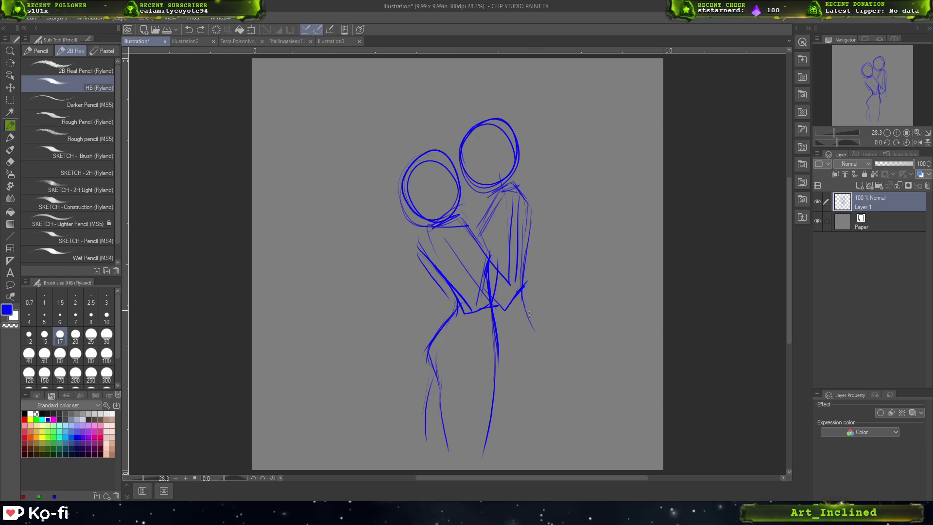
# - Sketch the upper-right figure's hip and both legs, with long lines running down beside the first figure's legs
pyautogui.moveTo(523, 298)
pyautogui.mouseDown()
pyautogui.moveTo(543, 339)
pyautogui.moveTo(538, 376)
pyautogui.mouseUp()
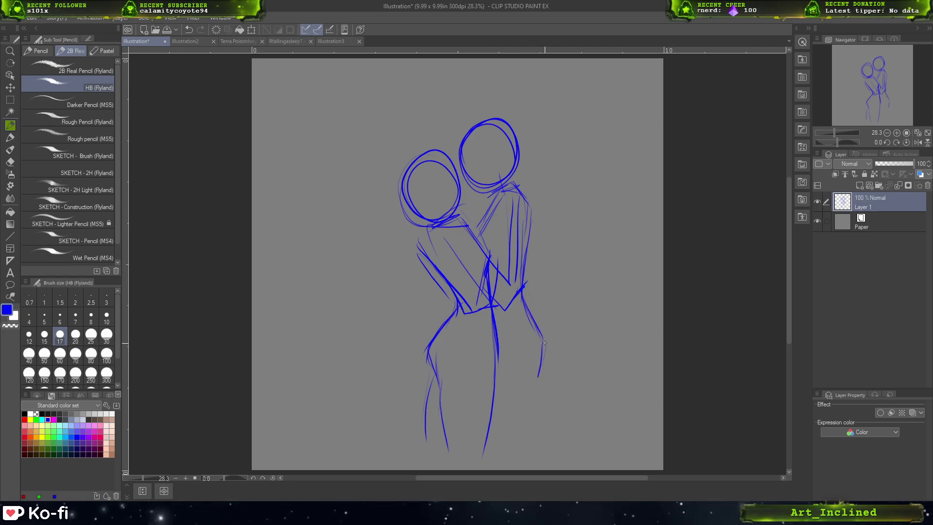
pyautogui.moveTo(545, 343); pyautogui.dragTo(542, 409)
pyautogui.moveTo(540, 371); pyautogui.dragTo(554, 455)
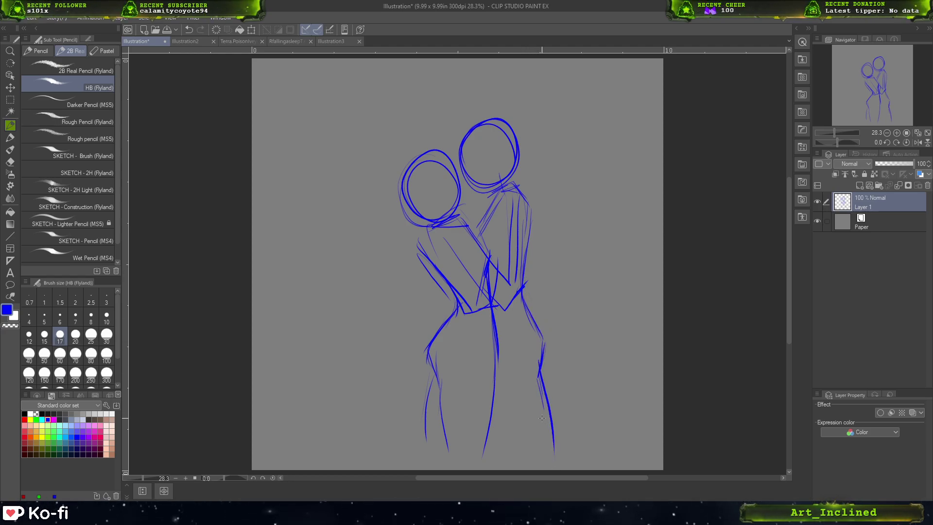
pyautogui.moveTo(499, 381); pyautogui.dragTo(527, 453)
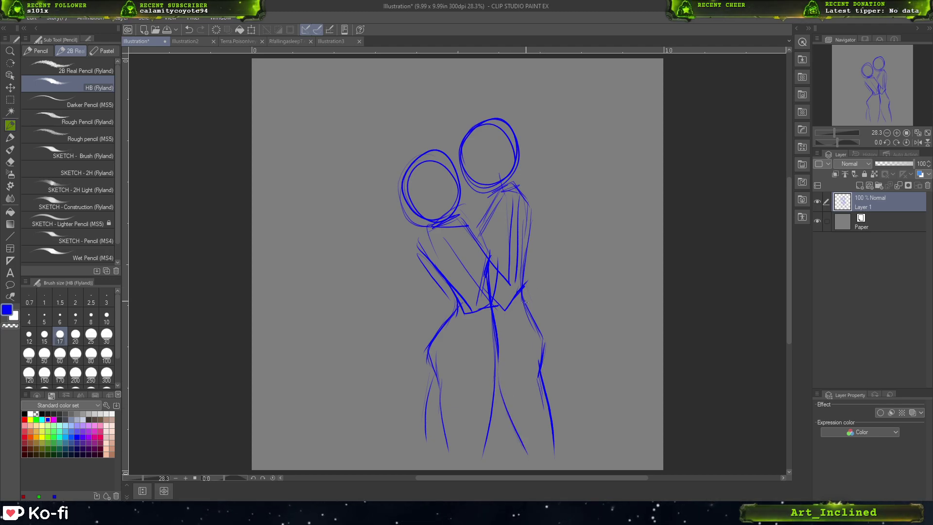
# - Sketch the left figure's arm reaching around the right figure's waist, and add short facial guide marks on the left head
pyautogui.moveTo(444, 238)
pyautogui.mouseDown()
pyautogui.moveTo(462, 230)
pyautogui.moveTo(508, 306)
pyautogui.moveTo(502, 319)
pyautogui.mouseUp()
pyautogui.moveTo(496, 287)
pyautogui.mouseDown()
pyautogui.moveTo(503, 310)
pyautogui.moveTo(529, 289)
pyautogui.mouseUp()
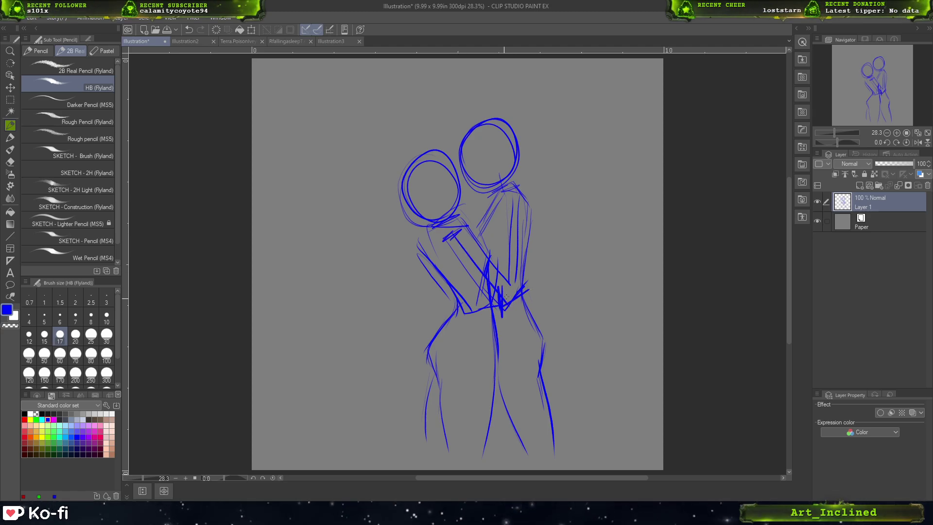
pyautogui.moveTo(504, 260); pyautogui.dragTo(512, 296)
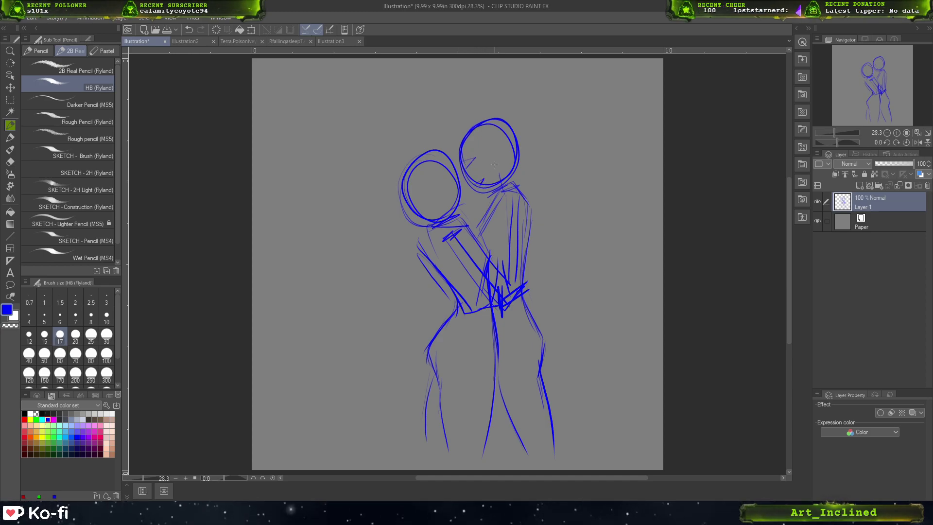
pyautogui.moveTo(442, 179); pyautogui.dragTo(454, 172)
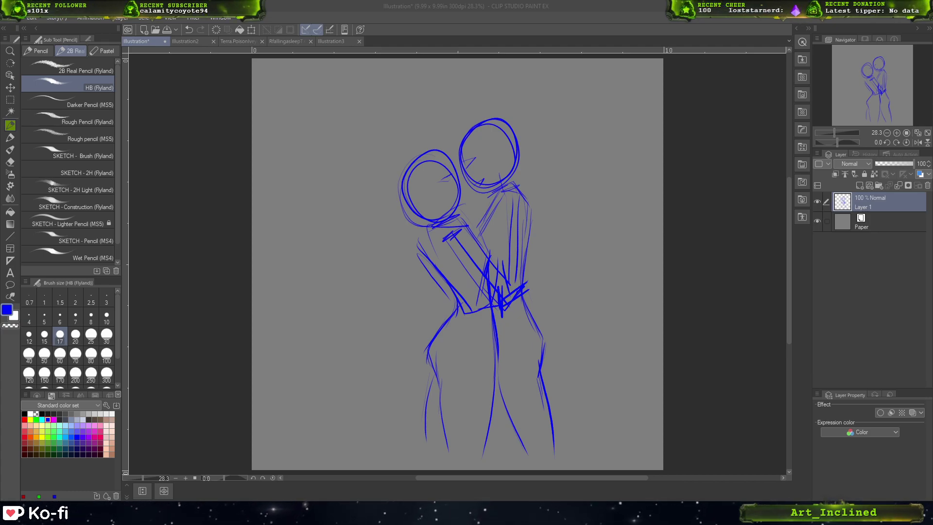
# - Move the whole sketch layer left and slightly down on the canvas
pyautogui.click(11, 88)
pyautogui.moveTo(538, 335)
pyautogui.mouseDown()
pyautogui.moveTo(490, 343)
pyautogui.moveTo(509, 349)
pyautogui.moveTo(512, 336)
pyautogui.mouseUp()
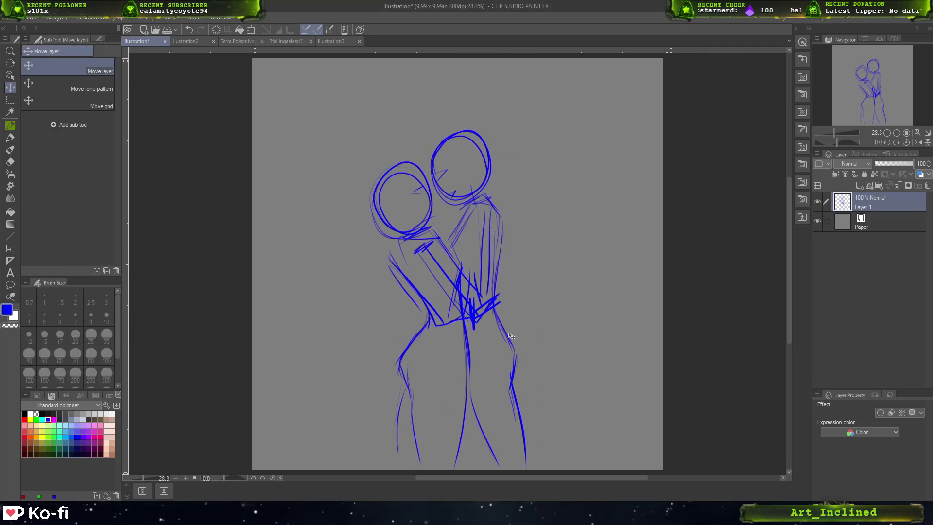
# - Switch to the Marker pen, draw one trial stroke across the canvas and undo it
pyautogui.click(9, 138)
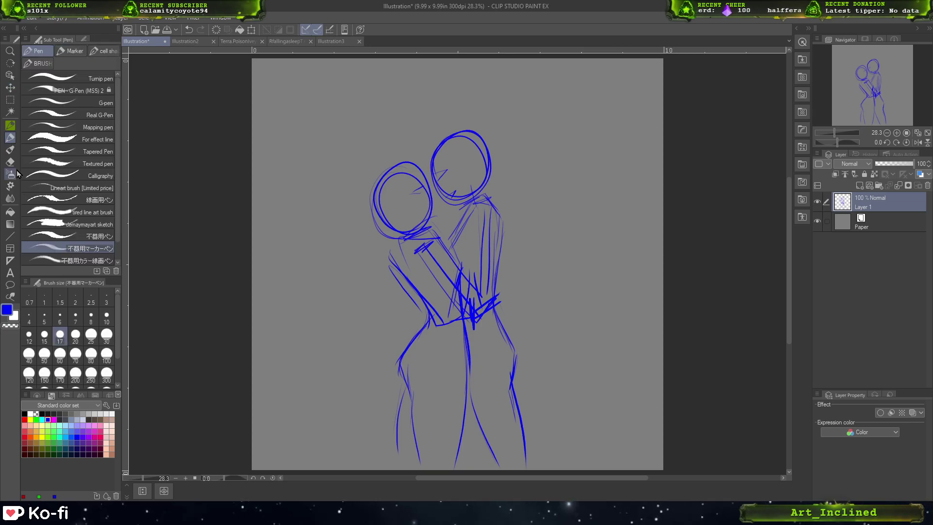
pyautogui.click(11, 153)
pyautogui.click(10, 139)
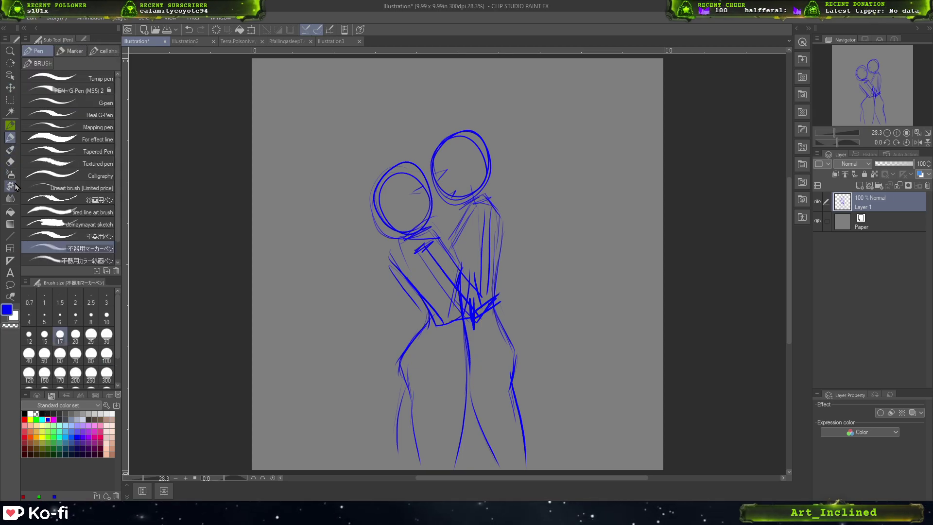
pyautogui.click(70, 50)
pyautogui.moveTo(365, 160)
pyautogui.mouseDown()
pyautogui.moveTo(314, 316)
pyautogui.moveTo(664, 267)
pyautogui.mouseUp()
pyautogui.hotkey('ctrl', 'z')
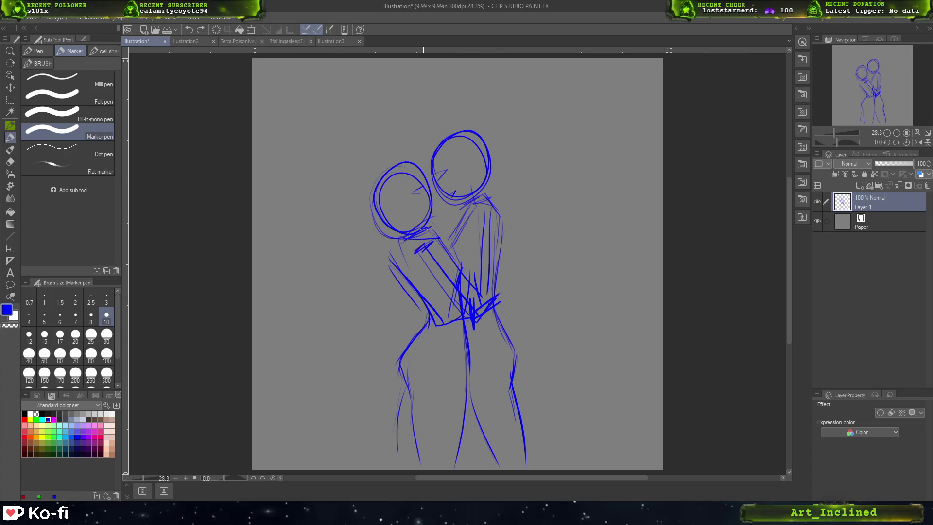
# - Reinforce the left figure's torso sides and the right figure's shoulder and back line with the Marker pen
pyautogui.moveTo(413, 237)
pyautogui.mouseDown()
pyautogui.moveTo(409, 286)
pyautogui.moveTo(402, 258)
pyautogui.moveTo(403, 279)
pyautogui.moveTo(432, 321)
pyautogui.mouseUp()
pyautogui.moveTo(430, 227)
pyautogui.mouseDown()
pyautogui.moveTo(456, 250)
pyautogui.moveTo(462, 273)
pyautogui.mouseUp()
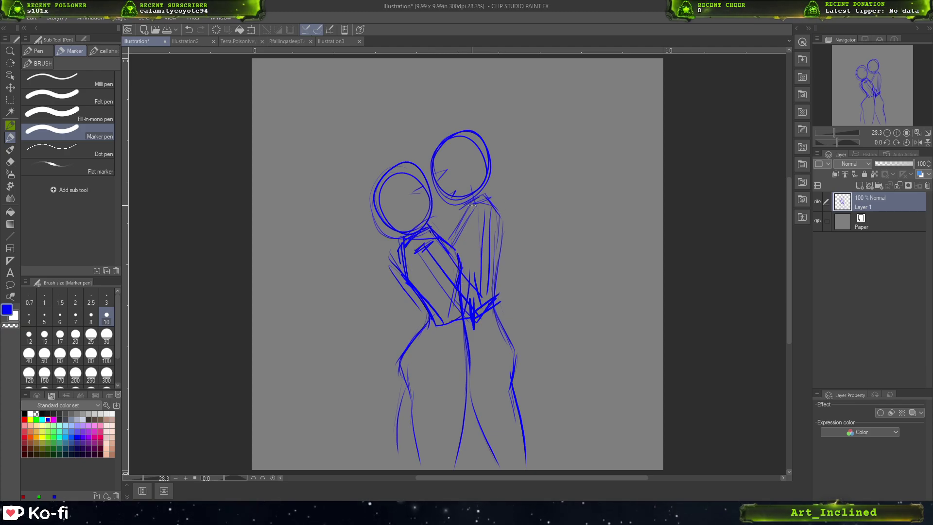
pyautogui.moveTo(480, 194)
pyautogui.mouseDown()
pyautogui.moveTo(465, 207)
pyautogui.moveTo(479, 192)
pyautogui.moveTo(498, 212)
pyautogui.moveTo(490, 251)
pyautogui.mouseUp()
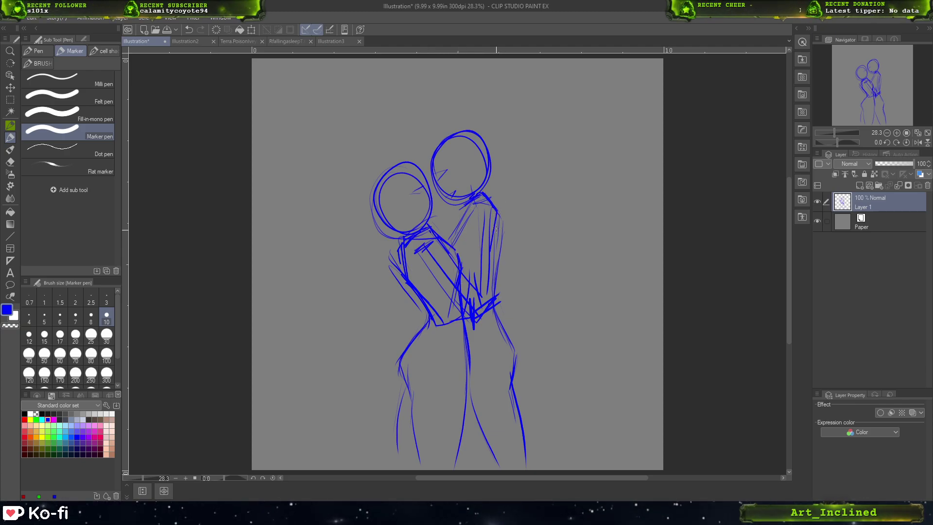
pyautogui.moveTo(499, 219); pyautogui.dragTo(491, 284)
# - Add a new layer above the sketch, lower Layer 1's opacity to 38%, and make the new layer active
pyautogui.click(863, 185)
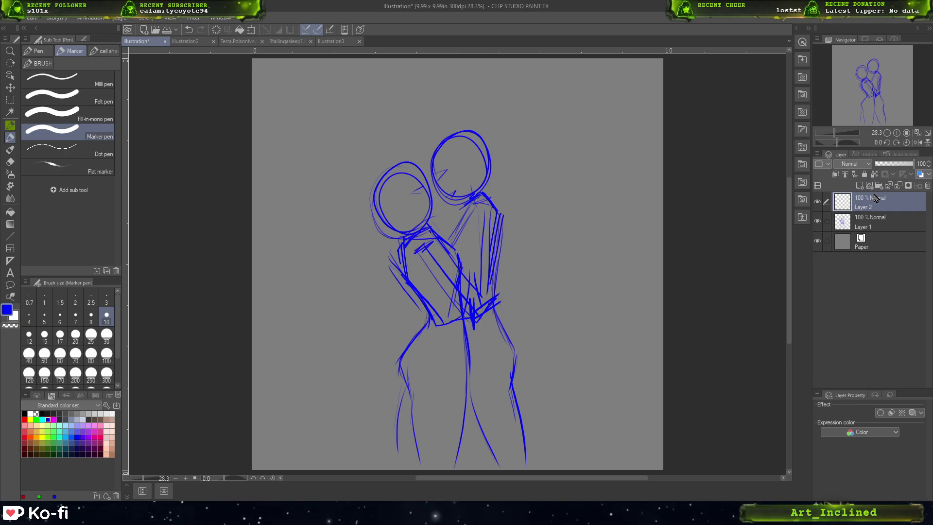
pyautogui.click(875, 221)
pyautogui.click(892, 164)
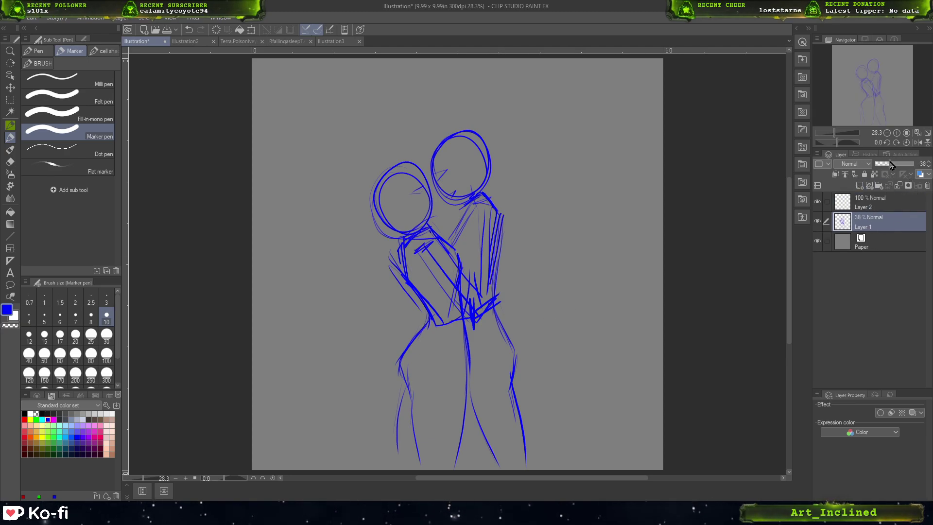
pyautogui.click(888, 204)
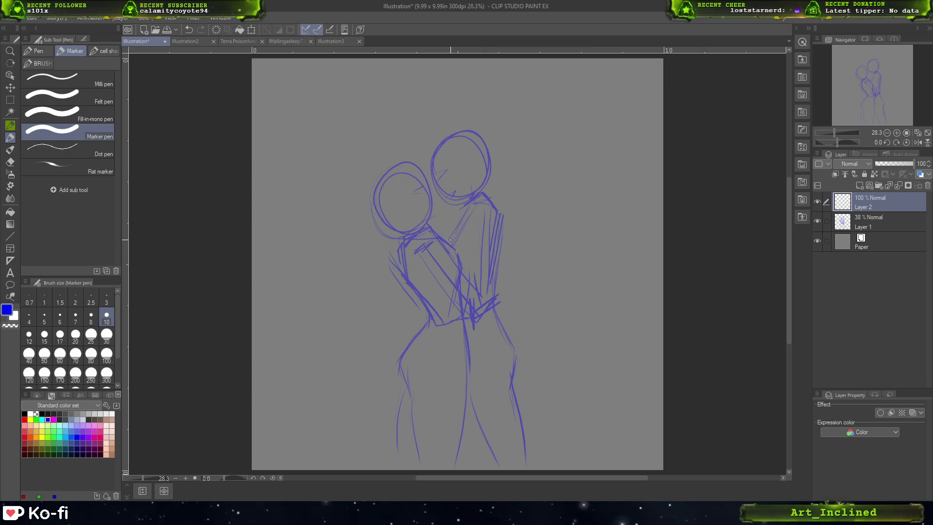
# - Draw the left figure's shoulder, arm and hand around the right figure's waist on the new layer
pyautogui.moveTo(414, 247)
pyautogui.mouseDown()
pyautogui.moveTo(440, 232)
pyautogui.moveTo(451, 255)
pyautogui.moveTo(435, 240)
pyautogui.moveTo(452, 250)
pyautogui.moveTo(474, 296)
pyautogui.mouseUp()
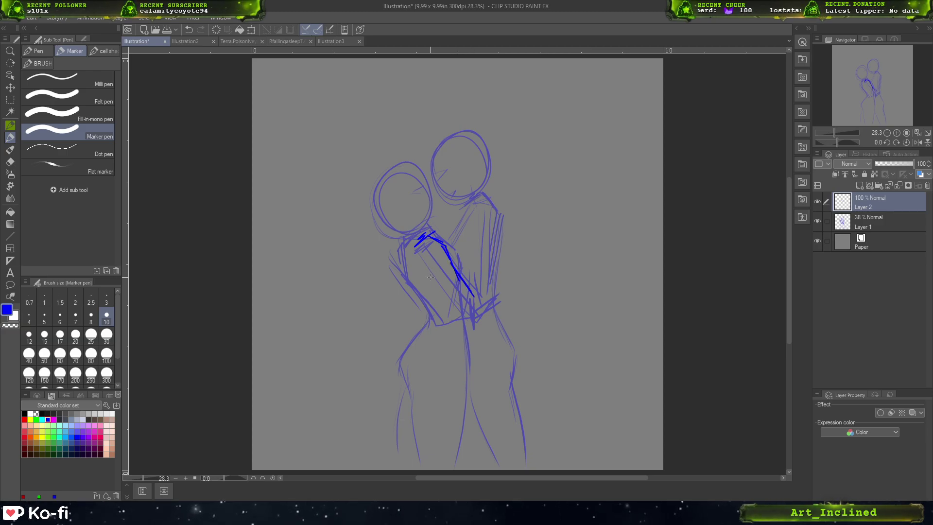
pyautogui.moveTo(429, 273)
pyautogui.mouseDown()
pyautogui.moveTo(472, 317)
pyautogui.moveTo(461, 310)
pyautogui.moveTo(498, 284)
pyautogui.moveTo(502, 310)
pyautogui.moveTo(480, 321)
pyautogui.mouseUp()
pyautogui.moveTo(502, 292); pyautogui.dragTo(481, 317)
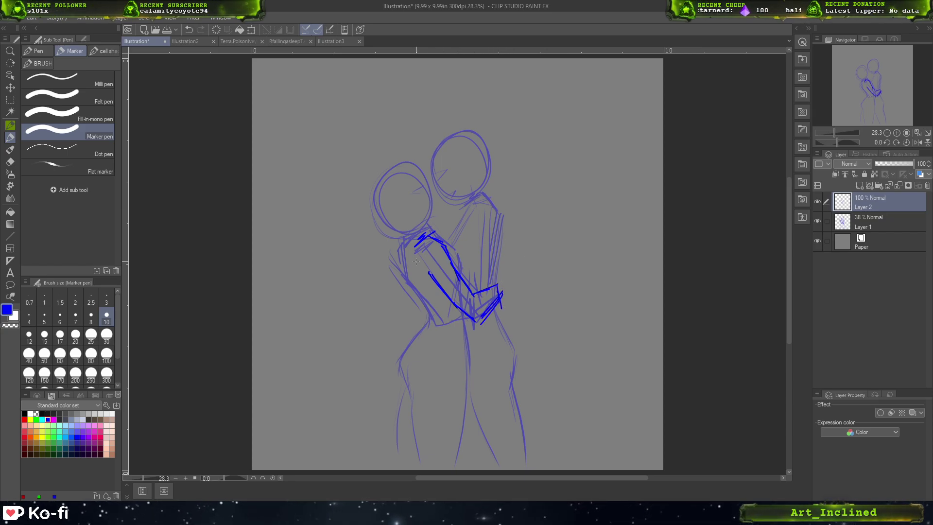
pyautogui.moveTo(406, 255); pyautogui.dragTo(407, 275)
pyautogui.moveTo(405, 240); pyautogui.dragTo(404, 262)
pyautogui.hotkey('ctrl', 'z')
pyautogui.hotkey('ctrl', 'z')
pyautogui.hotkey('ctrl', 'z')
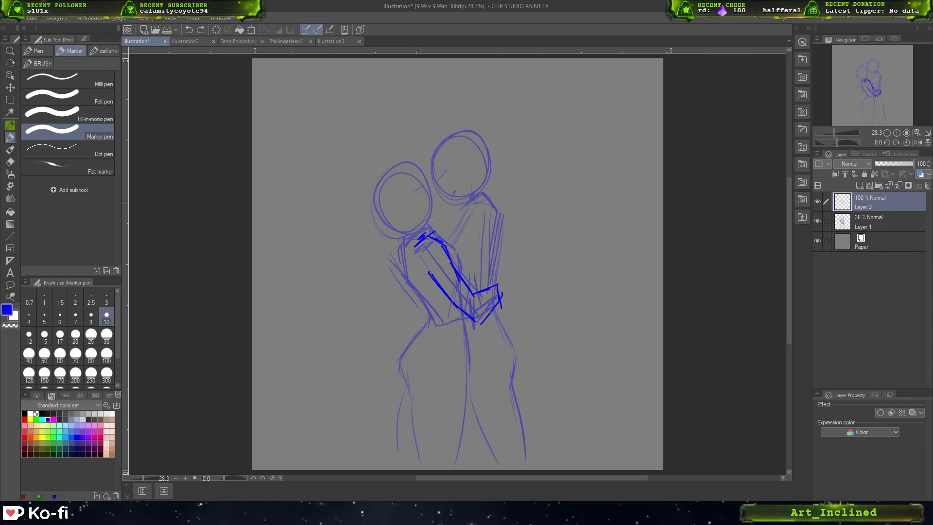
# - Draw the left figure's back, hip and rear leg over the faded sketch, redoing the back line
pyautogui.moveTo(407, 237)
pyautogui.mouseDown()
pyautogui.moveTo(403, 268)
pyautogui.moveTo(432, 318)
pyautogui.moveTo(417, 344)
pyautogui.mouseUp()
pyautogui.hotkey('ctrl', 'z')
pyautogui.moveTo(430, 311)
pyautogui.mouseDown()
pyautogui.moveTo(399, 357)
pyautogui.moveTo(408, 387)
pyautogui.moveTo(391, 460)
pyautogui.mouseUp()
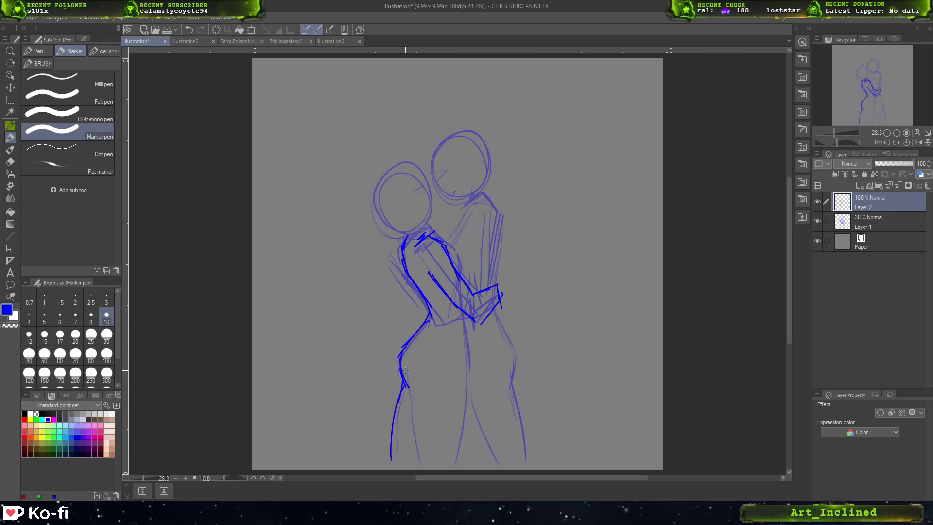
pyautogui.moveTo(405, 371)
pyautogui.mouseDown()
pyautogui.moveTo(418, 394)
pyautogui.moveTo(420, 452)
pyautogui.mouseUp()
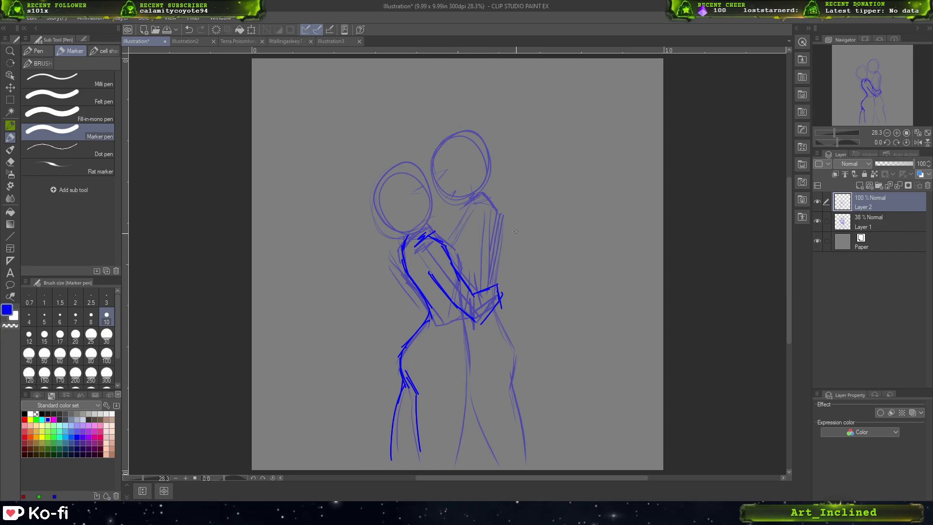
# - Lasso the left figure's forearm and hand, rotate them slightly clockwise, nudge them left, and clear the selection
pyautogui.click(10, 99)
pyautogui.click(54, 102)
pyautogui.moveTo(482, 283)
pyautogui.mouseDown()
pyautogui.moveTo(496, 335)
pyautogui.moveTo(487, 280)
pyautogui.mouseUp()
pyautogui.hotkey('ctrl', 't')
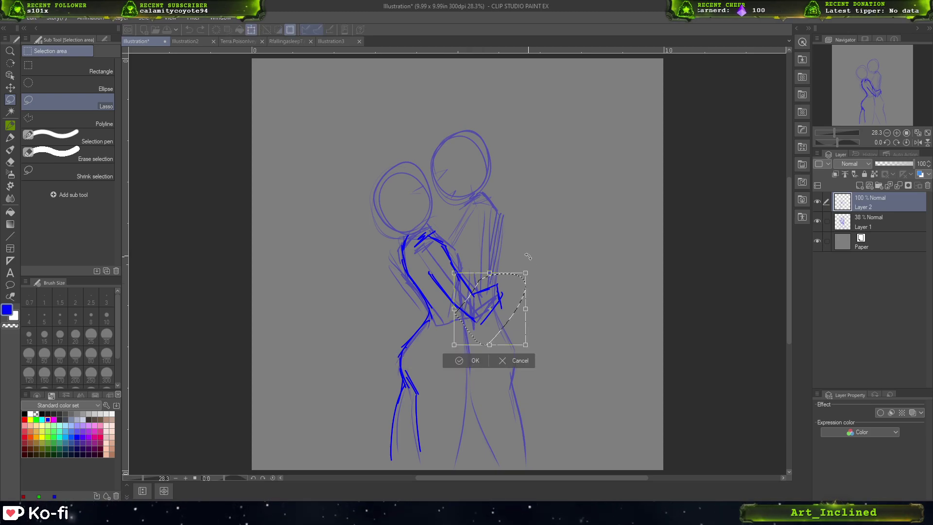
pyautogui.moveTo(534, 261); pyautogui.dragTo(535, 281)
pyautogui.moveTo(490, 324); pyautogui.dragTo(481, 321)
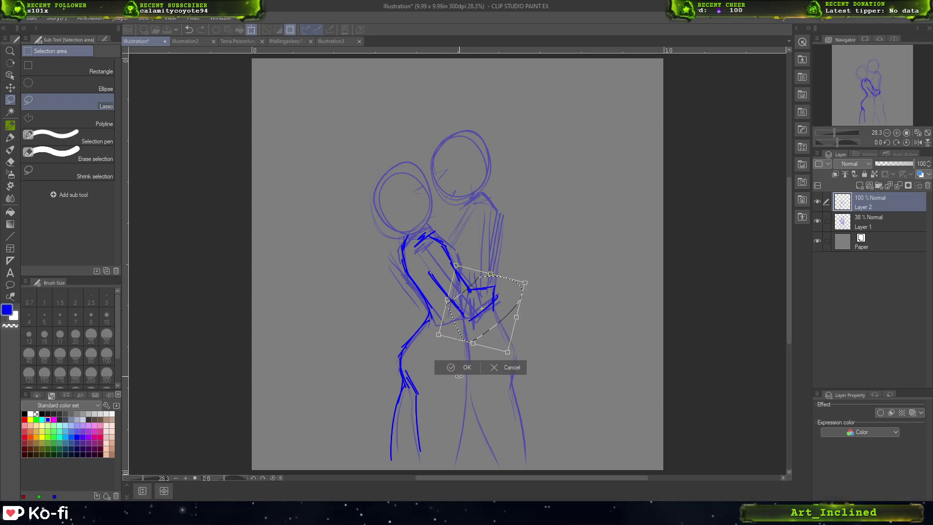
pyautogui.click(451, 368)
pyautogui.click(403, 358)
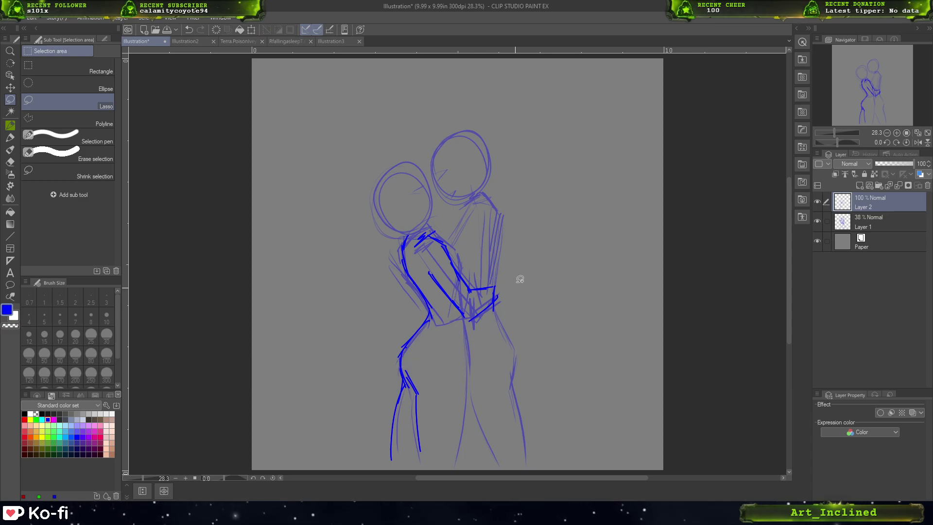
# - With the Marker pen, draw the right figure's shoulder and front arm line and the left figure's shoulder line, redoing the latter
pyautogui.click(10, 138)
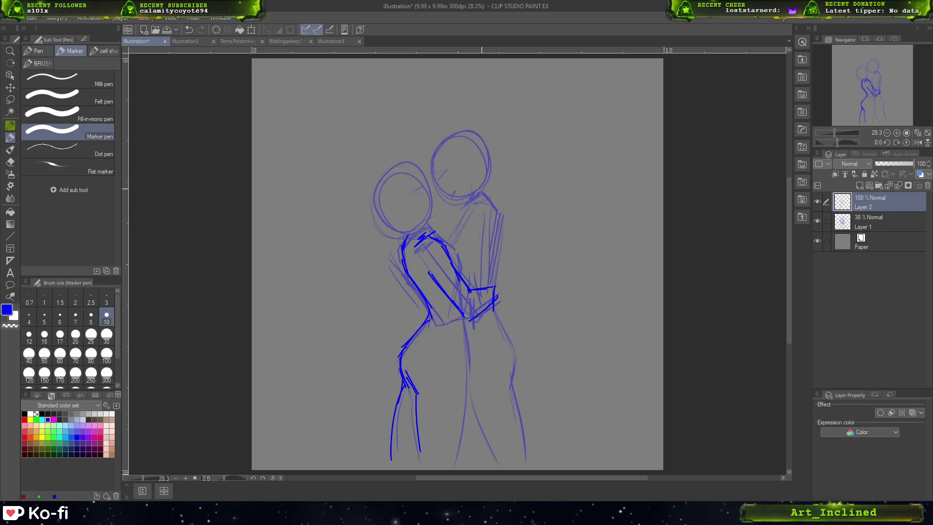
pyautogui.moveTo(471, 205)
pyautogui.mouseDown()
pyautogui.moveTo(491, 210)
pyautogui.moveTo(467, 238)
pyautogui.moveTo(466, 286)
pyautogui.mouseUp()
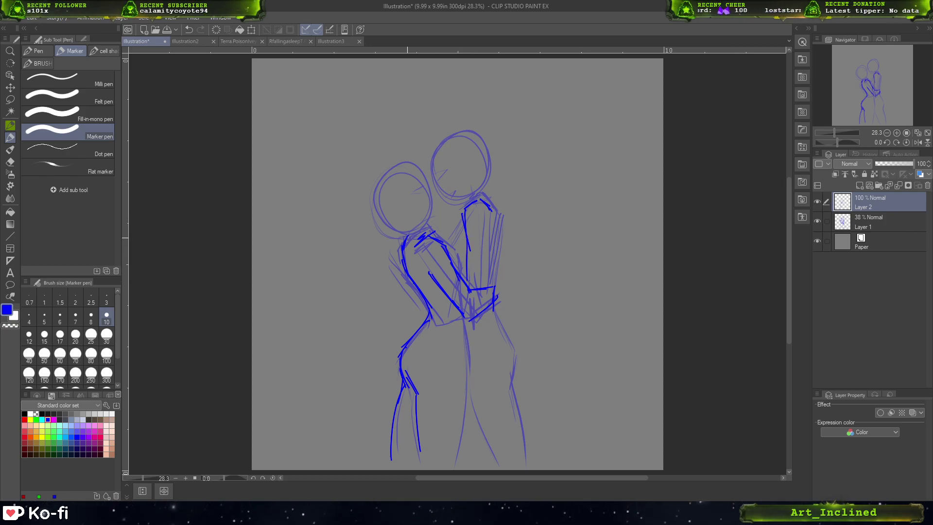
pyautogui.moveTo(407, 238)
pyautogui.mouseDown()
pyautogui.moveTo(435, 220)
pyautogui.moveTo(454, 237)
pyautogui.mouseUp()
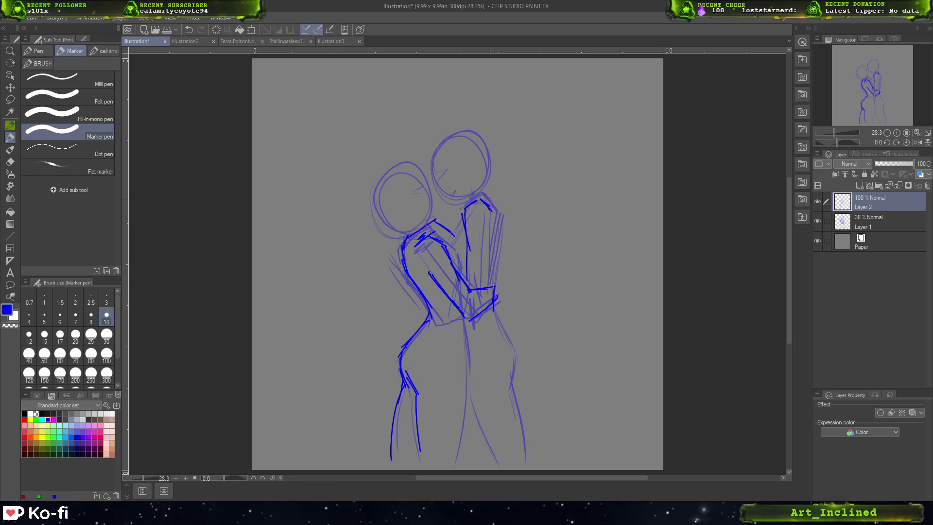
pyautogui.hotkey('ctrl', 'z')
pyautogui.hotkey('ctrl', 'z')
pyautogui.moveTo(446, 225)
pyautogui.mouseDown()
pyautogui.moveTo(473, 284)
pyautogui.moveTo(426, 223)
pyautogui.moveTo(397, 241)
pyautogui.moveTo(421, 238)
pyautogui.mouseUp()
pyautogui.hotkey('ctrl', 'z')
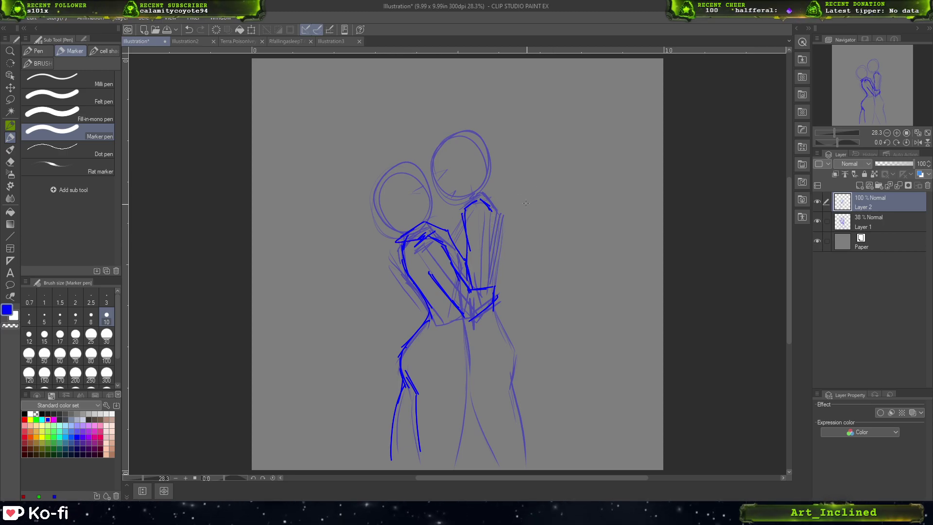
# - Draw the right figure's rear arm line, then its back, hip and outer leg over the faded sketch
pyautogui.moveTo(492, 224); pyautogui.dragTo(492, 268)
pyautogui.hotkey('ctrl', 'z')
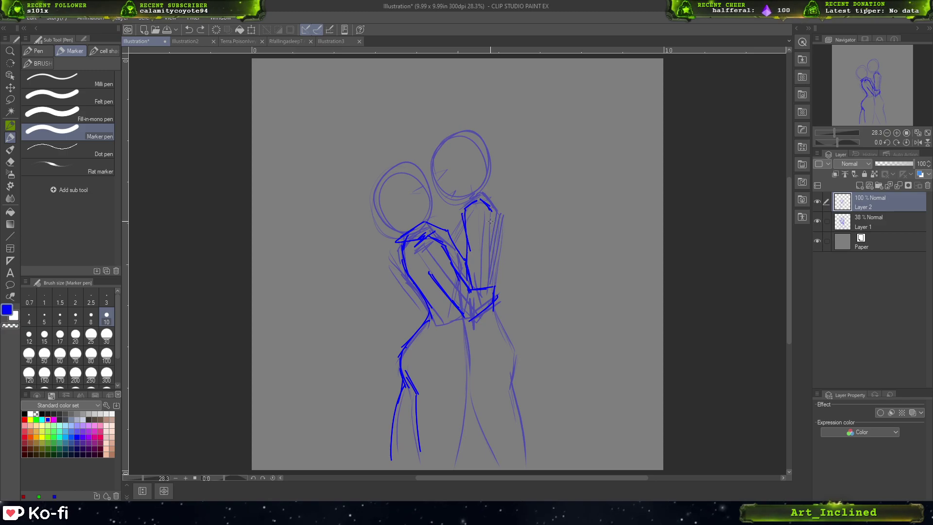
pyautogui.moveTo(492, 219); pyautogui.dragTo(485, 287)
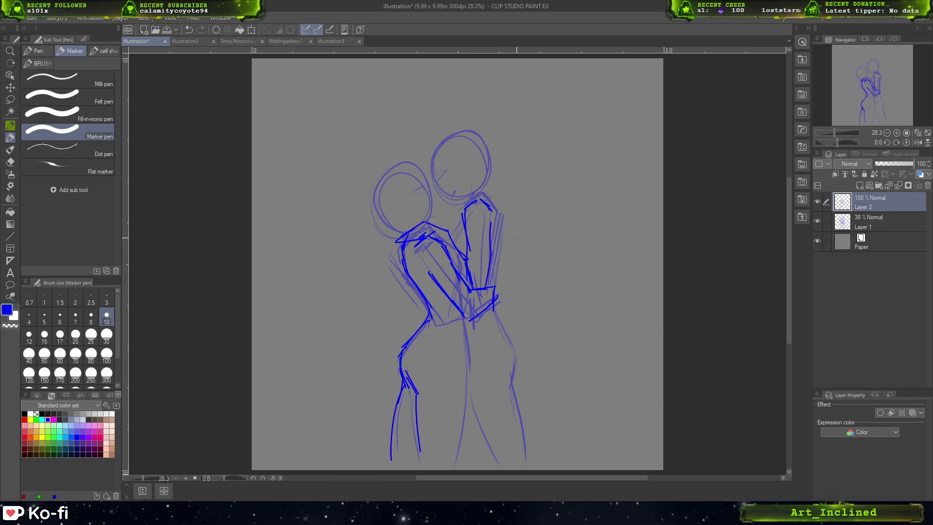
pyautogui.moveTo(480, 196)
pyautogui.mouseDown()
pyautogui.moveTo(496, 208)
pyautogui.moveTo(468, 204)
pyautogui.moveTo(496, 207)
pyautogui.moveTo(504, 239)
pyautogui.moveTo(495, 291)
pyautogui.moveTo(514, 338)
pyautogui.moveTo(526, 455)
pyautogui.mouseUp()
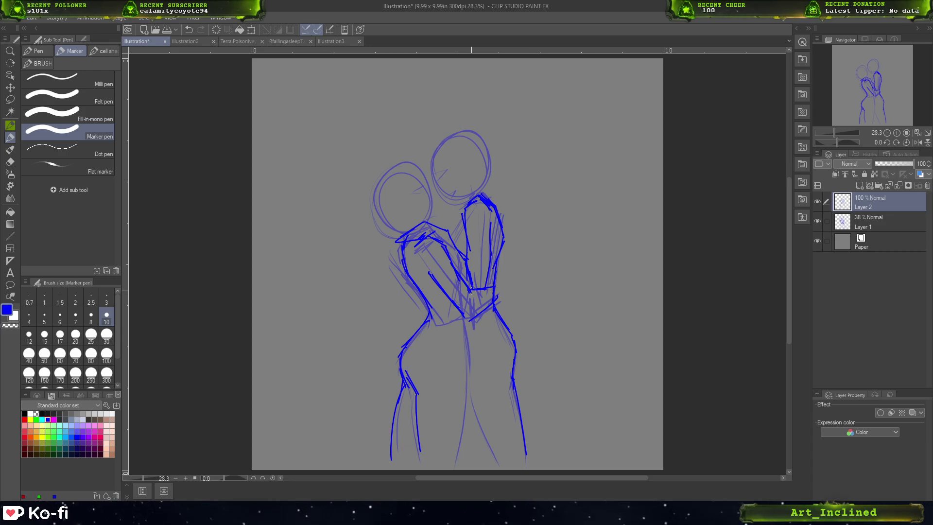
# - Extend the left figure's hand at the right figure's waist and draw the inner leg lines of both figures
pyautogui.moveTo(474, 290)
pyautogui.mouseDown()
pyautogui.moveTo(499, 285)
pyautogui.moveTo(503, 293)
pyautogui.moveTo(471, 313)
pyautogui.moveTo(490, 282)
pyautogui.moveTo(472, 305)
pyautogui.mouseUp()
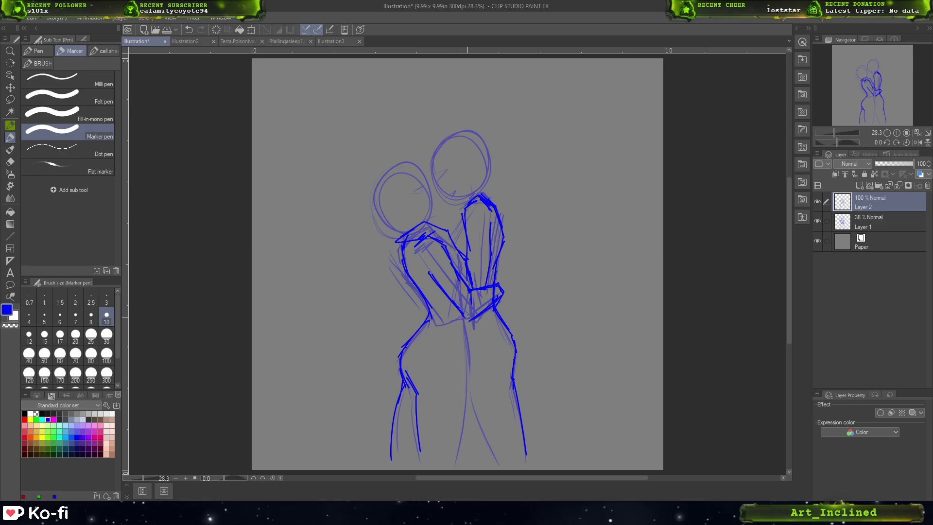
pyautogui.moveTo(468, 317); pyautogui.dragTo(466, 419)
pyautogui.moveTo(470, 383); pyautogui.dragTo(456, 468)
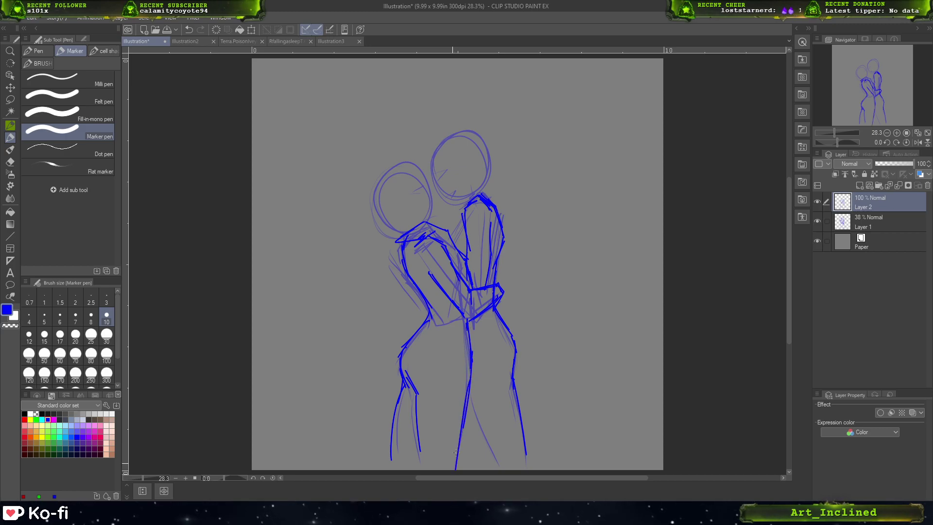
pyautogui.moveTo(413, 409); pyautogui.dragTo(418, 466)
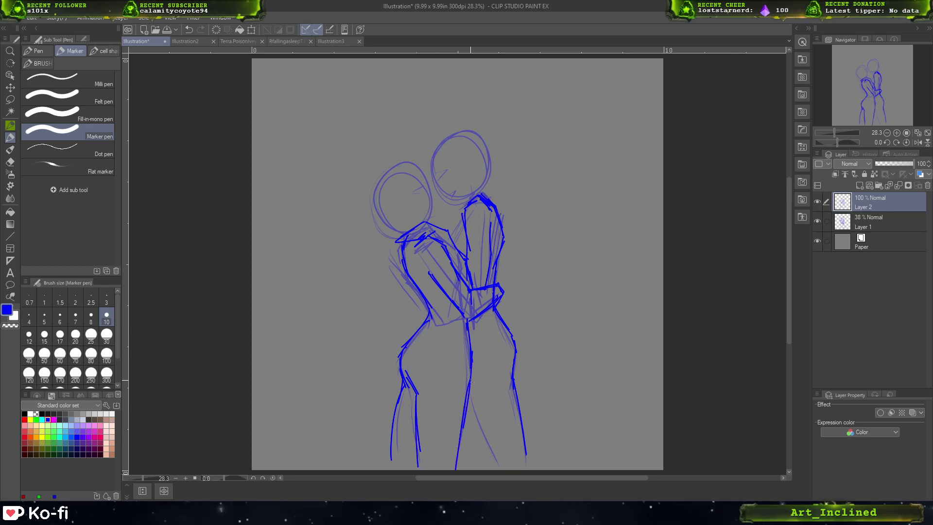
pyautogui.moveTo(474, 378)
pyautogui.mouseDown()
pyautogui.moveTo(460, 441)
pyautogui.moveTo(472, 350)
pyautogui.moveTo(465, 442)
pyautogui.mouseUp()
pyautogui.moveTo(470, 395); pyautogui.dragTo(460, 467)
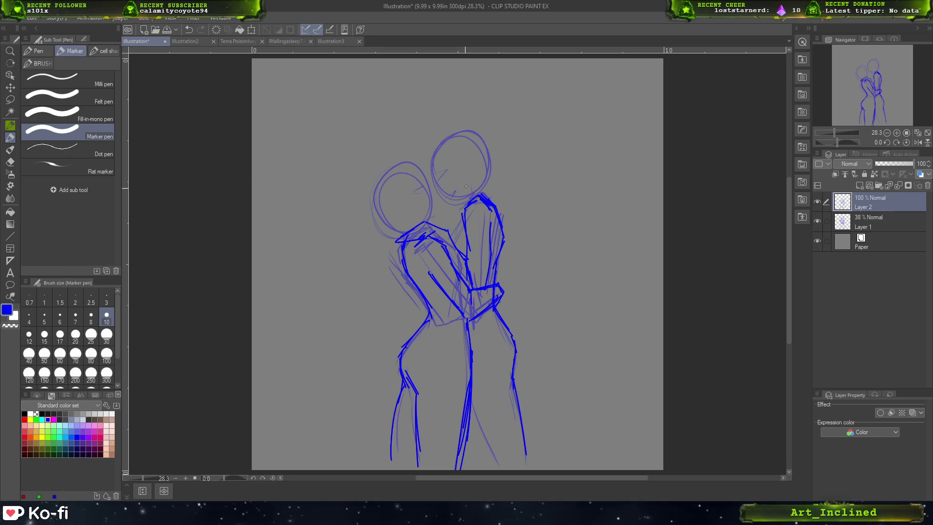
# - Add the right figure's front shoulder and redraw the left figure's hand with raised fingers around the right figure's back
pyautogui.moveTo(468, 203); pyautogui.dragTo(456, 225)
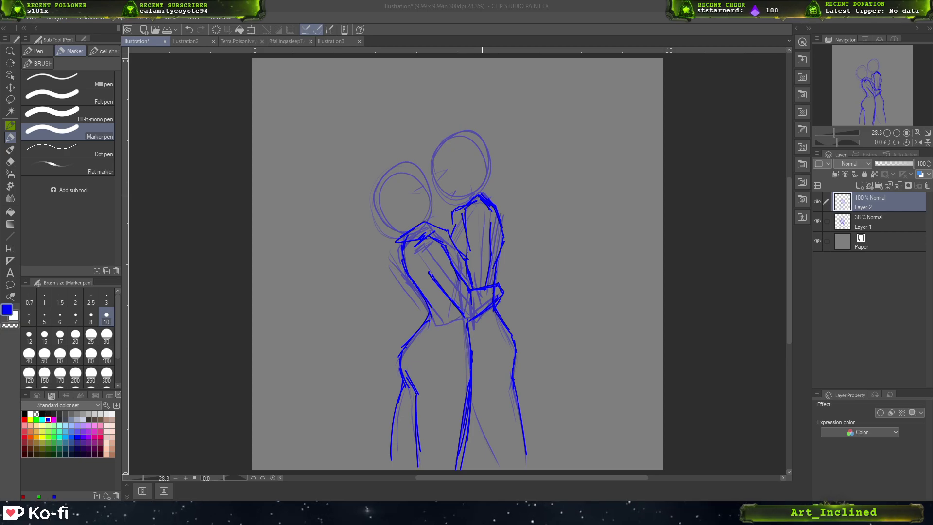
pyautogui.moveTo(505, 183); pyautogui.dragTo(559, 240)
pyautogui.hotkey('ctrl', 'z')
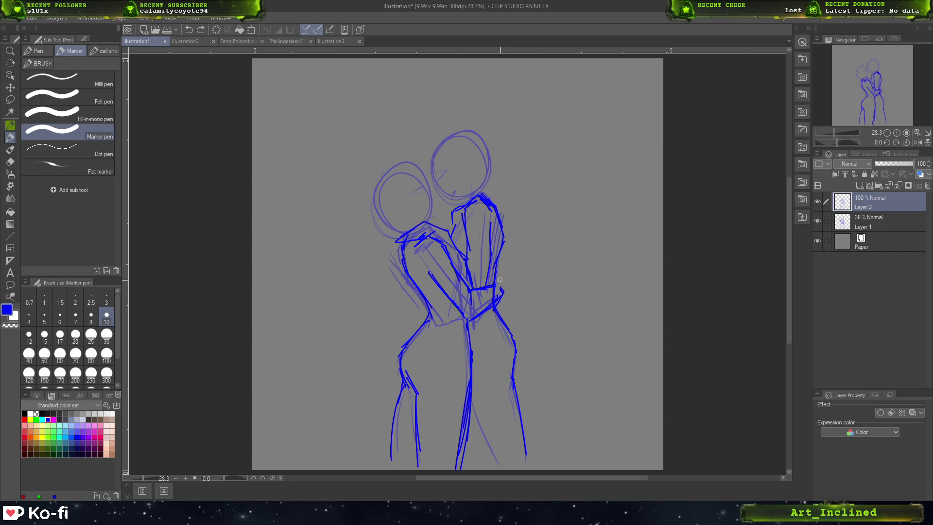
pyautogui.moveTo(495, 287)
pyautogui.mouseDown()
pyautogui.moveTo(494, 305)
pyautogui.moveTo(543, 280)
pyautogui.mouseUp()
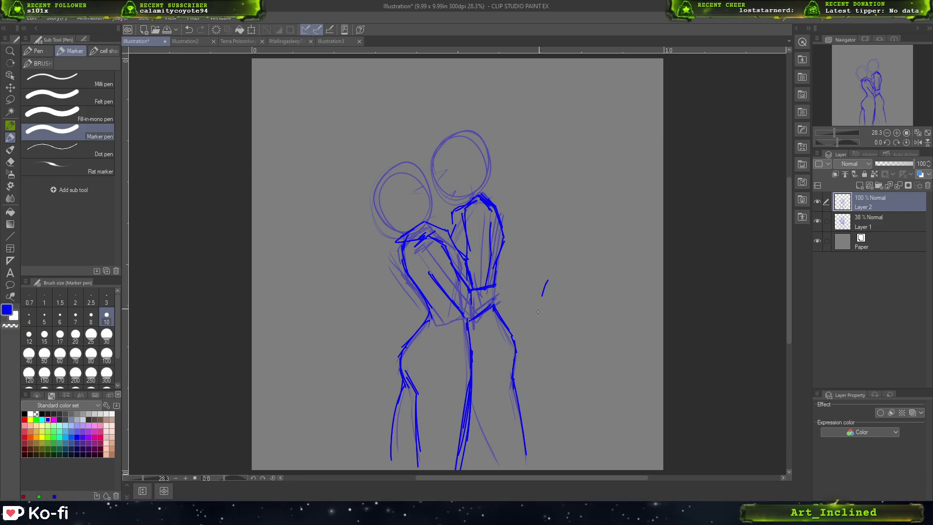
pyautogui.hotkey('ctrl', 'z')
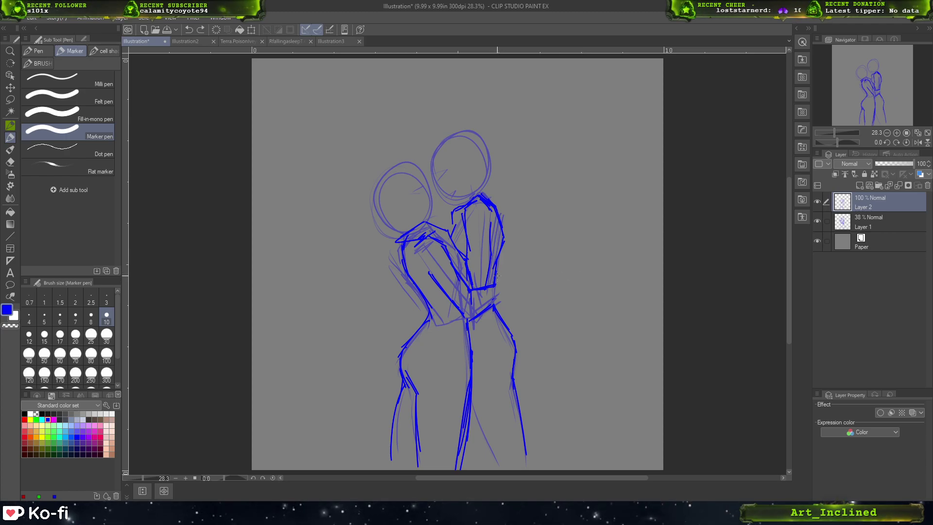
pyautogui.moveTo(500, 269); pyautogui.dragTo(504, 294)
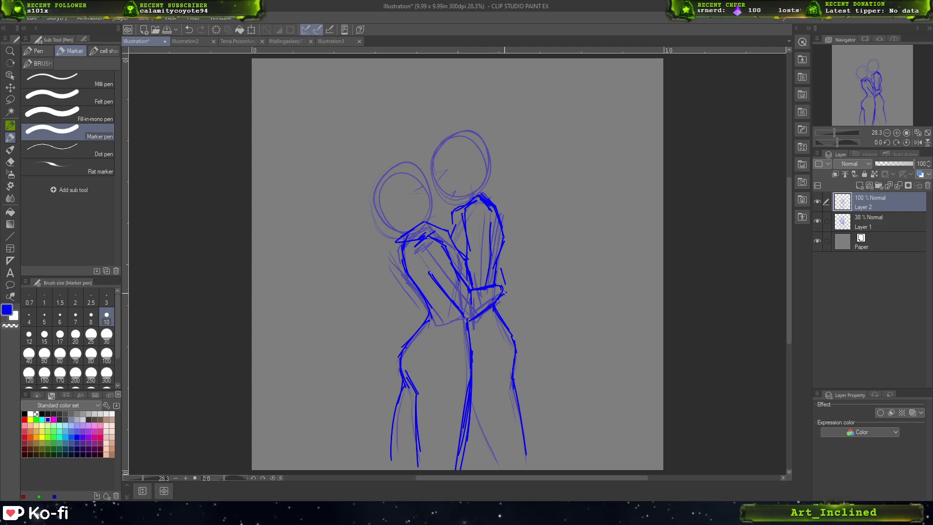
pyautogui.moveTo(506, 270); pyautogui.dragTo(500, 258)
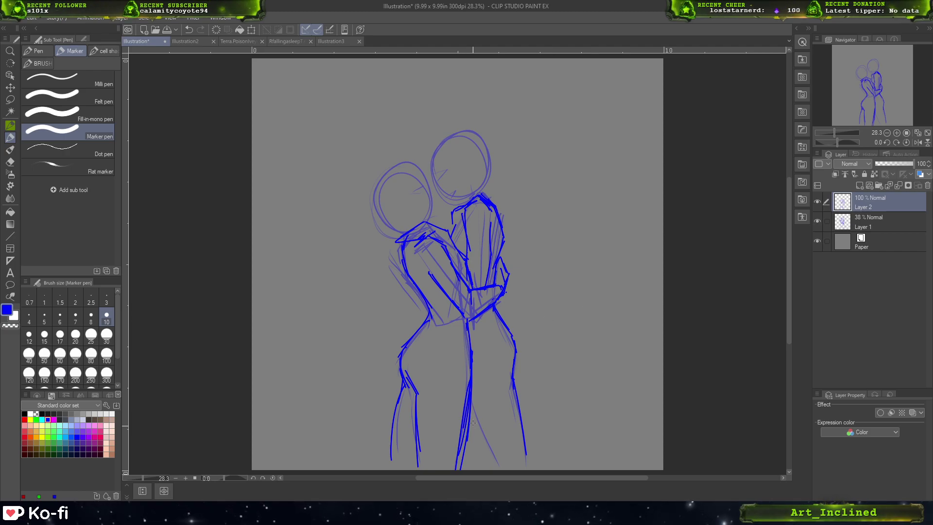
# - Draw the inner line of the right figure's outer leg from the knee to the lower canvas edge, redoing it once
pyautogui.moveTo(471, 396); pyautogui.dragTo(494, 467)
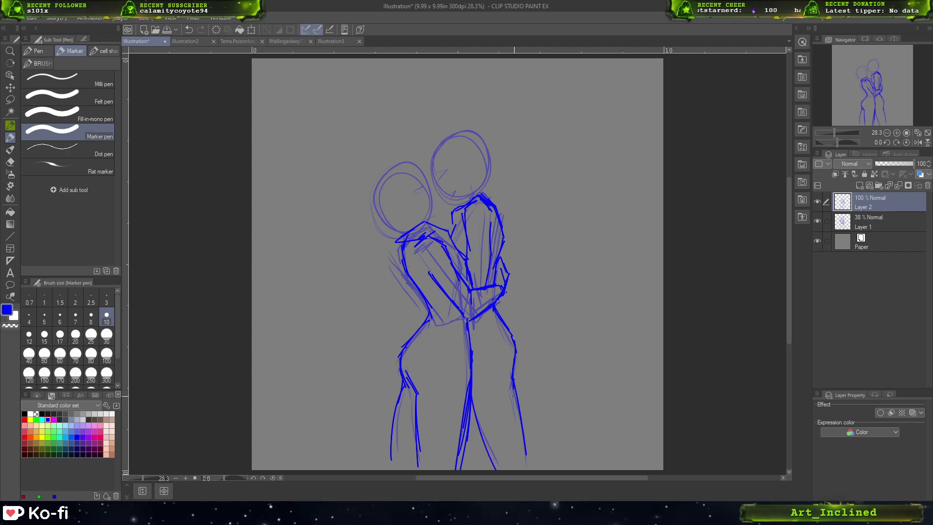
pyautogui.hotkey('ctrl', 'z')
pyautogui.moveTo(471, 399); pyautogui.dragTo(489, 465)
pyautogui.moveTo(476, 421); pyautogui.dragTo(495, 466)
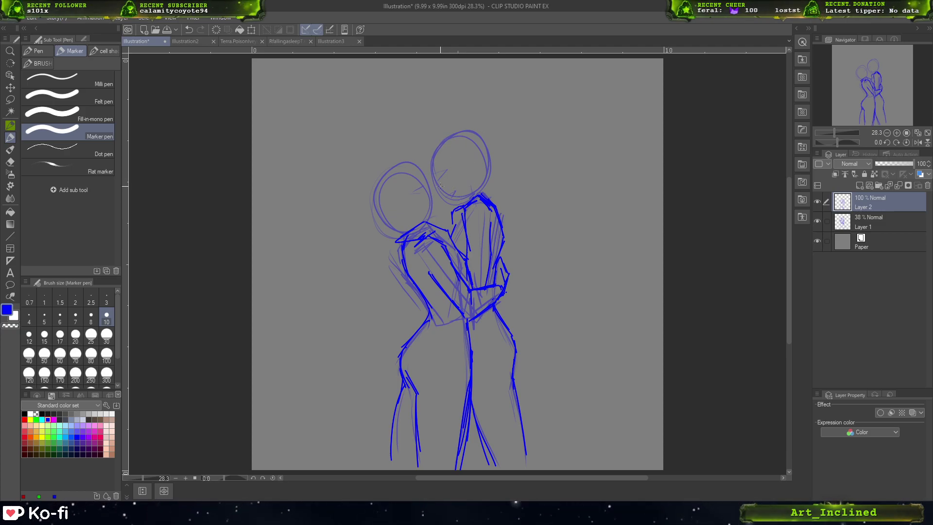
# - Outline the right figure's head with a pointed chin and connect it to the neck, redoing the skull curve
pyautogui.moveTo(431, 168)
pyautogui.mouseDown()
pyautogui.moveTo(465, 198)
pyautogui.moveTo(462, 207)
pyautogui.moveTo(443, 202)
pyautogui.mouseUp()
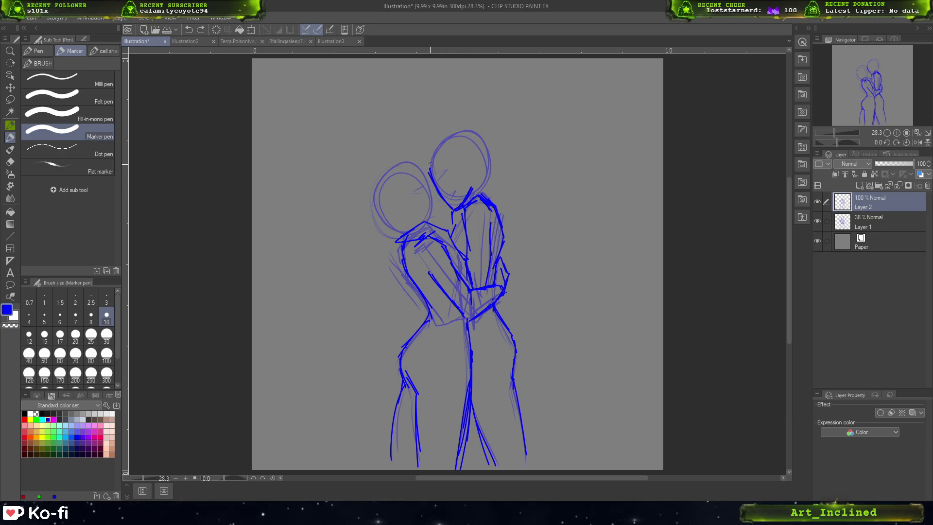
pyautogui.moveTo(434, 172)
pyautogui.mouseDown()
pyautogui.moveTo(453, 140)
pyautogui.moveTo(484, 170)
pyautogui.moveTo(477, 157)
pyautogui.moveTo(468, 147)
pyautogui.moveTo(484, 180)
pyautogui.moveTo(482, 155)
pyautogui.moveTo(488, 201)
pyautogui.mouseUp()
pyautogui.hotkey('ctrl', 'z')
pyautogui.moveTo(481, 156); pyautogui.dragTo(487, 199)
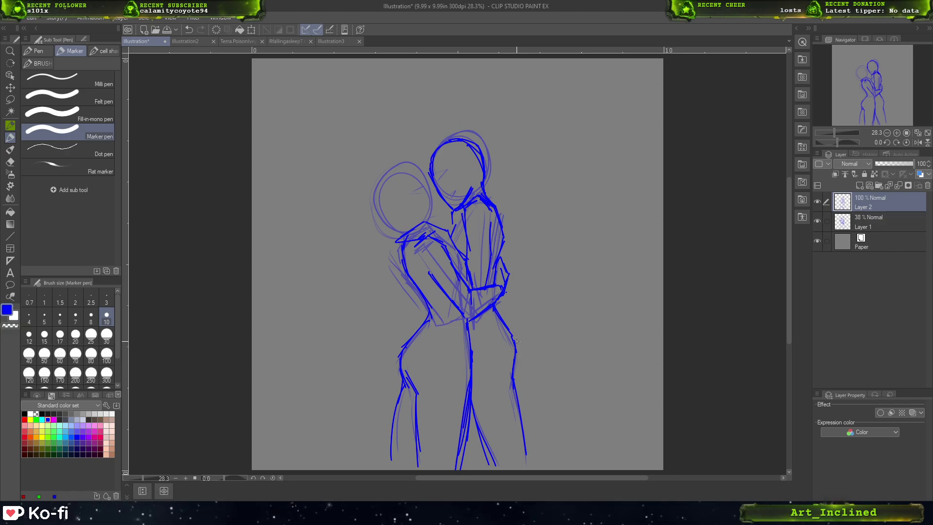
# - Outline the left figure's head, reworking the face line until it fits, and close it with the skull and jaw curves
pyautogui.moveTo(410, 169); pyautogui.dragTo(432, 209)
pyautogui.hotkey('ctrl', 'z')
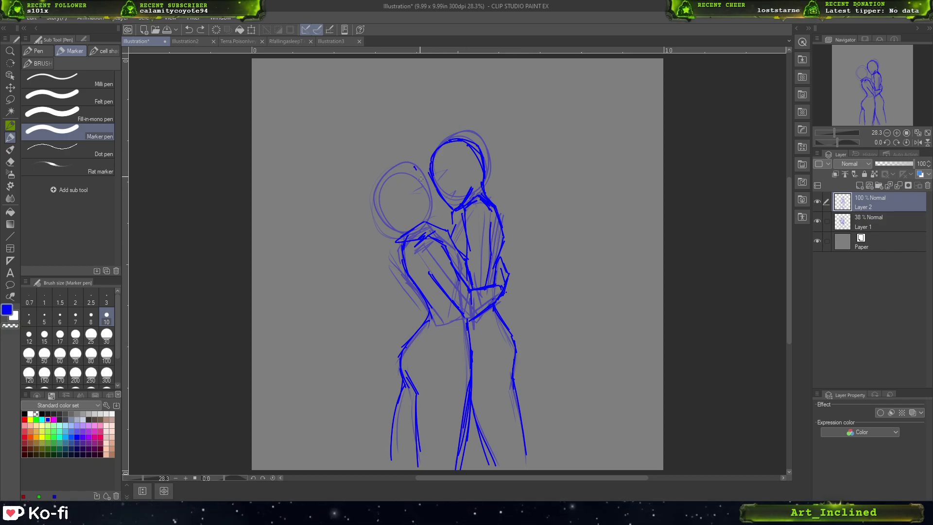
pyautogui.moveTo(415, 170); pyautogui.dragTo(433, 213)
pyautogui.hotkey('ctrl', 'z')
pyautogui.moveTo(417, 173)
pyautogui.mouseDown()
pyautogui.moveTo(427, 198)
pyautogui.moveTo(421, 173)
pyautogui.moveTo(436, 215)
pyautogui.mouseUp()
pyautogui.hotkey('ctrl', 'z')
pyautogui.hotkey('ctrl', 'z')
pyautogui.hotkey('ctrl', 'z')
pyautogui.hotkey('ctrl', 'z')
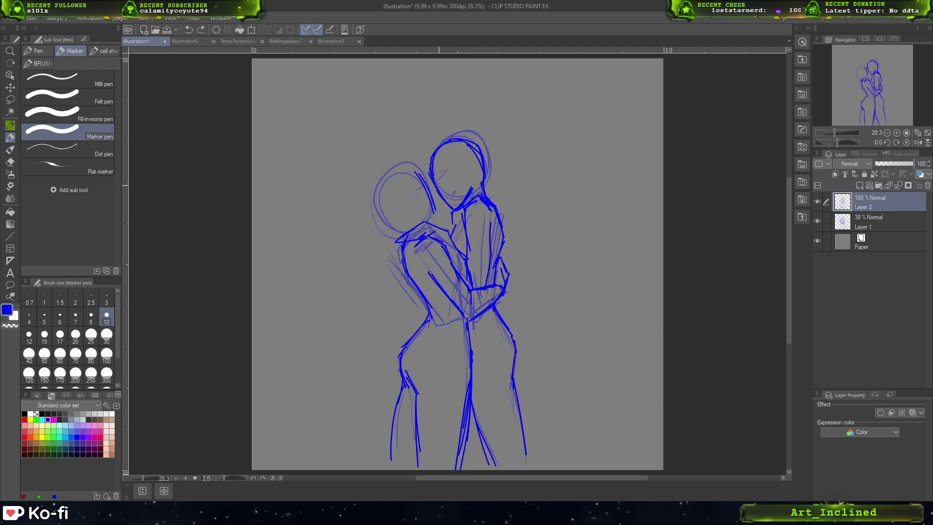
pyautogui.moveTo(419, 173); pyautogui.dragTo(436, 219)
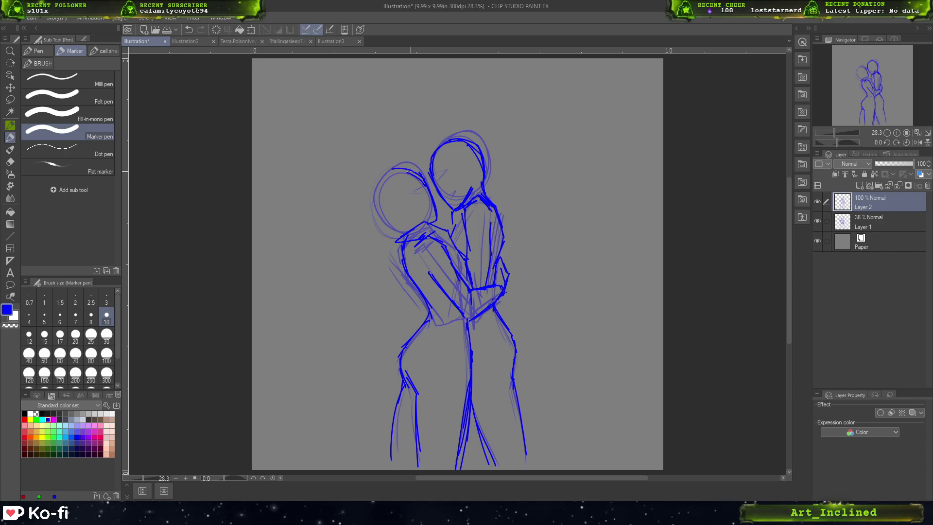
pyautogui.moveTo(418, 171)
pyautogui.mouseDown()
pyautogui.moveTo(378, 181)
pyautogui.moveTo(391, 222)
pyautogui.mouseUp()
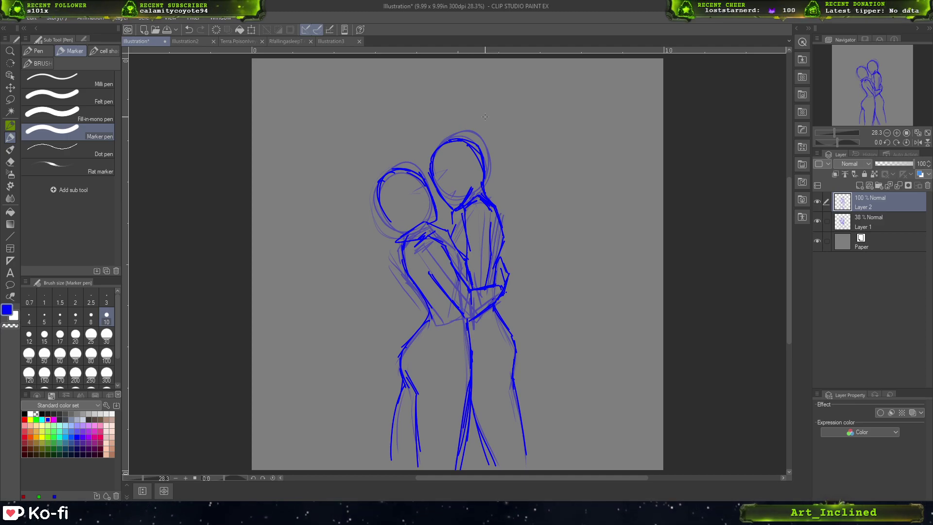
pyautogui.moveTo(375, 187)
pyautogui.mouseDown()
pyautogui.moveTo(378, 210)
pyautogui.moveTo(405, 230)
pyautogui.moveTo(437, 220)
pyautogui.mouseUp()
pyautogui.hotkey('ctrl', 'z')
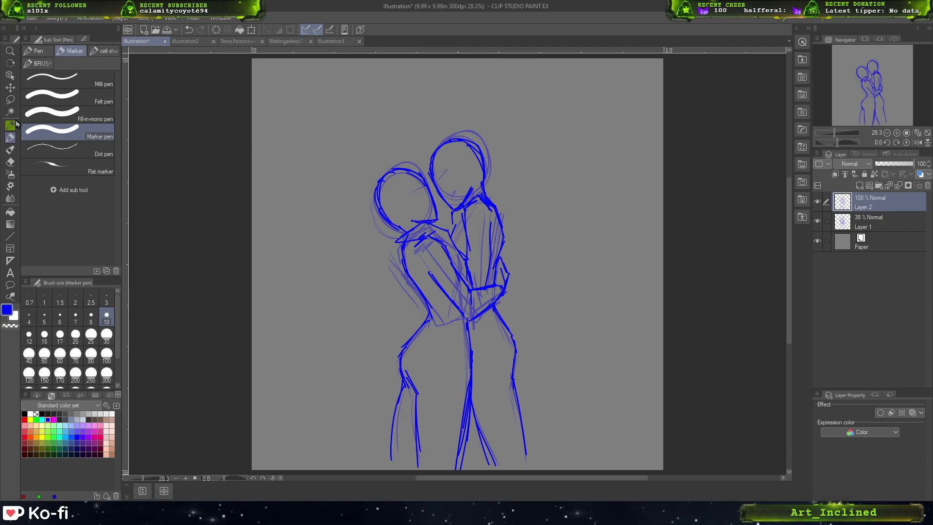
# - Lasso the left figure's head, move it slightly upward, and clear the selection
pyautogui.press('m')
pyautogui.moveTo(407, 232)
pyautogui.mouseDown()
pyautogui.moveTo(362, 210)
pyautogui.moveTo(399, 143)
pyautogui.moveTo(425, 163)
pyautogui.moveTo(442, 209)
pyautogui.moveTo(440, 222)
pyautogui.moveTo(373, 217)
pyautogui.moveTo(388, 147)
pyautogui.moveTo(432, 178)
pyautogui.moveTo(445, 219)
pyautogui.moveTo(412, 222)
pyautogui.mouseUp()
pyautogui.hotkey('ctrl', 'z')
pyautogui.click(10, 87)
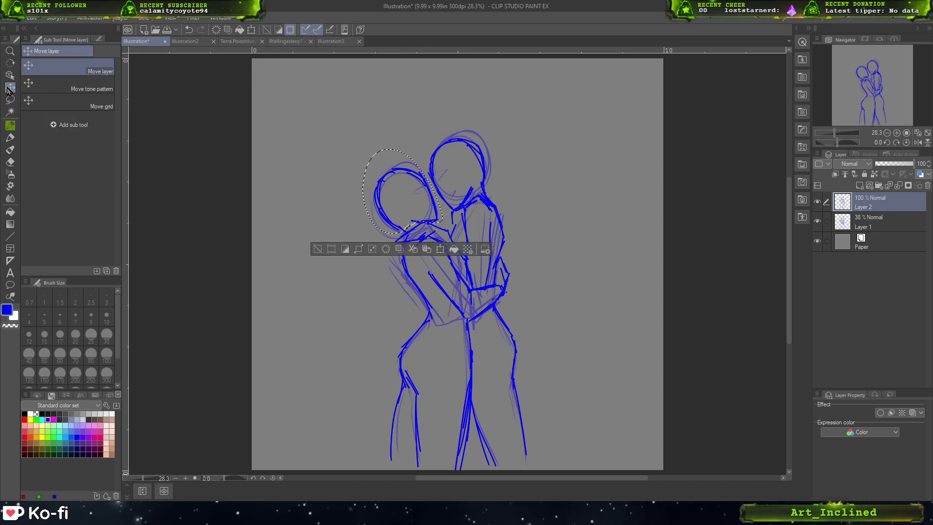
pyautogui.moveTo(371, 150); pyautogui.dragTo(368, 145)
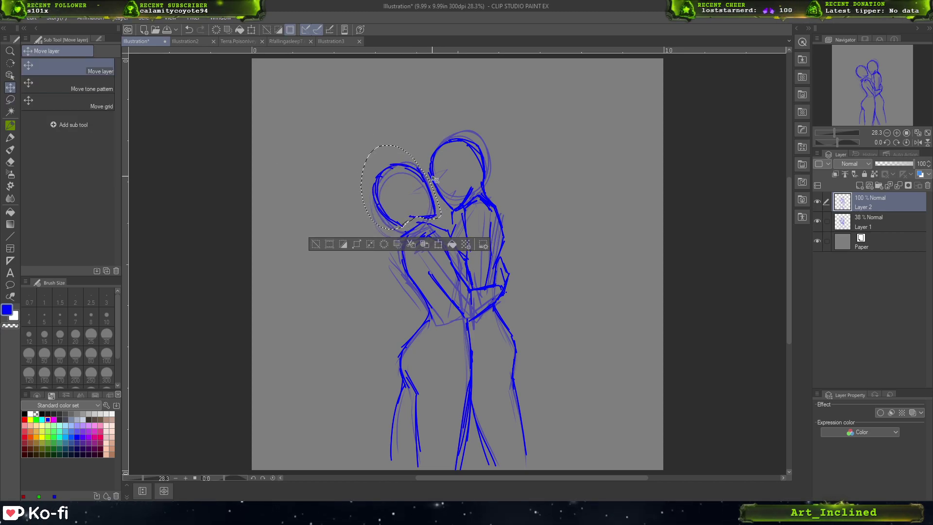
pyautogui.moveTo(424, 196); pyautogui.dragTo(425, 197)
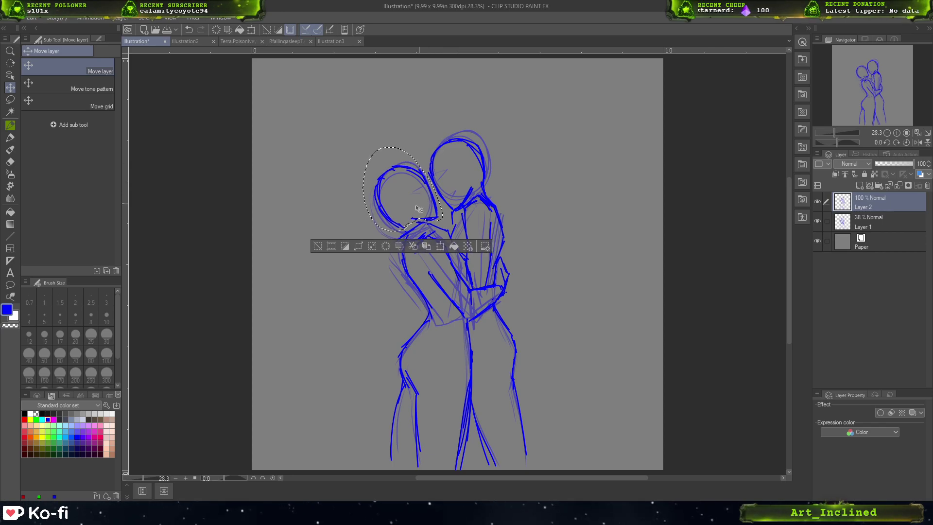
pyautogui.click(316, 246)
# - With the Marker pen, draw short lines in the gap between the figures' chests below the right figure's chin, redoing them
pyautogui.click(10, 139)
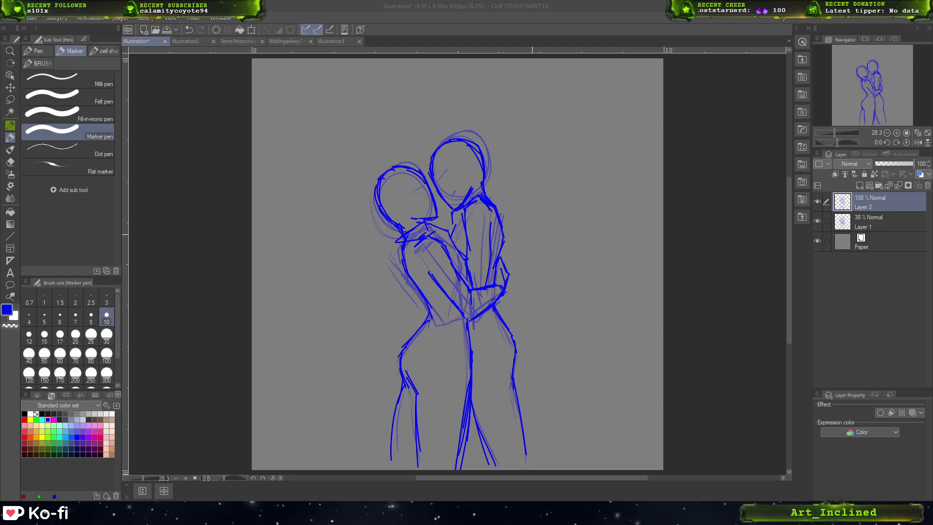
pyautogui.moveTo(586, 338)
pyautogui.mouseDown()
pyautogui.moveTo(608, 403)
pyautogui.moveTo(661, 372)
pyautogui.mouseUp()
pyautogui.hotkey('ctrl', 'z')
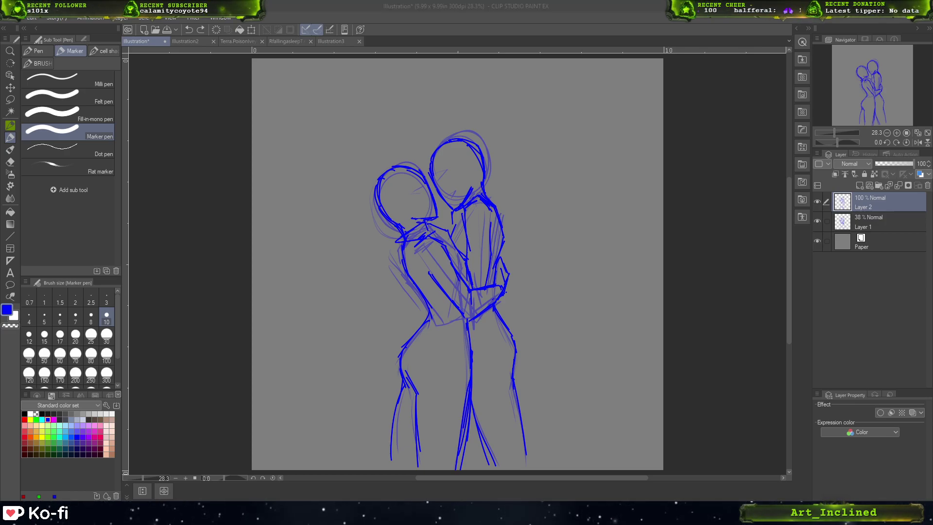
pyautogui.moveTo(546, 354); pyautogui.dragTo(632, 336)
pyautogui.hotkey('ctrl', 'z')
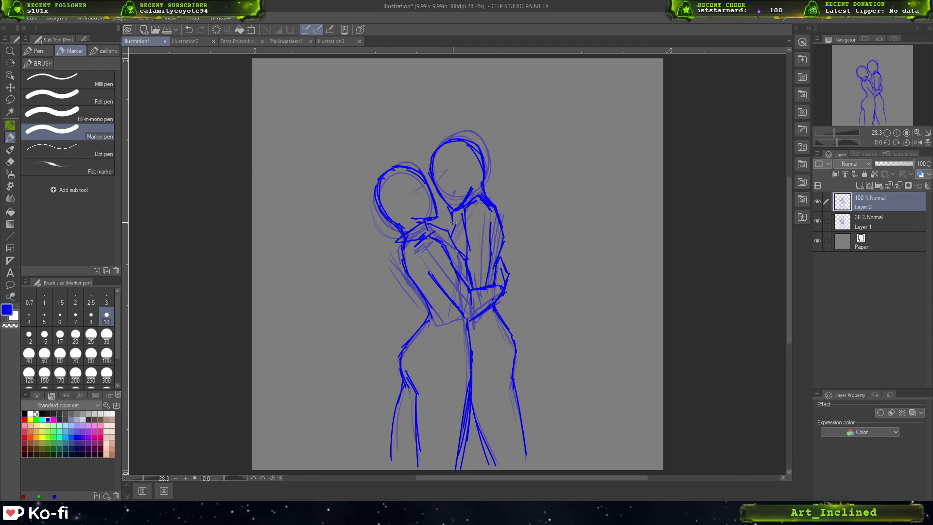
pyautogui.moveTo(450, 227); pyautogui.dragTo(456, 235)
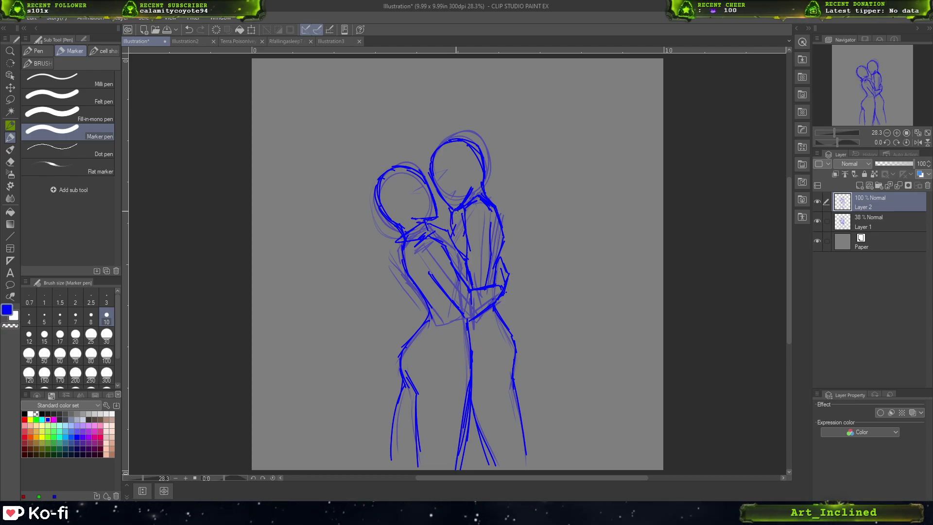
pyautogui.hotkey('ctrl', 'z')
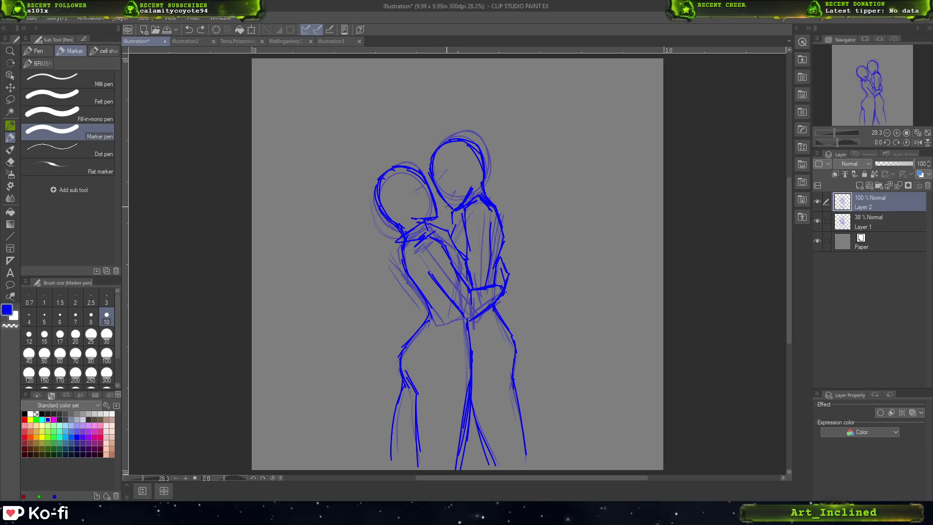
pyautogui.moveTo(449, 207)
pyautogui.mouseDown()
pyautogui.moveTo(461, 192)
pyautogui.moveTo(443, 221)
pyautogui.moveTo(459, 214)
pyautogui.moveTo(460, 241)
pyautogui.moveTo(470, 221)
pyautogui.moveTo(459, 253)
pyautogui.mouseUp()
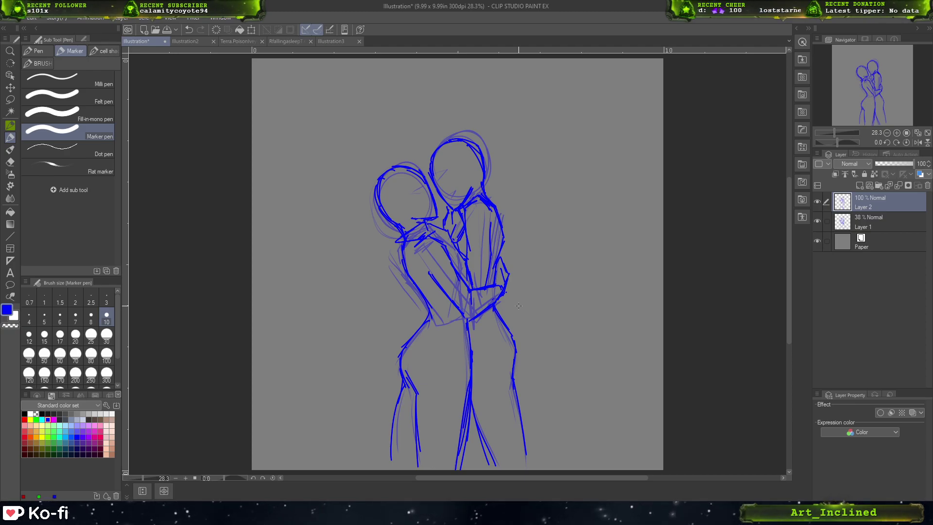
# - Hide Layer 1 and add a new layer above Layer 2
pyautogui.click(818, 221)
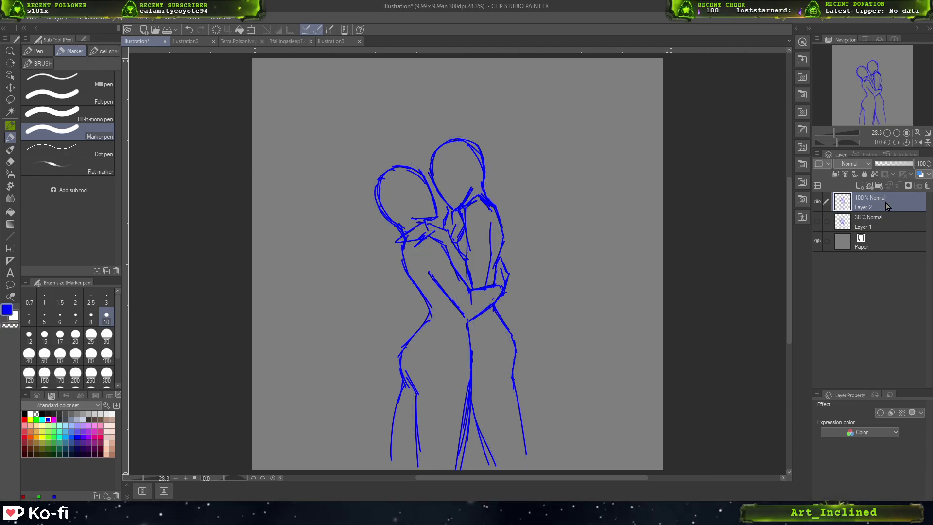
pyautogui.click(860, 185)
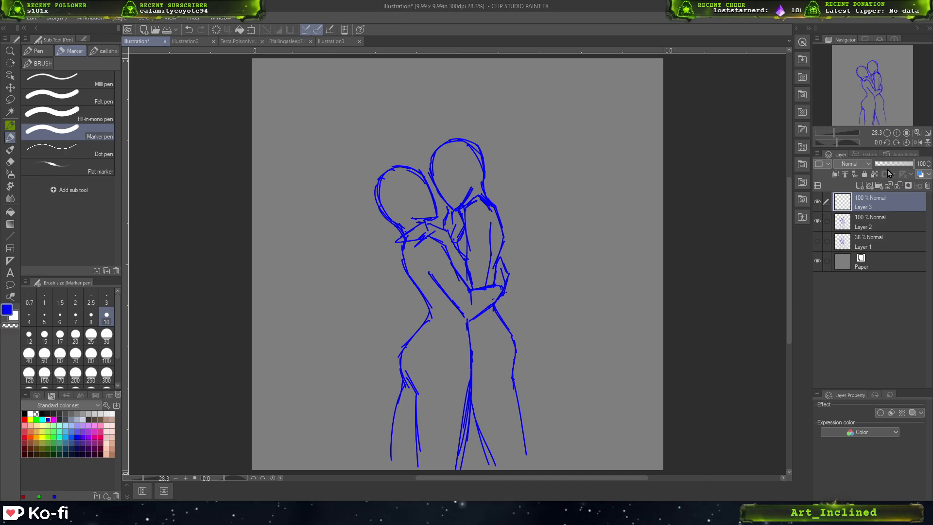
# - Fade Layer 2 to 24% opacity and make the empty Layer 3 active again
pyautogui.click(886, 217)
pyautogui.click(886, 164)
pyautogui.click(891, 201)
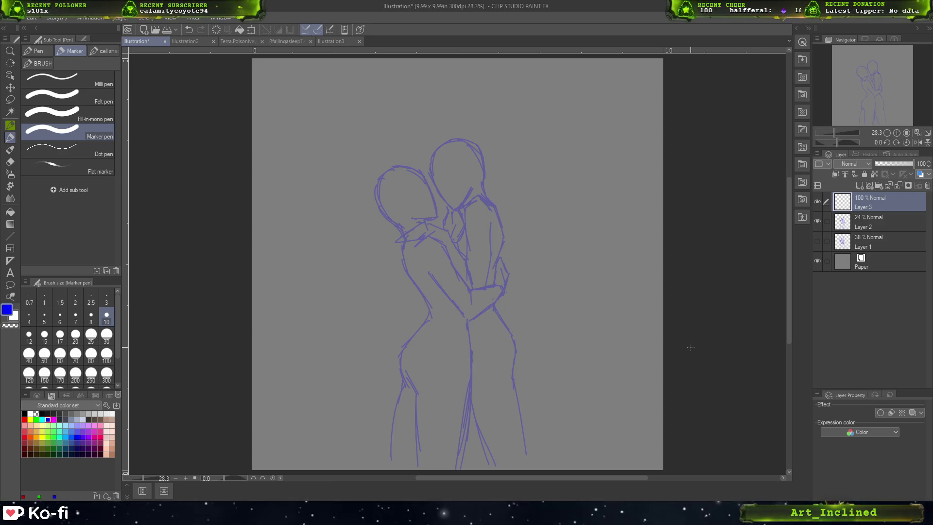
# - Try the HB (Ryland) pencil at 84% opacity with blue test strokes across the left figure, and undo them
pyautogui.moveTo(542, 286)
pyautogui.mouseDown()
pyautogui.moveTo(479, 340)
pyautogui.moveTo(500, 406)
pyautogui.mouseUp()
pyautogui.hotkey('ctrl', 'z')
pyautogui.press('p')
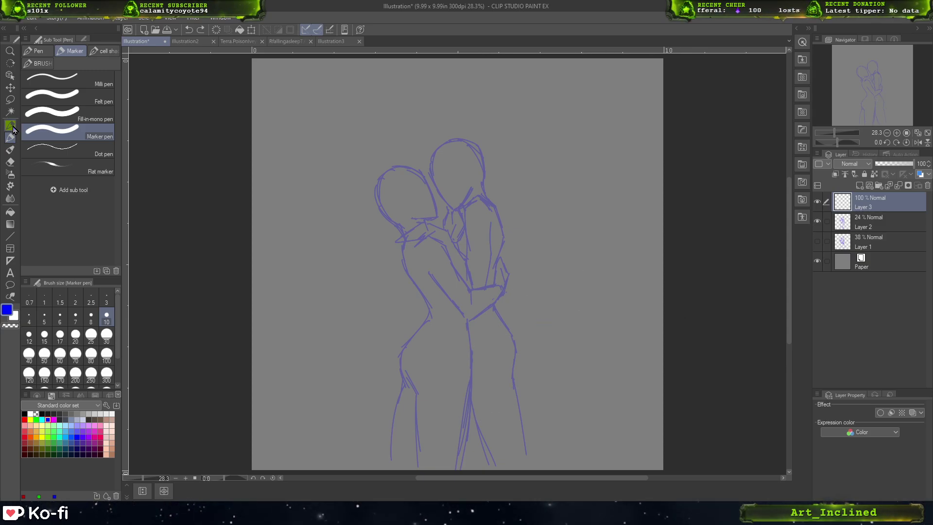
pyautogui.hotkey('ctrl', 'z')
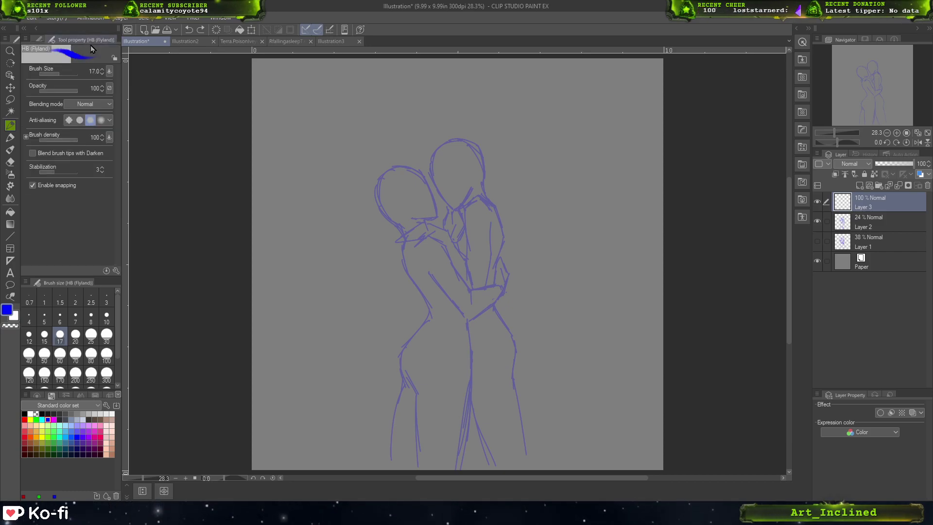
pyautogui.click(88, 39)
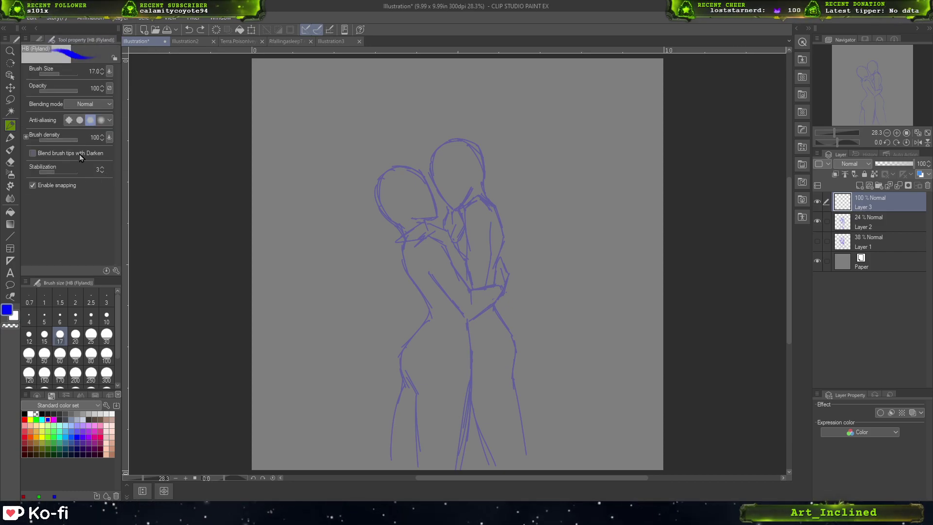
pyautogui.click(72, 90)
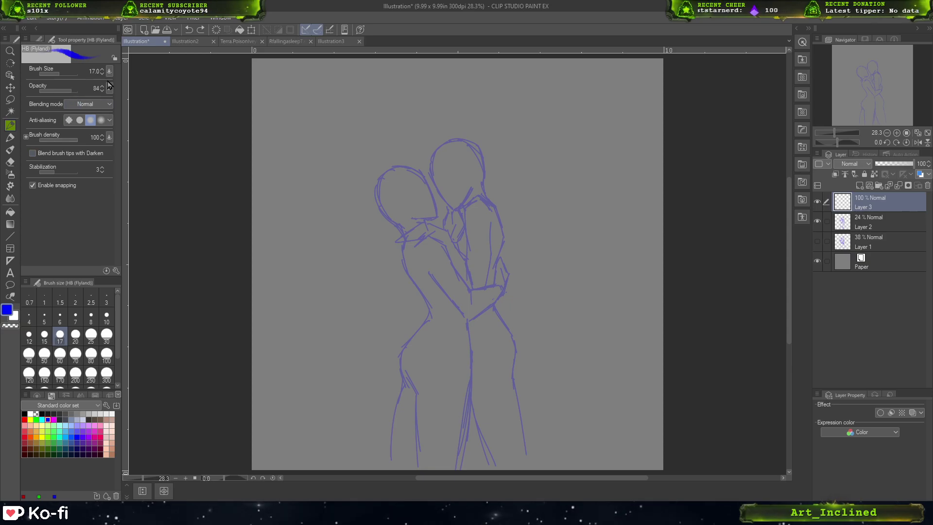
pyautogui.moveTo(367, 119)
pyautogui.mouseDown()
pyautogui.moveTo(339, 196)
pyautogui.moveTo(484, 177)
pyautogui.mouseUp()
pyautogui.moveTo(404, 225); pyautogui.dragTo(372, 257)
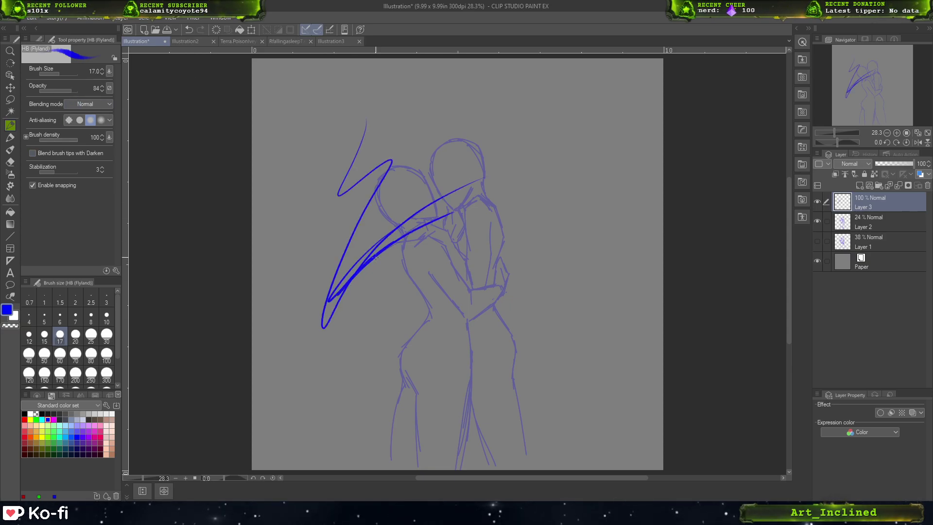
pyautogui.hotkey('ctrl', 'z')
pyautogui.hotkey('ctrl', 'z')
pyautogui.hotkey('ctrl', 'z')
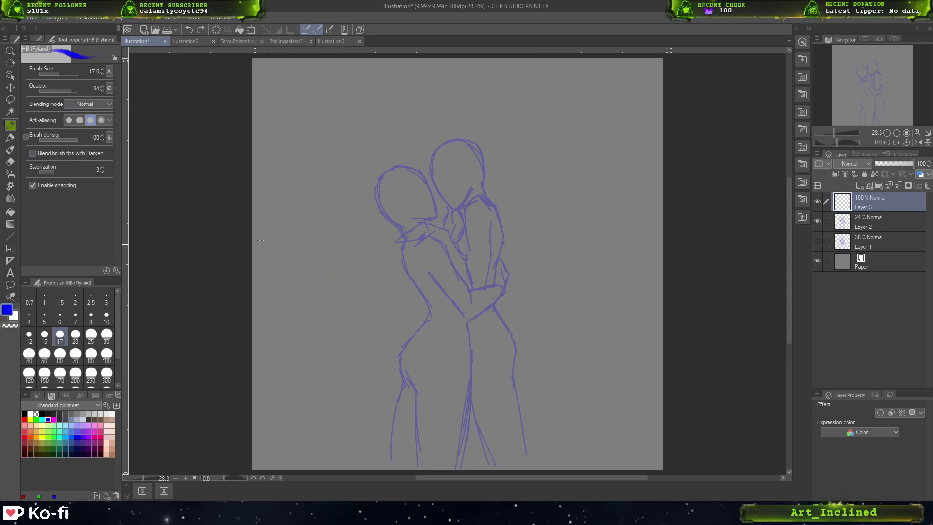
# - Try the PEN - Darker Pencil Ink (MS5) brush with blue test strokes beside the left figure, and undo them
pyautogui.click(38, 40)
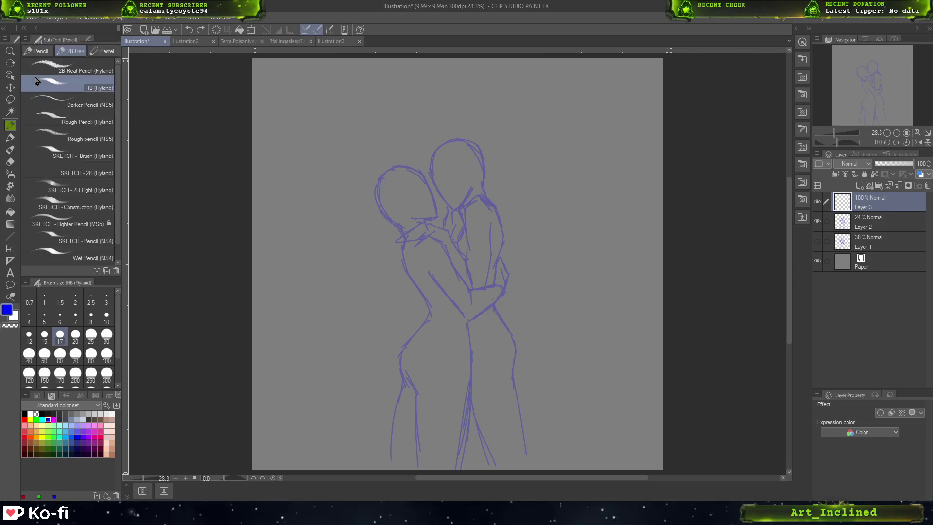
pyautogui.click(10, 137)
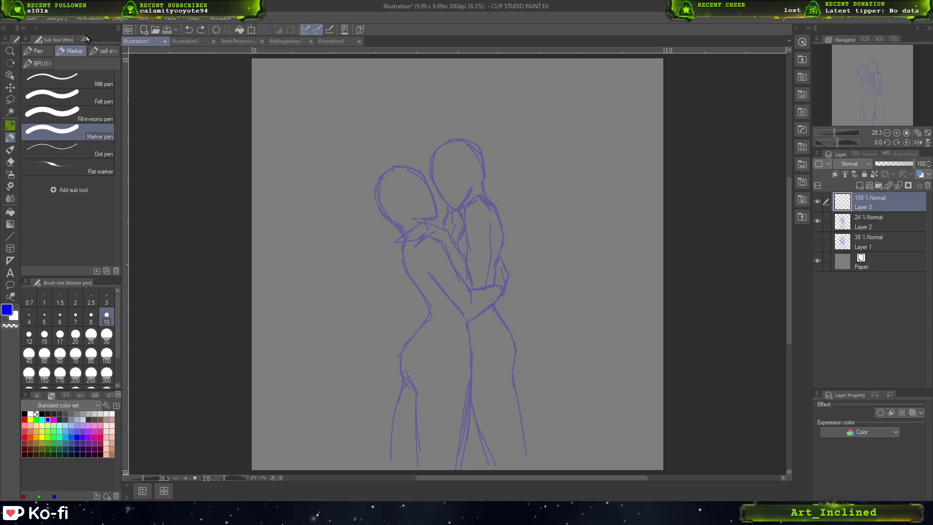
pyautogui.click(37, 51)
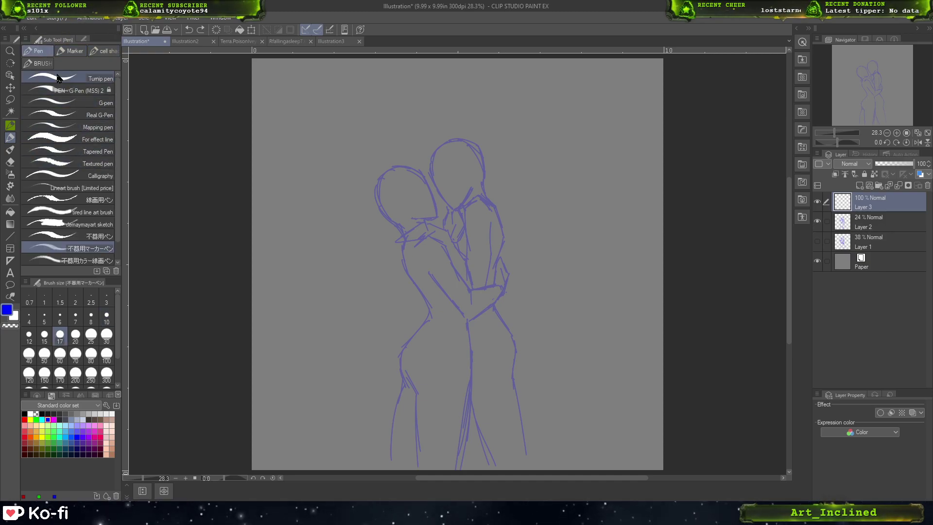
pyautogui.click(39, 63)
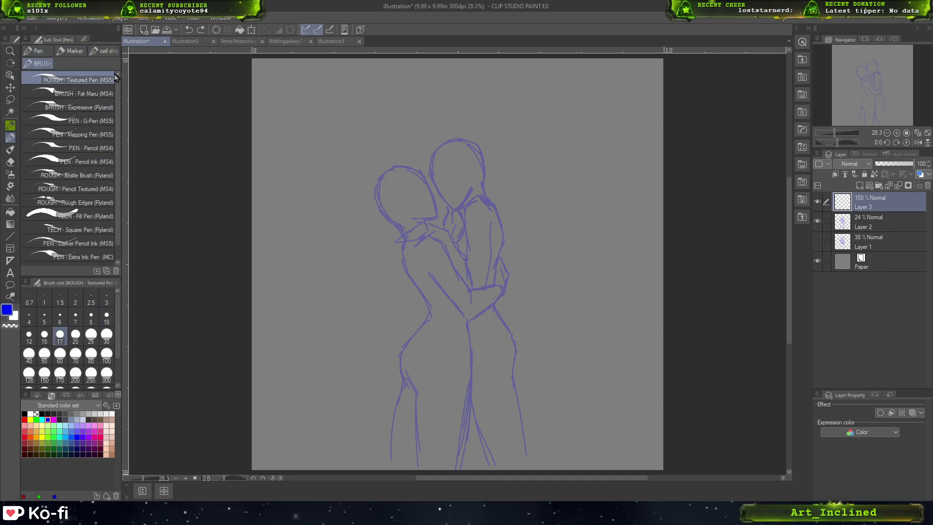
pyautogui.scroll(-1, 118, 162)
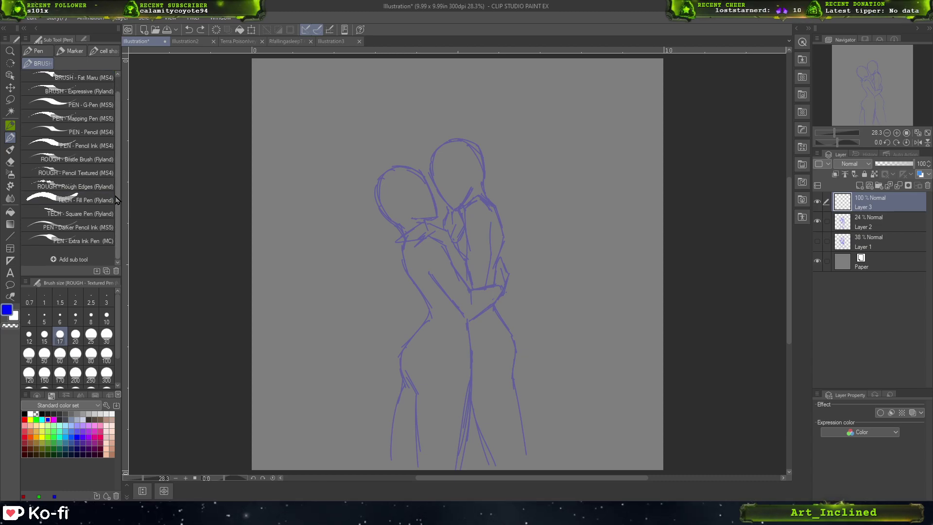
pyautogui.click(82, 227)
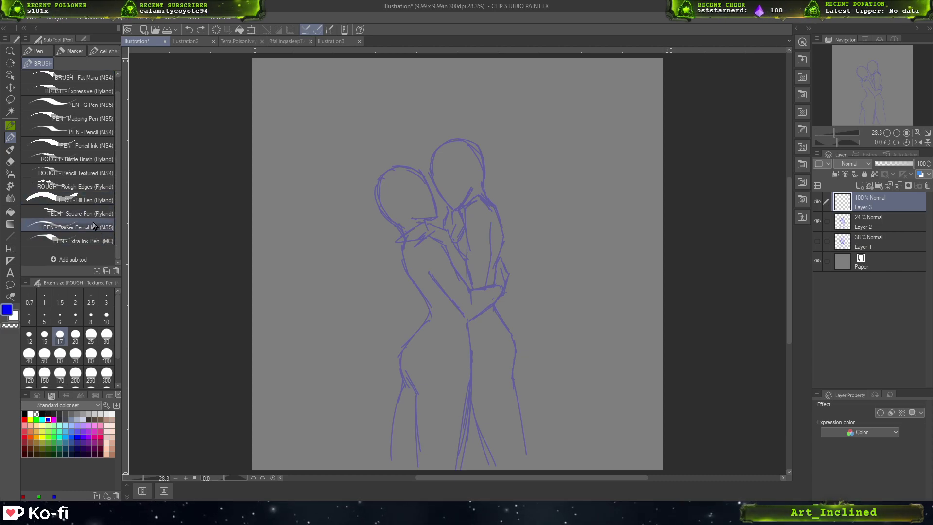
pyautogui.moveTo(332, 181)
pyautogui.mouseDown()
pyautogui.moveTo(346, 255)
pyautogui.moveTo(325, 298)
pyautogui.moveTo(371, 252)
pyautogui.mouseUp()
pyautogui.moveTo(349, 255); pyautogui.dragTo(302, 363)
pyautogui.moveTo(326, 294)
pyautogui.mouseDown()
pyautogui.moveTo(317, 378)
pyautogui.moveTo(323, 422)
pyautogui.mouseUp()
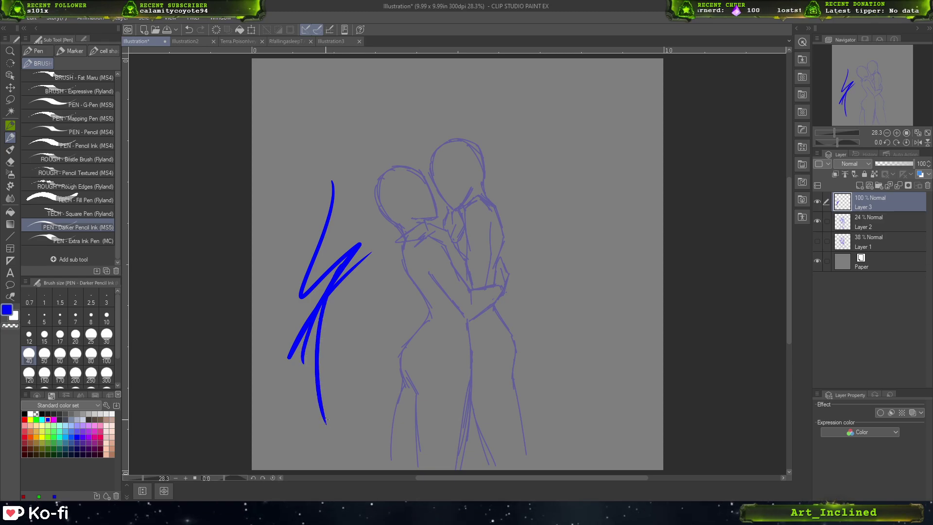
pyautogui.hotkey('ctrl', 'z')
pyautogui.hotkey('ctrl', 'z')
pyautogui.hotkey('ctrl', 'z')
# - Set the drawing colour to black and test it with Darker Pencil Ink strokes beside the left figure, undoing them
pyautogui.click(25, 413)
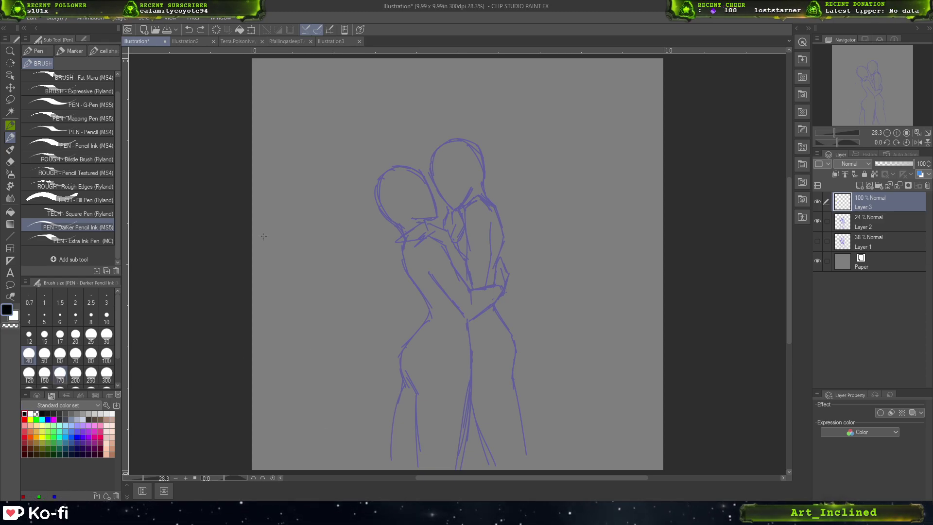
pyautogui.moveTo(328, 228); pyautogui.dragTo(281, 362)
pyautogui.moveTo(317, 229)
pyautogui.mouseDown()
pyautogui.moveTo(304, 251)
pyautogui.moveTo(302, 394)
pyautogui.mouseUp()
pyautogui.moveTo(301, 247)
pyautogui.mouseDown()
pyautogui.moveTo(292, 311)
pyautogui.moveTo(315, 408)
pyautogui.mouseUp()
pyautogui.hotkey('ctrl', 'z')
pyautogui.hotkey('ctrl', 'z')
pyautogui.hotkey('ctrl', 'z')
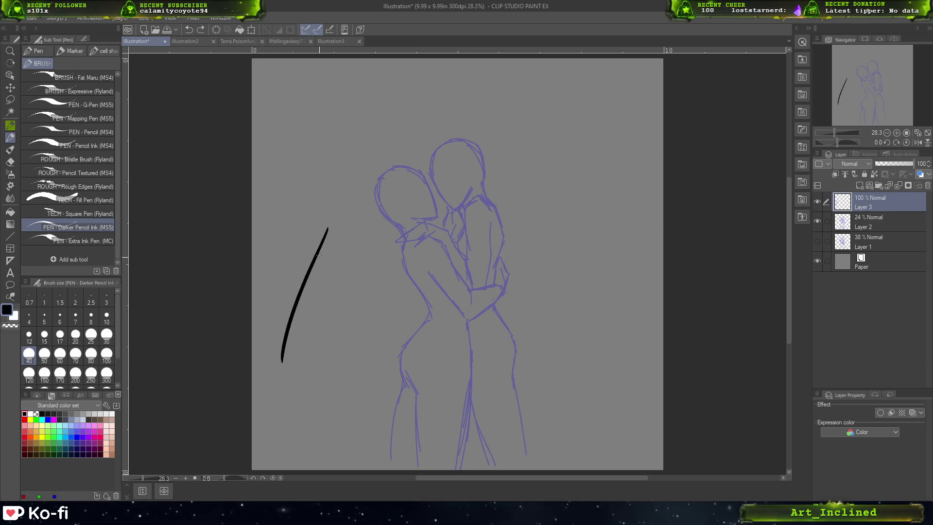
pyautogui.moveTo(295, 367); pyautogui.dragTo(318, 289)
pyautogui.moveTo(381, 180)
pyautogui.mouseDown()
pyautogui.moveTo(297, 364)
pyautogui.moveTo(305, 332)
pyautogui.mouseUp()
pyautogui.moveTo(387, 200); pyautogui.dragTo(301, 325)
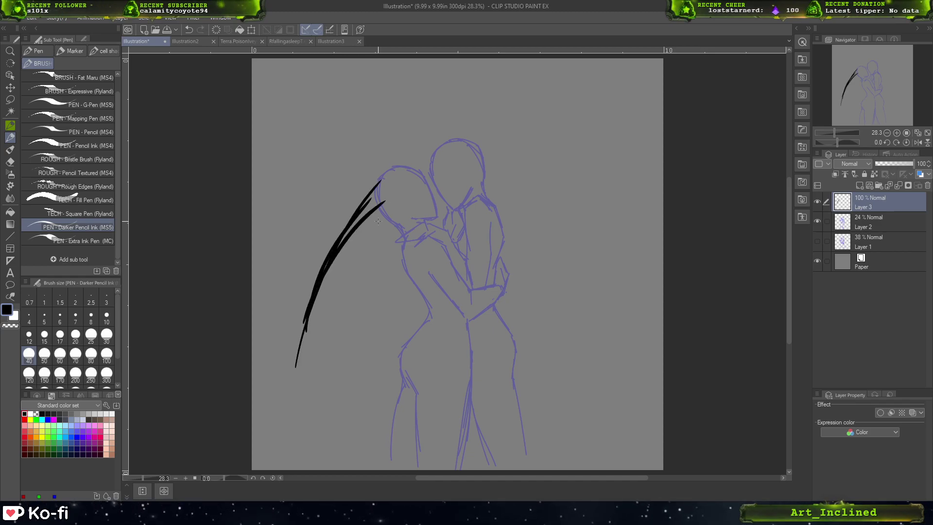
pyautogui.hotkey('ctrl', 'z')
pyautogui.hotkey('ctrl', 'z')
pyautogui.hotkey('ctrl', 'z')
pyautogui.hotkey('ctrl', 'z')
# - Try the PEN - Pencil (MS4) brush with curved black strokes beside the left figure, and undo them
pyautogui.click(91, 40)
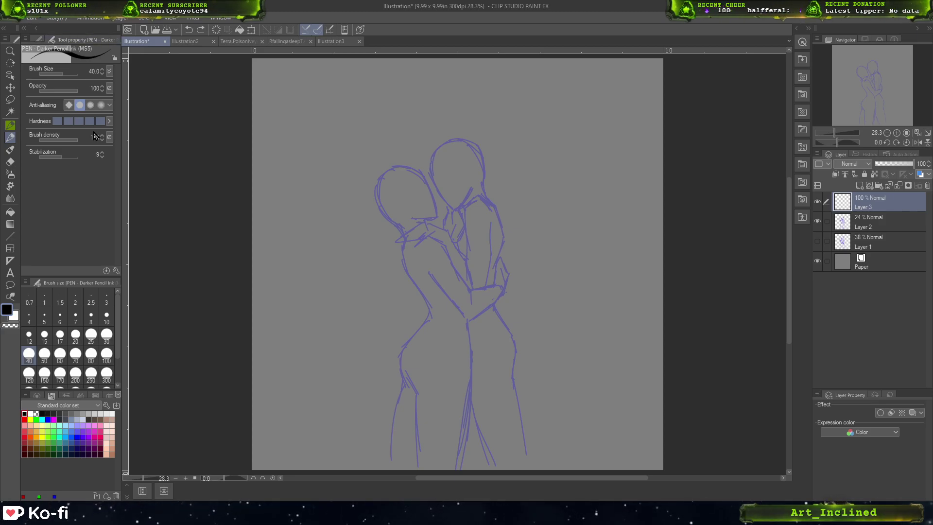
pyautogui.click(39, 39)
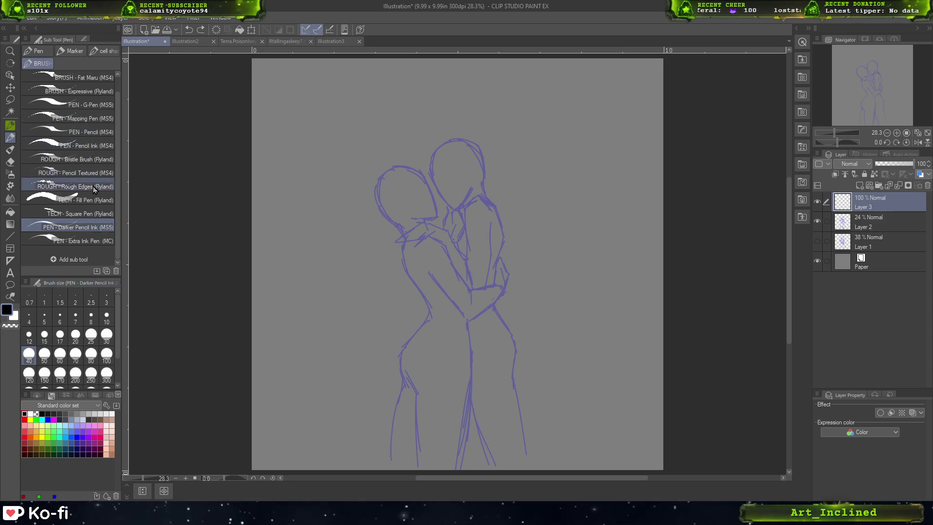
pyautogui.click(84, 136)
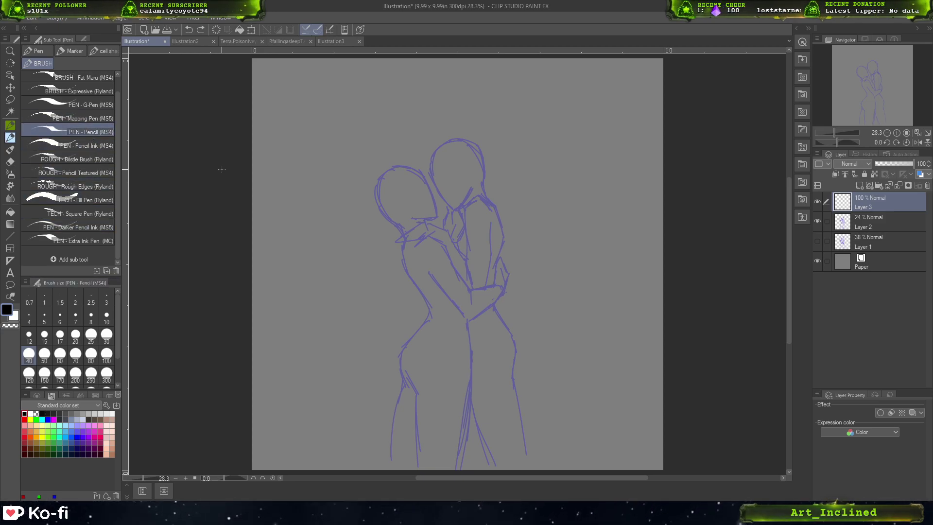
pyautogui.click(83, 38)
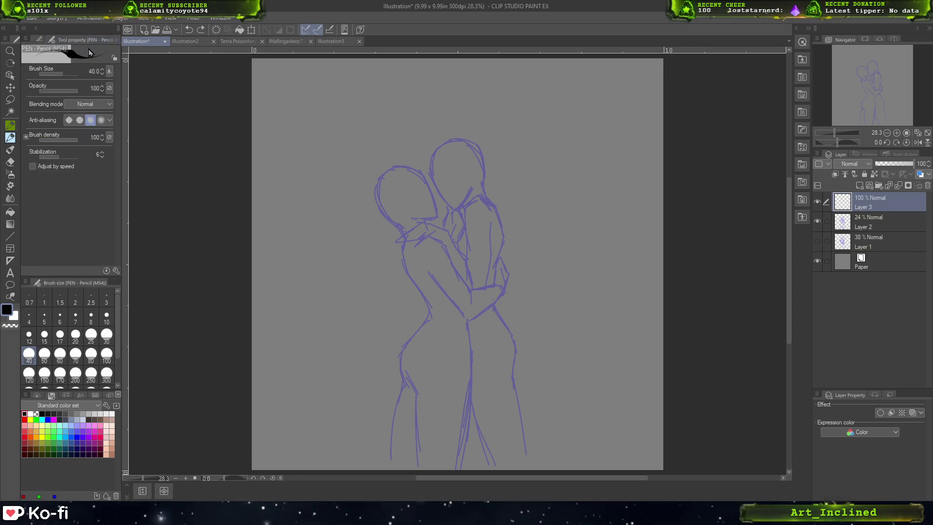
pyautogui.moveTo(302, 113); pyautogui.dragTo(275, 252)
pyautogui.moveTo(304, 132); pyautogui.dragTo(293, 308)
pyautogui.moveTo(287, 252); pyautogui.dragTo(324, 338)
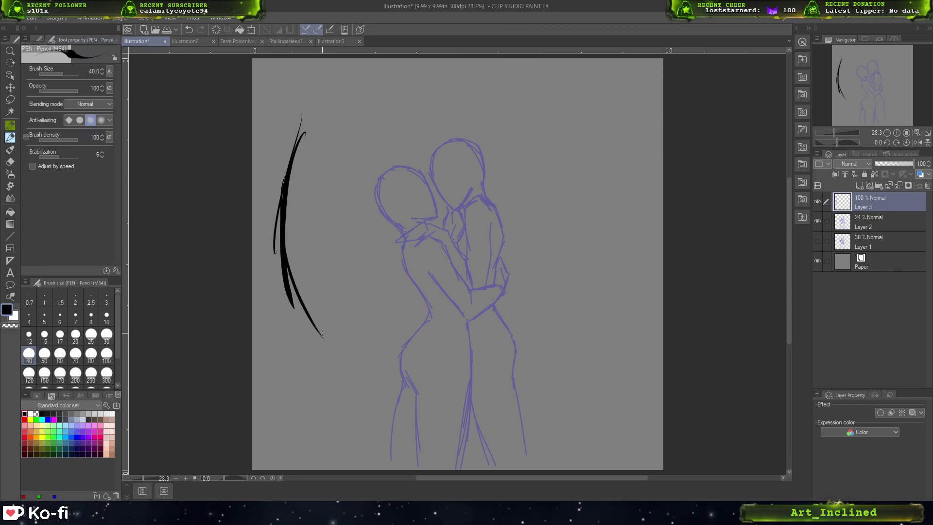
pyautogui.hotkey('ctrl', 'z')
pyautogui.hotkey('ctrl', 'z')
pyautogui.hotkey('ctrl', 'z')
# - Return to the Darker Pencil Ink (MS5) brush for another round of black test strokes, and undo them
pyautogui.click(38, 38)
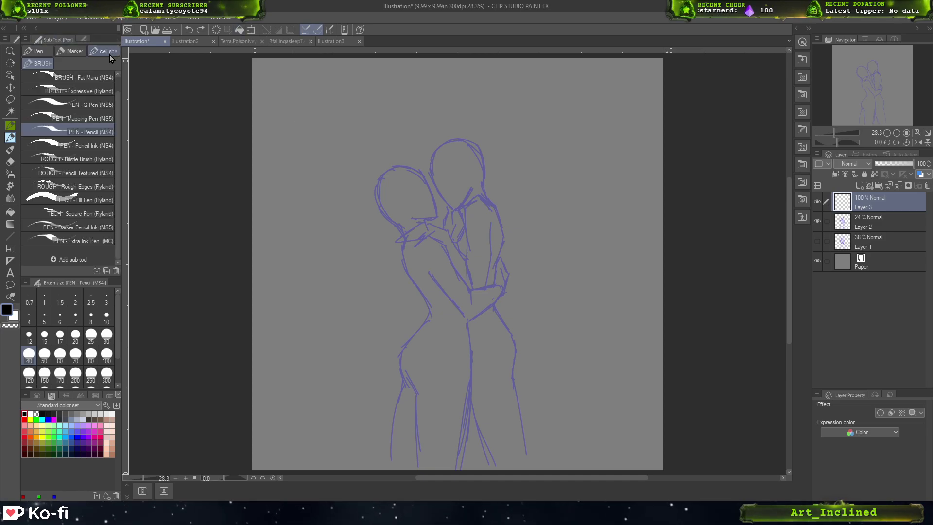
pyautogui.click(93, 226)
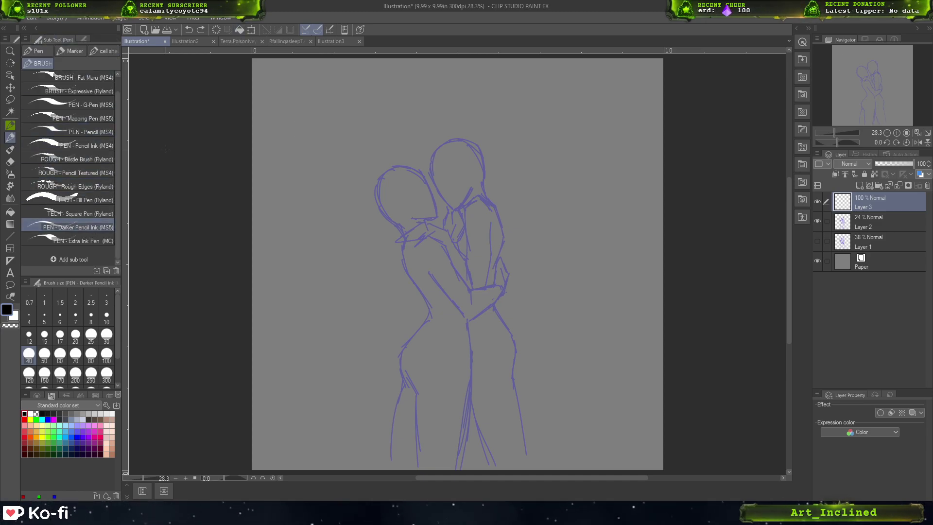
pyautogui.moveTo(325, 109)
pyautogui.mouseDown()
pyautogui.moveTo(266, 204)
pyautogui.moveTo(279, 293)
pyautogui.mouseUp()
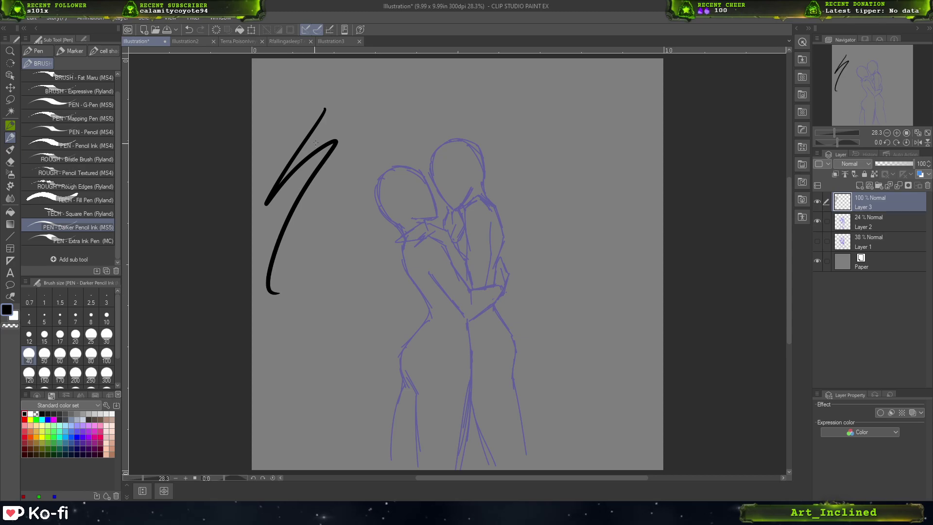
pyautogui.moveTo(311, 146); pyautogui.dragTo(315, 331)
pyautogui.moveTo(305, 167); pyautogui.dragTo(339, 343)
pyautogui.hotkey('ctrl', 'z')
pyautogui.hotkey('ctrl', 'z')
pyautogui.hotkey('ctrl', 'z')
pyautogui.hotkey('ctrl', 'z')
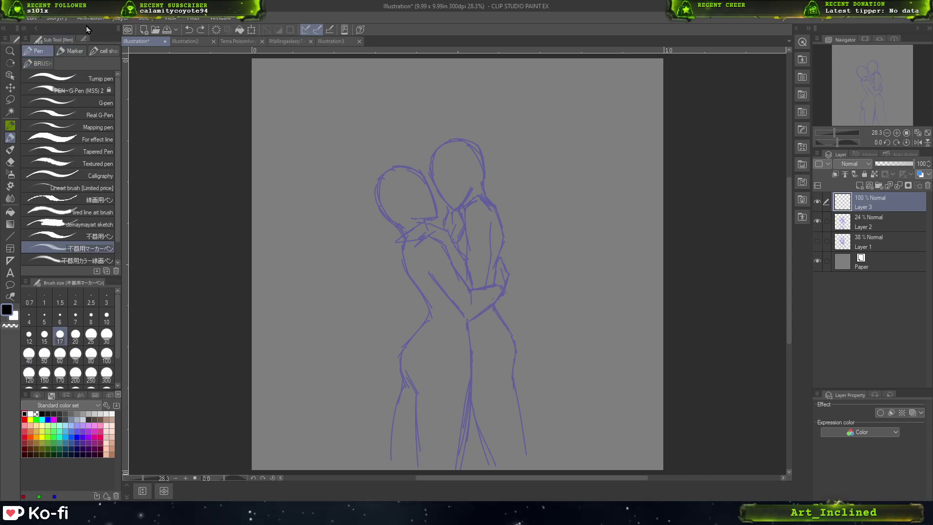
# - Compare the tool settings of the Darker pencil and the Lighter pencil, and choose the Lighter pencil
pyautogui.press('p')
pyautogui.click(37, 50)
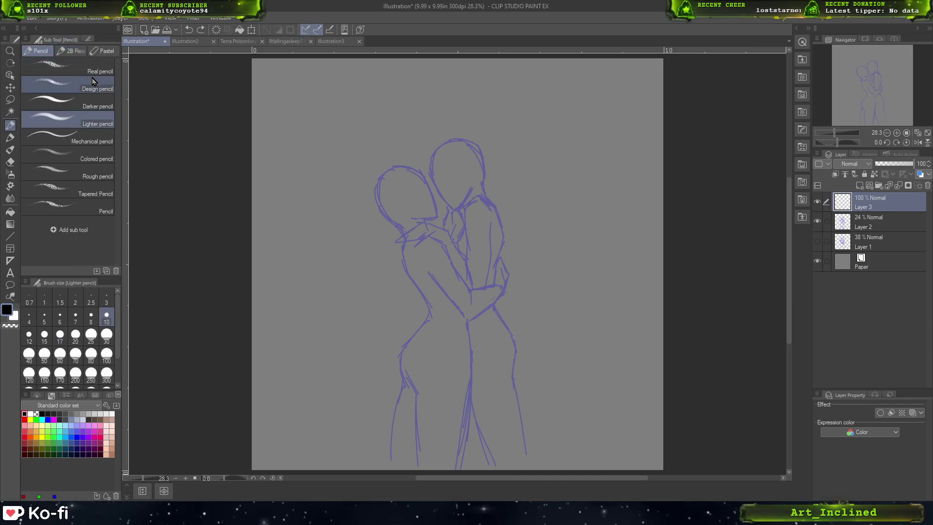
pyautogui.click(89, 102)
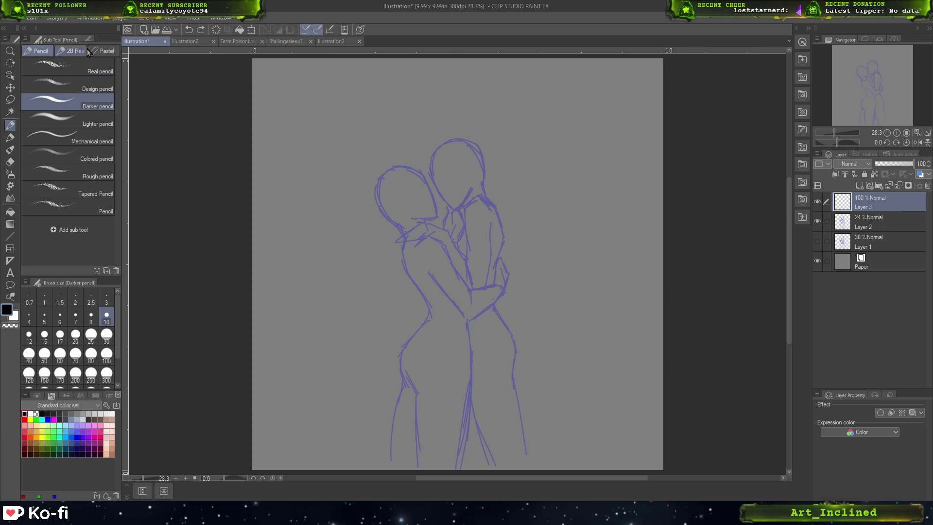
pyautogui.click(88, 40)
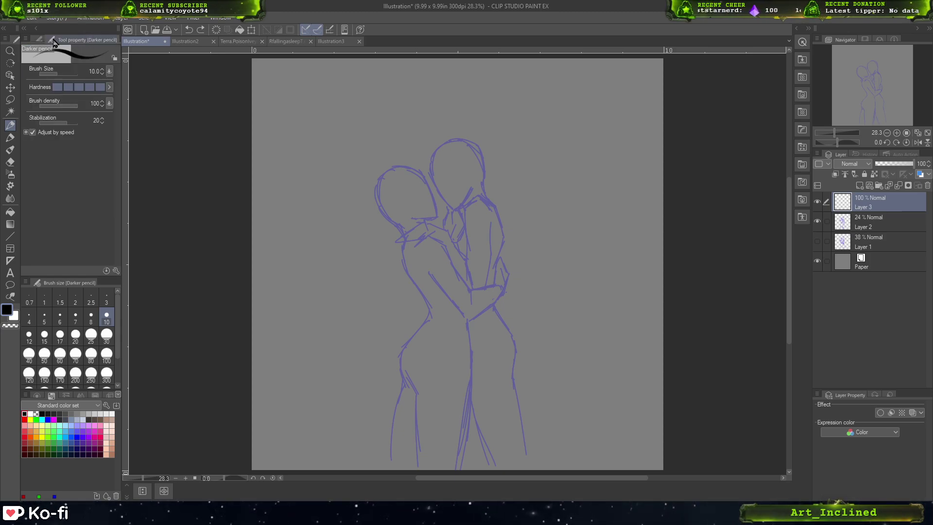
pyautogui.click(39, 40)
pyautogui.click(92, 119)
pyautogui.click(87, 38)
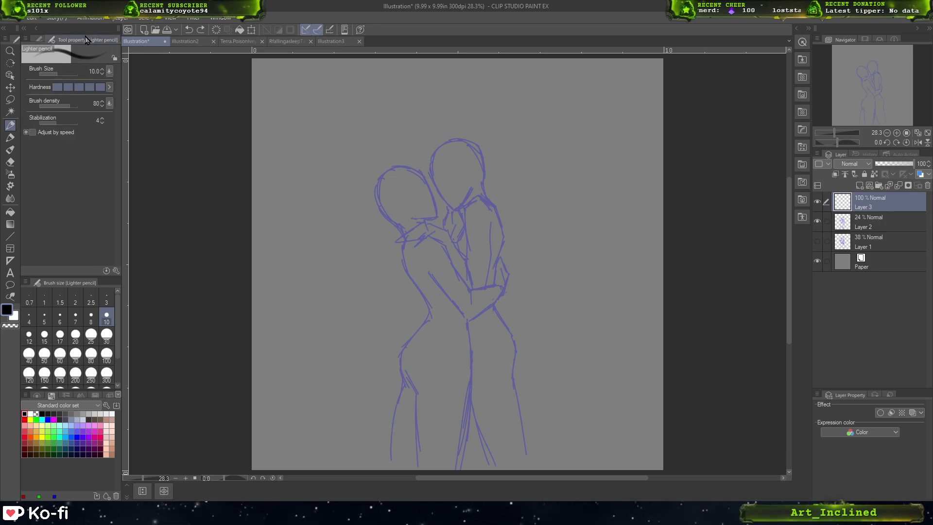
# - Test the Lighter pencil with thin black strokes beside the left figure, and undo them
pyautogui.moveTo(302, 171)
pyautogui.mouseDown()
pyautogui.moveTo(293, 290)
pyautogui.moveTo(300, 278)
pyautogui.mouseUp()
pyautogui.moveTo(333, 176); pyautogui.dragTo(304, 302)
pyautogui.moveTo(310, 201); pyautogui.dragTo(314, 311)
pyautogui.moveTo(307, 223); pyautogui.dragTo(323, 332)
pyautogui.moveTo(329, 232)
pyautogui.mouseDown()
pyautogui.moveTo(302, 355)
pyautogui.moveTo(307, 386)
pyautogui.mouseUp()
pyautogui.hotkey('ctrl', 'z')
pyautogui.hotkey('ctrl', 'z')
pyautogui.hotkey('ctrl', 'z')
pyautogui.hotkey('ctrl', 'z')
pyautogui.hotkey('ctrl', 'z')
pyautogui.hotkey('ctrl', 'z')
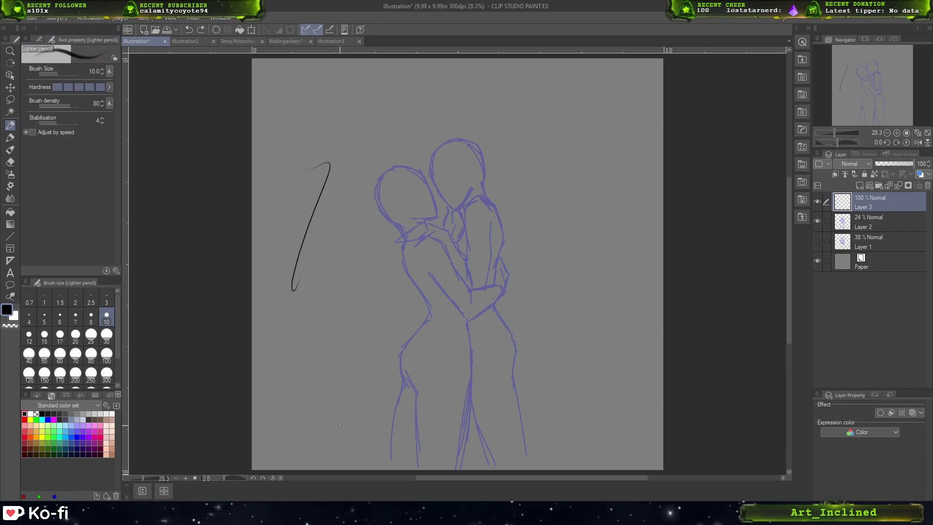
pyautogui.moveTo(298, 289); pyautogui.dragTo(319, 223)
pyautogui.moveTo(344, 216)
pyautogui.mouseDown()
pyautogui.moveTo(308, 328)
pyautogui.moveTo(380, 223)
pyautogui.moveTo(305, 341)
pyautogui.mouseUp()
pyautogui.hotkey('ctrl', 'z')
pyautogui.hotkey('ctrl', 'z')
pyautogui.hotkey('ctrl', 'z')
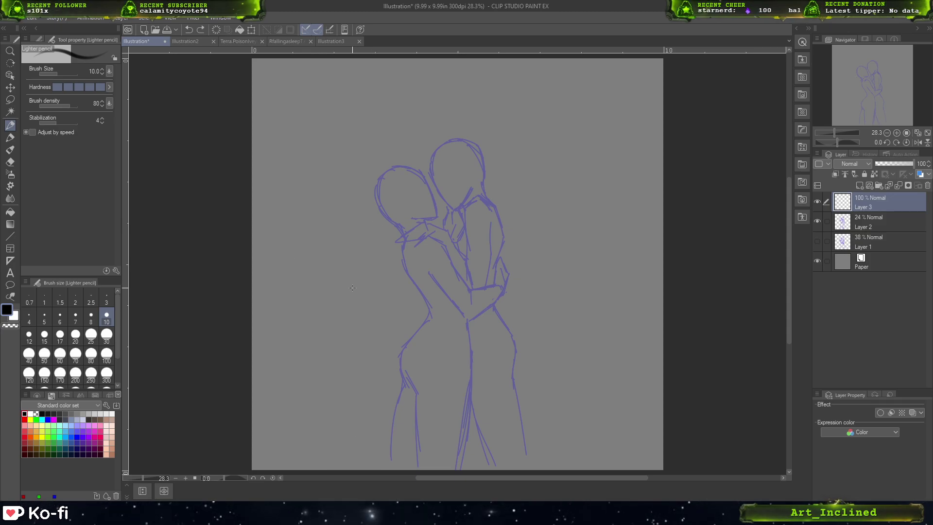
# - Test the Lighter pencil at a closer zoom with crossing black strokes beside the left figure, and undo them
pyautogui.click(897, 133)
pyautogui.click(896, 134)
pyautogui.click(897, 133)
pyautogui.moveTo(289, 269)
pyautogui.mouseDown()
pyautogui.moveTo(246, 372)
pyautogui.moveTo(252, 399)
pyautogui.mouseUp()
pyautogui.moveTo(267, 308); pyautogui.dragTo(275, 423)
pyautogui.moveTo(293, 316); pyautogui.dragTo(230, 419)
pyautogui.moveTo(315, 310)
pyautogui.mouseDown()
pyautogui.moveTo(220, 457)
pyautogui.moveTo(392, 285)
pyautogui.mouseUp()
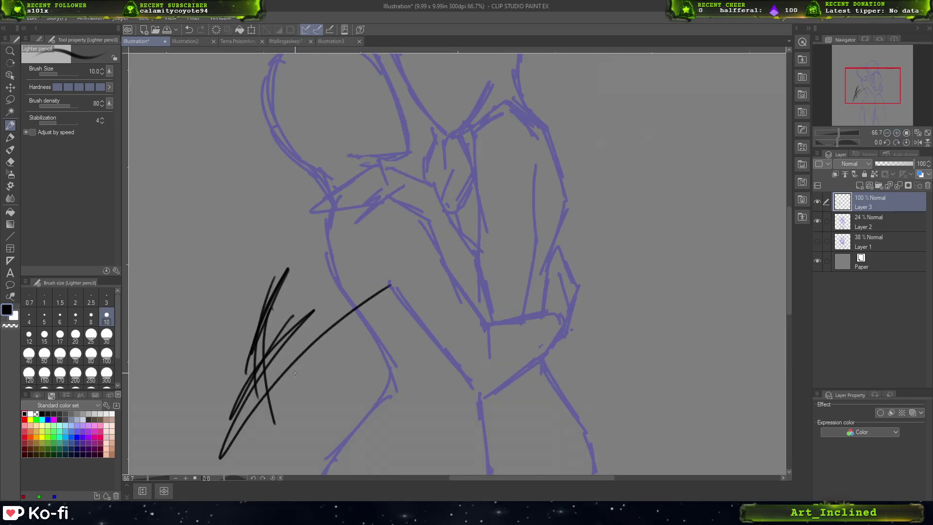
pyautogui.moveTo(293, 367); pyautogui.dragTo(255, 431)
pyautogui.moveTo(287, 382); pyautogui.dragTo(257, 445)
pyautogui.hotkey('ctrl', 'z')
pyautogui.hotkey('ctrl', 'z')
pyautogui.hotkey('ctrl', 'z')
pyautogui.hotkey('ctrl', 'z')
pyautogui.hotkey('ctrl', 'z')
pyautogui.hotkey('ctrl', 'z')
pyautogui.hotkey('ctrl', 'z')
pyautogui.hotkey('ctrl', 'z')
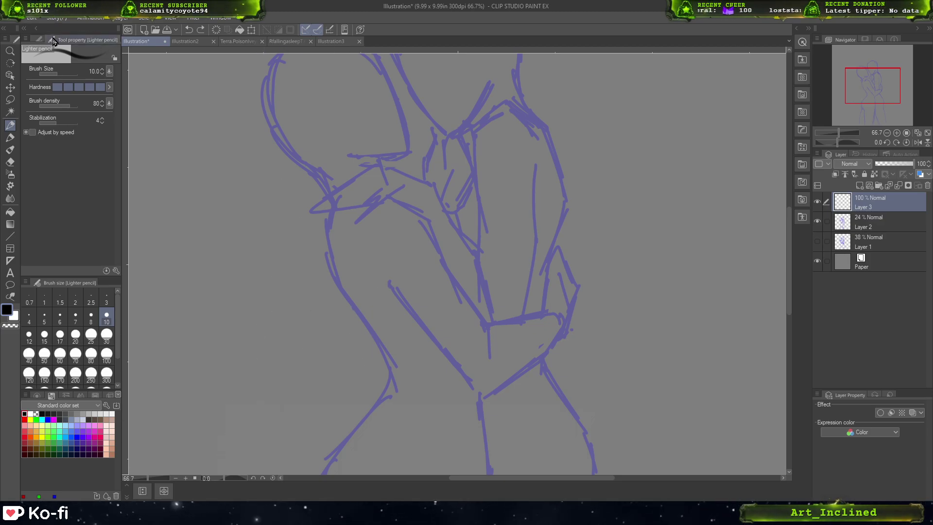
# - Try long curved Lighter pencil strokes beside the left figure's back, and undo them
pyautogui.moveTo(235, 143)
pyautogui.mouseDown()
pyautogui.moveTo(220, 181)
pyautogui.moveTo(217, 302)
pyautogui.mouseUp()
pyautogui.moveTo(219, 179); pyautogui.dragTo(235, 323)
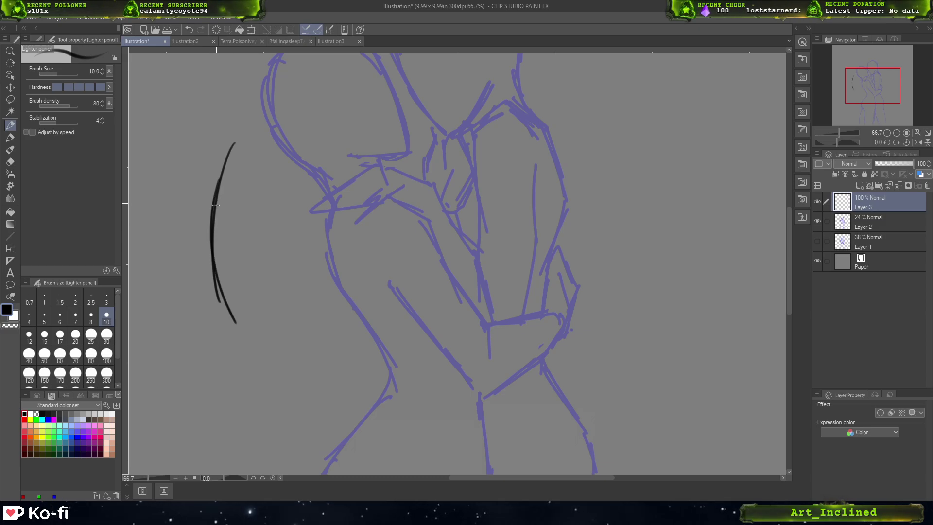
pyautogui.moveTo(213, 209)
pyautogui.mouseDown()
pyautogui.moveTo(256, 343)
pyautogui.moveTo(243, 367)
pyautogui.mouseUp()
pyautogui.moveTo(232, 269); pyautogui.dragTo(266, 382)
pyautogui.moveTo(273, 295)
pyautogui.mouseDown()
pyautogui.moveTo(292, 345)
pyautogui.moveTo(471, 275)
pyautogui.mouseUp()
pyautogui.hotkey('ctrl', 'z')
pyautogui.hotkey('ctrl', 'z')
pyautogui.hotkey('ctrl', 'z')
pyautogui.hotkey('ctrl', 'z')
pyautogui.hotkey('ctrl', 'z')
pyautogui.hotkey('ctrl', 'z')
pyautogui.hotkey('ctrl', 'z')
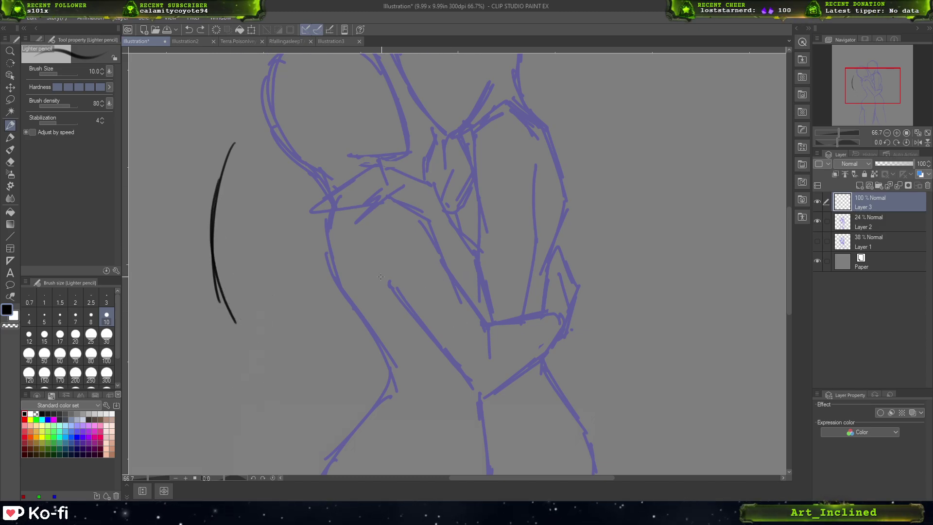
pyautogui.hotkey('ctrl', 'z')
# - Try sweeping diagonal Lighter pencil strokes from the empty area toward the left figure's arm, and undo the latest ones
pyautogui.moveTo(251, 158)
pyautogui.mouseDown()
pyautogui.moveTo(229, 204)
pyautogui.moveTo(220, 270)
pyautogui.mouseUp()
pyautogui.moveTo(229, 240)
pyautogui.mouseDown()
pyautogui.moveTo(252, 238)
pyautogui.moveTo(311, 198)
pyautogui.mouseUp()
pyautogui.hotkey('ctrl', 'z')
pyautogui.hotkey('ctrl', 'z')
pyautogui.moveTo(279, 237); pyautogui.dragTo(173, 376)
pyautogui.moveTo(304, 238)
pyautogui.mouseDown()
pyautogui.moveTo(184, 375)
pyautogui.moveTo(386, 262)
pyautogui.moveTo(397, 273)
pyautogui.mouseUp()
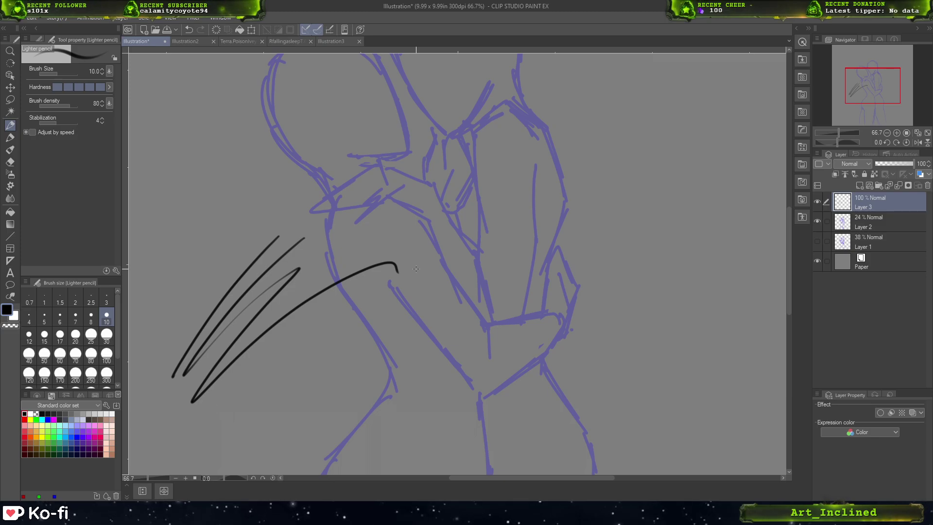
pyautogui.hotkey('ctrl', 'z')
pyautogui.hotkey('ctrl', 'z')
# - Try short overlapping black strokes beside the left figure's waist, and undo all remaining test strokes
pyautogui.moveTo(294, 319); pyautogui.dragTo(268, 383)
pyautogui.moveTo(290, 337)
pyautogui.mouseDown()
pyautogui.moveTo(272, 401)
pyautogui.moveTo(290, 430)
pyautogui.mouseUp()
pyautogui.moveTo(292, 372)
pyautogui.mouseDown()
pyautogui.moveTo(275, 450)
pyautogui.moveTo(278, 436)
pyautogui.mouseUp()
pyautogui.moveTo(289, 421); pyautogui.dragTo(369, 336)
pyautogui.hotkey('ctrl', 'z')
pyautogui.hotkey('ctrl', 'z')
pyautogui.hotkey('ctrl', 'z')
pyautogui.hotkey('ctrl', 'z')
pyautogui.hotkey('ctrl', 'z')
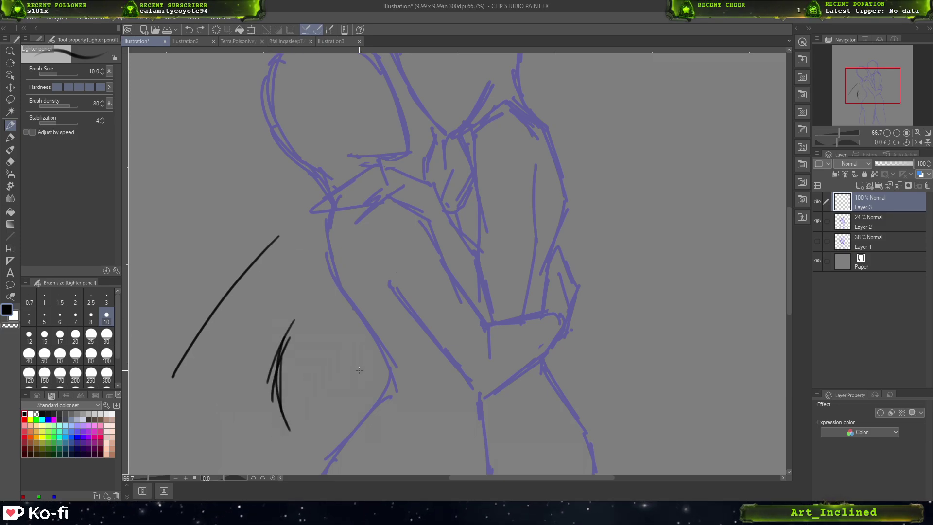
pyautogui.hotkey('ctrl', 'z')
pyautogui.hotkey('ctrl', 'z')
pyautogui.hotkey('ctrl', 'z')
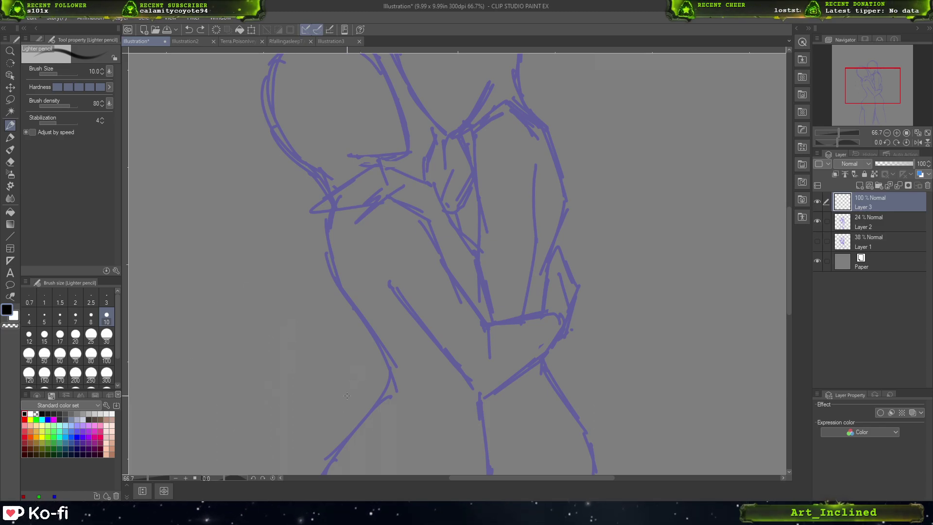
# - Examine the whole sketch and the two heads, checking the rough sketch on Layer 1 by toggling its visibility
pyautogui.scroll(-2, 338, 420)
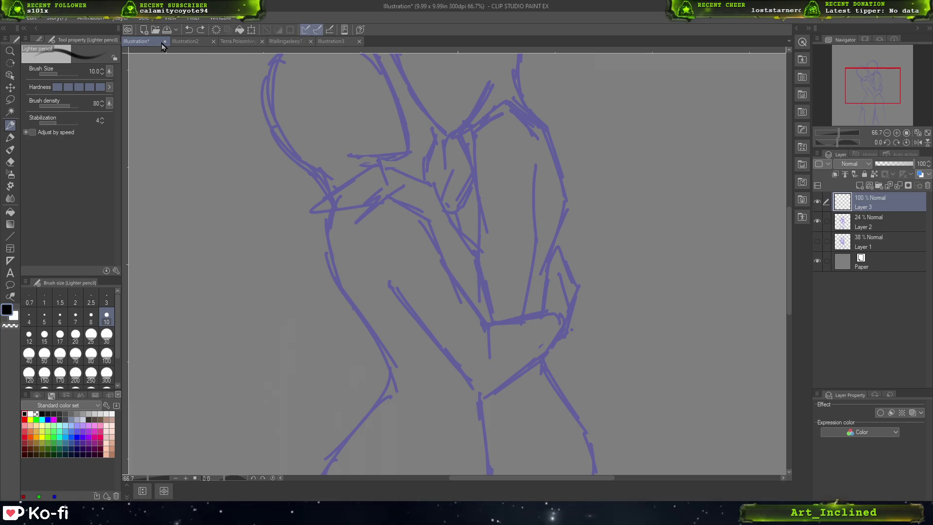
pyautogui.scroll(-1, 343, 226)
pyautogui.scroll(-3, 342, 225)
pyautogui.scroll(2, 383, 138)
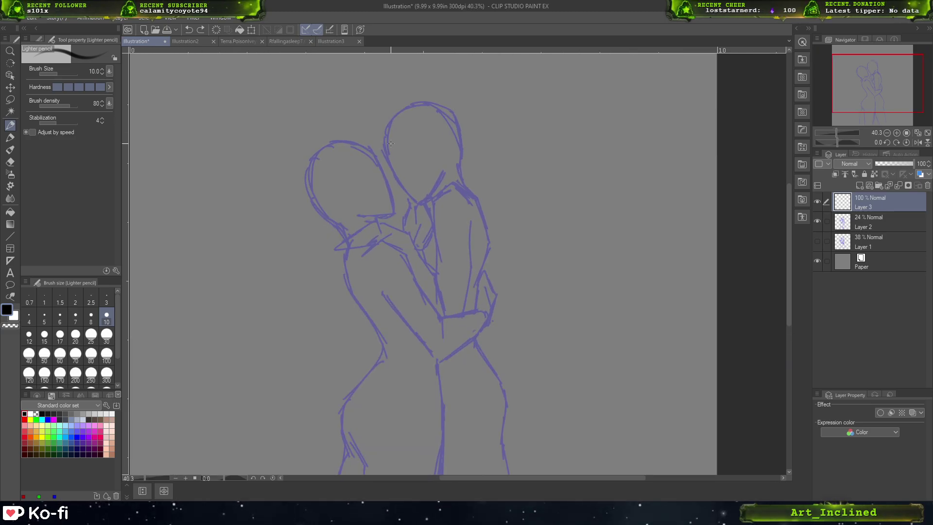
pyautogui.scroll(-2, 629, 183)
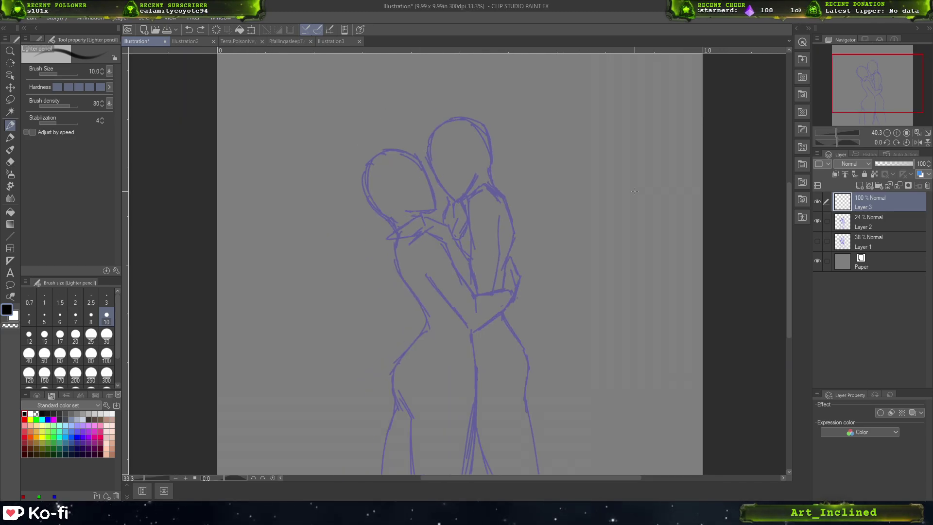
pyautogui.scroll(5, 507, 89)
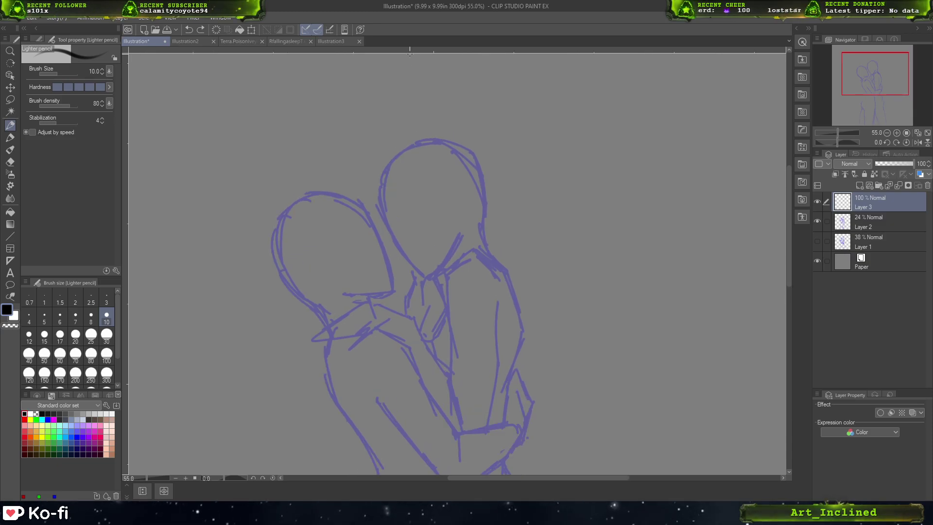
pyautogui.click(818, 243)
pyautogui.click(818, 243)
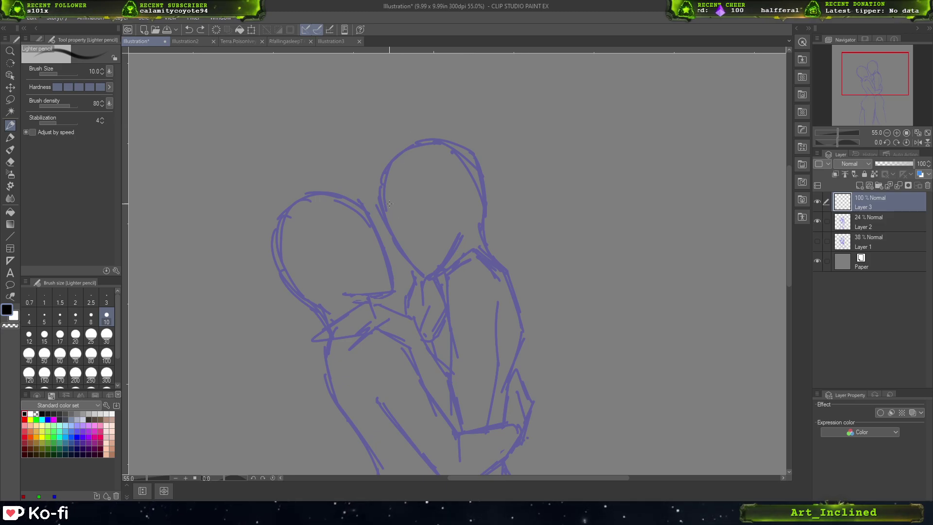
# - Try a black face line along the front edge of the right figure's head, and undo it
pyautogui.moveTo(389, 222); pyautogui.dragTo(387, 201)
pyautogui.hotkey('ctrl', 'z')
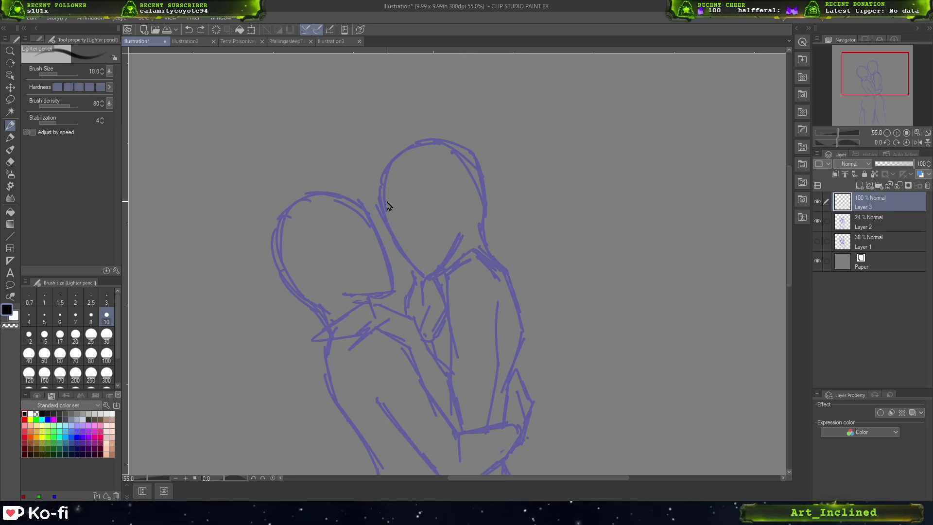
pyautogui.moveTo(384, 190); pyautogui.dragTo(398, 247)
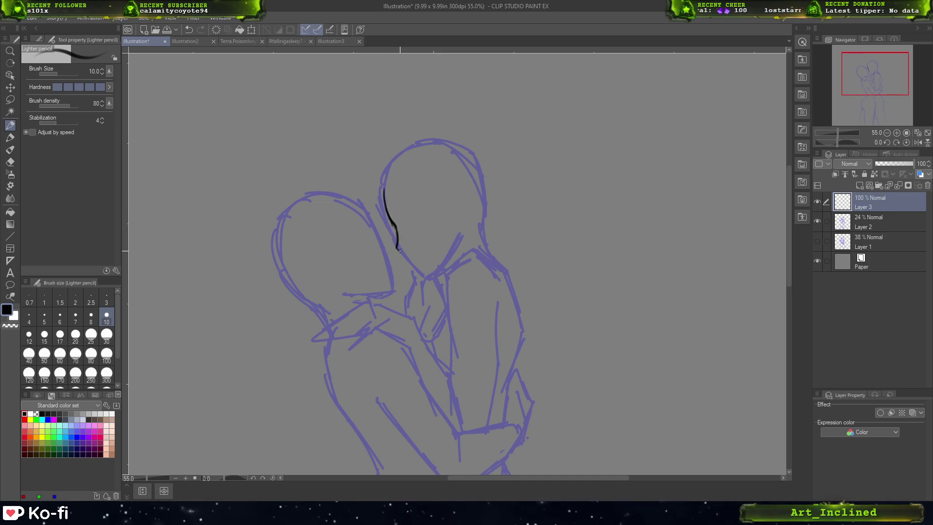
pyautogui.hotkey('ctrl', 'z')
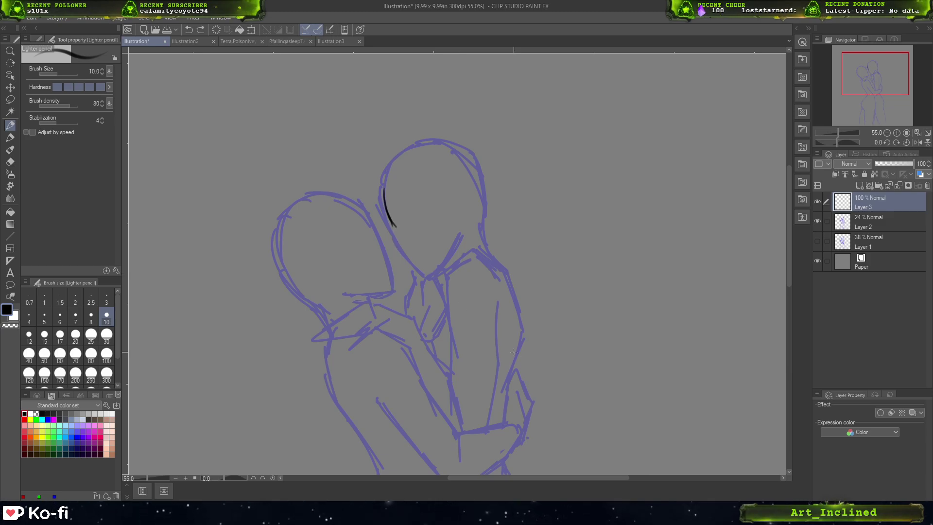
pyautogui.hotkey('ctrl', 'z')
pyautogui.hotkey('ctrl', 'z')
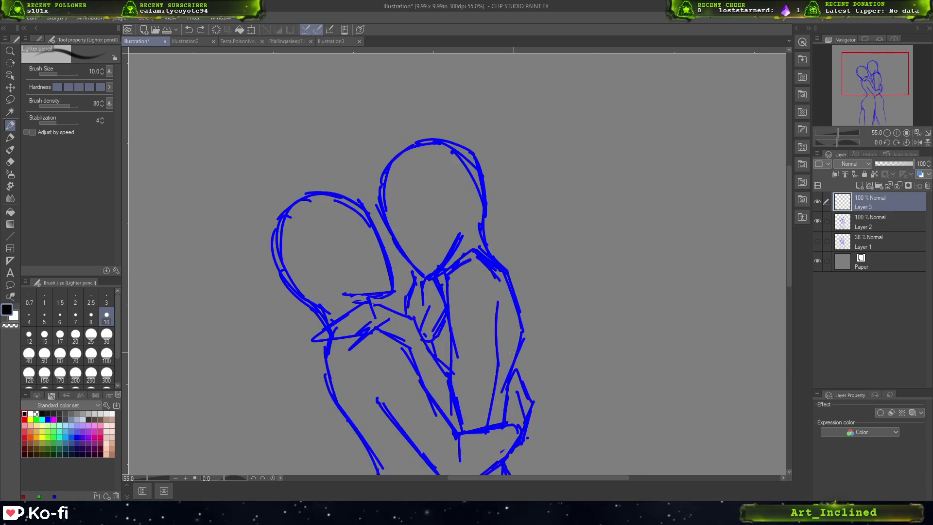
# - Redo the undone changes to bring Layer 2 back to 24% opacity, and undo the black face stroke again
pyautogui.click(201, 31)
pyautogui.click(201, 31)
pyautogui.click(200, 30)
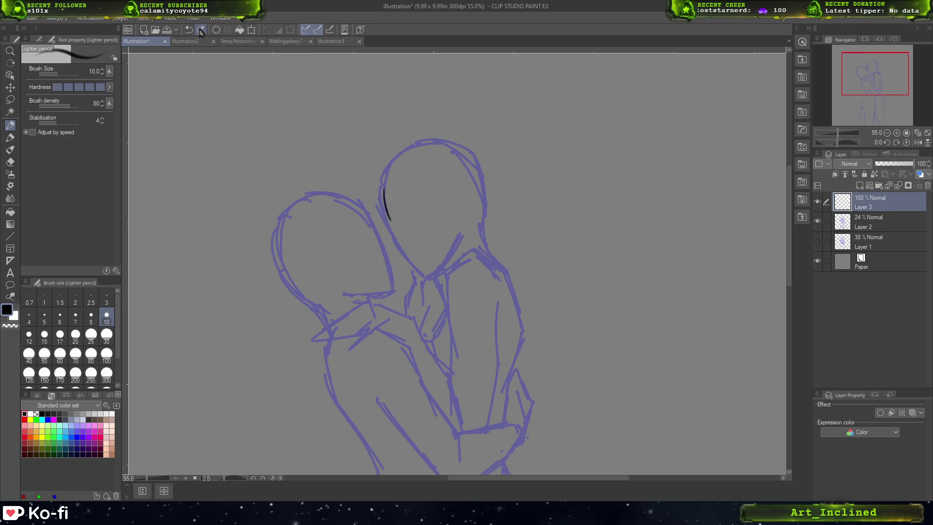
pyautogui.click(189, 30)
pyautogui.click(188, 31)
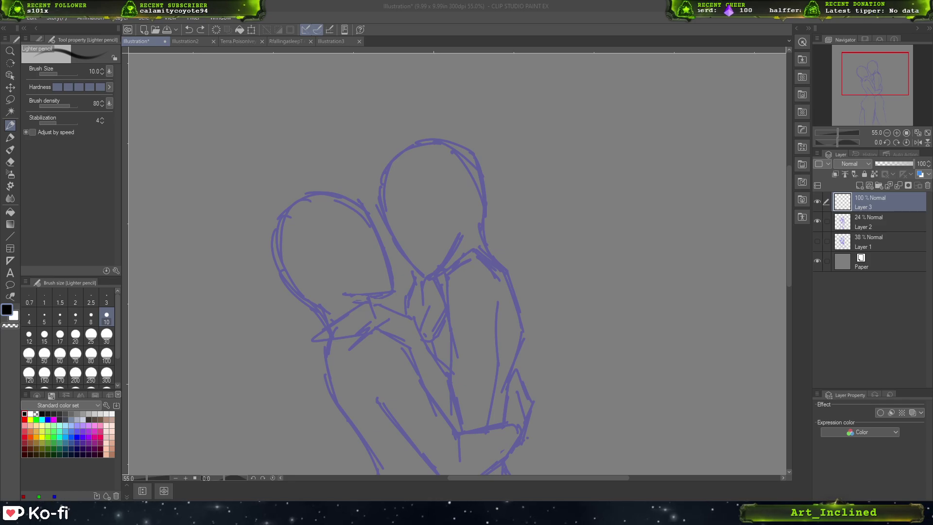
# - Try a long stroke beside the figures and several short forehead lines on the right head, and undo them
pyautogui.click(548, 192)
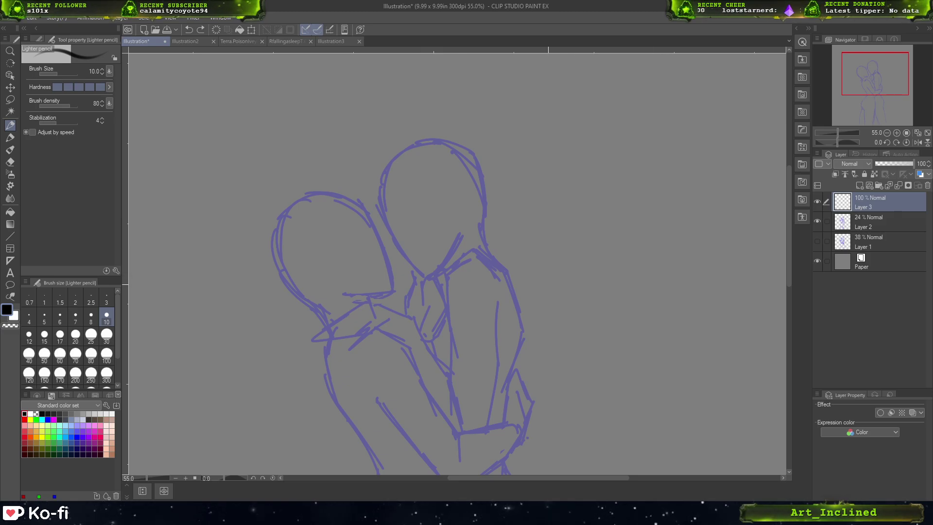
pyautogui.moveTo(584, 292)
pyautogui.mouseDown()
pyautogui.moveTo(506, 361)
pyautogui.moveTo(734, 377)
pyautogui.mouseUp()
pyautogui.hotkey('ctrl', 'z')
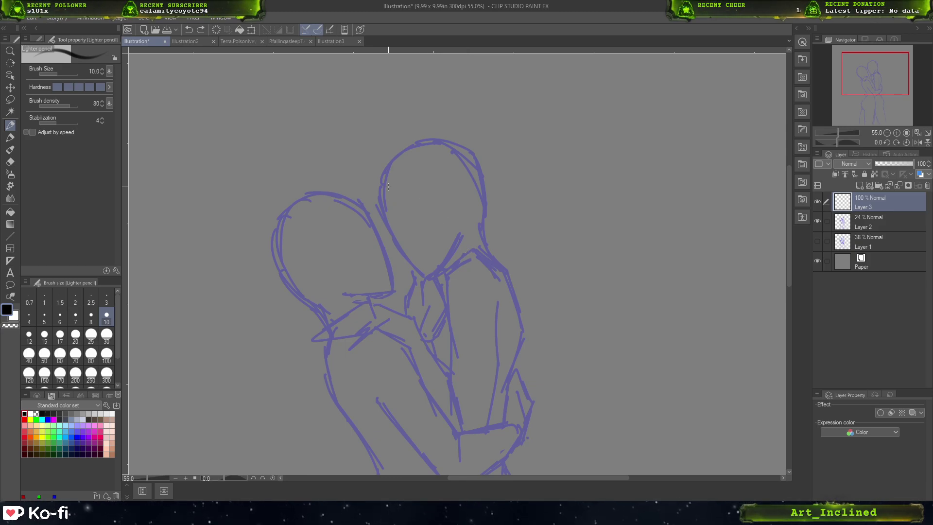
pyautogui.moveTo(388, 179); pyautogui.dragTo(392, 221)
pyautogui.hotkey('ctrl', 'z')
pyautogui.moveTo(387, 175); pyautogui.dragTo(391, 222)
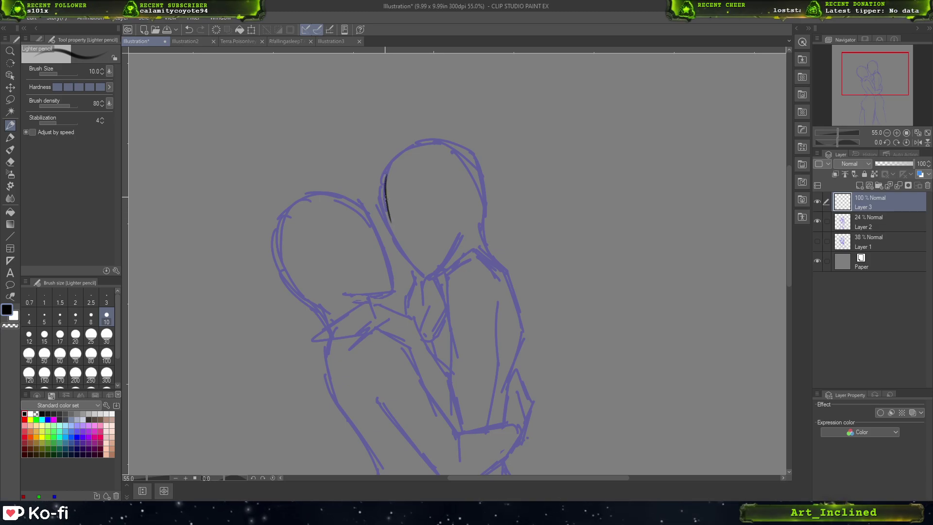
pyautogui.hotkey('ctrl', 'z')
pyautogui.hotkey('ctrl', 'z')
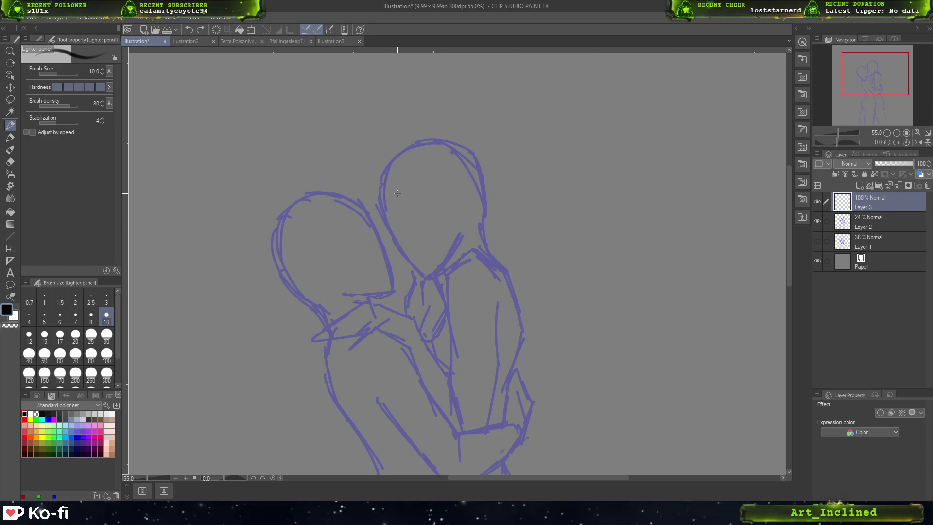
pyautogui.moveTo(387, 183); pyautogui.dragTo(389, 216)
pyautogui.hotkey('ctrl', 'z')
pyautogui.hotkey('ctrl', 'z')
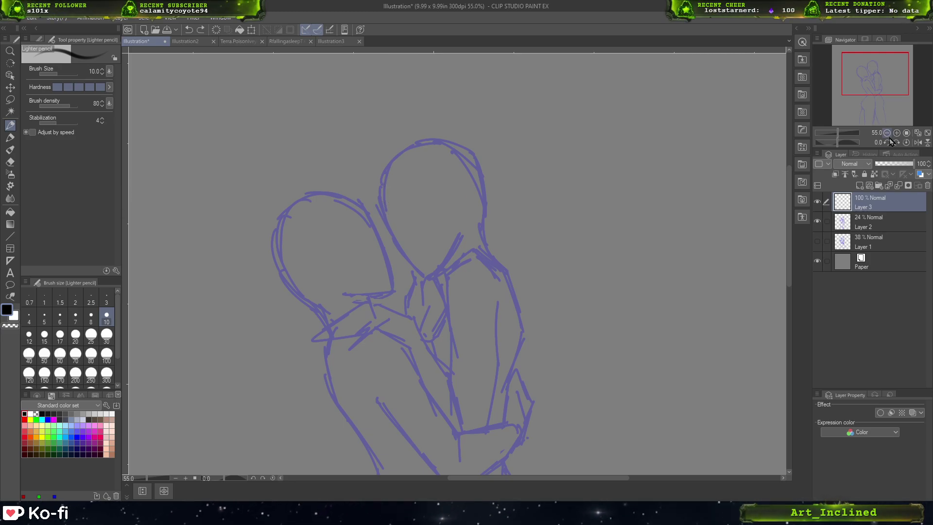
# - Draw the black forehead and brow line on the front of the right figure's head with the Lighter pencil
pyautogui.click(897, 143)
pyautogui.click(896, 143)
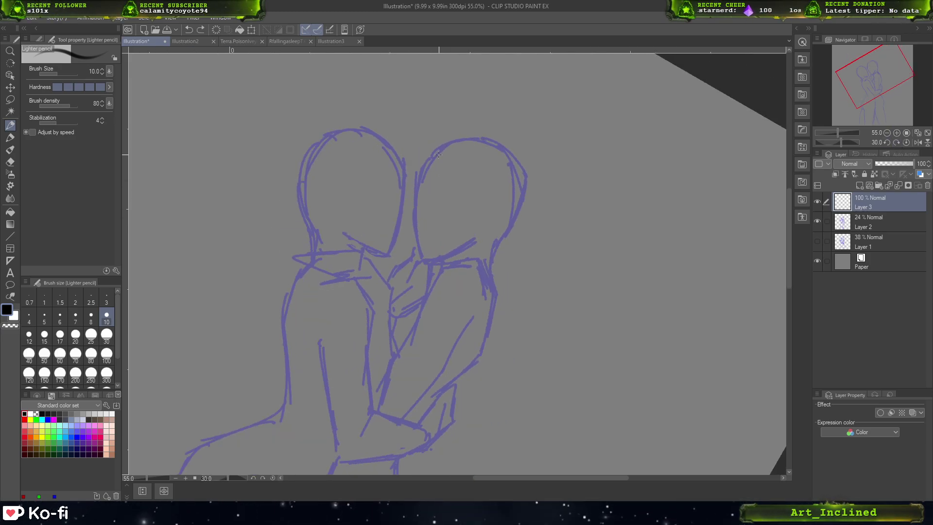
pyautogui.moveTo(438, 154); pyautogui.dragTo(426, 191)
pyautogui.hotkey('ctrl', 'z')
pyautogui.hotkey('ctrl', 'z')
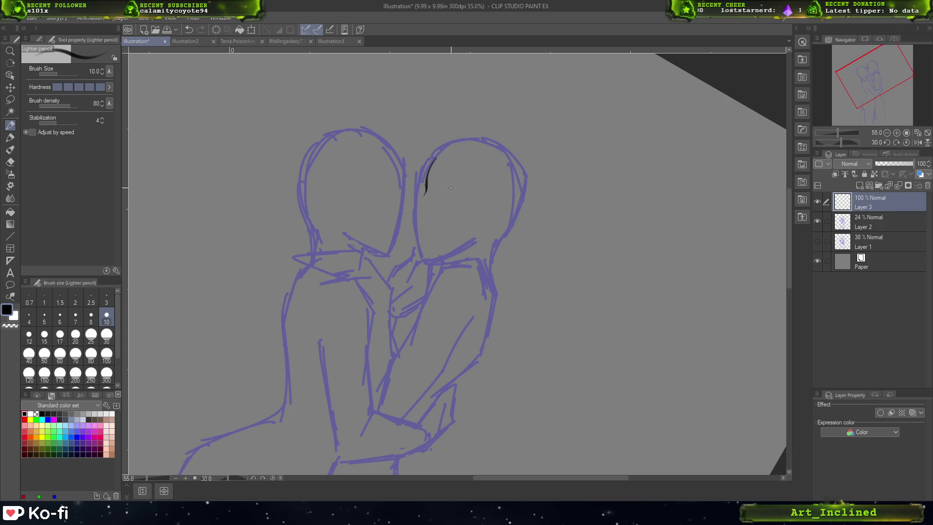
# - Draw the right figure's nose in profile from the brow to under the tip, redoing strokes until the shape fits
pyautogui.moveTo(436, 159)
pyautogui.mouseDown()
pyautogui.moveTo(411, 209)
pyautogui.moveTo(418, 220)
pyautogui.mouseUp()
pyautogui.hotkey('ctrl', 'z')
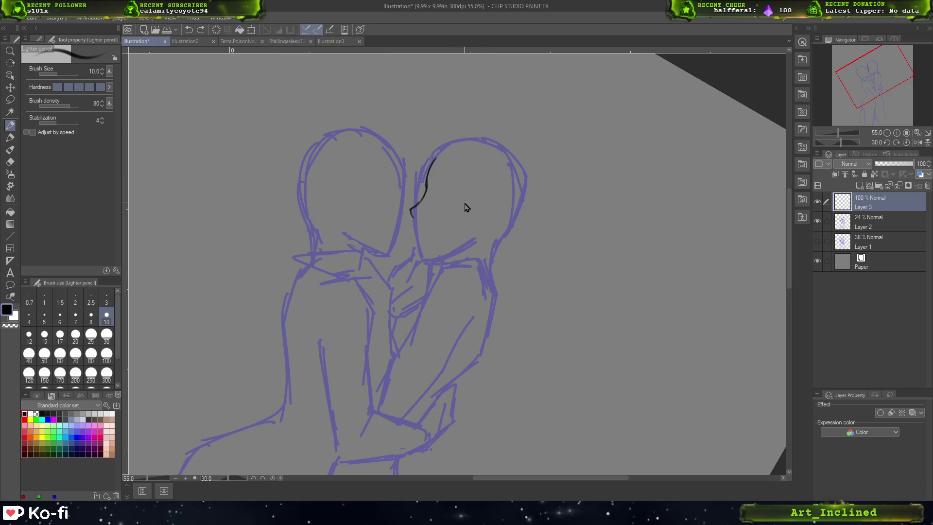
pyautogui.hotkey('ctrl', 'z')
pyautogui.hotkey('ctrl', 'z')
pyautogui.moveTo(425, 191)
pyautogui.mouseDown()
pyautogui.moveTo(406, 211)
pyautogui.moveTo(410, 219)
pyautogui.mouseUp()
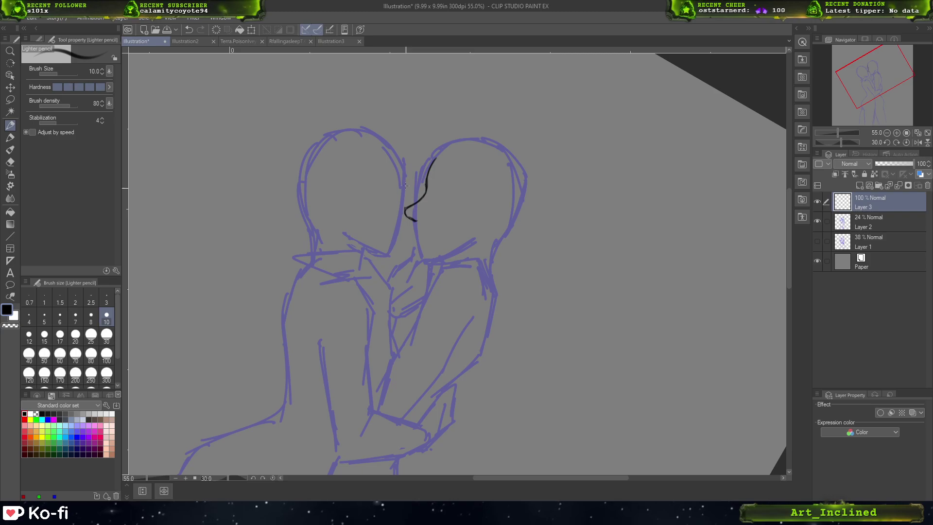
pyautogui.hotkey('ctrl', 'z')
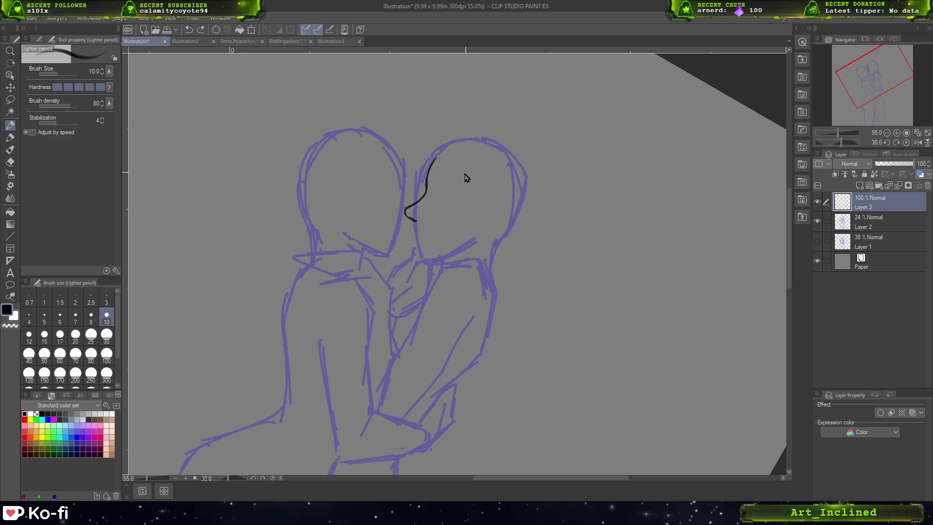
# - Draw the right figure's upper lip below the nose and a short mouth line running back into the face
pyautogui.moveTo(414, 222); pyautogui.dragTo(411, 227)
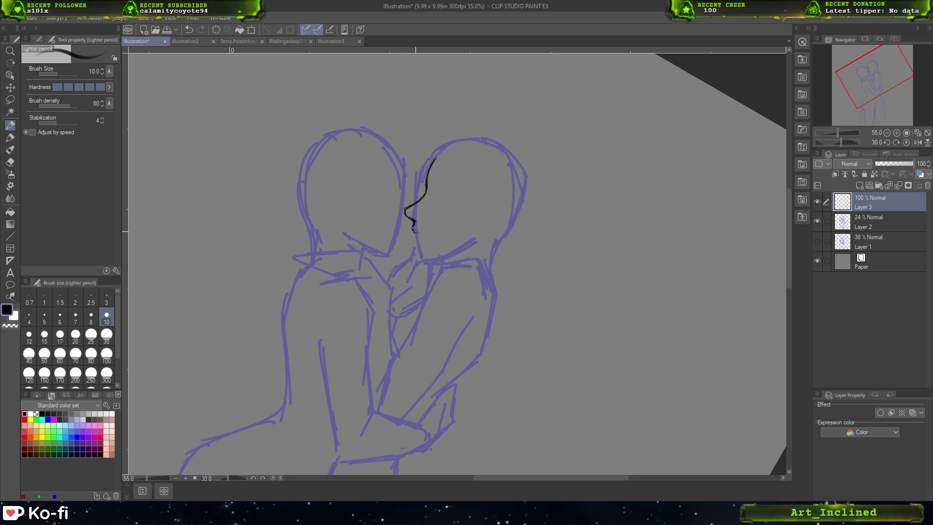
pyautogui.hotkey('ctrl', 'z')
pyautogui.moveTo(414, 223); pyautogui.dragTo(430, 236)
pyautogui.hotkey('ctrl', 'z')
pyautogui.hotkey('ctrl', 'z')
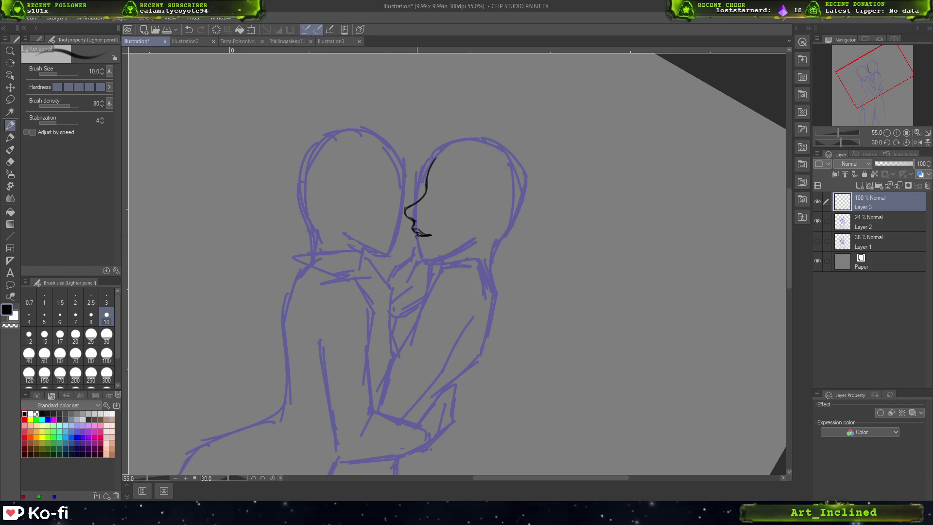
# - Draw the right figure's lower lip under the mouth line, undoing and redrawing the short stroke until it fits
pyautogui.moveTo(416, 235)
pyautogui.mouseDown()
pyautogui.moveTo(419, 245)
pyautogui.moveTo(417, 236)
pyautogui.mouseUp()
pyautogui.hotkey('ctrl', 'z')
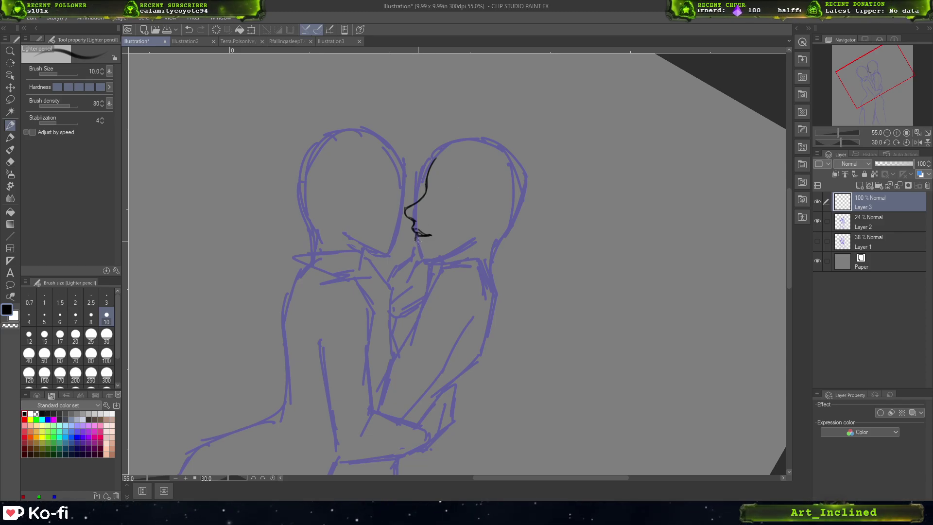
pyautogui.hotkey('ctrl', 'z')
pyautogui.moveTo(417, 233); pyautogui.dragTo(415, 238)
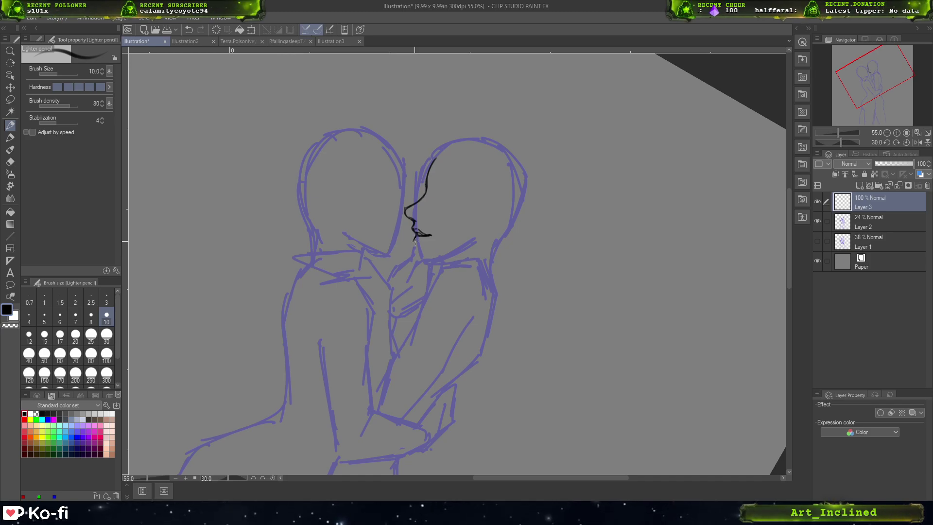
pyautogui.hotkey('ctrl', 'z')
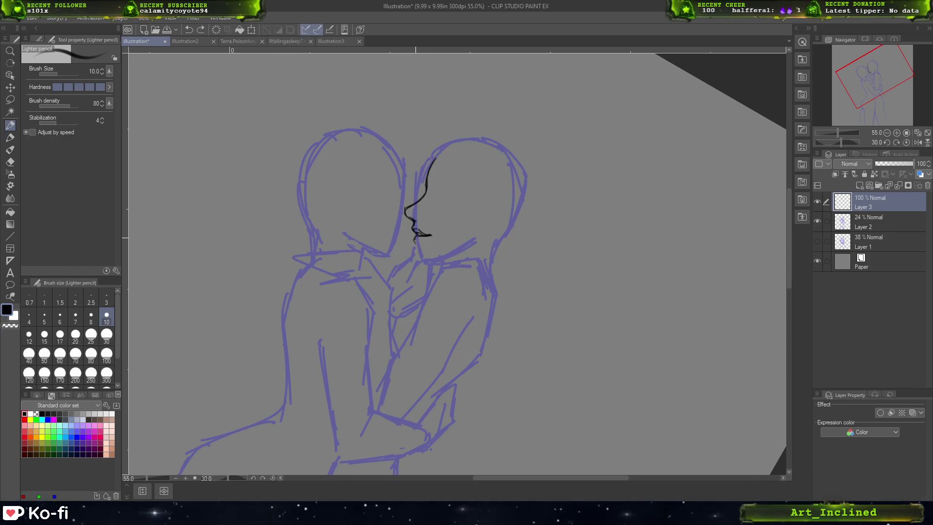
pyautogui.moveTo(417, 236); pyautogui.dragTo(417, 245)
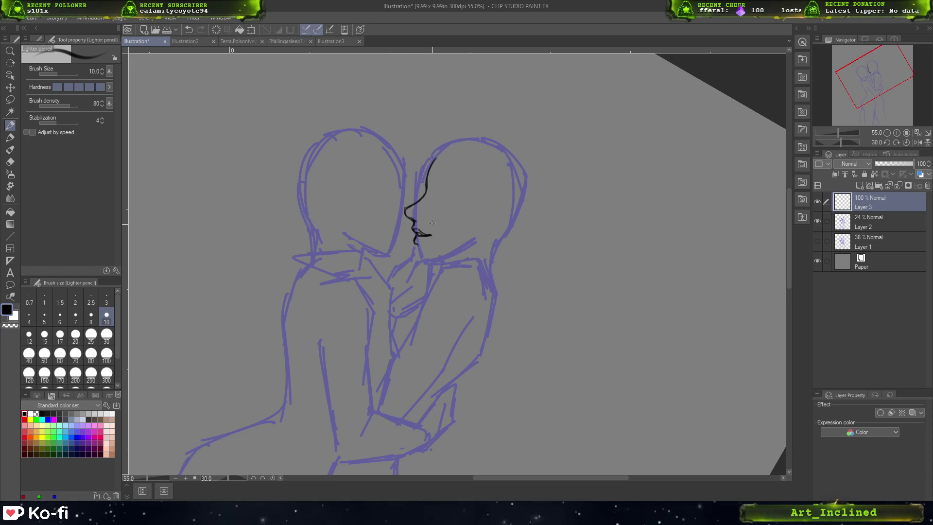
# - Draw the right figure's chin curving from below the lower lip into the start of the jawline
pyautogui.moveTo(418, 250)
pyautogui.mouseDown()
pyautogui.moveTo(421, 264)
pyautogui.moveTo(419, 254)
pyautogui.moveTo(431, 264)
pyautogui.moveTo(422, 263)
pyautogui.moveTo(446, 262)
pyautogui.mouseUp()
pyautogui.hotkey('ctrl', 'z')
pyautogui.hotkey('ctrl', 'z')
pyautogui.hotkey('ctrl', 'z')
pyautogui.hotkey('ctrl', 'z')
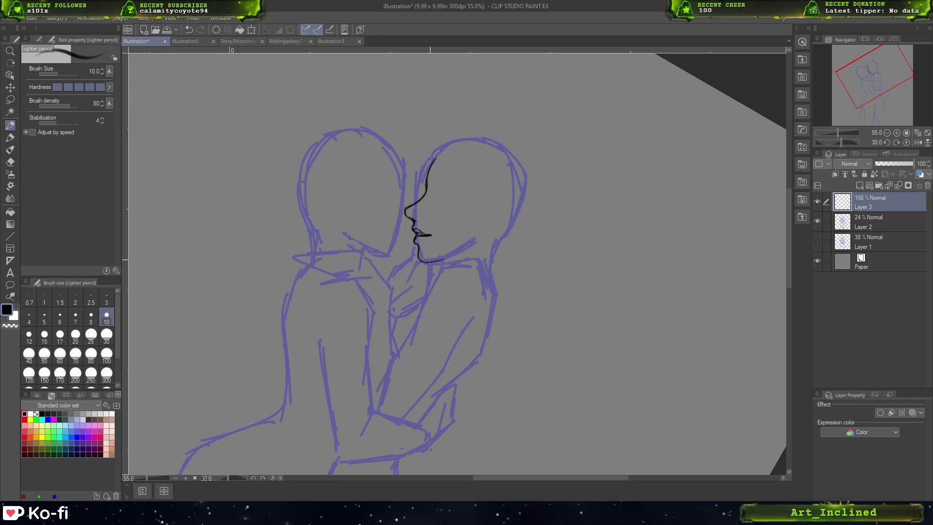
# - Draw the right figure's jawline curving from the chin back toward the ear, undoing and redrawing the stroke until it fits
pyautogui.hotkey('ctrl', 'z')
pyautogui.moveTo(424, 263); pyautogui.dragTo(441, 260)
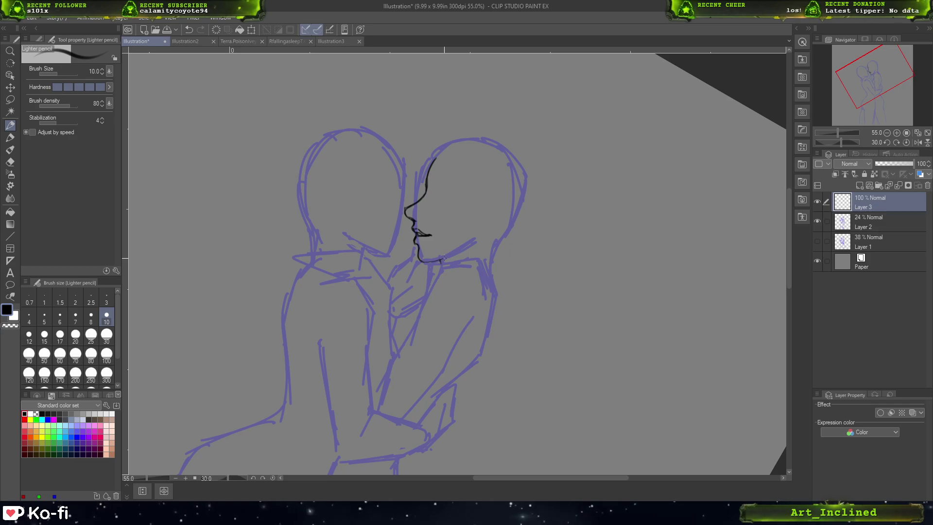
pyautogui.hotkey('ctrl', 'z')
pyautogui.moveTo(444, 259); pyautogui.dragTo(479, 237)
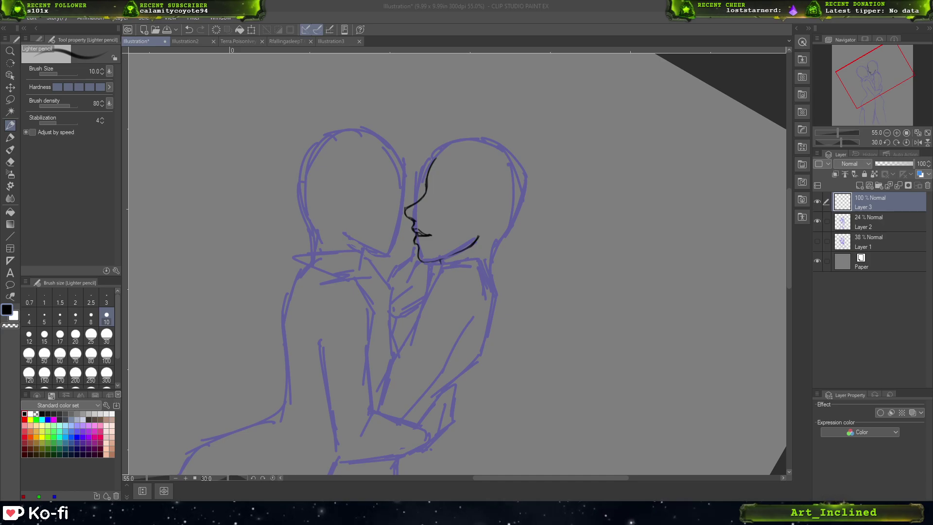
pyautogui.click(394, 452)
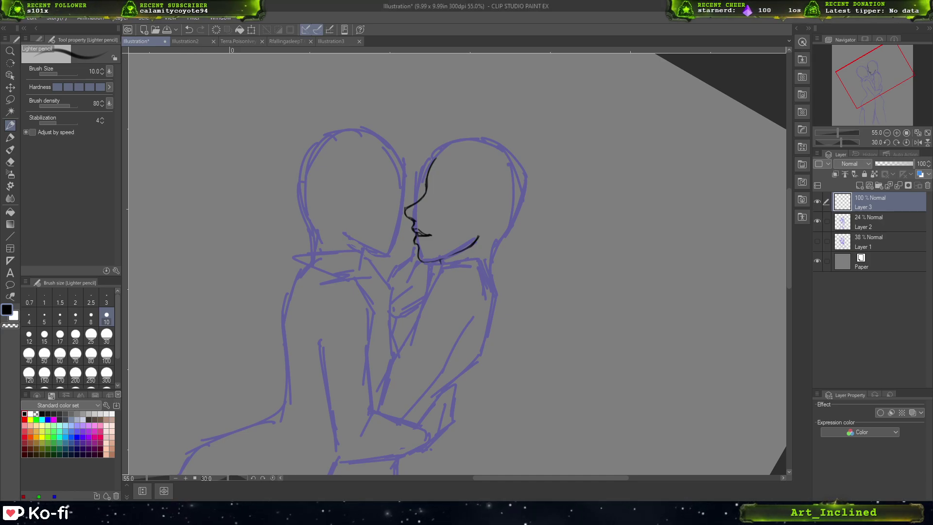
# - Scale the right figure's face lines on Layer 3 down to 93 percent, keeping the aspect ratio
pyautogui.scroll(1, 421, 107)
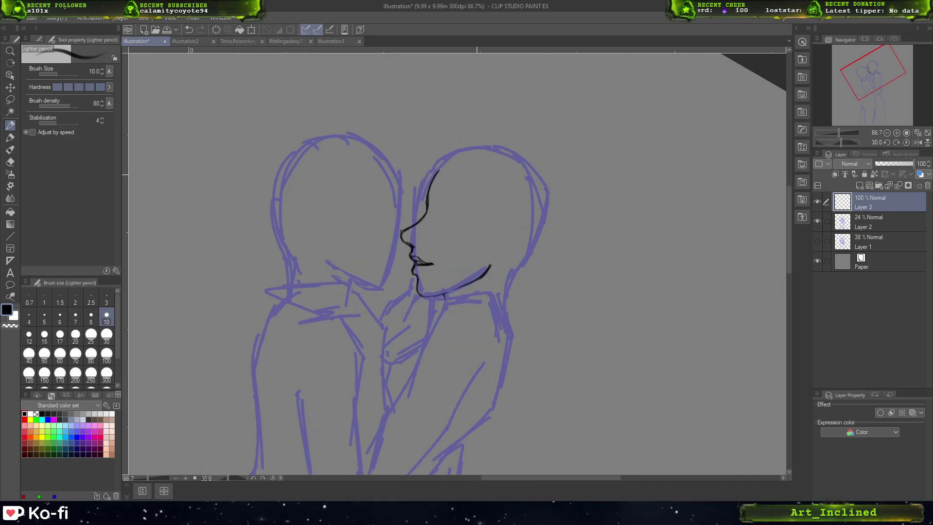
pyautogui.scroll(-1, 537, 195)
pyautogui.scroll(1, 374, 169)
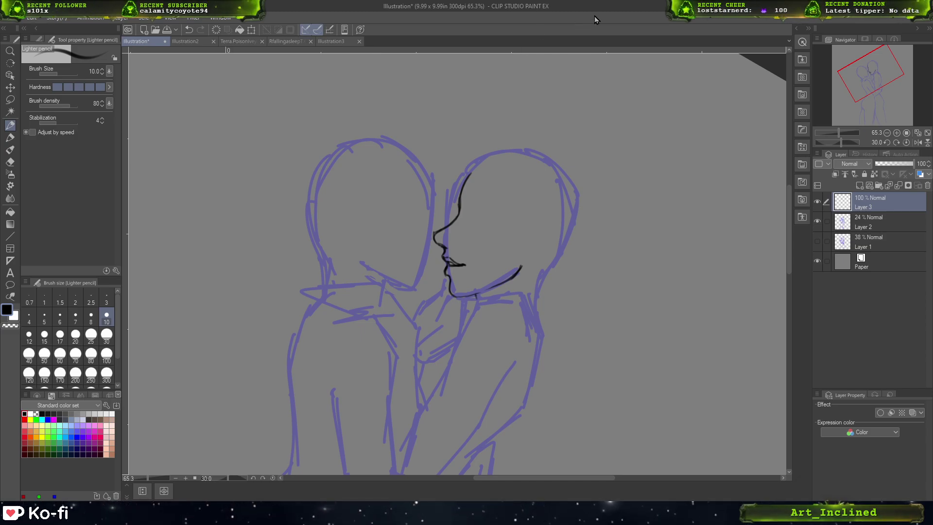
pyautogui.moveTo(581, 105)
pyautogui.mouseDown()
pyautogui.moveTo(564, 157)
pyautogui.moveTo(714, 248)
pyautogui.mouseUp()
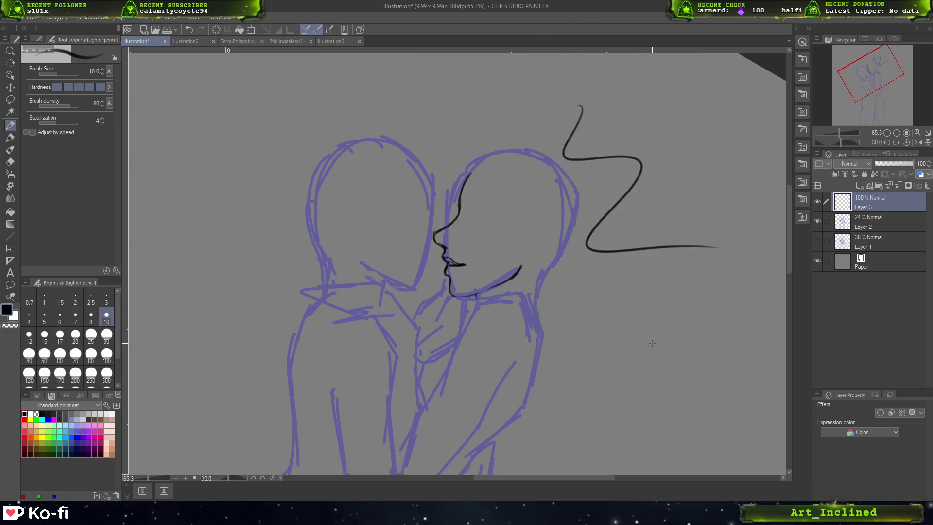
pyautogui.hotkey('ctrl', 'z')
pyautogui.hotkey('ctrl', 't')
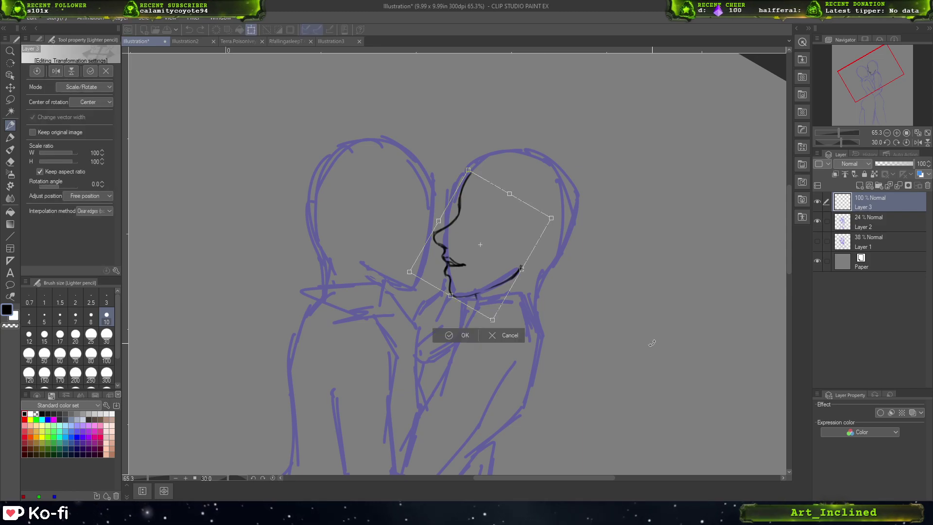
pyautogui.moveTo(509, 193); pyautogui.dragTo(495, 229)
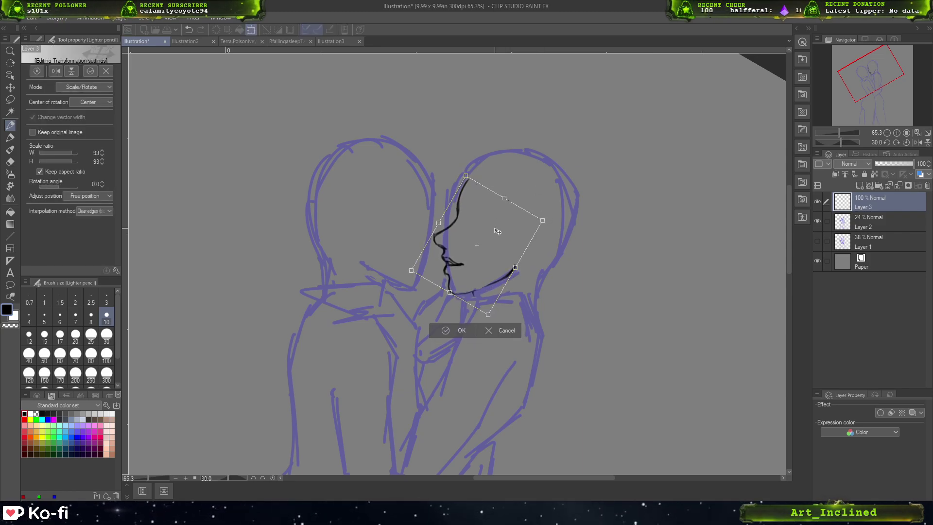
pyautogui.click(445, 331)
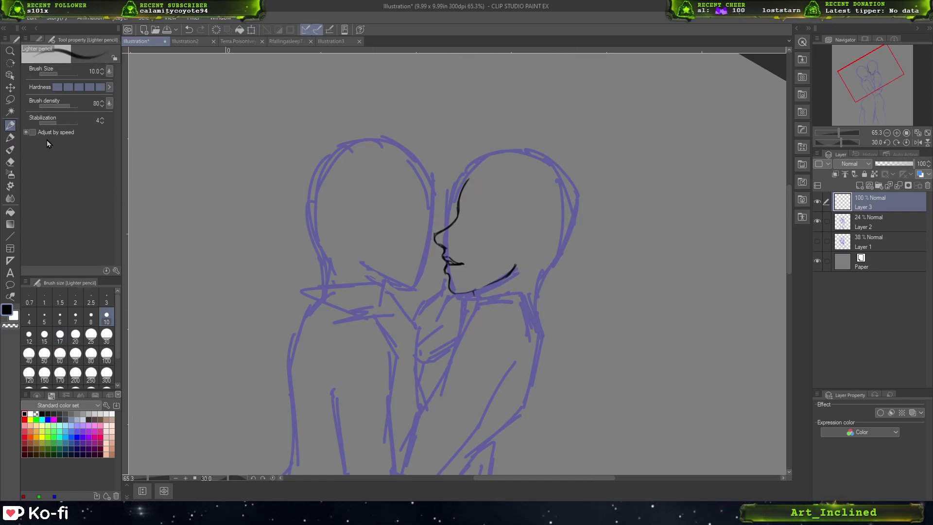
# - Draw a short tick mark under the right figure's chin, undoing stray strokes until it is placed well
pyautogui.moveTo(243, 178)
pyautogui.mouseDown()
pyautogui.moveTo(236, 277)
pyautogui.moveTo(447, 282)
pyautogui.mouseUp()
pyautogui.hotkey('ctrl', 'z')
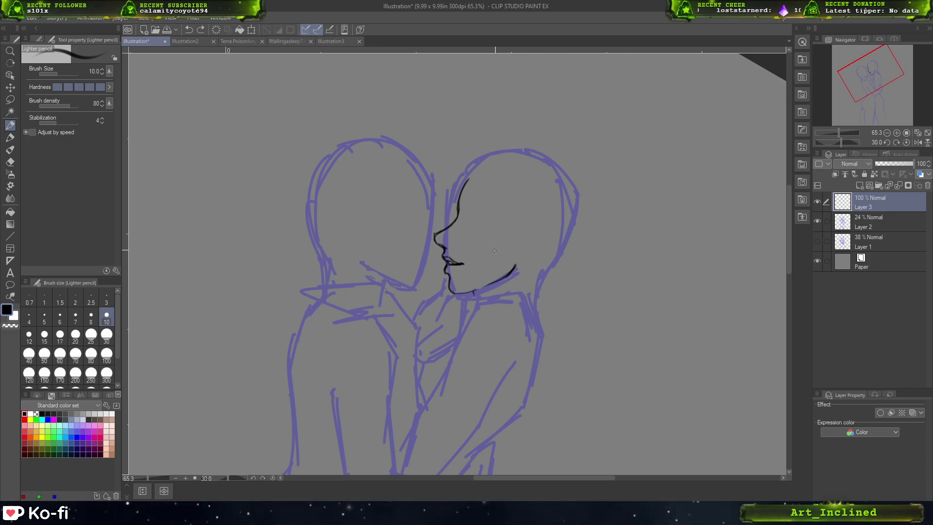
pyautogui.click(464, 294)
pyautogui.hotkey('ctrl', 'z')
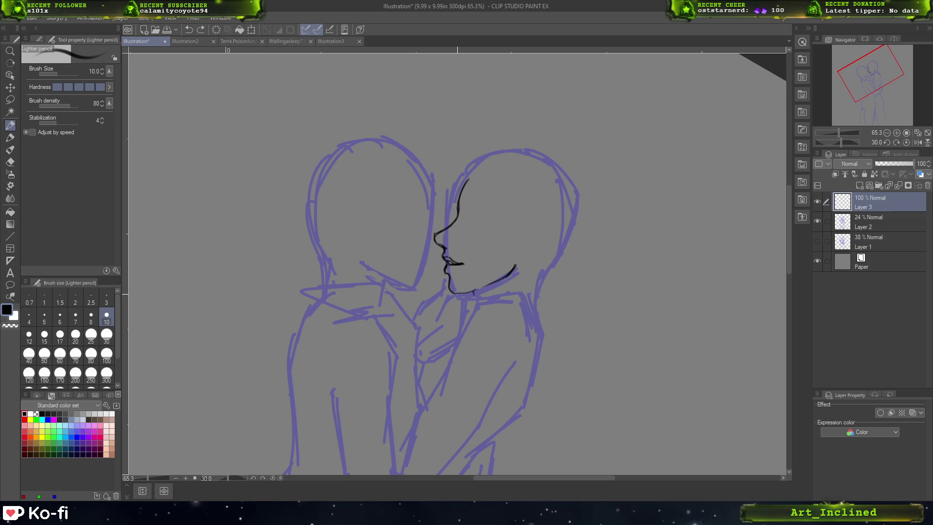
pyautogui.click(461, 292)
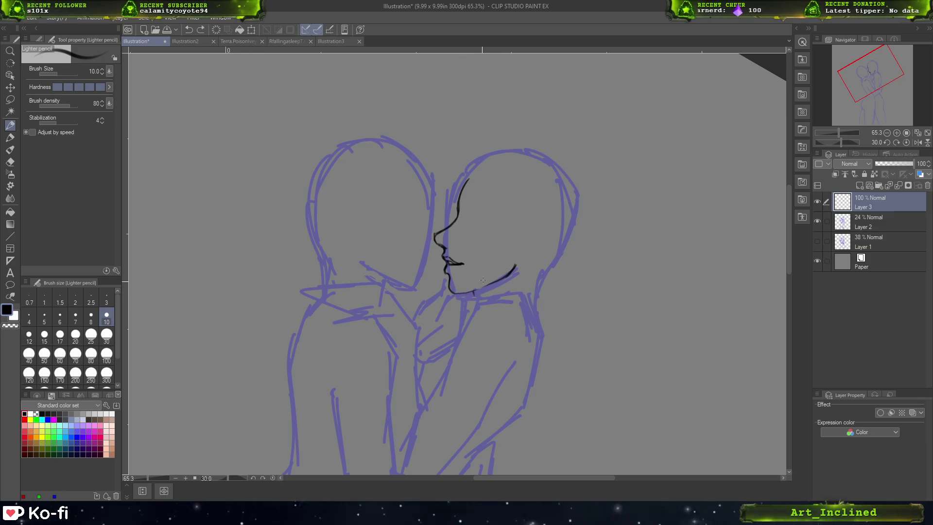
pyautogui.moveTo(462, 293); pyautogui.dragTo(457, 295)
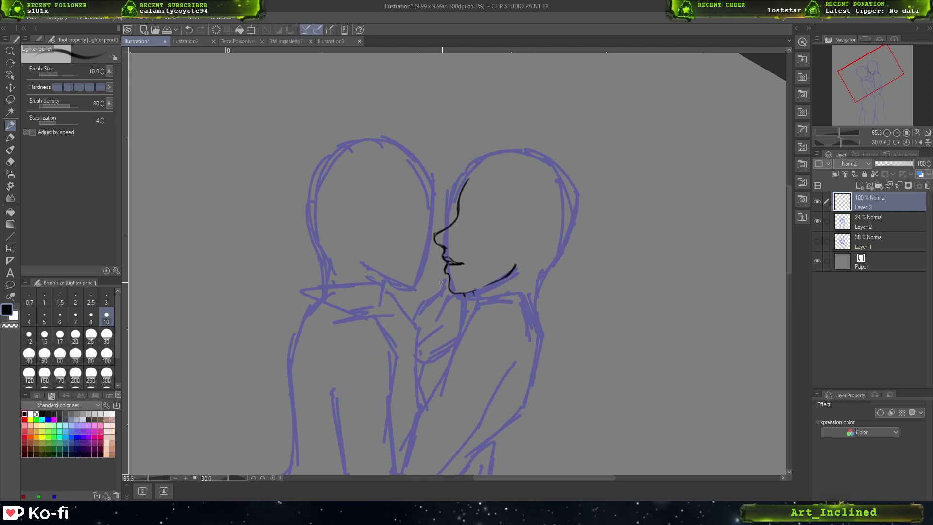
pyautogui.hotkey('ctrl', 'z')
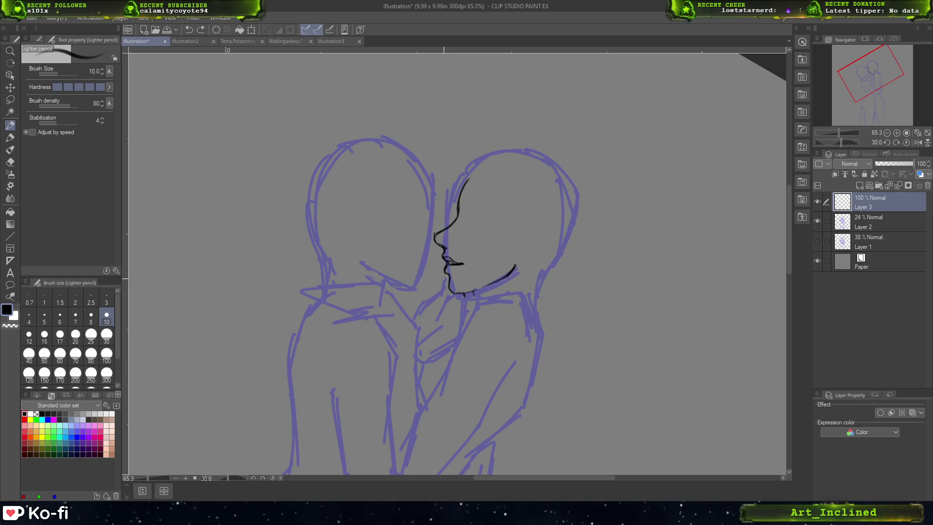
# - Draw the outline of a thumb touching the right figure's chin and running down into the hand
pyautogui.moveTo(443, 278); pyautogui.dragTo(412, 320)
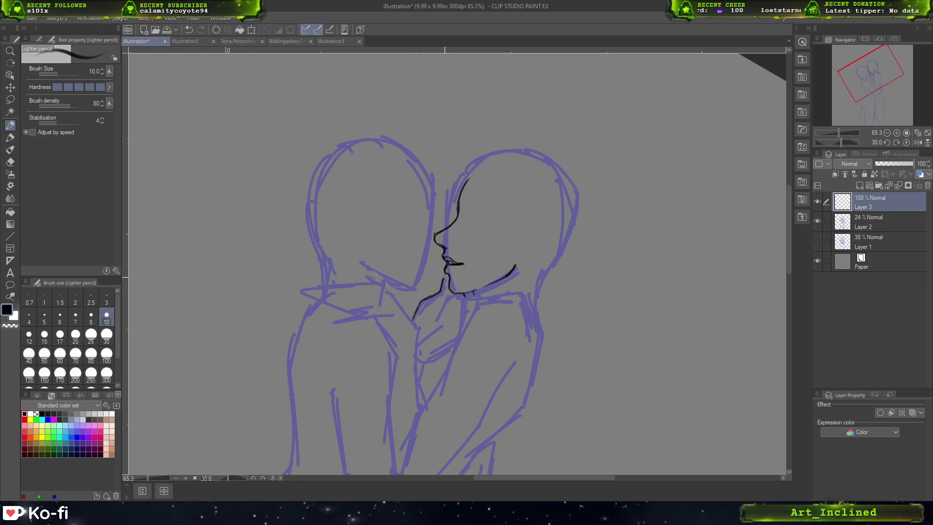
pyautogui.moveTo(448, 283); pyautogui.dragTo(450, 294)
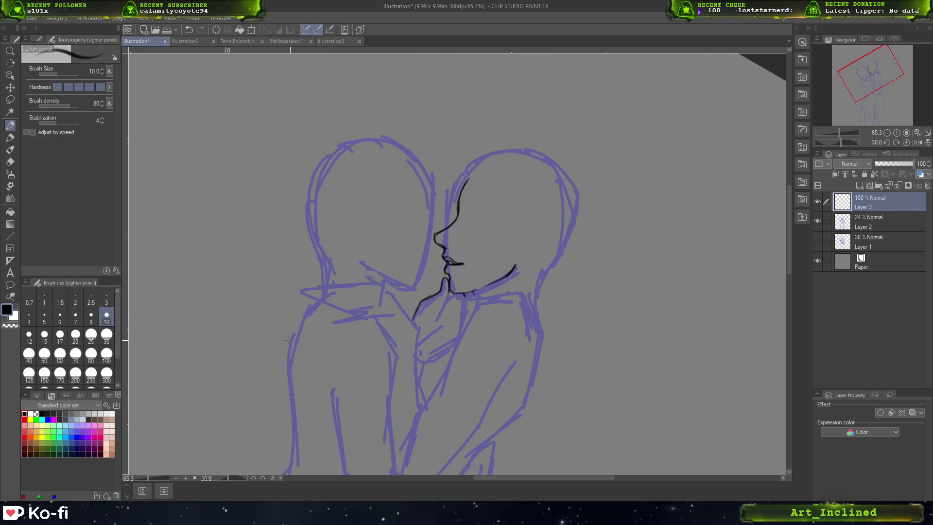
# - Fade the chin line where the thumb overlaps it with the Soft eraser at size 25
pyautogui.click(10, 162)
pyautogui.click(38, 40)
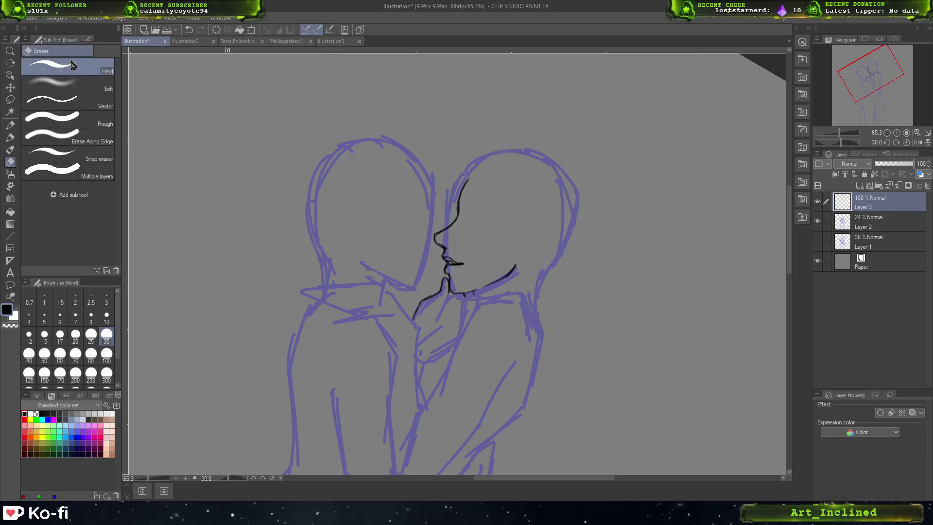
pyautogui.click(68, 83)
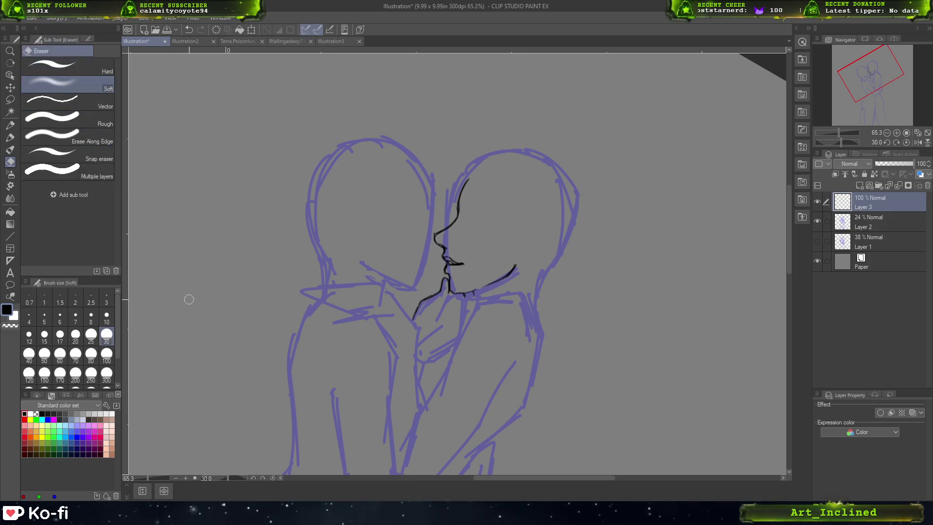
pyautogui.click(96, 341)
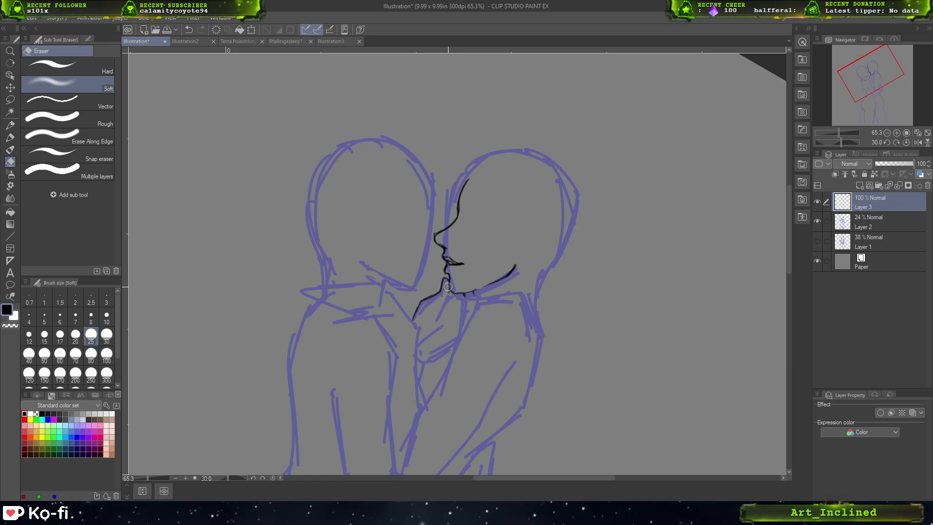
# - Draw the thumb's inner edge with the Lighter pencil, from the chin down into the palm
pyautogui.press('p')
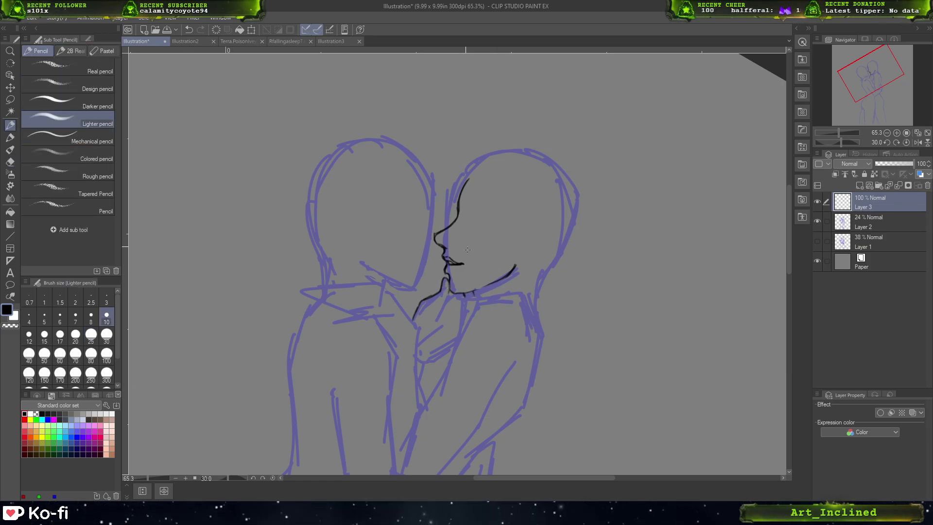
pyautogui.moveTo(448, 282); pyautogui.dragTo(435, 312)
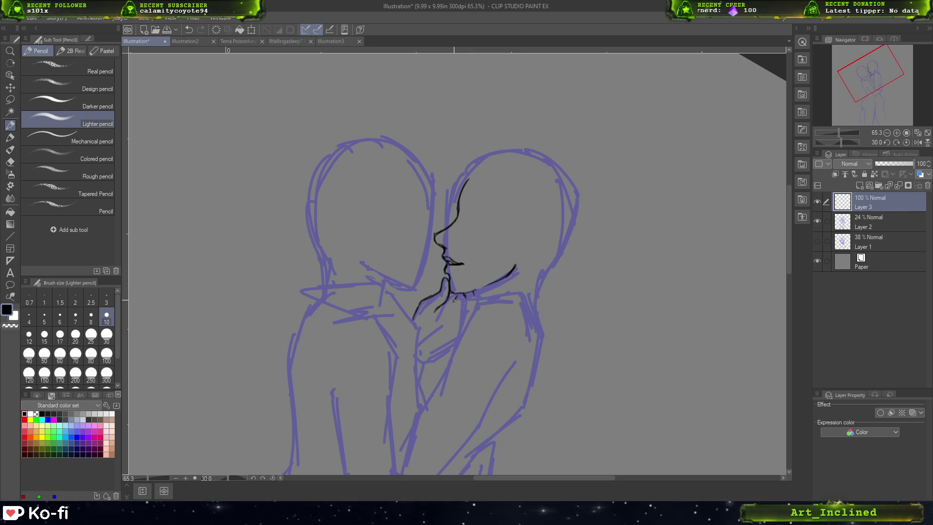
pyautogui.hotkey('ctrl', 'z')
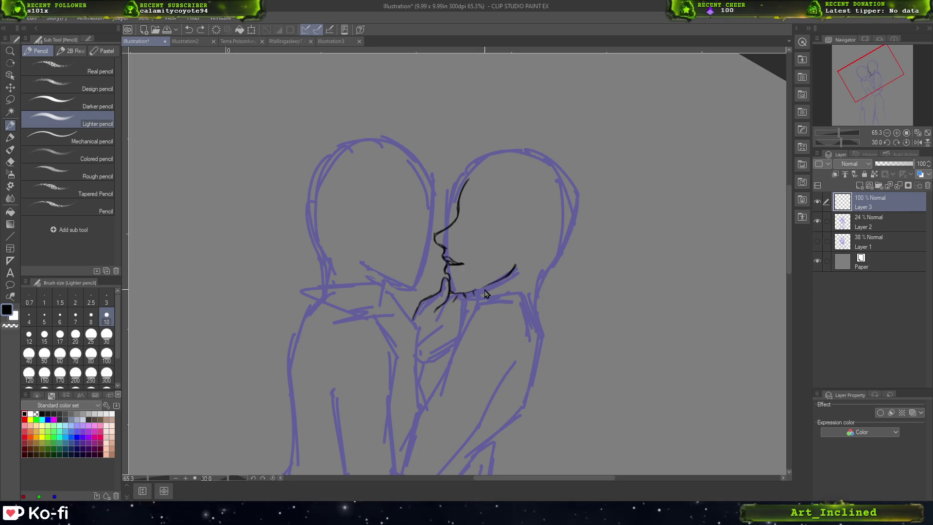
# - Draw the curled index finger as a narrow loop under the right figure's chin, with the canvas rotation reset
pyautogui.click(907, 142)
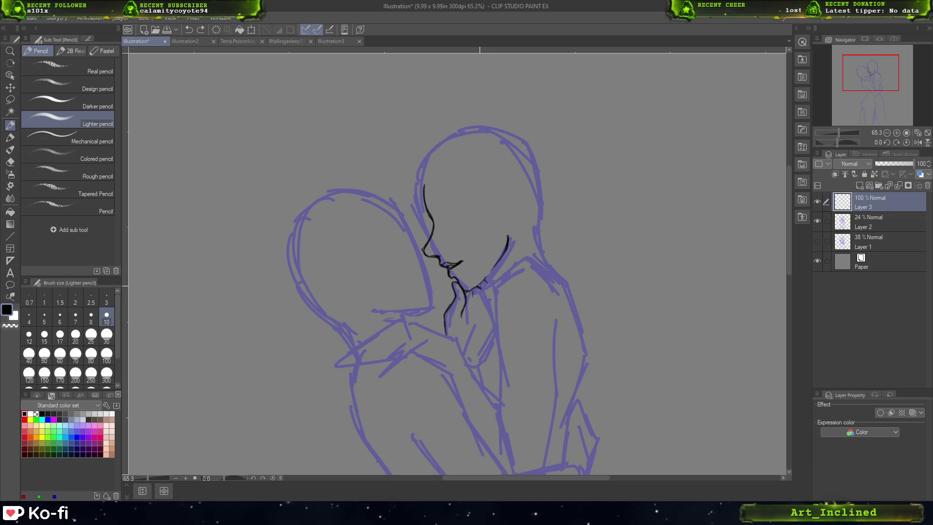
pyautogui.moveTo(486, 279)
pyautogui.mouseDown()
pyautogui.moveTo(471, 308)
pyautogui.moveTo(480, 303)
pyautogui.mouseUp()
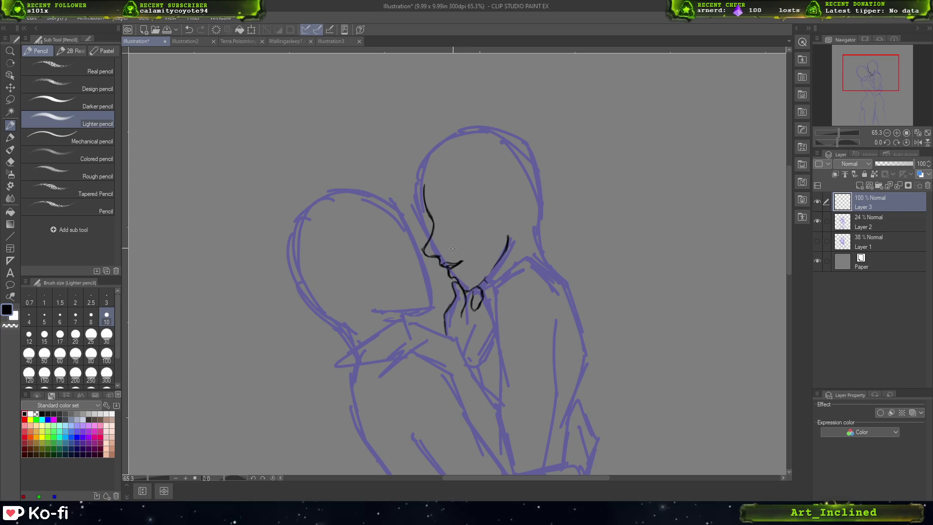
pyautogui.moveTo(457, 295); pyautogui.dragTo(457, 307)
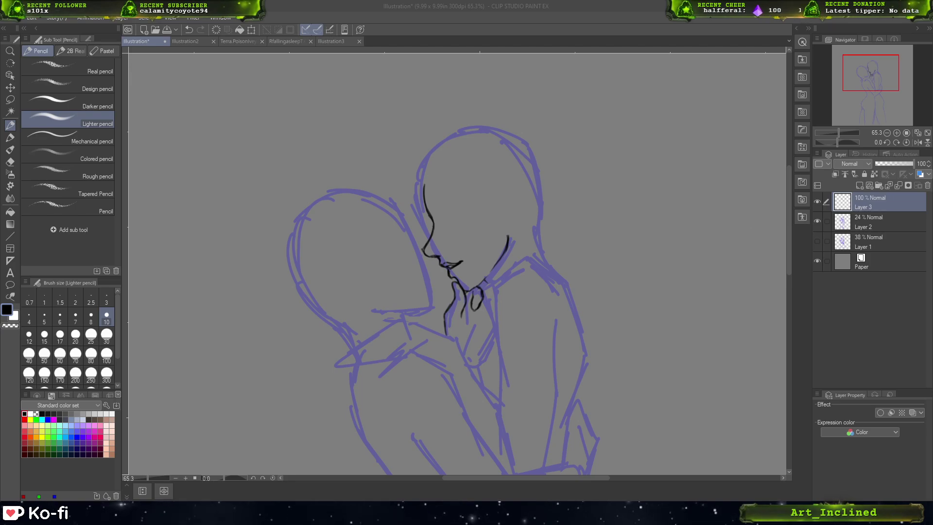
pyautogui.moveTo(471, 340); pyautogui.dragTo(505, 330)
pyautogui.hotkey('ctrl', 'z')
# - Draw the remaining curled fingers below the index finger at the chin, undoing and redrawing strokes until they fit
pyautogui.click(897, 133)
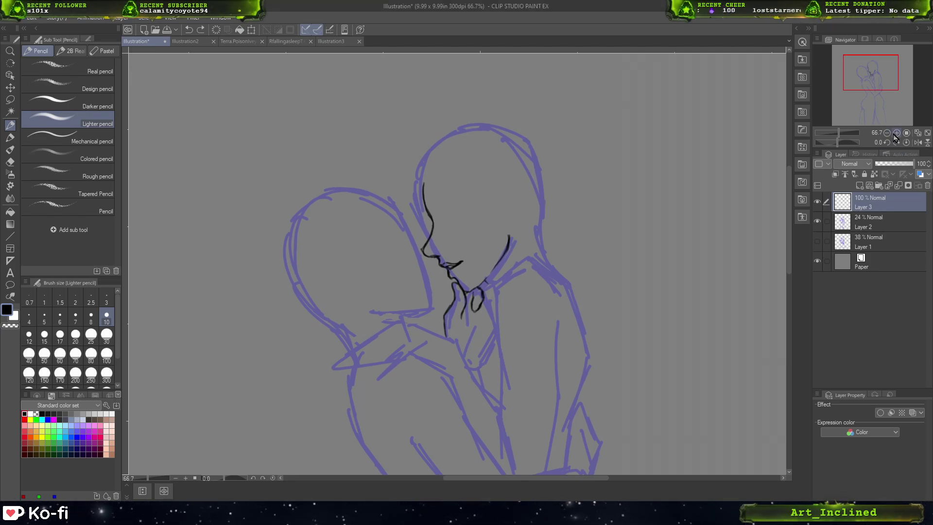
pyautogui.click(897, 133)
pyautogui.moveTo(870, 72); pyautogui.dragTo(871, 78)
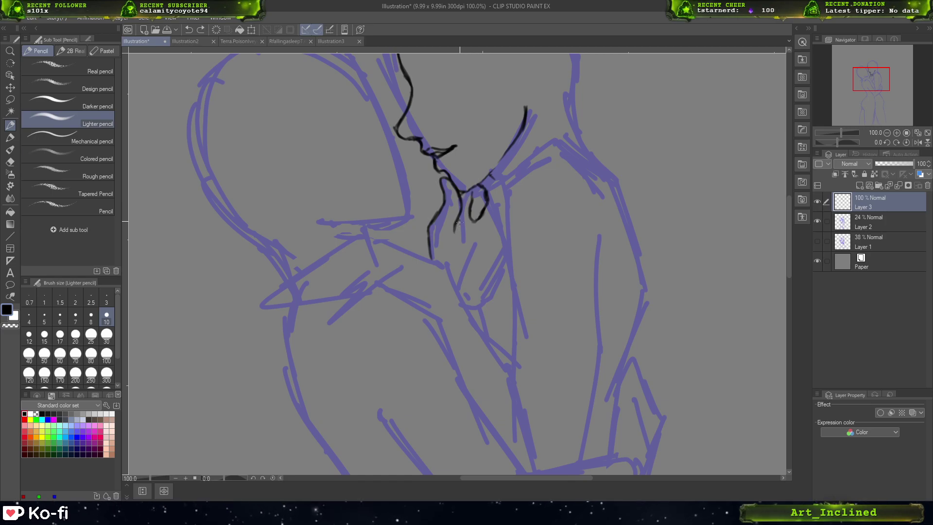
pyautogui.moveTo(460, 222); pyautogui.dragTo(462, 238)
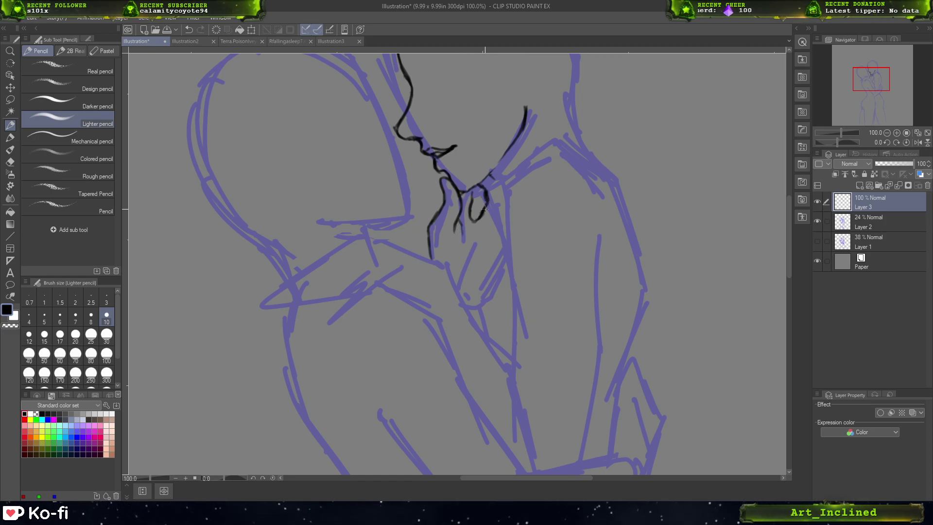
pyautogui.moveTo(476, 209); pyautogui.dragTo(496, 219)
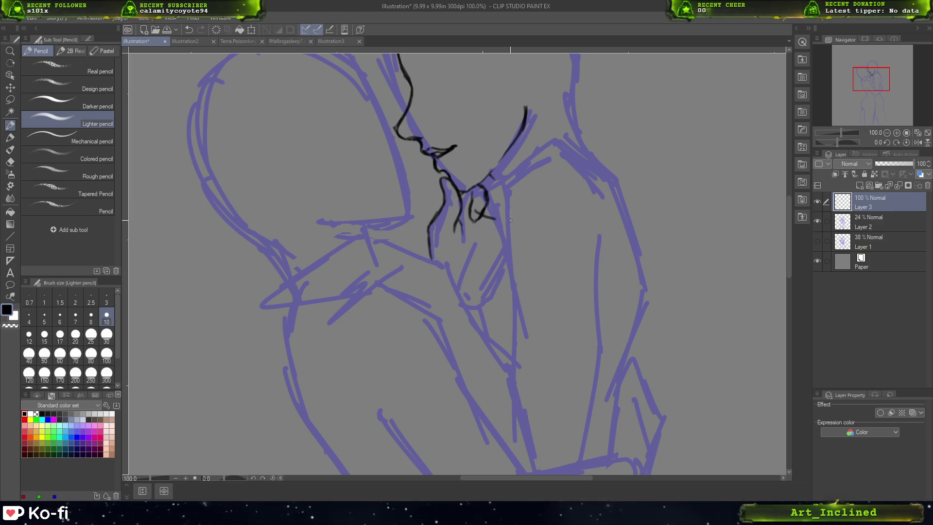
pyautogui.hotkey('ctrl', 'z')
pyautogui.moveTo(483, 214)
pyautogui.mouseDown()
pyautogui.moveTo(502, 208)
pyautogui.moveTo(484, 213)
pyautogui.moveTo(499, 230)
pyautogui.moveTo(468, 246)
pyautogui.mouseUp()
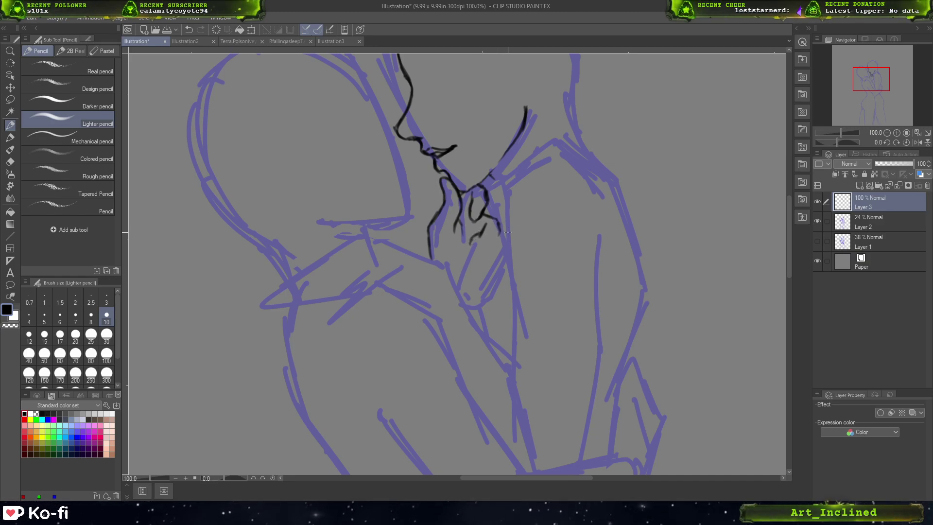
pyautogui.hotkey('ctrl', 'z')
pyautogui.hotkey('ctrl', 'z')
pyautogui.hotkey('ctrl', 'z')
pyautogui.hotkey('ctrl', 'z')
pyautogui.hotkey('ctrl', 'z')
pyautogui.hotkey('ctrl', 'z')
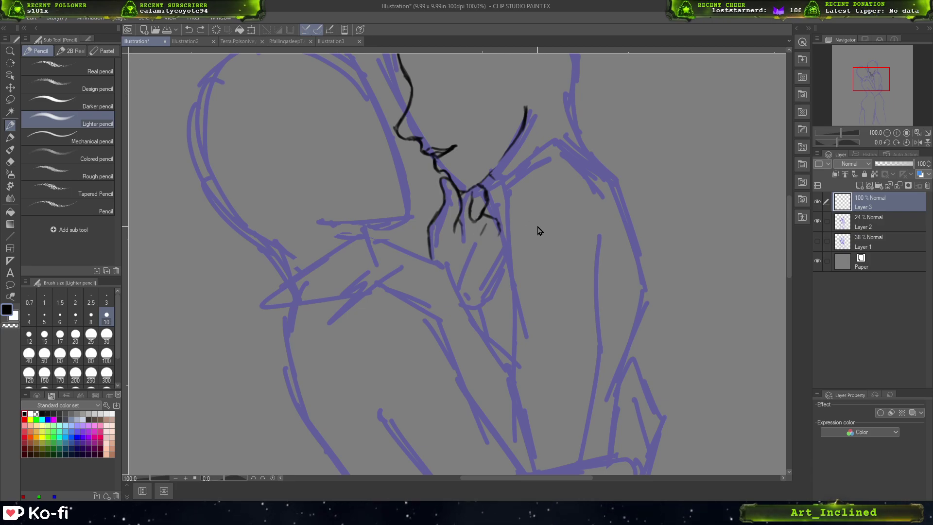
pyautogui.hotkey('ctrl', 'z')
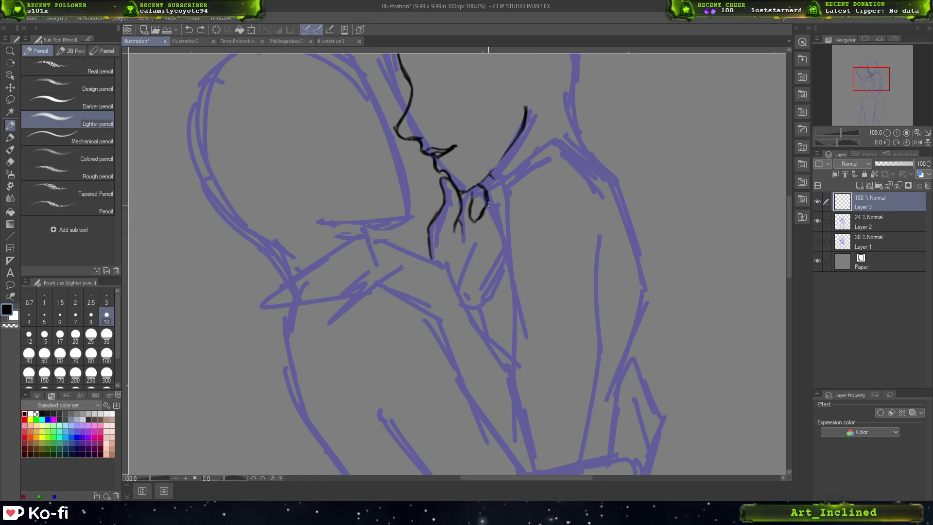
pyautogui.moveTo(487, 208)
pyautogui.mouseDown()
pyautogui.moveTo(496, 226)
pyautogui.moveTo(477, 237)
pyautogui.moveTo(501, 227)
pyautogui.moveTo(501, 239)
pyautogui.moveTo(485, 251)
pyautogui.moveTo(475, 240)
pyautogui.mouseUp()
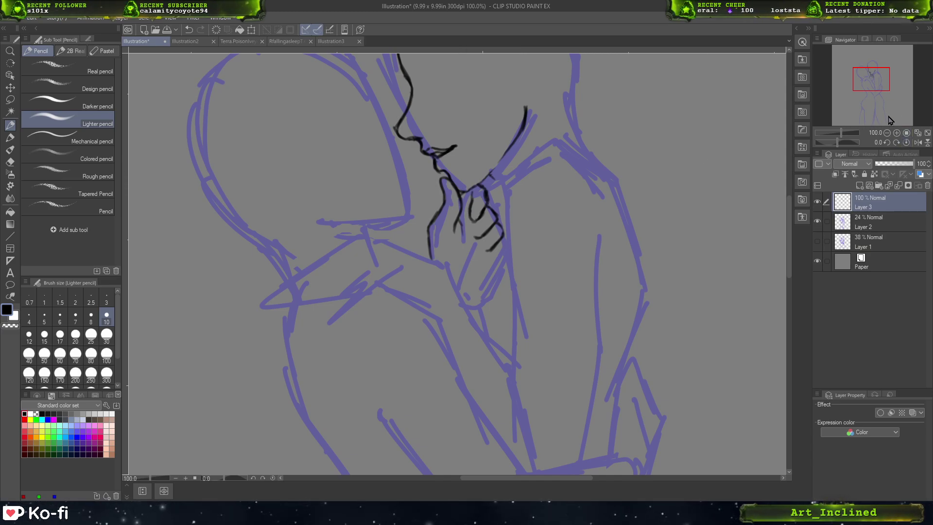
# - Rotate the canvas to 30 degrees with both heads in view
pyautogui.moveTo(880, 88); pyautogui.dragTo(879, 80)
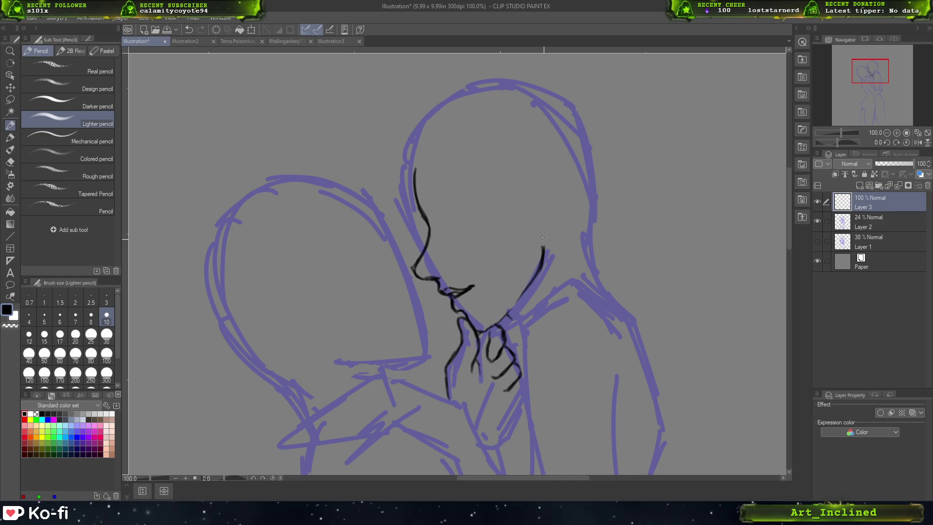
pyautogui.click(895, 143)
pyautogui.click(895, 143)
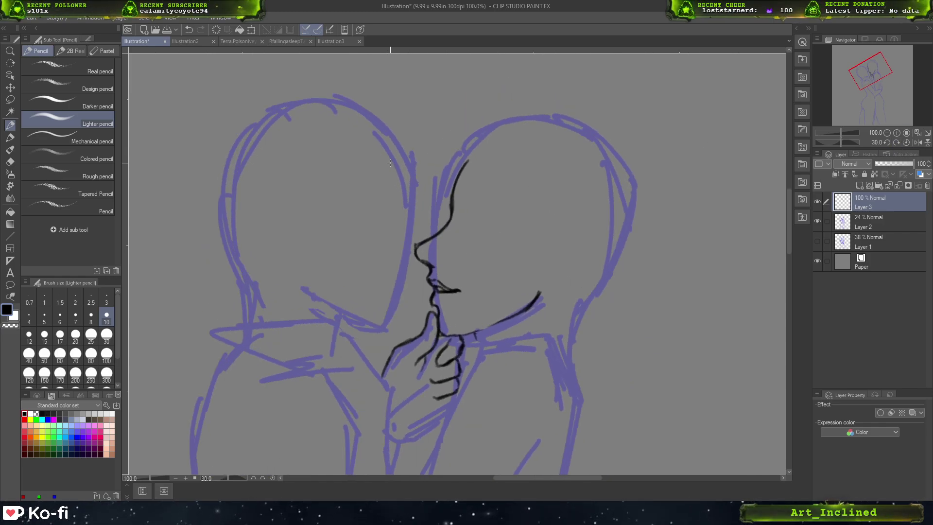
pyautogui.moveTo(391, 162); pyautogui.dragTo(400, 199)
pyautogui.hotkey('ctrl', 'z')
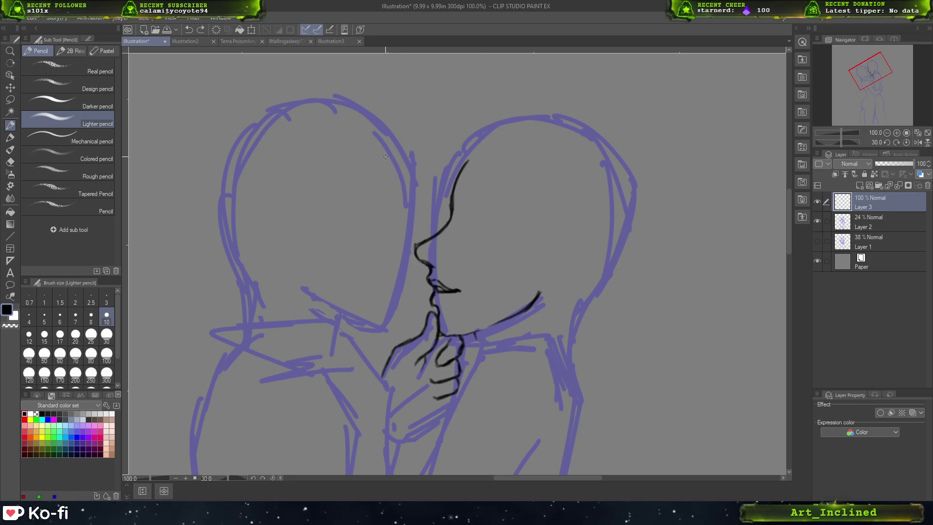
pyautogui.moveTo(390, 152)
pyautogui.mouseDown()
pyautogui.moveTo(399, 201)
pyautogui.moveTo(403, 177)
pyautogui.moveTo(398, 224)
pyautogui.mouseUp()
pyautogui.hotkey('ctrl', 'z')
pyautogui.hotkey('ctrl', 'z')
pyautogui.hotkey('ctrl', 'z')
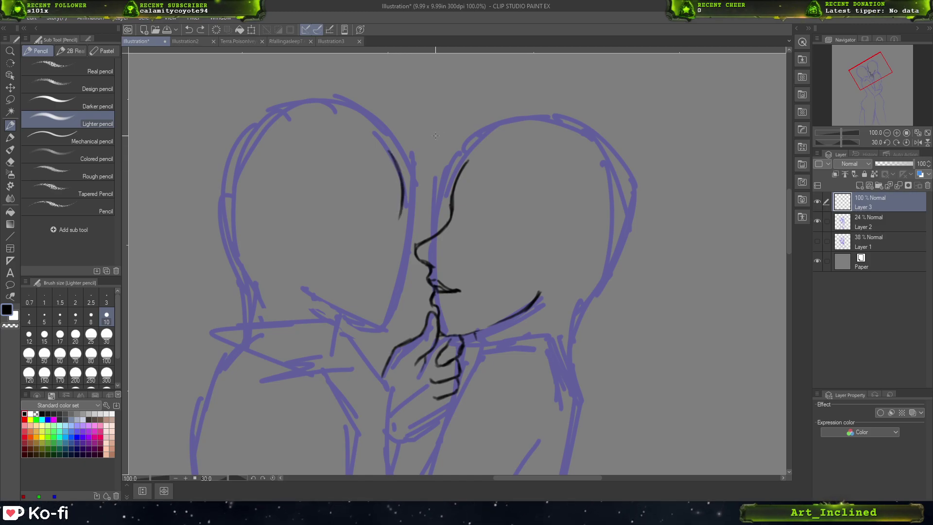
# - Draw the left figure's forehead, nose bridge and nose tip as one black profile line inside the sketched head
pyautogui.hotkey('ctrl', 'z')
pyautogui.hotkey('ctrl', 'z')
pyautogui.hotkey('ctrl', 'z')
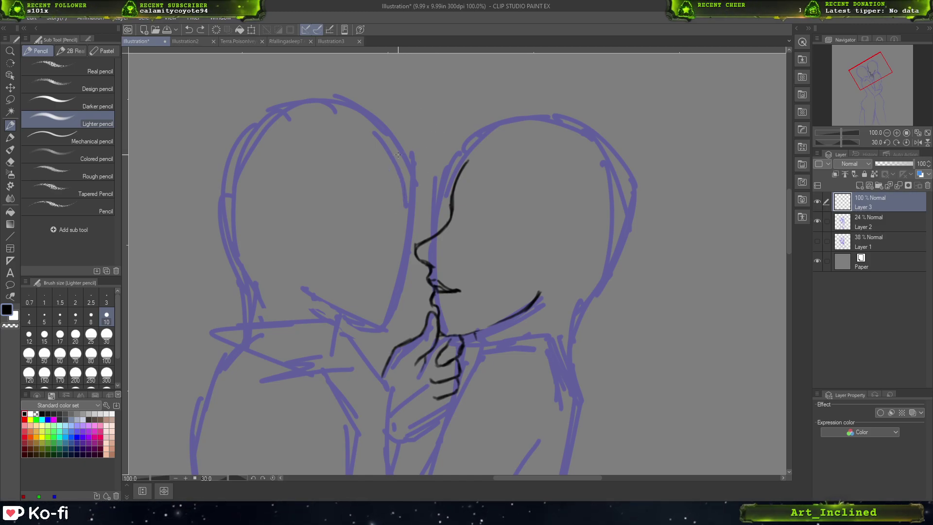
pyautogui.moveTo(381, 145)
pyautogui.mouseDown()
pyautogui.moveTo(391, 185)
pyautogui.moveTo(384, 231)
pyautogui.mouseUp()
pyautogui.hotkey('ctrl', 'z')
pyautogui.hotkey('ctrl', 'z')
pyautogui.hotkey('ctrl', 'z')
pyautogui.moveTo(392, 184)
pyautogui.mouseDown()
pyautogui.moveTo(384, 221)
pyautogui.moveTo(386, 213)
pyautogui.moveTo(385, 271)
pyautogui.mouseUp()
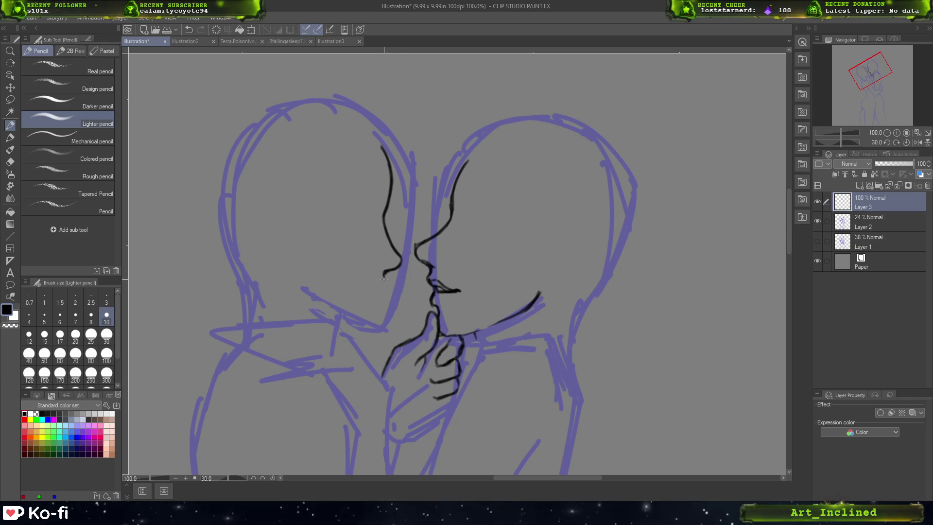
# - Draw the left figure's mouth line from under the nose back into the cheek, undoing and redrawing its end
pyautogui.moveTo(384, 279)
pyautogui.mouseDown()
pyautogui.moveTo(342, 278)
pyautogui.moveTo(359, 282)
pyautogui.mouseUp()
pyautogui.hotkey('ctrl', 'z')
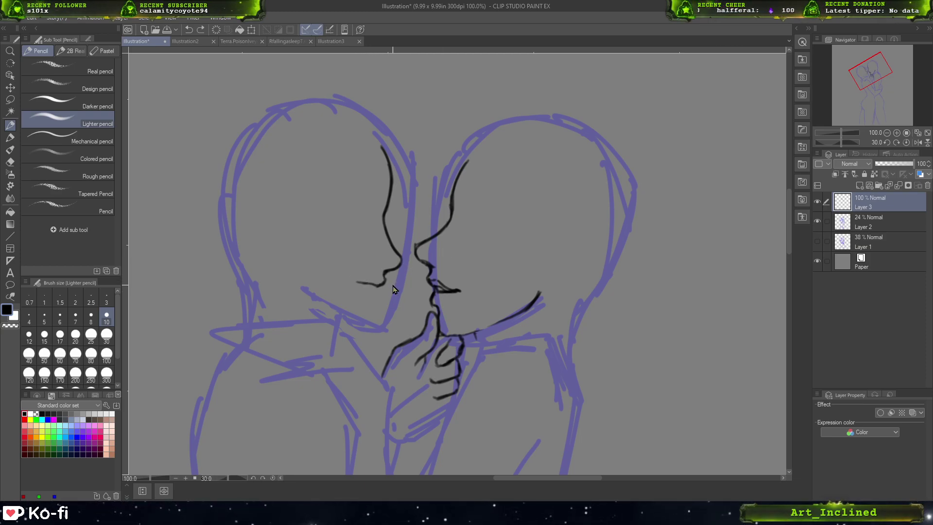
pyautogui.moveTo(351, 278); pyautogui.dragTo(371, 283)
pyautogui.hotkey('ctrl', 'z')
pyautogui.hotkey('ctrl', 'z')
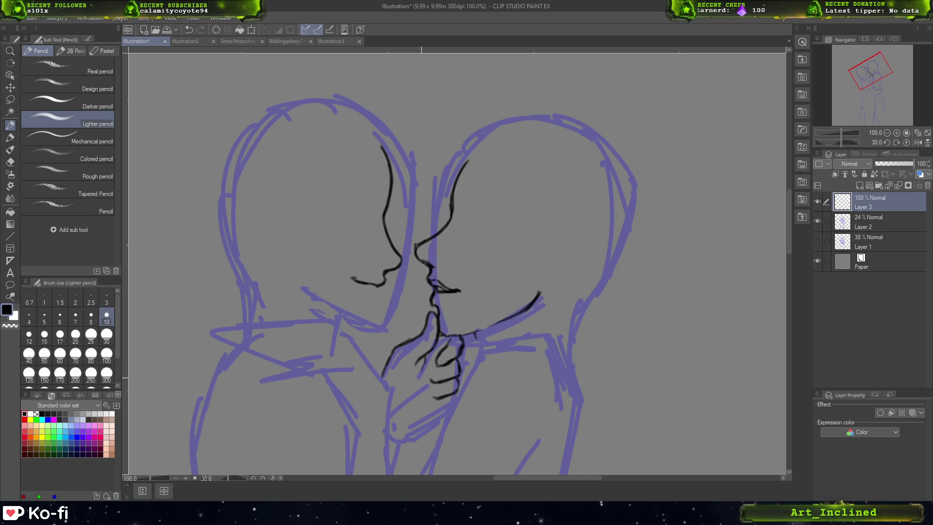
pyautogui.press('m')
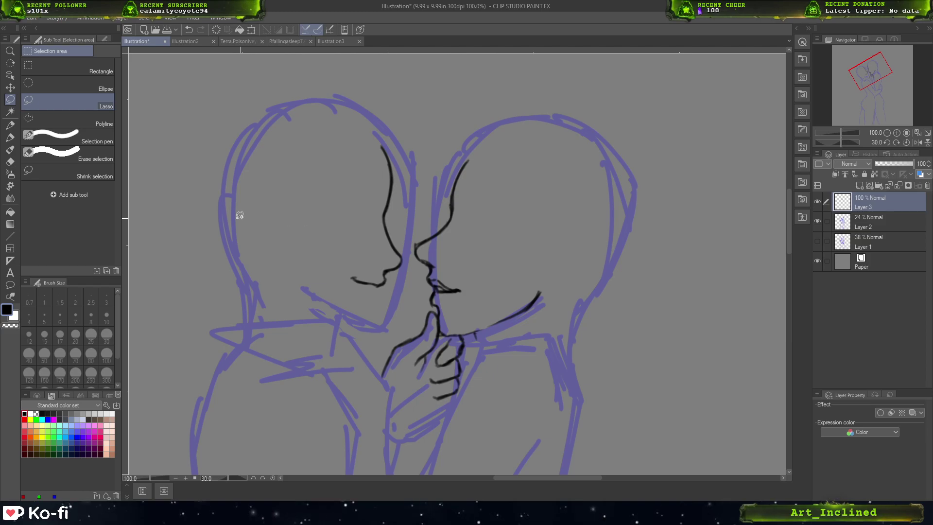
pyautogui.click(10, 138)
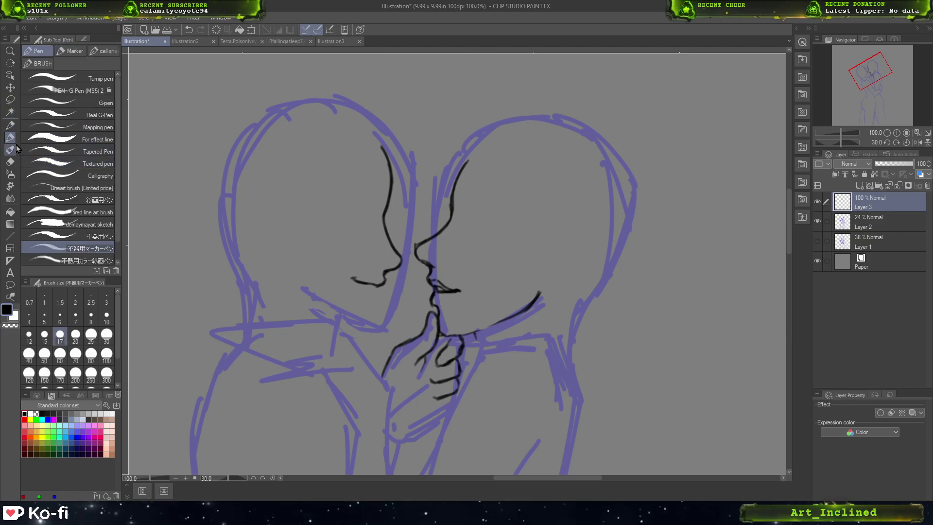
pyautogui.click(10, 125)
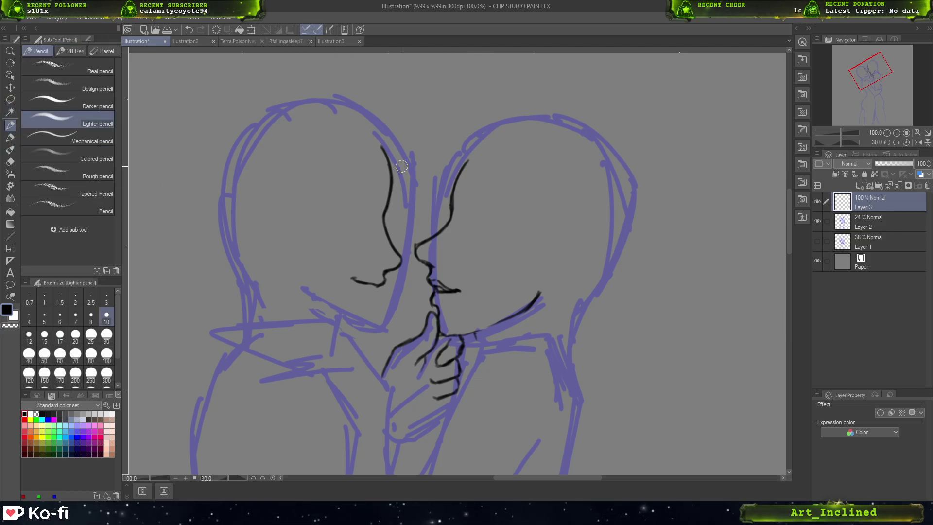
# - Remove the left figure's forehead and upper nose bridge line and redraw it with a softer curve
pyautogui.hotkey('ctrl', 'z')
pyautogui.hotkey('ctrl', 'z')
pyautogui.hotkey('ctrl', 'z')
pyautogui.hotkey('ctrl', 'z')
pyautogui.hotkey('ctrl', 'z')
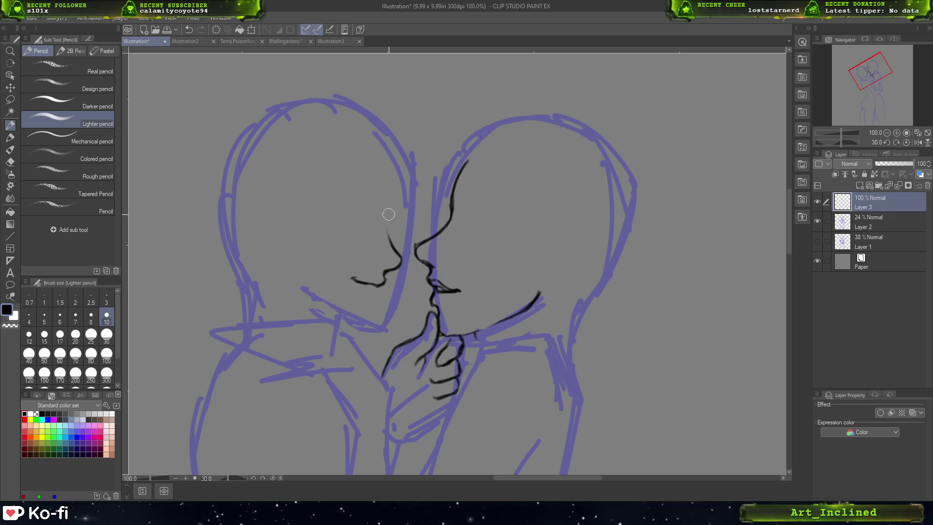
pyautogui.moveTo(402, 205); pyautogui.dragTo(432, 195)
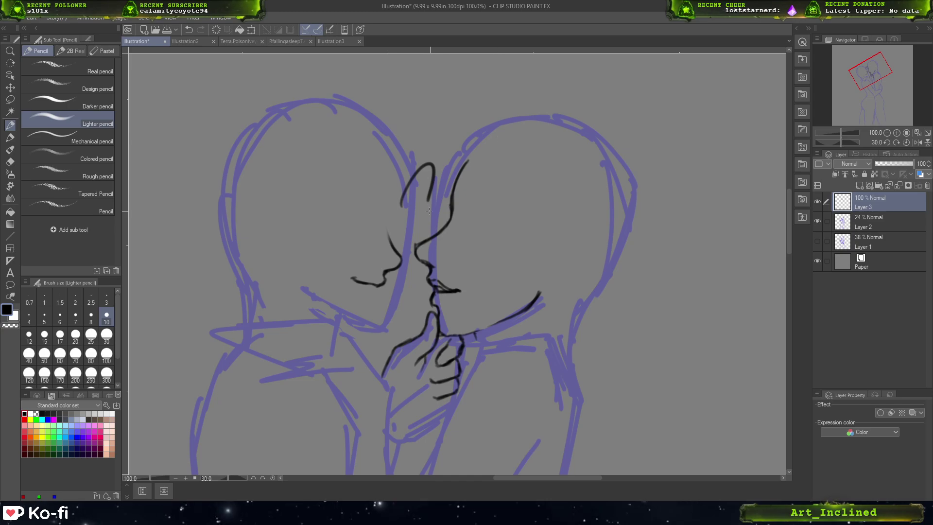
pyautogui.hotkey('ctrl', 'z')
pyautogui.moveTo(385, 222)
pyautogui.mouseDown()
pyautogui.moveTo(389, 235)
pyautogui.moveTo(385, 214)
pyautogui.mouseUp()
pyautogui.moveTo(390, 204)
pyautogui.mouseDown()
pyautogui.moveTo(389, 159)
pyautogui.moveTo(390, 197)
pyautogui.mouseUp()
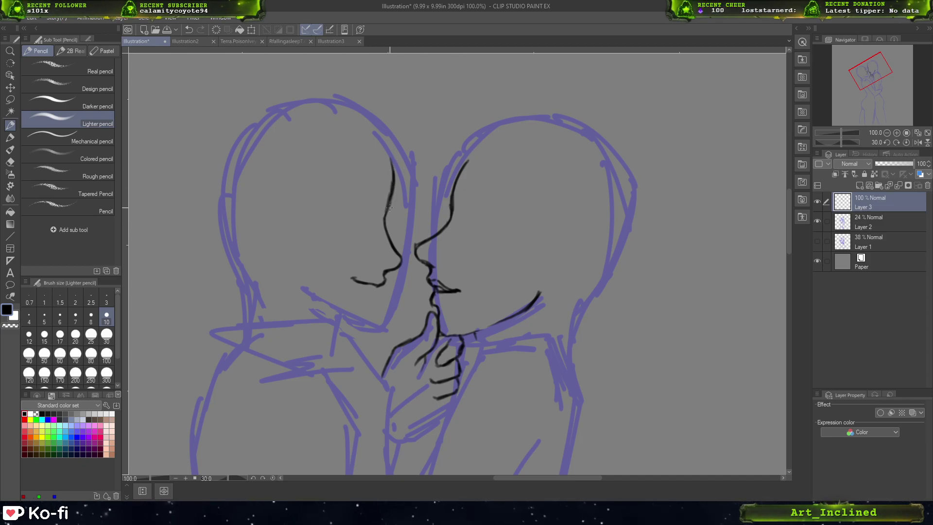
# - Lasso the left figure's profile lines, move them until the nose tip meets the right figure's nose, and deselect
pyautogui.press('m')
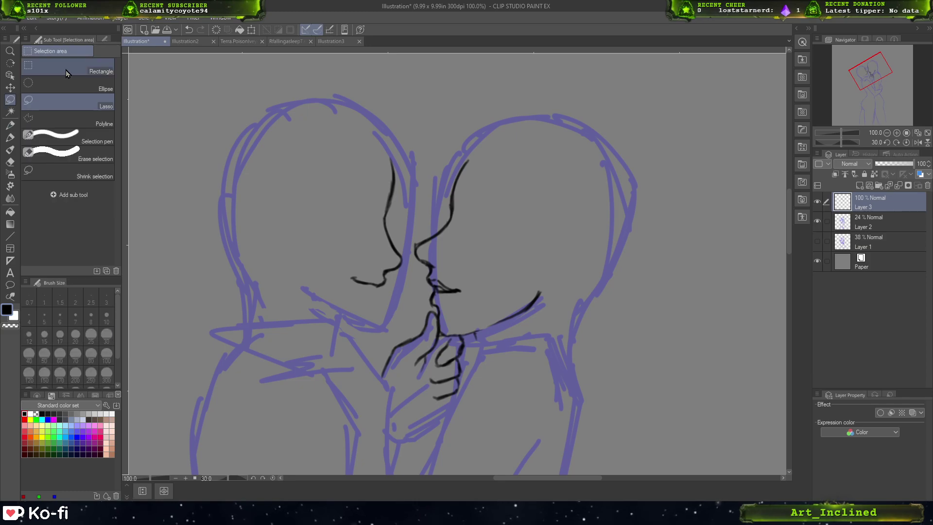
pyautogui.moveTo(414, 192)
pyautogui.mouseDown()
pyautogui.moveTo(363, 159)
pyautogui.moveTo(349, 306)
pyautogui.moveTo(405, 284)
pyautogui.moveTo(411, 257)
pyautogui.moveTo(411, 190)
pyautogui.mouseUp()
pyautogui.click(10, 86)
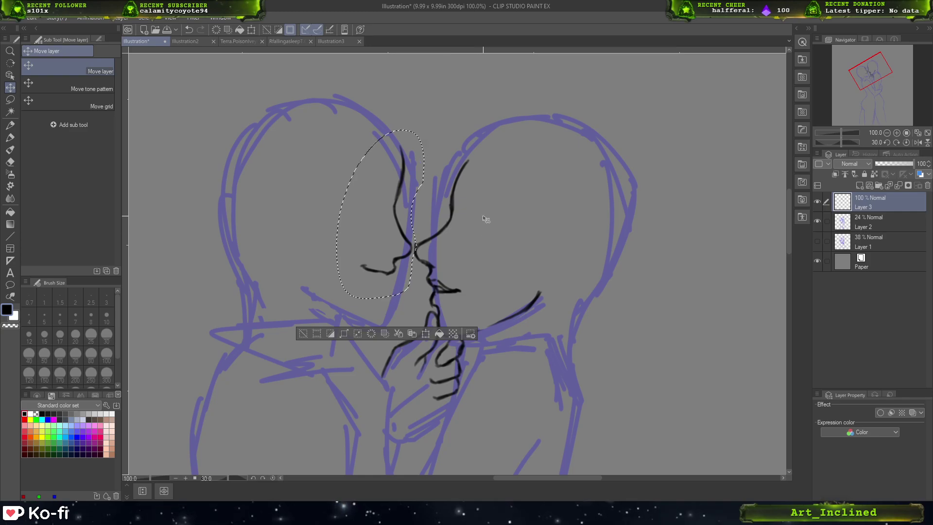
pyautogui.hotkey('ctrl', 'd')
# - Draw the left figure's lower lip and chin with the Lighter pencil, down to the sketched jaw
pyautogui.click(10, 127)
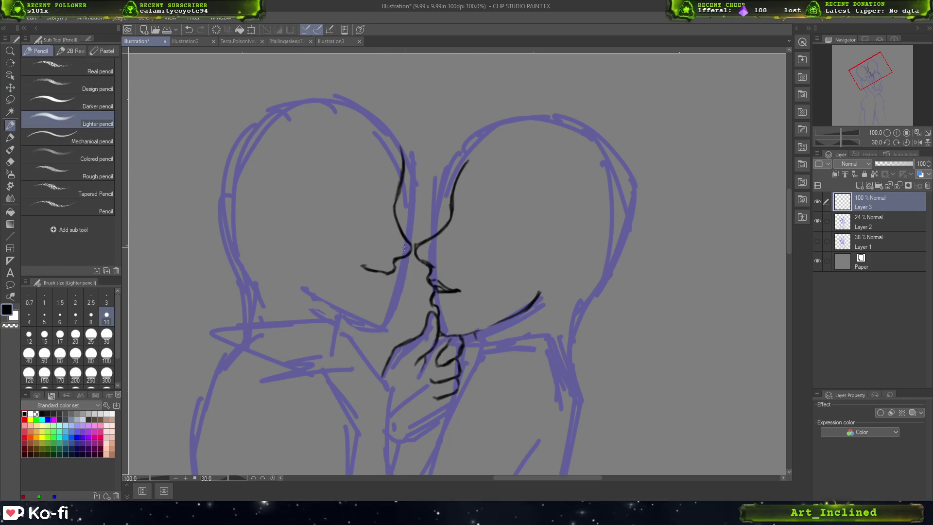
pyautogui.moveTo(369, 272)
pyautogui.mouseDown()
pyautogui.moveTo(374, 280)
pyautogui.moveTo(396, 271)
pyautogui.moveTo(367, 322)
pyautogui.mouseUp()
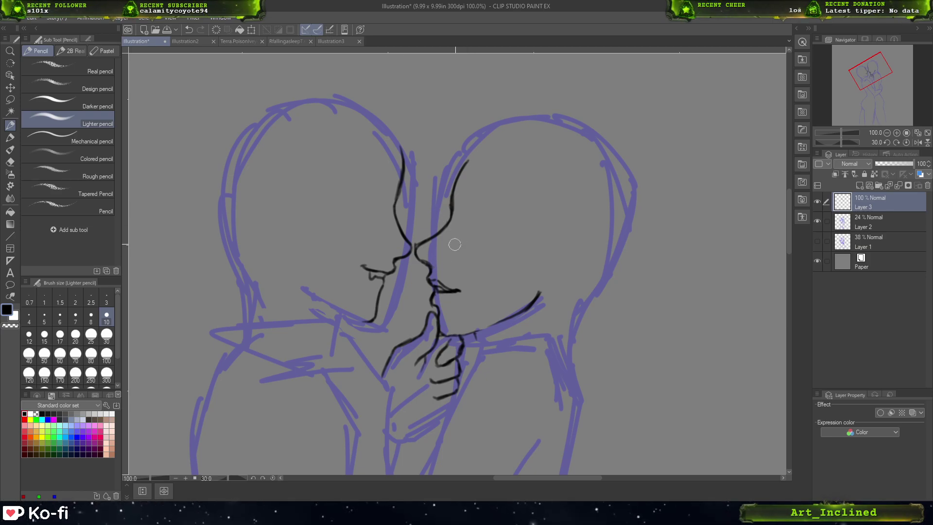
# - Draw a short nostril line on each figure's nose, undoing the strokes that do not fit
pyautogui.moveTo(499, 246); pyautogui.dragTo(484, 269)
pyautogui.hotkey('ctrl', 'z')
pyautogui.moveTo(425, 260); pyautogui.dragTo(443, 266)
pyautogui.hotkey('ctrl', 'z')
pyautogui.hotkey('ctrl', 'z')
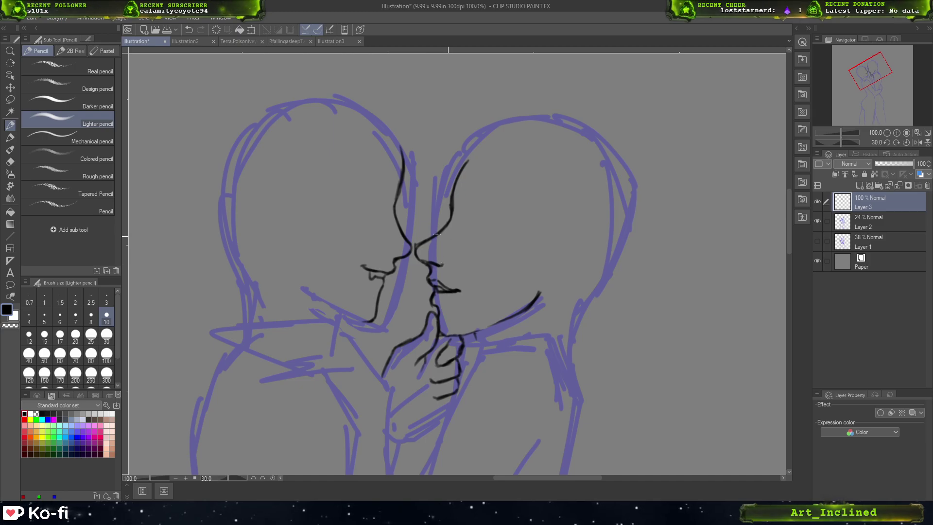
pyautogui.moveTo(395, 253); pyautogui.dragTo(387, 253)
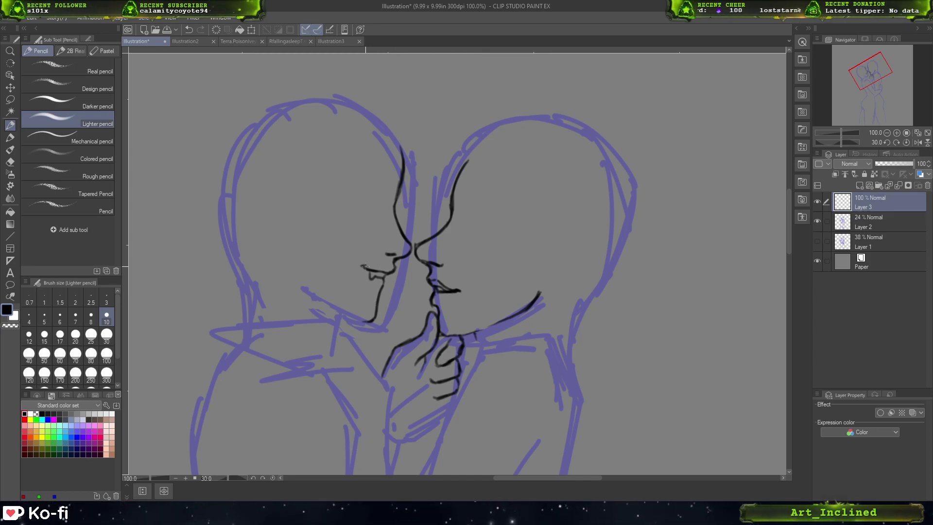
# - Refine the left figure's lips with short strokes around the mouth line, undoing the unwanted ones
pyautogui.moveTo(362, 267)
pyautogui.mouseDown()
pyautogui.moveTo(391, 268)
pyautogui.moveTo(377, 282)
pyautogui.mouseUp()
pyautogui.hotkey('ctrl', 'z')
pyautogui.hotkey('ctrl', 'z')
pyautogui.hotkey('ctrl', 'z')
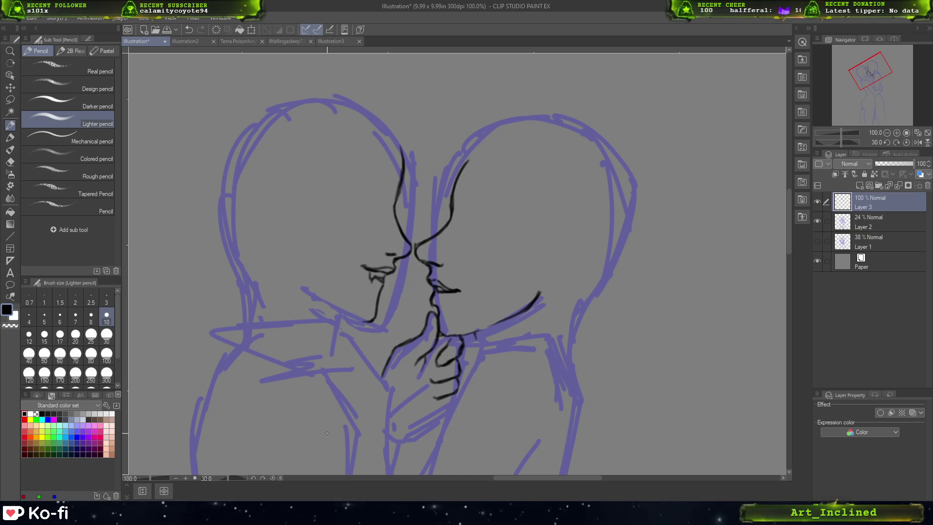
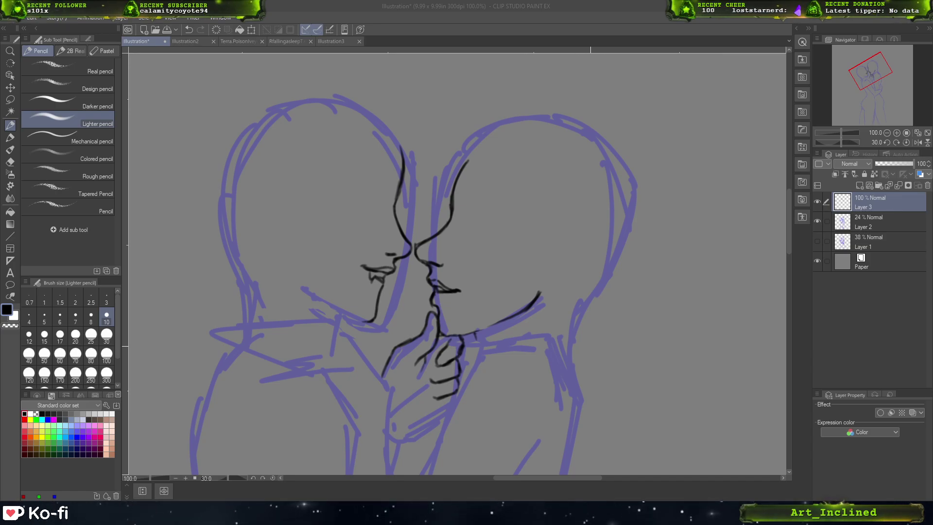
# - Redraw the right figure's nose bridge down to the tip and touch up the contact point between both noses with the Soft eraser
pyautogui.moveTo(590, 346); pyautogui.dragTo(560, 365)
pyautogui.hotkey('ctrl', 'z')
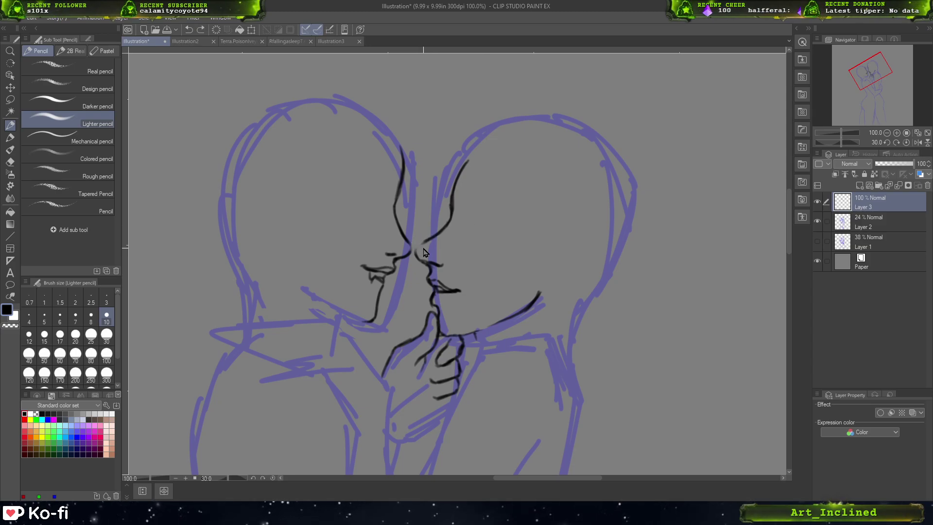
pyautogui.moveTo(417, 244); pyautogui.dragTo(451, 218)
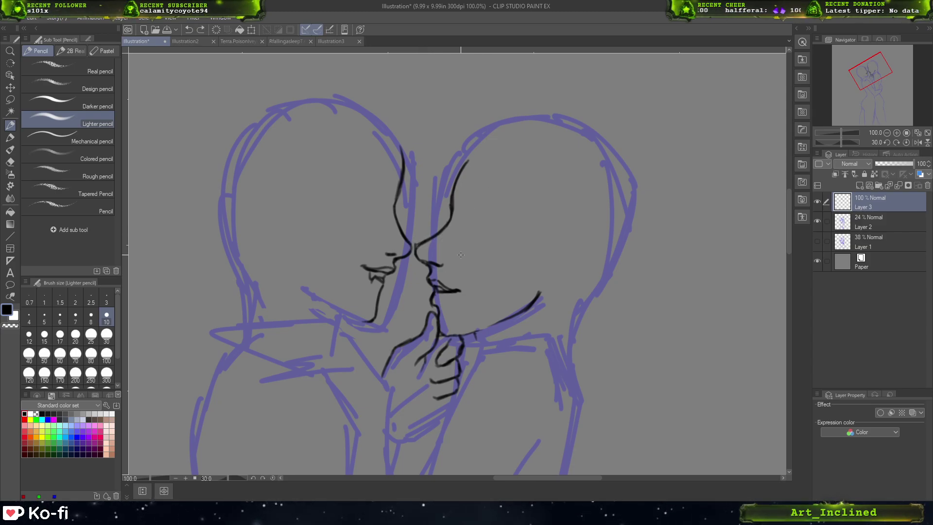
pyautogui.press('e')
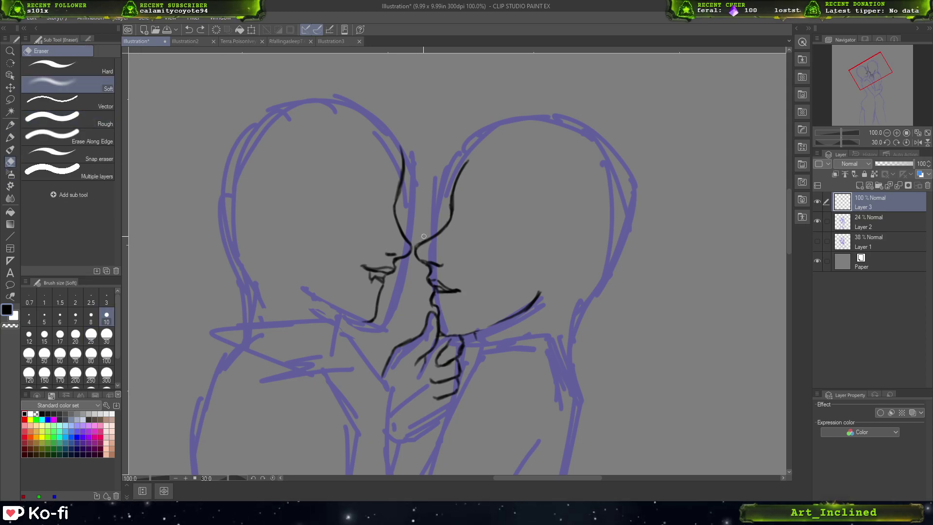
pyautogui.click(413, 251)
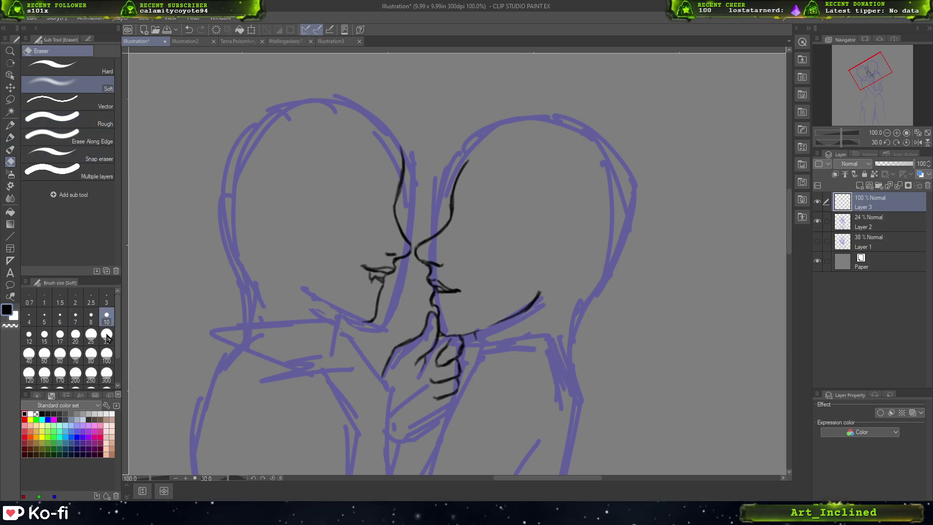
pyautogui.click(91, 335)
pyautogui.click(9, 125)
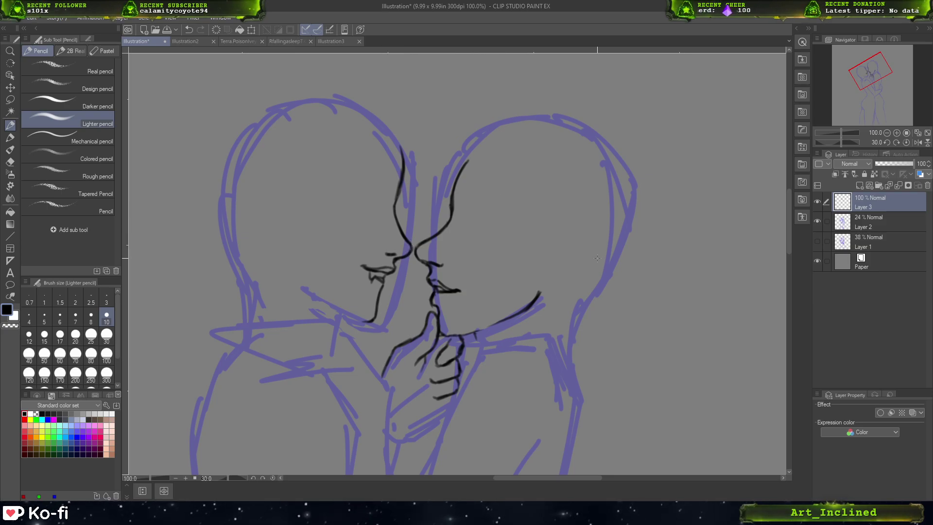
# - Refine the right figure's lower lip with short Lighter pencil strokes at the mouth corner, undoing the ones that do not fit
pyautogui.click(906, 143)
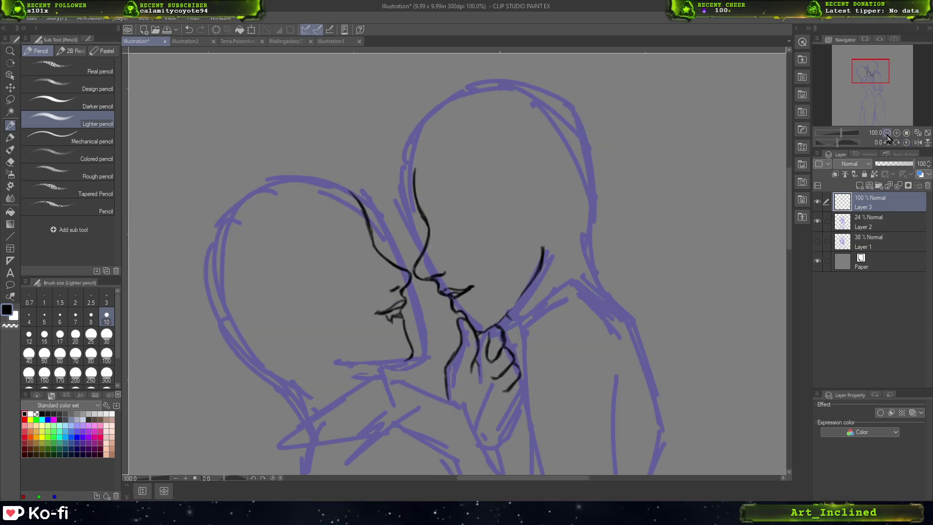
pyautogui.click(887, 133)
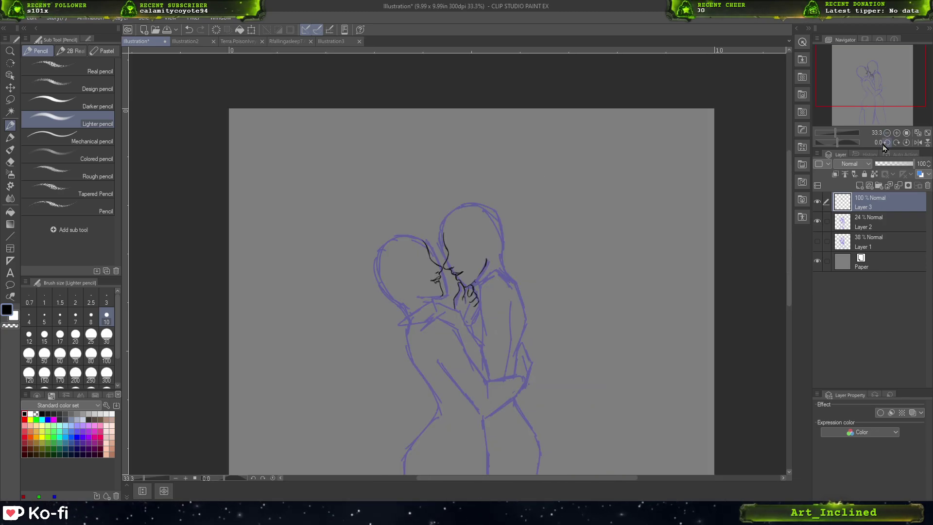
pyautogui.click(897, 134)
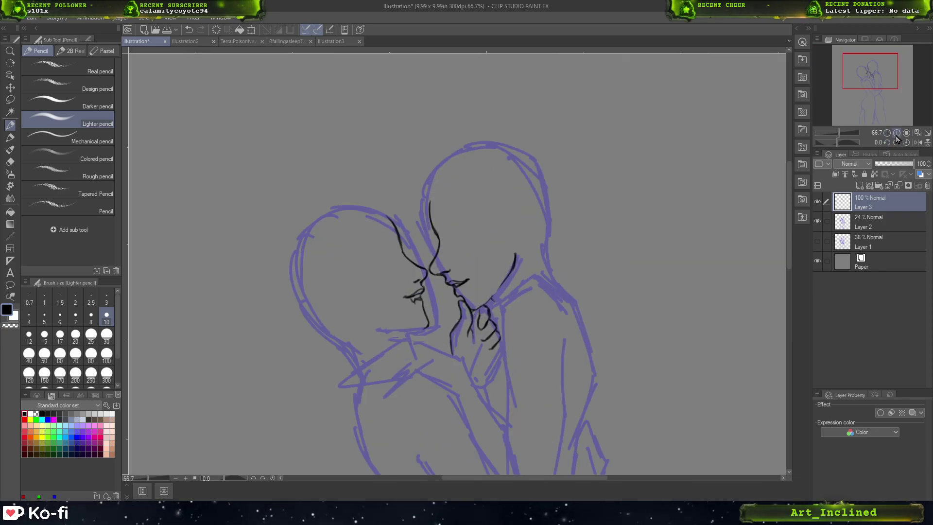
pyautogui.moveTo(557, 338); pyautogui.dragTo(601, 376)
pyautogui.hotkey('ctrl', 'z')
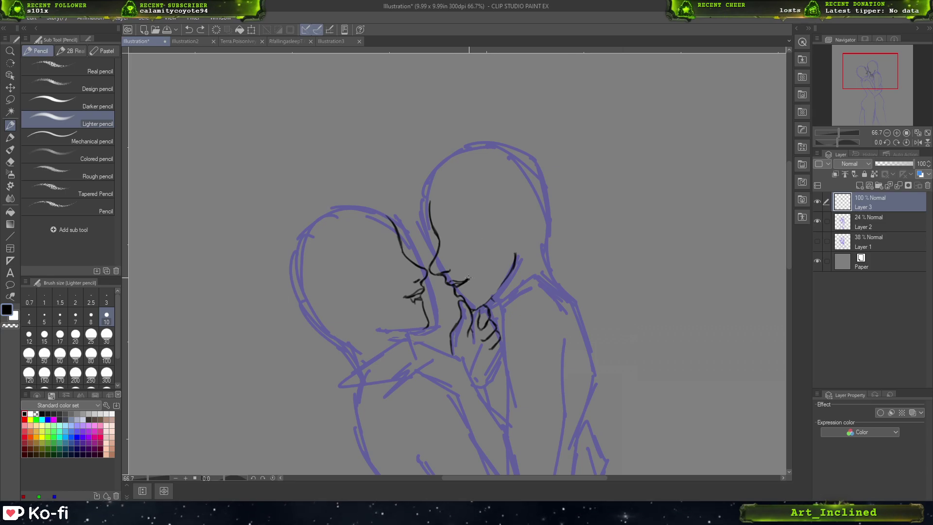
pyautogui.click(897, 132)
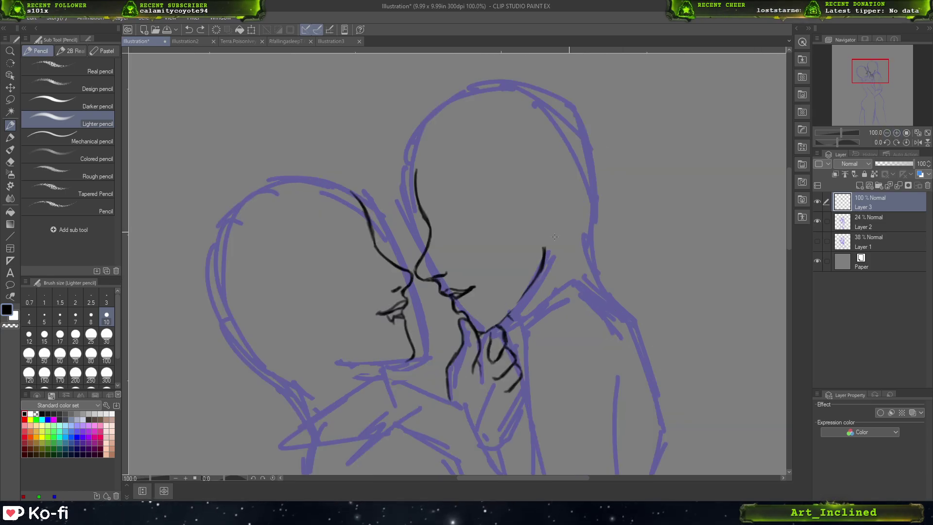
pyautogui.moveTo(455, 298); pyautogui.dragTo(472, 288)
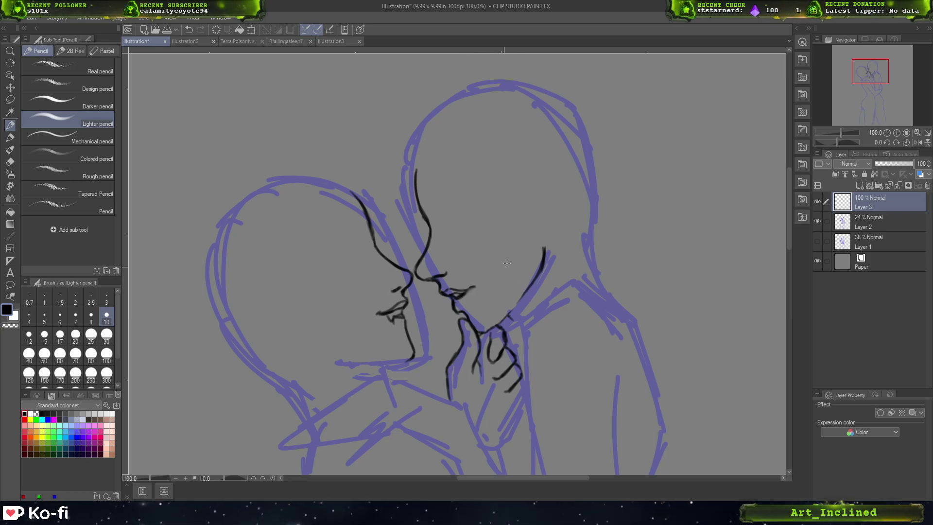
pyautogui.hotkey('ctrl', 'z')
pyautogui.moveTo(475, 286); pyautogui.dragTo(461, 294)
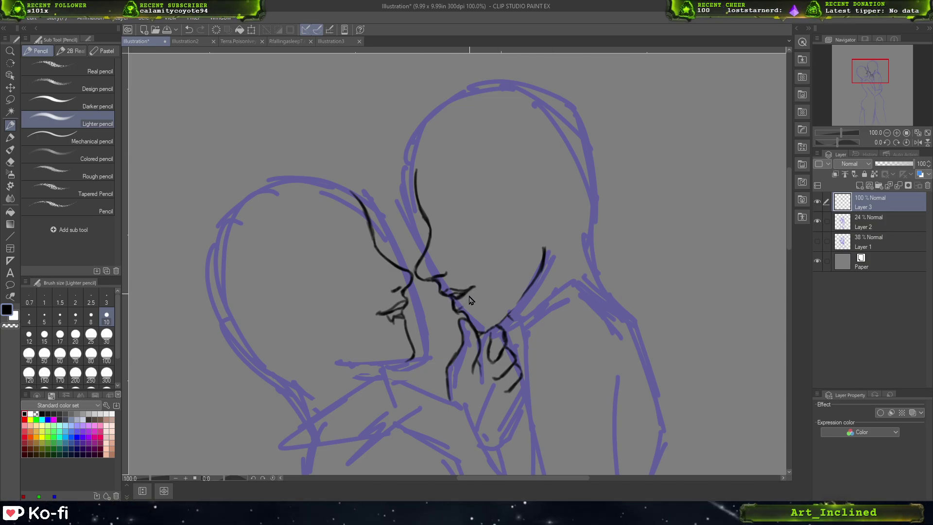
pyautogui.moveTo(473, 288); pyautogui.dragTo(462, 307)
pyautogui.hotkey('ctrl', 'z')
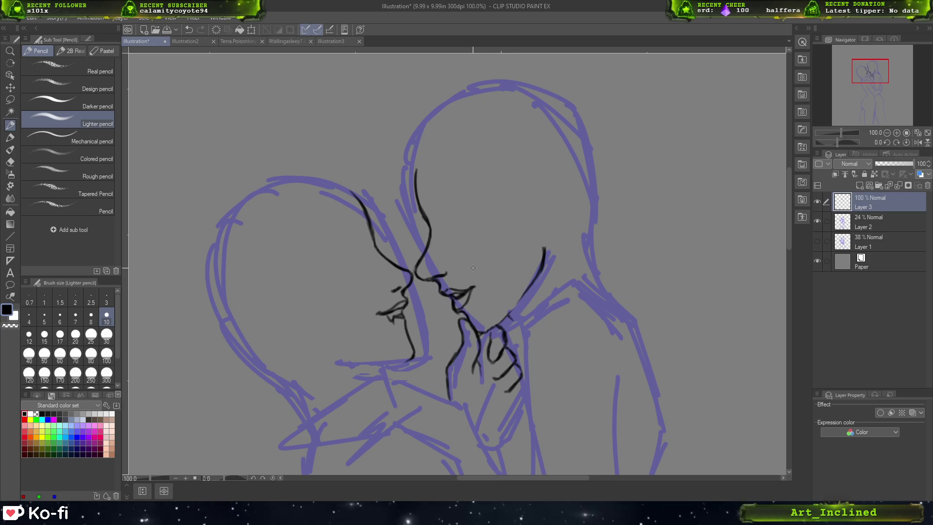
pyautogui.hotkey('ctrl', 'z')
# - Add a faint cheek crease beside the right figure's mouth and an angled smile crease beside the left figure's mouth
pyautogui.moveTo(477, 271); pyautogui.dragTo(489, 275)
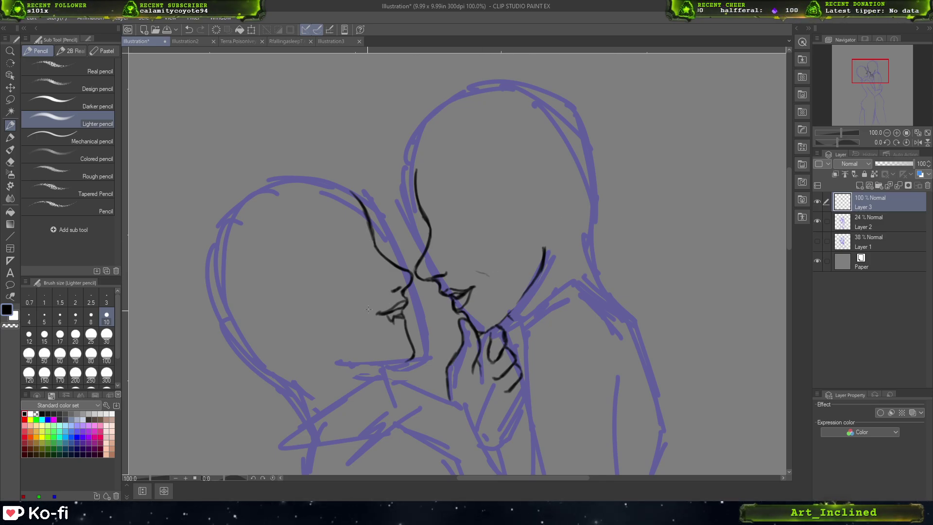
pyautogui.hotkey('ctrl', 'z')
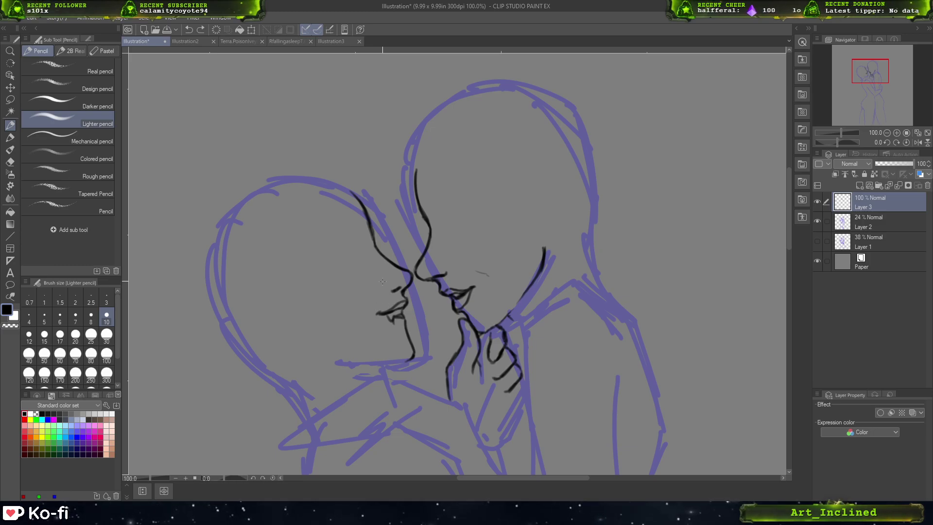
pyautogui.moveTo(372, 304)
pyautogui.mouseDown()
pyautogui.moveTo(363, 315)
pyautogui.moveTo(371, 331)
pyautogui.moveTo(375, 298)
pyautogui.mouseUp()
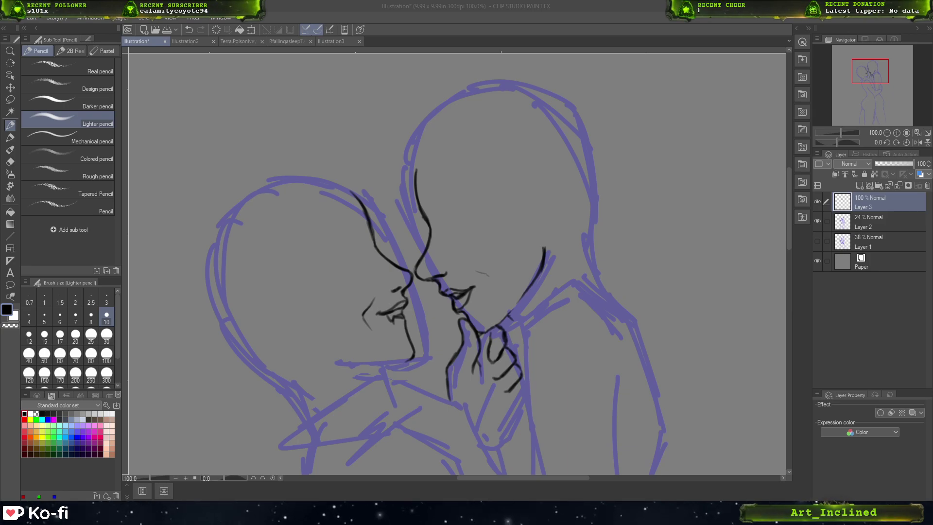
pyautogui.moveTo(573, 373); pyautogui.dragTo(634, 355)
pyautogui.hotkey('ctrl', 'z')
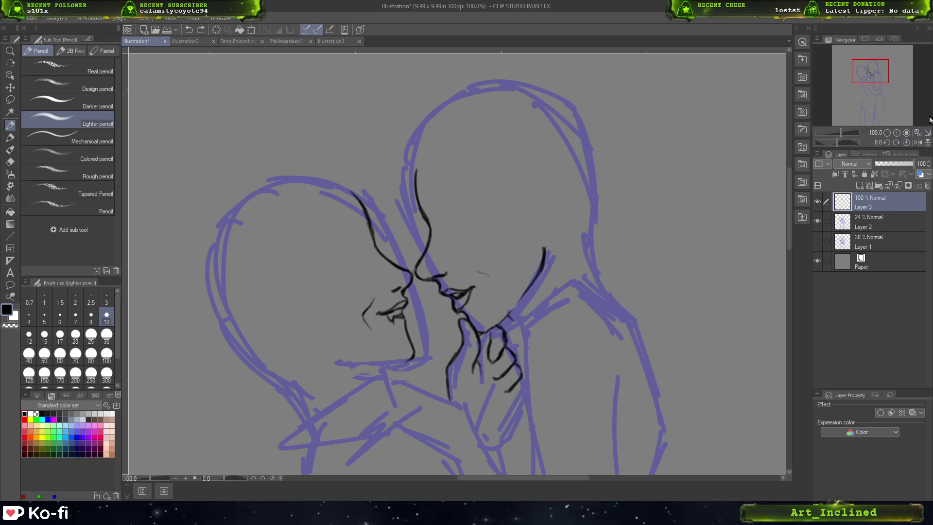
# - Mirror the canvas view horizontally and redraw the right-hand figure's forehead line from the nose bridge up to the head outline, undoing unwanted strokes
pyautogui.click(888, 133)
pyautogui.click(888, 133)
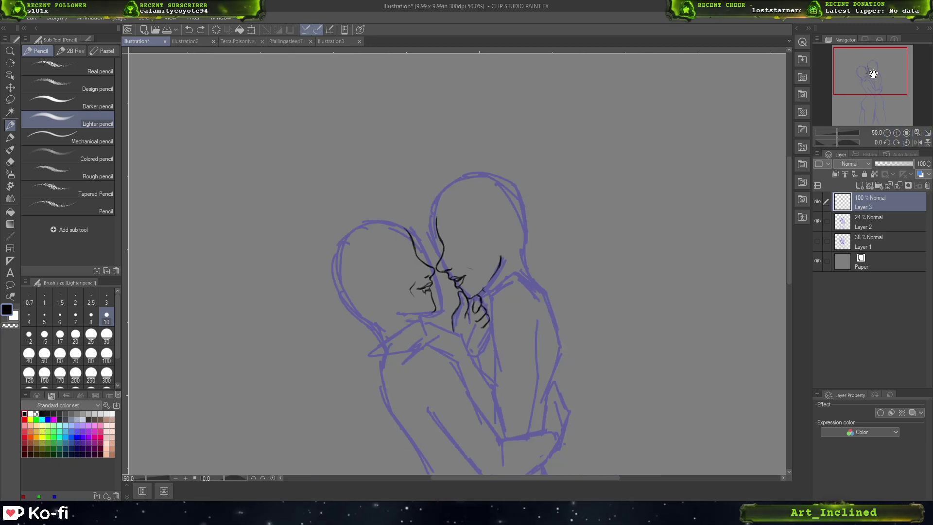
pyautogui.moveTo(874, 73)
pyautogui.mouseDown()
pyautogui.moveTo(888, 77)
pyautogui.moveTo(879, 77)
pyautogui.mouseUp()
pyautogui.click(897, 133)
pyautogui.click(897, 134)
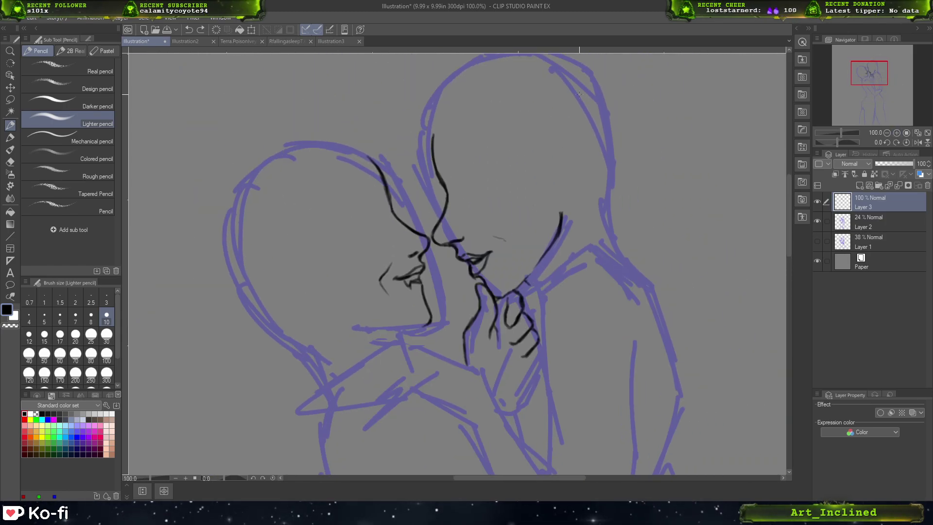
pyautogui.click(896, 143)
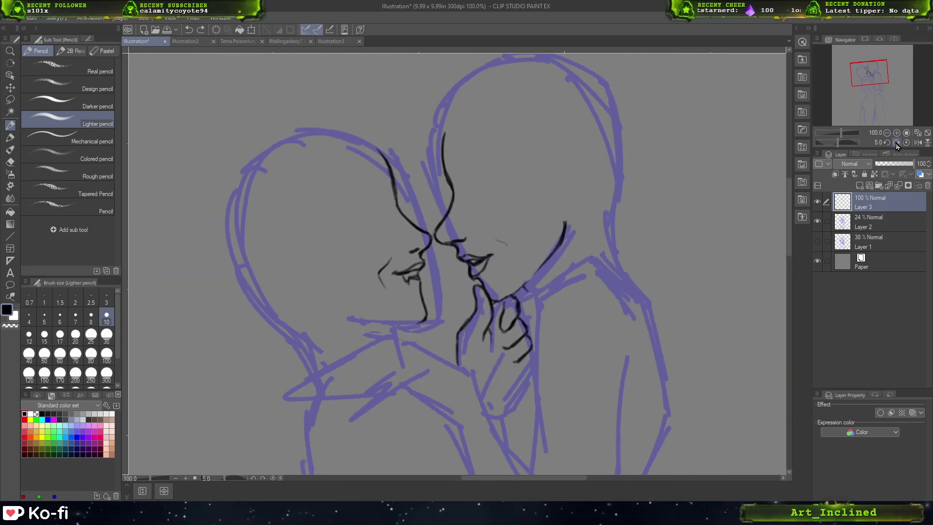
pyautogui.click(918, 143)
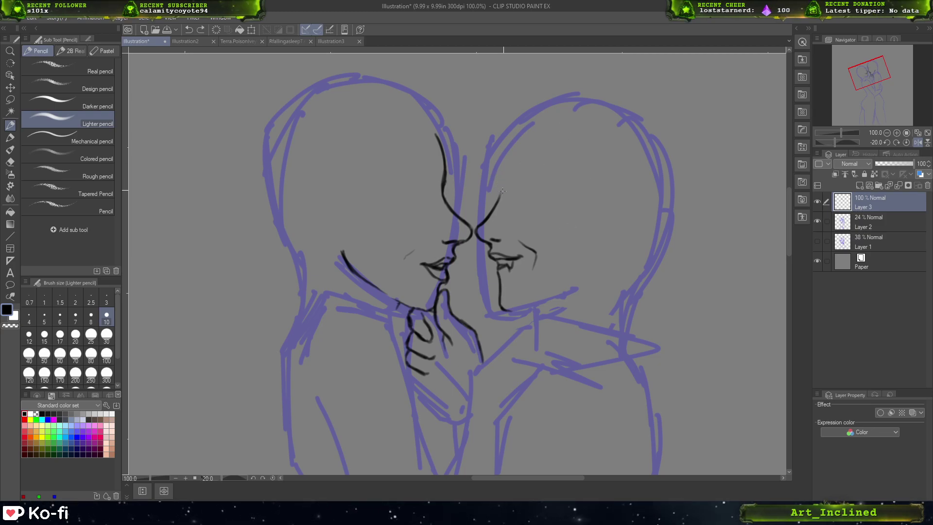
pyautogui.moveTo(505, 196)
pyautogui.mouseDown()
pyautogui.moveTo(485, 223)
pyautogui.moveTo(503, 196)
pyautogui.moveTo(501, 168)
pyautogui.moveTo(503, 182)
pyautogui.mouseUp()
pyautogui.hotkey('ctrl', 'z')
pyautogui.hotkey('ctrl', 'z')
pyautogui.hotkey('ctrl', 'z')
pyautogui.hotkey('ctrl', 'z')
pyautogui.moveTo(504, 176)
pyautogui.mouseDown()
pyautogui.moveTo(517, 137)
pyautogui.moveTo(500, 193)
pyautogui.mouseUp()
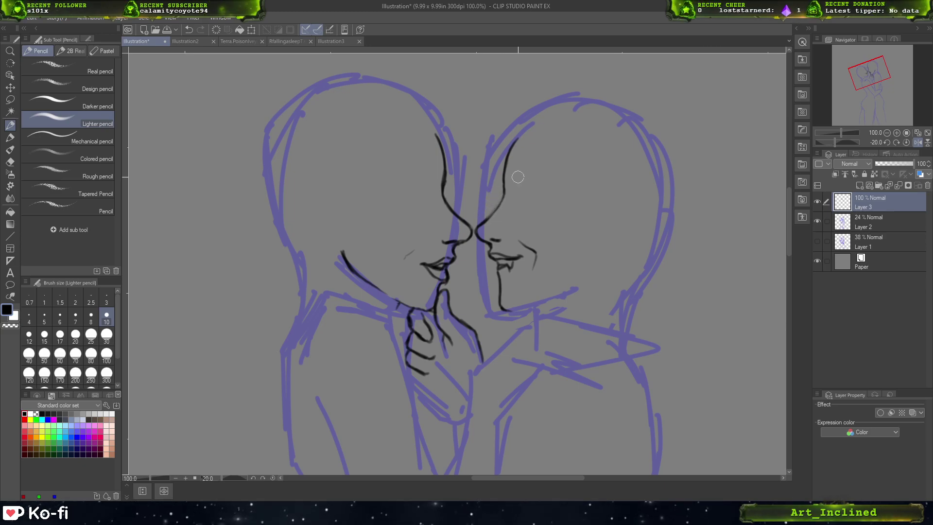
pyautogui.moveTo(547, 220); pyautogui.dragTo(592, 189)
pyautogui.hotkey('ctrl', 'z')
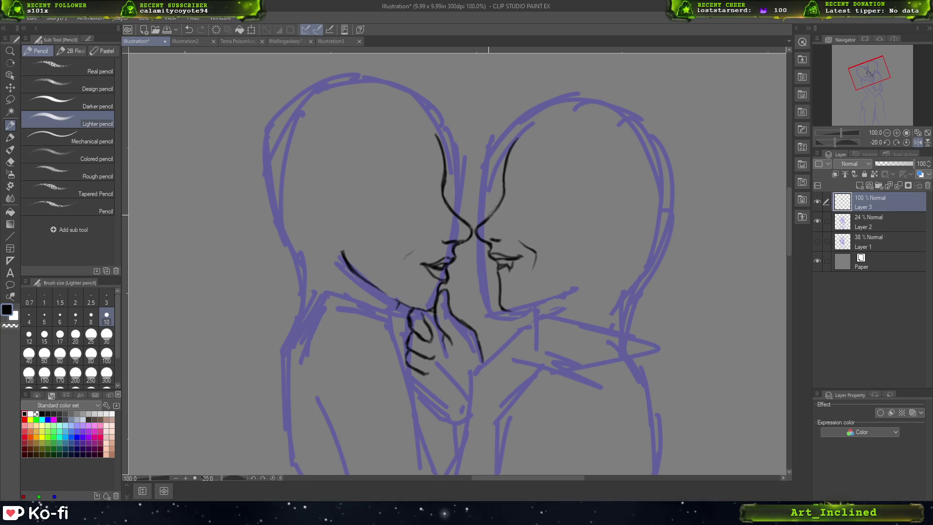
pyautogui.moveTo(500, 202); pyautogui.dragTo(487, 217)
pyautogui.hotkey('ctrl', 'z')
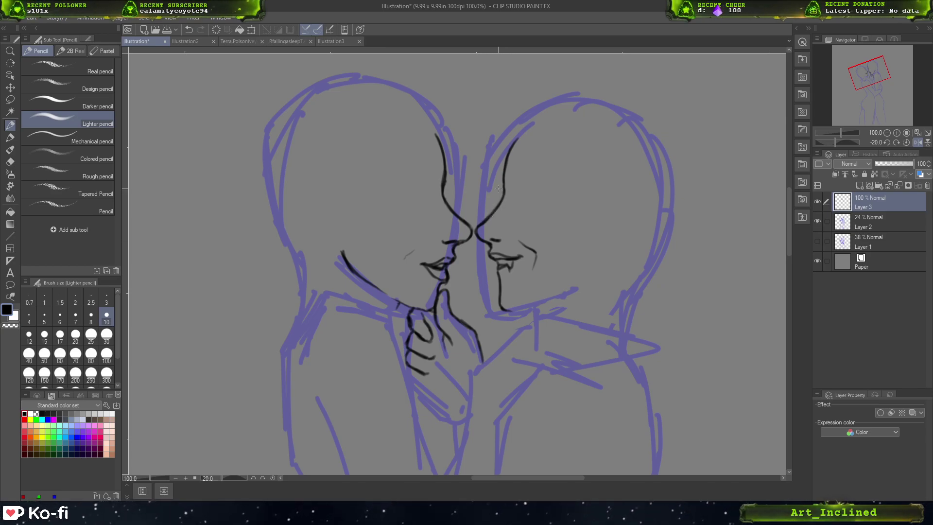
# - Draw the right-hand figure's curved jawline from the chin toward the ear and extend the left-hand figure's jawline upward
pyautogui.moveTo(503, 309)
pyautogui.mouseDown()
pyautogui.moveTo(582, 282)
pyautogui.moveTo(603, 258)
pyautogui.mouseUp()
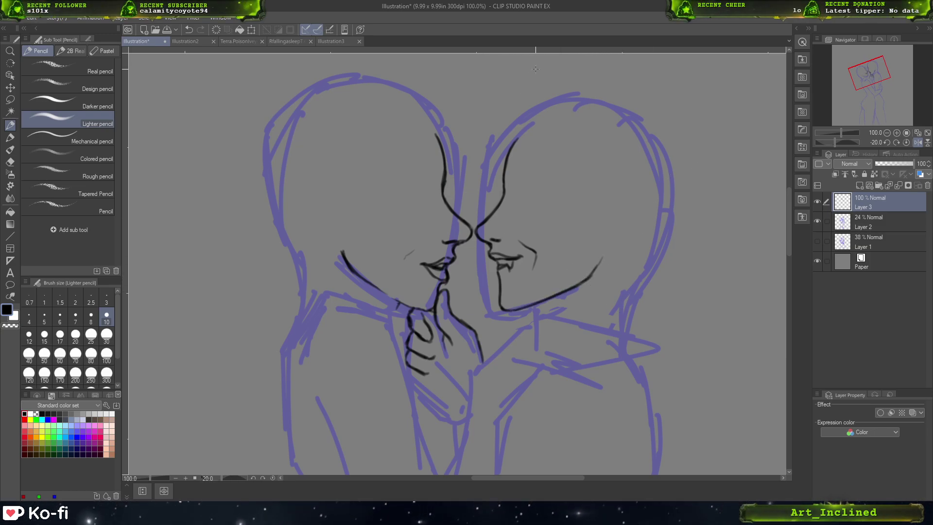
pyautogui.moveTo(579, 285)
pyautogui.mouseDown()
pyautogui.moveTo(603, 258)
pyautogui.moveTo(561, 293)
pyautogui.moveTo(600, 265)
pyautogui.mouseUp()
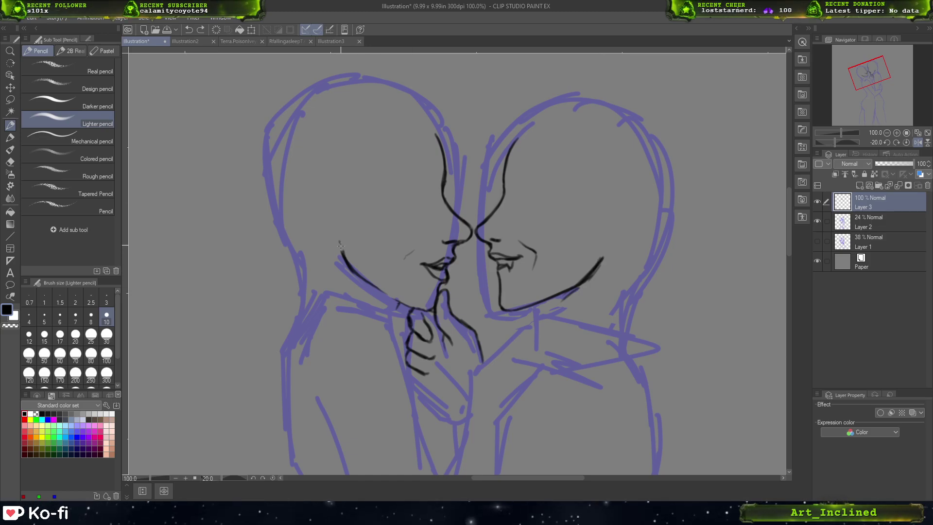
pyautogui.hotkey('ctrl', 'z')
pyautogui.moveTo(341, 242)
pyautogui.mouseDown()
pyautogui.moveTo(359, 274)
pyautogui.moveTo(341, 243)
pyautogui.mouseUp()
pyautogui.hotkey('ctrl', 'z')
pyautogui.hotkey('ctrl', 'z')
pyautogui.hotkey('ctrl', 'z')
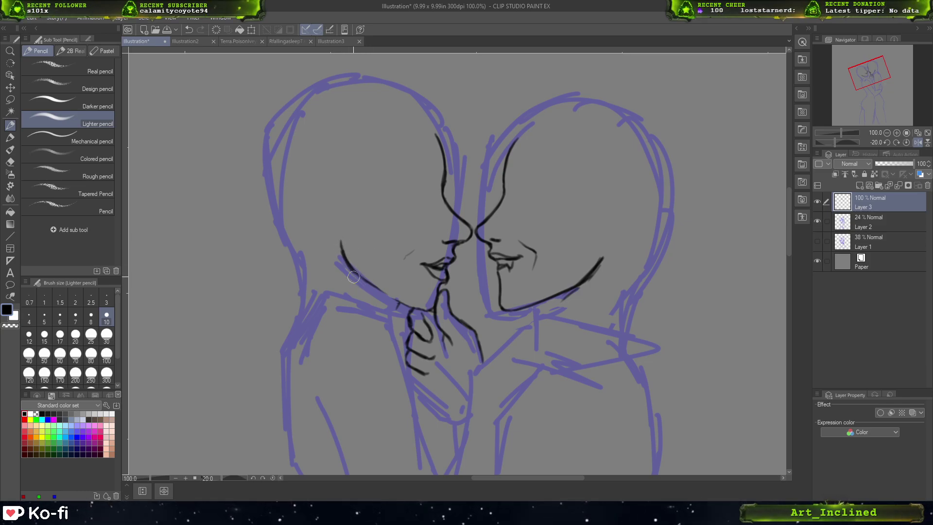
pyautogui.moveTo(341, 241)
pyautogui.mouseDown()
pyautogui.moveTo(351, 269)
pyautogui.moveTo(342, 250)
pyautogui.moveTo(379, 288)
pyautogui.mouseUp()
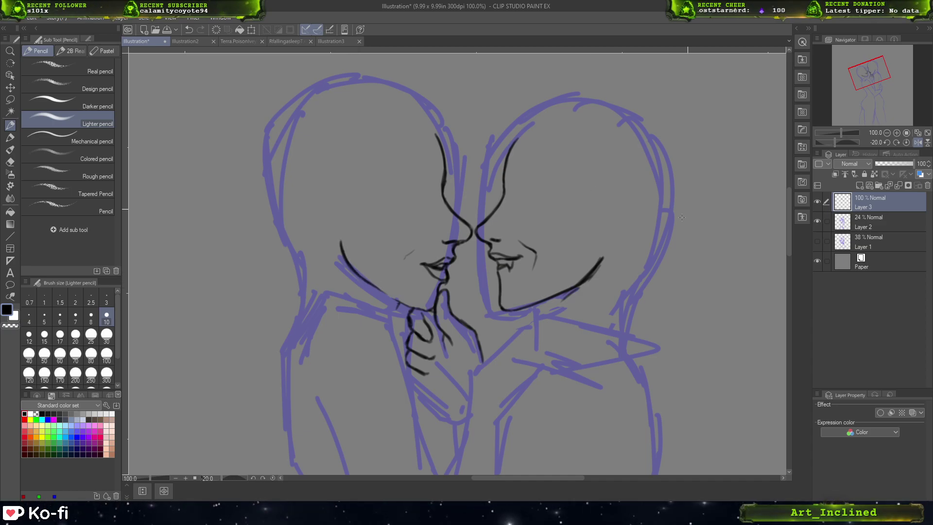
pyautogui.moveTo(340, 252)
pyautogui.mouseDown()
pyautogui.moveTo(377, 301)
pyautogui.moveTo(390, 294)
pyautogui.moveTo(359, 278)
pyautogui.moveTo(375, 298)
pyautogui.mouseUp()
pyautogui.hotkey('ctrl', 'z')
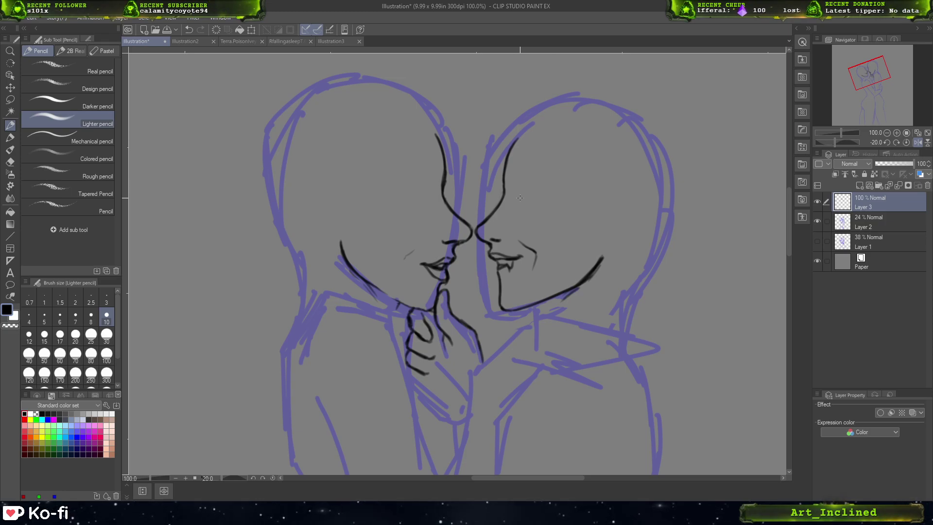
# - Draw the right-hand figure's narrowed eye with a dark upper lid and a short lower lid line, undoing misfit strokes
pyautogui.moveTo(863, 71); pyautogui.dragTo(867, 73)
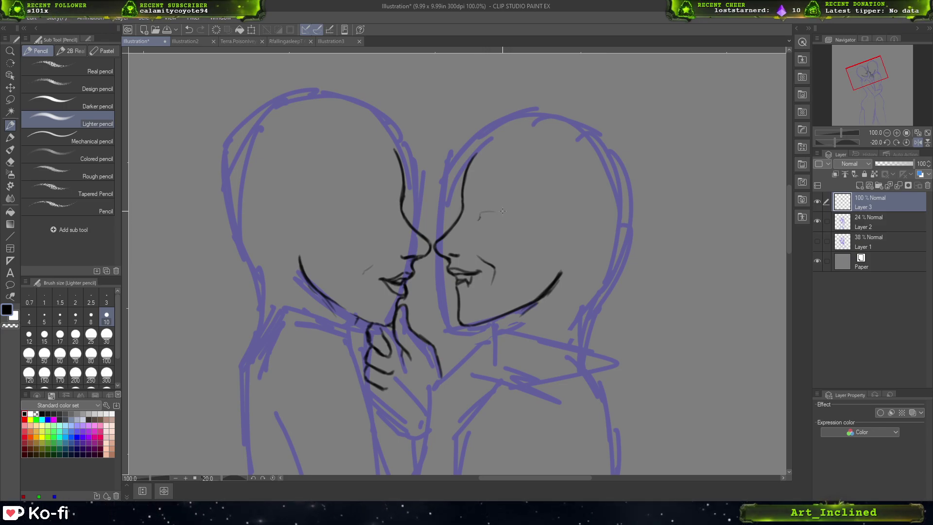
pyautogui.moveTo(481, 211)
pyautogui.mouseDown()
pyautogui.moveTo(507, 210)
pyautogui.moveTo(480, 222)
pyautogui.moveTo(489, 218)
pyautogui.mouseUp()
pyautogui.hotkey('ctrl', 'z')
pyautogui.hotkey('ctrl', 'z')
pyautogui.hotkey('ctrl', 'z')
pyautogui.hotkey('ctrl', 'z')
pyautogui.moveTo(503, 211); pyautogui.dragTo(484, 220)
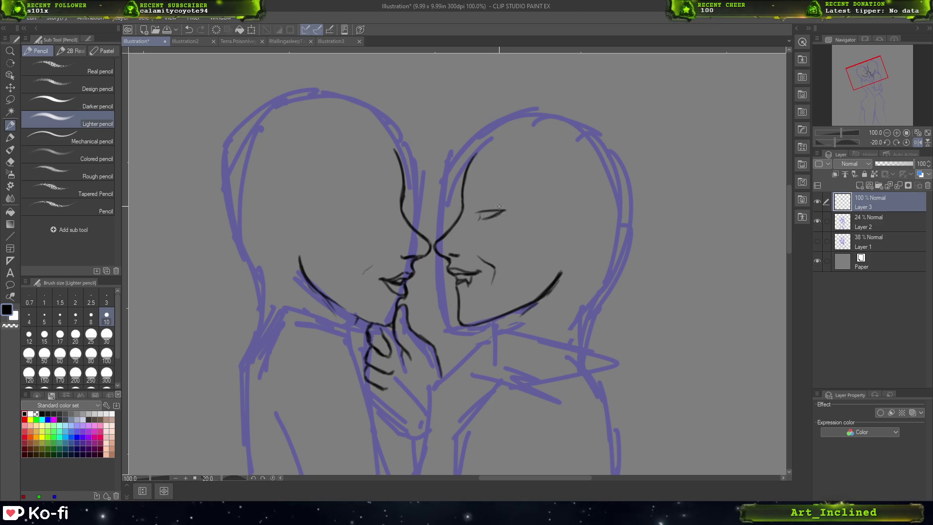
pyautogui.moveTo(482, 211); pyautogui.dragTo(503, 209)
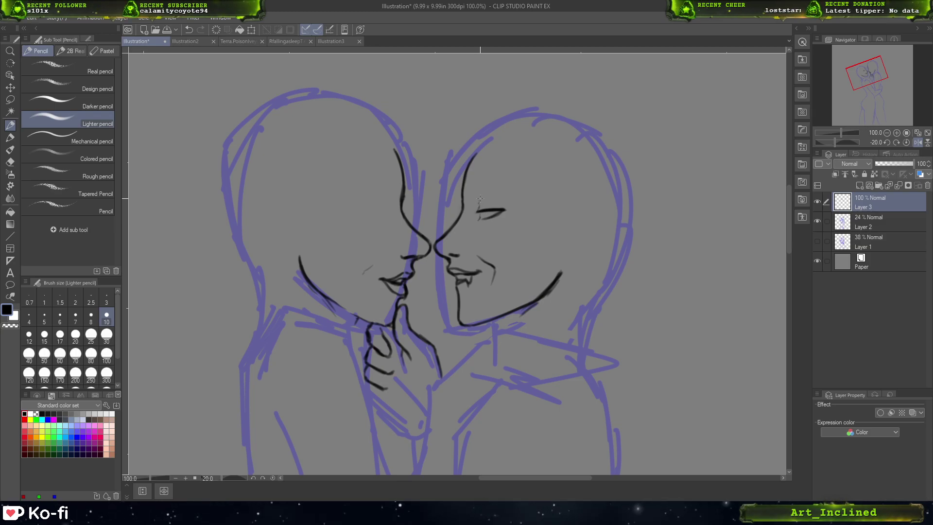
pyautogui.hotkey('ctrl', 'z')
# - Sketch small creases around the right-hand figure's eye and an arched eyebrow above it, undoing the unwanted strokes
pyautogui.moveTo(479, 207); pyautogui.dragTo(483, 199)
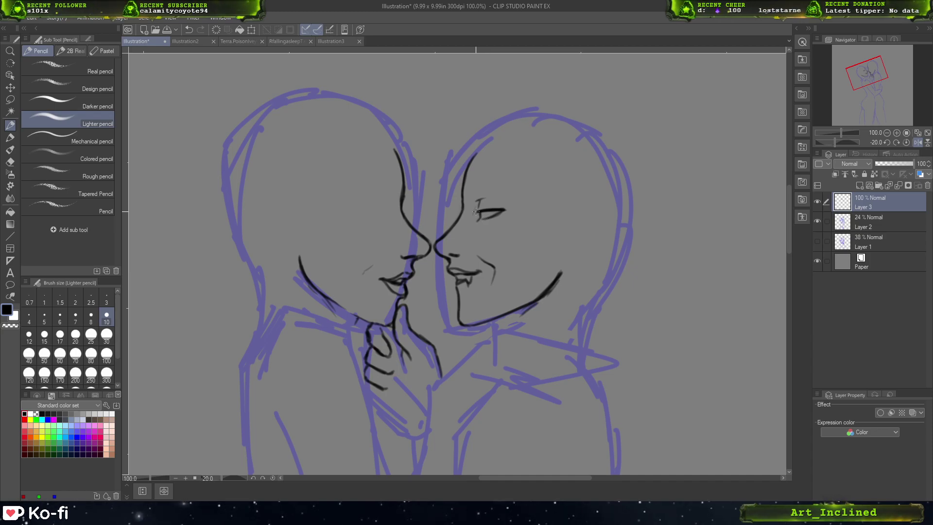
pyautogui.hotkey('ctrl', 'z')
pyautogui.moveTo(476, 218); pyautogui.dragTo(476, 219)
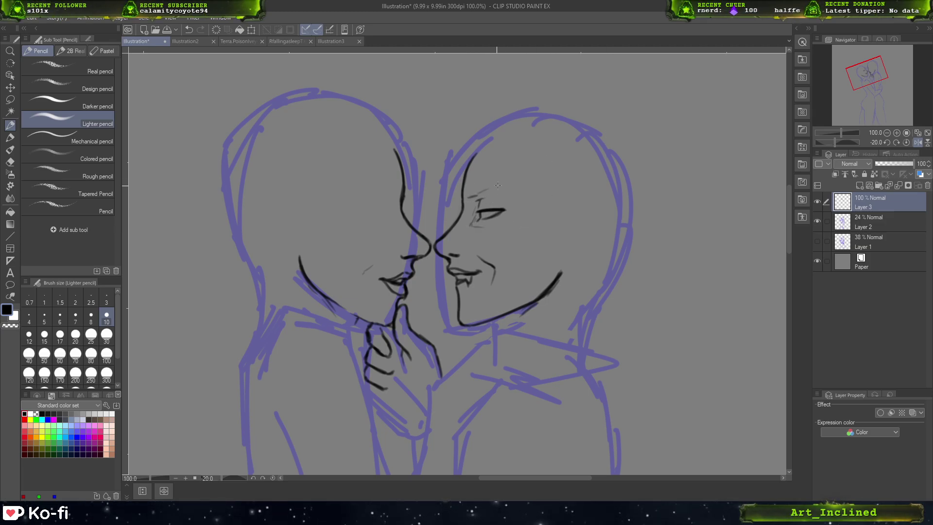
pyautogui.moveTo(470, 195)
pyautogui.mouseDown()
pyautogui.moveTo(510, 177)
pyautogui.moveTo(499, 182)
pyautogui.moveTo(518, 183)
pyautogui.moveTo(489, 176)
pyautogui.mouseUp()
pyautogui.hotkey('ctrl', 'z')
pyautogui.hotkey('ctrl', 'z')
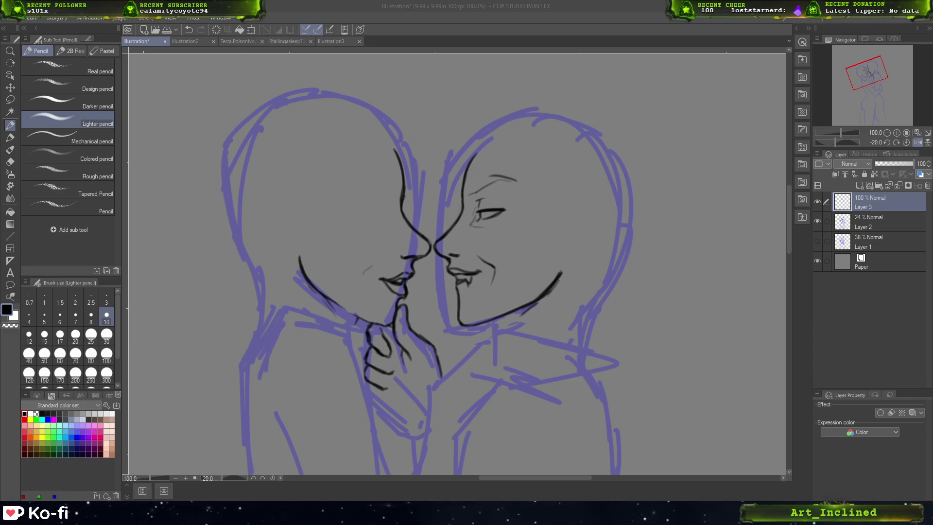
# - Redraw the fanged figure's eyebrow as a darker stroke angled toward the nose and reinforce the eye's lower lid line
pyautogui.hotkey('ctrl', 'z')
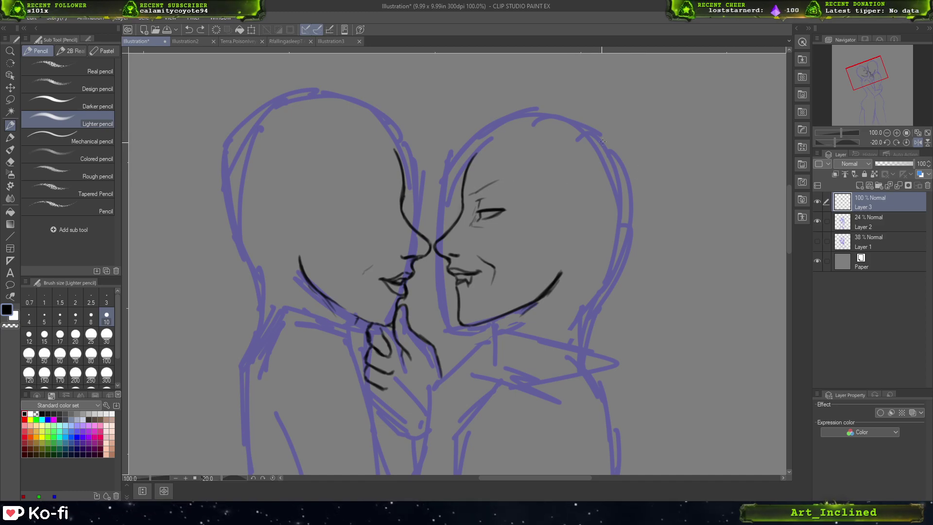
pyautogui.moveTo(470, 193); pyautogui.dragTo(516, 174)
pyautogui.hotkey('ctrl', 'z')
pyautogui.hotkey('ctrl', 'z')
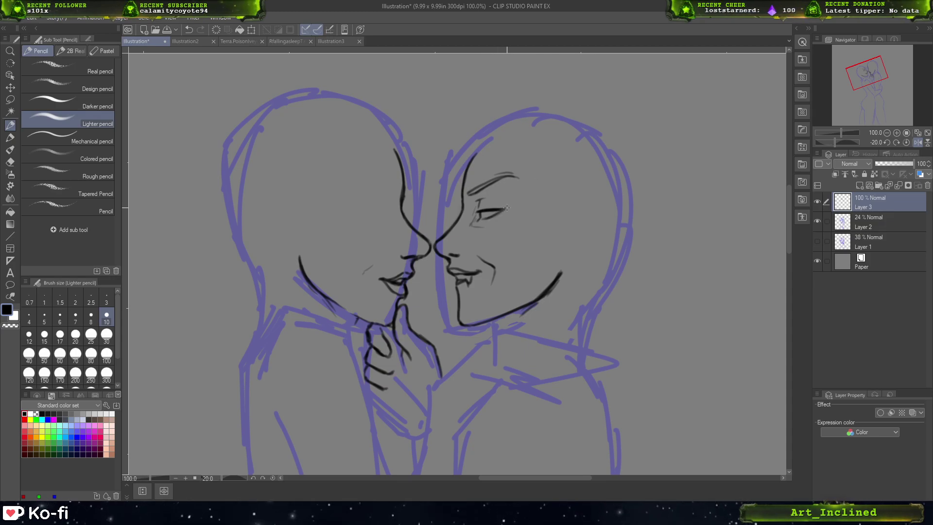
pyautogui.moveTo(506, 207); pyautogui.dragTo(480, 218)
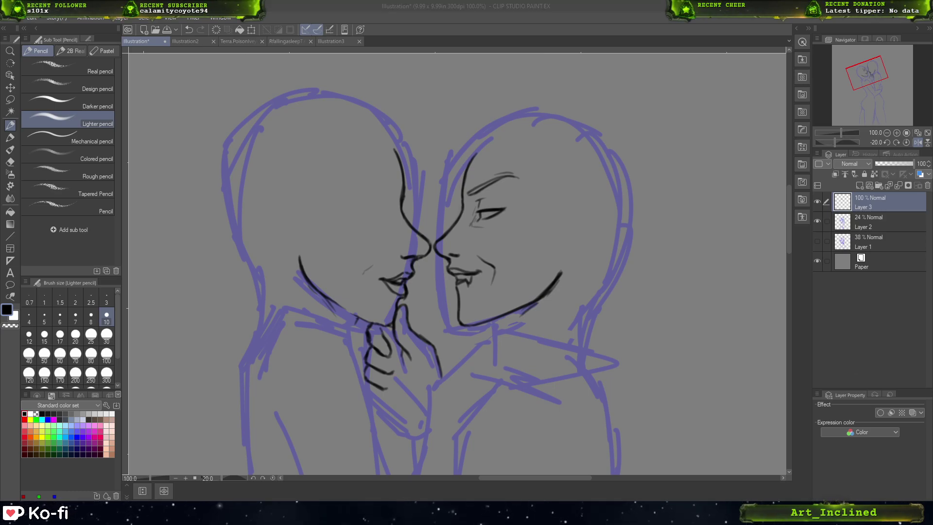
# - Mirror the canvas view back and draw the right-hand figure's front eye edge, upper lid and a small crease above, undoing misfit strokes
pyautogui.click(918, 142)
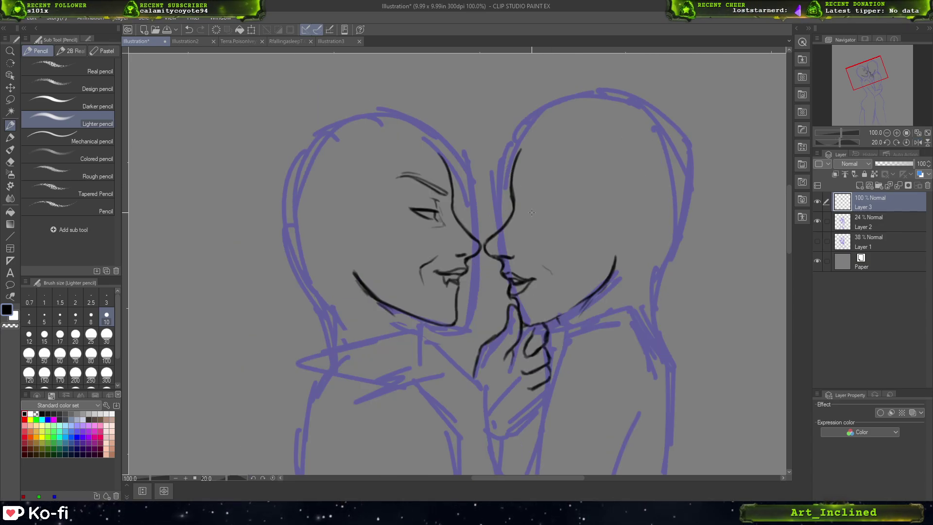
pyautogui.moveTo(531, 215); pyautogui.dragTo(533, 204)
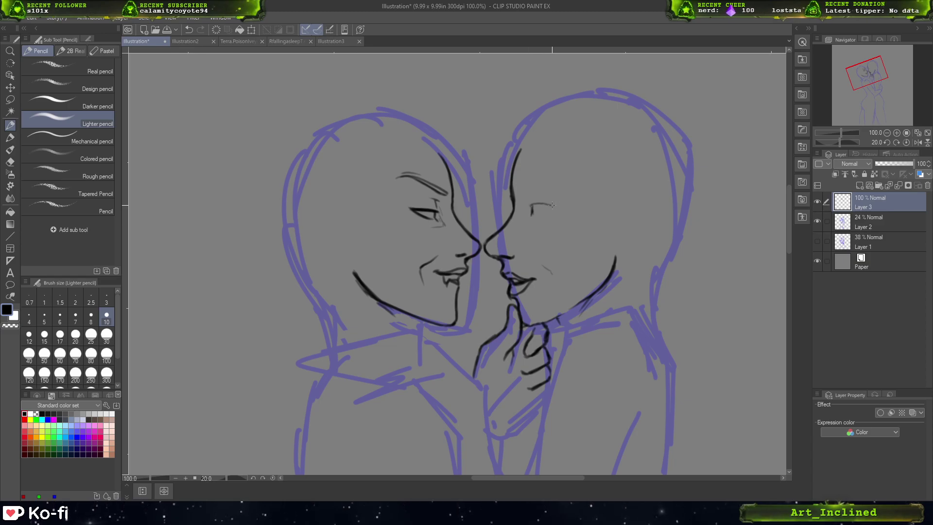
pyautogui.hotkey('ctrl', 'z')
pyautogui.moveTo(531, 205)
pyautogui.mouseDown()
pyautogui.moveTo(562, 206)
pyautogui.moveTo(523, 205)
pyautogui.moveTo(555, 208)
pyautogui.moveTo(531, 205)
pyautogui.mouseUp()
pyautogui.hotkey('ctrl', 'z')
pyautogui.hotkey('ctrl', 'z')
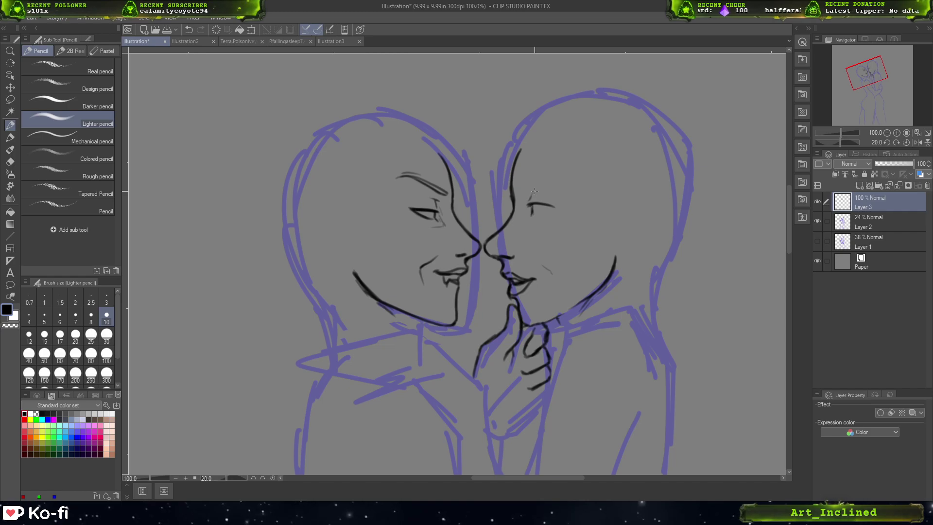
pyautogui.hotkey('ctrl', 'z')
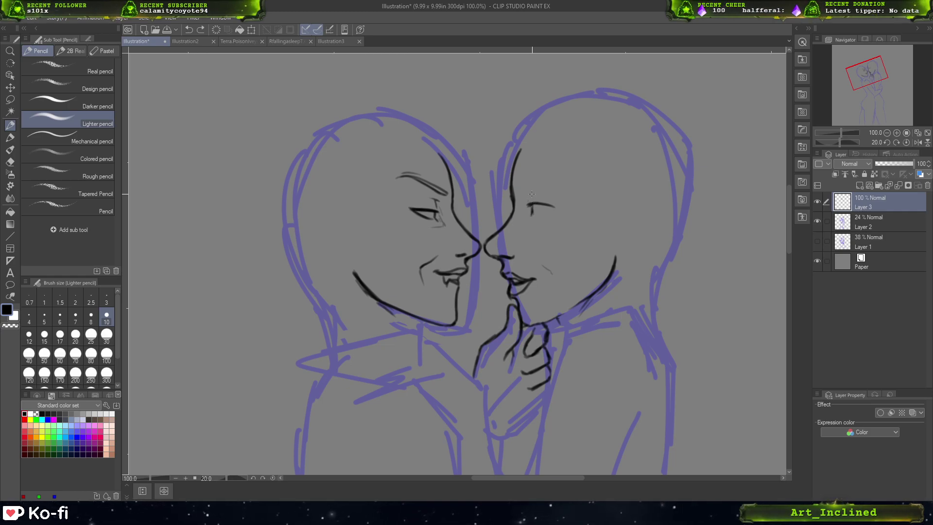
pyautogui.moveTo(532, 194); pyautogui.dragTo(540, 194)
pyautogui.hotkey('ctrl', 'z')
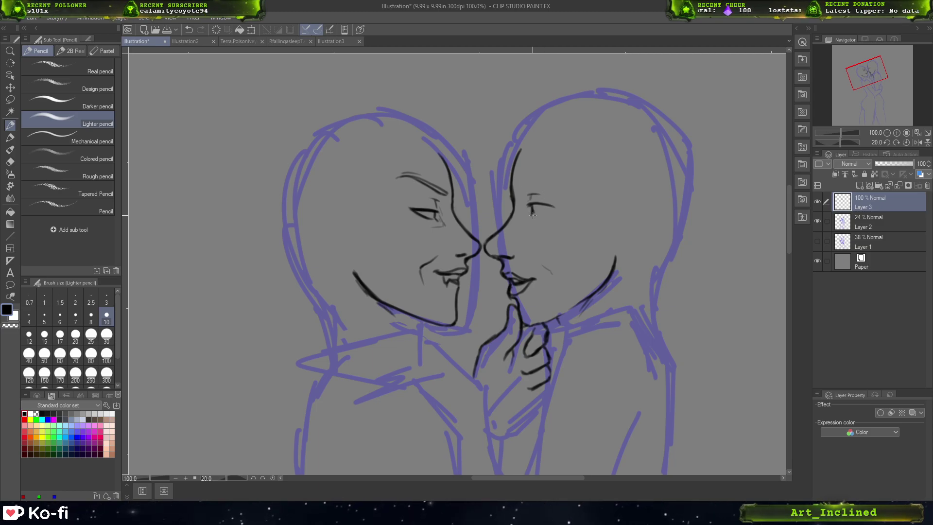
# - Draw the lower lid line of the right-hand figure's eye up to the outer corner, undoing unwanted attempts
pyautogui.moveTo(537, 214); pyautogui.dragTo(554, 208)
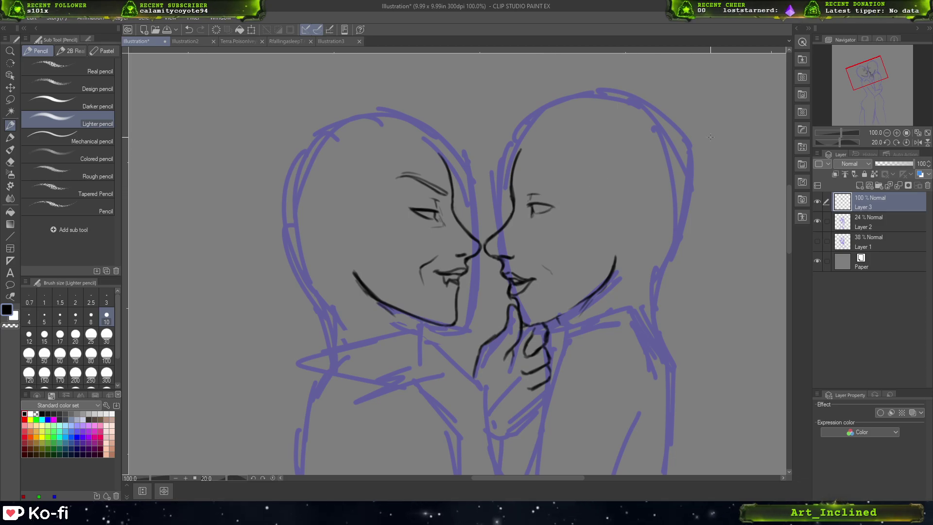
pyautogui.hotkey('ctrl', 'z')
pyautogui.hotkey('ctrl', 'z')
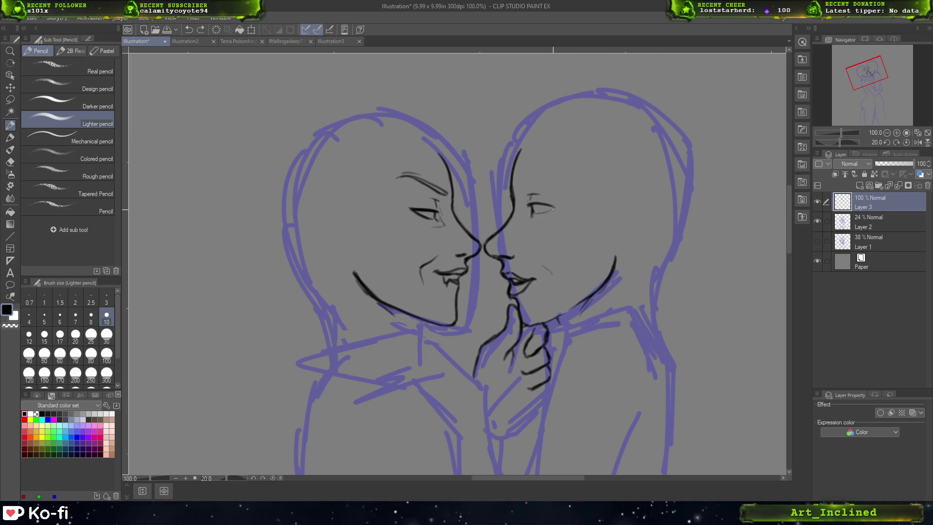
pyautogui.moveTo(534, 214); pyautogui.dragTo(556, 205)
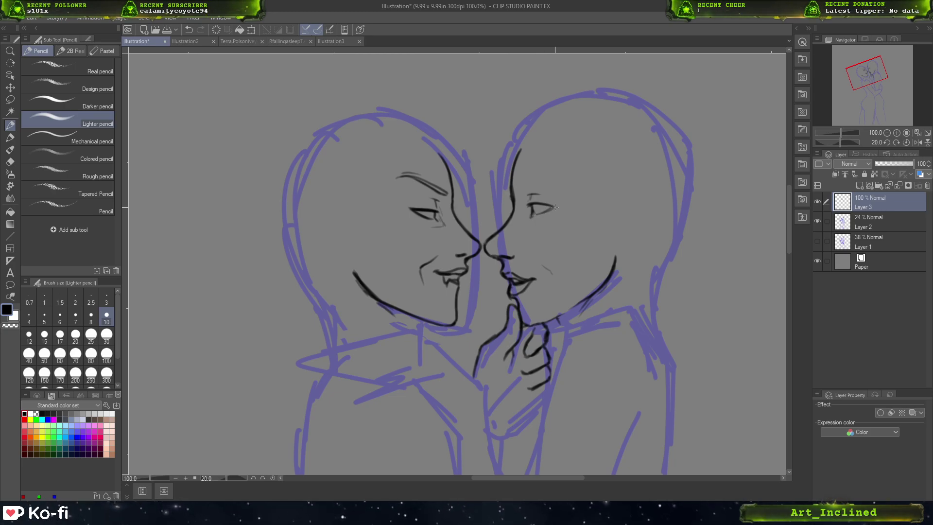
pyautogui.hotkey('ctrl', 'z')
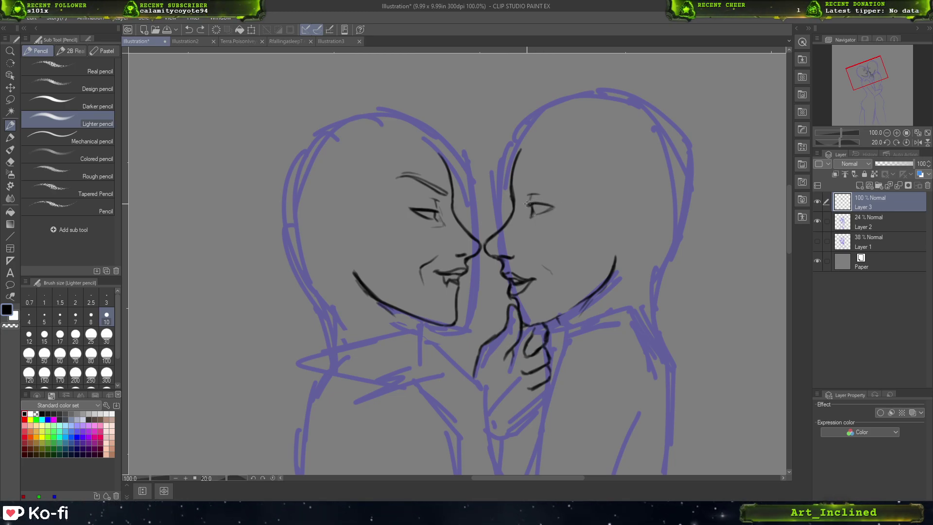
# - Darken the right-hand figure's eyelids, sharpen the outer eye corner, and touch up the fanged figure's eye
pyautogui.moveTo(536, 201)
pyautogui.mouseDown()
pyautogui.moveTo(528, 204)
pyautogui.moveTo(555, 206)
pyautogui.mouseUp()
pyautogui.hotkey('ctrl', 'z')
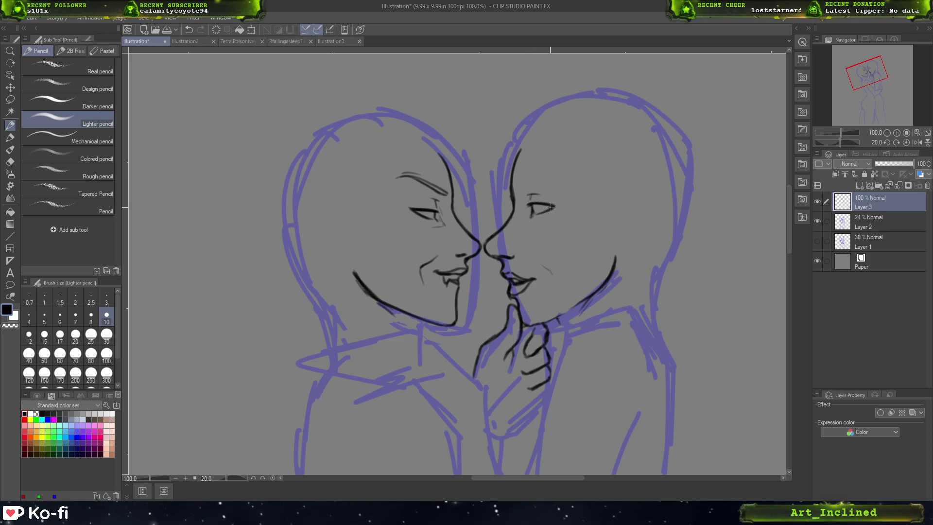
pyautogui.hotkey('ctrl', 'z')
pyautogui.hotkey('ctrl', 'y')
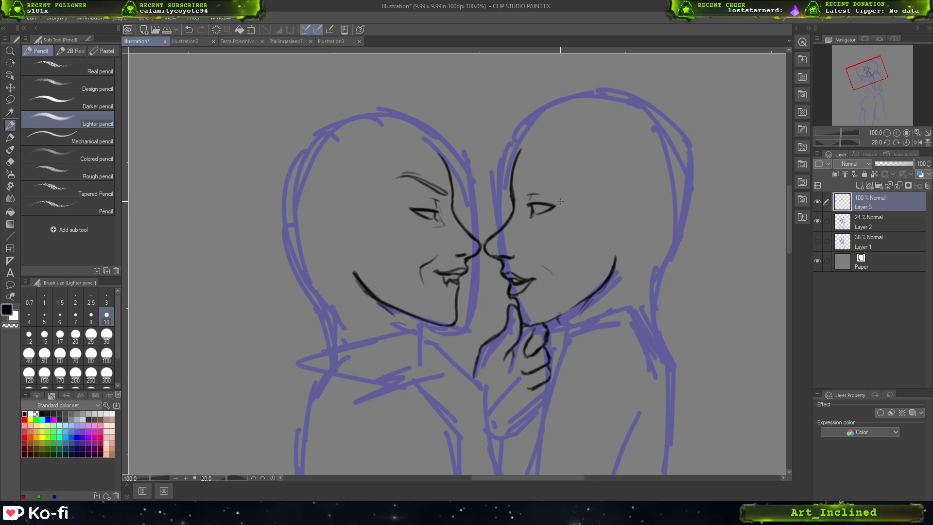
pyautogui.hotkey('ctrl', 'z')
pyautogui.moveTo(547, 208); pyautogui.dragTo(557, 205)
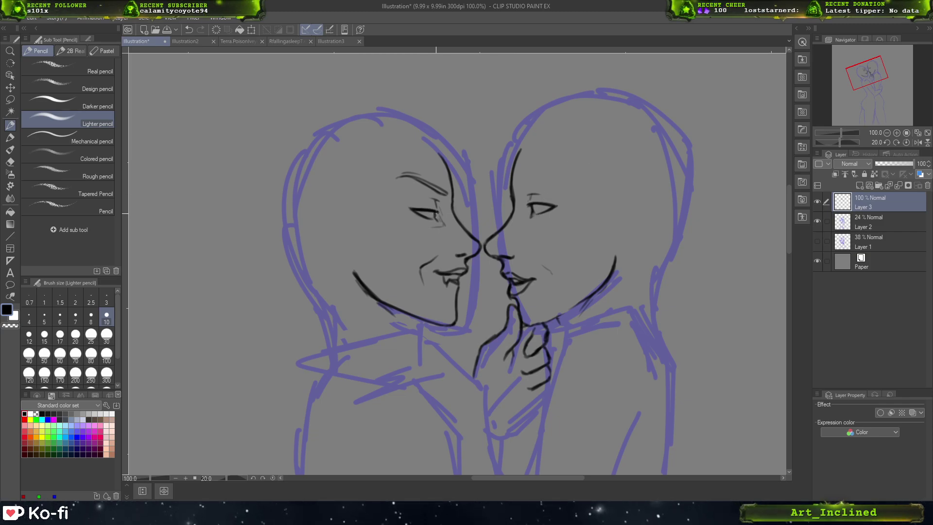
pyautogui.hotkey('ctrl', 'z')
pyautogui.moveTo(435, 212); pyautogui.dragTo(431, 219)
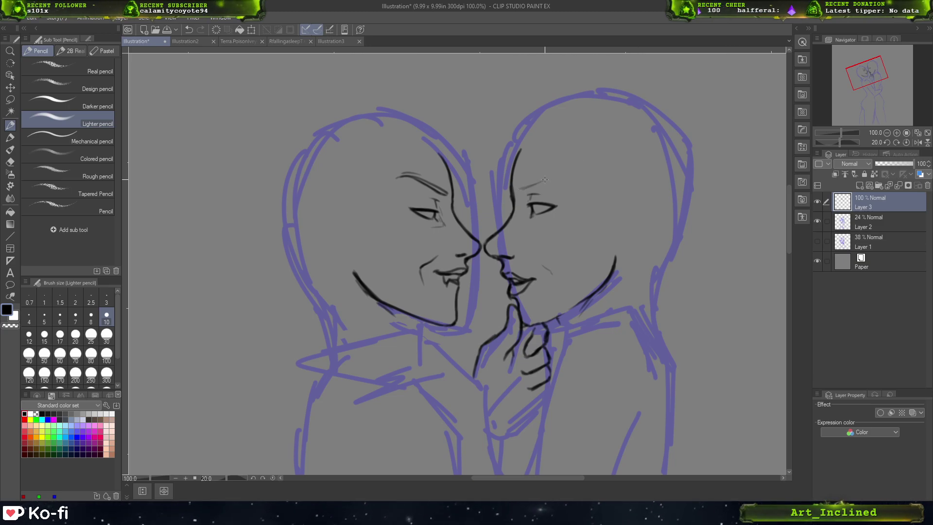
# - Sketch a gently arched eyebrow above the right-hand figure's eye, undoing the strokes that do not fit
pyautogui.hotkey('ctrl', 'z')
pyautogui.moveTo(519, 190)
pyautogui.mouseDown()
pyautogui.moveTo(523, 190)
pyautogui.moveTo(551, 179)
pyautogui.moveTo(519, 184)
pyautogui.moveTo(546, 171)
pyautogui.moveTo(589, 171)
pyautogui.moveTo(516, 184)
pyautogui.moveTo(548, 171)
pyautogui.moveTo(519, 182)
pyautogui.moveTo(549, 172)
pyautogui.moveTo(574, 185)
pyautogui.moveTo(578, 169)
pyautogui.moveTo(545, 181)
pyautogui.moveTo(572, 184)
pyautogui.moveTo(545, 180)
pyautogui.moveTo(571, 182)
pyautogui.mouseUp()
pyautogui.hotkey('ctrl', 'z')
pyautogui.hotkey('ctrl', 'z')
pyautogui.hotkey('ctrl', 'z')
pyautogui.hotkey('ctrl', 'z')
pyautogui.hotkey('ctrl', 'z')
pyautogui.hotkey('ctrl', 'z')
pyautogui.hotkey('ctrl', 'z')
pyautogui.hotkey('ctrl', 'z')
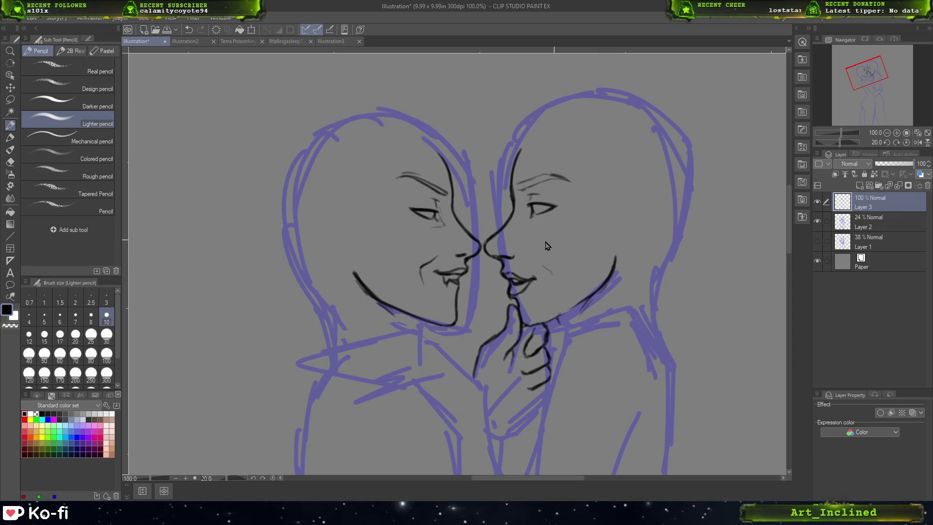
# - Add small creases beneath the right-hand figure's eye and touch up the corner of the smiling mouth
pyautogui.hotkey('ctrl', 'z')
pyautogui.moveTo(532, 280); pyautogui.dragTo(538, 279)
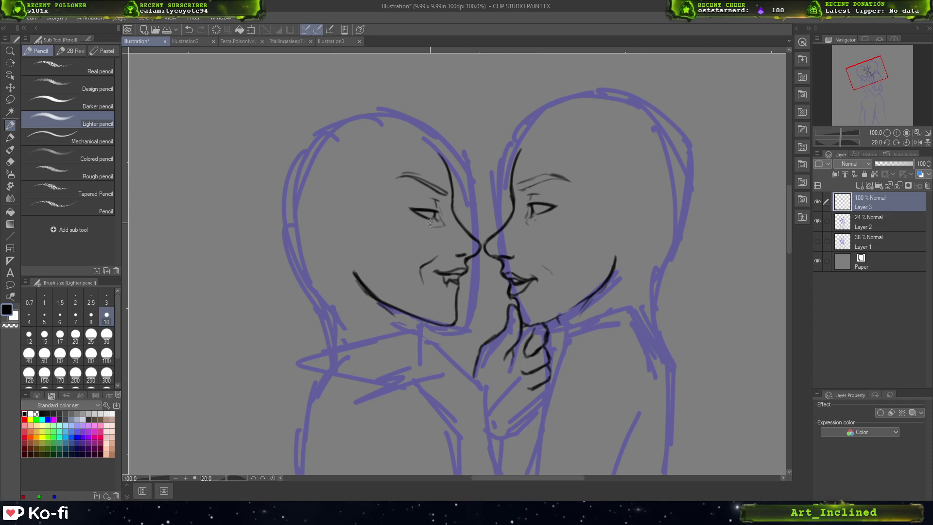
pyautogui.hotkey('ctrl', 'z')
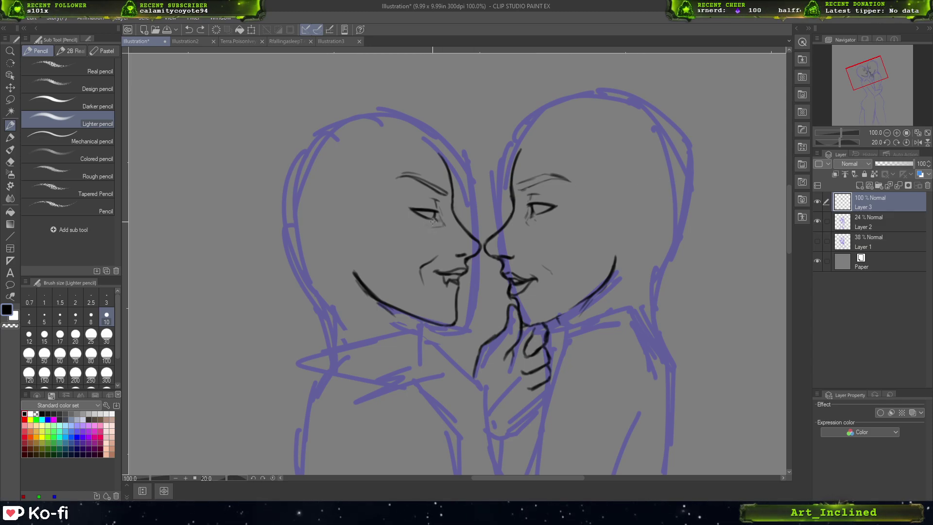
pyautogui.hotkey('ctrl', 'y')
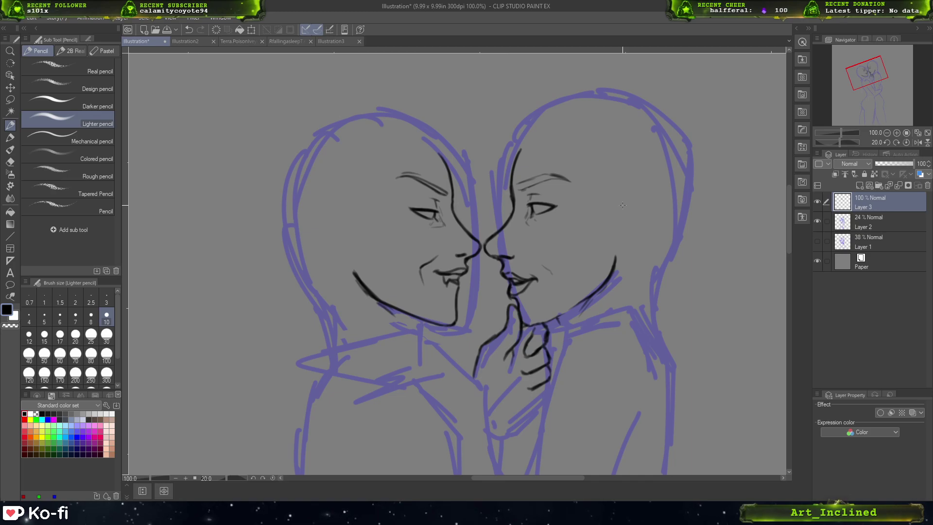
# - Draw the rounded outer ear outline of the right-hand figure above the end of the jawline
pyautogui.moveTo(623, 207)
pyautogui.mouseDown()
pyautogui.moveTo(642, 203)
pyautogui.moveTo(638, 245)
pyautogui.moveTo(624, 251)
pyautogui.mouseUp()
pyautogui.hotkey('ctrl', 'z')
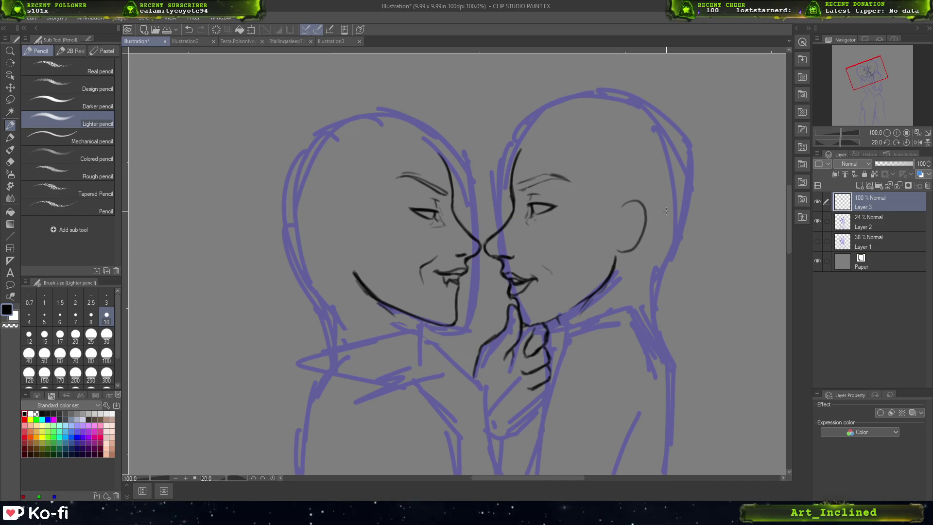
# - Mirror the canvas view and draw the fanged figure's long pointed ear outline above the jawline, with a darkened upper edge
pyautogui.press('h')
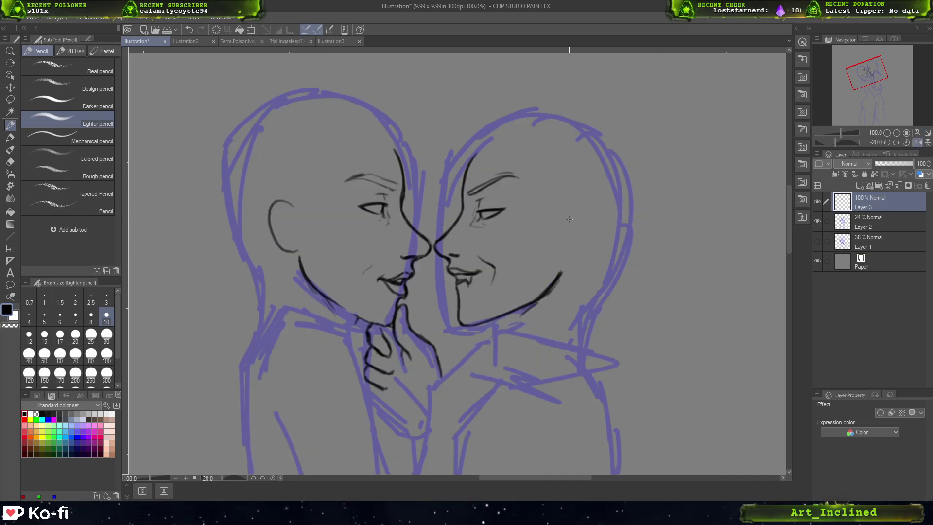
pyautogui.moveTo(570, 210)
pyautogui.mouseDown()
pyautogui.moveTo(628, 202)
pyautogui.moveTo(622, 227)
pyautogui.mouseUp()
pyautogui.hotkey('ctrl', 'z')
pyautogui.click(570, 209)
pyautogui.hotkey('ctrl', 'z')
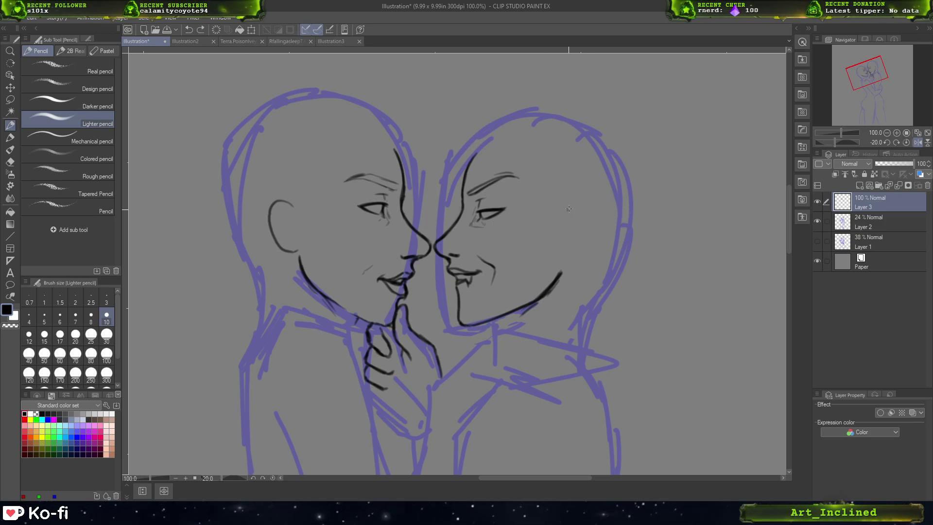
pyautogui.click(569, 209)
pyautogui.moveTo(569, 208); pyautogui.dragTo(628, 204)
pyautogui.hotkey('ctrl', 'z')
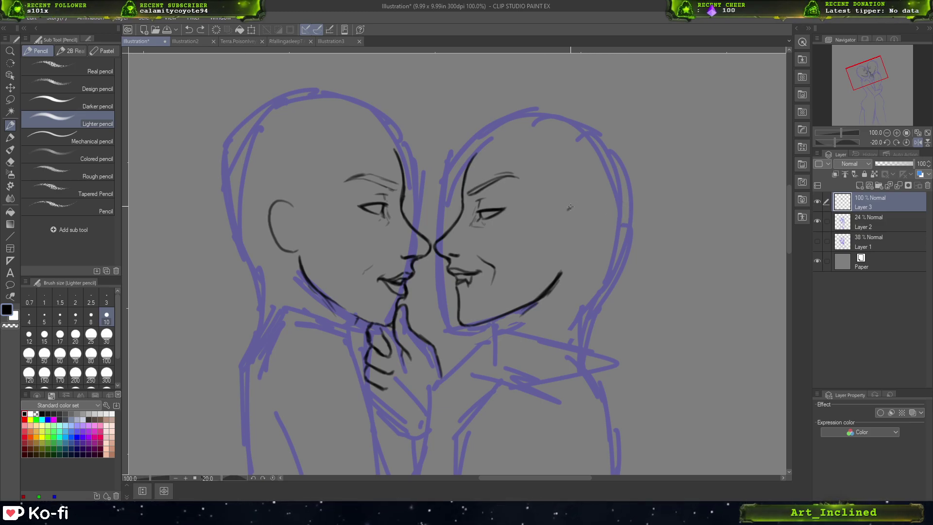
pyautogui.moveTo(567, 210)
pyautogui.mouseDown()
pyautogui.moveTo(629, 200)
pyautogui.moveTo(614, 233)
pyautogui.moveTo(566, 263)
pyautogui.mouseUp()
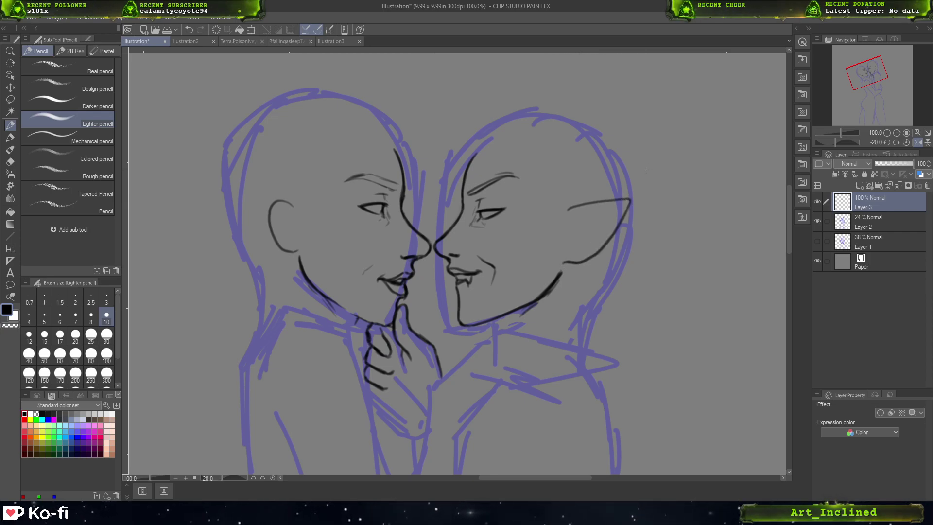
pyautogui.moveTo(567, 210); pyautogui.dragTo(632, 203)
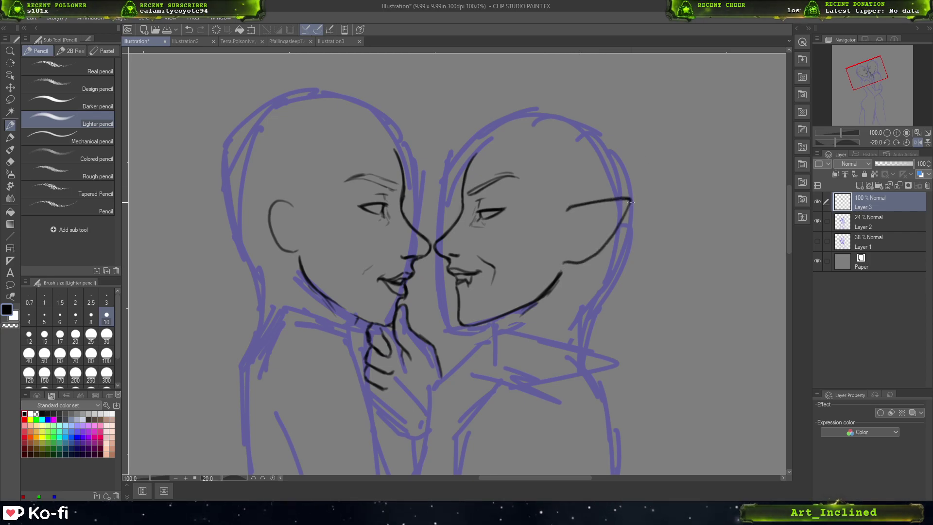
# - Draw the inner rim and inner fold lines of the fanged figure's pointed ear, undoing unwanted strokes
pyautogui.moveTo(567, 245)
pyautogui.mouseDown()
pyautogui.moveTo(597, 213)
pyautogui.moveTo(631, 204)
pyautogui.mouseUp()
pyautogui.moveTo(567, 245); pyautogui.dragTo(569, 251)
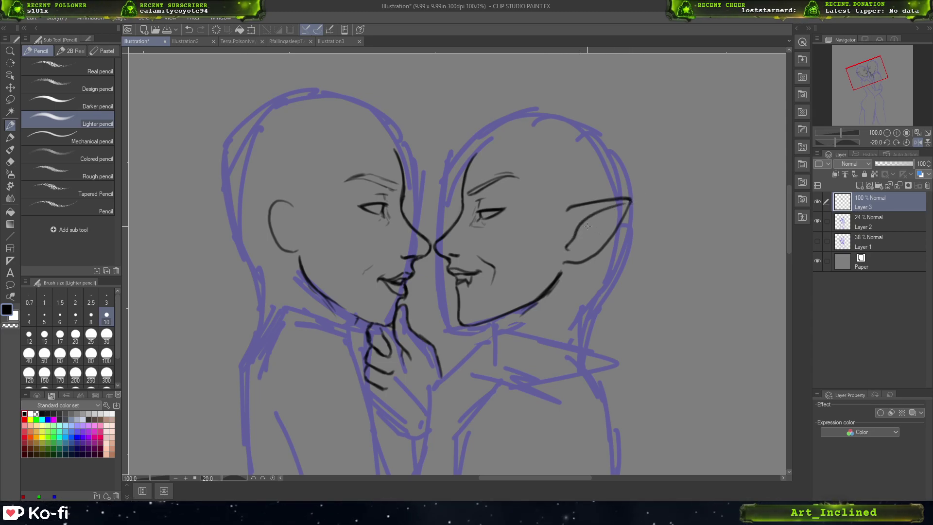
pyautogui.moveTo(618, 209); pyautogui.dragTo(590, 217)
pyautogui.hotkey('ctrl', 'z')
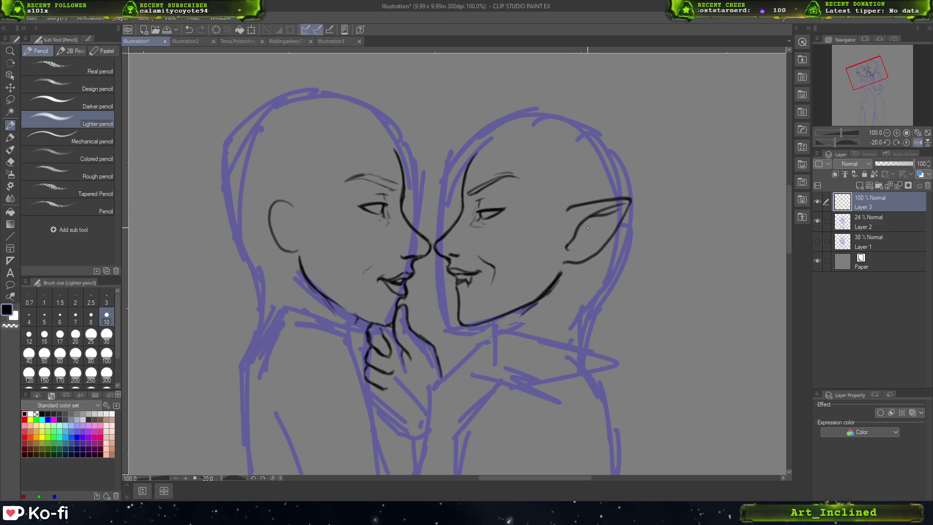
pyautogui.hotkey('ctrl', 'z')
pyautogui.moveTo(618, 208)
pyautogui.mouseDown()
pyautogui.moveTo(570, 228)
pyautogui.moveTo(601, 216)
pyautogui.moveTo(573, 226)
pyautogui.moveTo(594, 242)
pyautogui.mouseUp()
pyautogui.hotkey('ctrl', 'z')
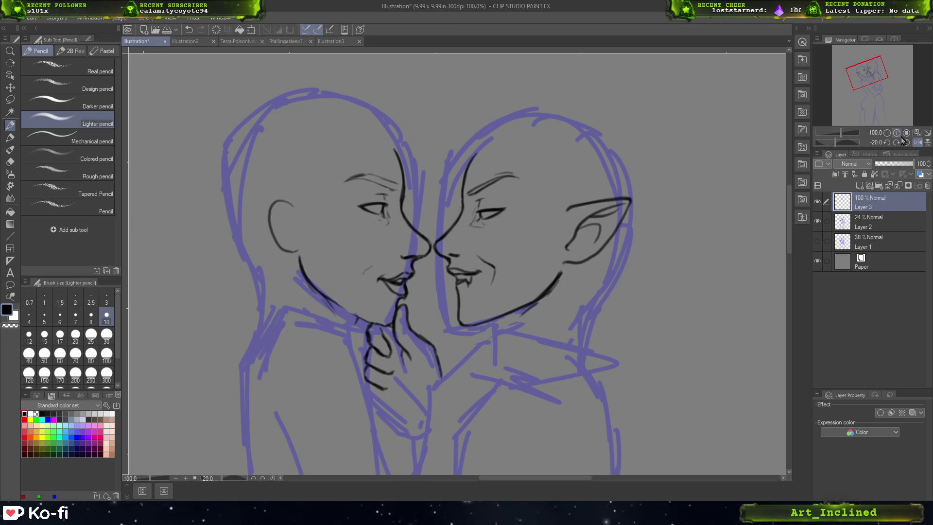
# - Mirror the canvas view back, lasso the right-hand figure's rounded ear, move it slightly toward the back of the head, and deselect
pyautogui.click(918, 143)
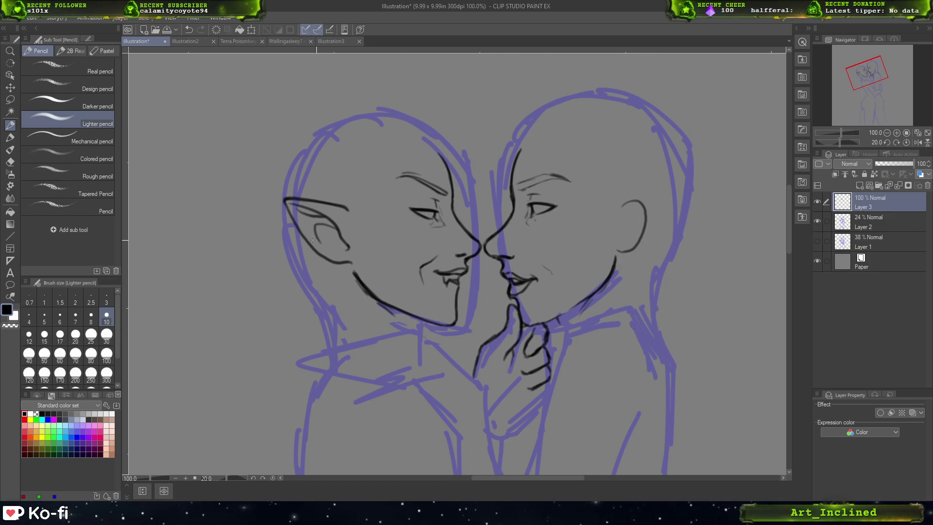
pyautogui.press('m')
pyautogui.moveTo(639, 193)
pyautogui.mouseDown()
pyautogui.moveTo(612, 235)
pyautogui.moveTo(636, 254)
pyautogui.moveTo(634, 185)
pyautogui.mouseUp()
pyautogui.click(11, 87)
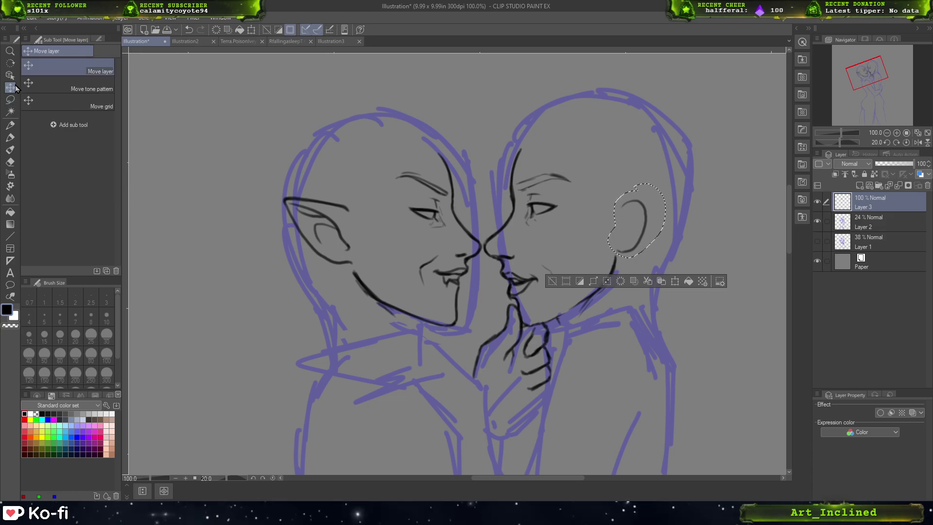
pyautogui.moveTo(630, 232); pyautogui.dragTo(633, 232)
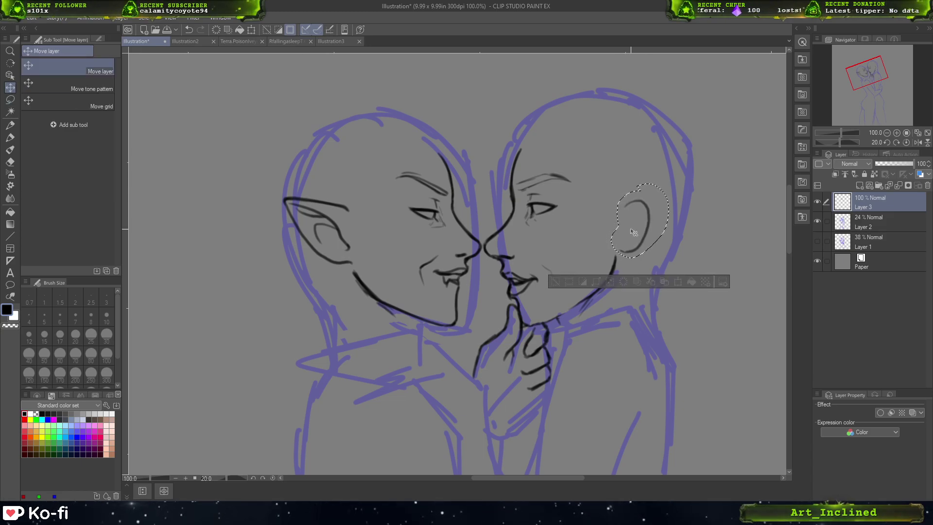
pyautogui.click(555, 282)
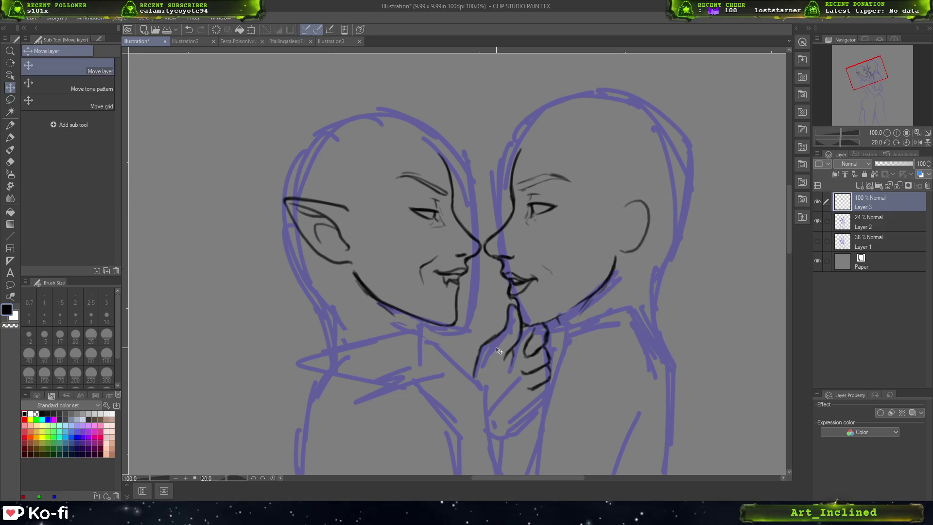
# - Switch back to the Lighter pencil and draw the inner contour of the right-hand figure's rounded ear
pyautogui.click(11, 125)
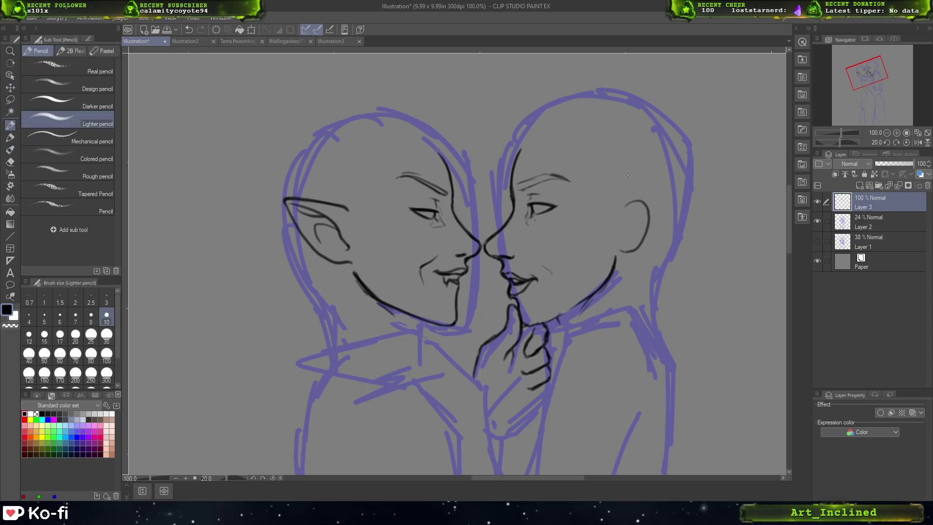
pyautogui.moveTo(624, 236); pyautogui.dragTo(638, 199)
pyautogui.hotkey('ctrl', 'z')
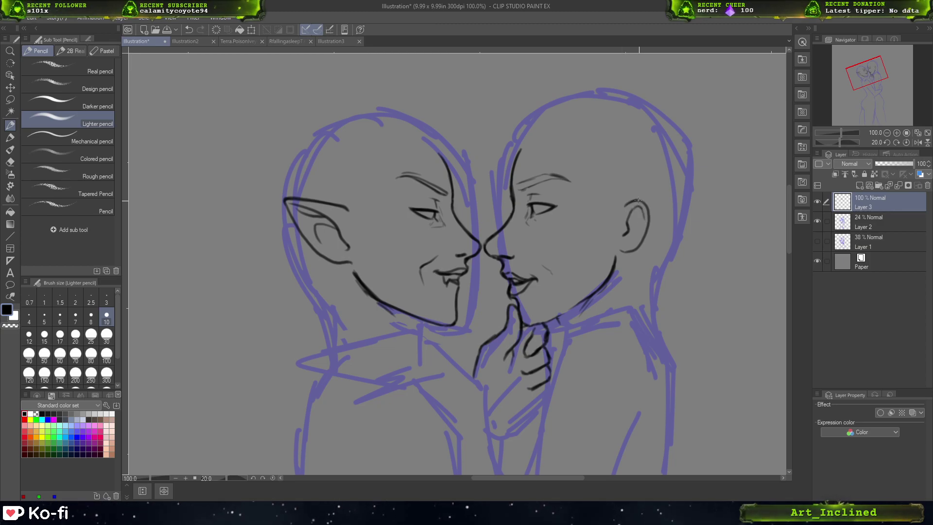
# - Draw the lower inner fold of the right-hand figure's rounded ear, and undo a stray test stroke near the shoulder
pyautogui.moveTo(624, 235)
pyautogui.mouseDown()
pyautogui.moveTo(629, 241)
pyautogui.moveTo(637, 225)
pyautogui.moveTo(640, 237)
pyautogui.mouseUp()
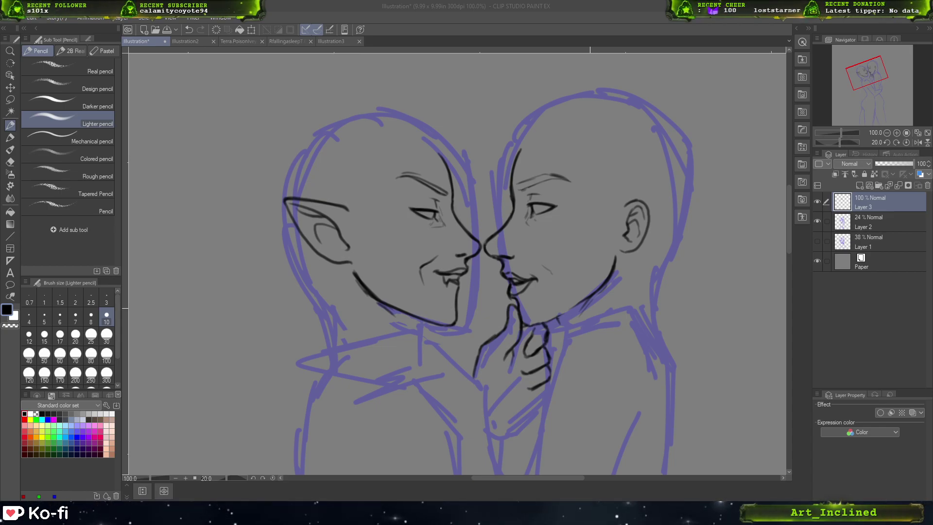
pyautogui.moveTo(606, 343); pyautogui.dragTo(685, 392)
pyautogui.hotkey('ctrl', 'z')
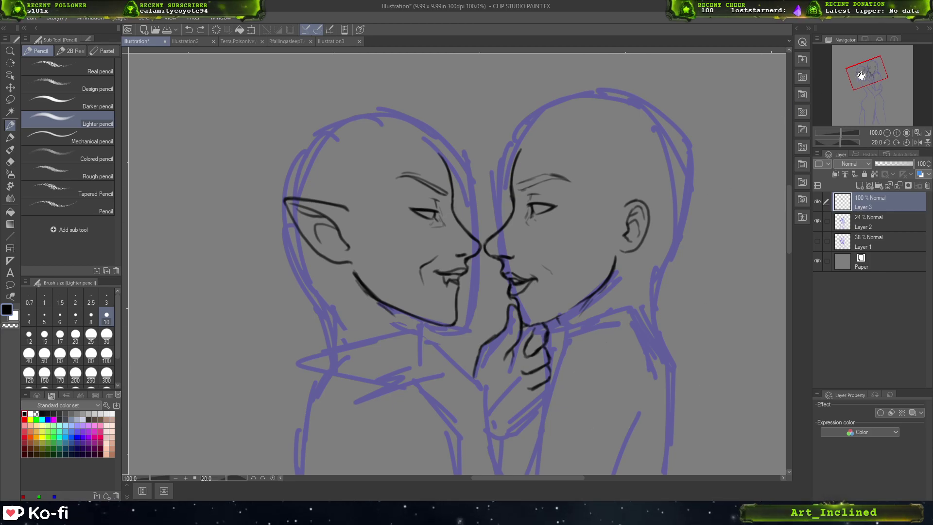
# - Redraw the upper edge of the fanged figure's pointed ear from tip to head with the Lighter pencil, undoing unwanted strokes
pyautogui.moveTo(862, 75); pyautogui.dragTo(864, 72)
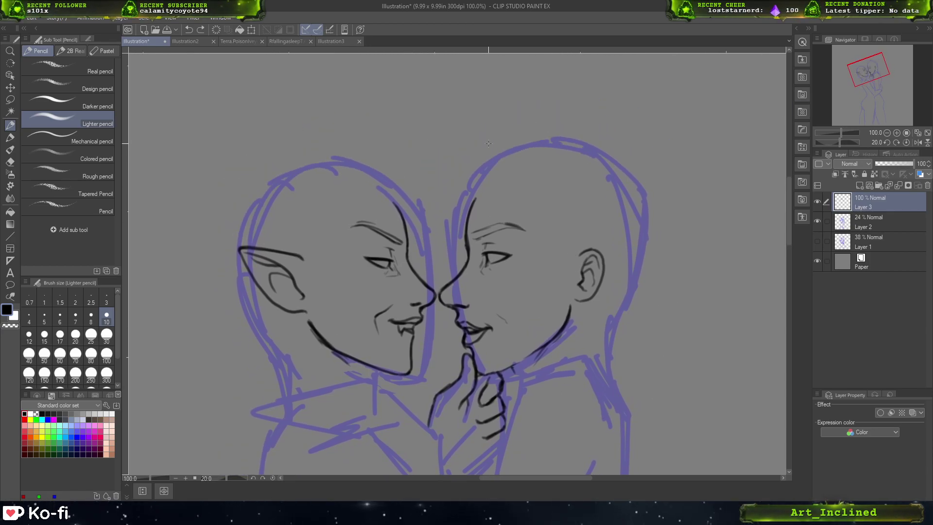
pyautogui.moveTo(861, 73); pyautogui.dragTo(859, 76)
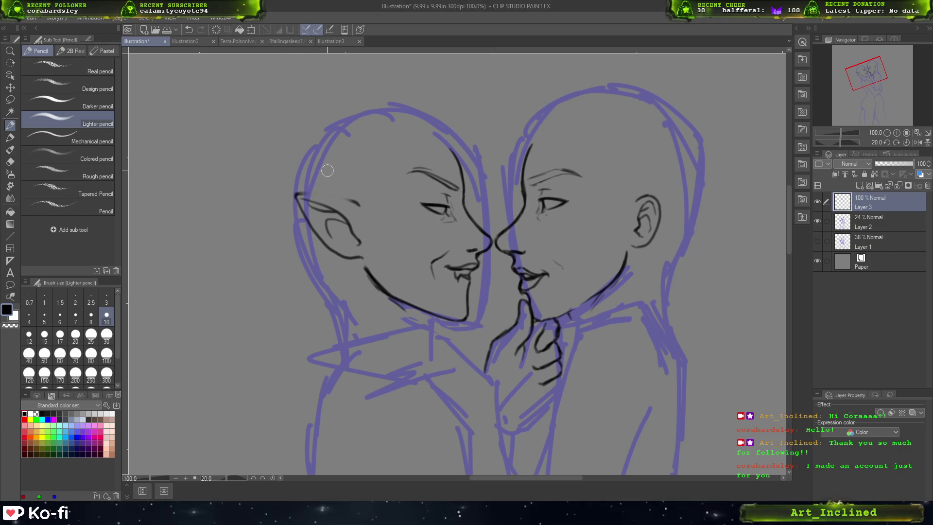
pyautogui.click(9, 139)
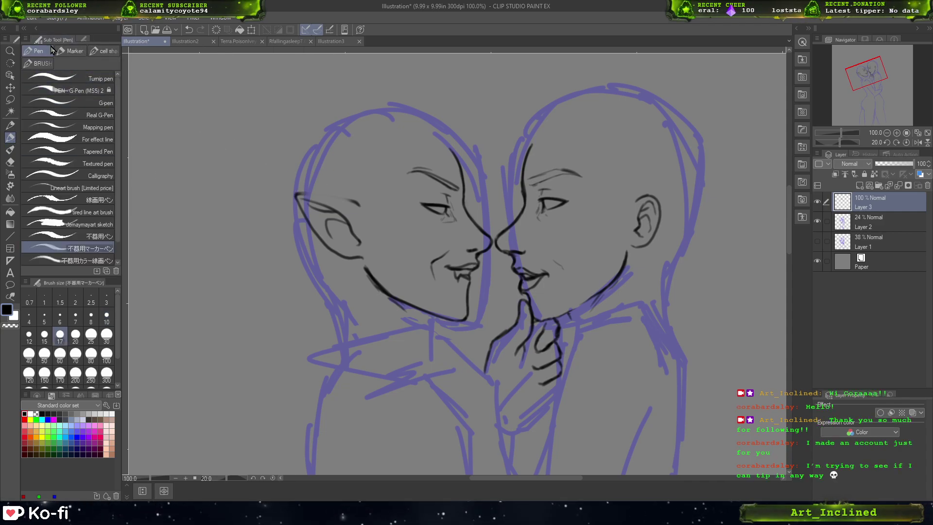
pyautogui.click(10, 125)
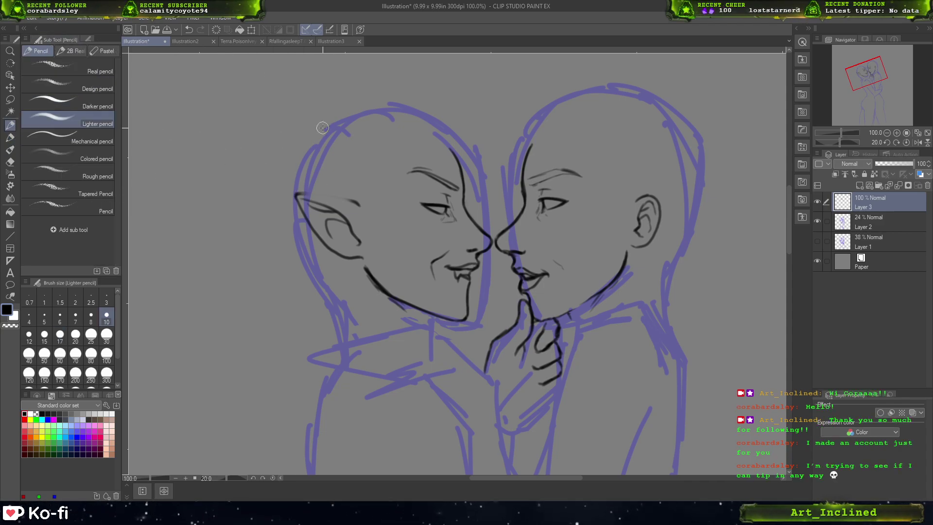
pyautogui.moveTo(368, 95); pyautogui.dragTo(348, 150)
pyautogui.hotkey('ctrl', 'z')
pyautogui.moveTo(298, 195); pyautogui.dragTo(338, 195)
pyautogui.hotkey('ctrl', 'z')
pyautogui.hotkey('ctrl', 'z')
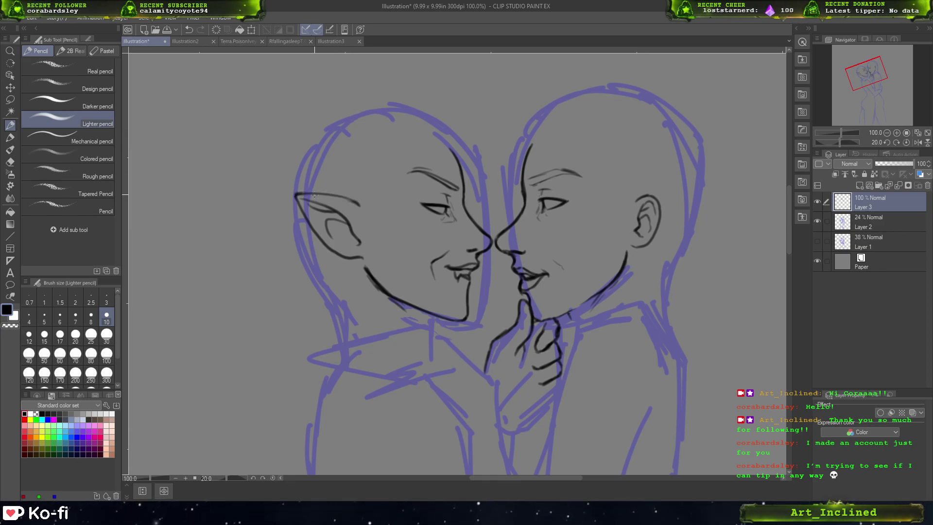
pyautogui.hotkey('ctrl', 'z')
pyautogui.moveTo(297, 194); pyautogui.dragTo(356, 201)
pyautogui.hotkey('ctrl', 'z')
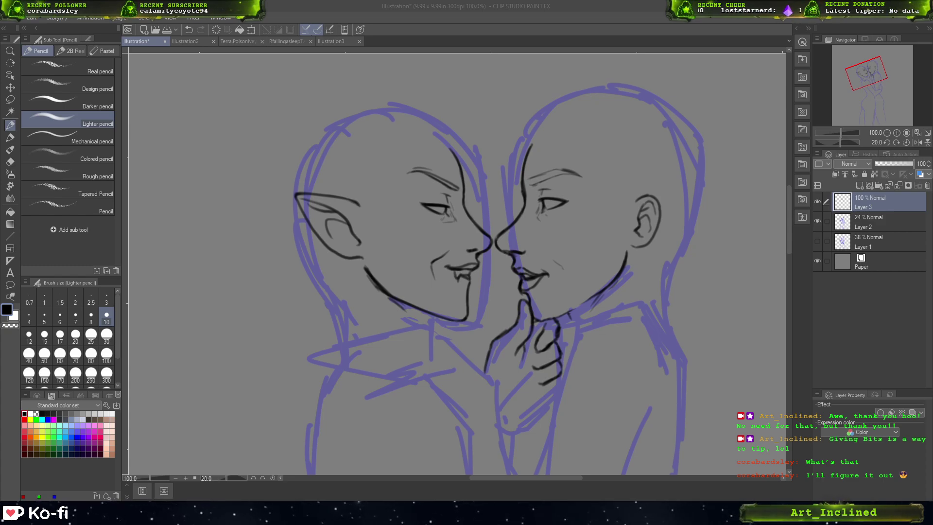
# - Draw a small round ring on the lobe of the fanged figure's pointed ear, undoing unwanted strokes
pyautogui.moveTo(635, 354); pyautogui.dragTo(608, 389)
pyautogui.hotkey('ctrl', 'z')
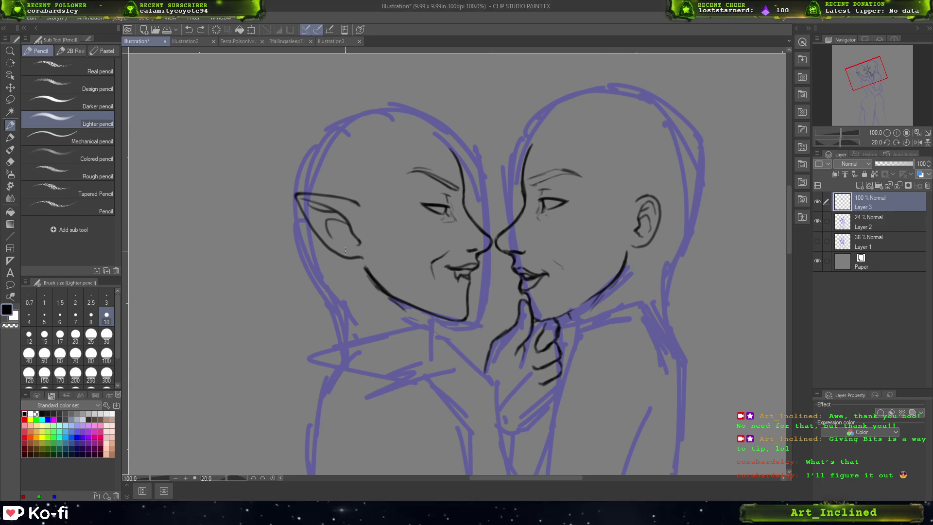
pyautogui.moveTo(346, 250)
pyautogui.mouseDown()
pyautogui.moveTo(353, 246)
pyautogui.moveTo(348, 254)
pyautogui.mouseUp()
pyautogui.hotkey('ctrl', 'z')
pyautogui.hotkey('ctrl', 'z')
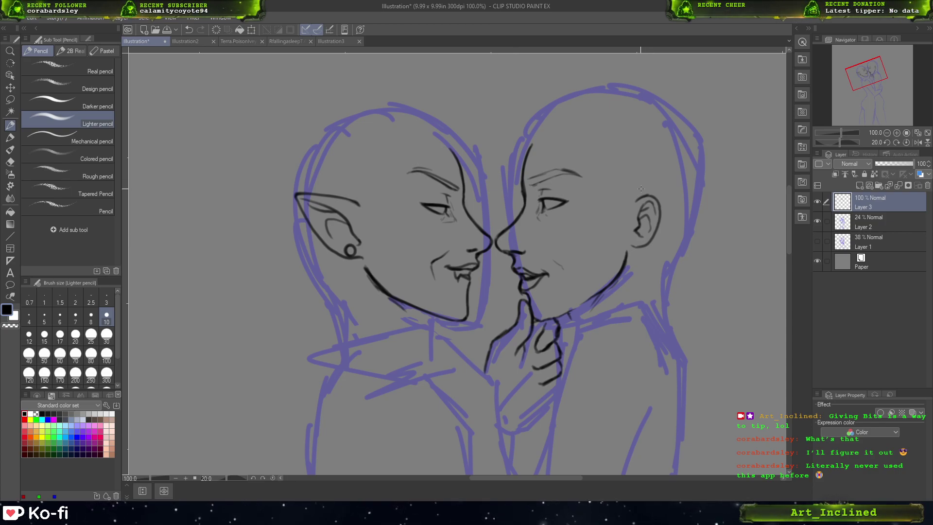
# - Rework the upper and lower outline of the right-hand figure's rounded ear, undoing unwanted strokes
pyautogui.hotkey('ctrl', 'z')
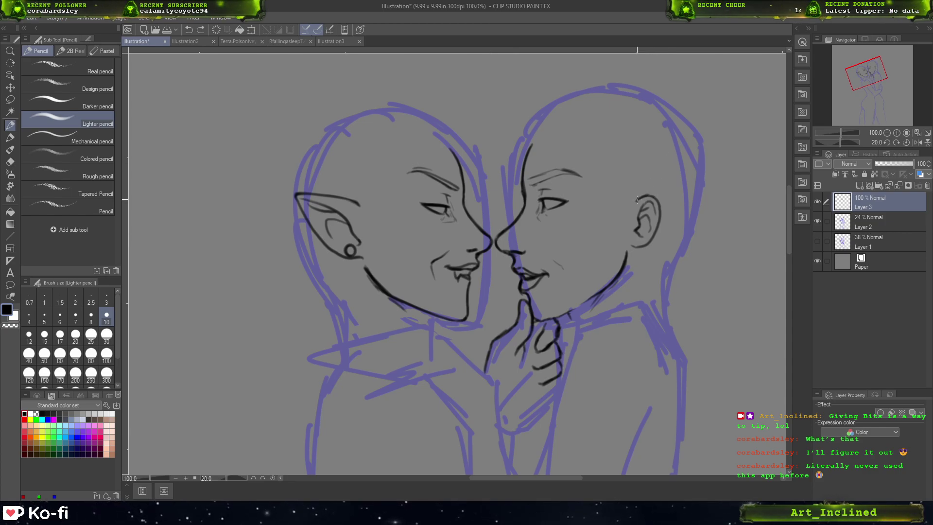
pyautogui.moveTo(636, 201)
pyautogui.mouseDown()
pyautogui.moveTo(648, 196)
pyautogui.moveTo(658, 209)
pyautogui.mouseUp()
pyautogui.hotkey('ctrl', 'z')
pyautogui.hotkey('ctrl', 'z')
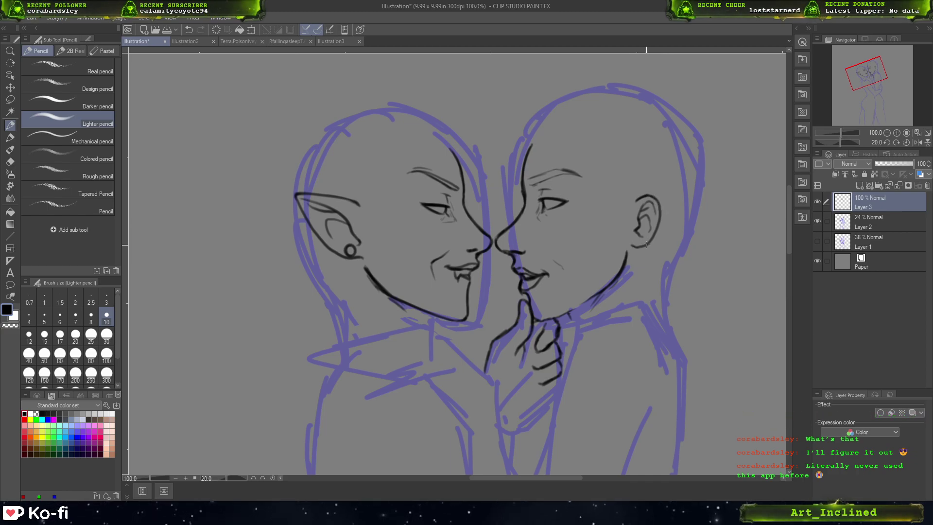
pyautogui.moveTo(634, 246)
pyautogui.mouseDown()
pyautogui.moveTo(657, 219)
pyautogui.moveTo(649, 243)
pyautogui.mouseUp()
pyautogui.hotkey('ctrl', 'z')
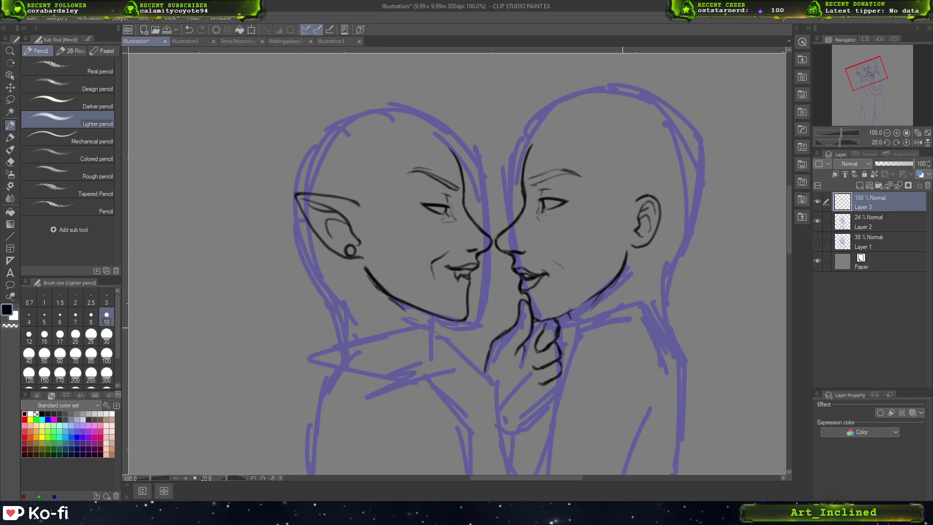
# - Draw a short front neck line below the right-hand figure's jaw beside the fingers, undoing unwanted strokes
pyautogui.moveTo(614, 352); pyautogui.dragTo(686, 366)
pyautogui.hotkey('ctrl', 'z')
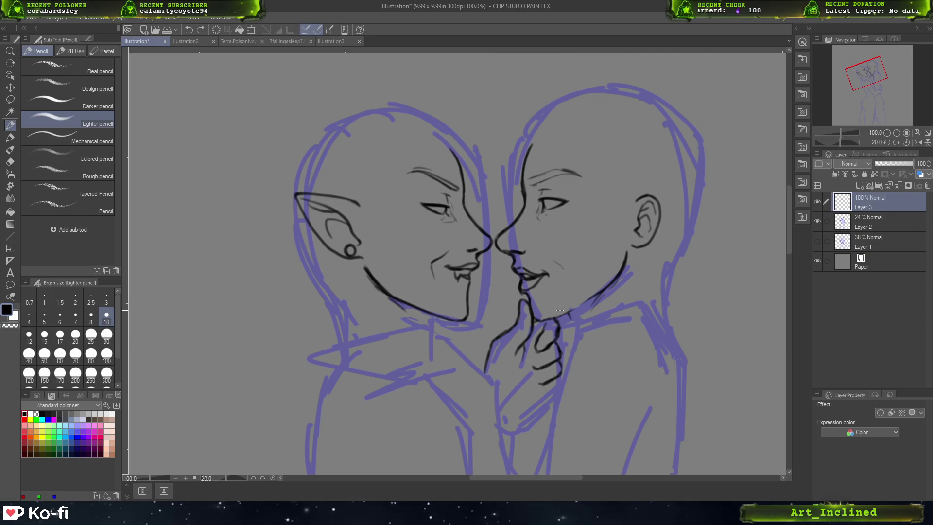
pyautogui.moveTo(558, 318); pyautogui.dragTo(571, 312)
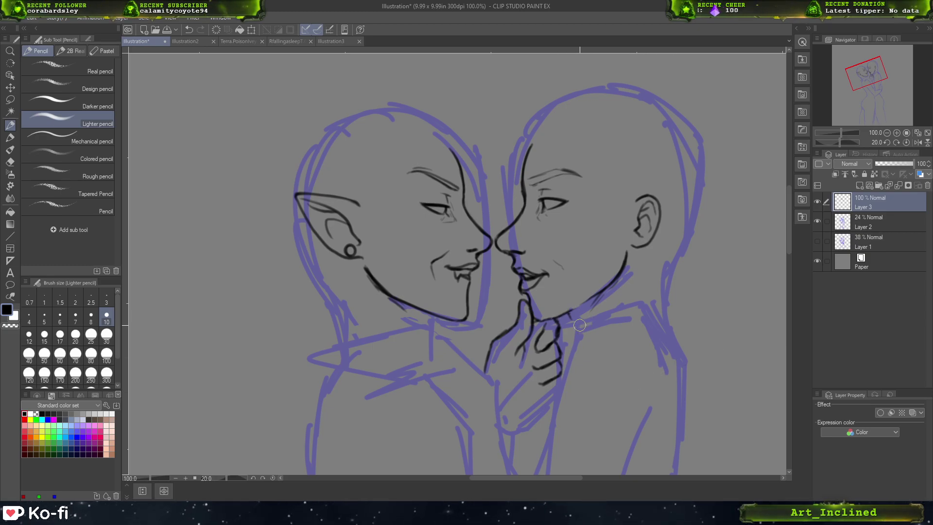
pyautogui.moveTo(555, 320)
pyautogui.mouseDown()
pyautogui.moveTo(581, 303)
pyautogui.moveTo(574, 321)
pyautogui.mouseUp()
pyautogui.hotkey('ctrl', 'z')
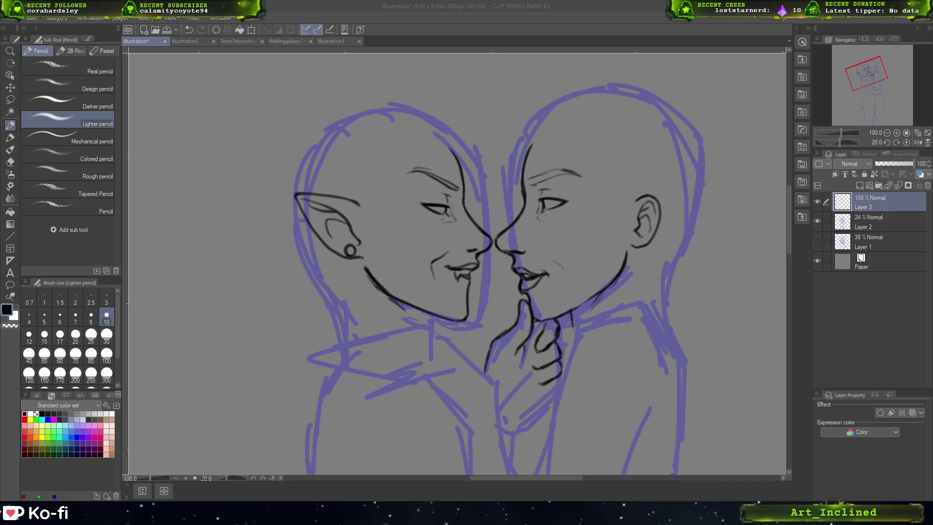
# - Draw the fanged figure's front neck line straight down from the jaw, undoing attempts until one stroke fits
pyautogui.click(437, 320)
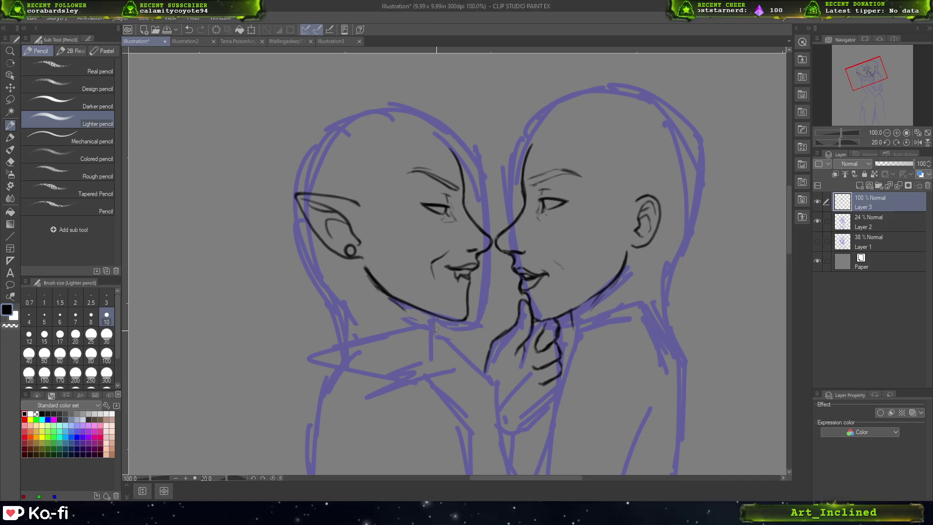
pyautogui.moveTo(433, 315); pyautogui.dragTo(433, 359)
pyautogui.hotkey('ctrl', 'z')
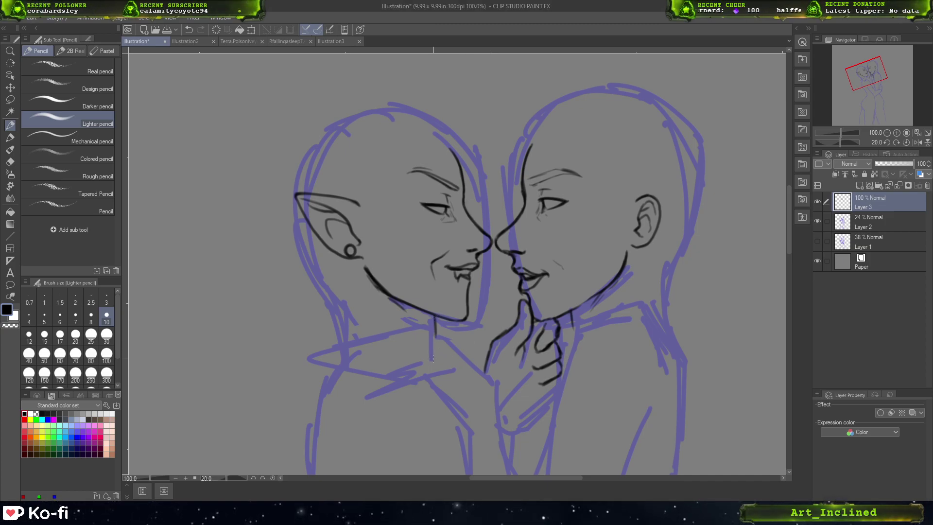
pyautogui.hotkey('ctrl', 'z')
pyautogui.moveTo(435, 314); pyautogui.dragTo(435, 343)
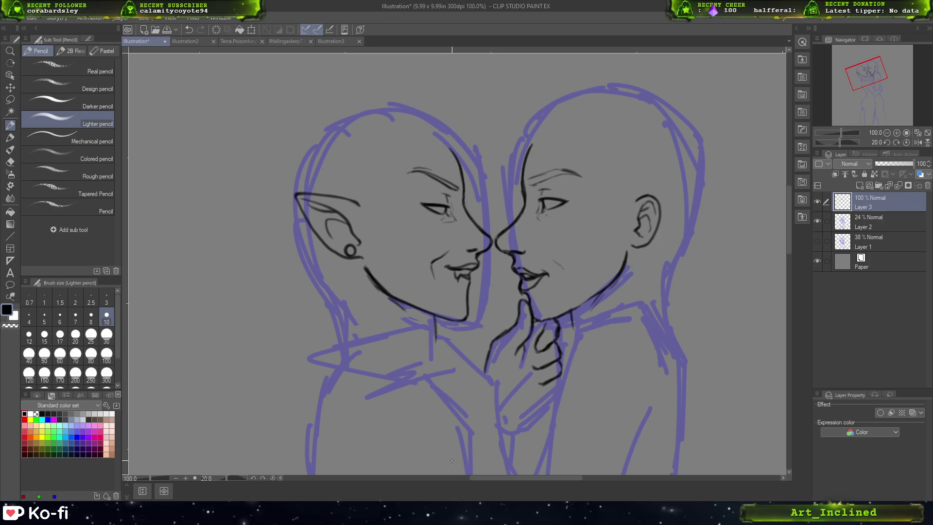
pyautogui.hotkey('ctrl', 'z')
pyautogui.moveTo(435, 315); pyautogui.dragTo(436, 352)
pyautogui.hotkey('ctrl', 'z')
pyautogui.hotkey('ctrl', 'z')
pyautogui.hotkey('ctrl', 'z')
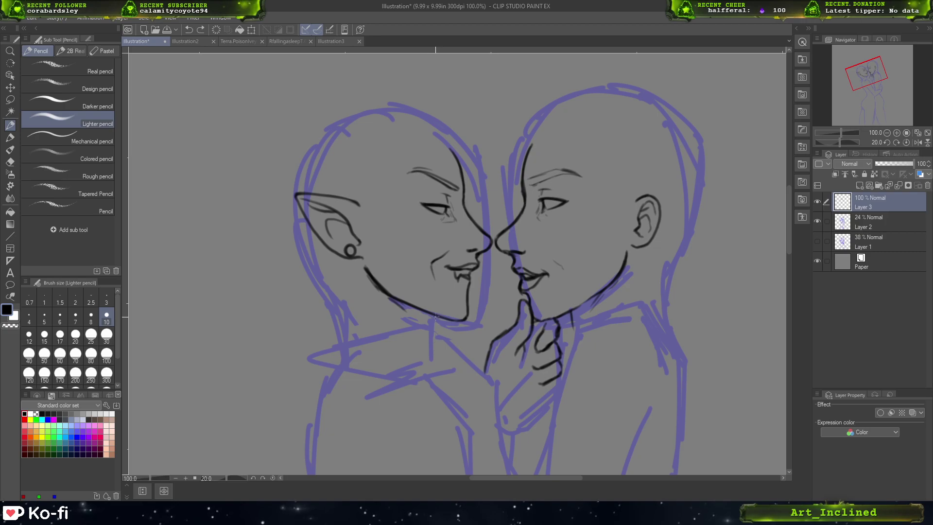
pyautogui.moveTo(435, 316); pyautogui.dragTo(436, 343)
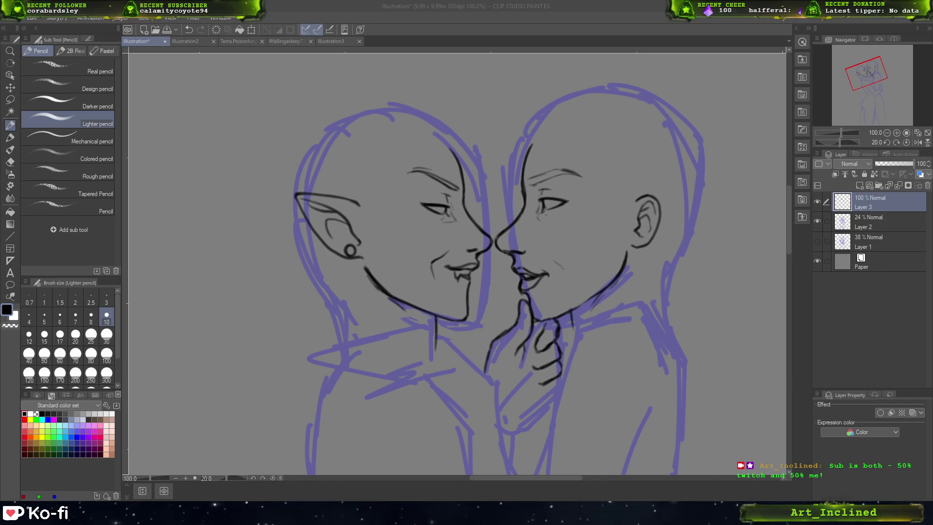
# - Draw a thin eyelid crease above the fanged figure's eye, undoing unwanted strokes
pyautogui.moveTo(422, 197)
pyautogui.mouseDown()
pyautogui.moveTo(455, 195)
pyautogui.moveTo(424, 197)
pyautogui.mouseUp()
pyautogui.hotkey('ctrl', 'z')
pyautogui.hotkey('ctrl', 'z')
pyautogui.hotkey('ctrl', 'z')
pyautogui.hotkey('ctrl', 'z')
pyautogui.hotkey('ctrl', 'z')
pyautogui.hotkey('ctrl', 'z')
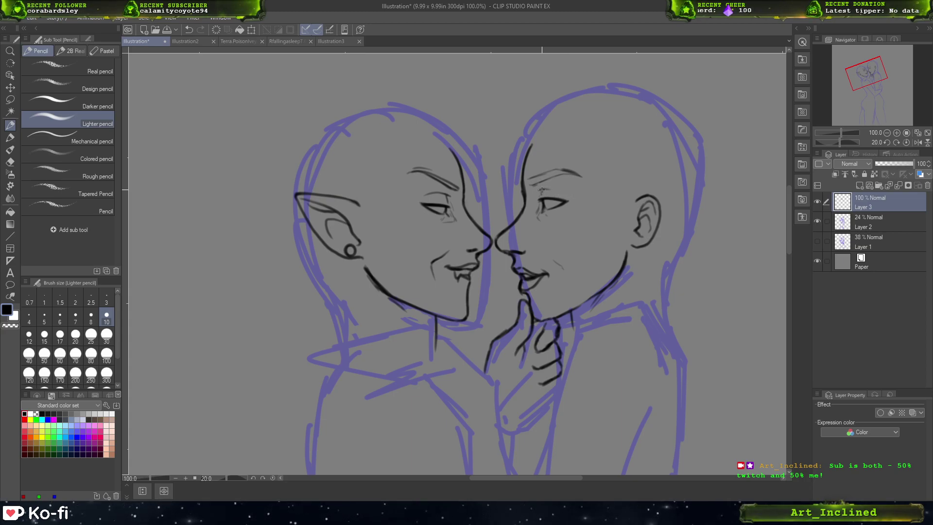
# - Redraw the eyelid crease above the right-hand figure's eye as a thin line, undoing unwanted strokes
pyautogui.scroll(1, 550, 183)
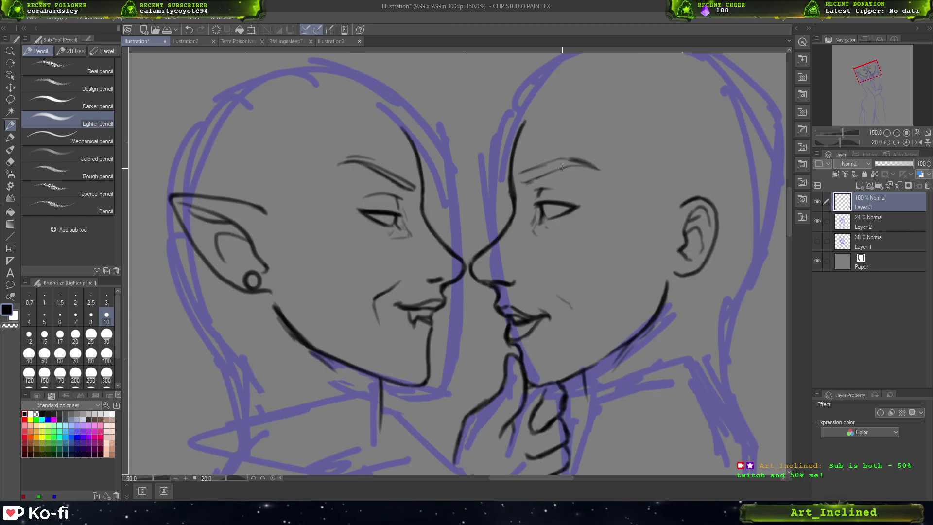
pyautogui.click(887, 132)
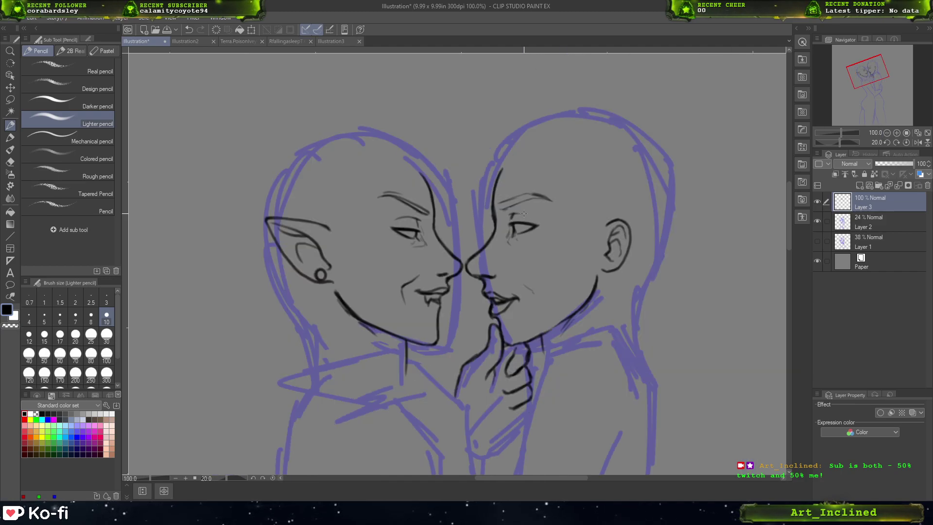
pyautogui.hotkey('ctrl', 'z')
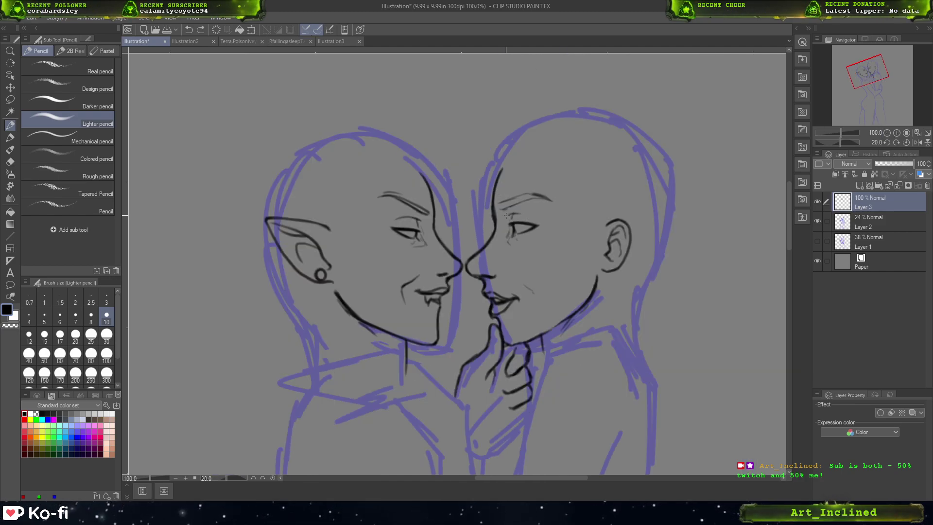
pyautogui.moveTo(514, 214); pyautogui.dragTo(518, 222)
pyautogui.hotkey('ctrl', 'z')
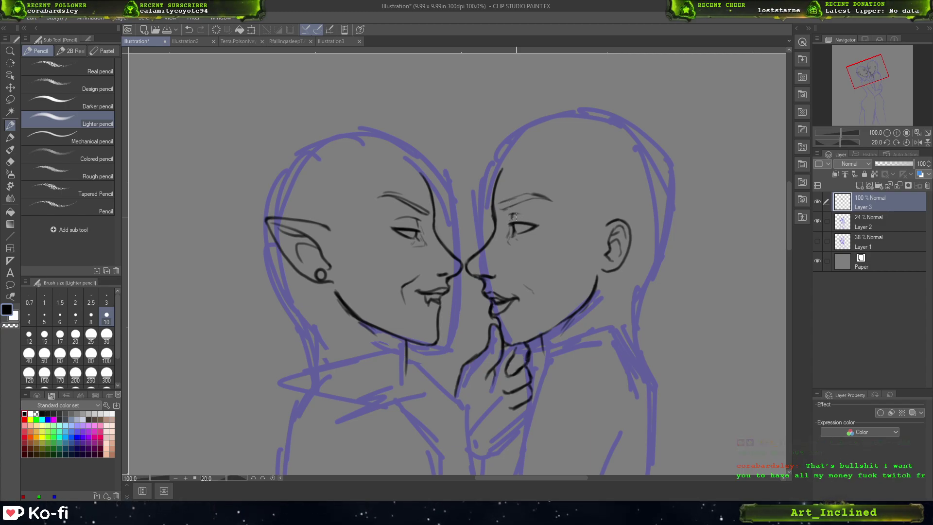
pyautogui.hotkey('ctrl', 'z')
pyautogui.moveTo(514, 215); pyautogui.dragTo(514, 224)
pyautogui.hotkey('ctrl', 'z')
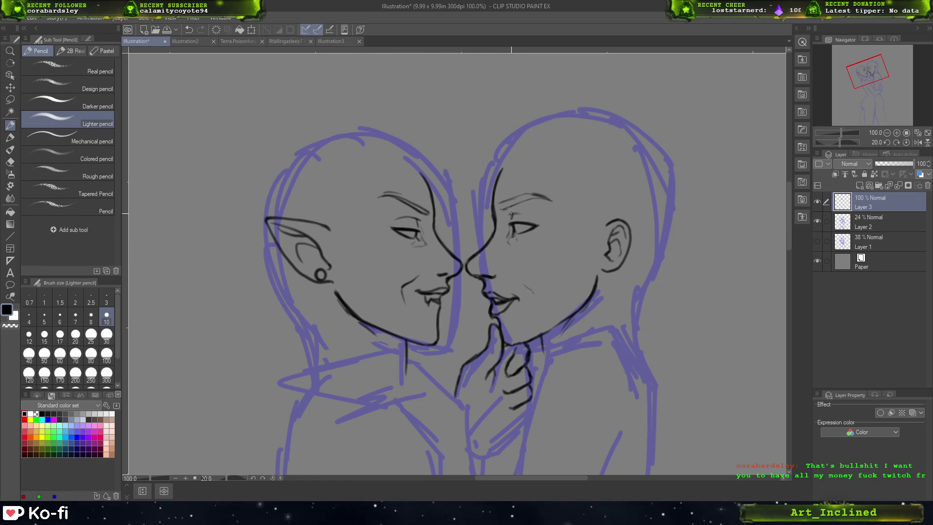
pyautogui.moveTo(510, 214); pyautogui.dragTo(534, 217)
pyautogui.hotkey('ctrl', 'z')
pyautogui.hotkey('ctrl', 'z')
pyautogui.hotkey('ctrl', 'z')
pyautogui.hotkey('ctrl', 'z')
pyautogui.hotkey('ctrl', 'z')
pyautogui.hotkey('ctrl', 'z')
pyautogui.hotkey('ctrl', 'z')
pyautogui.hotkey('ctrl', 'z')
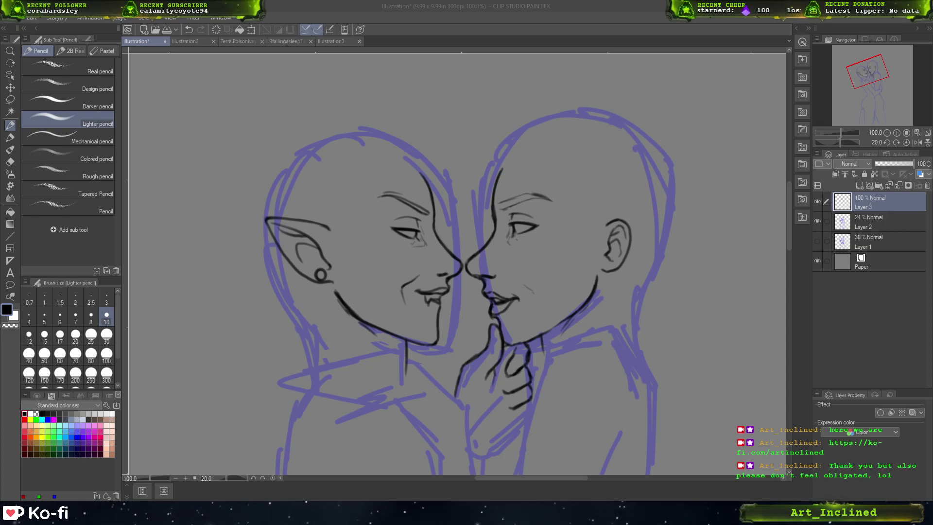
pyautogui.moveTo(627, 339); pyautogui.dragTo(608, 406)
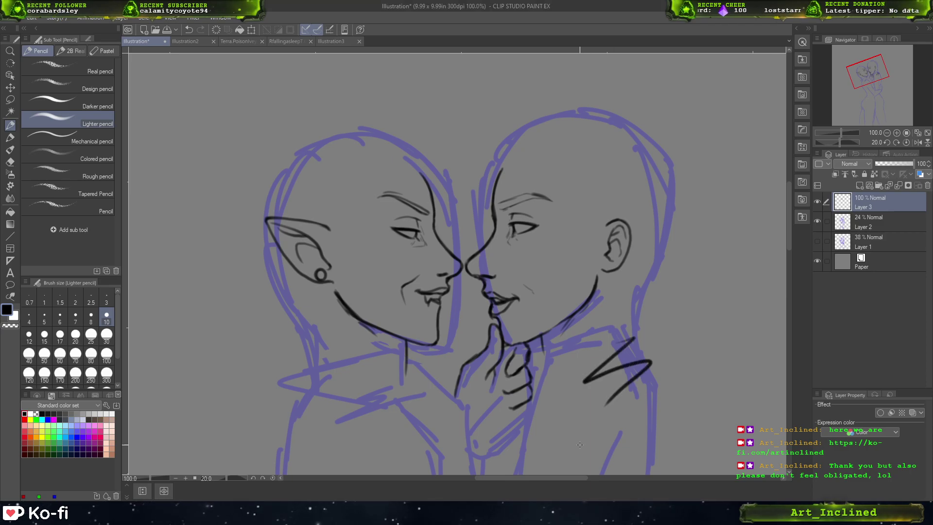
pyautogui.hotkey('ctrl', 'z')
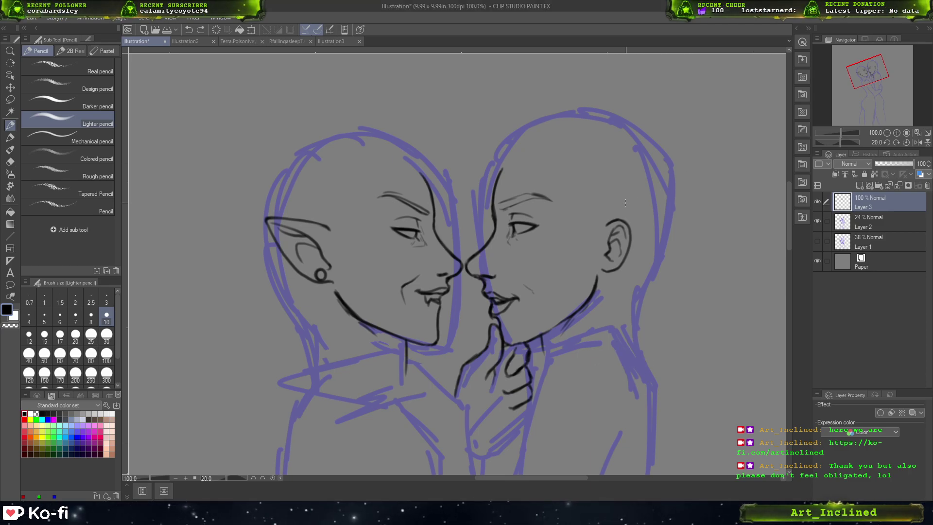
pyautogui.moveTo(615, 332); pyautogui.dragTo(666, 385)
pyautogui.hotkey('ctrl', 'z')
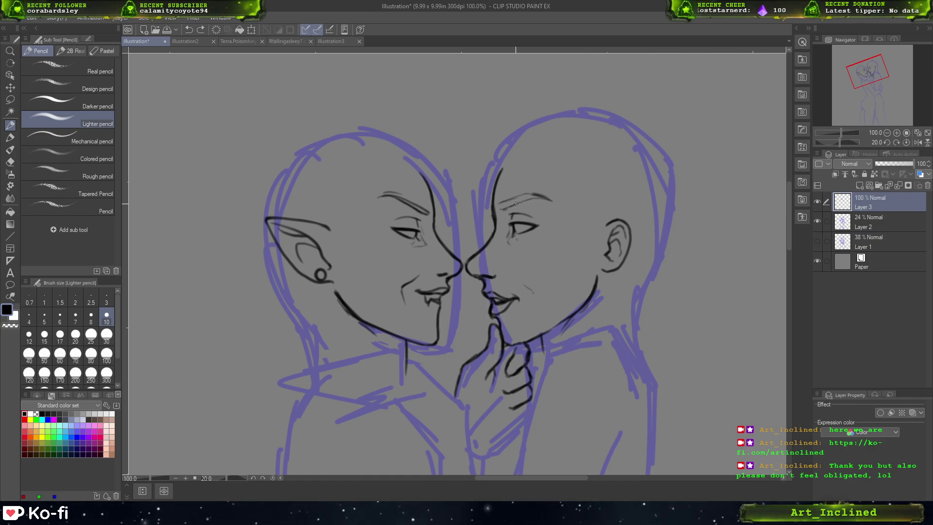
# - Draw the irises inside both figures' eyes, undoing an unwanted stroke
pyautogui.moveTo(409, 231); pyautogui.dragTo(410, 236)
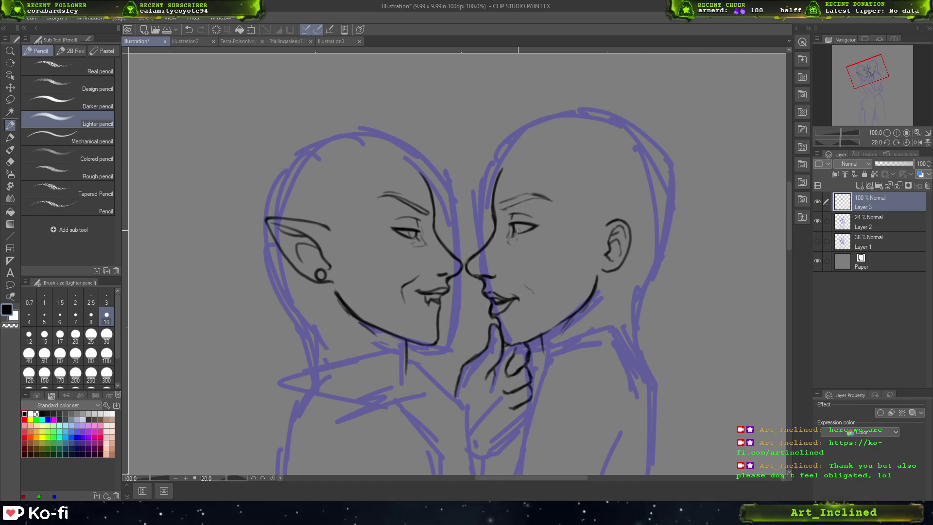
pyautogui.hotkey('ctrl', 'z')
pyautogui.moveTo(531, 228)
pyautogui.mouseDown()
pyautogui.moveTo(529, 237)
pyautogui.moveTo(523, 225)
pyautogui.mouseUp()
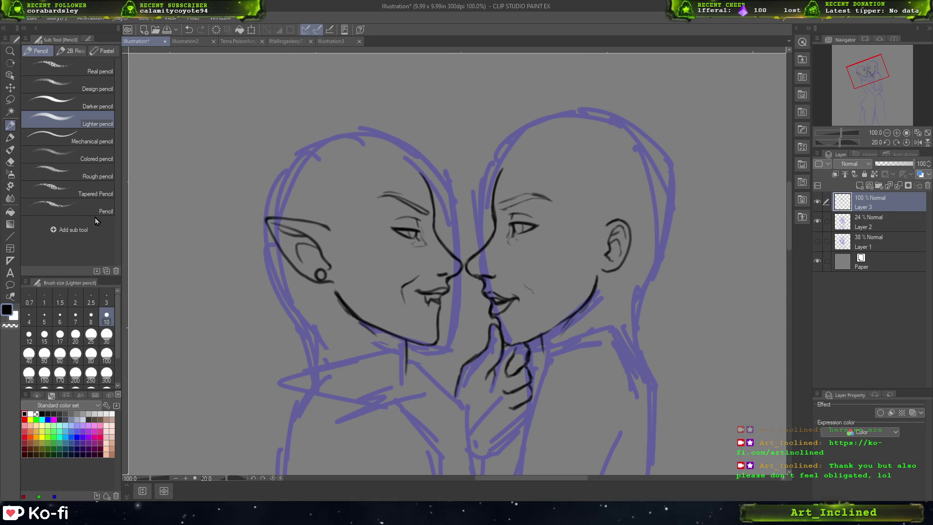
# - Zoom out to both figures and mirror the canvas view to check the faces and proportions
pyautogui.scroll(-6, 340, 160)
pyautogui.scroll(1, 459, 200)
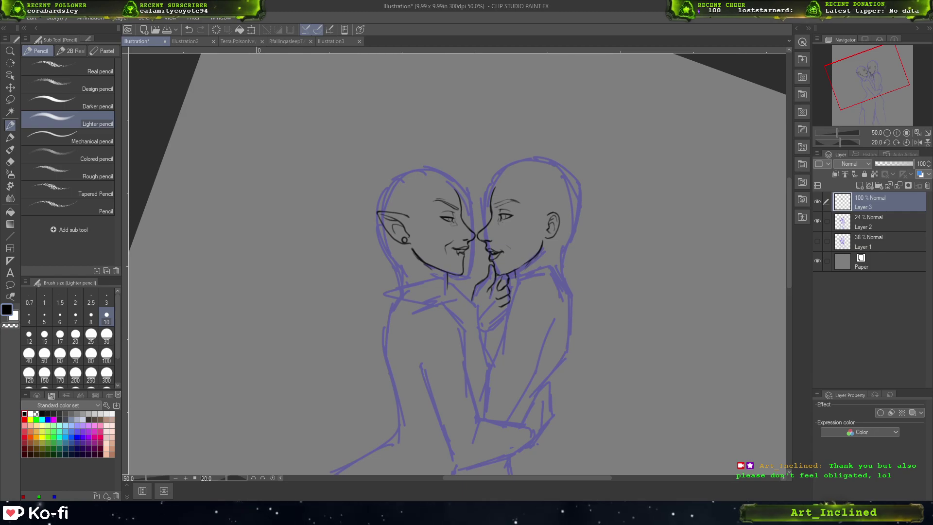
pyautogui.click(918, 142)
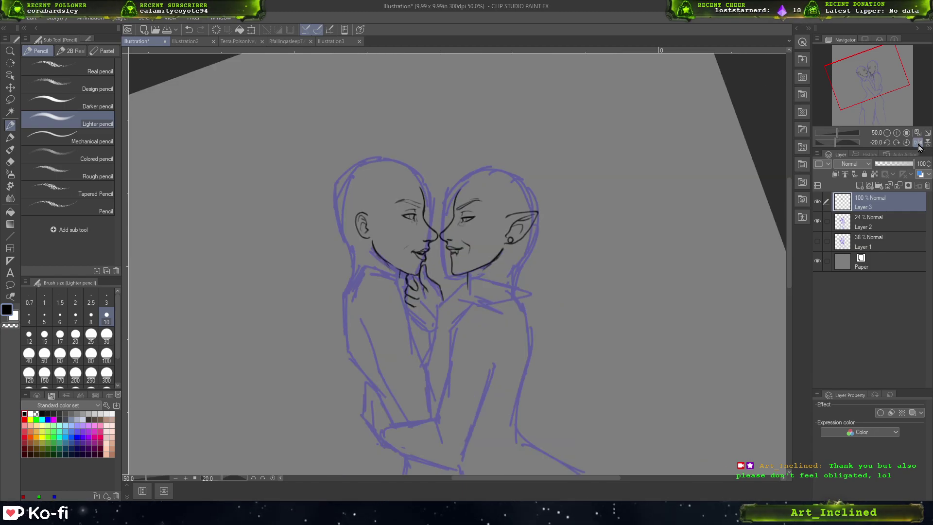
# - Compare both faces in mirrored and normal canvas views, reset the canvas rotation, and examine the figures at several zoom levels
pyautogui.click(919, 143)
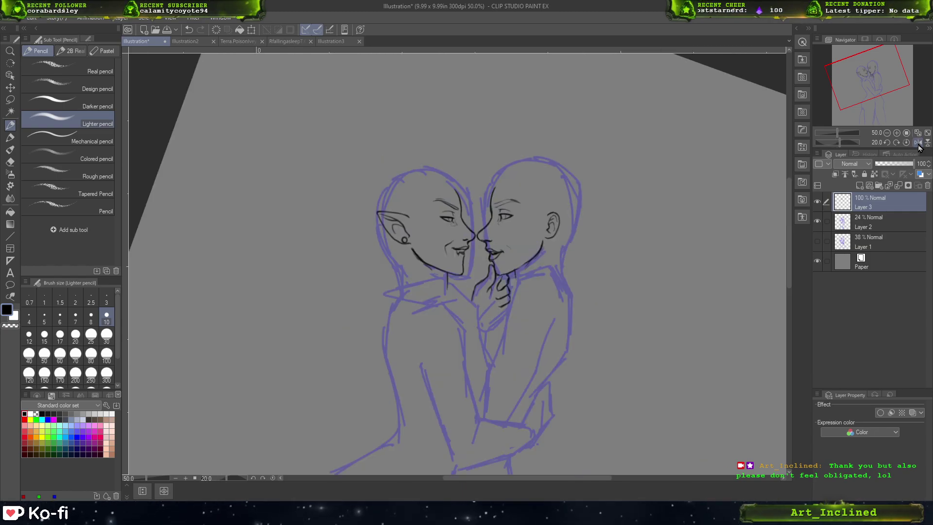
pyautogui.click(918, 143)
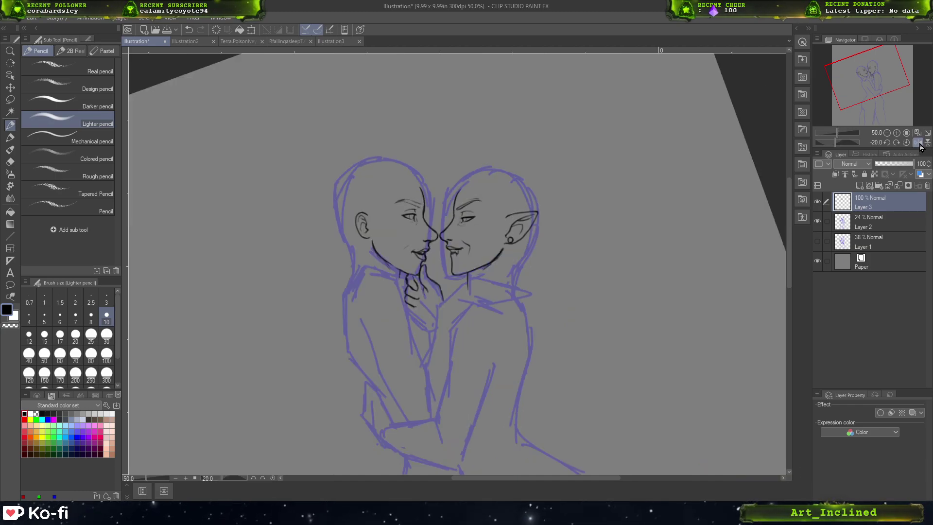
pyautogui.click(918, 144)
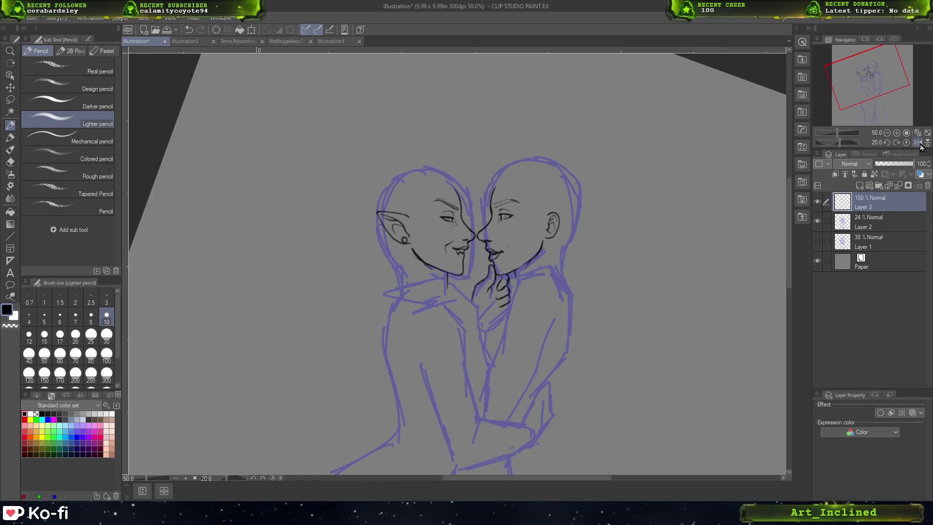
pyautogui.click(919, 143)
pyautogui.click(918, 144)
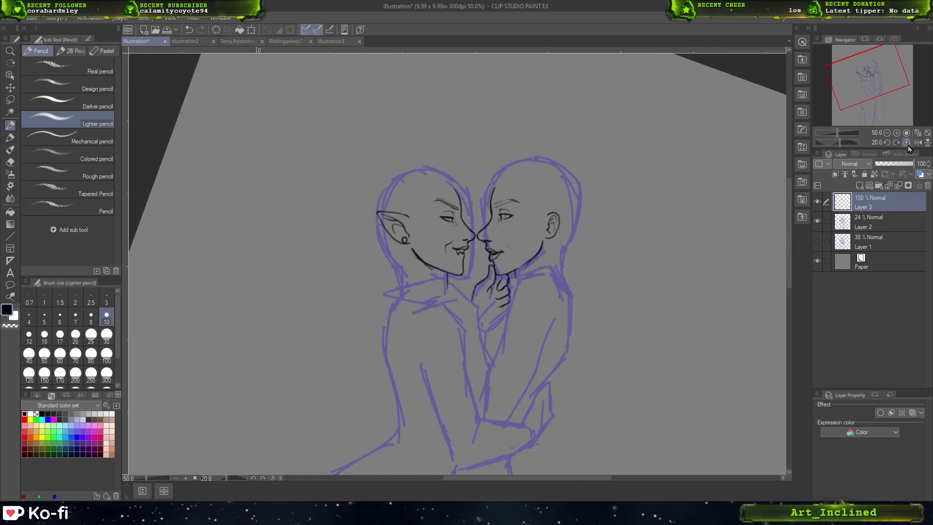
pyautogui.click(907, 144)
pyautogui.scroll(-1, 407, 144)
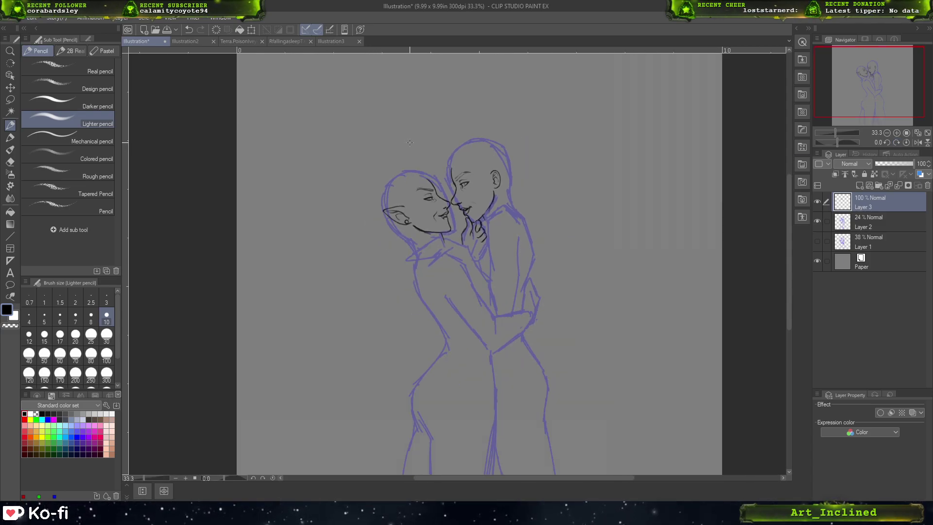
pyautogui.scroll(4, 409, 142)
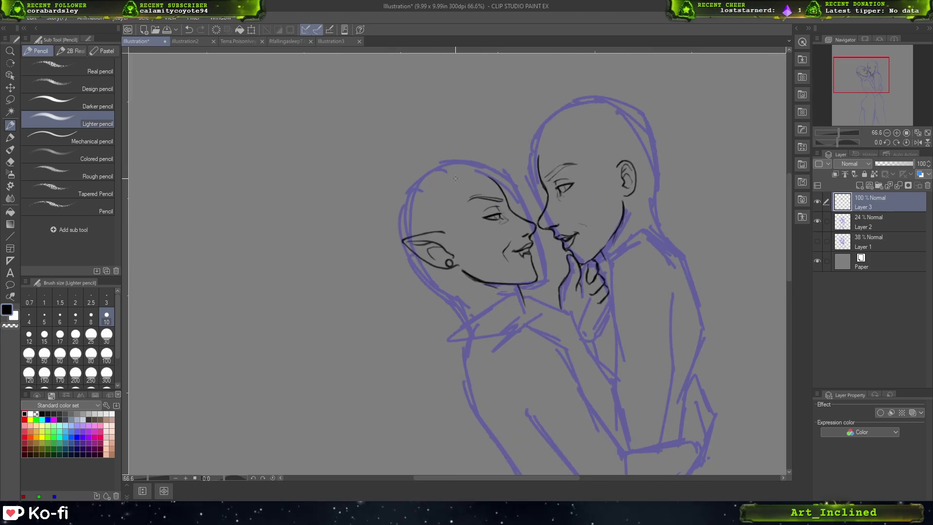
pyautogui.scroll(-2, 455, 178)
pyautogui.scroll(2, 476, 176)
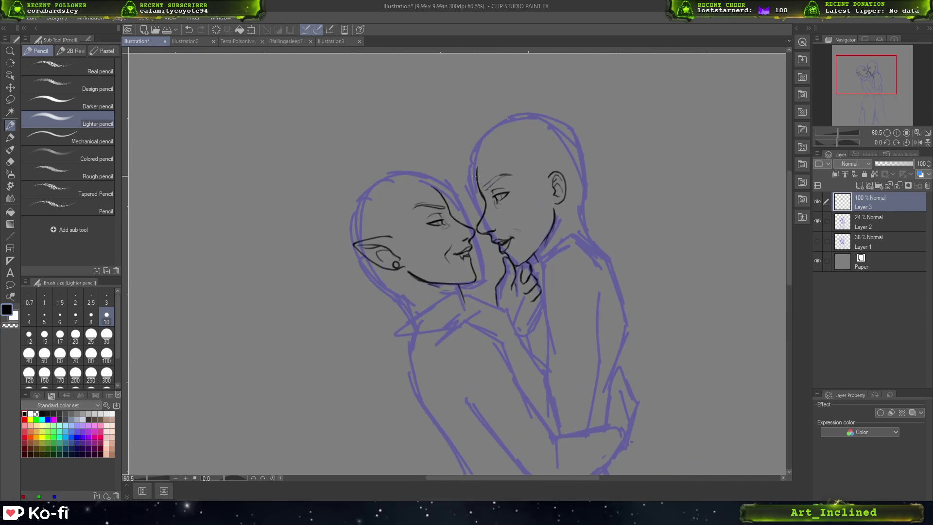
pyautogui.scroll(2, 443, 183)
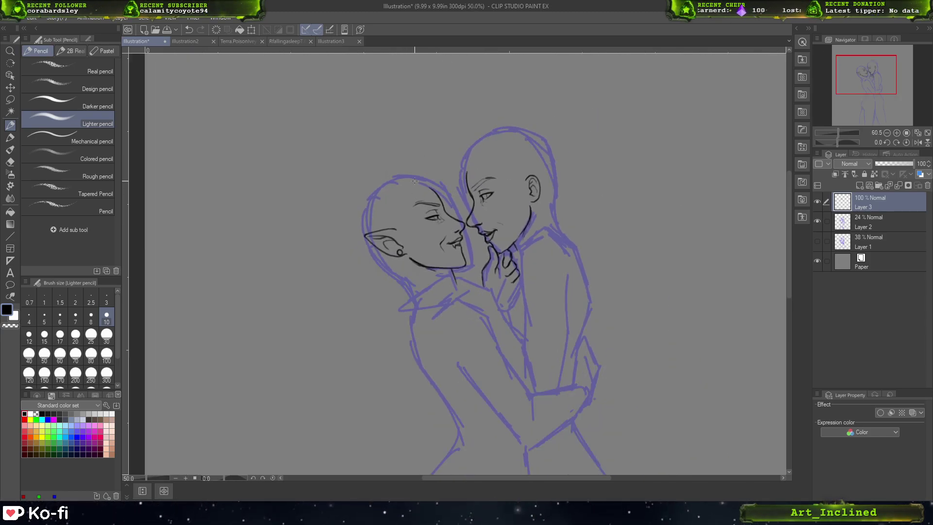
# - Rotate the canvas view to 30 degrees and draw a short nape line at the back of the fanged figure's neck
pyautogui.click(899, 145)
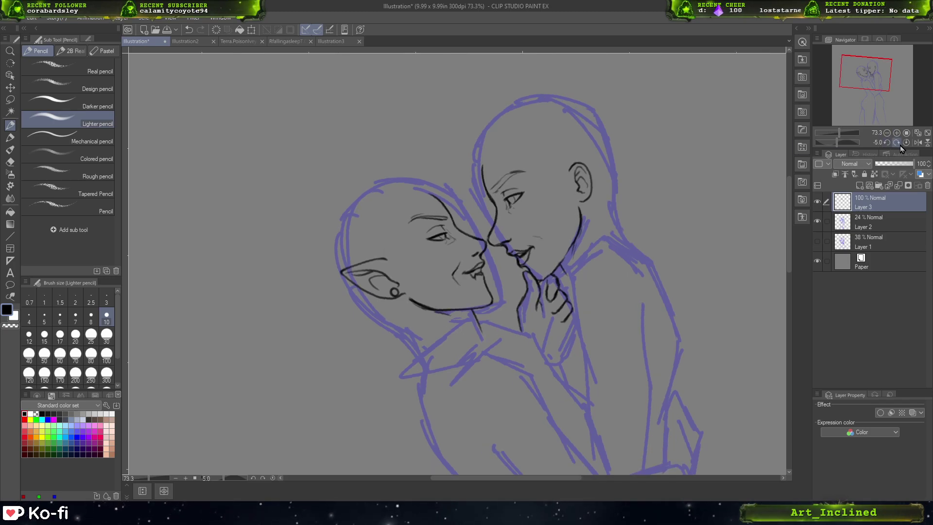
pyautogui.click(899, 145)
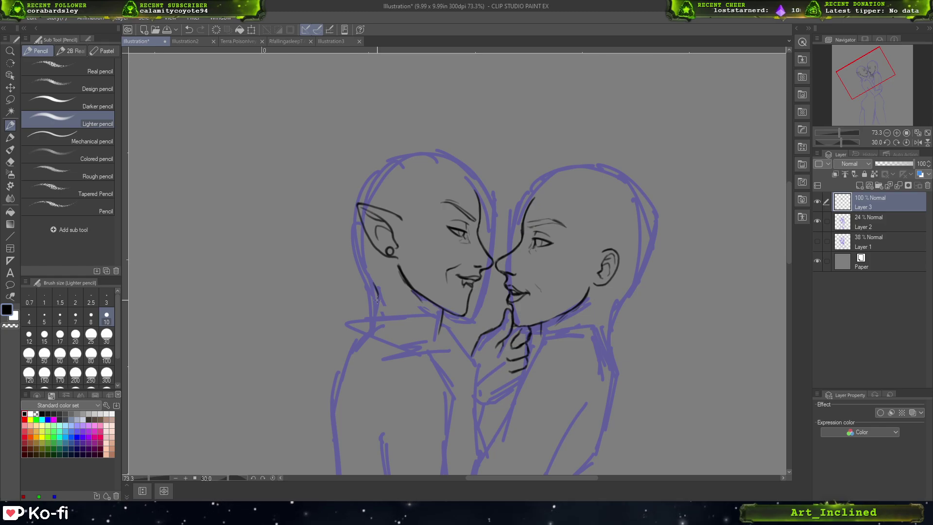
pyautogui.hotkey('ctrl', 'z')
pyautogui.moveTo(374, 283); pyautogui.dragTo(378, 303)
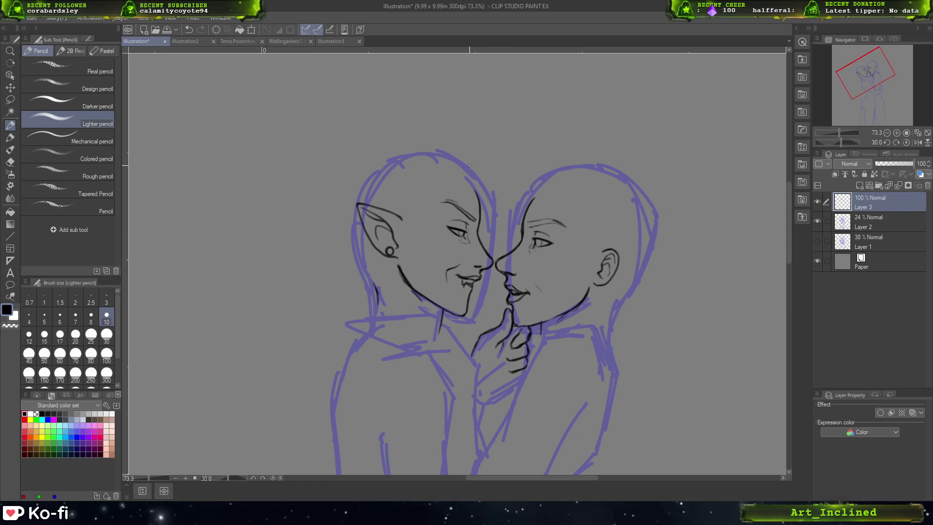
# - Draw the fanged figure's hair outline from the forehead up over the top of the head, undoing unwanted strokes
pyautogui.moveTo(476, 189)
pyautogui.mouseDown()
pyautogui.moveTo(483, 176)
pyautogui.moveTo(402, 133)
pyautogui.mouseUp()
pyautogui.hotkey('ctrl', 'z')
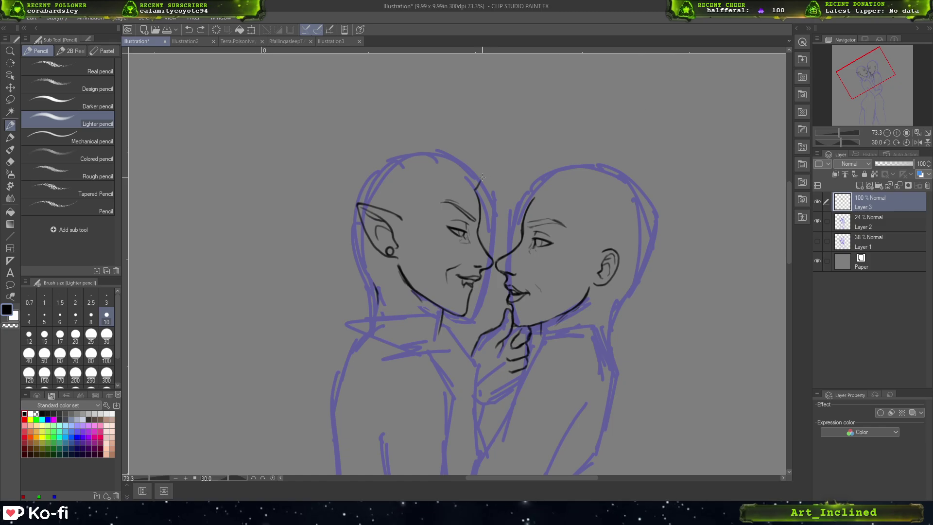
pyautogui.moveTo(478, 183)
pyautogui.mouseDown()
pyautogui.moveTo(467, 164)
pyautogui.moveTo(383, 142)
pyautogui.moveTo(467, 166)
pyautogui.mouseUp()
pyautogui.hotkey('ctrl', 'z')
pyautogui.hotkey('ctrl', 'z')
pyautogui.moveTo(373, 144)
pyautogui.mouseDown()
pyautogui.moveTo(408, 140)
pyautogui.moveTo(468, 156)
pyautogui.moveTo(475, 192)
pyautogui.mouseUp()
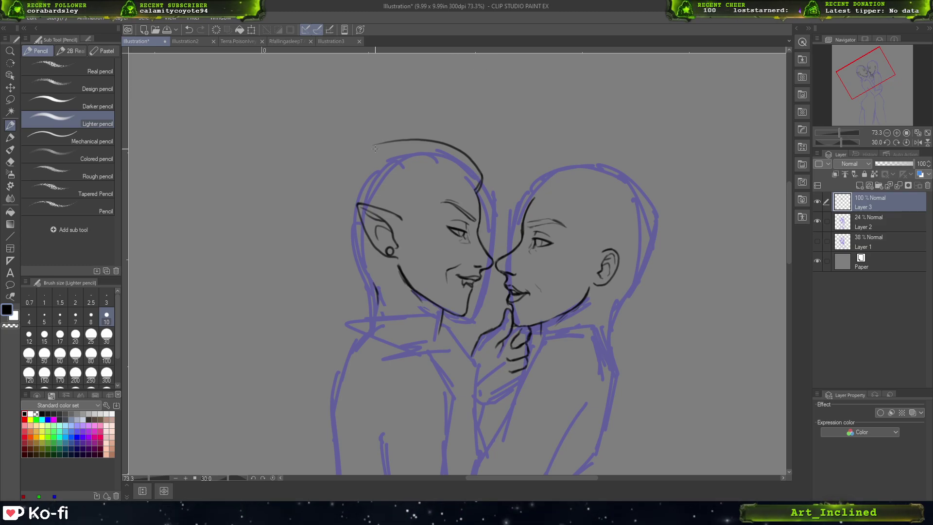
# - Draw the curved back-of-head outline from the fanged figure's crown down to the nape, undoing unwanted strokes
pyautogui.moveTo(356, 159)
pyautogui.mouseDown()
pyautogui.moveTo(345, 251)
pyautogui.moveTo(344, 220)
pyautogui.moveTo(376, 281)
pyautogui.mouseUp()
pyautogui.hotkey('ctrl', 'z')
pyautogui.hotkey('ctrl', 'z')
pyautogui.moveTo(359, 154); pyautogui.dragTo(351, 262)
pyautogui.hotkey('ctrl', 'z')
pyautogui.hotkey('ctrl', 'z')
pyautogui.moveTo(358, 156)
pyautogui.mouseDown()
pyautogui.moveTo(342, 213)
pyautogui.moveTo(349, 251)
pyautogui.moveTo(375, 284)
pyautogui.mouseUp()
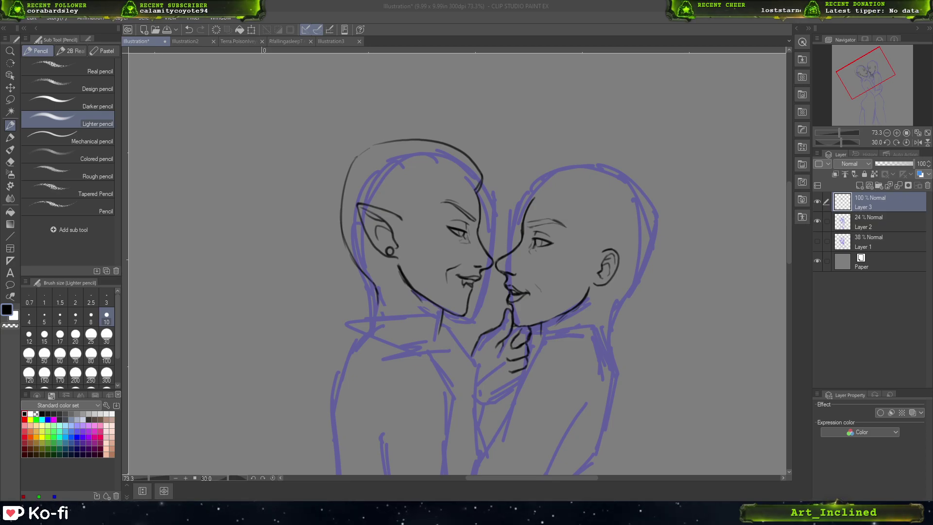
# - Add short overlapping hair strands at the fanged figure's forehead tuft, undoing unwanted strokes
pyautogui.moveTo(455, 148); pyautogui.dragTo(483, 166)
pyautogui.hotkey('ctrl', 'z')
pyautogui.moveTo(460, 150); pyautogui.dragTo(484, 172)
pyautogui.hotkey('ctrl', 'z')
pyautogui.hotkey('ctrl', 'z')
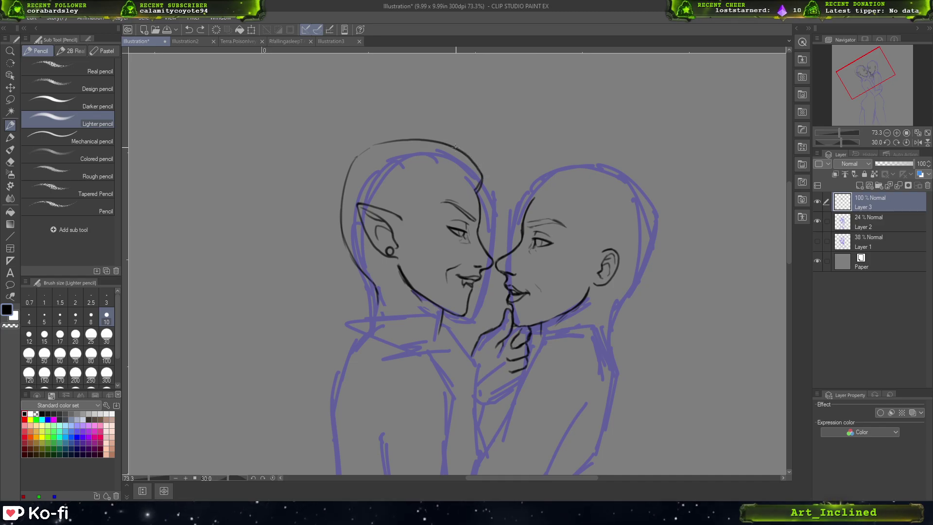
pyautogui.moveTo(452, 145)
pyautogui.mouseDown()
pyautogui.moveTo(490, 178)
pyautogui.moveTo(473, 162)
pyautogui.moveTo(489, 178)
pyautogui.moveTo(478, 195)
pyautogui.mouseUp()
pyautogui.hotkey('ctrl', 'z')
pyautogui.hotkey('ctrl', 'z')
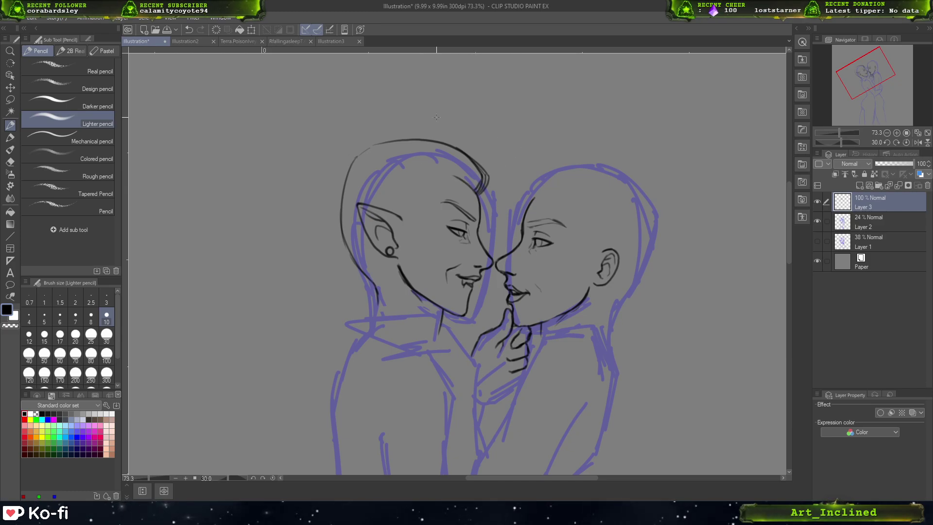
pyautogui.hotkey('ctrl', 'z')
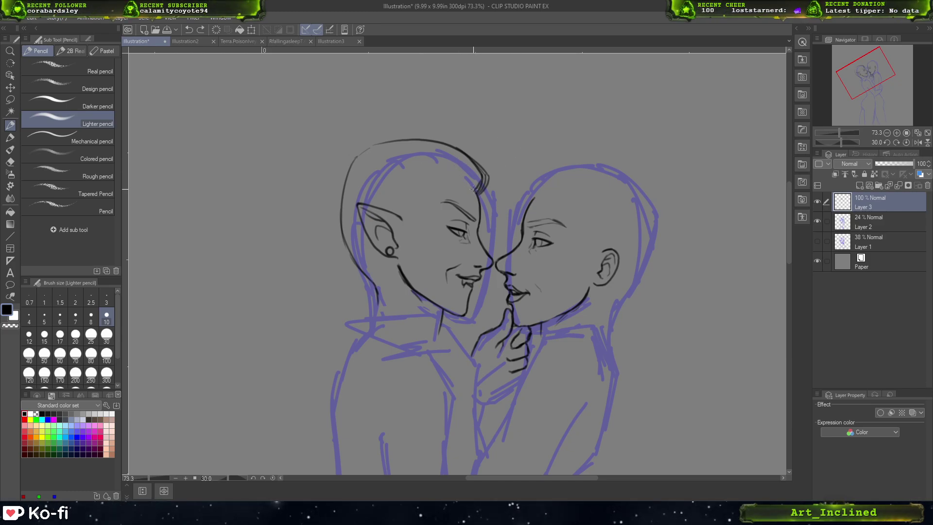
# - Draw the fanged figure's hairline back from the forehead, with short strands at the temple
pyautogui.moveTo(475, 190); pyautogui.dragTo(440, 166)
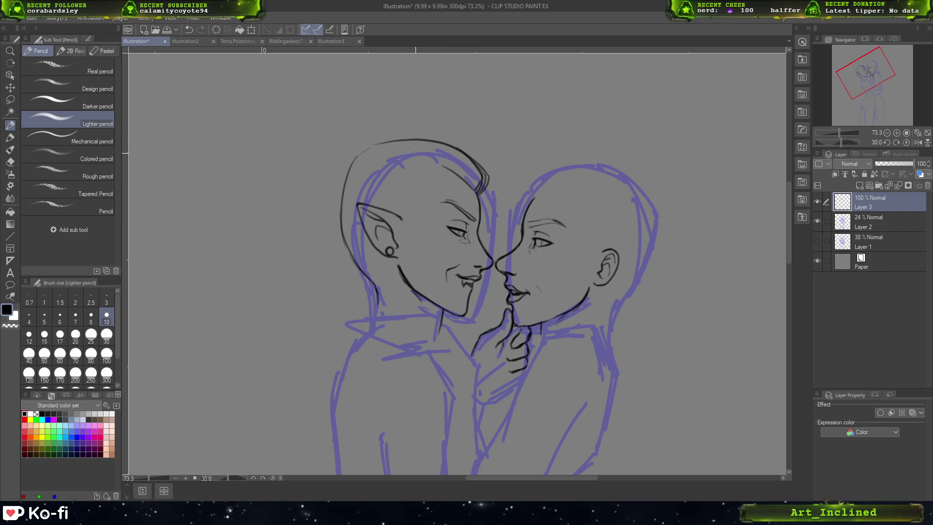
pyautogui.moveTo(435, 180)
pyautogui.mouseDown()
pyautogui.moveTo(409, 169)
pyautogui.moveTo(441, 180)
pyautogui.moveTo(421, 169)
pyautogui.mouseUp()
pyautogui.hotkey('ctrl', 'z')
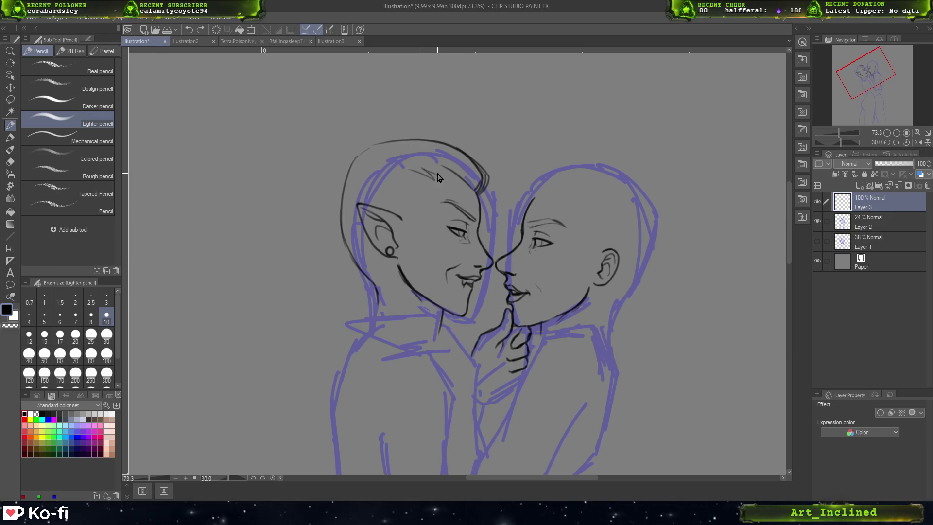
pyautogui.moveTo(428, 167)
pyautogui.mouseDown()
pyautogui.moveTo(461, 181)
pyautogui.moveTo(418, 178)
pyautogui.mouseUp()
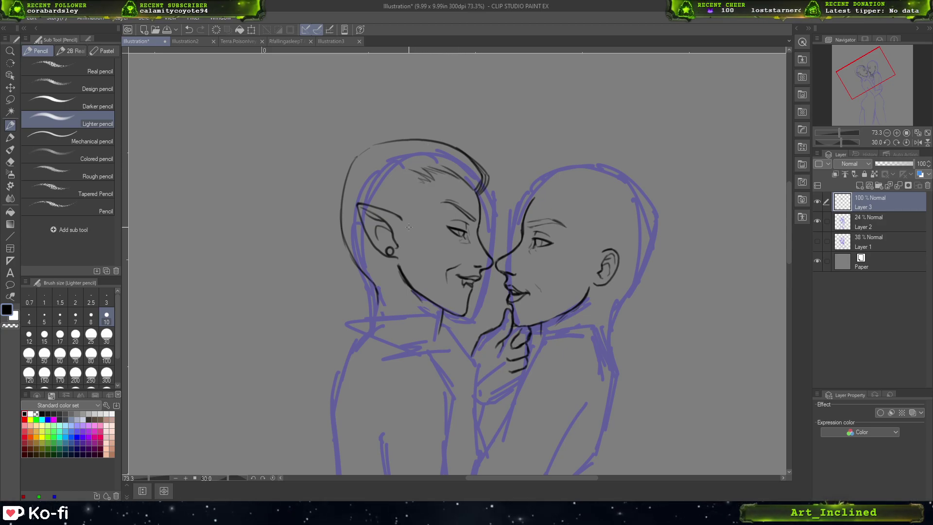
# - Draw short sideburn strokes in front of the fanged figure's pointed ear, undoing unwanted strokes
pyautogui.moveTo(401, 219); pyautogui.dragTo(410, 230)
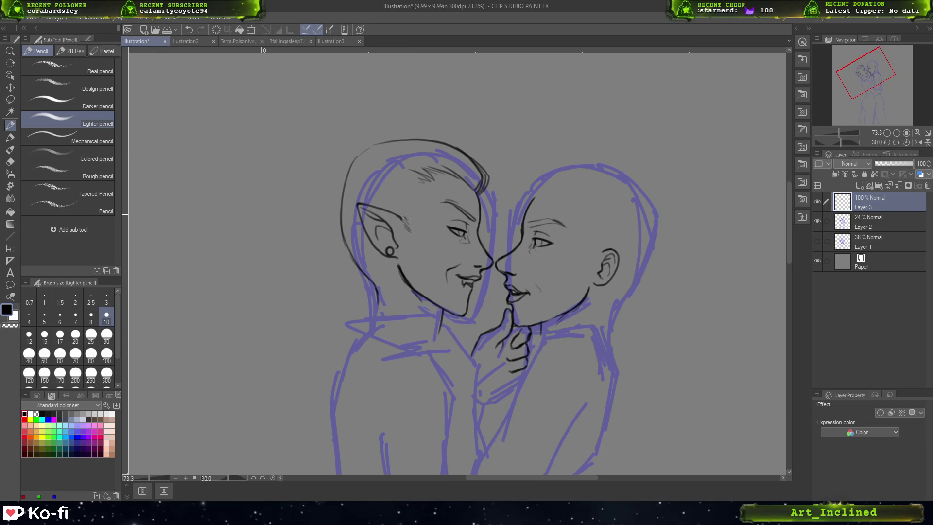
pyautogui.moveTo(402, 208)
pyautogui.mouseDown()
pyautogui.moveTo(408, 215)
pyautogui.moveTo(365, 166)
pyautogui.moveTo(409, 216)
pyautogui.moveTo(410, 206)
pyautogui.mouseUp()
pyautogui.hotkey('ctrl', 'z')
pyautogui.hotkey('ctrl', 'z')
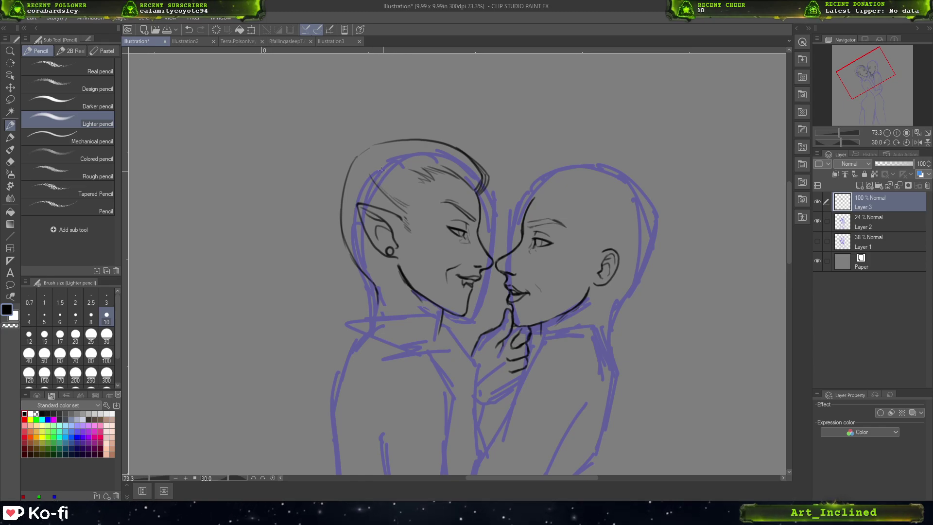
# - Draw thin swept-back hair strands from the temple toward the crown above the pointed ear, undoing unwanted strokes
pyautogui.moveTo(381, 169); pyautogui.dragTo(417, 197)
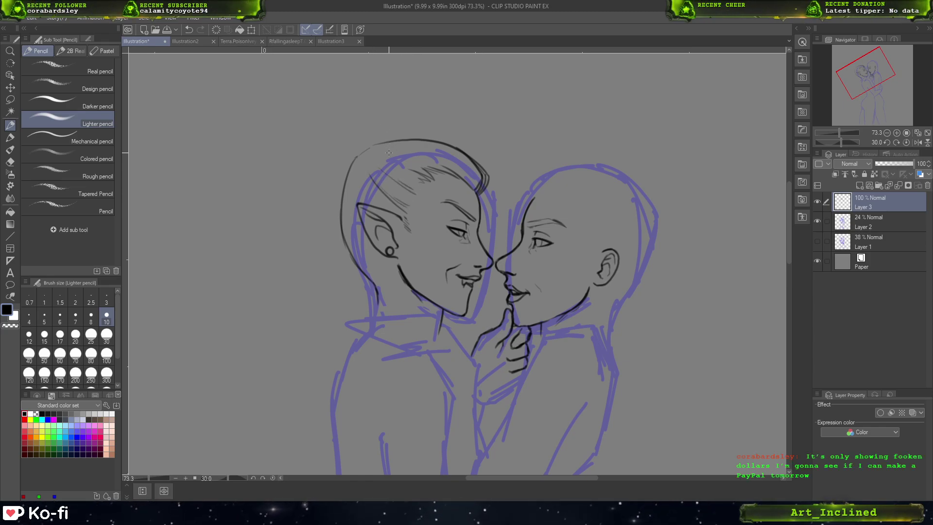
pyautogui.hotkey('ctrl', 'z')
pyautogui.hotkey('ctrl', 'z')
pyautogui.hotkey('ctrl', 'z')
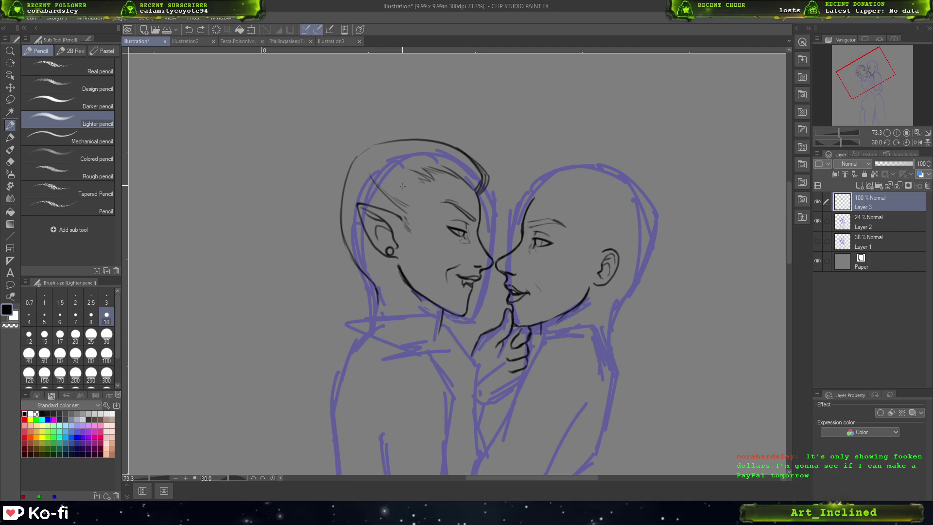
pyautogui.moveTo(379, 166); pyautogui.dragTo(409, 193)
pyautogui.hotkey('ctrl', 'z')
pyautogui.hotkey('ctrl', 'z')
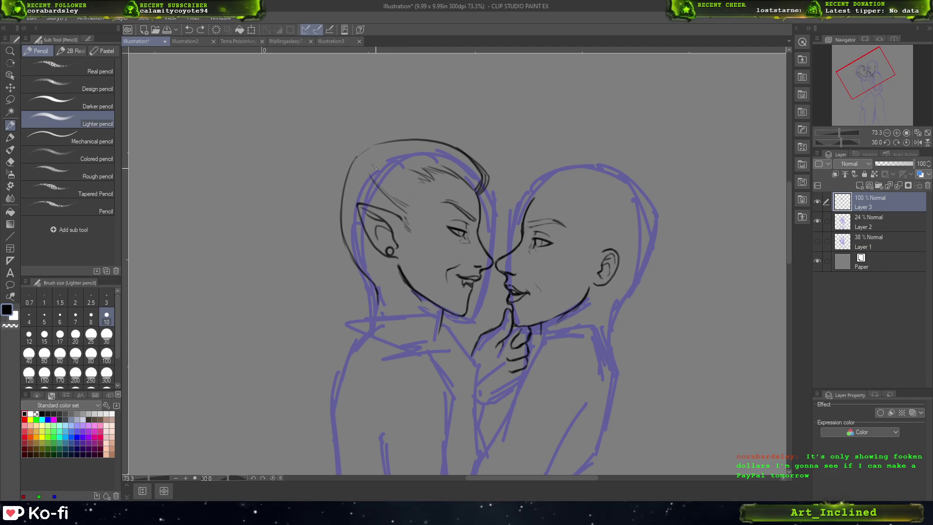
pyautogui.moveTo(373, 168)
pyautogui.mouseDown()
pyautogui.moveTo(413, 195)
pyautogui.moveTo(401, 198)
pyautogui.moveTo(415, 186)
pyautogui.mouseUp()
pyautogui.hotkey('ctrl', 'z')
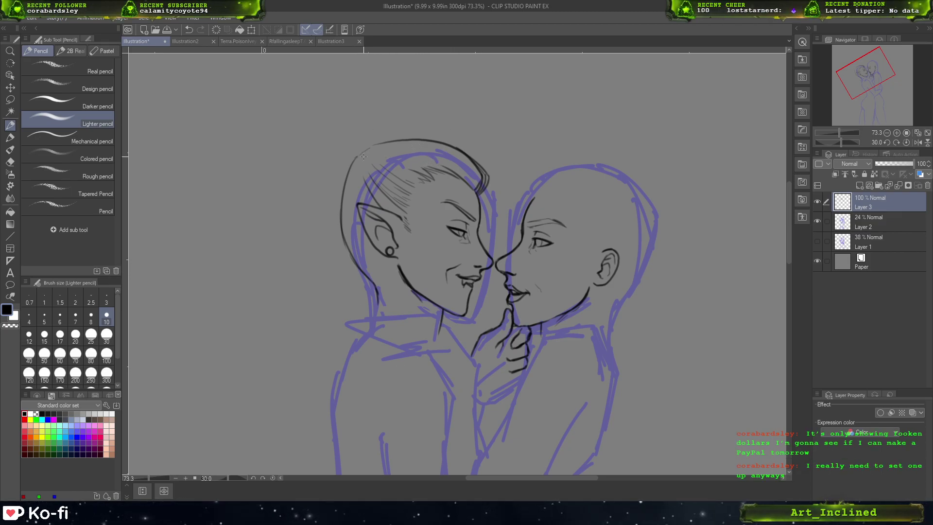
# - Draw a long curved strand from the fanged figure's crown across the hair to the forehead, undoing unwanted strokes
pyautogui.moveTo(370, 155); pyautogui.dragTo(444, 167)
pyautogui.hotkey('ctrl', 'z')
pyautogui.moveTo(368, 154); pyautogui.dragTo(451, 173)
pyautogui.hotkey('ctrl', 'z')
pyautogui.moveTo(369, 155)
pyautogui.mouseDown()
pyautogui.moveTo(432, 164)
pyautogui.moveTo(455, 173)
pyautogui.moveTo(376, 154)
pyautogui.moveTo(462, 179)
pyautogui.mouseUp()
pyautogui.hotkey('ctrl', 'z')
pyautogui.hotkey('ctrl', 'z')
pyautogui.moveTo(370, 154); pyautogui.dragTo(453, 179)
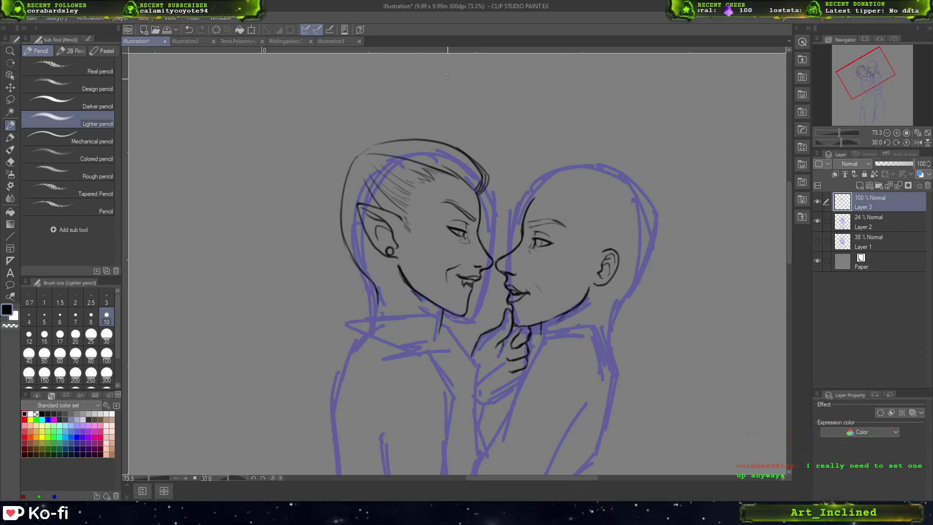
pyautogui.hotkey('ctrl', 'z')
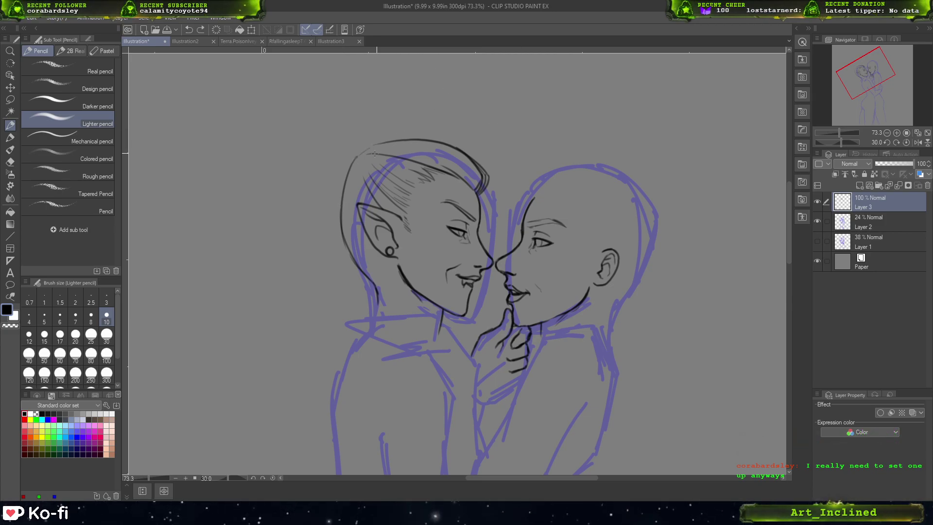
# - Refine the hair outline near the fanged figure's crown and draw a curved hair tie at its back, undoing unwanted strokes
pyautogui.hotkey('ctrl', 'z')
pyautogui.moveTo(394, 142)
pyautogui.mouseDown()
pyautogui.moveTo(353, 157)
pyautogui.moveTo(398, 140)
pyautogui.moveTo(356, 157)
pyautogui.moveTo(387, 143)
pyautogui.moveTo(348, 177)
pyautogui.moveTo(396, 141)
pyautogui.moveTo(374, 148)
pyautogui.moveTo(400, 142)
pyautogui.moveTo(375, 145)
pyautogui.moveTo(361, 161)
pyautogui.moveTo(398, 142)
pyautogui.moveTo(374, 146)
pyautogui.mouseUp()
pyautogui.hotkey('ctrl', 'z')
pyautogui.hotkey('ctrl', 'z')
pyautogui.hotkey('ctrl', 'z')
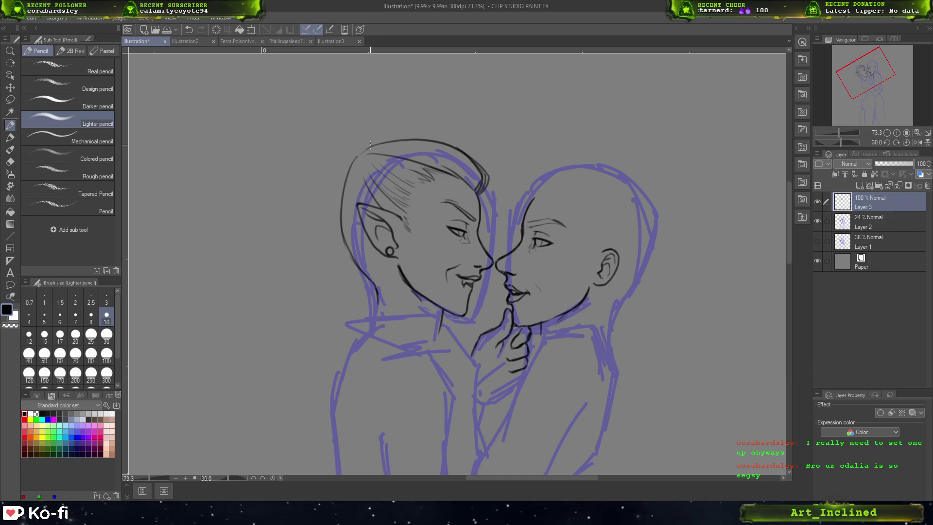
pyautogui.hotkey('ctrl', 'z')
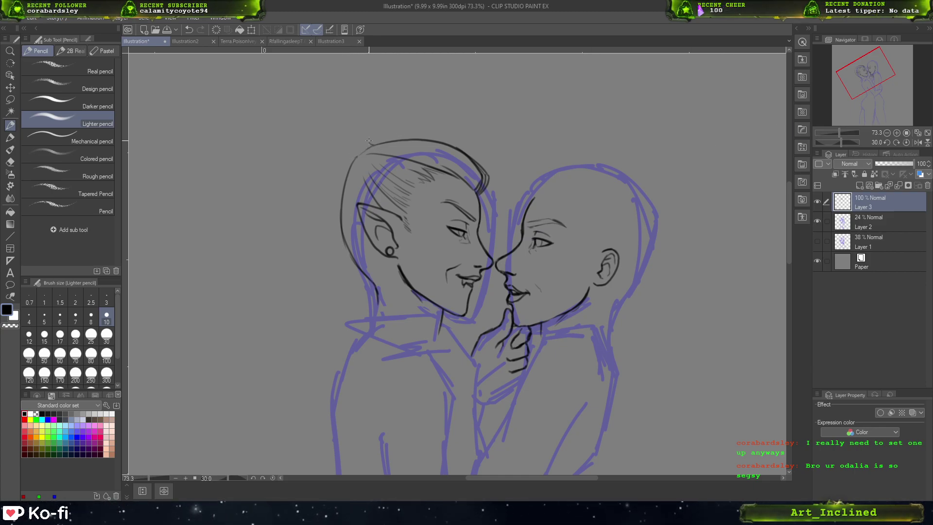
pyautogui.moveTo(359, 144)
pyautogui.mouseDown()
pyautogui.moveTo(341, 172)
pyautogui.moveTo(345, 160)
pyautogui.moveTo(345, 176)
pyautogui.moveTo(372, 148)
pyautogui.moveTo(355, 158)
pyautogui.mouseUp()
pyautogui.hotkey('ctrl', 'z')
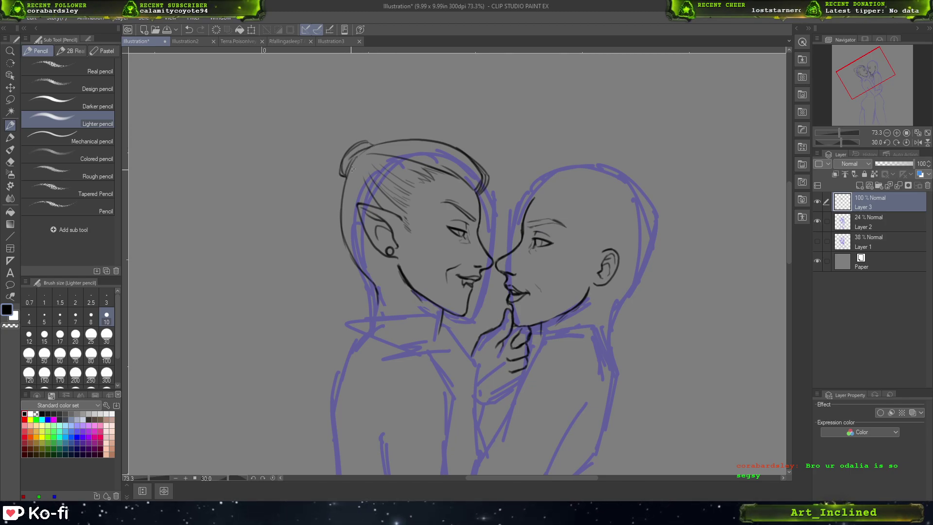
# - Draw hair strands behind the pointed ear down to the nape of the fanged figure's neck, undoing unwanted strokes
pyautogui.moveTo(358, 157)
pyautogui.mouseDown()
pyautogui.moveTo(378, 153)
pyautogui.moveTo(355, 182)
pyautogui.moveTo(364, 254)
pyautogui.mouseUp()
pyautogui.hotkey('ctrl', 'z')
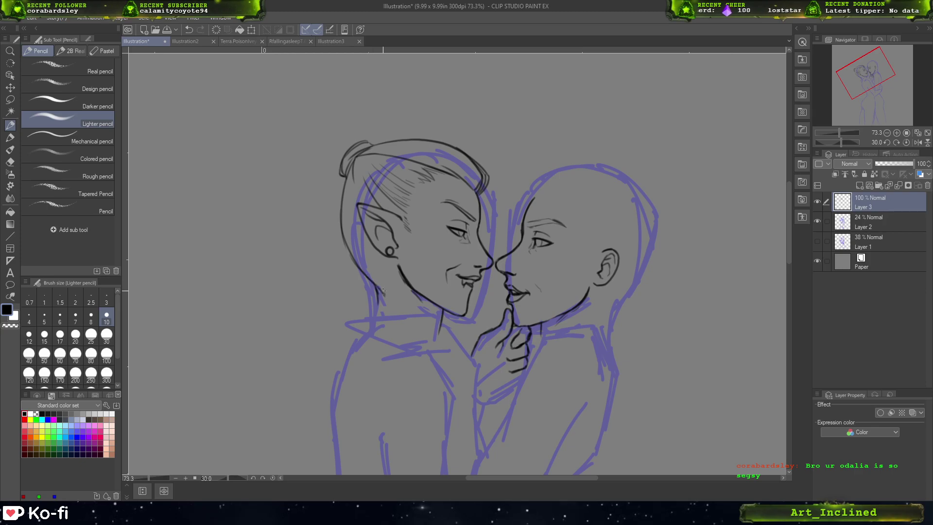
pyautogui.moveTo(378, 252); pyautogui.dragTo(383, 269)
pyautogui.moveTo(352, 239); pyautogui.dragTo(384, 278)
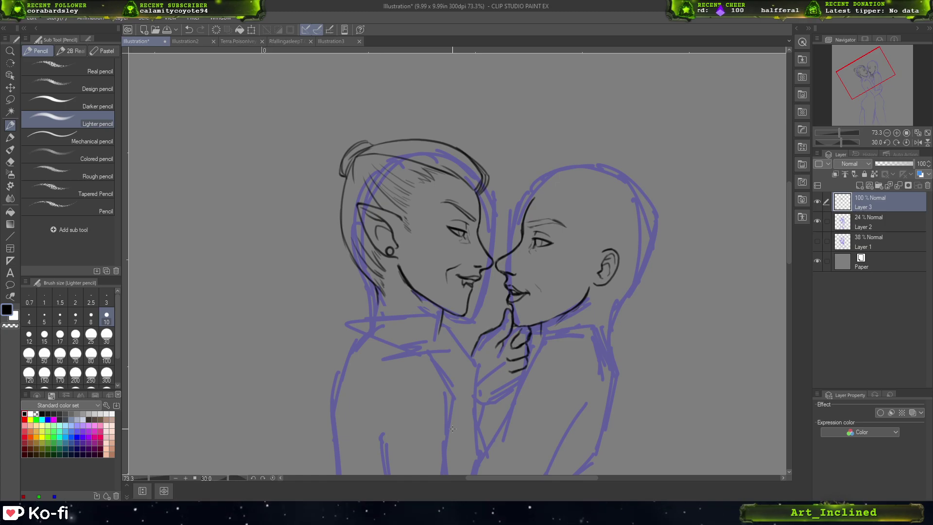
pyautogui.hotkey('ctrl', 'z')
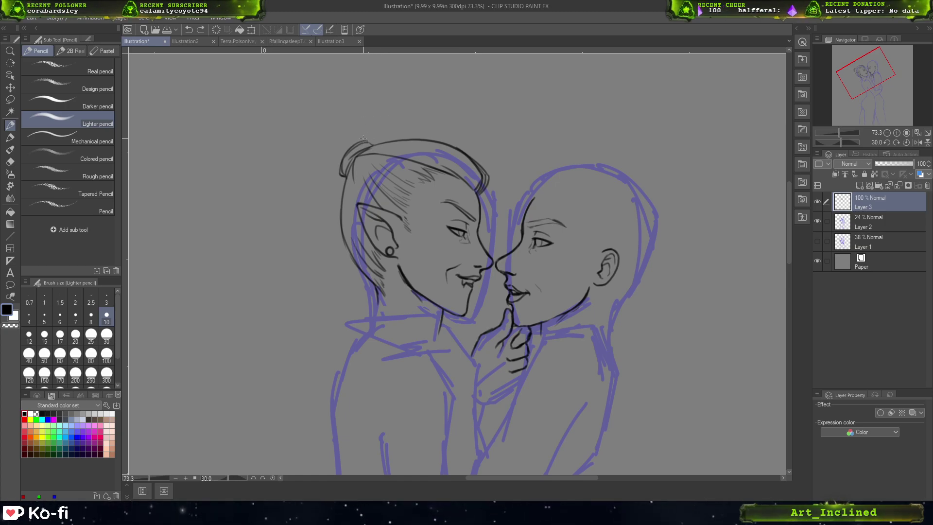
# - Draw a rounded hair bun extending from the tie behind the fanged figure's head, undoing unwanted strokes
pyautogui.moveTo(365, 141)
pyautogui.mouseDown()
pyautogui.moveTo(353, 118)
pyautogui.moveTo(347, 133)
pyautogui.moveTo(366, 127)
pyautogui.moveTo(346, 111)
pyautogui.moveTo(323, 122)
pyautogui.moveTo(309, 149)
pyautogui.moveTo(336, 177)
pyautogui.mouseUp()
pyautogui.hotkey('ctrl', 'z')
pyautogui.hotkey('ctrl', 'z')
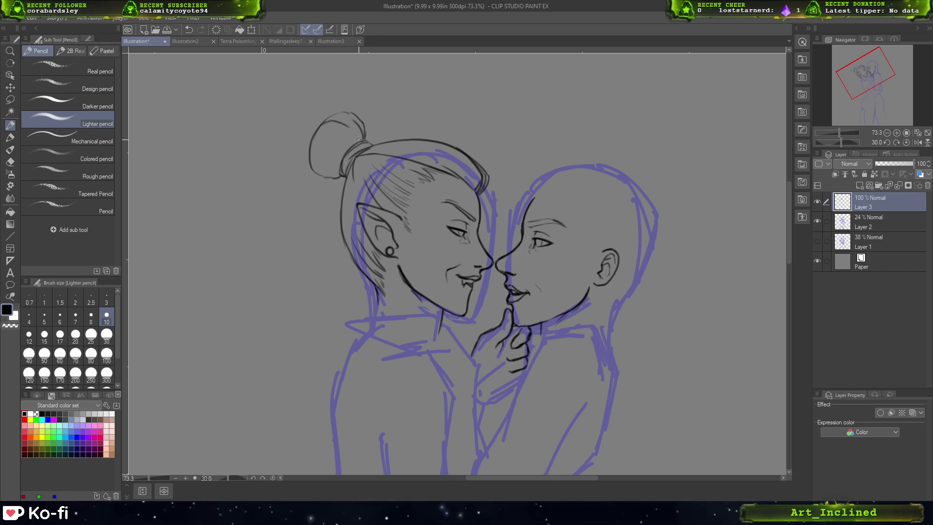
# - Draw curved hair strands inside the bun behind the fanged figure's head, undoing unwanted strokes
pyautogui.moveTo(311, 143)
pyautogui.mouseDown()
pyautogui.moveTo(329, 171)
pyautogui.moveTo(342, 168)
pyautogui.moveTo(329, 153)
pyautogui.moveTo(345, 153)
pyautogui.moveTo(323, 146)
pyautogui.moveTo(331, 160)
pyautogui.mouseUp()
pyautogui.hotkey('ctrl', 'z')
pyautogui.hotkey('ctrl', 'z')
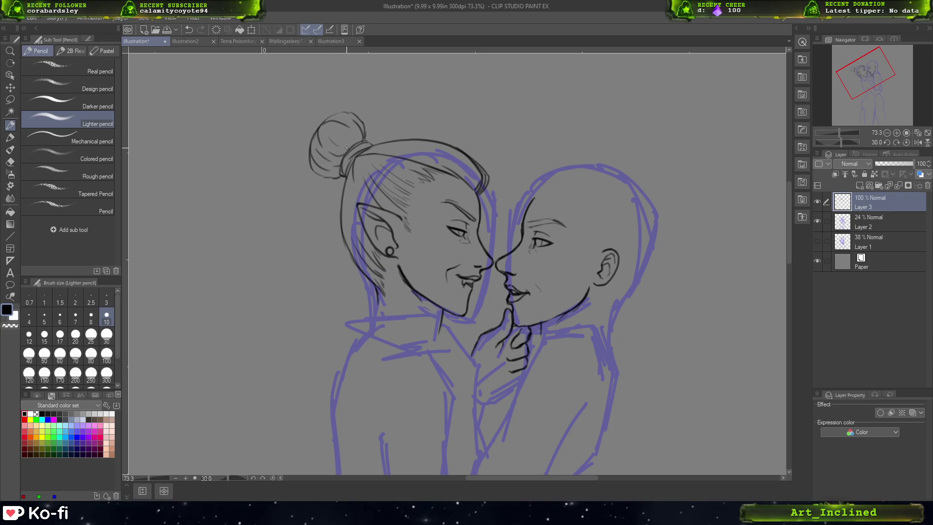
pyautogui.moveTo(332, 126)
pyautogui.mouseDown()
pyautogui.moveTo(351, 146)
pyautogui.moveTo(331, 160)
pyautogui.moveTo(340, 166)
pyautogui.moveTo(318, 155)
pyautogui.moveTo(346, 135)
pyautogui.moveTo(363, 143)
pyautogui.mouseUp()
pyautogui.hotkey('ctrl', 'z')
pyautogui.hotkey('ctrl', 'z')
pyautogui.hotkey('ctrl', 'z')
pyautogui.hotkey('ctrl', 'z')
pyautogui.hotkey('ctrl', 'z')
pyautogui.hotkey('ctrl', 'z')
pyautogui.moveTo(315, 168); pyautogui.dragTo(336, 178)
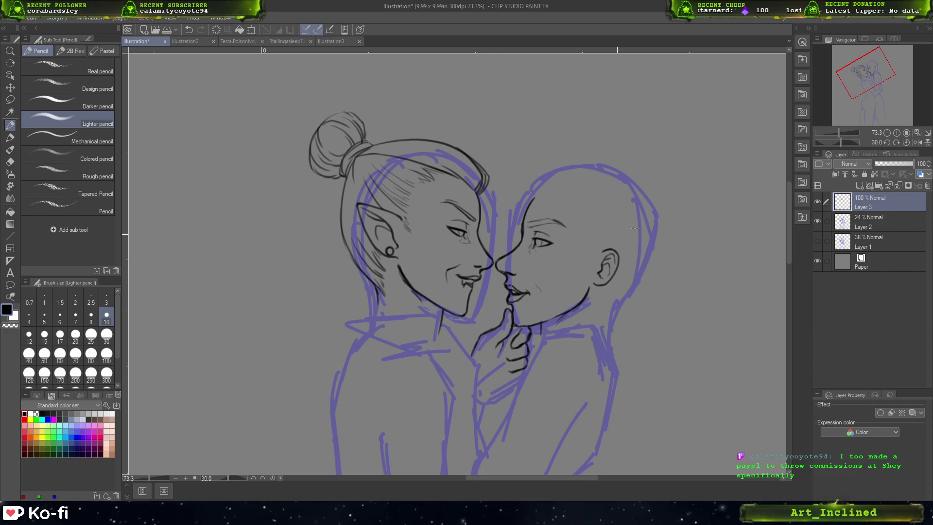
pyautogui.click(907, 143)
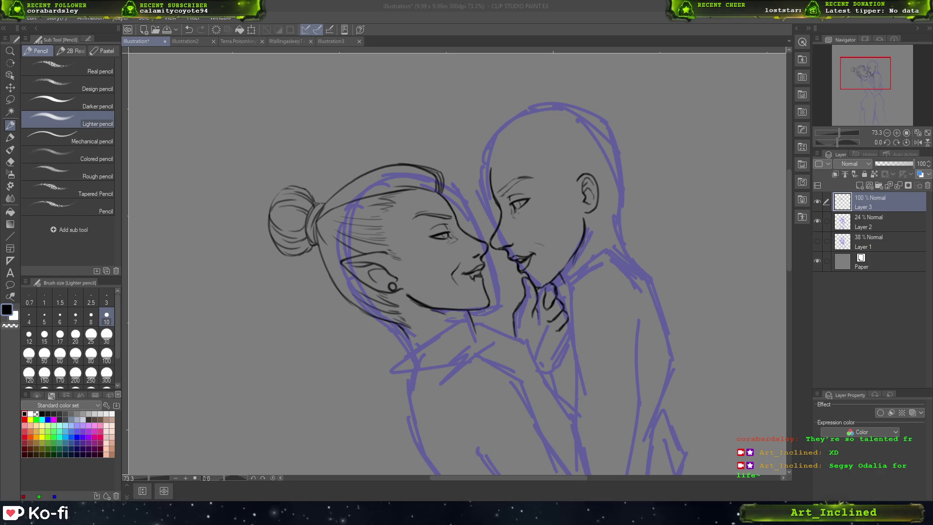
pyautogui.click(896, 142)
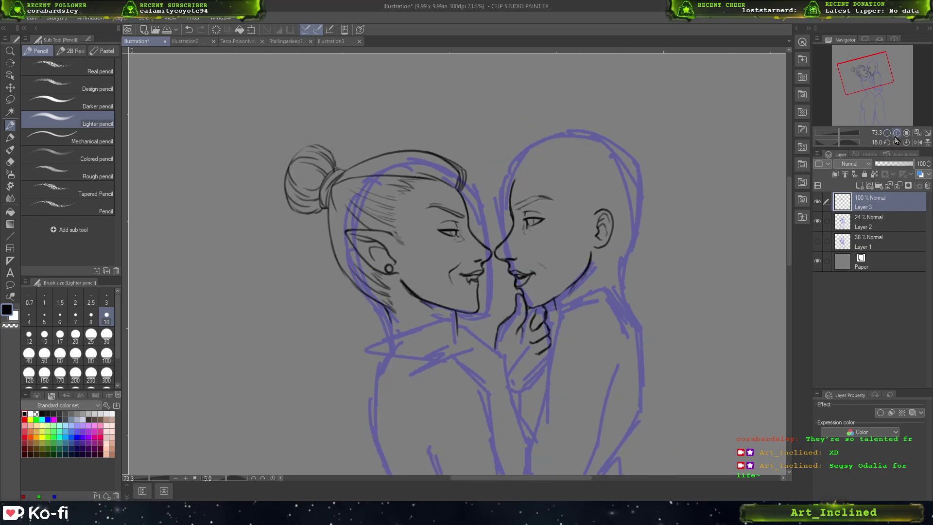
pyautogui.click(897, 142)
pyautogui.click(897, 142)
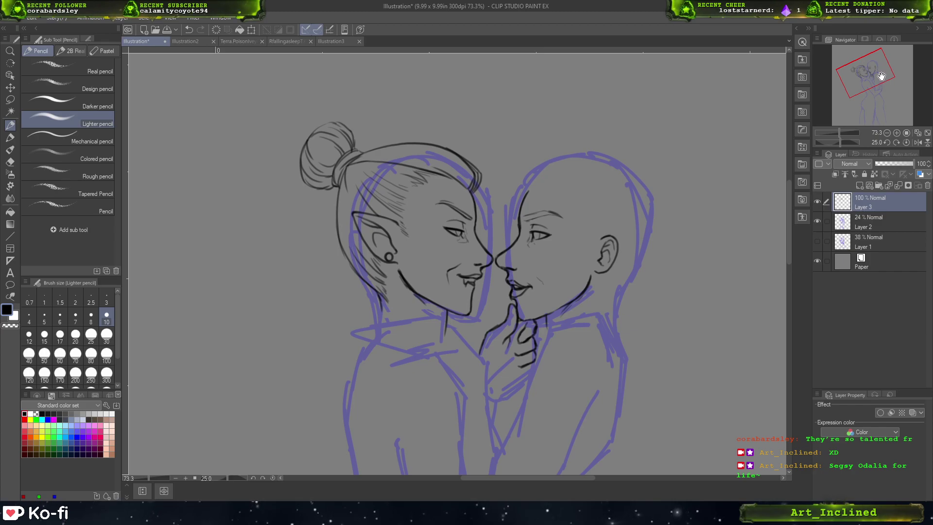
pyautogui.moveTo(882, 76)
pyautogui.mouseDown()
pyautogui.moveTo(890, 74)
pyautogui.moveTo(886, 80)
pyautogui.mouseUp()
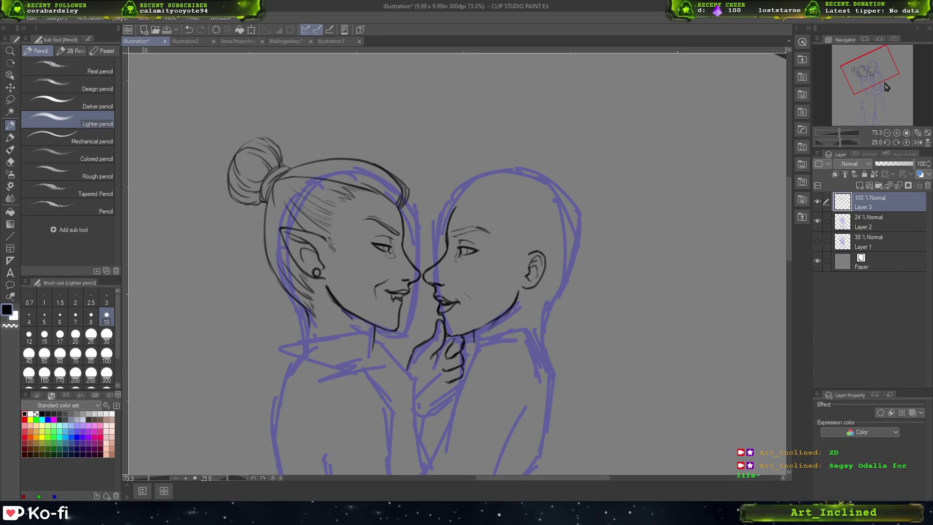
pyautogui.click(898, 134)
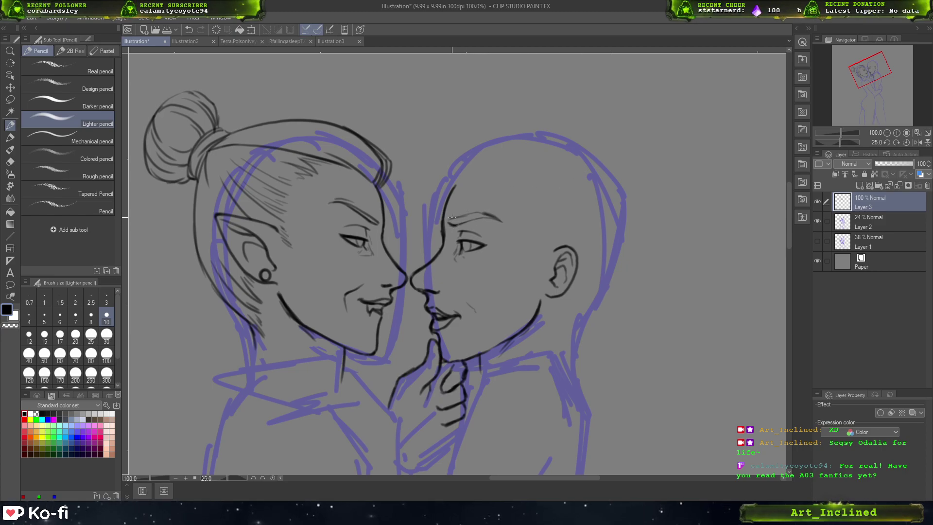
pyautogui.moveTo(448, 221); pyautogui.dragTo(476, 211)
pyautogui.hotkey('ctrl', 'z')
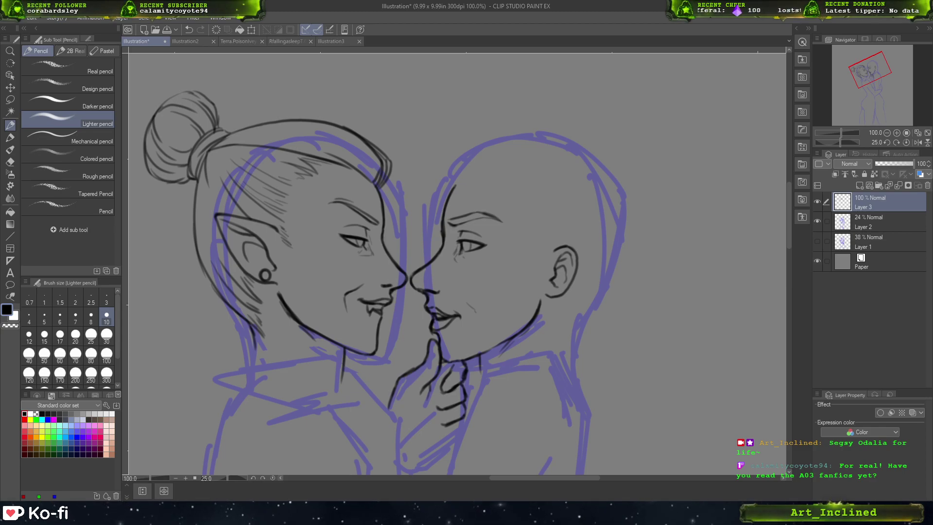
# - Erase stray marks at the front of the fanged figure's swept-back hair and draw long strands from there back to the hair tie
pyautogui.click(906, 143)
pyautogui.scroll(-3, 426, 224)
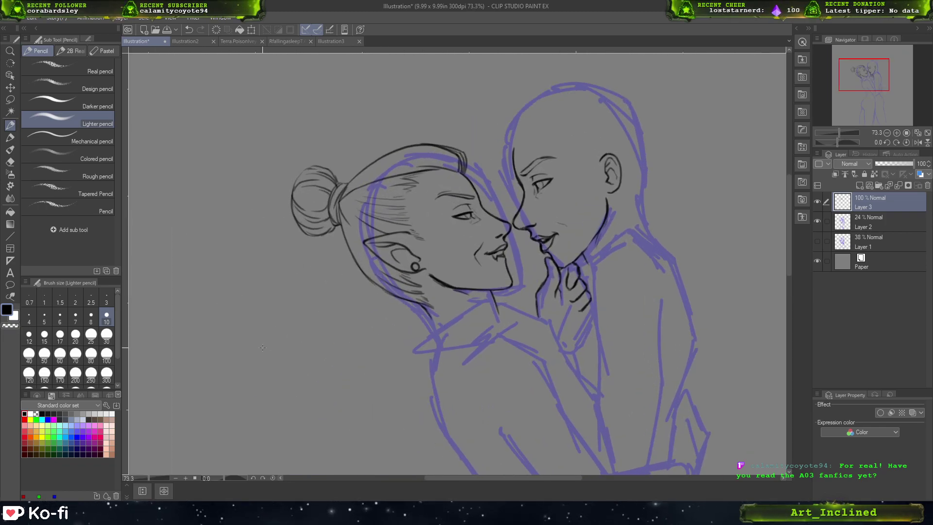
pyautogui.scroll(3, 432, 218)
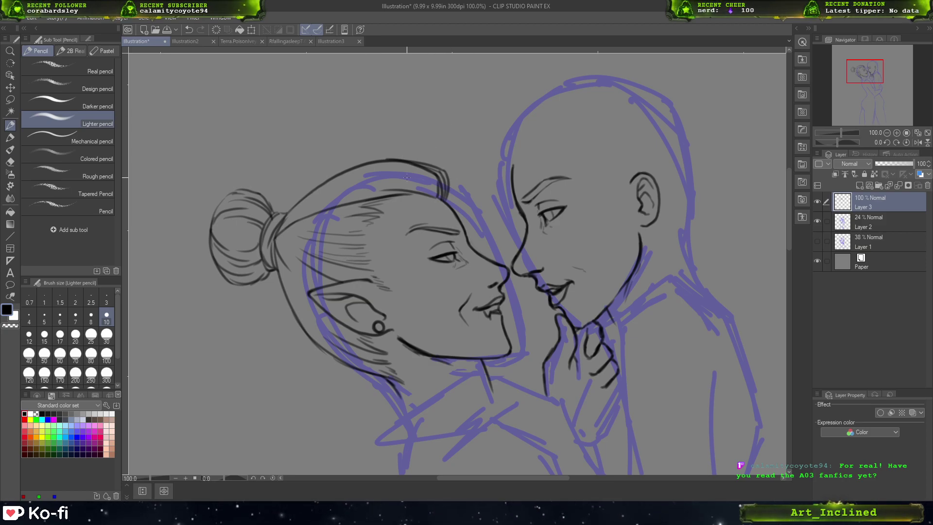
pyautogui.press('e')
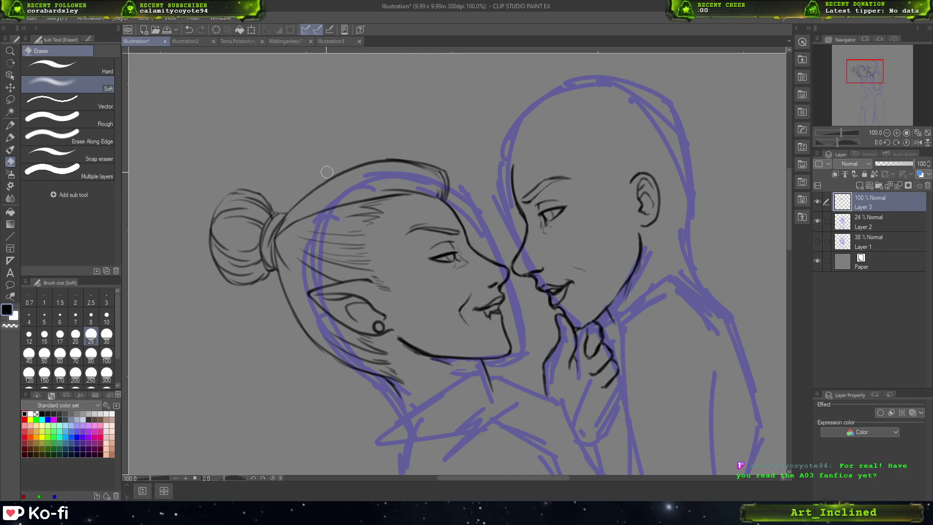
pyautogui.click(11, 138)
pyautogui.click(10, 125)
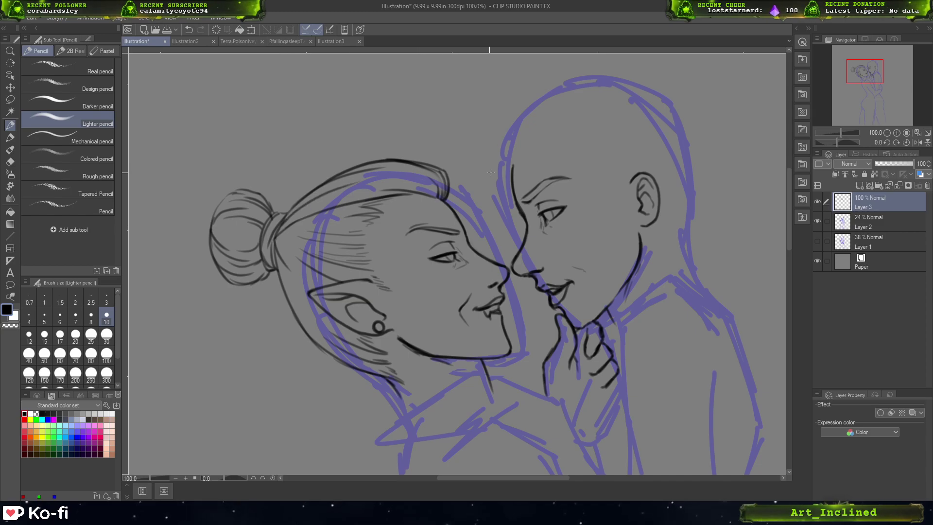
pyautogui.hotkey('ctrl', 'z')
pyautogui.hotkey('ctrl', 'y')
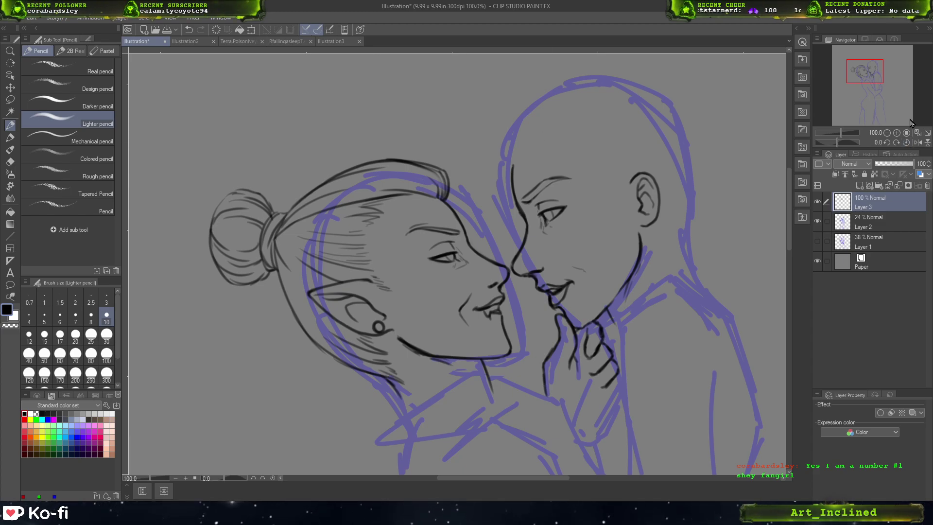
# - Refine the bald figure's profile line from the forehead to the bridge of the nose, undoing stray strokes
pyautogui.click(897, 144)
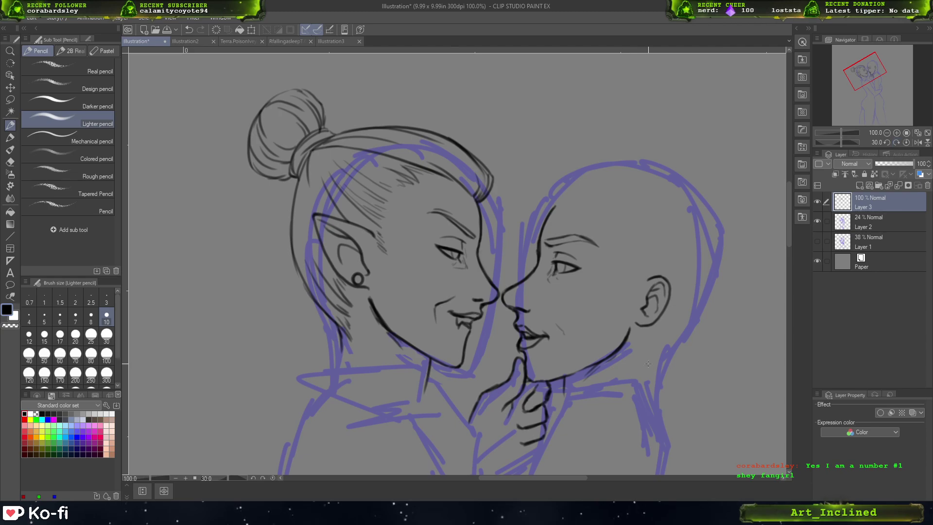
pyautogui.click(888, 144)
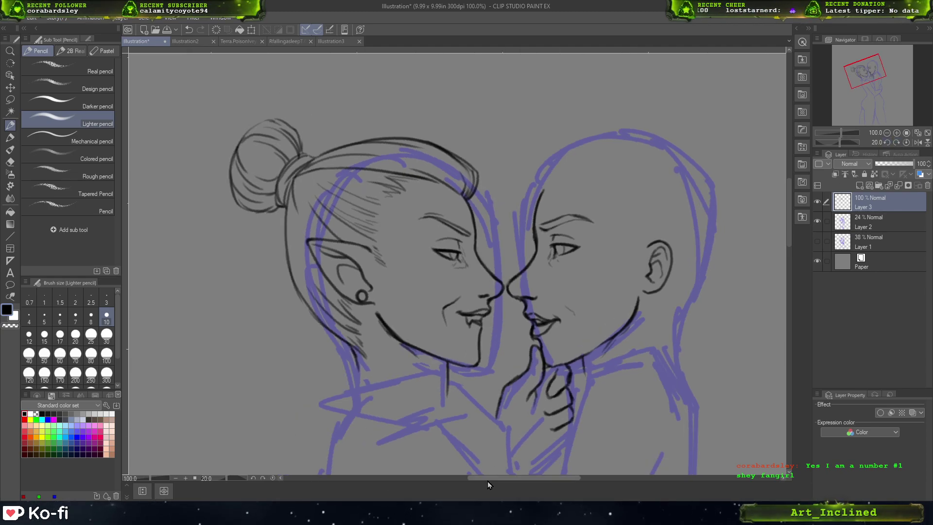
pyautogui.moveTo(488, 479)
pyautogui.mouseDown()
pyautogui.moveTo(518, 475)
pyautogui.moveTo(502, 474)
pyautogui.mouseUp()
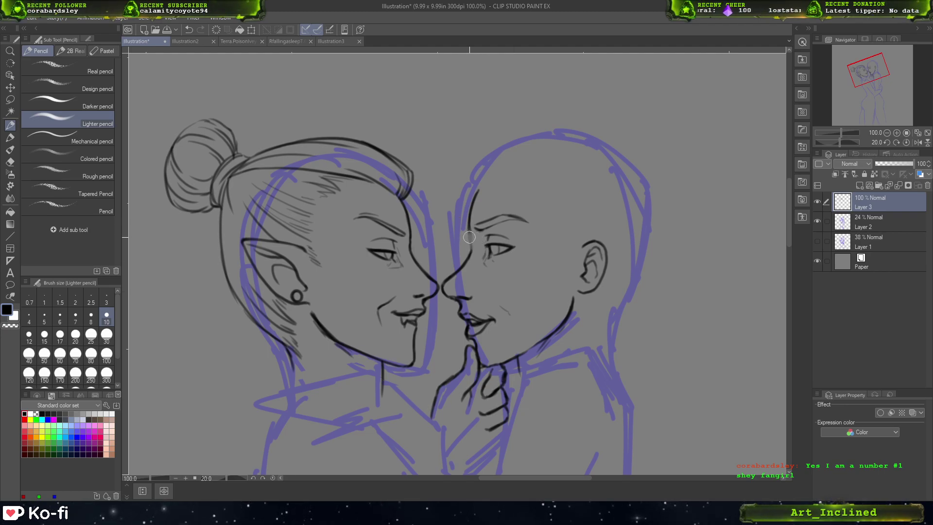
pyautogui.moveTo(469, 225); pyautogui.dragTo(473, 251)
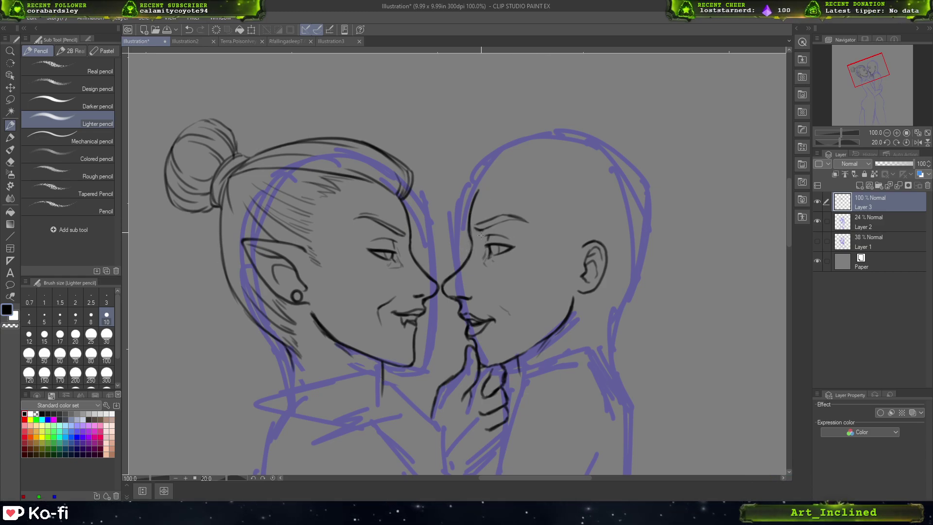
pyautogui.moveTo(633, 338); pyautogui.dragTo(673, 336)
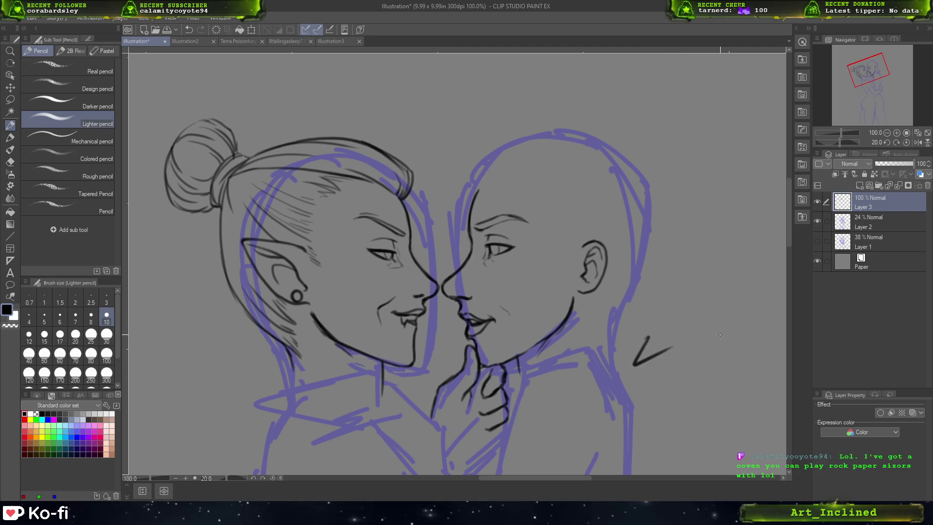
pyautogui.hotkey('ctrl', 'z')
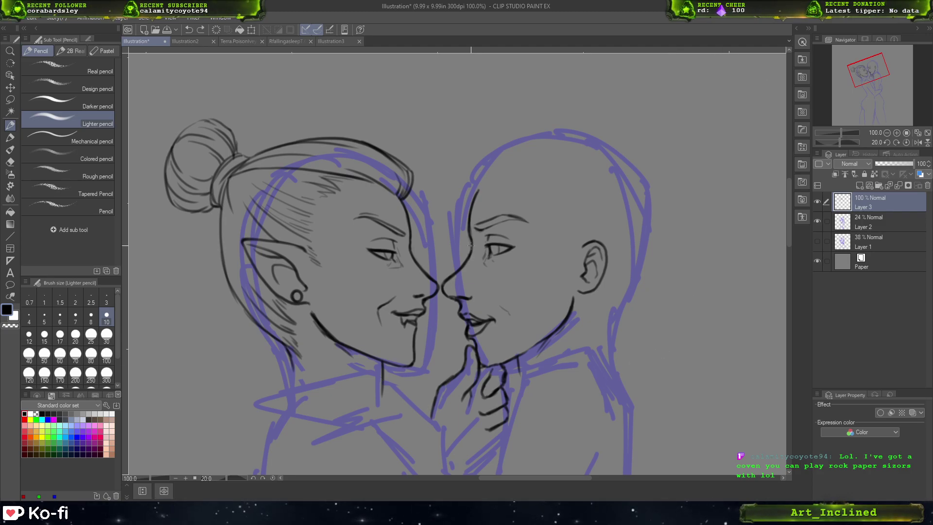
pyautogui.moveTo(472, 248); pyautogui.dragTo(465, 273)
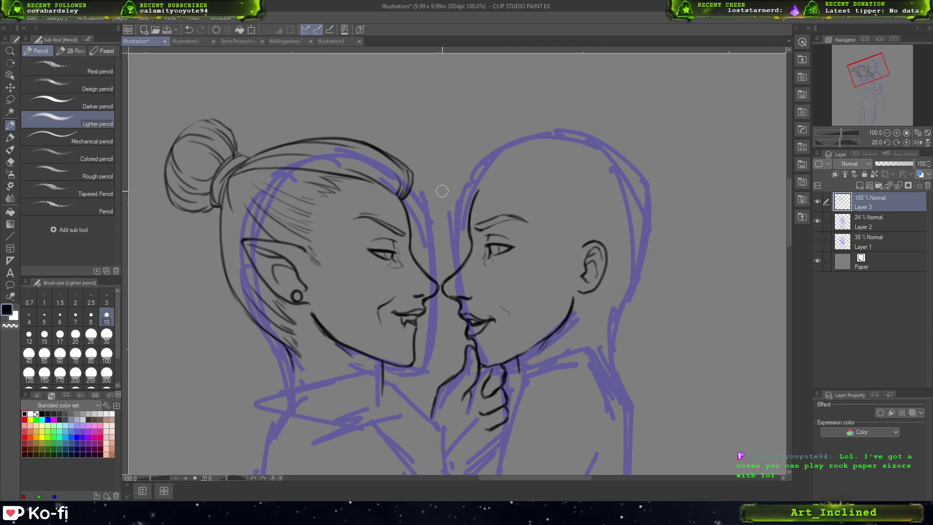
pyautogui.moveTo(442, 193); pyautogui.dragTo(472, 119)
pyautogui.hotkey('ctrl', 'z')
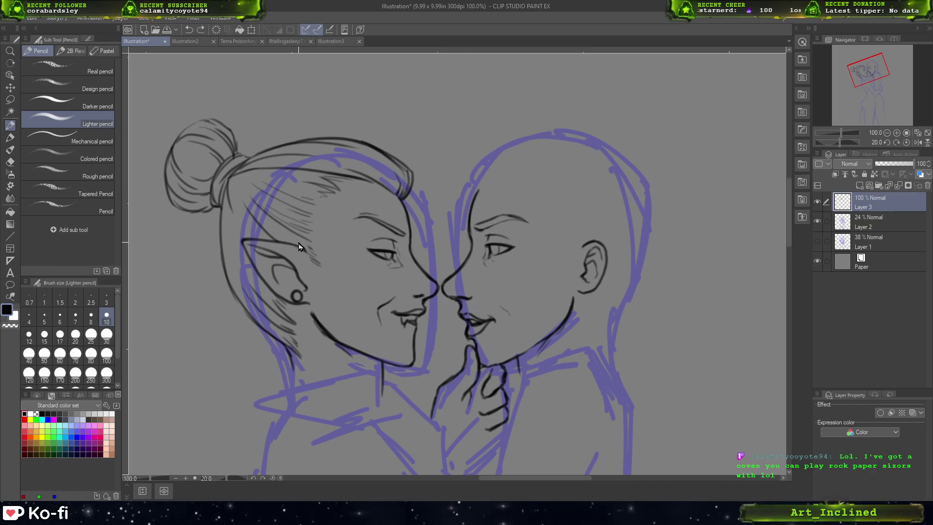
# - Refine the upper edge of the fanged figure's pointed ear and taper the rear of the jaw line, undoing unwanted strokes
pyautogui.moveTo(289, 239); pyautogui.dragTo(311, 248)
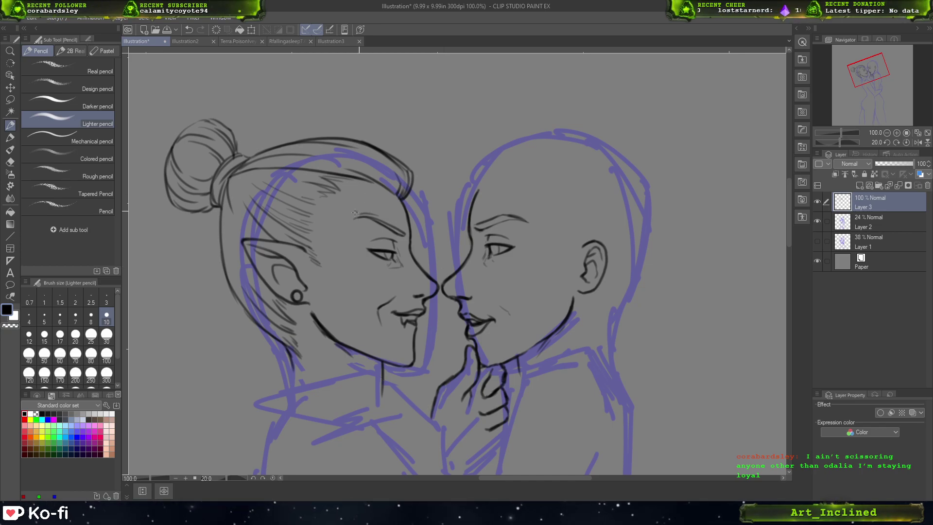
pyautogui.hotkey('ctrl', 'z')
pyautogui.hotkey('ctrl', 'y')
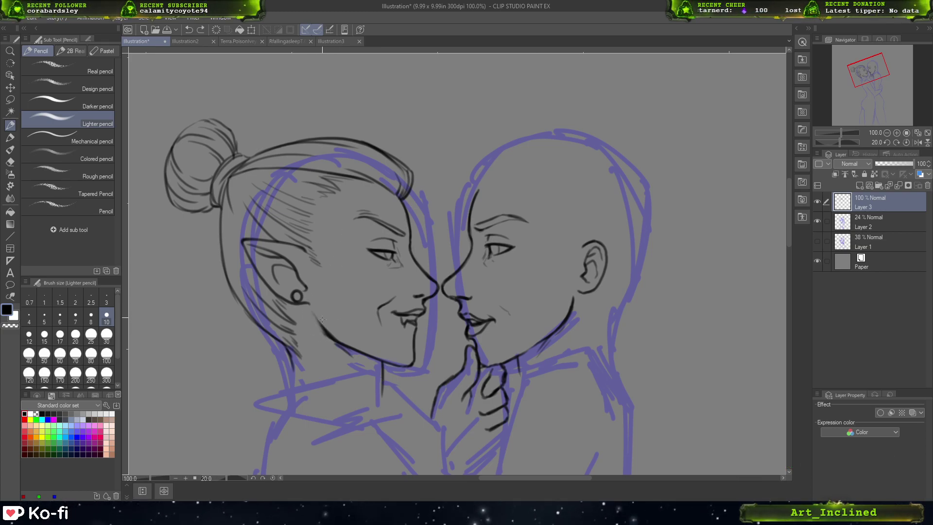
pyautogui.moveTo(314, 310); pyautogui.dragTo(335, 338)
pyautogui.hotkey('ctrl', 'z')
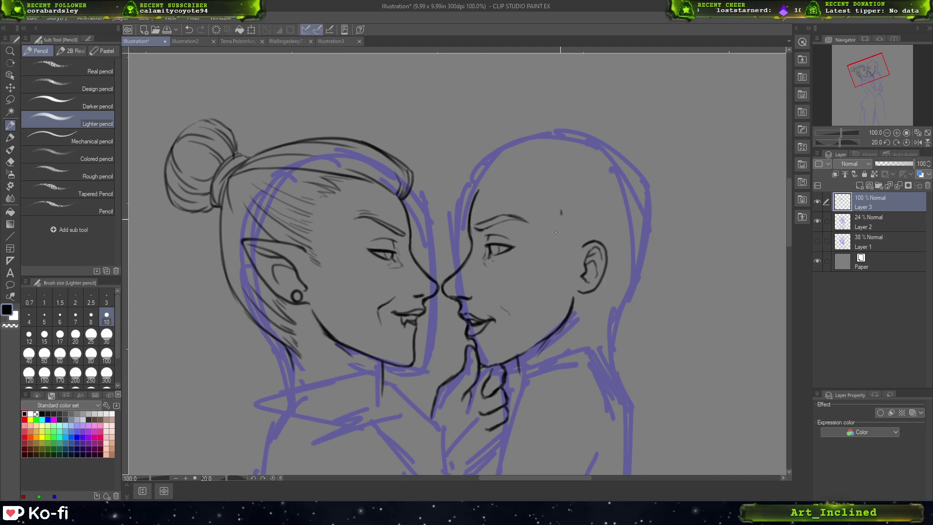
pyautogui.moveTo(562, 210); pyautogui.dragTo(619, 205)
pyautogui.hotkey('ctrl', 'z')
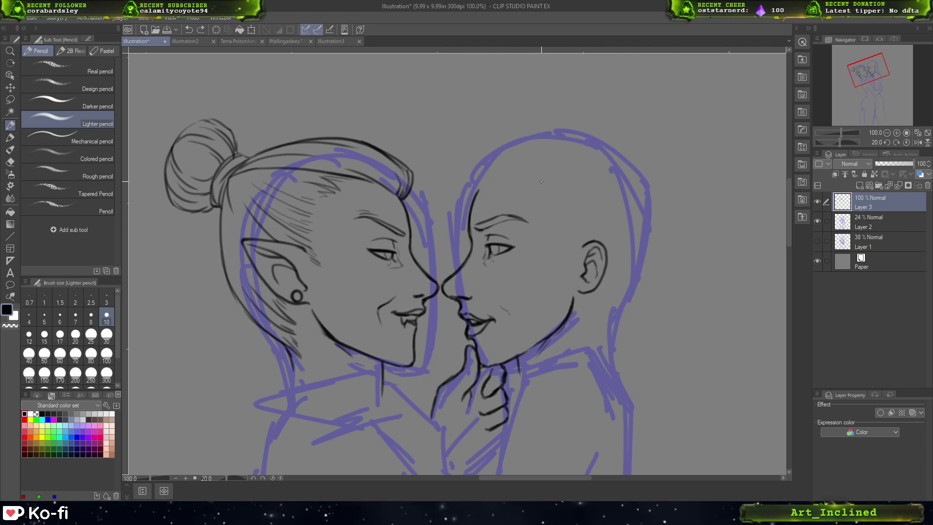
# - Draw the upper edge of the draped arm from below the fanged figure's chin past the raised hand, redoing its lower end
pyautogui.click(906, 142)
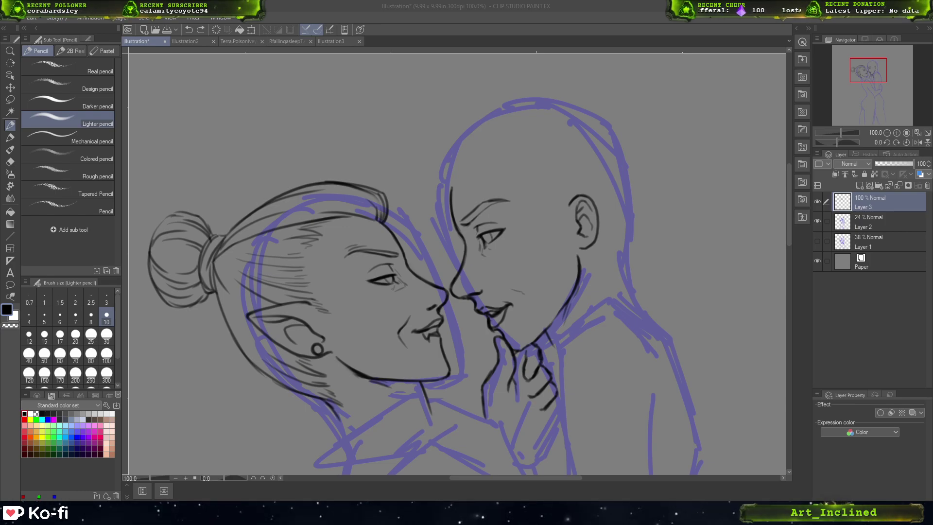
pyautogui.moveTo(868, 68)
pyautogui.mouseDown()
pyautogui.moveTo(866, 81)
pyautogui.moveTo(873, 76)
pyautogui.mouseUp()
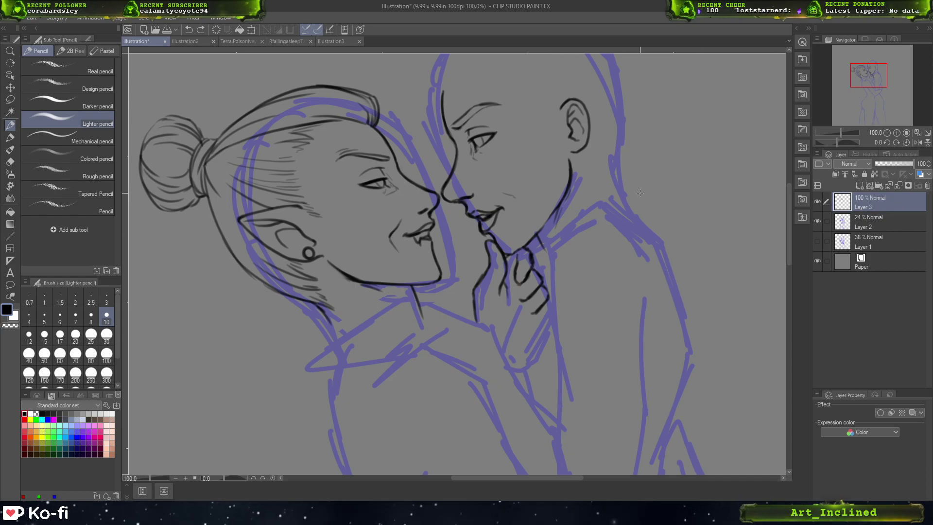
pyautogui.moveTo(502, 336); pyautogui.dragTo(407, 214)
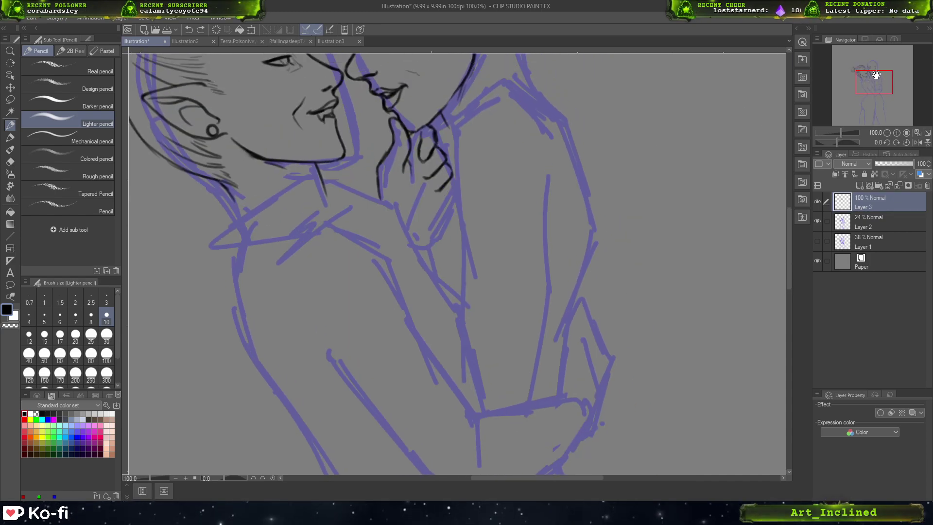
pyautogui.moveTo(315, 178)
pyautogui.mouseDown()
pyautogui.moveTo(399, 208)
pyautogui.moveTo(404, 221)
pyautogui.mouseUp()
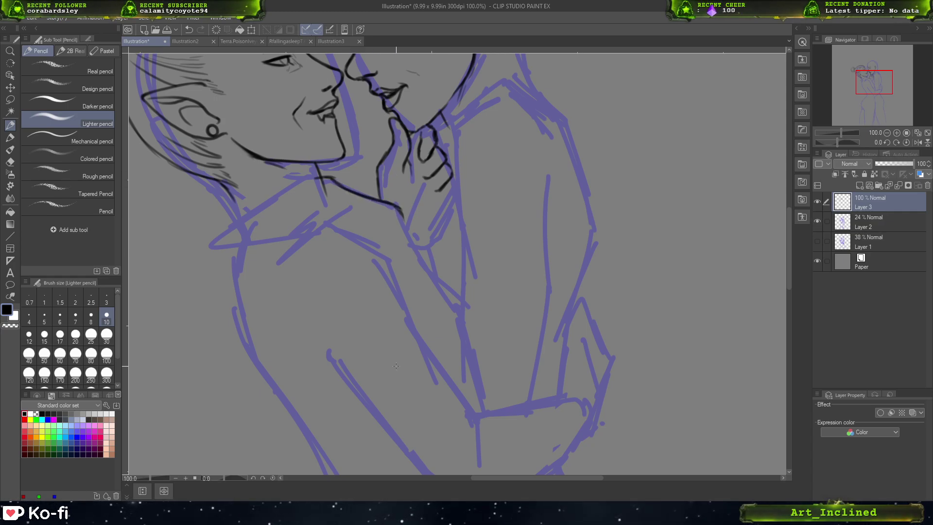
pyautogui.hotkey('ctrl', 'z')
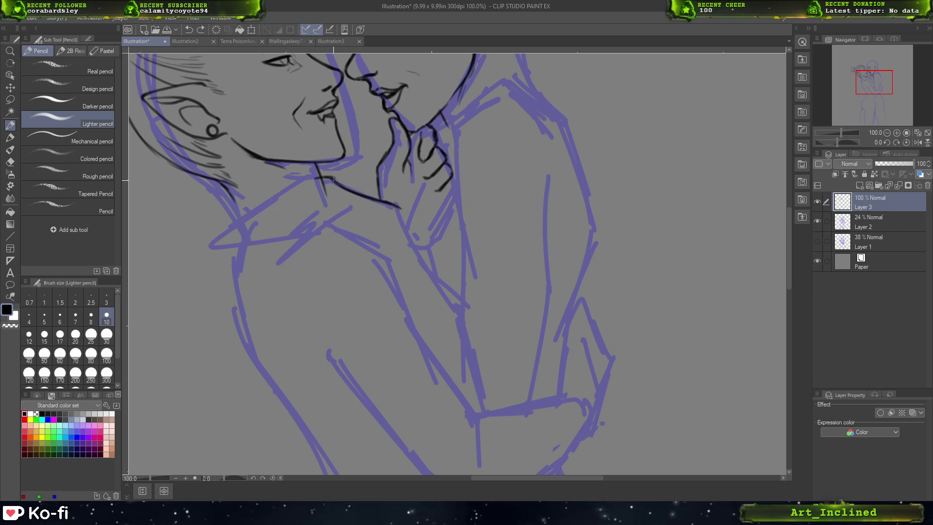
pyautogui.moveTo(377, 201)
pyautogui.mouseDown()
pyautogui.moveTo(398, 210)
pyautogui.moveTo(424, 251)
pyautogui.mouseUp()
# - Draw the hand with its extended fingers resting on the fanged figure's shoulder below the jaw, undoing unwanted strokes
pyautogui.moveTo(876, 81); pyautogui.dragTo(868, 76)
pyautogui.moveTo(448, 290)
pyautogui.mouseDown()
pyautogui.moveTo(405, 294)
pyautogui.moveTo(414, 308)
pyautogui.moveTo(402, 313)
pyautogui.mouseUp()
pyautogui.hotkey('ctrl', 'z')
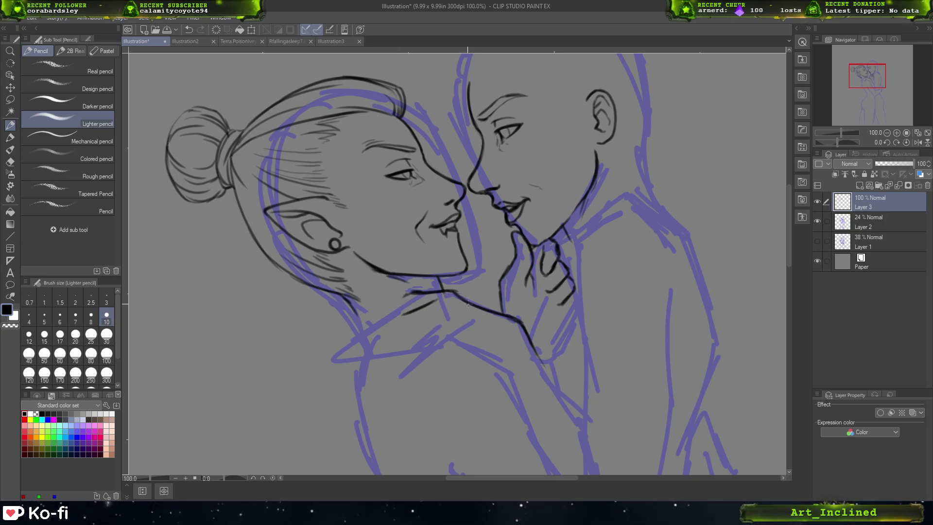
pyautogui.moveTo(446, 312); pyautogui.dragTo(385, 344)
pyautogui.hotkey('ctrl', 'z')
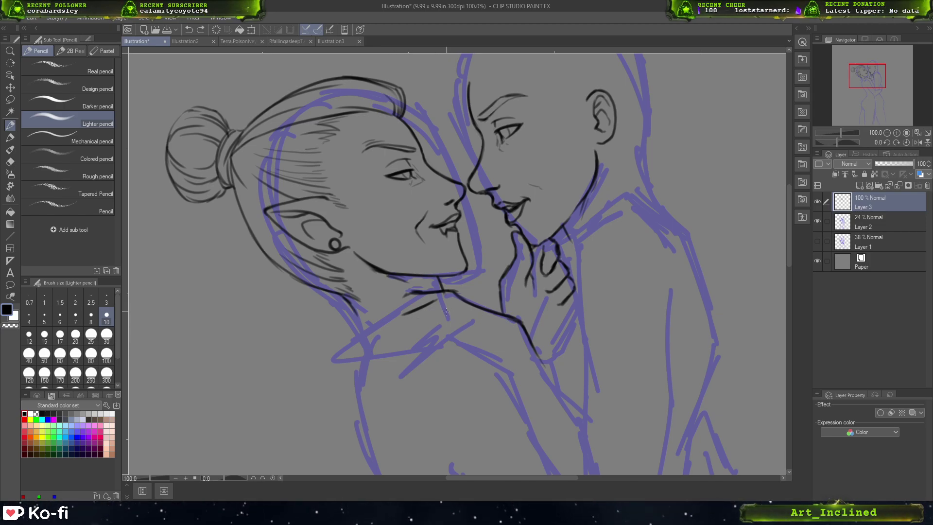
pyautogui.moveTo(446, 313)
pyautogui.mouseDown()
pyautogui.moveTo(408, 332)
pyautogui.moveTo(413, 325)
pyautogui.moveTo(385, 346)
pyautogui.moveTo(388, 356)
pyautogui.moveTo(437, 334)
pyautogui.moveTo(435, 306)
pyautogui.moveTo(384, 356)
pyautogui.mouseUp()
pyautogui.moveTo(395, 322); pyautogui.dragTo(360, 359)
pyautogui.moveTo(405, 294); pyautogui.dragTo(374, 337)
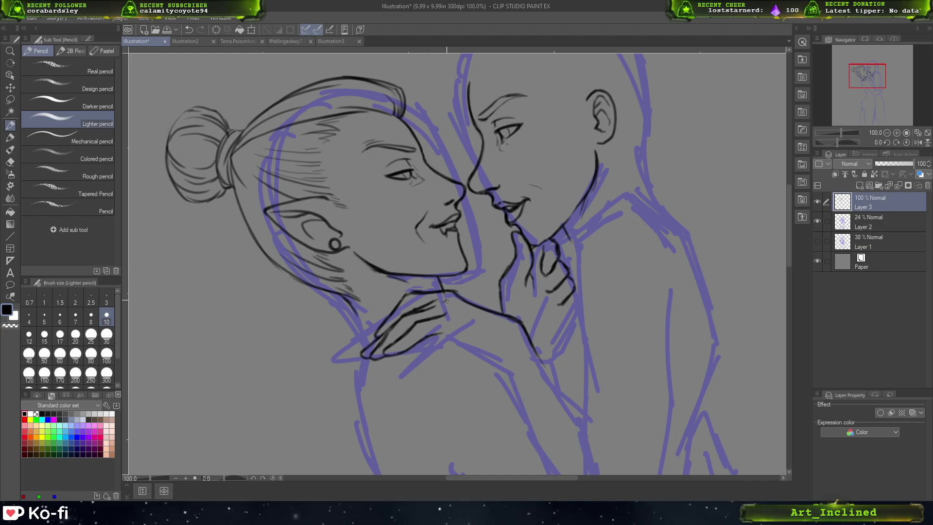
# - Add short contour marks to the back of the hand on the fanged figure's shoulder, undoing an unwanted stroke
pyautogui.moveTo(455, 300); pyautogui.dragTo(468, 309)
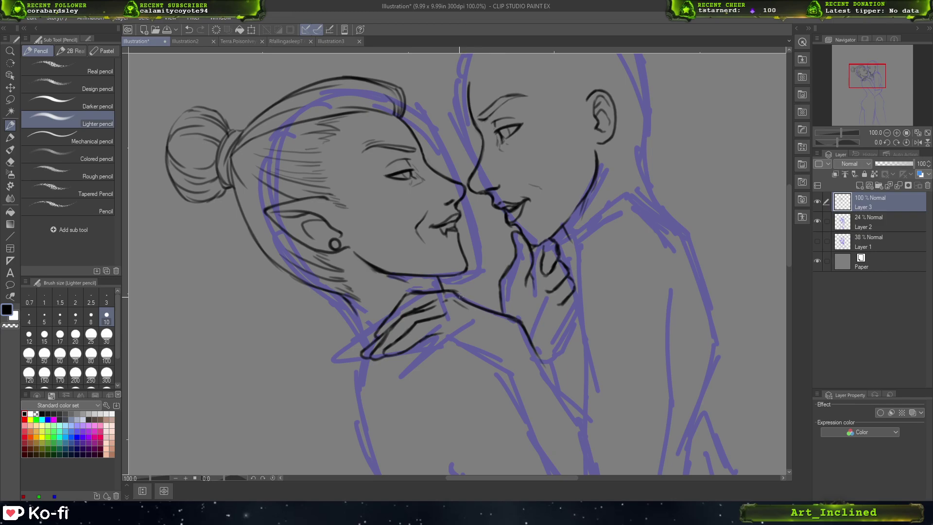
pyautogui.hotkey('ctrl', 'z')
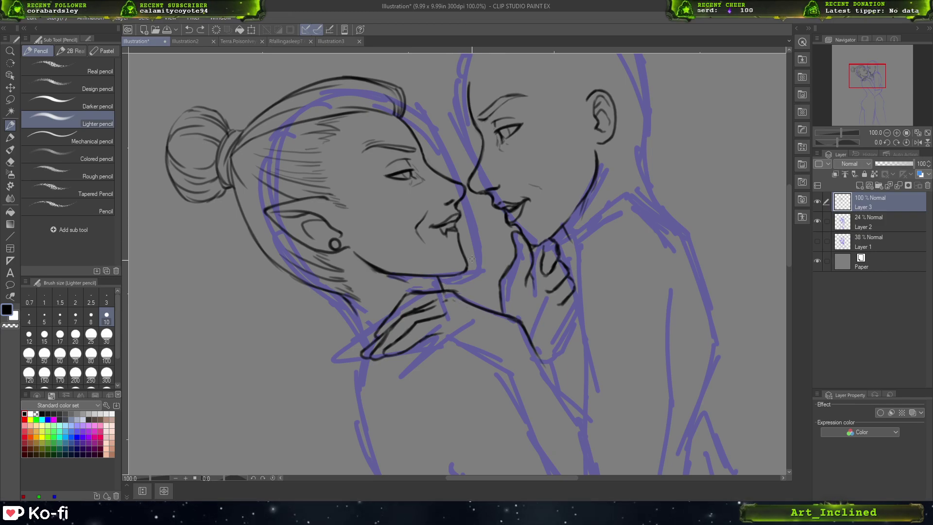
pyautogui.moveTo(422, 307); pyautogui.dragTo(444, 293)
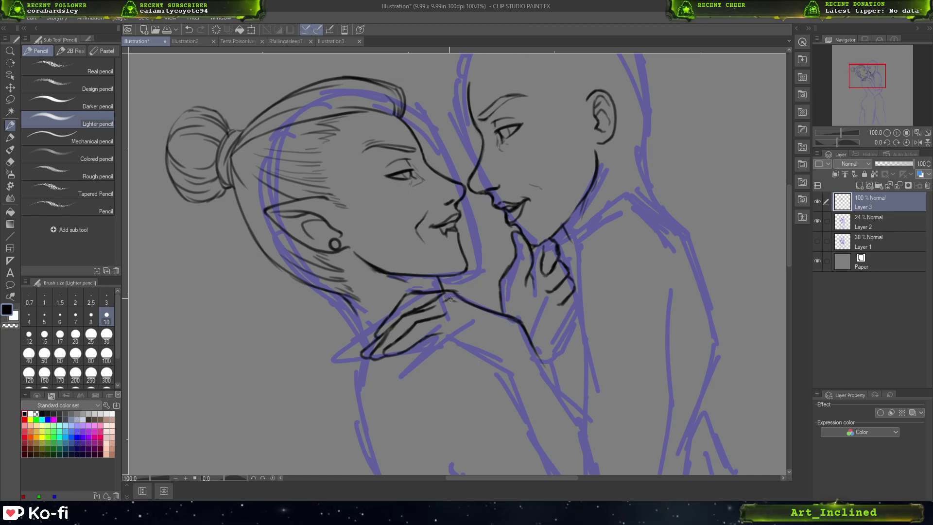
pyautogui.moveTo(457, 300); pyautogui.dragTo(471, 308)
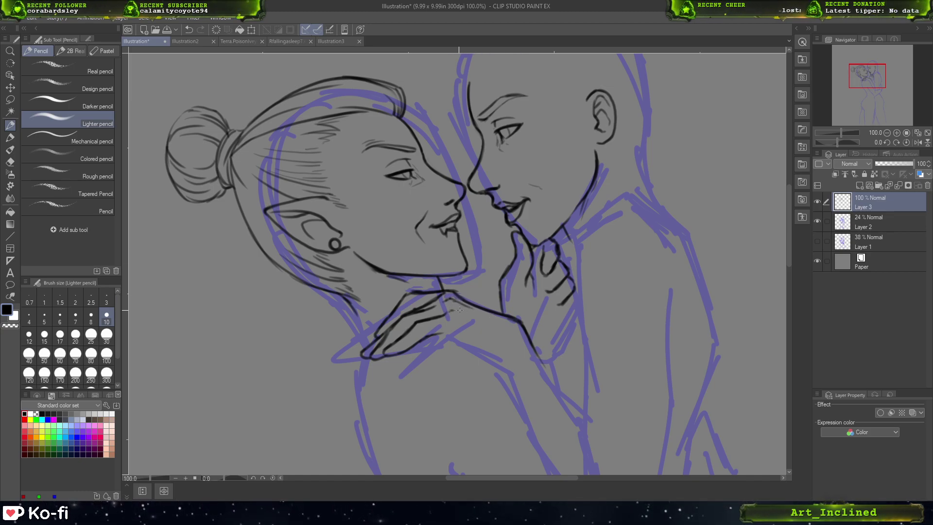
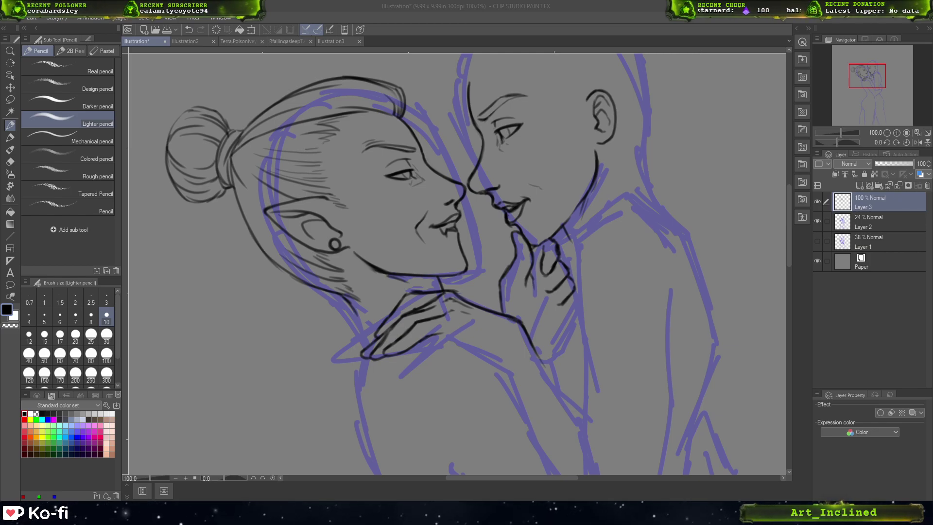
# - Draw the fanged figure's shoulder and upper arm contours below the resting hand with short crease lines, undoing unwanted strokes
pyautogui.click(887, 132)
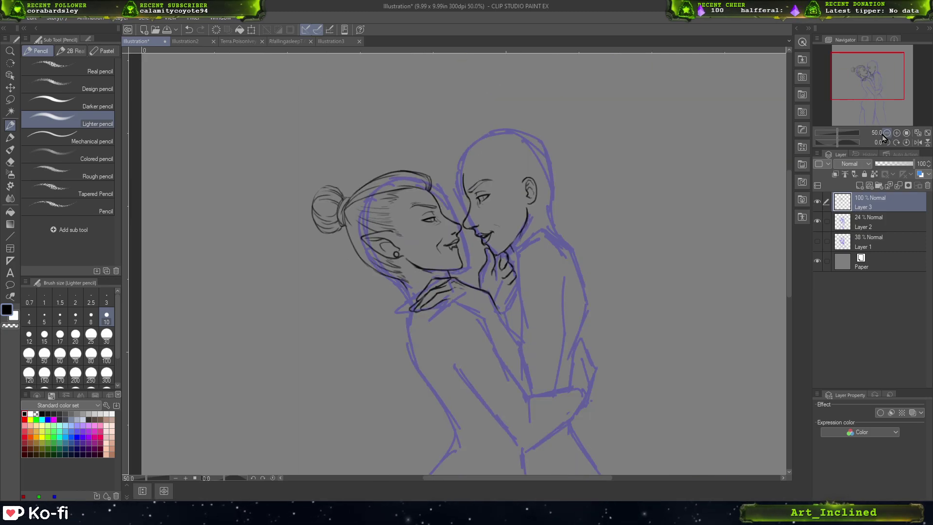
pyautogui.moveTo(865, 82)
pyautogui.mouseDown()
pyautogui.moveTo(854, 83)
pyautogui.moveTo(855, 98)
pyautogui.mouseUp()
pyautogui.click(897, 133)
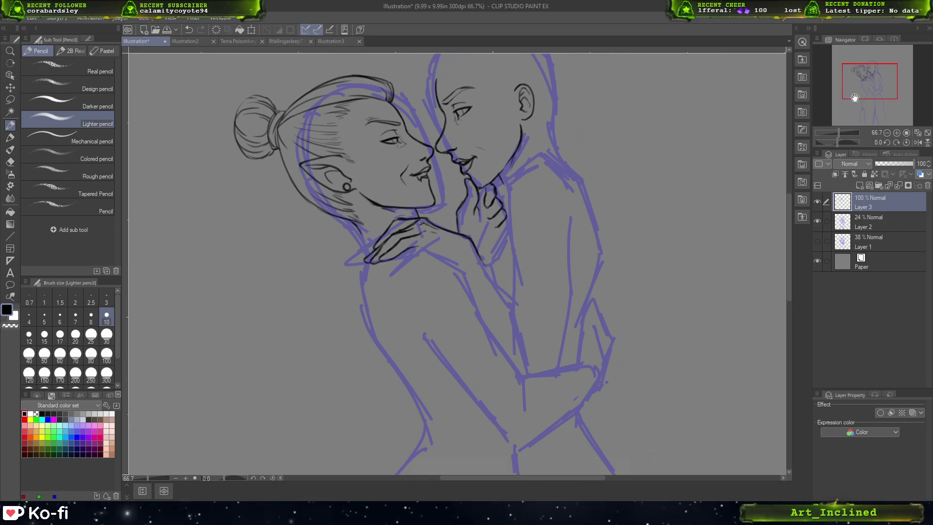
pyautogui.click(897, 134)
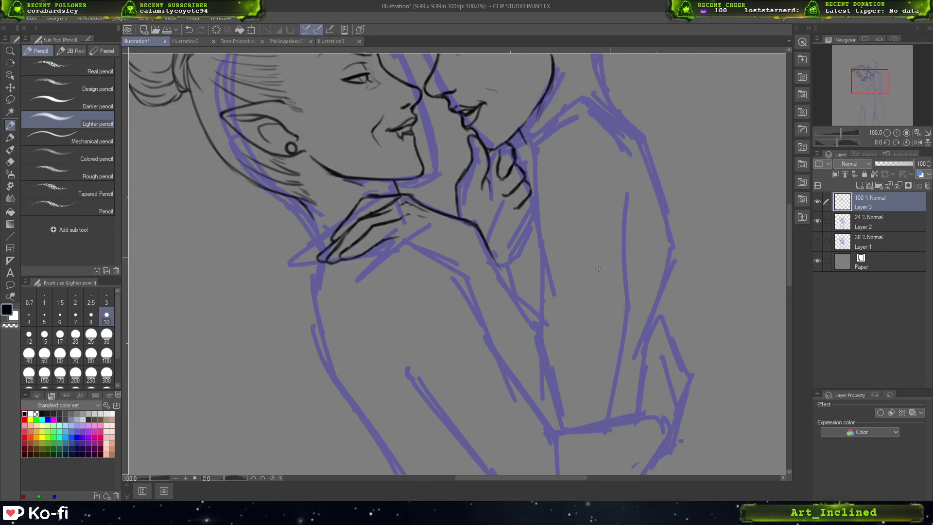
pyautogui.moveTo(496, 366)
pyautogui.mouseDown()
pyautogui.moveTo(560, 341)
pyautogui.moveTo(582, 359)
pyautogui.mouseUp()
pyautogui.hotkey('ctrl', 'z')
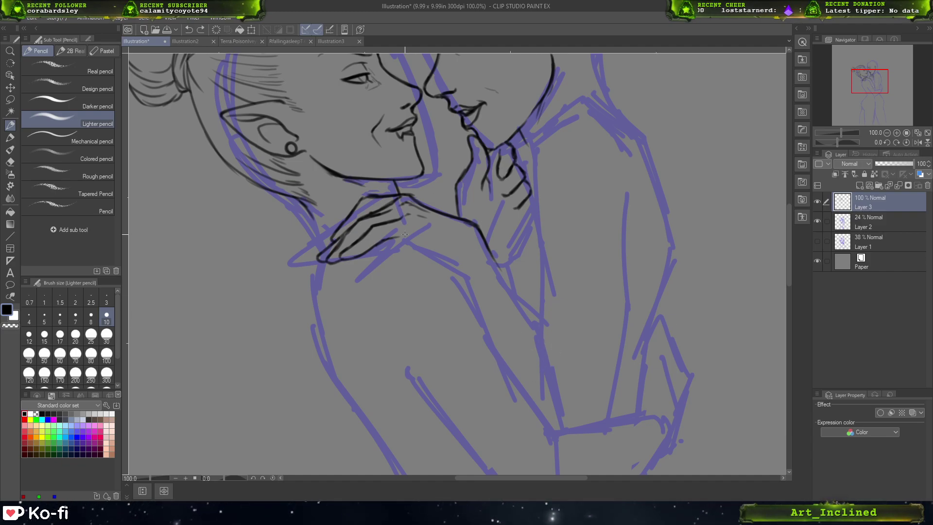
pyautogui.moveTo(386, 239); pyautogui.dragTo(469, 217)
pyautogui.hotkey('ctrl', 'z')
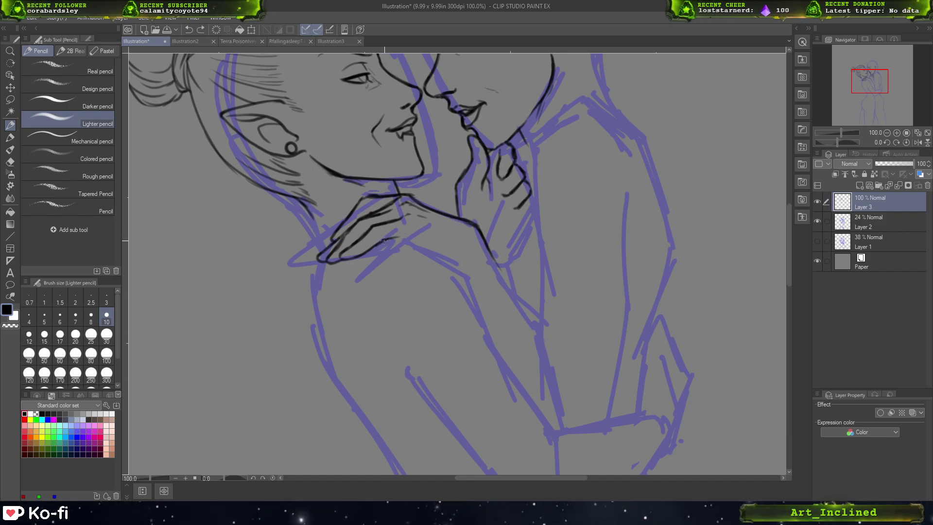
pyautogui.moveTo(383, 241)
pyautogui.mouseDown()
pyautogui.moveTo(476, 226)
pyautogui.moveTo(500, 344)
pyautogui.mouseUp()
pyautogui.hotkey('ctrl', 'z')
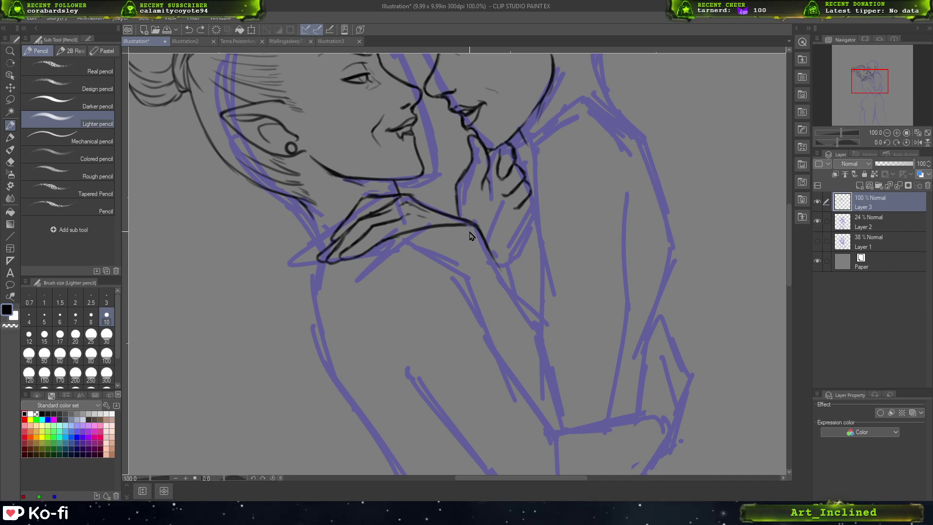
pyautogui.moveTo(471, 229); pyautogui.dragTo(505, 344)
pyautogui.hotkey('ctrl', 'z')
pyautogui.hotkey('ctrl', 'z')
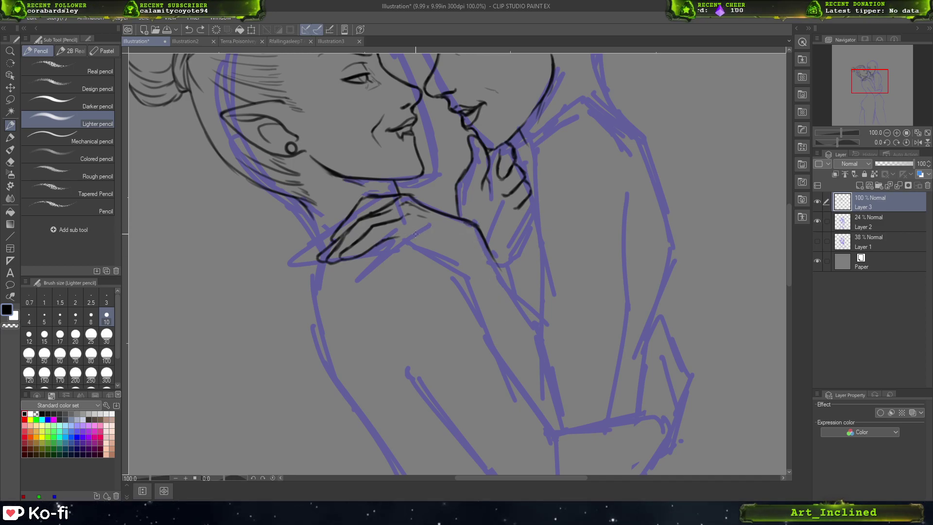
pyautogui.moveTo(380, 242)
pyautogui.mouseDown()
pyautogui.moveTo(421, 229)
pyautogui.moveTo(474, 231)
pyautogui.moveTo(480, 217)
pyautogui.moveTo(460, 237)
pyautogui.moveTo(460, 230)
pyautogui.moveTo(477, 254)
pyautogui.moveTo(501, 346)
pyautogui.mouseUp()
pyautogui.hotkey('ctrl', 'z')
pyautogui.moveTo(458, 228)
pyautogui.mouseDown()
pyautogui.moveTo(487, 277)
pyautogui.moveTo(502, 350)
pyautogui.moveTo(484, 351)
pyautogui.moveTo(448, 390)
pyautogui.mouseUp()
pyautogui.moveTo(455, 234)
pyautogui.mouseDown()
pyautogui.moveTo(385, 271)
pyautogui.moveTo(356, 313)
pyautogui.moveTo(400, 378)
pyautogui.moveTo(428, 399)
pyautogui.mouseUp()
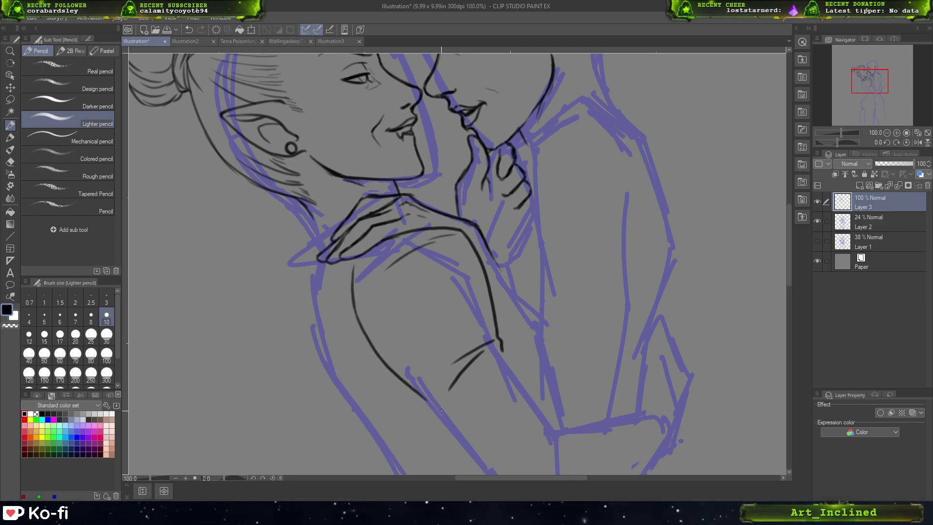
# - Add an overlapping stroke at the lower rear of the fanged figure's upper arm, undoing unwanted attempts
pyautogui.moveTo(397, 366); pyautogui.dragTo(445, 423)
pyautogui.hotkey('ctrl', 'z')
pyautogui.hotkey('ctrl', 'z')
pyautogui.hotkey('ctrl', 'z')
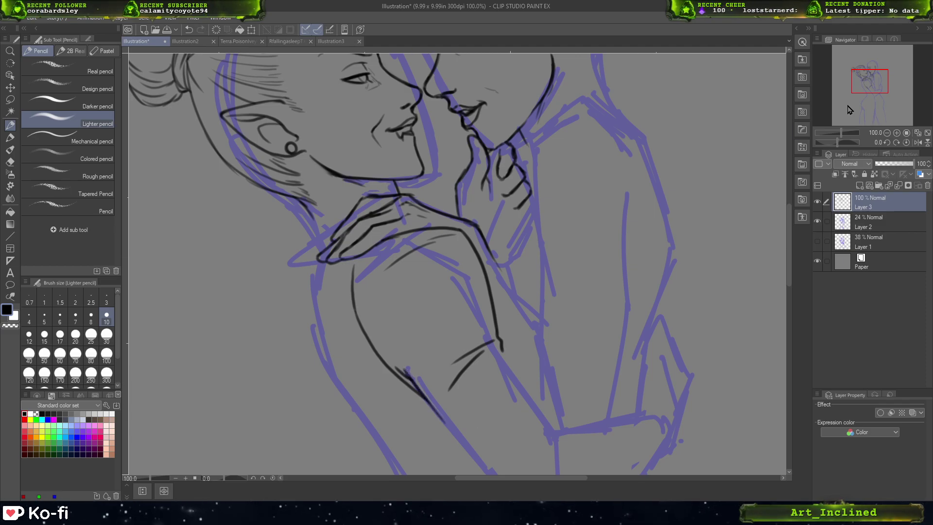
# - Draw the long underside of the fanged figure's arm from the rear of the upper arm down to the elbow, redoing unwanted strokes
pyautogui.moveTo(861, 80); pyautogui.dragTo(867, 90)
pyautogui.moveTo(330, 212); pyautogui.dragTo(368, 265)
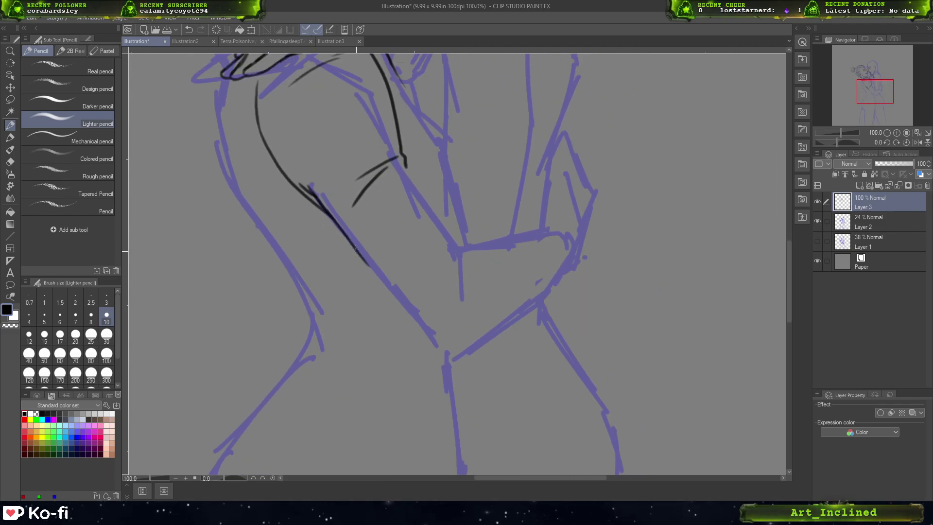
pyautogui.hotkey('ctrl', 'z')
pyautogui.hotkey('ctrl', 'z')
pyautogui.moveTo(318, 200); pyautogui.dragTo(417, 322)
pyautogui.moveTo(388, 292); pyautogui.dragTo(448, 360)
pyautogui.hotkey('ctrl', 'z')
pyautogui.hotkey('ctrl', 'z')
pyautogui.hotkey('ctrl', 'z')
pyautogui.hotkey('ctrl', 'z')
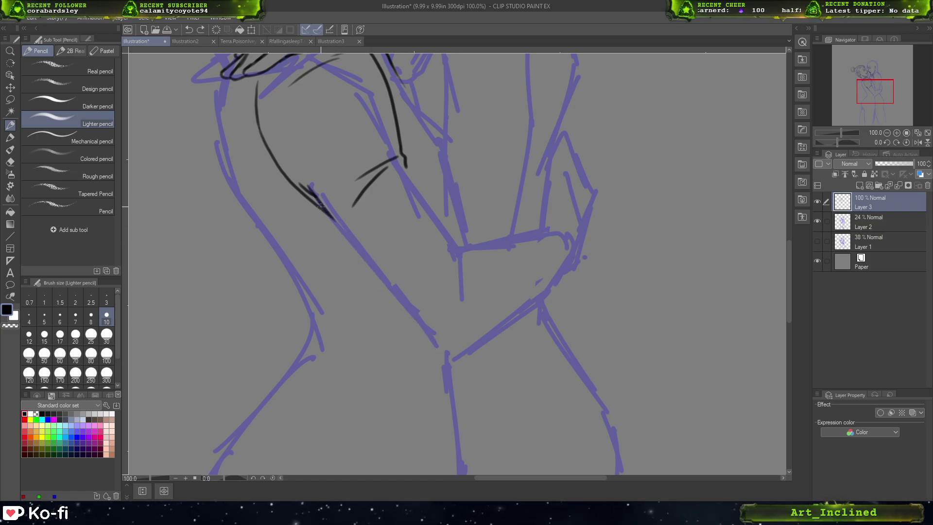
pyautogui.moveTo(318, 202); pyautogui.dragTo(354, 251)
pyautogui.hotkey('ctrl', 'z')
pyautogui.moveTo(311, 190); pyautogui.dragTo(351, 241)
pyautogui.moveTo(324, 209); pyautogui.dragTo(455, 355)
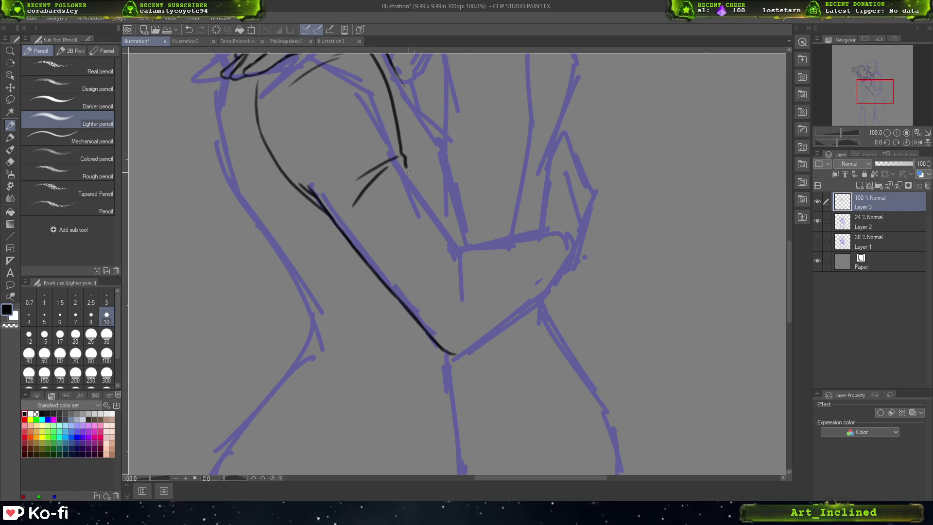
# - Draw the inner edge of the arm down to the elbow bend and add short crease lines there, redoing one crease
pyautogui.moveTo(408, 169)
pyautogui.mouseDown()
pyautogui.moveTo(455, 235)
pyautogui.moveTo(468, 284)
pyautogui.mouseUp()
pyautogui.moveTo(461, 246)
pyautogui.mouseDown()
pyautogui.moveTo(480, 279)
pyautogui.moveTo(456, 324)
pyautogui.mouseUp()
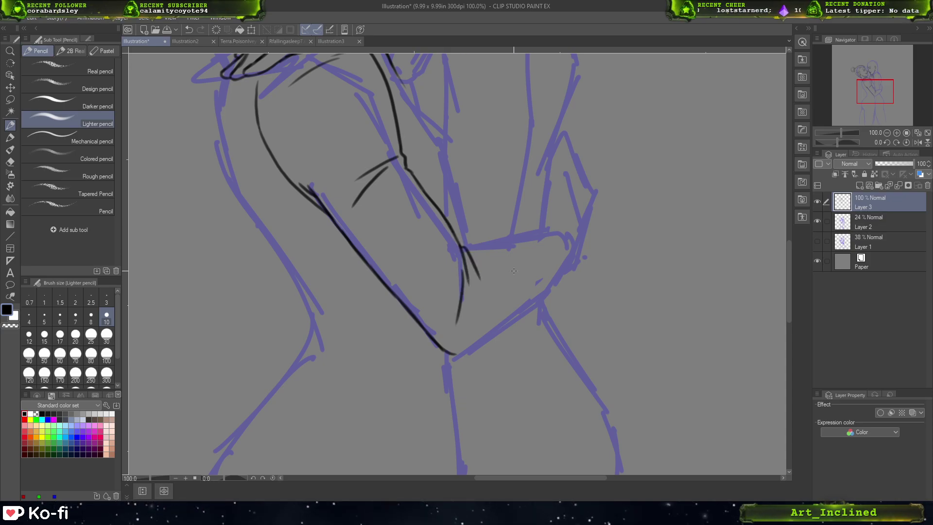
pyautogui.hotkey('ctrl', 'z')
pyautogui.moveTo(460, 266); pyautogui.dragTo(455, 305)
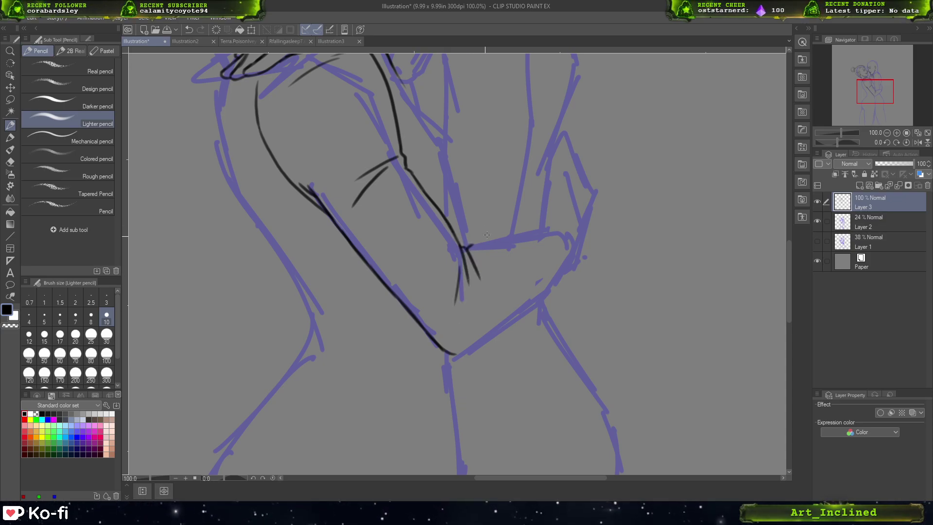
# - Try to outline the bent forearm with a high rounded end around the other figure's waist and add contour marks inside it
pyautogui.moveTo(464, 247)
pyautogui.mouseDown()
pyautogui.moveTo(552, 218)
pyautogui.moveTo(568, 262)
pyautogui.mouseUp()
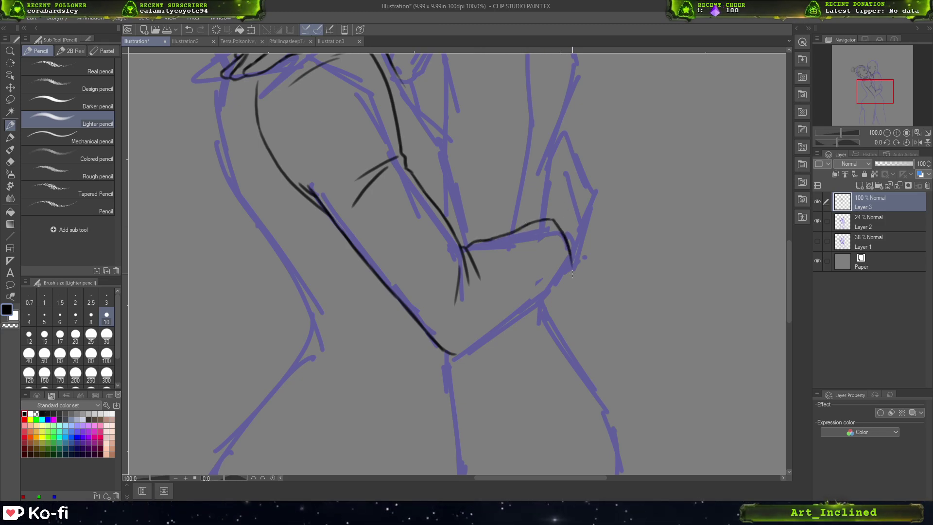
pyautogui.hotkey('ctrl', 'z')
pyautogui.moveTo(549, 220)
pyautogui.mouseDown()
pyautogui.moveTo(577, 253)
pyautogui.moveTo(559, 307)
pyautogui.moveTo(501, 331)
pyautogui.mouseUp()
pyautogui.hotkey('ctrl', 'z')
pyautogui.moveTo(572, 282)
pyautogui.mouseDown()
pyautogui.moveTo(559, 310)
pyautogui.moveTo(467, 350)
pyautogui.moveTo(519, 317)
pyautogui.mouseUp()
pyautogui.hotkey('ctrl', 'z')
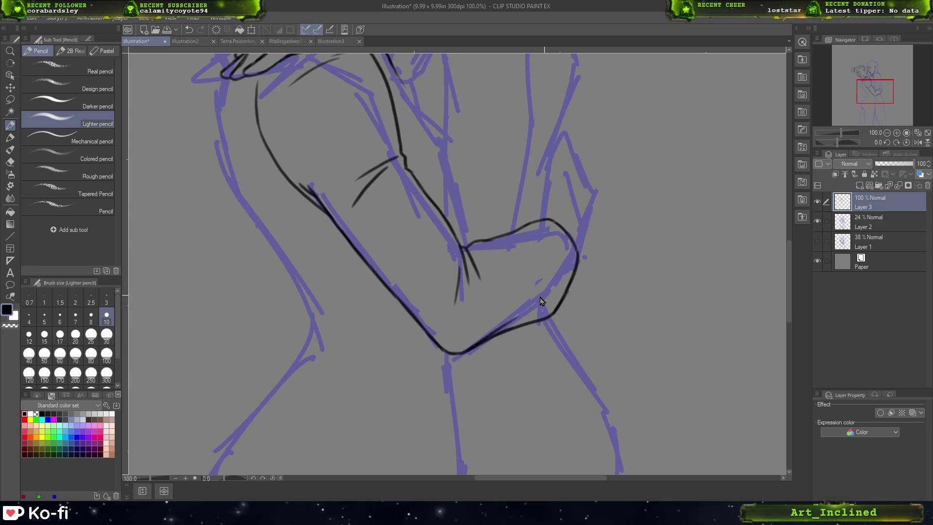
pyautogui.hotkey('ctrl', 'z')
pyautogui.moveTo(452, 357); pyautogui.dragTo(547, 296)
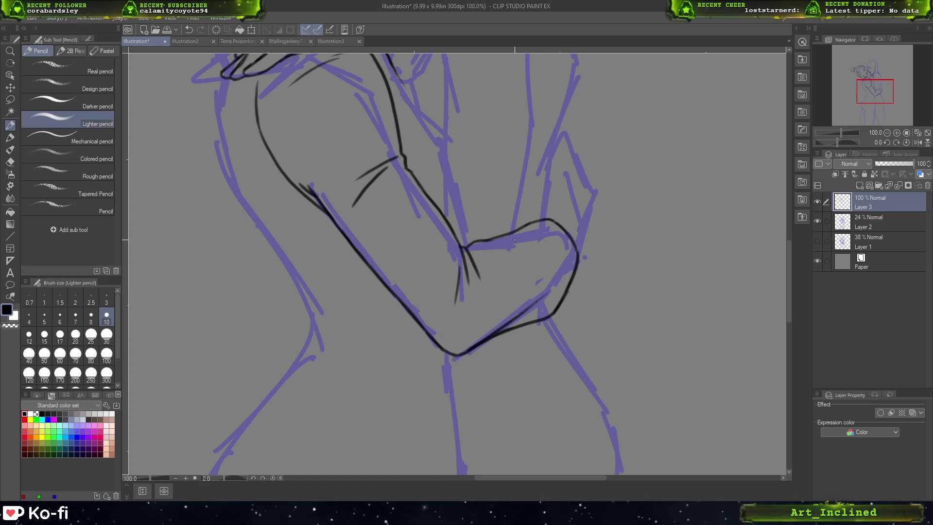
pyautogui.moveTo(503, 243)
pyautogui.mouseDown()
pyautogui.moveTo(549, 248)
pyautogui.moveTo(553, 265)
pyautogui.mouseUp()
pyautogui.hotkey('ctrl', 'z')
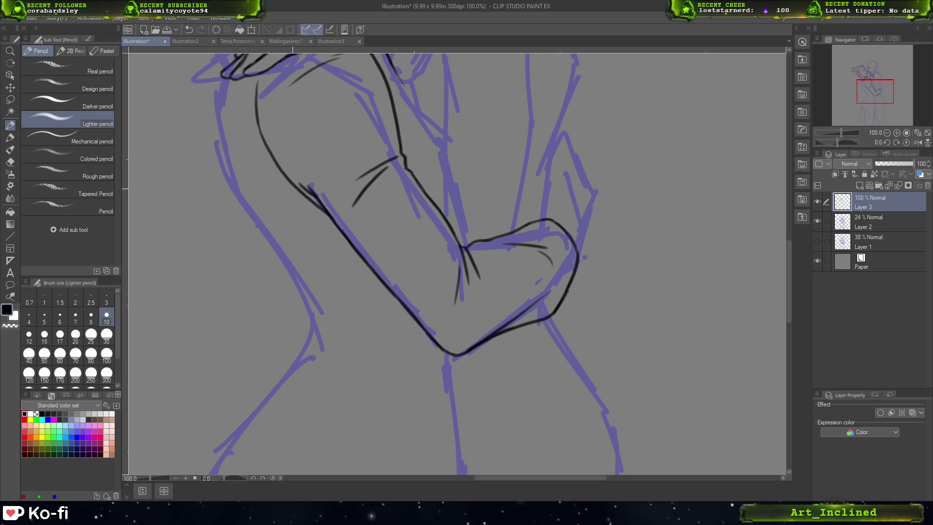
# - Check the arm's proportions against both figures and undo the forearm outline with its contour marks back to the elbow creases
pyautogui.scroll(-2, 378, 279)
pyautogui.scroll(-2, 512, 192)
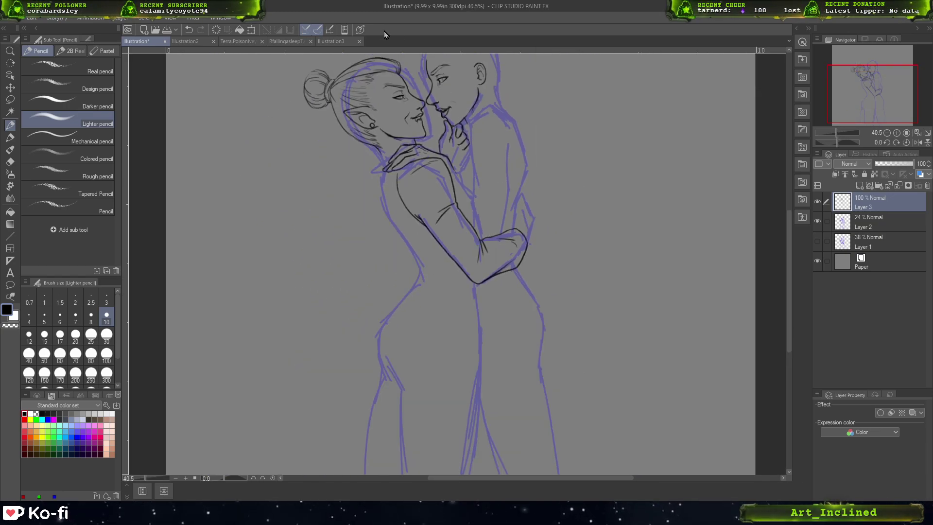
pyautogui.scroll(5, 462, 123)
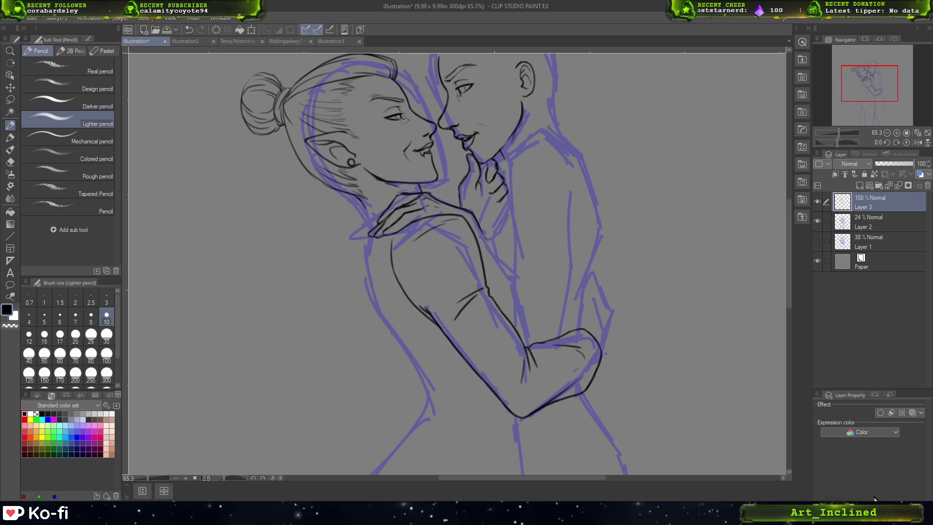
pyautogui.scroll(-2, 546, 206)
pyautogui.scroll(3, 586, 345)
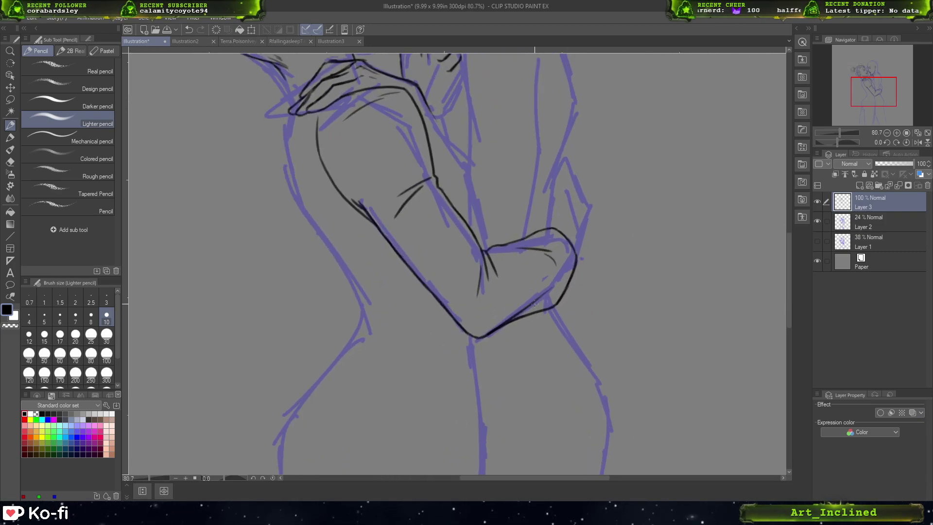
pyautogui.hotkey('ctrl', 'z')
pyautogui.hotkey('ctrl', 'z')
pyautogui.hotkey('ctrl', 'z')
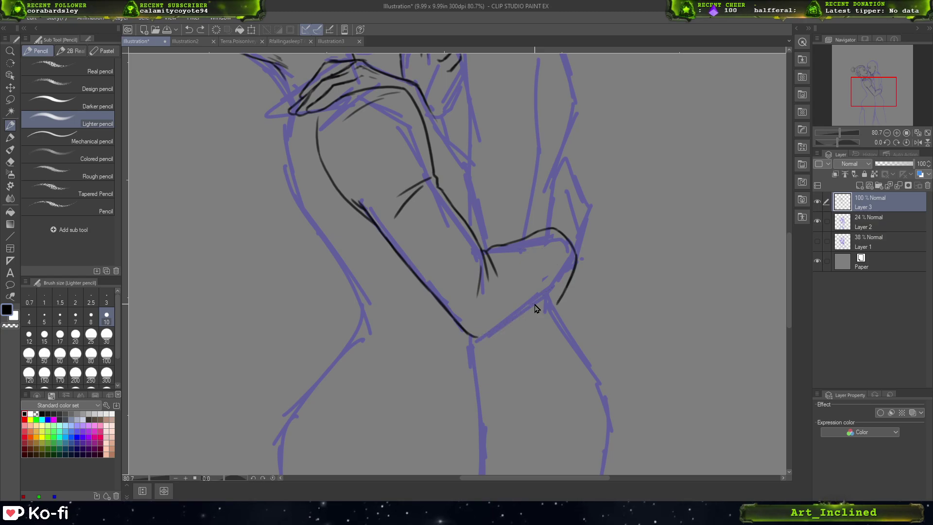
pyautogui.hotkey('ctrl', 'z')
pyautogui.hotkey('ctrl', 'z')
pyautogui.hotkey('ctrl', 'z')
pyautogui.hotkey('ctrl', 'z')
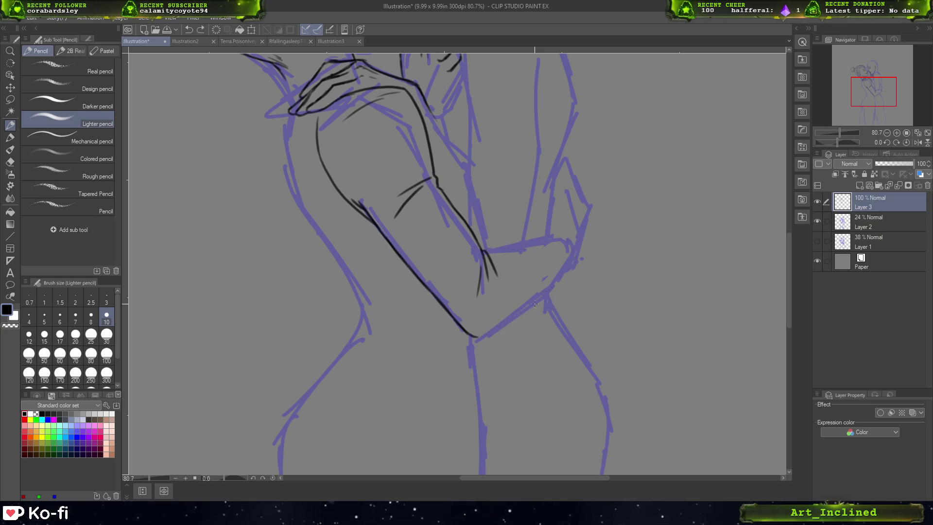
# - Outline the forearm along the sketch from the elbow and the inner bend to a rounded end at the waist, undoing unwanted strokes
pyautogui.moveTo(491, 342); pyautogui.dragTo(603, 293)
pyautogui.hotkey('ctrl', 'z')
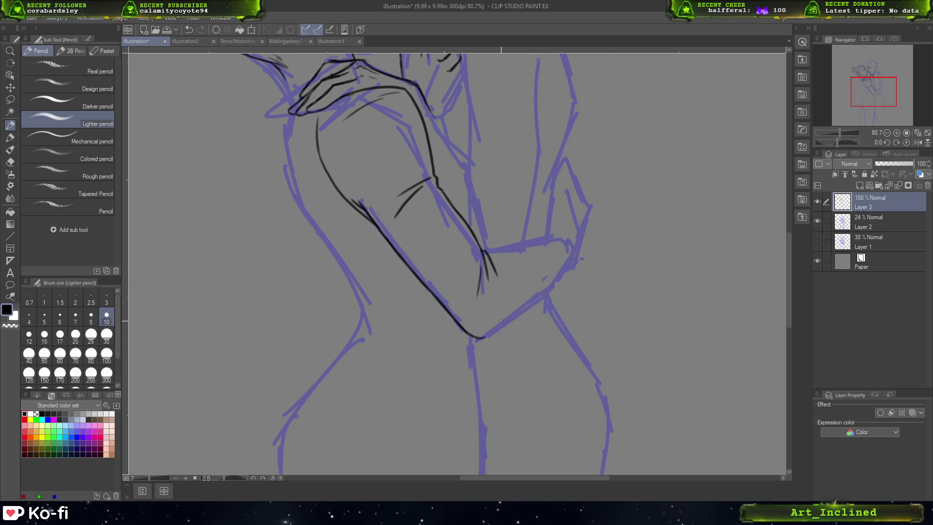
pyautogui.moveTo(476, 337); pyautogui.dragTo(557, 283)
pyautogui.hotkey('ctrl', 'z')
pyautogui.moveTo(486, 334)
pyautogui.mouseDown()
pyautogui.moveTo(537, 302)
pyautogui.moveTo(569, 263)
pyautogui.mouseUp()
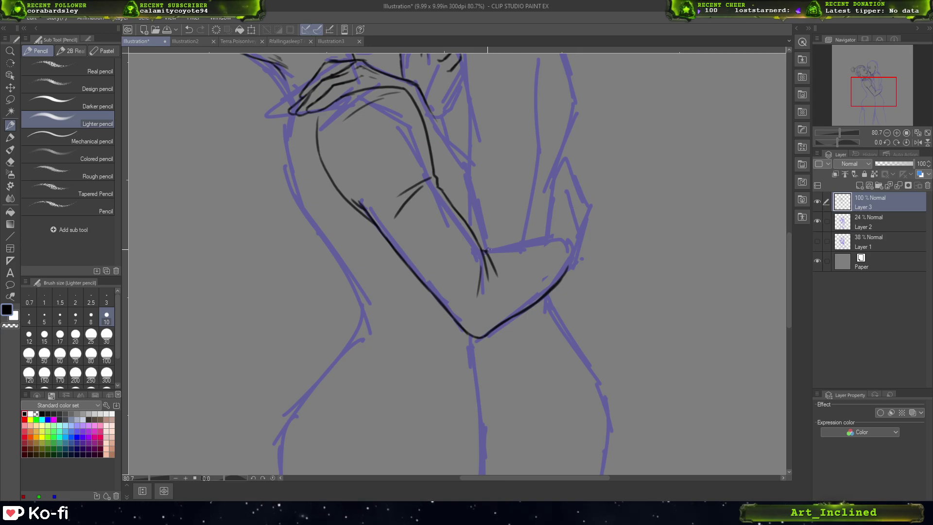
pyautogui.moveTo(486, 250)
pyautogui.mouseDown()
pyautogui.moveTo(569, 228)
pyautogui.moveTo(554, 239)
pyautogui.moveTo(572, 242)
pyautogui.moveTo(563, 279)
pyautogui.mouseUp()
pyautogui.moveTo(531, 241)
pyautogui.mouseDown()
pyautogui.moveTo(557, 243)
pyautogui.moveTo(559, 289)
pyautogui.mouseUp()
pyautogui.hotkey('ctrl', 'z')
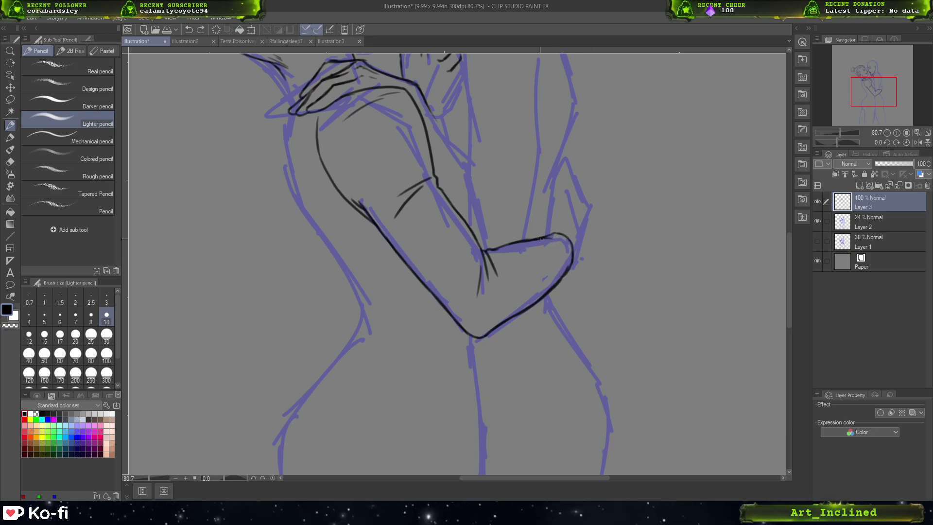
# - Add curved contour lines inside the rounded end of the forearm, redoing the inner curve
pyautogui.moveTo(554, 241); pyautogui.dragTo(562, 279)
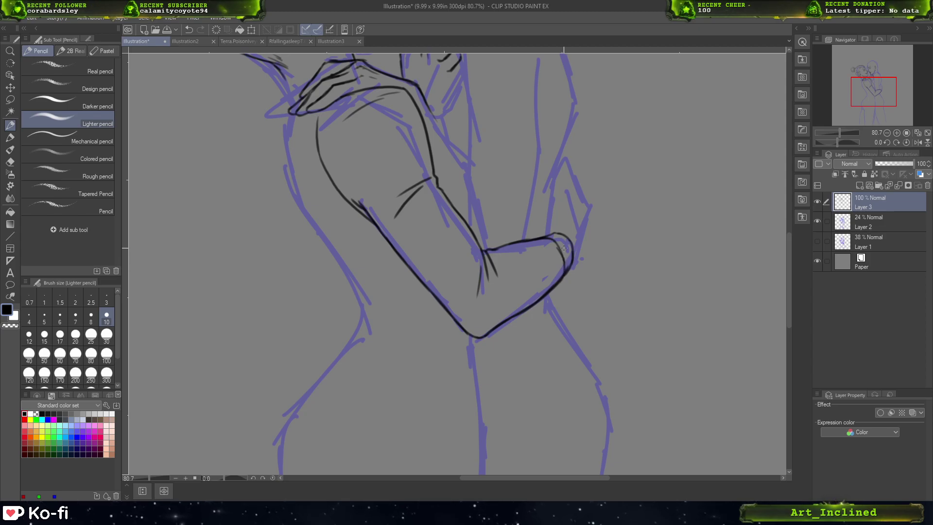
pyautogui.hotkey('ctrl', 'z')
pyautogui.hotkey('ctrl', 'z')
pyautogui.moveTo(555, 243); pyautogui.dragTo(561, 278)
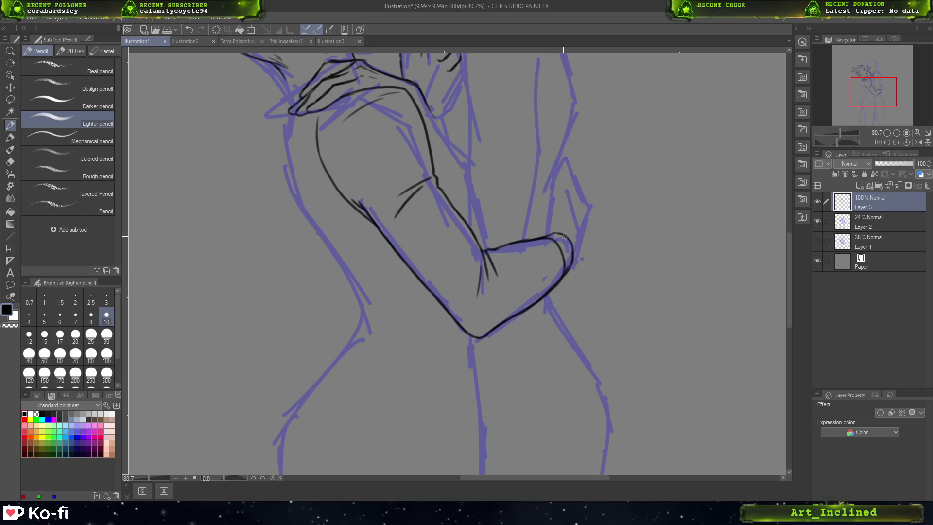
pyautogui.moveTo(563, 238); pyautogui.dragTo(568, 275)
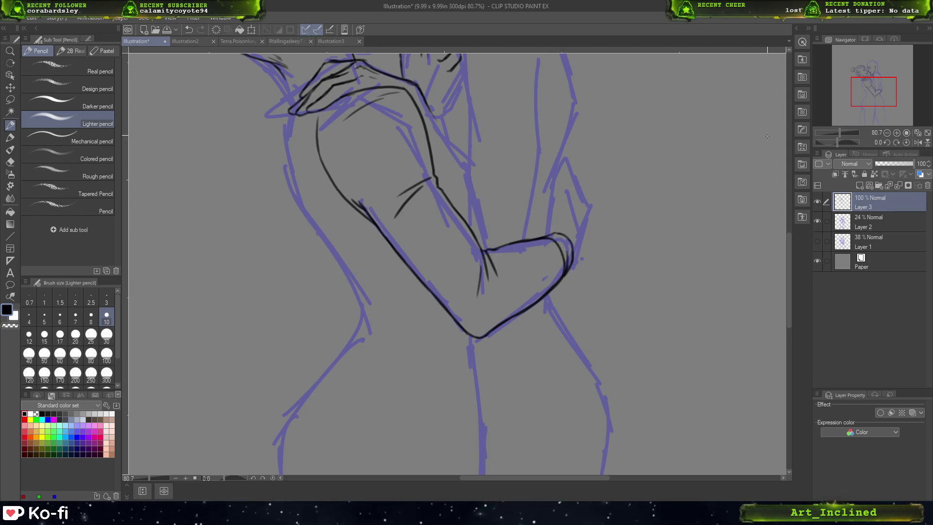
# - Outline the hugging figure's back from beneath the shoulder hand to a small fold at mid-back, redoing the stroke above the fold
pyautogui.moveTo(868, 95); pyautogui.dragTo(866, 88)
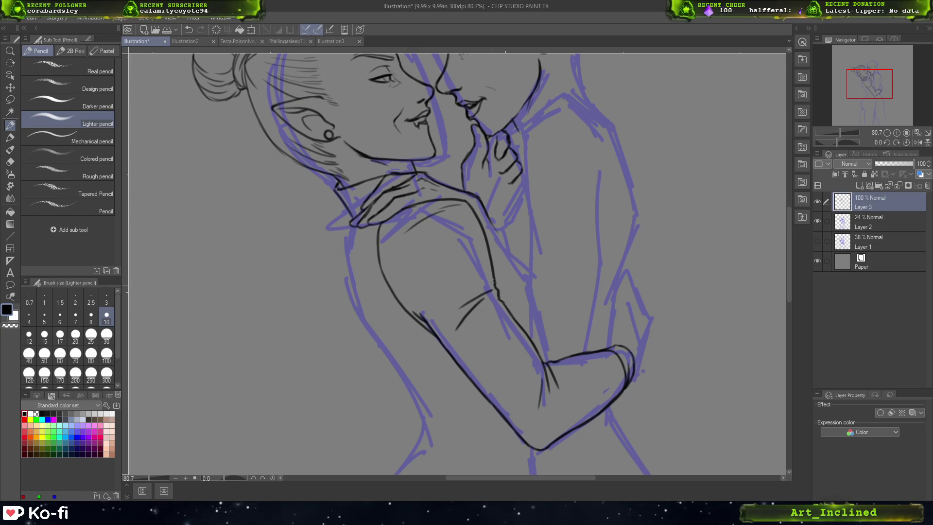
pyautogui.moveTo(864, 75); pyautogui.dragTo(864, 83)
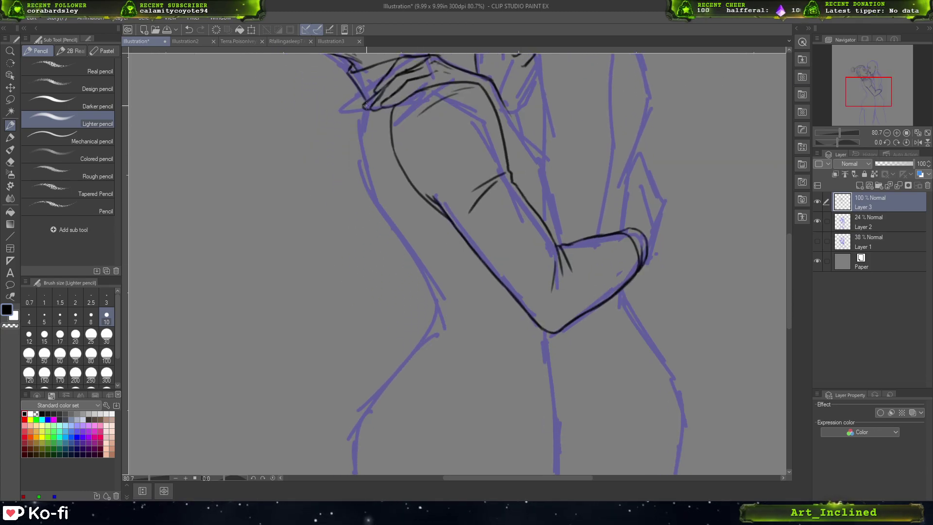
pyautogui.moveTo(363, 112)
pyautogui.mouseDown()
pyautogui.moveTo(369, 200)
pyautogui.moveTo(389, 228)
pyautogui.moveTo(370, 209)
pyautogui.moveTo(418, 245)
pyautogui.mouseUp()
pyautogui.hotkey('ctrl', 'z')
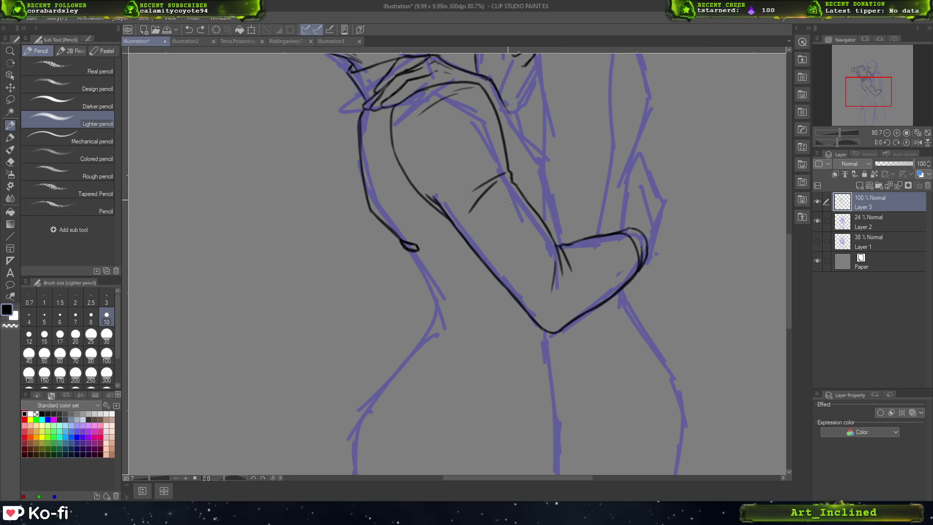
pyautogui.moveTo(409, 242); pyautogui.dragTo(369, 193)
pyautogui.hotkey('ctrl', 'z')
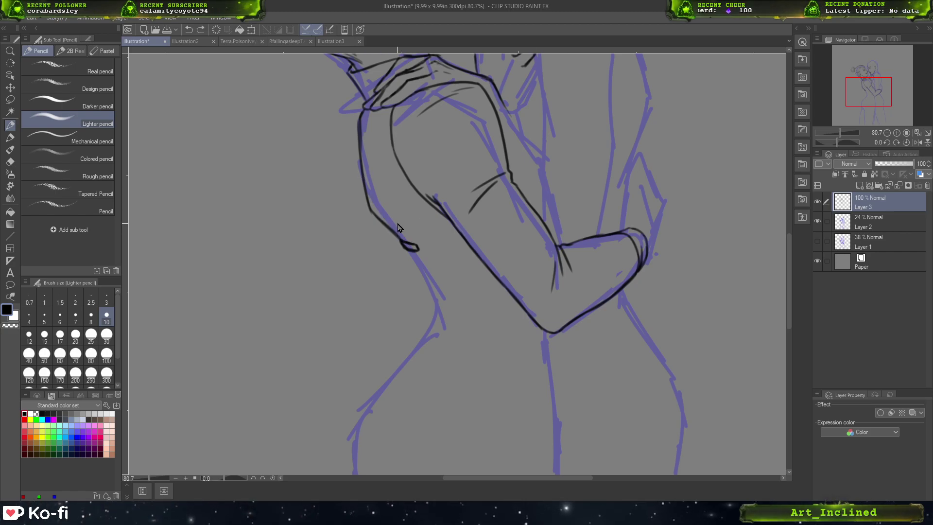
pyautogui.moveTo(410, 243); pyautogui.dragTo(372, 193)
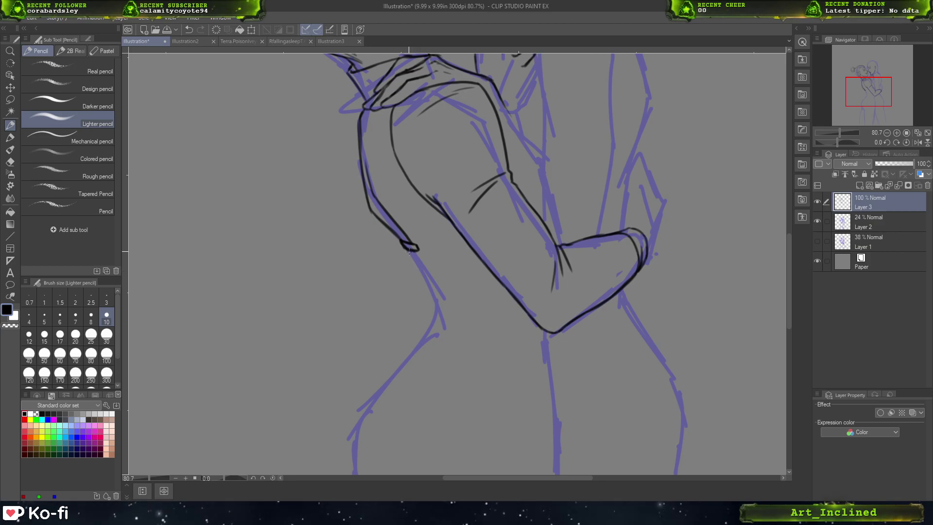
# - Continue the back outline from the mid-back fold down to the narrow waist, undoing the unsatisfactory strokes
pyautogui.moveTo(409, 252); pyautogui.dragTo(431, 287)
pyautogui.hotkey('ctrl', 'z')
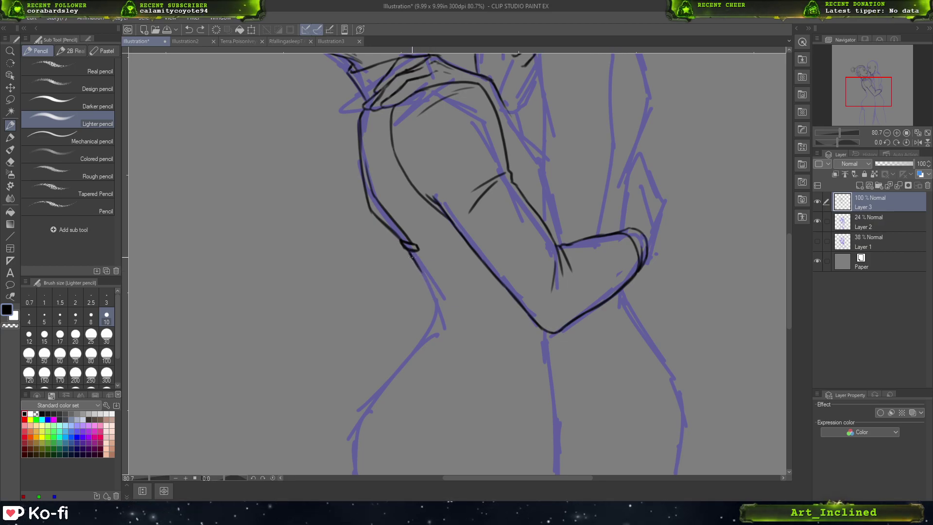
pyautogui.hotkey('ctrl', 'z')
pyautogui.hotkey('ctrl', 'z')
pyautogui.moveTo(410, 252); pyautogui.dragTo(427, 286)
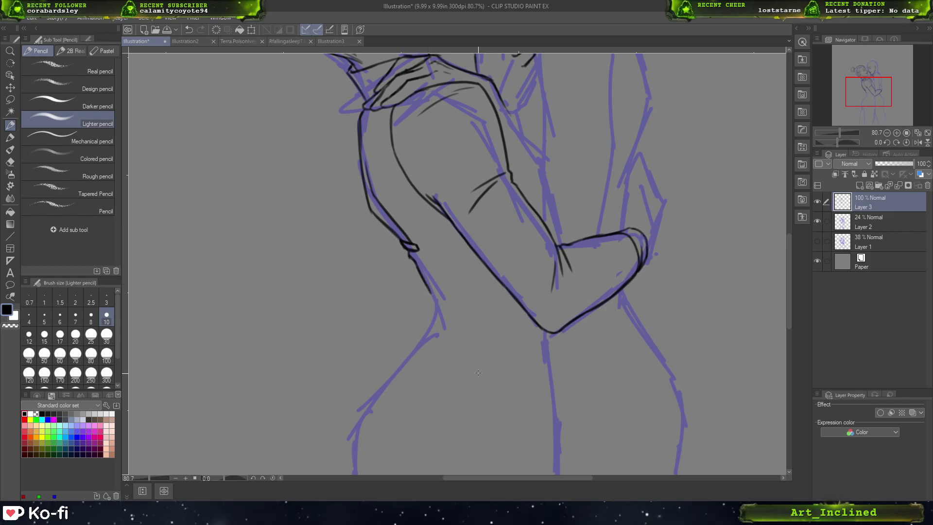
# - Draw the shirt's rear edge flaring outward below the waist and add crease lines at the pinch, redoing the flare stroke
pyautogui.moveTo(432, 293); pyautogui.dragTo(417, 335)
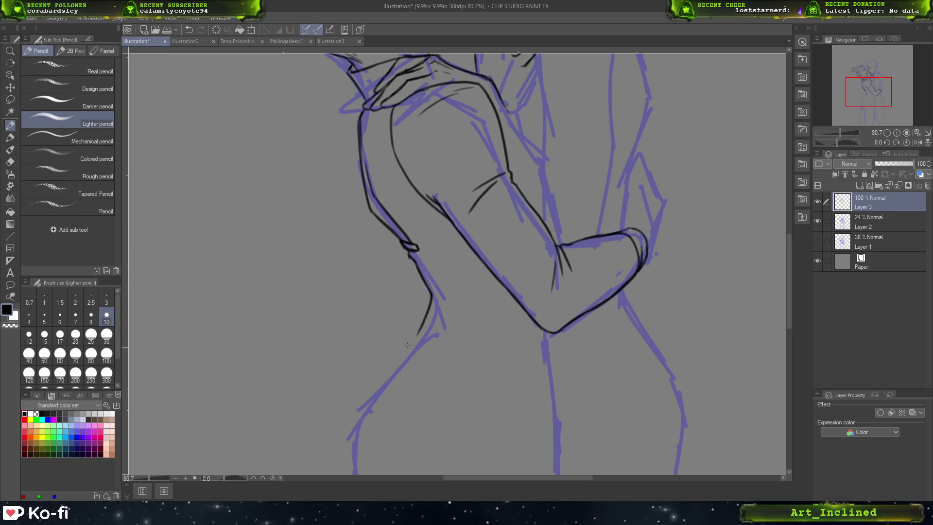
pyautogui.hotkey('ctrl', 'z')
pyautogui.moveTo(433, 299)
pyautogui.mouseDown()
pyautogui.moveTo(448, 310)
pyautogui.moveTo(465, 283)
pyautogui.moveTo(452, 276)
pyautogui.moveTo(401, 343)
pyautogui.mouseUp()
pyautogui.hotkey('ctrl', 'z')
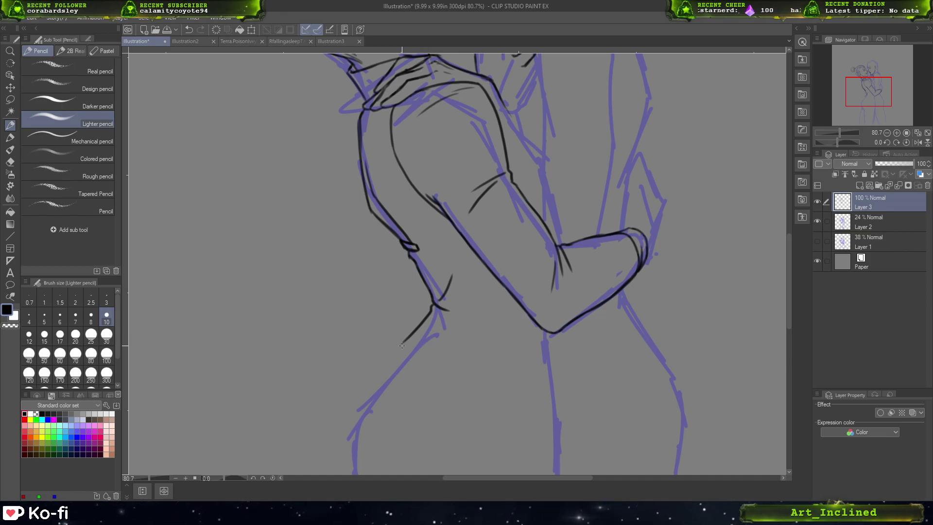
# - Draw the shirt's curved bottom hem from the rear corner across to the front of the body, replacing the first stroke
pyautogui.moveTo(402, 346); pyautogui.dragTo(552, 381)
pyautogui.hotkey('ctrl', 'z')
pyautogui.moveTo(402, 344); pyautogui.dragTo(554, 382)
# - Draw the shirt's short front edge from the elbow down to the hem, redoing the stroke until both lines meet
pyautogui.moveTo(548, 334); pyautogui.dragTo(561, 385)
pyautogui.hotkey('ctrl', 'z')
pyautogui.moveTo(549, 333); pyautogui.dragTo(559, 378)
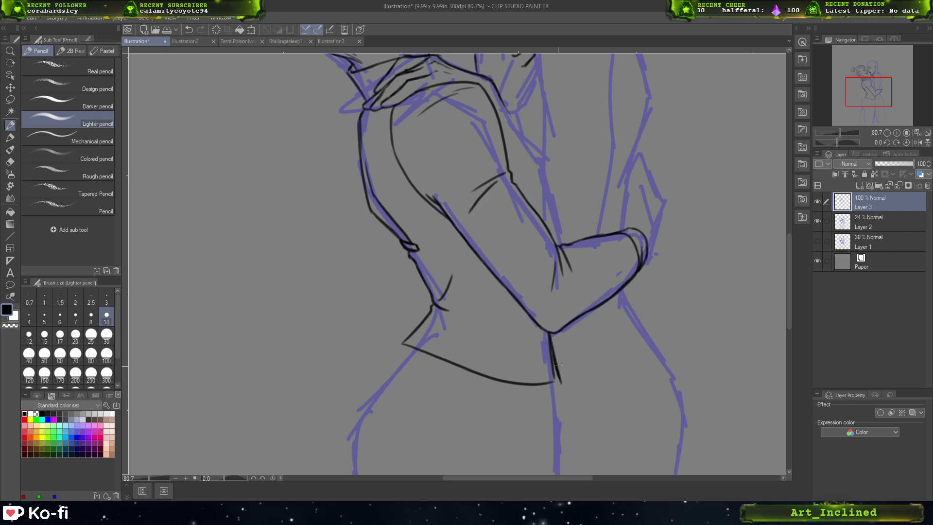
pyautogui.hotkey('ctrl', 'z')
pyautogui.hotkey('ctrl', 'z')
pyautogui.hotkey('ctrl', 'z')
pyautogui.moveTo(549, 333); pyautogui.dragTo(560, 377)
pyautogui.hotkey('ctrl', 'z')
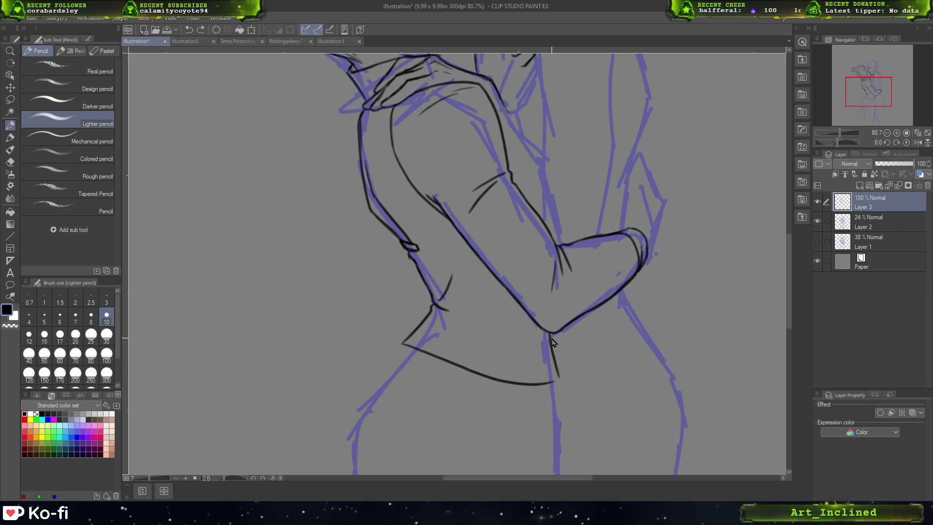
pyautogui.hotkey('ctrl', 'z')
pyautogui.moveTo(549, 333)
pyautogui.mouseDown()
pyautogui.moveTo(560, 377)
pyautogui.moveTo(541, 384)
pyautogui.mouseUp()
pyautogui.hotkey('ctrl', 'z')
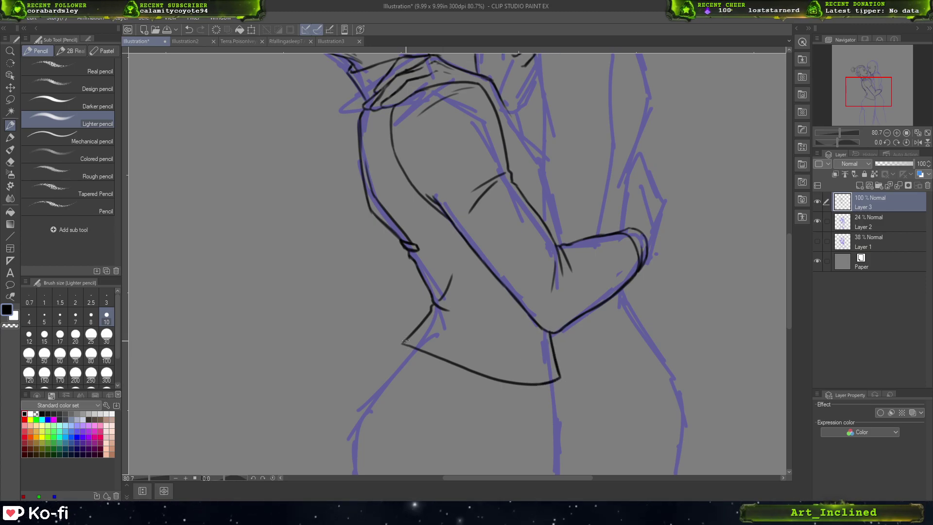
# - Clean up the rear corner of the shirt hem and redraw it as a small pointed join
pyautogui.hotkey('ctrl', 'z')
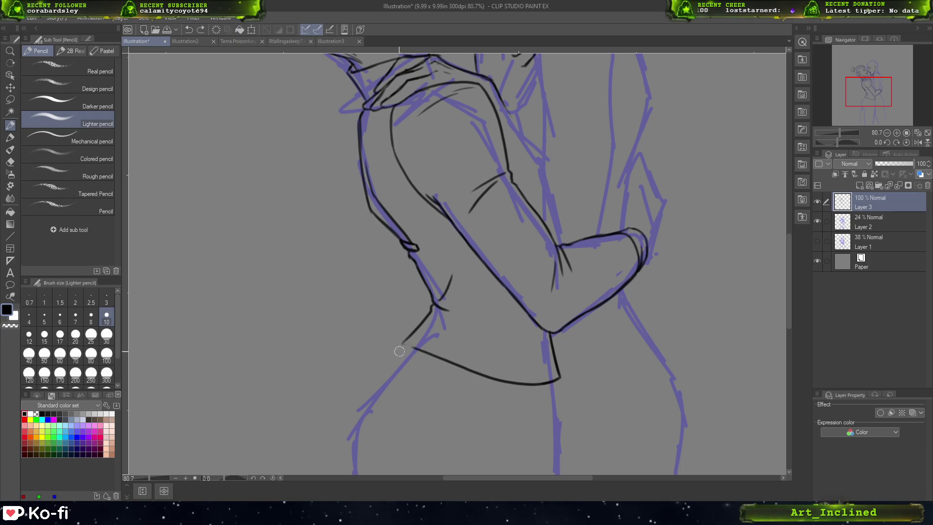
pyautogui.moveTo(410, 337)
pyautogui.mouseDown()
pyautogui.moveTo(403, 346)
pyautogui.moveTo(406, 336)
pyautogui.moveTo(413, 354)
pyautogui.mouseUp()
pyautogui.hotkey('ctrl', 'z')
pyautogui.hotkey('ctrl', 'z')
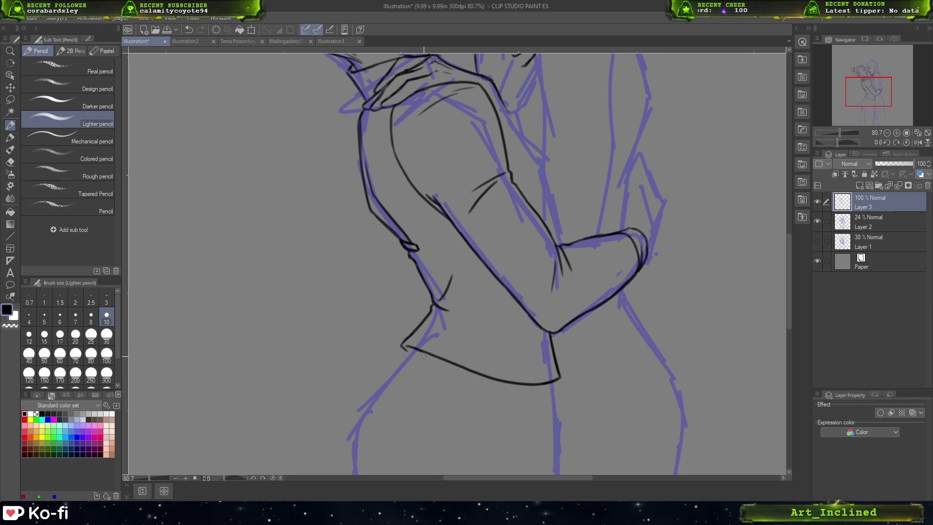
pyautogui.moveTo(406, 347); pyautogui.dragTo(422, 351)
pyautogui.hotkey('ctrl', 'z')
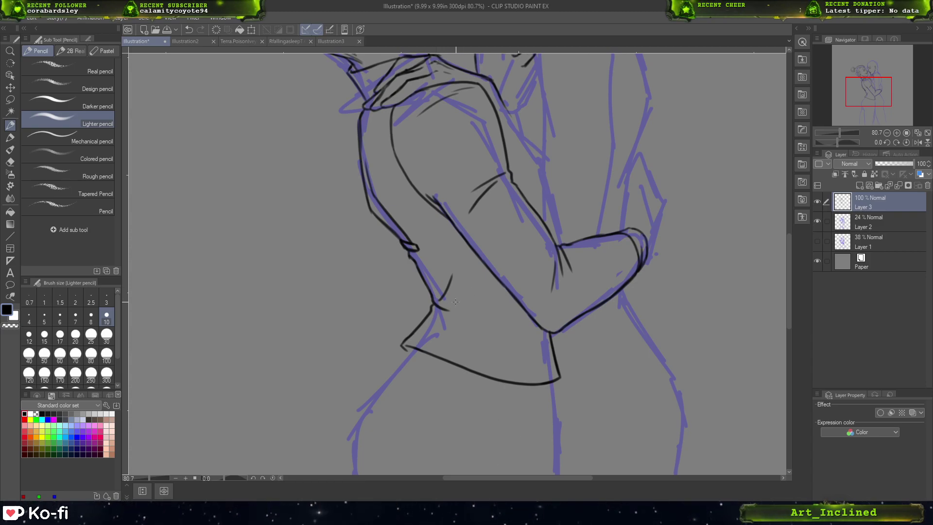
# - Add a short crease mark inside the shirt beside the waist and undo the stray stroke near the other figure's hip
pyautogui.moveTo(454, 302); pyautogui.dragTo(464, 298)
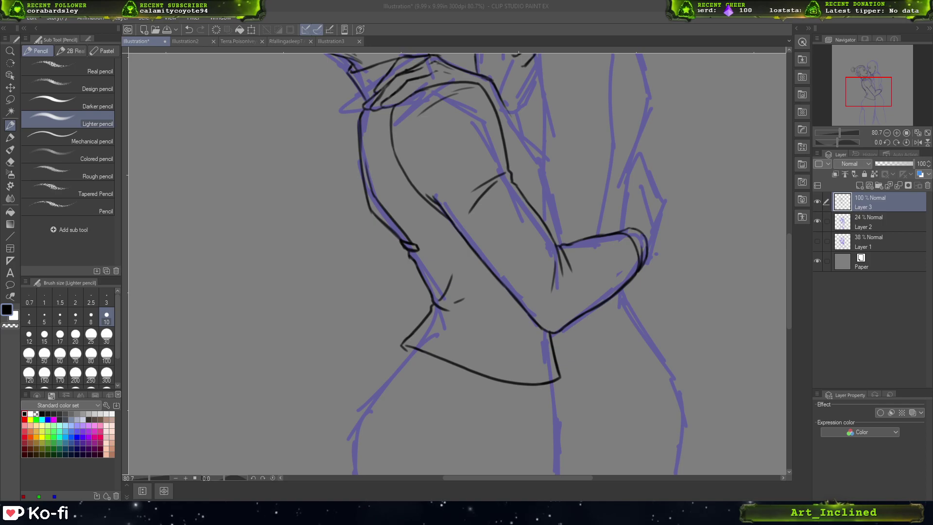
pyautogui.moveTo(624, 344); pyautogui.dragTo(687, 372)
pyautogui.hotkey('ctrl', 'z')
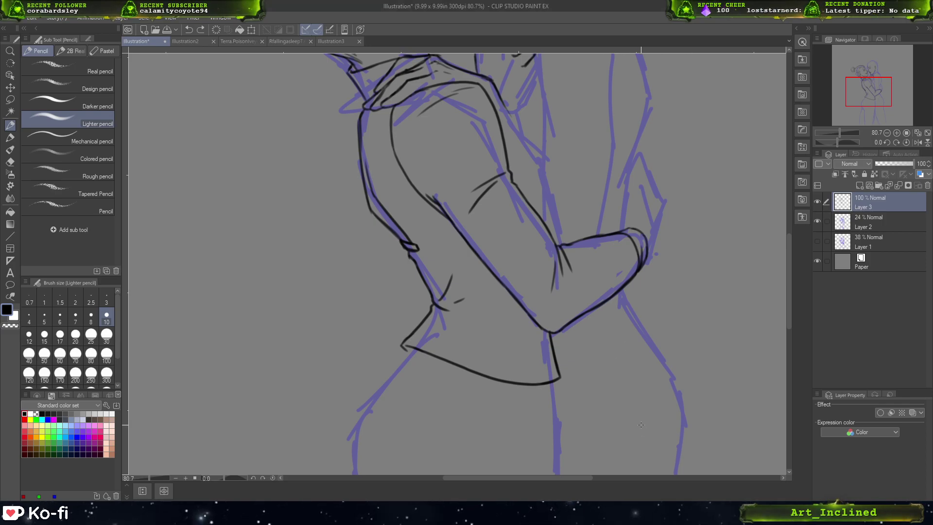
# - Examine the proportions of both figures from the heads to the shirt hem, in overview and close up
pyautogui.moveTo(864, 95); pyautogui.dragTo(881, 93)
pyautogui.click(887, 133)
pyautogui.click(887, 133)
pyautogui.click(888, 133)
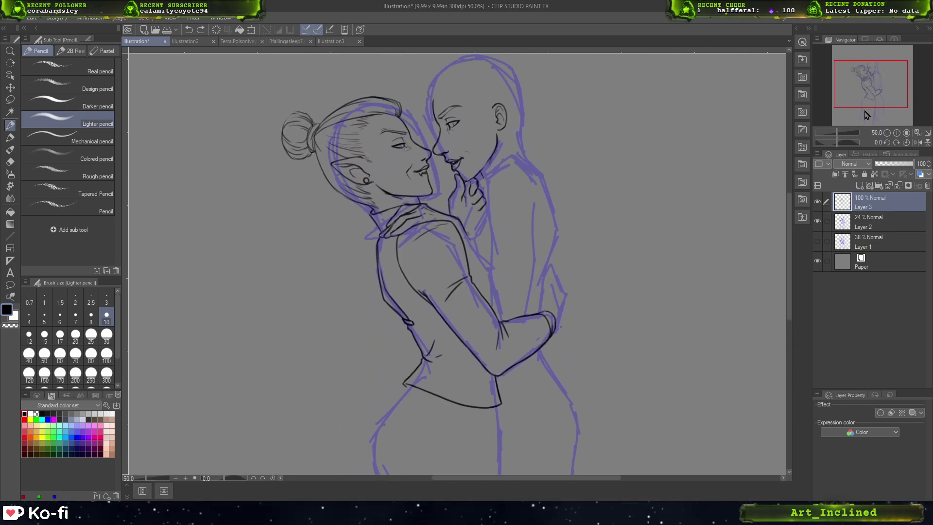
pyautogui.click(896, 133)
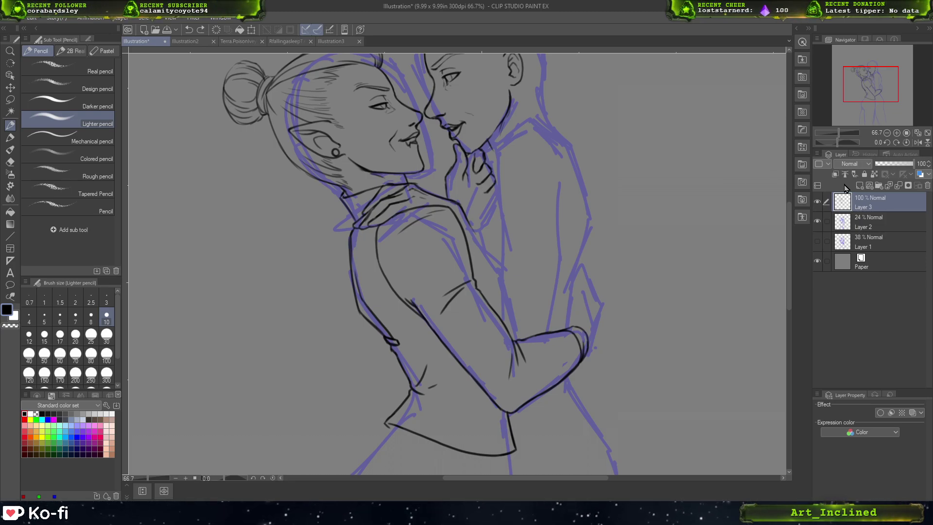
pyautogui.moveTo(856, 86)
pyautogui.mouseDown()
pyautogui.moveTo(865, 77)
pyautogui.moveTo(864, 91)
pyautogui.mouseUp()
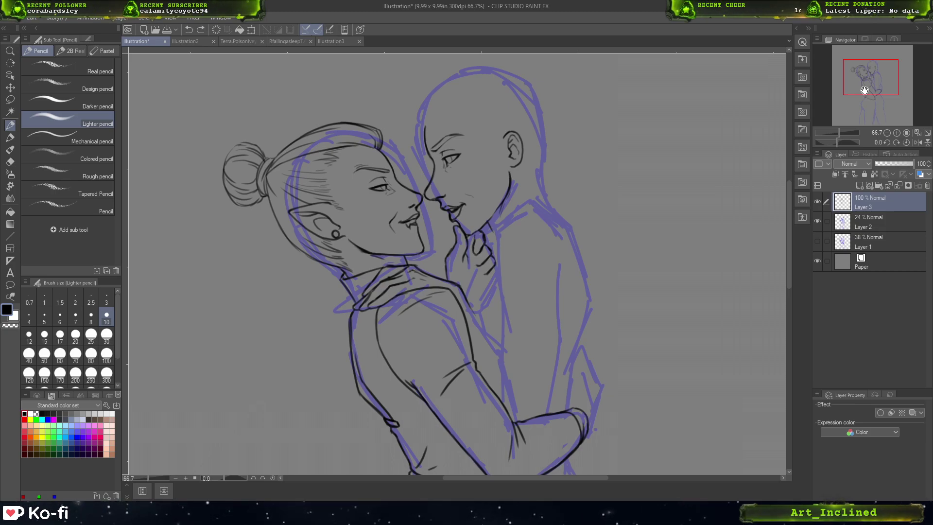
pyautogui.moveTo(857, 78); pyautogui.dragTo(855, 73)
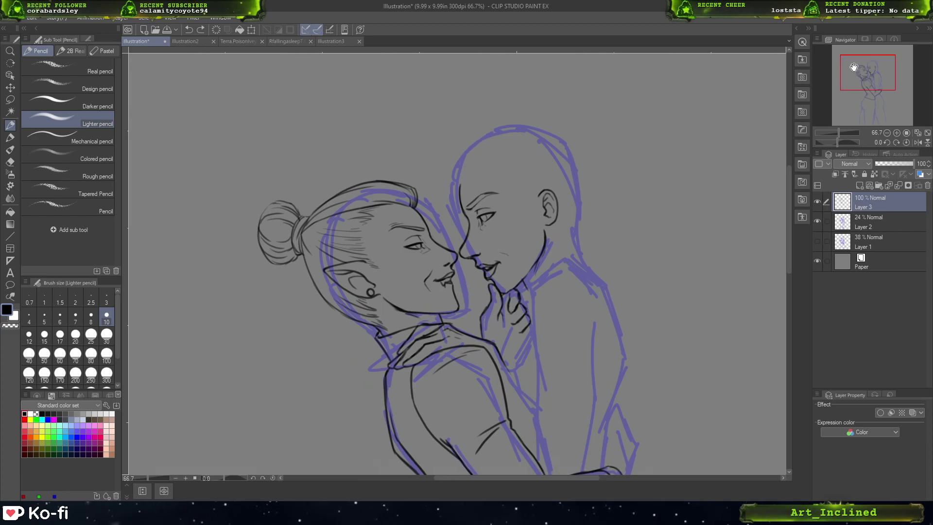
pyautogui.click(897, 133)
pyautogui.moveTo(868, 73); pyautogui.dragTo(867, 68)
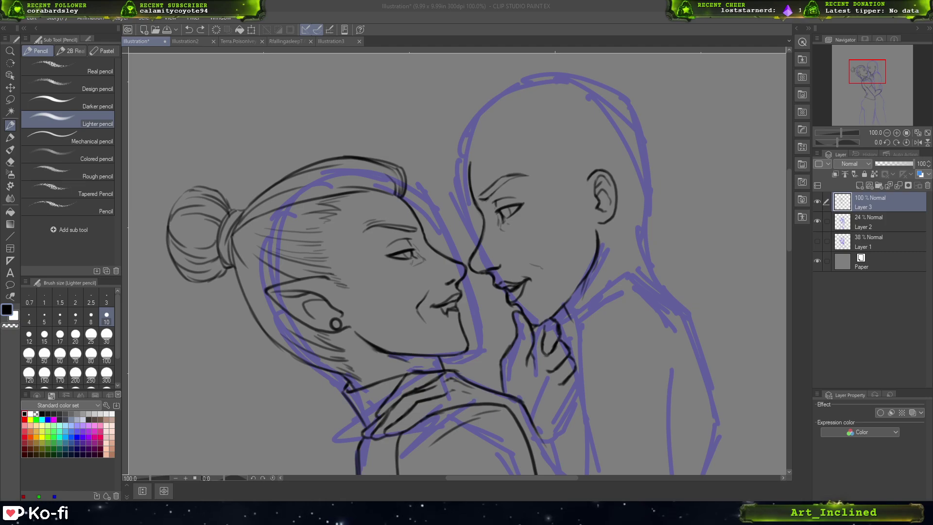
pyautogui.click(887, 132)
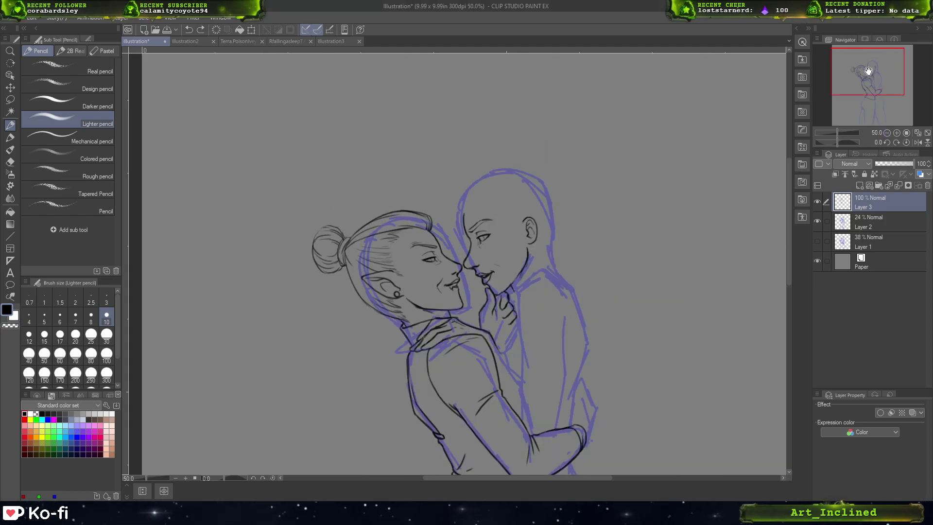
# - Draw the upper part of the front leg line from the shirt hem down the thigh
pyautogui.moveTo(868, 72); pyautogui.dragTo(869, 103)
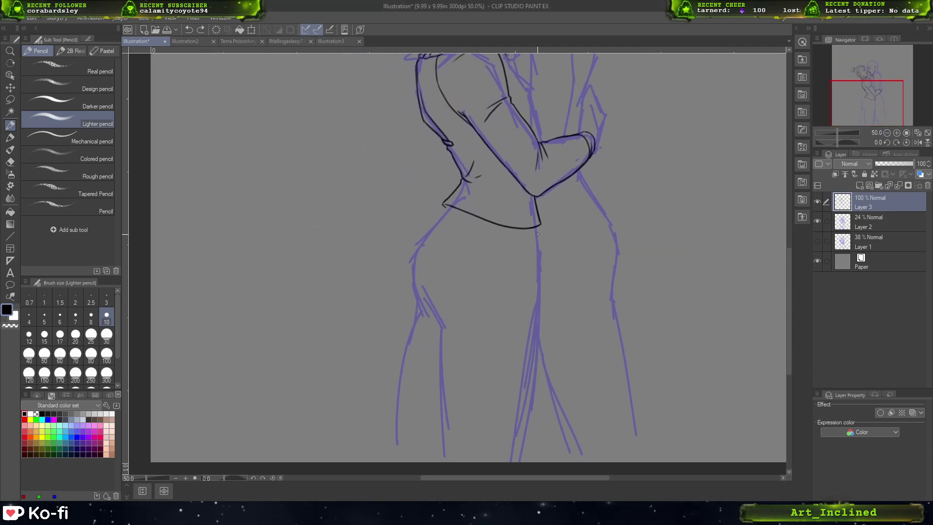
pyautogui.hotkey('ctrl', 'z')
pyautogui.moveTo(536, 227); pyautogui.dragTo(542, 306)
pyautogui.hotkey('ctrl', 'z')
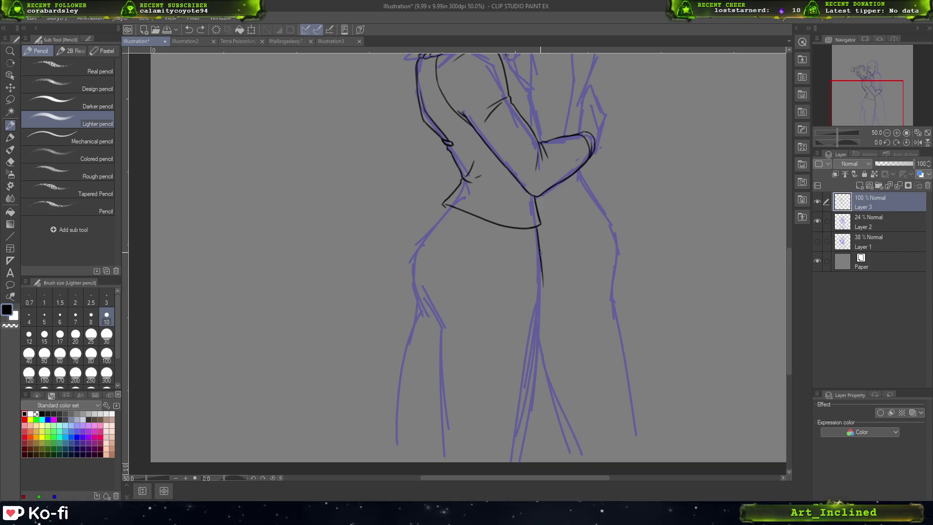
# - Try to extend the front leg line from the thigh toward the lower leg and undo the added strokes
pyautogui.moveTo(542, 276); pyautogui.dragTo(533, 402)
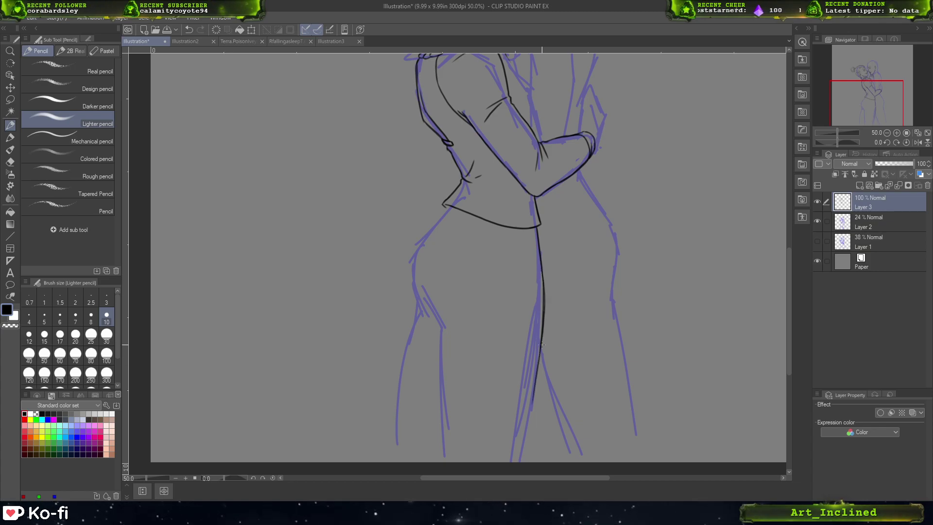
pyautogui.moveTo(542, 345); pyautogui.dragTo(527, 427)
pyautogui.hotkey('ctrl', 'z')
pyautogui.hotkey('ctrl', 'z')
pyautogui.hotkey('ctrl', 'z')
pyautogui.moveTo(541, 258); pyautogui.dragTo(542, 311)
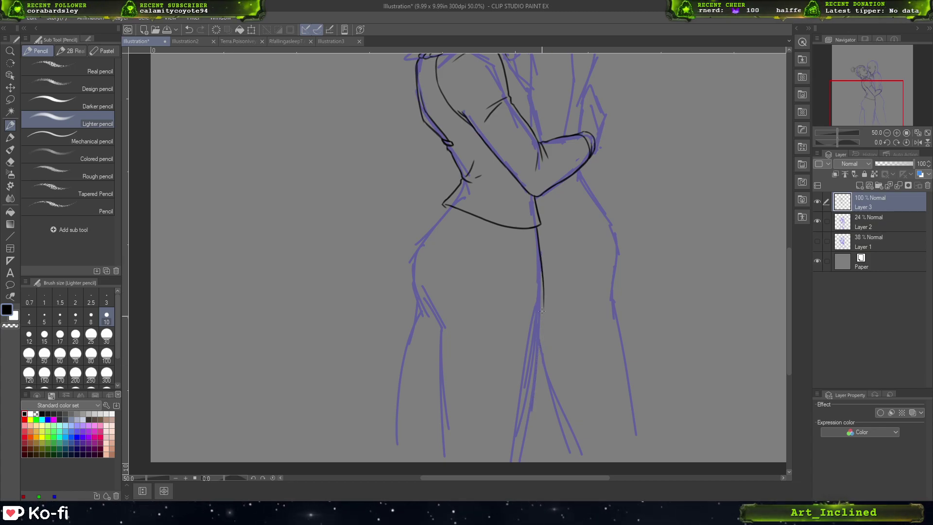
pyautogui.hotkey('ctrl', 'z')
pyautogui.moveTo(541, 265); pyautogui.dragTo(543, 320)
pyautogui.hotkey('ctrl', 'z')
# - Retry the front leg line past the knee with overlapping strokes, undoing them back to the thigh
pyautogui.moveTo(543, 274); pyautogui.dragTo(541, 351)
pyautogui.moveTo(543, 302); pyautogui.dragTo(536, 387)
pyautogui.moveTo(538, 355); pyautogui.dragTo(528, 441)
pyautogui.hotkey('ctrl', 'z')
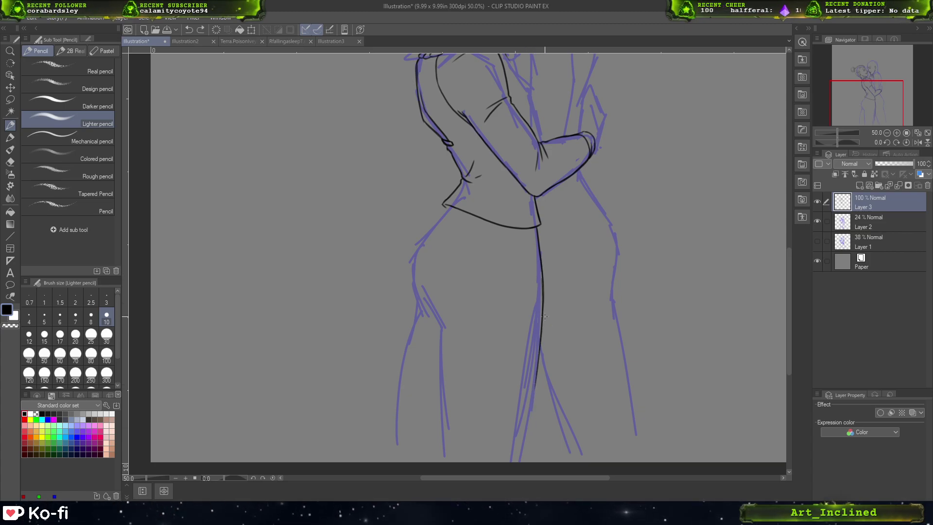
pyautogui.hotkey('ctrl', 'z')
pyautogui.moveTo(543, 295); pyautogui.dragTo(539, 374)
pyautogui.hotkey('ctrl', 'z')
pyautogui.hotkey('ctrl', 'z')
pyautogui.moveTo(542, 268); pyautogui.dragTo(543, 338)
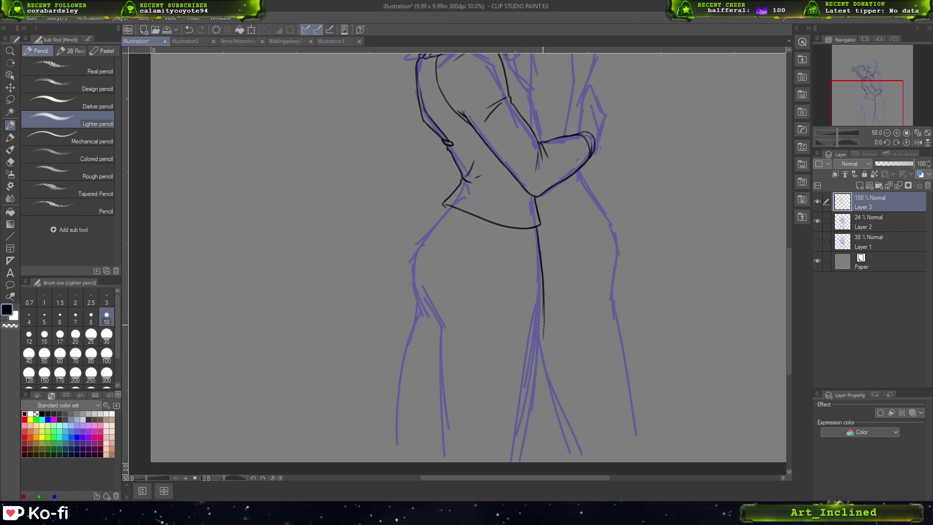
pyautogui.hotkey('ctrl', 'z')
pyautogui.moveTo(543, 279); pyautogui.dragTo(544, 337)
# - Extend the front leg line in a smooth curve from the thigh to below the knee, undoing the surplus strokes
pyautogui.hotkey('ctrl', 'z')
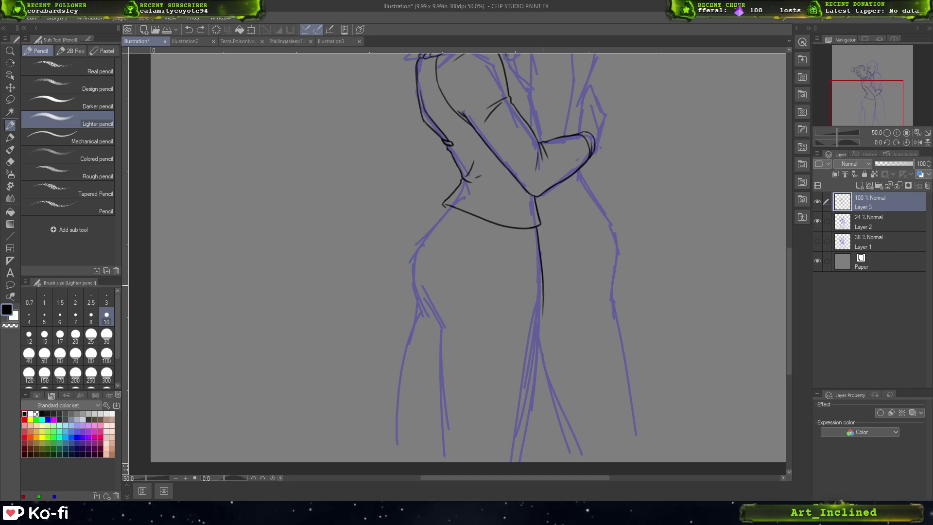
pyautogui.moveTo(542, 283); pyautogui.dragTo(536, 393)
pyautogui.hotkey('ctrl', 'z')
pyautogui.moveTo(543, 312); pyautogui.dragTo(535, 411)
pyautogui.moveTo(539, 364); pyautogui.dragTo(528, 449)
# - Carry the front leg line down the lower leg to the bottom edge of the canvas, redoing the final stroke
pyautogui.hotkey('ctrl', 'z')
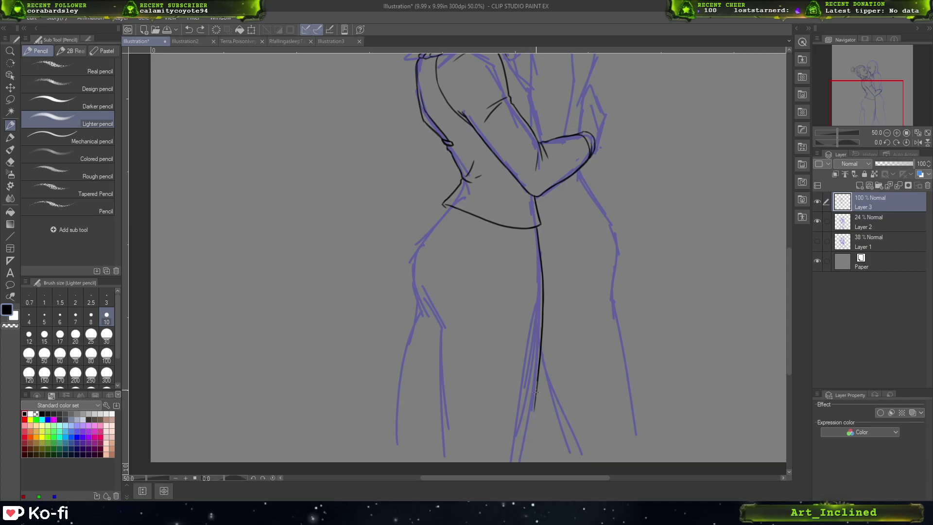
pyautogui.moveTo(538, 382); pyautogui.dragTo(529, 440)
pyautogui.moveTo(537, 381); pyautogui.dragTo(524, 461)
pyautogui.hotkey('ctrl', 'z')
pyautogui.moveTo(535, 397); pyautogui.dragTo(523, 462)
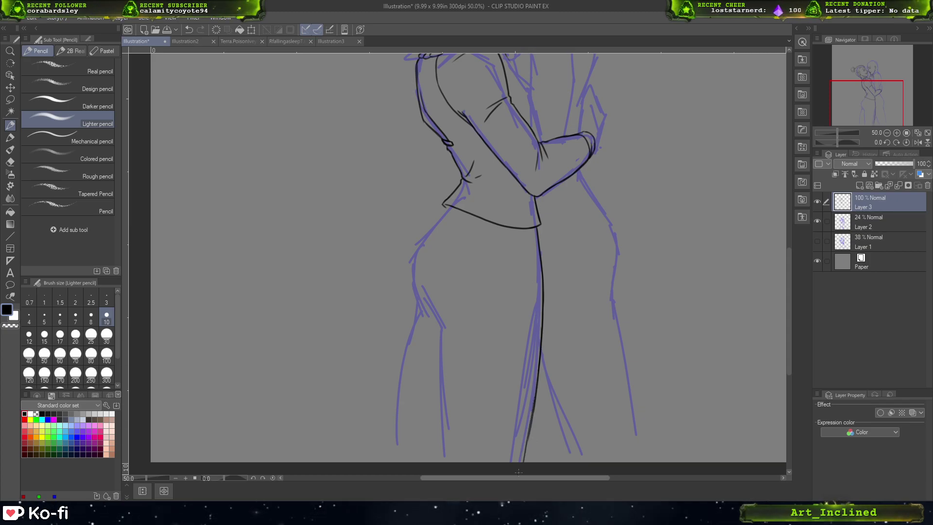
pyautogui.hotkey('ctrl', 'z')
pyautogui.moveTo(532, 412); pyautogui.dragTo(522, 461)
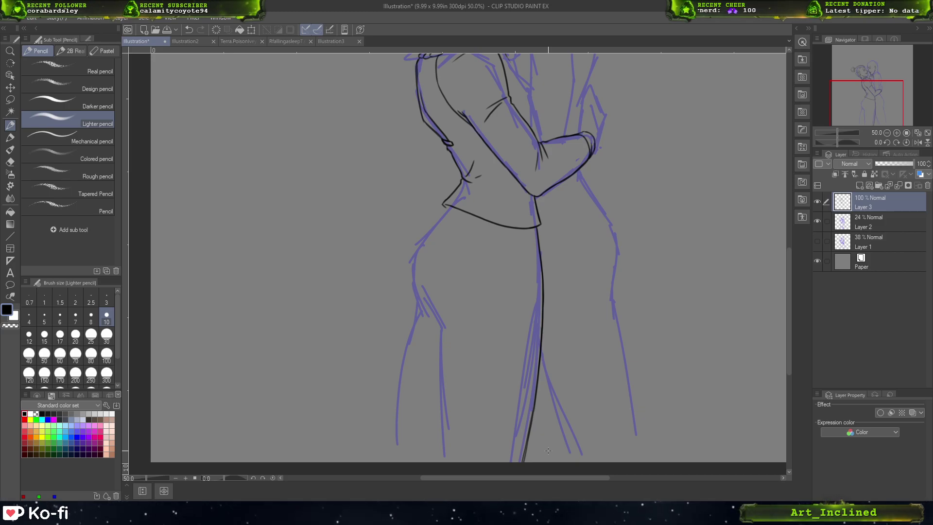
# - Draw the rear hip line from the back corner of the shirt hem down toward the hip, undoing surplus strokes
pyautogui.moveTo(448, 205)
pyautogui.mouseDown()
pyautogui.moveTo(405, 263)
pyautogui.moveTo(444, 208)
pyautogui.moveTo(411, 264)
pyautogui.mouseUp()
pyautogui.hotkey('ctrl', 'z')
pyautogui.hotkey('ctrl', 'z')
pyautogui.hotkey('ctrl', 'z')
pyautogui.hotkey('ctrl', 'z')
pyautogui.hotkey('ctrl', 'z')
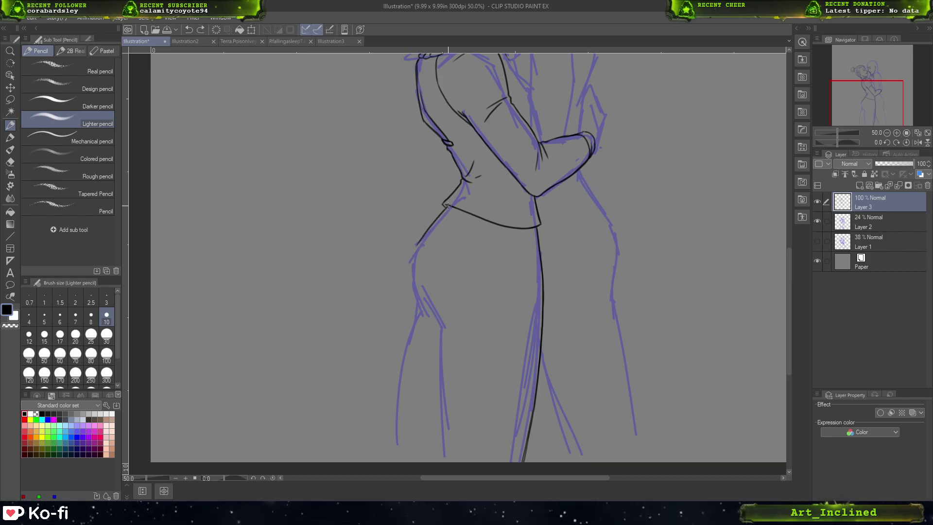
pyautogui.moveTo(445, 208); pyautogui.dragTo(412, 259)
pyautogui.moveTo(426, 228); pyautogui.dragTo(410, 268)
pyautogui.hotkey('ctrl', 'z')
pyautogui.moveTo(429, 228); pyautogui.dragTo(412, 269)
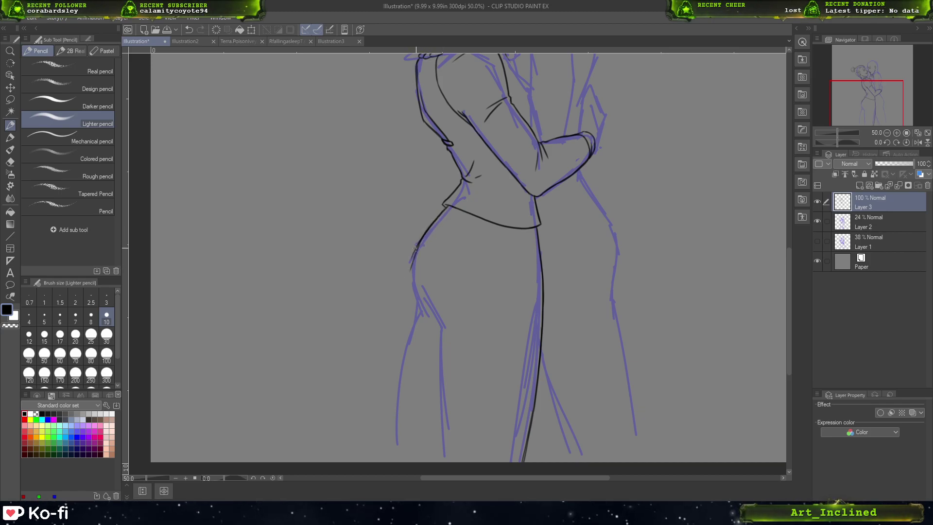
# - Round the rear contour from the hip down to the top of the back thigh, undoing the strokes that miss the curve
pyautogui.hotkey('ctrl', 'z')
pyautogui.hotkey('ctrl', 'z')
pyautogui.moveTo(428, 227)
pyautogui.mouseDown()
pyautogui.moveTo(409, 271)
pyautogui.moveTo(427, 228)
pyautogui.moveTo(411, 262)
pyautogui.moveTo(427, 231)
pyautogui.moveTo(413, 271)
pyautogui.moveTo(411, 262)
pyautogui.moveTo(418, 308)
pyautogui.mouseUp()
pyautogui.hotkey('ctrl', 'z')
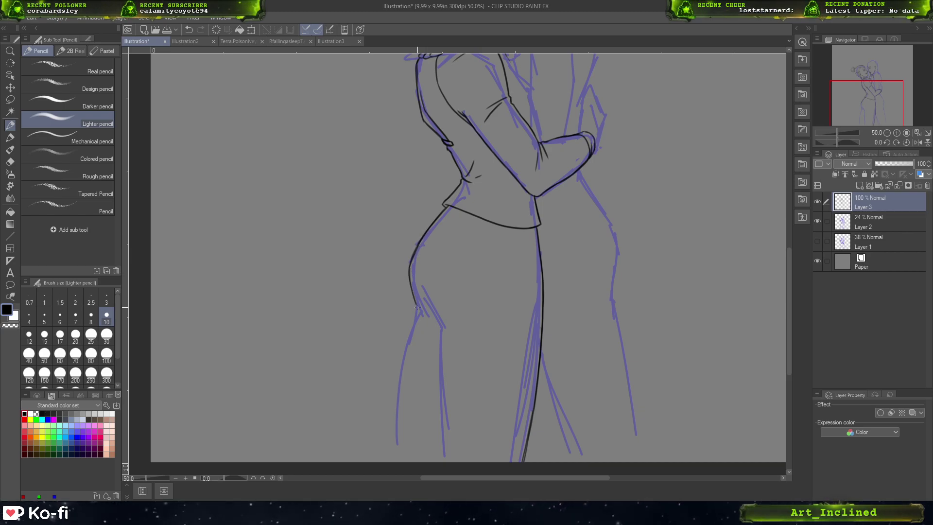
pyautogui.hotkey('ctrl', 'z')
pyautogui.hotkey('ctrl', 'z')
pyautogui.moveTo(419, 242)
pyautogui.mouseDown()
pyautogui.moveTo(417, 264)
pyautogui.moveTo(421, 241)
pyautogui.moveTo(412, 299)
pyautogui.mouseUp()
pyautogui.hotkey('ctrl', 'z')
pyautogui.hotkey('ctrl', 'z')
pyautogui.hotkey('ctrl', 'z')
pyautogui.moveTo(417, 246); pyautogui.dragTo(415, 302)
pyautogui.moveTo(409, 268)
pyautogui.mouseDown()
pyautogui.moveTo(416, 325)
pyautogui.moveTo(440, 330)
pyautogui.mouseUp()
pyautogui.hotkey('ctrl', 'z')
pyautogui.hotkey('ctrl', 'z')
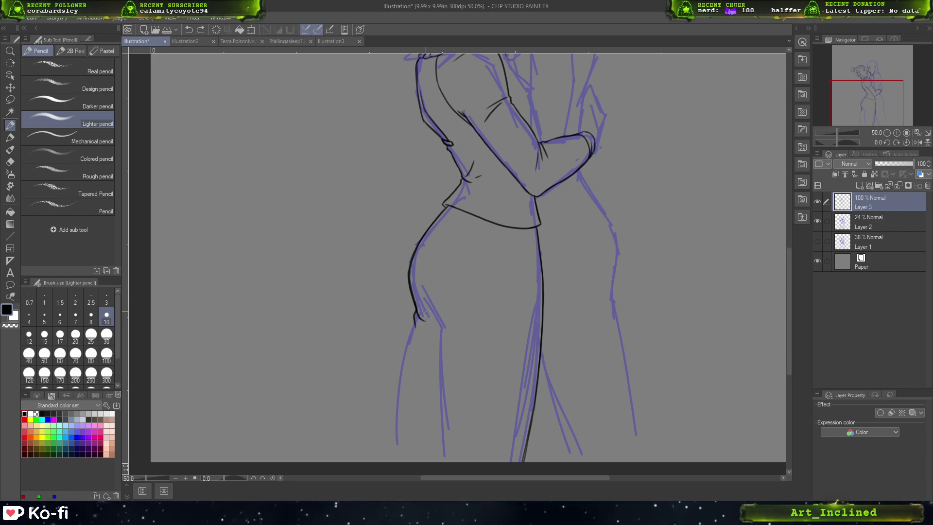
# - Draw the curved crease strokes beneath the buttock toward the inner thigh, undoing the extra marks
pyautogui.moveTo(423, 314)
pyautogui.mouseDown()
pyautogui.moveTo(453, 342)
pyautogui.moveTo(434, 321)
pyautogui.moveTo(465, 348)
pyautogui.moveTo(447, 331)
pyautogui.moveTo(468, 340)
pyautogui.mouseUp()
pyautogui.hotkey('ctrl', 'z')
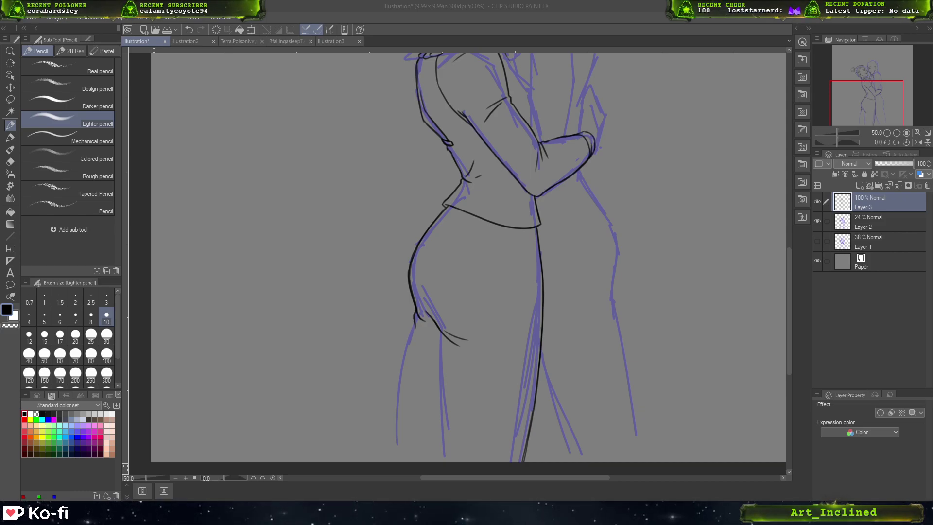
pyautogui.moveTo(422, 298); pyautogui.dragTo(437, 323)
pyautogui.hotkey('ctrl', 'z')
pyautogui.hotkey('ctrl', 'z')
pyautogui.moveTo(418, 290)
pyautogui.mouseDown()
pyautogui.moveTo(440, 327)
pyautogui.moveTo(421, 295)
pyautogui.mouseUp()
pyautogui.hotkey('ctrl', 'z')
pyautogui.hotkey('ctrl', 'z')
pyautogui.hotkey('ctrl', 'z')
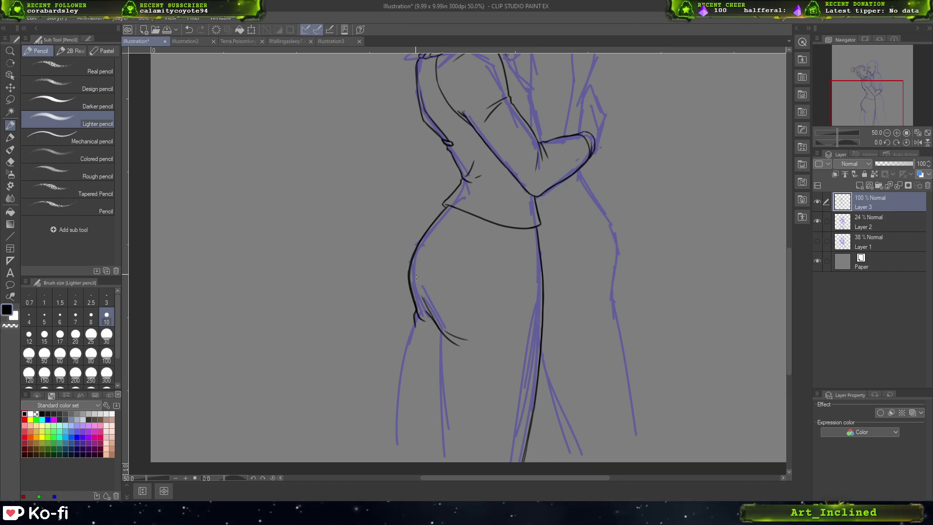
pyautogui.hotkey('ctrl', 'z')
pyautogui.hotkey('ctrl', 'y')
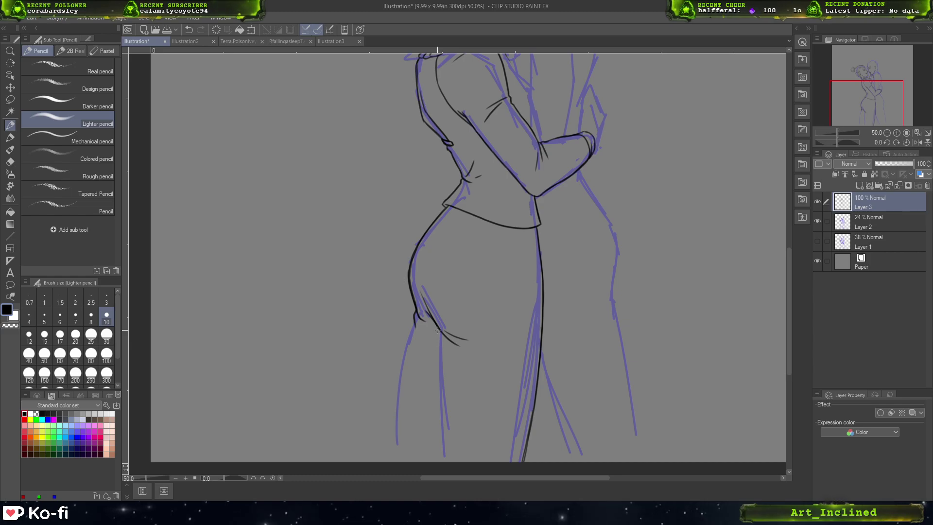
# - Draw the inner line between the legs from the buttock crease down to the bottom edge of the canvas
pyautogui.moveTo(438, 333); pyautogui.dragTo(444, 386)
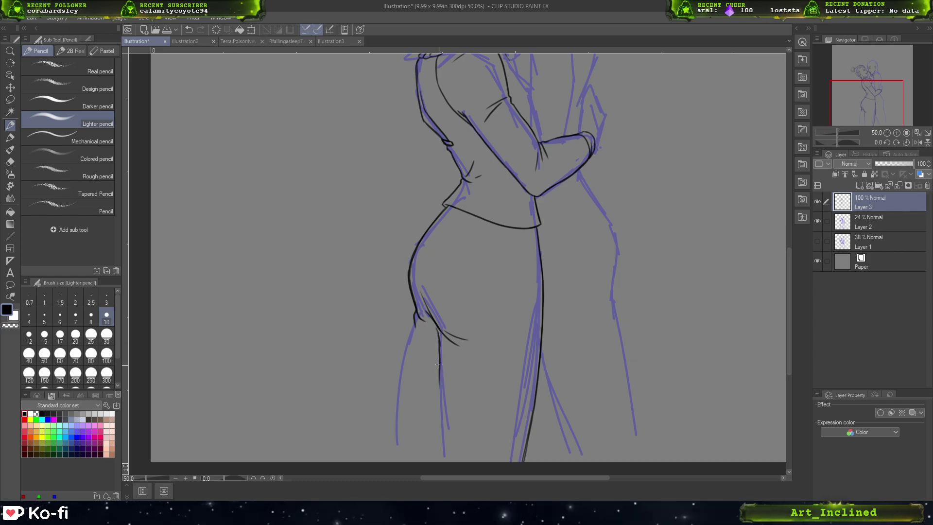
pyautogui.hotkey('ctrl', 'z')
pyautogui.moveTo(439, 338); pyautogui.dragTo(442, 381)
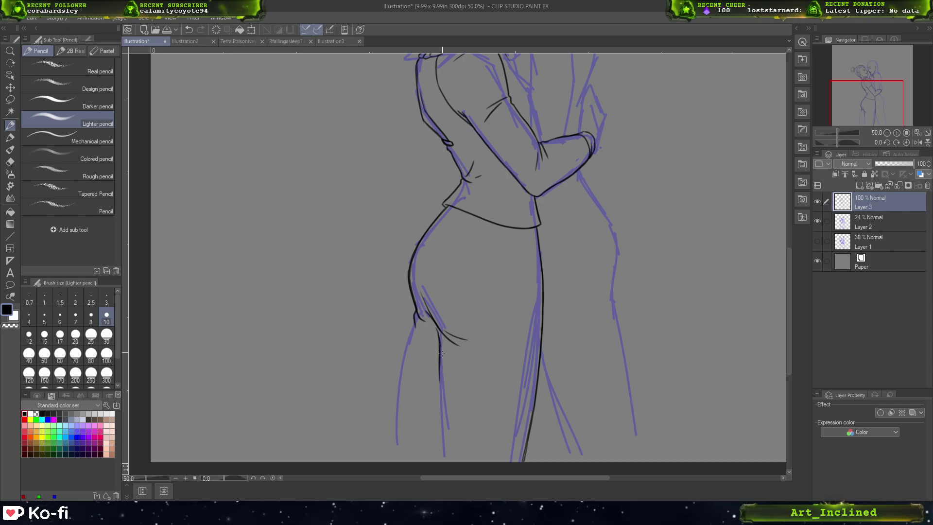
pyautogui.hotkey('ctrl', 'z')
pyautogui.hotkey('ctrl', 'z')
pyautogui.moveTo(437, 339); pyautogui.dragTo(442, 424)
pyautogui.moveTo(437, 371); pyautogui.dragTo(443, 440)
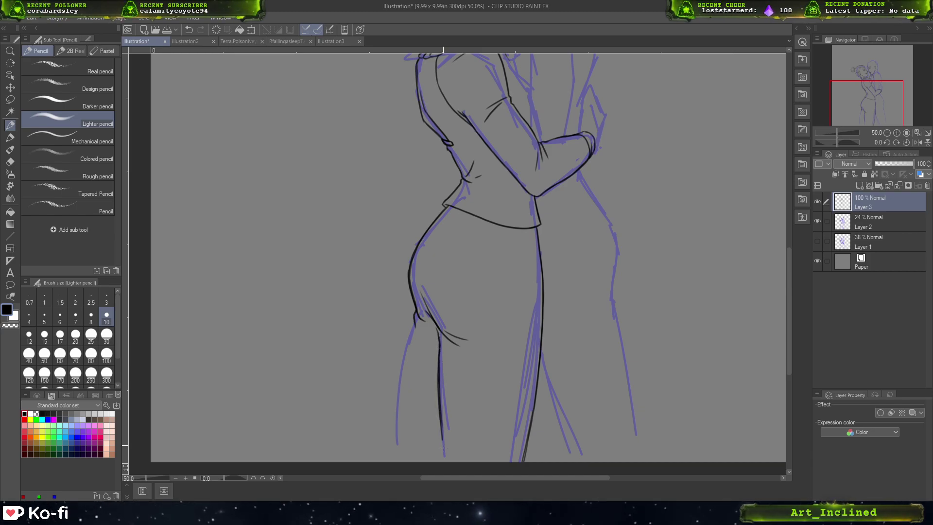
pyautogui.moveTo(438, 405); pyautogui.dragTo(446, 462)
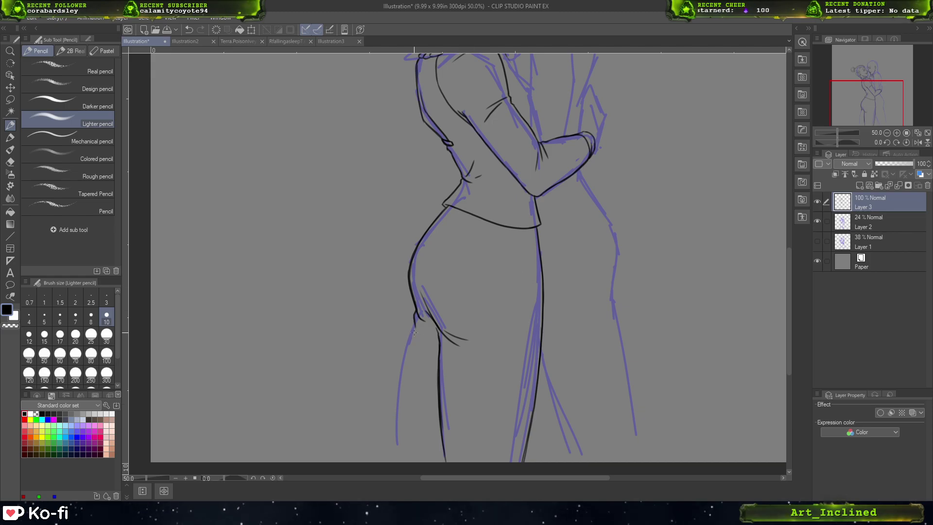
# - Draw the outer line of the back leg from below the buttock to the bottom edge, redoing its lower end
pyautogui.moveTo(415, 320); pyautogui.dragTo(401, 391)
pyautogui.moveTo(412, 341); pyautogui.dragTo(394, 440)
pyautogui.moveTo(400, 393); pyautogui.dragTo(394, 448)
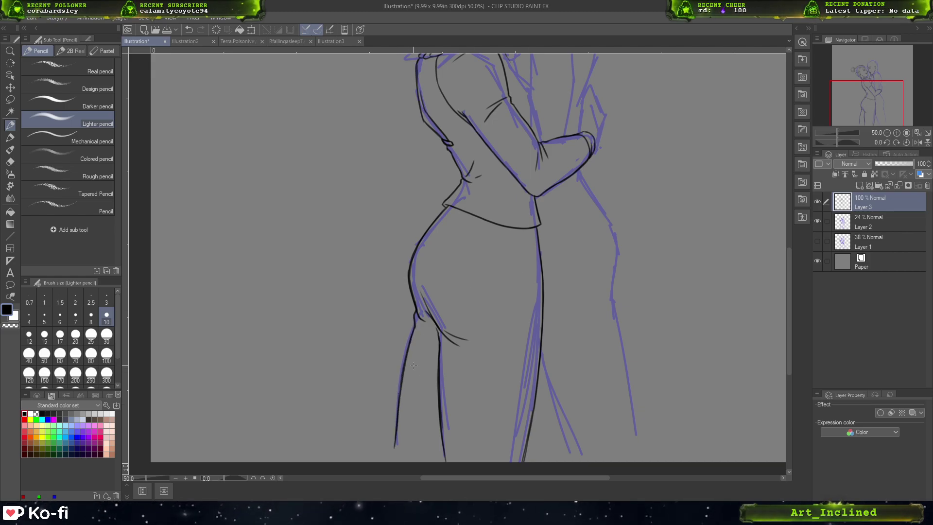
pyautogui.hotkey('ctrl', 'z')
pyautogui.moveTo(402, 380); pyautogui.dragTo(383, 468)
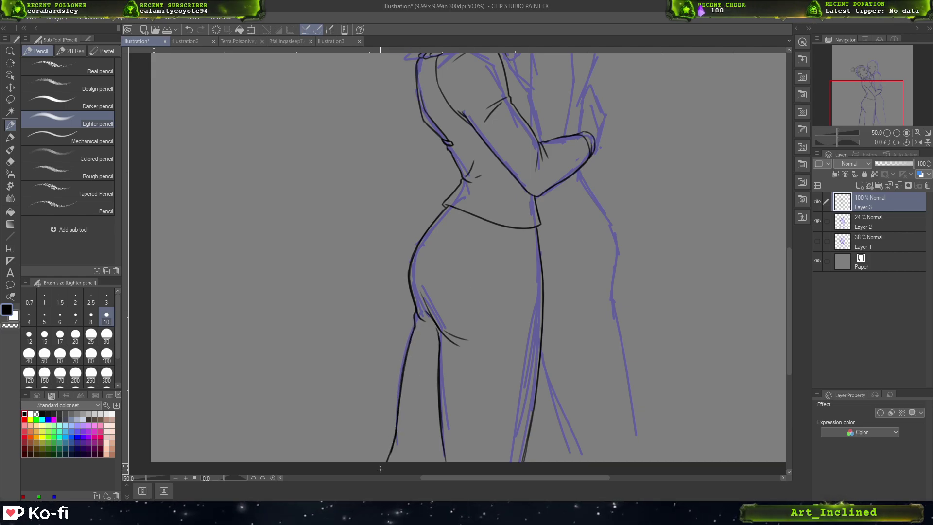
pyautogui.hotkey('ctrl', 'z')
pyautogui.hotkey('ctrl', 'z')
pyautogui.moveTo(396, 419); pyautogui.dragTo(389, 463)
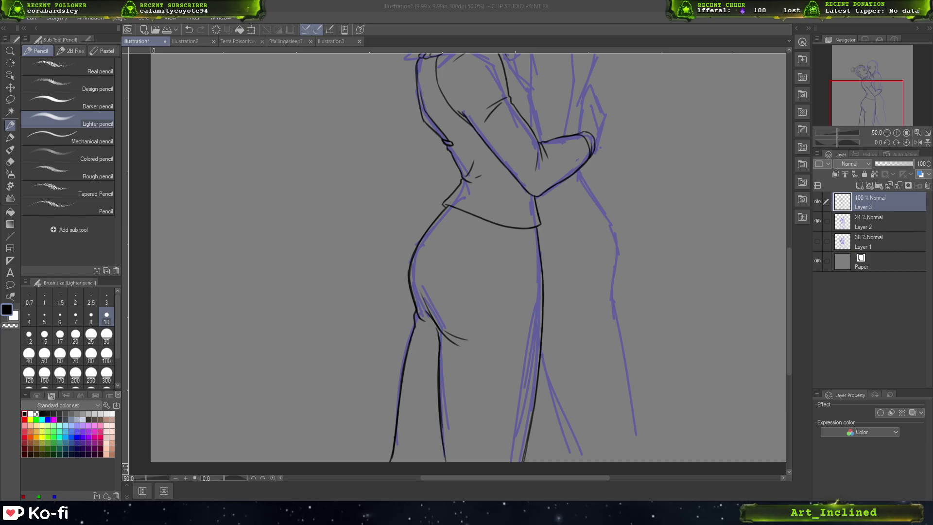
# - Outline an angled back pocket on the trousers below the shirt hem, undoing the extra strokes toward the front
pyautogui.moveTo(632, 295)
pyautogui.mouseDown()
pyautogui.moveTo(608, 305)
pyautogui.moveTo(599, 353)
pyautogui.mouseUp()
pyautogui.hotkey('ctrl', 'z')
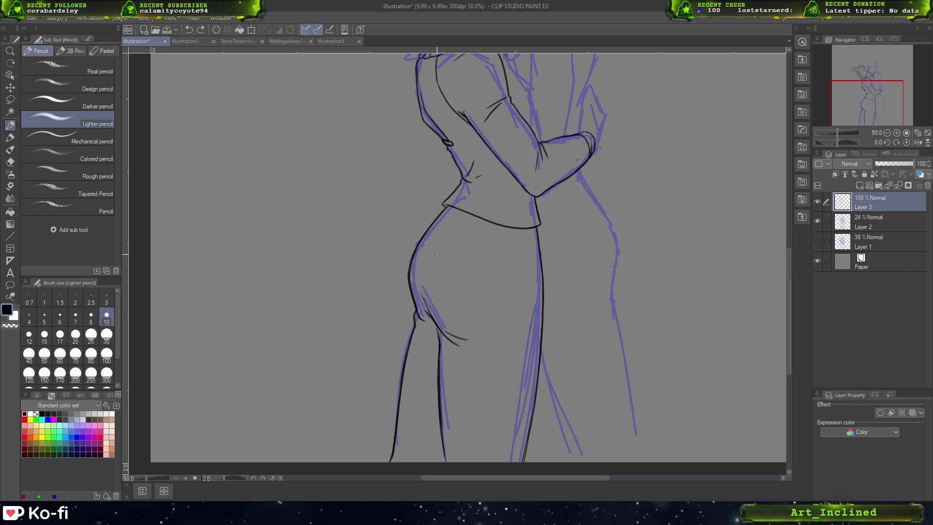
pyautogui.moveTo(433, 257)
pyautogui.mouseDown()
pyautogui.moveTo(481, 231)
pyautogui.moveTo(458, 245)
pyautogui.moveTo(483, 224)
pyautogui.mouseUp()
pyautogui.hotkey('ctrl', 'z')
pyautogui.hotkey('ctrl', 'z')
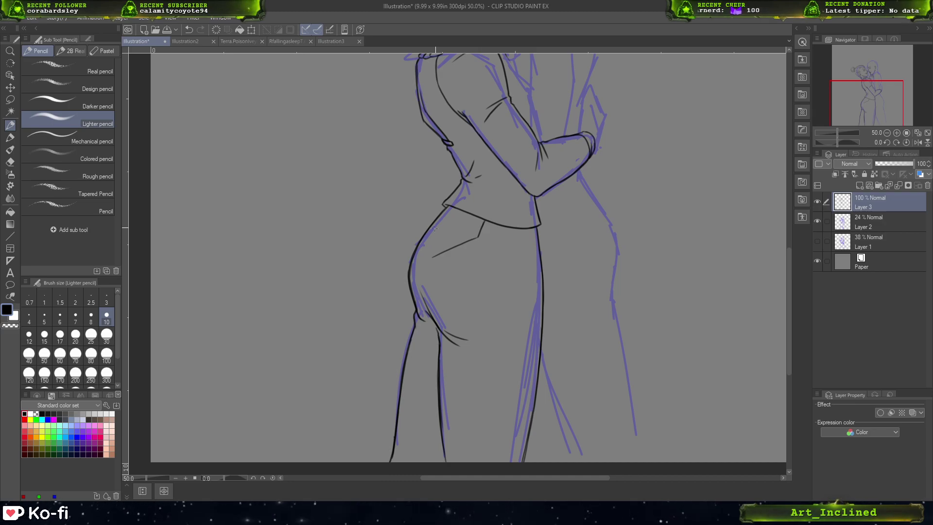
pyautogui.moveTo(433, 257)
pyautogui.mouseDown()
pyautogui.moveTo(432, 222)
pyautogui.moveTo(506, 282)
pyautogui.mouseUp()
pyautogui.hotkey('ctrl', 'z')
pyautogui.hotkey('ctrl', 'z')
# - Draw a trouser seam from the shirt hem down the front thigh to the bottom edge, parallel to the front leg line
pyautogui.hotkey('ctrl', 'z')
pyautogui.moveTo(479, 238); pyautogui.dragTo(506, 282)
pyautogui.hotkey('ctrl', 'z')
pyautogui.moveTo(521, 228); pyautogui.dragTo(523, 277)
pyautogui.hotkey('ctrl', 'z')
pyautogui.hotkey('ctrl', 'z')
pyautogui.moveTo(522, 229); pyautogui.dragTo(525, 315)
pyautogui.hotkey('ctrl', 'z')
pyautogui.moveTo(523, 260); pyautogui.dragTo(524, 303)
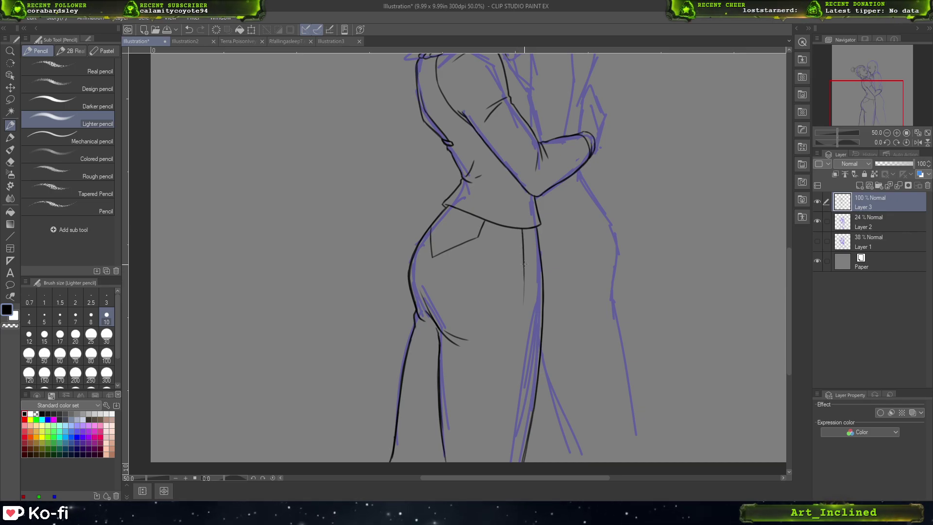
pyautogui.moveTo(524, 265); pyautogui.dragTo(514, 384)
pyautogui.hotkey('ctrl', 'z')
pyautogui.moveTo(524, 273); pyautogui.dragTo(520, 358)
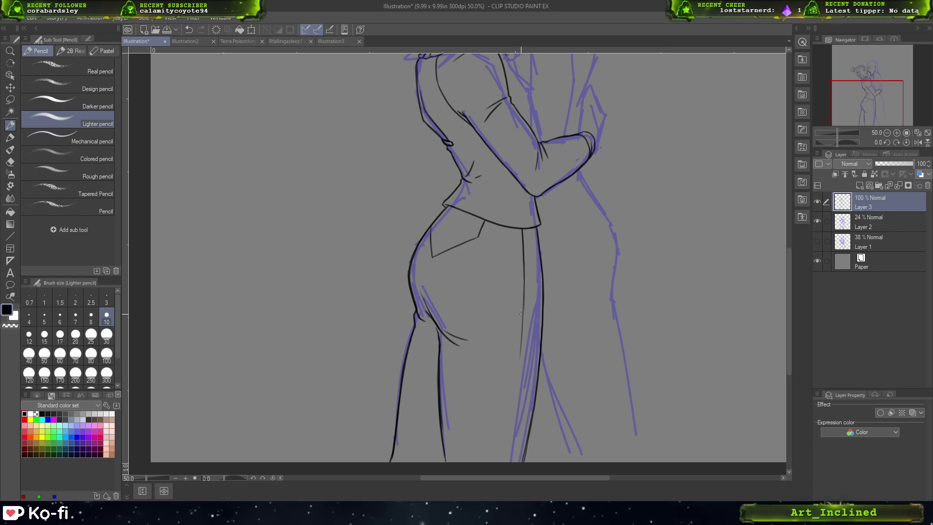
pyautogui.moveTo(523, 307); pyautogui.dragTo(506, 455)
pyautogui.moveTo(514, 398); pyautogui.dragTo(503, 468)
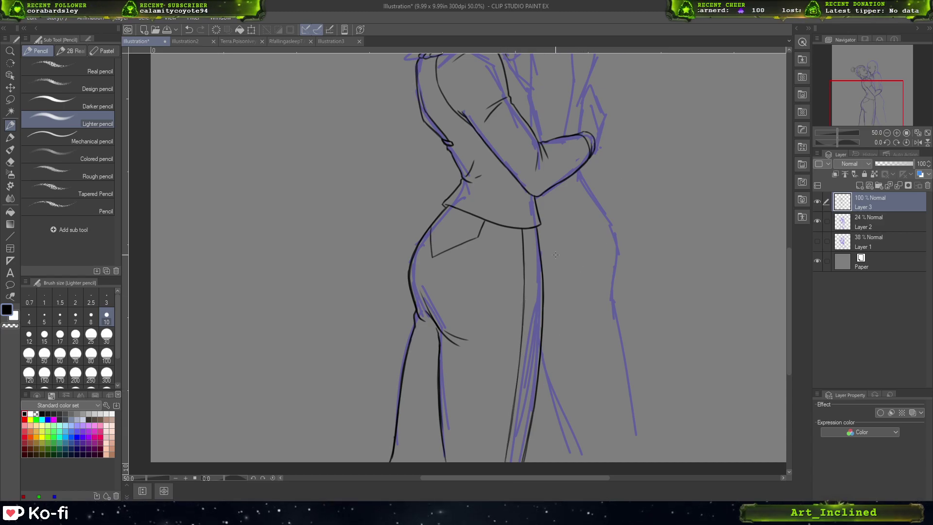
# - Try a second seam from the pocket corner down the thigh, undo it, and redraw the lower end of the existing seam
pyautogui.moveTo(480, 238); pyautogui.dragTo(514, 277)
pyautogui.hotkey('ctrl', 'z')
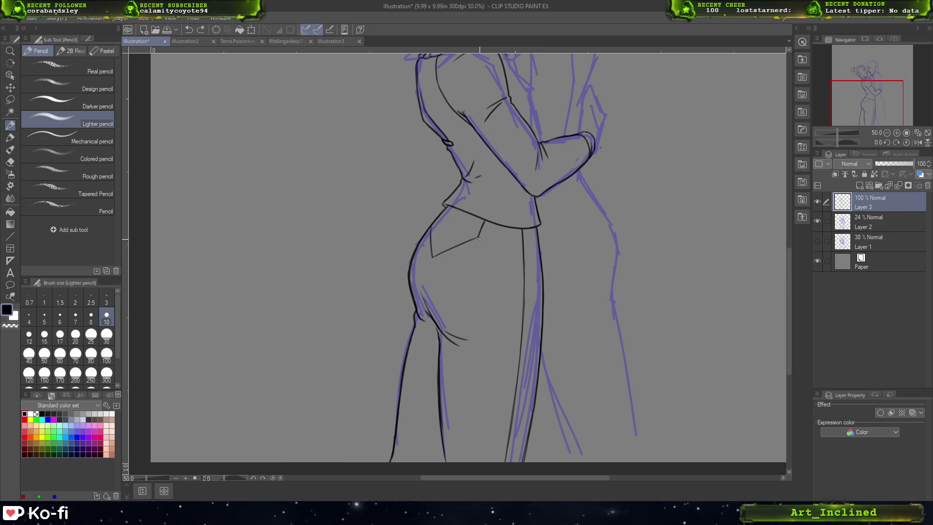
pyautogui.moveTo(480, 239)
pyautogui.mouseDown()
pyautogui.moveTo(511, 252)
pyautogui.moveTo(513, 287)
pyautogui.mouseUp()
pyautogui.hotkey('ctrl', 'z')
pyautogui.hotkey('ctrl', 'z')
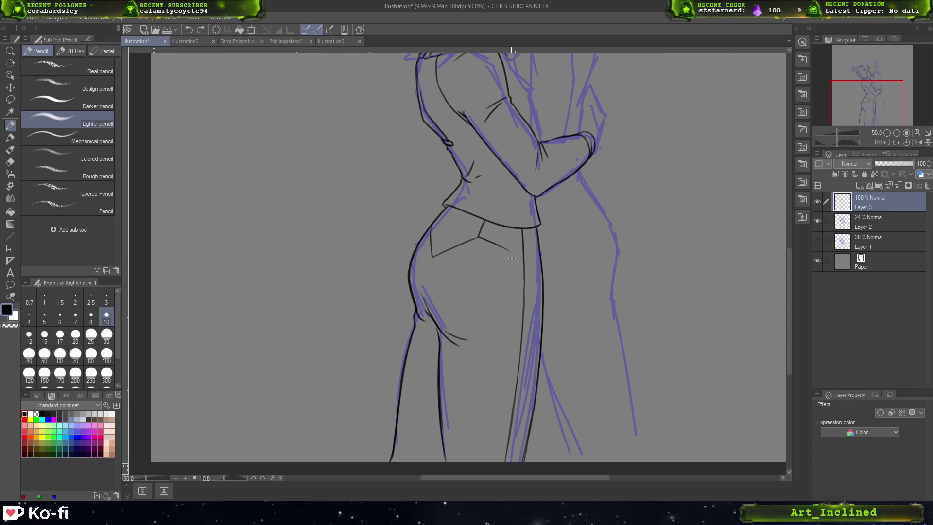
pyautogui.moveTo(511, 252); pyautogui.dragTo(510, 339)
pyautogui.moveTo(512, 298); pyautogui.dragTo(505, 386)
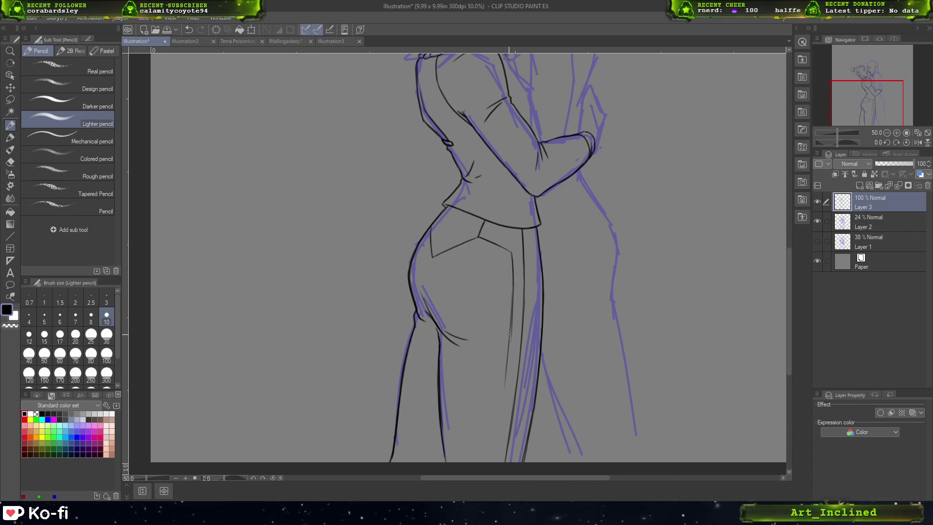
pyautogui.hotkey('ctrl', 'z')
pyautogui.hotkey('ctrl', 'z')
pyautogui.hotkey('ctrl', 'z')
pyautogui.hotkey('ctrl', 'z')
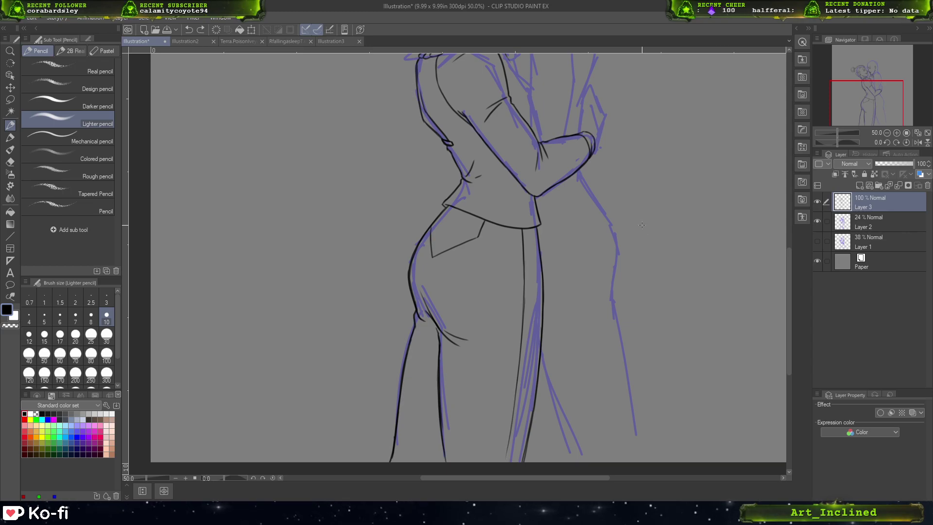
pyautogui.moveTo(515, 386); pyautogui.dragTo(506, 461)
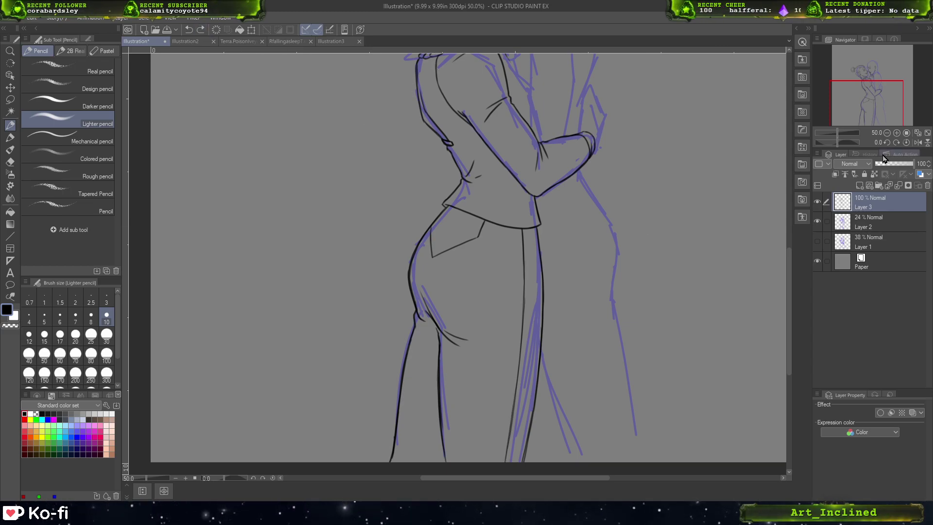
# - Draw the first fringe strands falling over the bald figure's forehead toward the eye, undoing stray strokes
pyautogui.moveTo(867, 92); pyautogui.dragTo(879, 61)
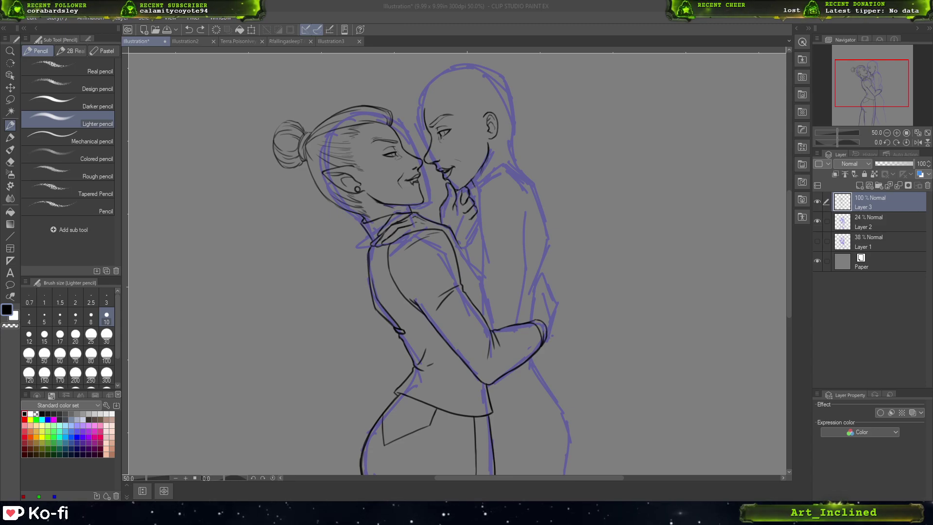
pyautogui.moveTo(616, 266); pyautogui.dragTo(600, 341)
pyautogui.hotkey('ctrl', 'z')
pyautogui.click(867, 113)
pyautogui.moveTo(868, 114); pyautogui.dragTo(875, 83)
pyautogui.click(897, 134)
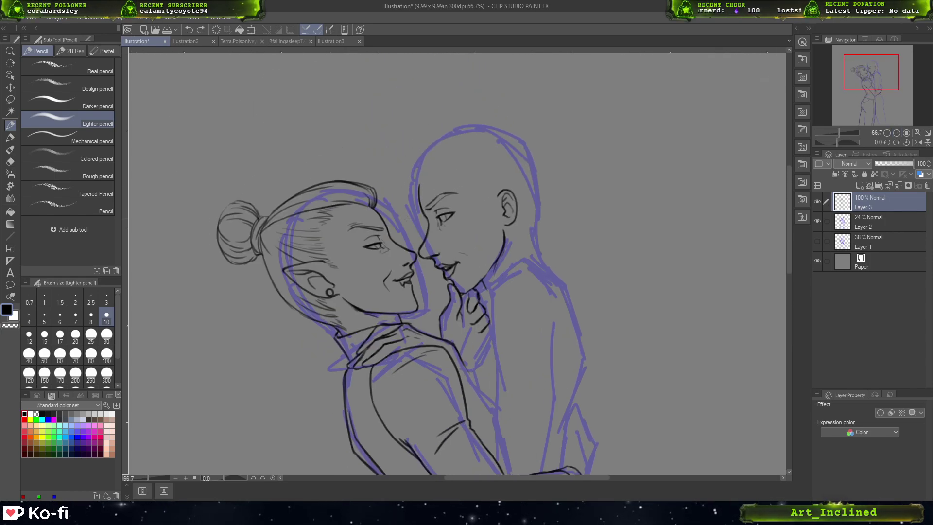
pyautogui.moveTo(414, 169)
pyautogui.mouseDown()
pyautogui.moveTo(400, 212)
pyautogui.moveTo(415, 167)
pyautogui.moveTo(403, 199)
pyautogui.moveTo(414, 200)
pyautogui.moveTo(406, 186)
pyautogui.moveTo(405, 206)
pyautogui.moveTo(403, 182)
pyautogui.moveTo(416, 225)
pyautogui.mouseUp()
pyautogui.hotkey('ctrl', 'z')
pyautogui.moveTo(404, 189)
pyautogui.mouseDown()
pyautogui.moveTo(417, 219)
pyautogui.moveTo(428, 223)
pyautogui.moveTo(430, 213)
pyautogui.moveTo(417, 187)
pyautogui.moveTo(437, 214)
pyautogui.mouseUp()
pyautogui.hotkey('ctrl', 'z')
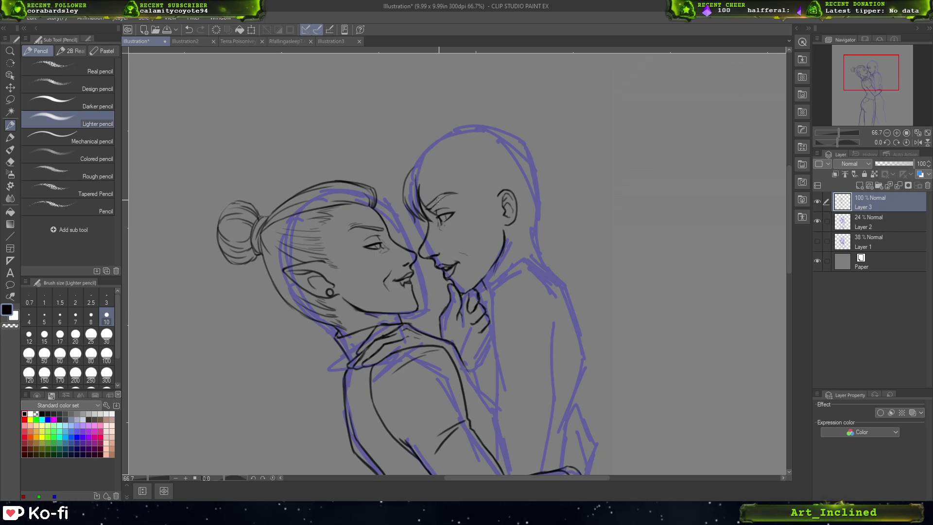
pyautogui.hotkey('ctrl', 'z')
# - Add finer fringe strands sweeping over the taller figure's brow, undoing the ones that look too heavy
pyautogui.moveTo(416, 176)
pyautogui.mouseDown()
pyautogui.moveTo(417, 198)
pyautogui.moveTo(437, 206)
pyautogui.moveTo(415, 171)
pyautogui.moveTo(413, 191)
pyautogui.moveTo(447, 210)
pyautogui.moveTo(439, 205)
pyautogui.moveTo(437, 217)
pyautogui.moveTo(426, 190)
pyautogui.moveTo(441, 212)
pyautogui.mouseUp()
pyautogui.hotkey('ctrl', 'z')
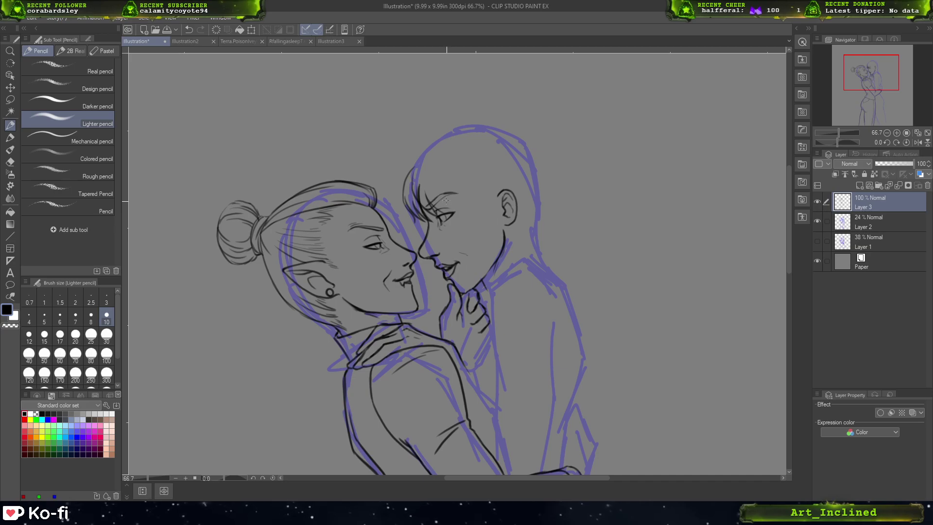
pyautogui.hotkey('ctrl', 'z')
pyautogui.hotkey('ctrl', 'z')
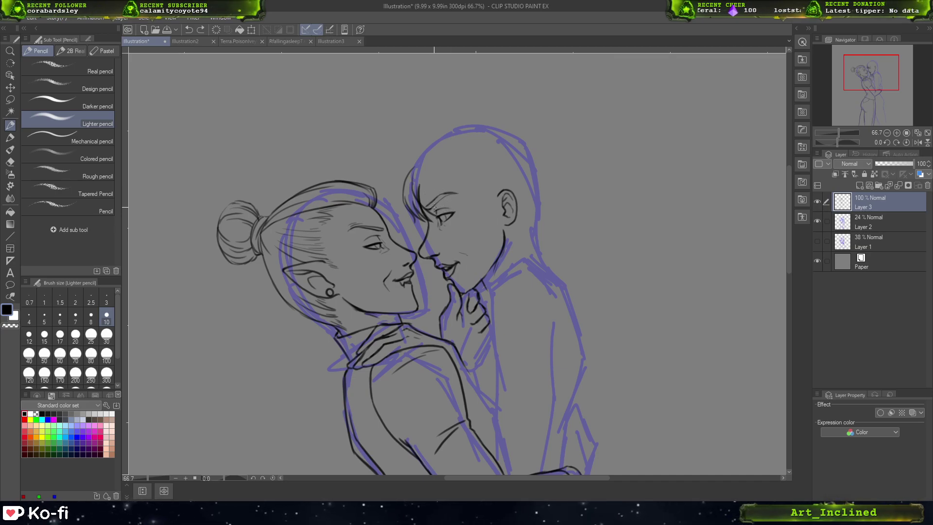
pyautogui.moveTo(432, 210); pyautogui.dragTo(460, 204)
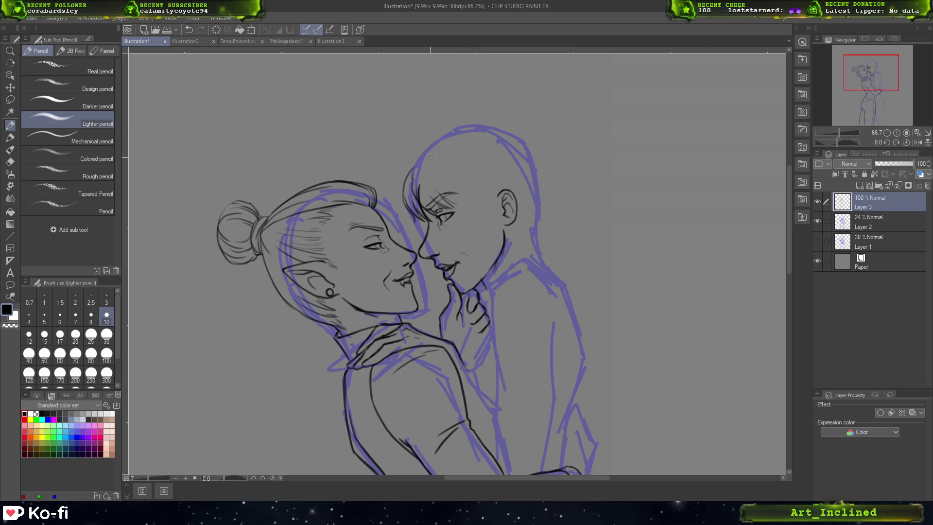
# - Try longer fringe strands running from the upper forehead toward the temple of the taller figure
pyautogui.moveTo(453, 168); pyautogui.dragTo(472, 198)
pyautogui.hotkey('ctrl', 'z')
pyautogui.hotkey('ctrl', 'z')
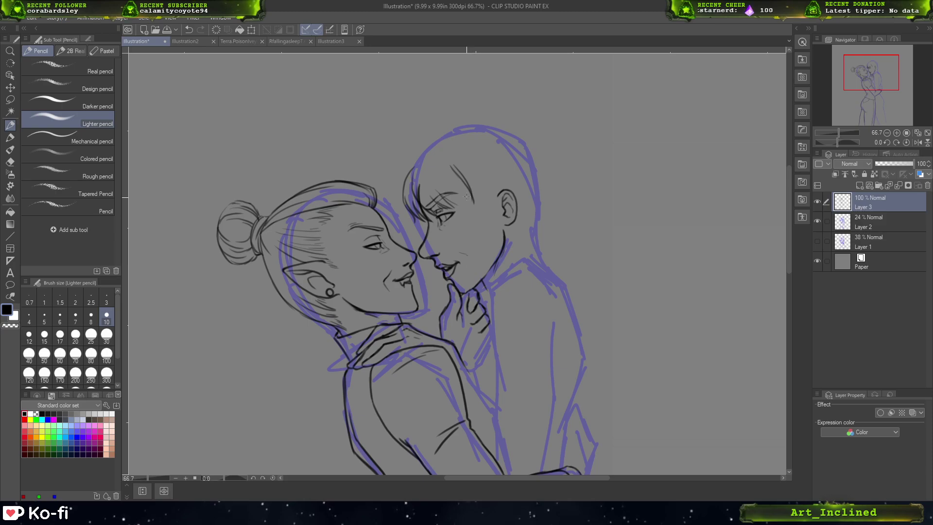
pyautogui.hotkey('ctrl', 'z')
pyautogui.hotkey('ctrl', 'z')
pyautogui.moveTo(451, 167)
pyautogui.mouseDown()
pyautogui.moveTo(471, 200)
pyautogui.moveTo(451, 191)
pyautogui.mouseUp()
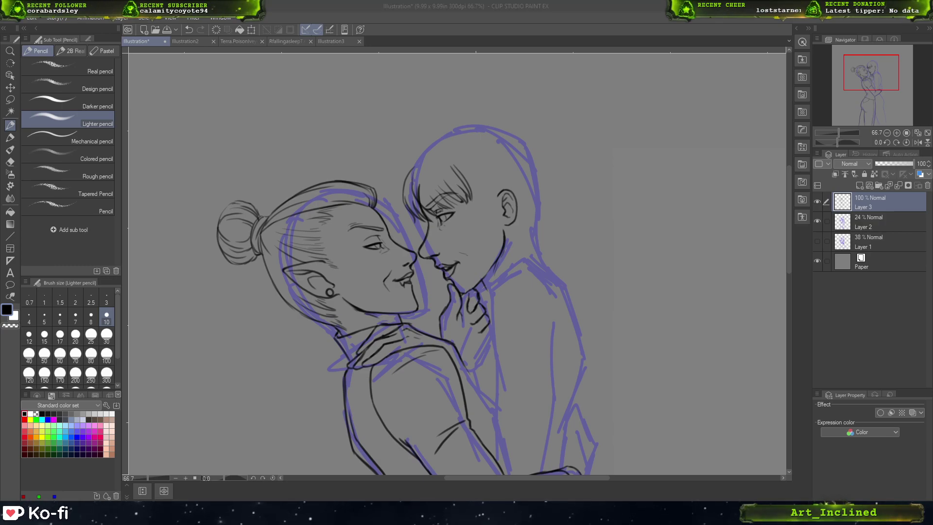
# - Undo the stroke behind the head and the temple strands, and draw shorter strands along the brow toward the ear
pyautogui.click(567, 201)
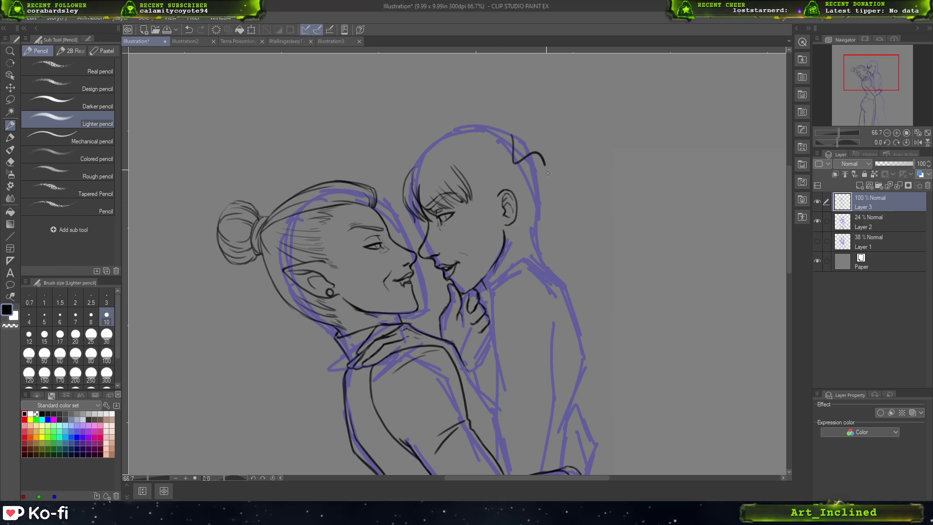
pyautogui.hotkey('ctrl', 'z')
pyautogui.hotkey('ctrl', 'z')
pyautogui.hotkey('ctrl', 'z')
pyautogui.hotkey('ctrl', 'z')
pyautogui.hotkey('ctrl', 'z')
pyautogui.hotkey('ctrl', 'z')
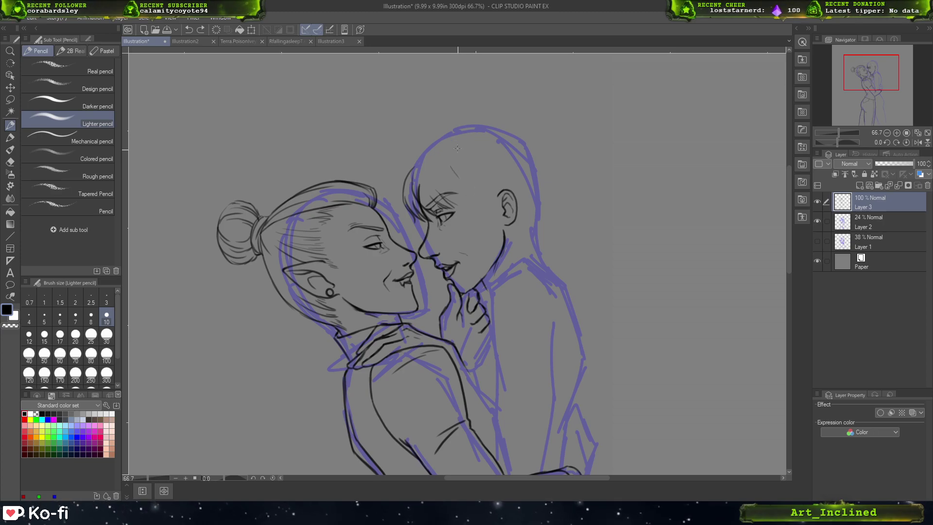
pyautogui.moveTo(450, 196); pyautogui.dragTo(482, 205)
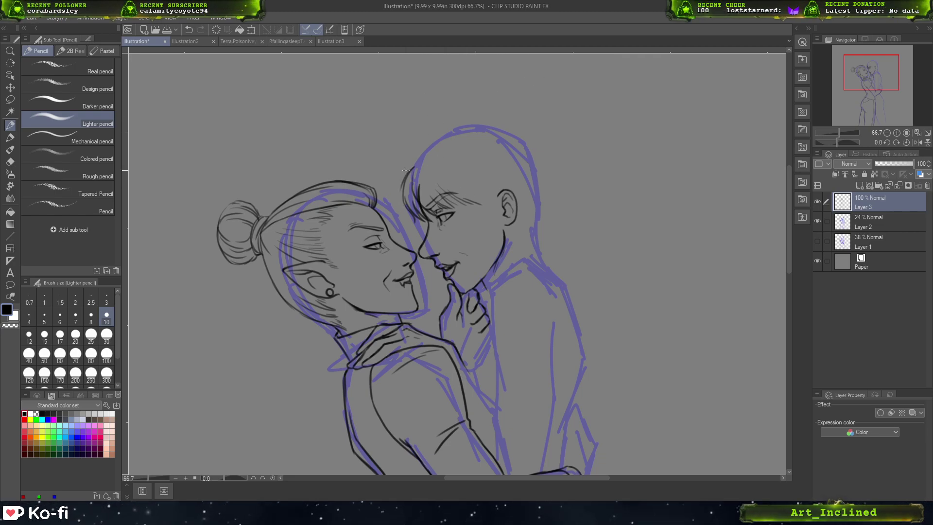
# - Try an outer hair strand arcing from the front of the taller figure's crown down past the forehead
pyautogui.moveTo(402, 186)
pyautogui.mouseDown()
pyautogui.moveTo(412, 215)
pyautogui.moveTo(399, 201)
pyautogui.mouseUp()
pyautogui.hotkey('ctrl', 'z')
pyautogui.hotkey('ctrl', 'z')
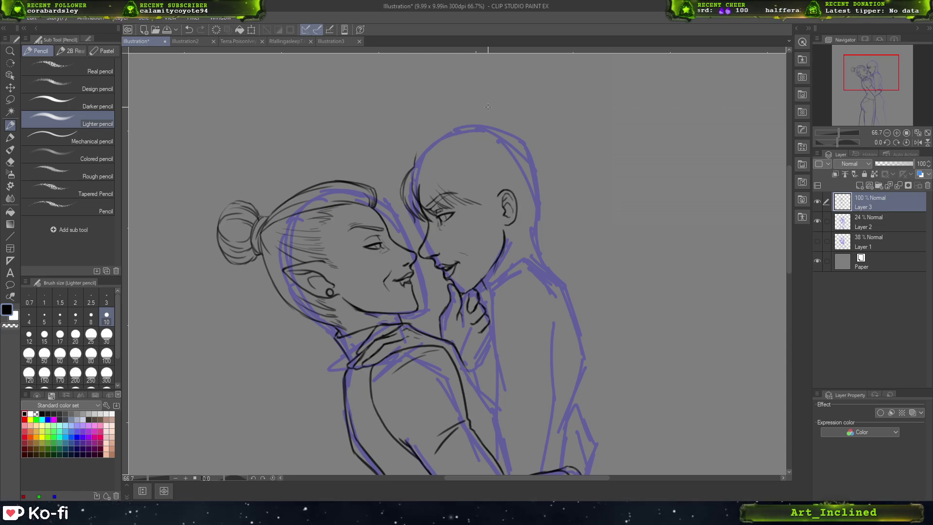
pyautogui.hotkey('ctrl', 'z')
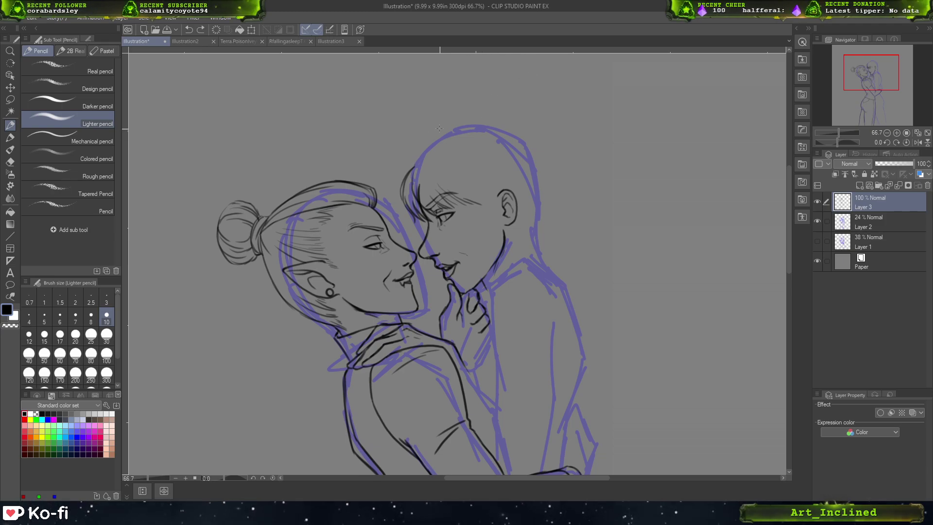
pyautogui.moveTo(406, 191)
pyautogui.mouseDown()
pyautogui.moveTo(416, 163)
pyautogui.moveTo(399, 192)
pyautogui.mouseUp()
pyautogui.hotkey('ctrl', 'z')
pyautogui.moveTo(424, 137); pyautogui.dragTo(399, 183)
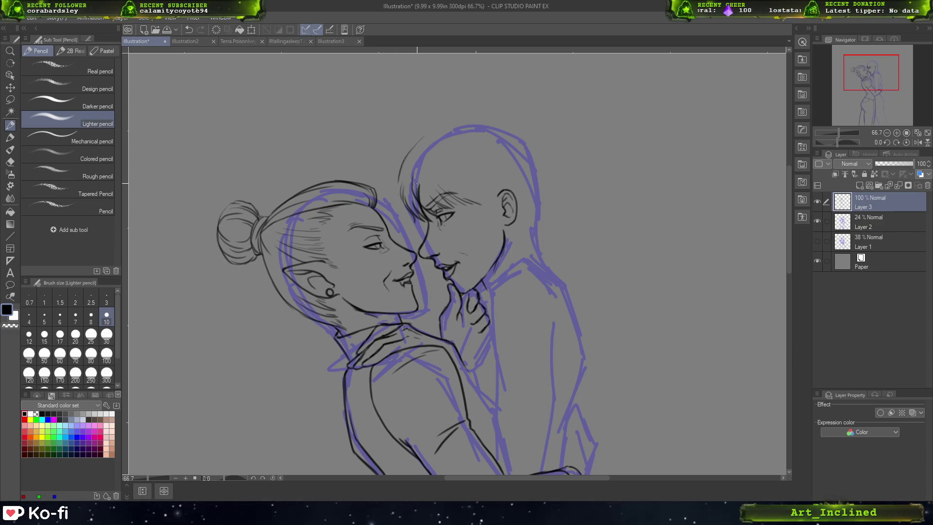
# - Retry the outer strand in front of the forehead, and undo it together with the older curved strands there
pyautogui.hotkey('ctrl', 'z')
pyautogui.moveTo(422, 135); pyautogui.dragTo(398, 205)
pyautogui.moveTo(406, 172); pyautogui.dragTo(401, 206)
pyautogui.hotkey('ctrl', 'z')
pyautogui.hotkey('ctrl', 'z')
pyautogui.hotkey('ctrl', 'z')
pyautogui.hotkey('ctrl', 'z')
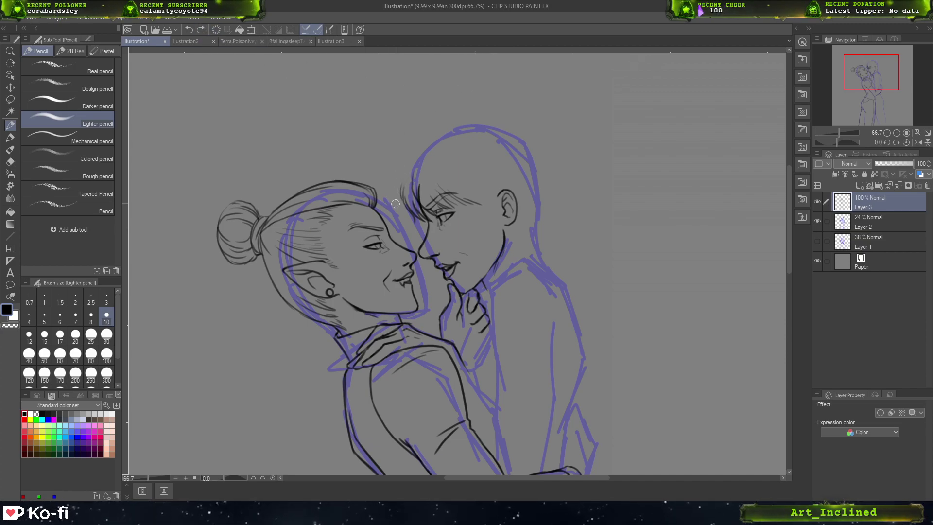
pyautogui.hotkey('ctrl', 'z')
pyautogui.hotkey('ctrl', 'z')
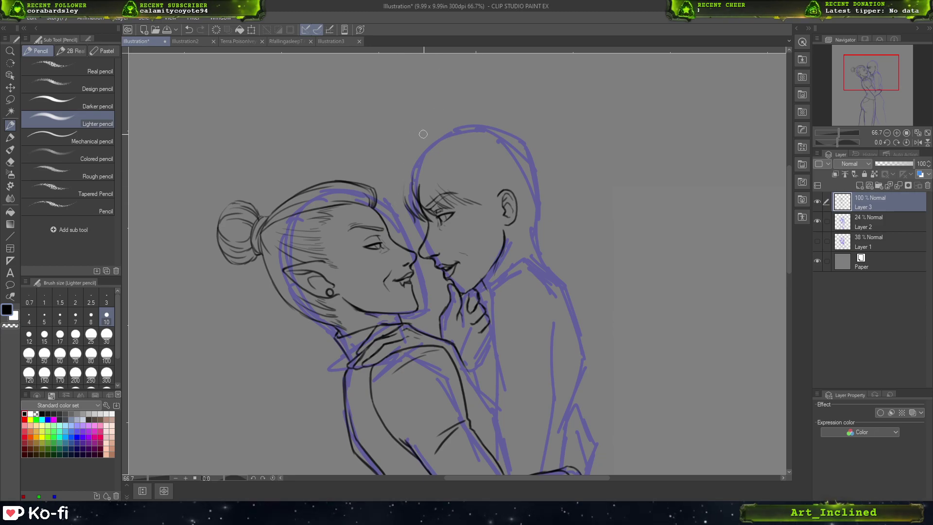
# - Draw a slim outer strand curving down in front of the taller figure's forehead to the fringe, undoing misplaced strokes
pyautogui.hotkey('ctrl', 'z')
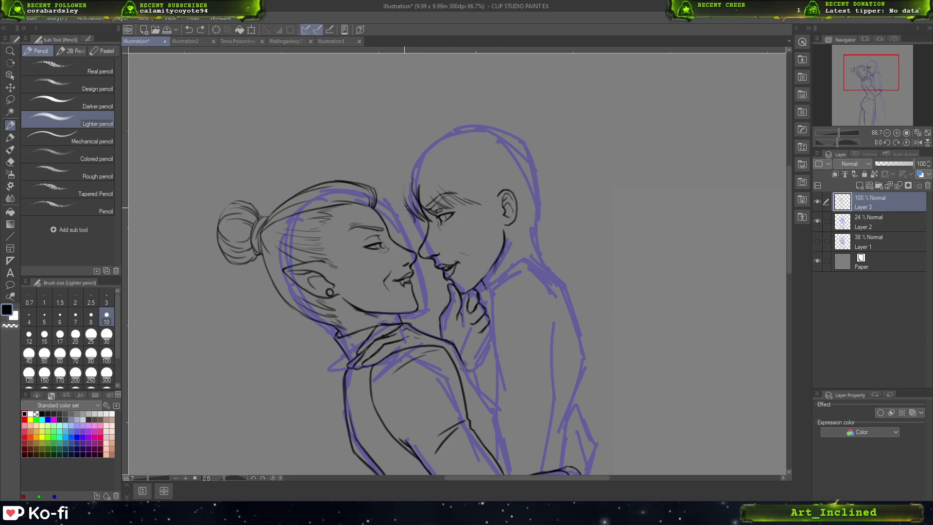
pyautogui.moveTo(408, 209)
pyautogui.mouseDown()
pyautogui.moveTo(404, 166)
pyautogui.moveTo(426, 167)
pyautogui.moveTo(468, 100)
pyautogui.moveTo(404, 173)
pyautogui.moveTo(405, 162)
pyautogui.moveTo(400, 200)
pyautogui.mouseUp()
pyautogui.hotkey('ctrl', 'z')
pyautogui.hotkey('ctrl', 'z')
pyautogui.moveTo(407, 162)
pyautogui.mouseDown()
pyautogui.moveTo(410, 218)
pyautogui.moveTo(401, 193)
pyautogui.moveTo(406, 163)
pyautogui.moveTo(401, 210)
pyautogui.mouseUp()
pyautogui.hotkey('ctrl', 'z')
pyautogui.hotkey('ctrl', 'z')
pyautogui.hotkey('ctrl', 'z')
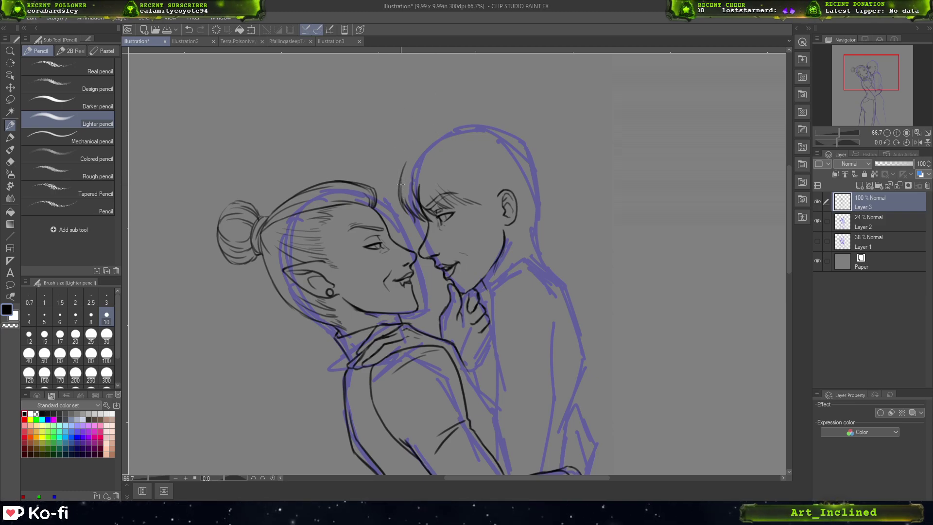
pyautogui.moveTo(402, 184); pyautogui.dragTo(407, 208)
pyautogui.hotkey('ctrl', 'z')
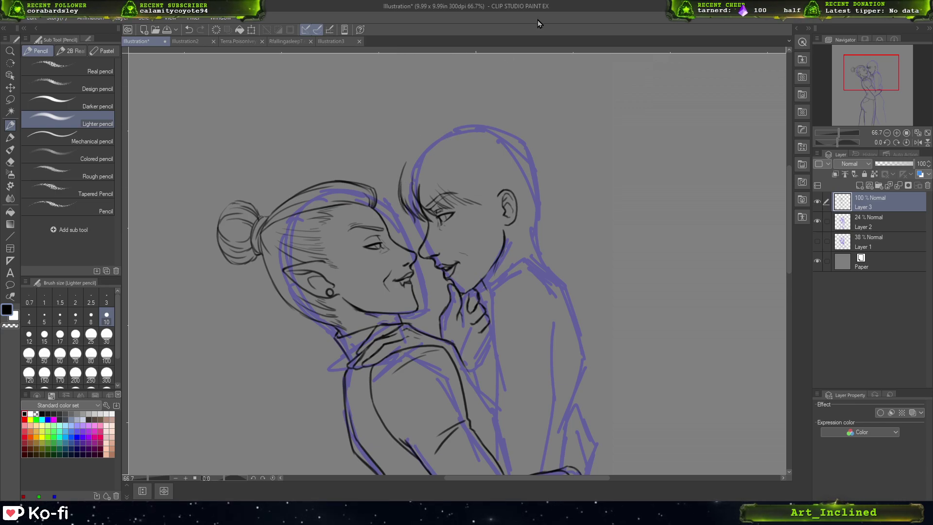
# - Outline the top of the taller figure's hair in an arc over the crown, slightly outside the blue head sketch
pyautogui.moveTo(404, 168)
pyautogui.mouseDown()
pyautogui.moveTo(415, 143)
pyautogui.moveTo(459, 115)
pyautogui.moveTo(413, 145)
pyautogui.moveTo(467, 116)
pyautogui.moveTo(495, 117)
pyautogui.mouseUp()
pyautogui.hotkey('ctrl', 'z')
pyautogui.moveTo(477, 115)
pyautogui.mouseDown()
pyautogui.moveTo(521, 124)
pyautogui.moveTo(533, 144)
pyautogui.mouseUp()
pyautogui.hotkey('ctrl', 'z')
pyautogui.hotkey('ctrl', 'z')
# - Draw the back contour of the hair from the crown down behind the neck, redoing strokes that stray
pyautogui.hotkey('ctrl', 'z')
pyautogui.hotkey('ctrl', 'z')
pyautogui.moveTo(521, 125); pyautogui.dragTo(544, 170)
pyautogui.moveTo(528, 133); pyautogui.dragTo(583, 258)
pyautogui.hotkey('ctrl', 'z')
pyautogui.hotkey('ctrl', 'z')
pyautogui.moveTo(526, 132); pyautogui.dragTo(548, 182)
pyautogui.moveTo(536, 146); pyautogui.dragTo(568, 260)
pyautogui.moveTo(545, 170)
pyautogui.mouseDown()
pyautogui.moveTo(559, 240)
pyautogui.moveTo(581, 266)
pyautogui.mouseUp()
pyautogui.hotkey('ctrl', 'z')
pyautogui.hotkey('ctrl', 'z')
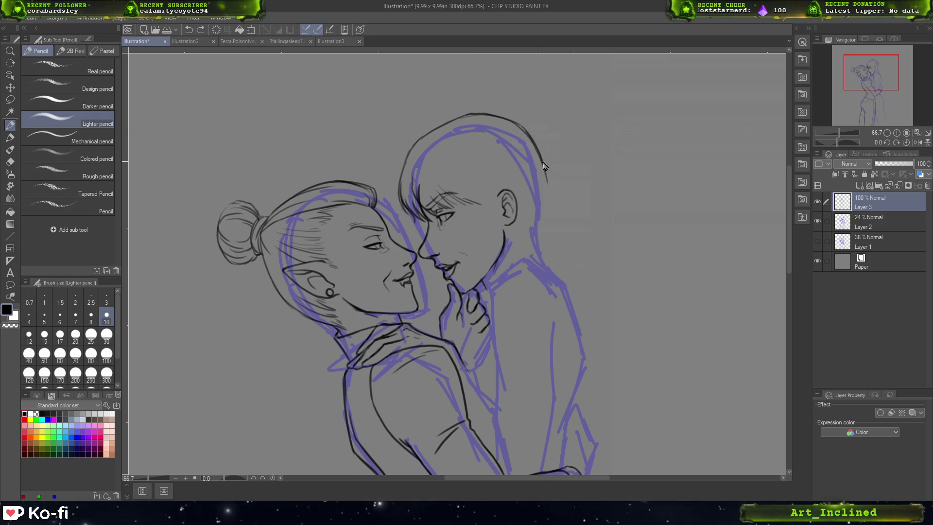
pyautogui.moveTo(543, 162); pyautogui.dragTo(575, 263)
pyautogui.moveTo(548, 207); pyautogui.dragTo(585, 272)
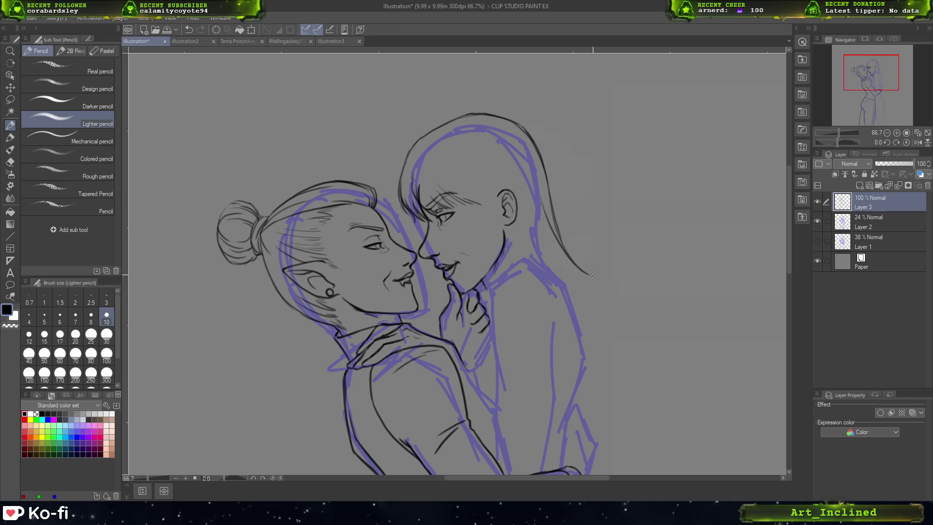
# - Redraw the lower end of the back hair contour so it flicks outward behind the shoulder
pyautogui.hotkey('ctrl', 'z')
pyautogui.hotkey('ctrl', 'z')
pyautogui.moveTo(553, 209); pyautogui.dragTo(569, 254)
pyautogui.moveTo(549, 226)
pyautogui.mouseDown()
pyautogui.moveTo(588, 273)
pyautogui.moveTo(615, 279)
pyautogui.mouseUp()
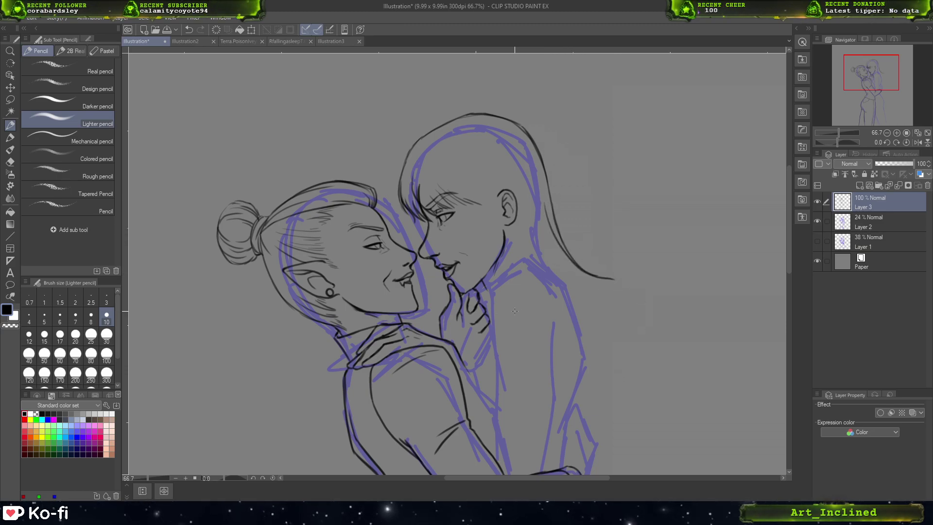
# - Try a face-framing strand from the upper forehead down toward the jaw in front of the ear
pyautogui.moveTo(466, 170)
pyautogui.mouseDown()
pyautogui.moveTo(494, 240)
pyautogui.moveTo(499, 233)
pyautogui.mouseUp()
pyautogui.hotkey('ctrl', 'z')
pyautogui.hotkey('ctrl', 'z')
pyautogui.moveTo(466, 168); pyautogui.dragTo(506, 239)
# - Draw the front edge of a face-framing lock from the upper forehead across the cheek to below the jaw
pyautogui.hotkey('ctrl', 'z')
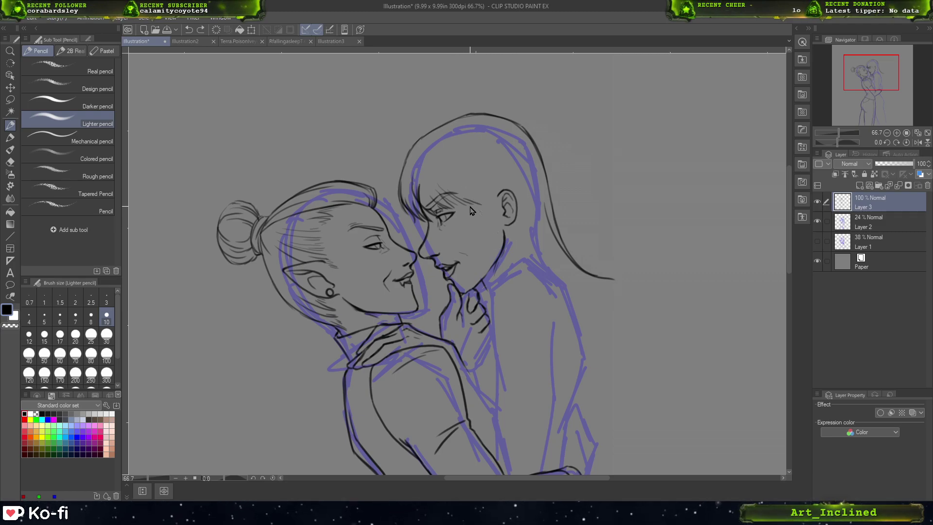
pyautogui.moveTo(458, 198); pyautogui.dragTo(489, 212)
pyautogui.hotkey('ctrl', 'z')
pyautogui.moveTo(458, 172); pyautogui.dragTo(509, 260)
pyautogui.hotkey('ctrl', 'z')
pyautogui.moveTo(473, 208); pyautogui.dragTo(507, 261)
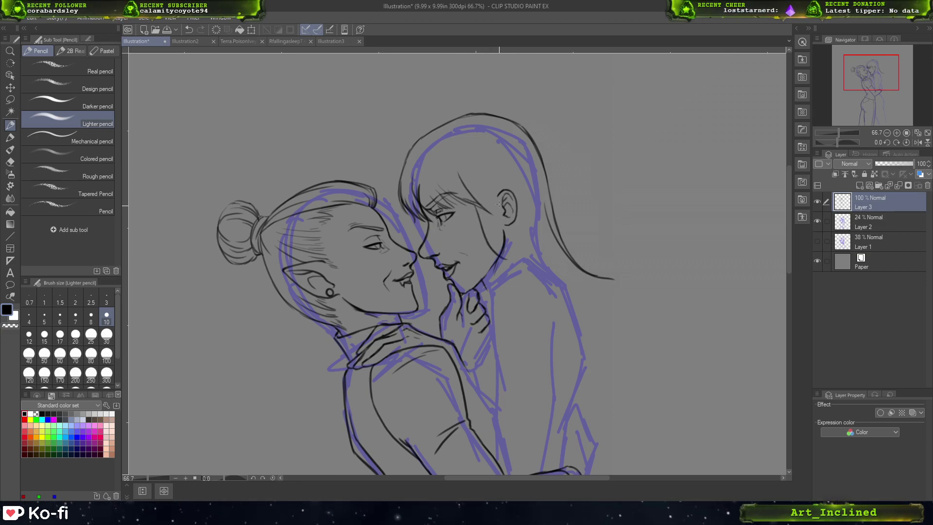
pyautogui.hotkey('ctrl', 'z')
pyautogui.moveTo(474, 203); pyautogui.dragTo(508, 276)
pyautogui.moveTo(489, 242); pyautogui.dragTo(513, 276)
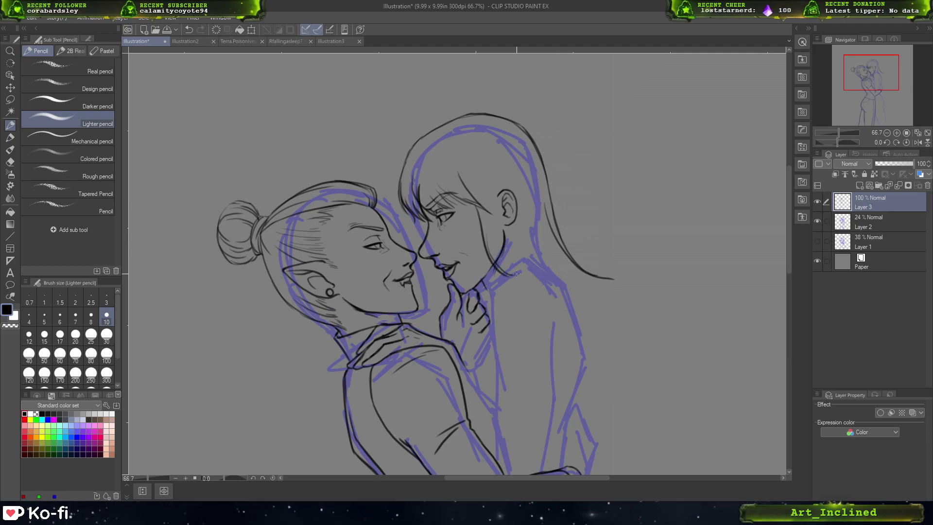
pyautogui.hotkey('ctrl', 'z')
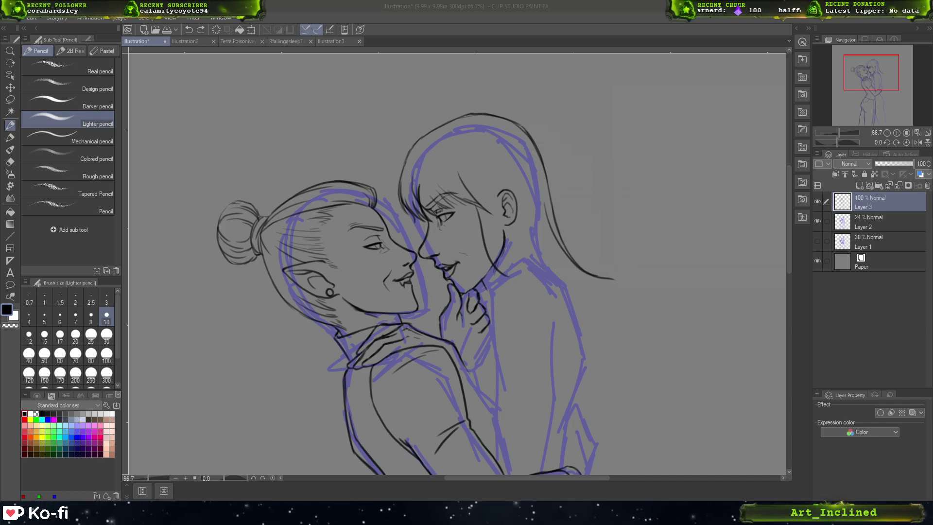
# - Try a second strand of the face-framing lock running from the side of the head past the ear
pyautogui.moveTo(624, 311); pyautogui.dragTo(602, 366)
pyautogui.hotkey('ctrl', 'z')
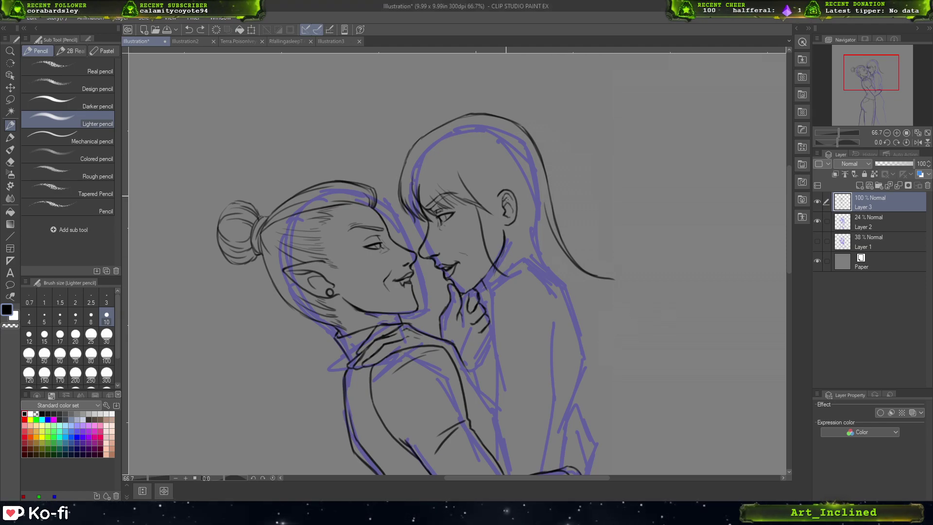
pyautogui.moveTo(490, 172); pyautogui.dragTo(499, 237)
pyautogui.hotkey('ctrl', 'z')
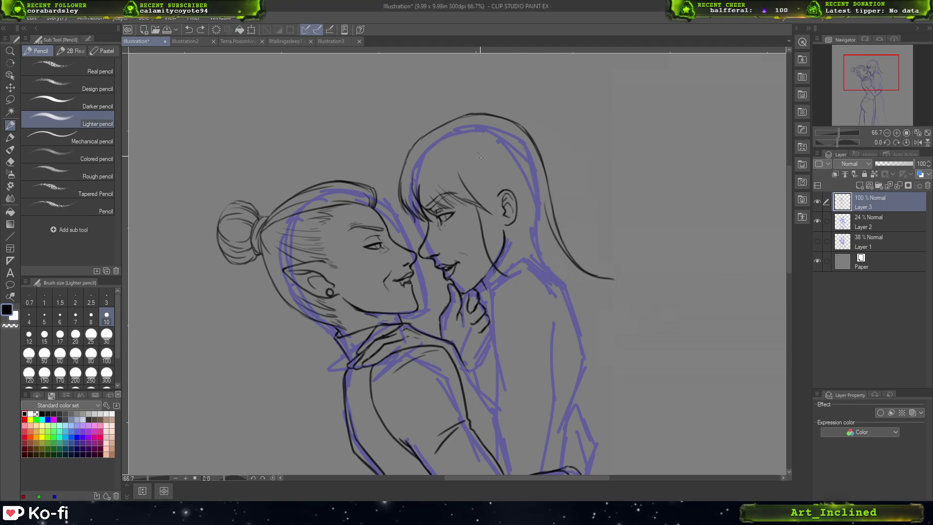
pyautogui.moveTo(481, 157); pyautogui.dragTo(501, 239)
pyautogui.hotkey('ctrl', 'z')
pyautogui.moveTo(483, 156); pyautogui.dragTo(506, 242)
pyautogui.hotkey('ctrl', 'z')
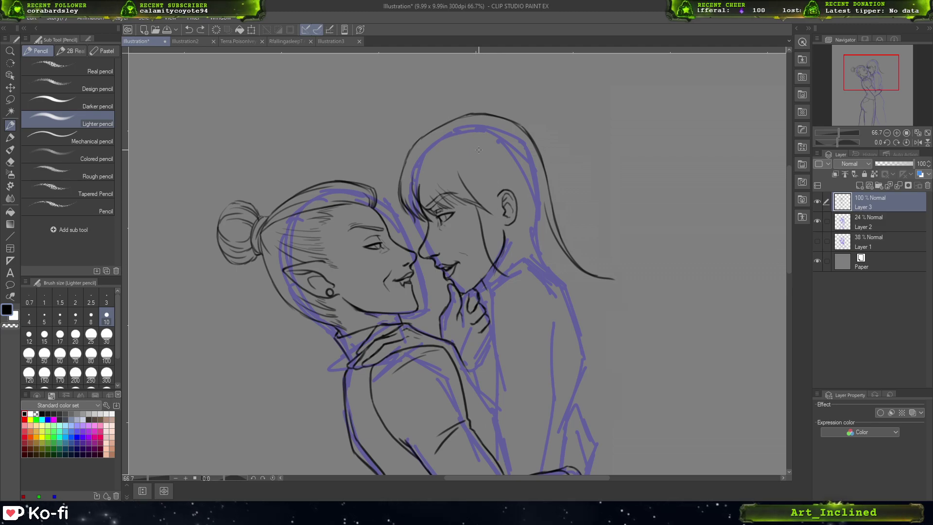
# - Draw the rear edge of the face-framing lock from the side of the head, passing in front of the ear to the neck
pyautogui.moveTo(483, 161); pyautogui.dragTo(498, 268)
pyautogui.hotkey('ctrl', 'z')
pyautogui.moveTo(483, 163); pyautogui.dragTo(499, 256)
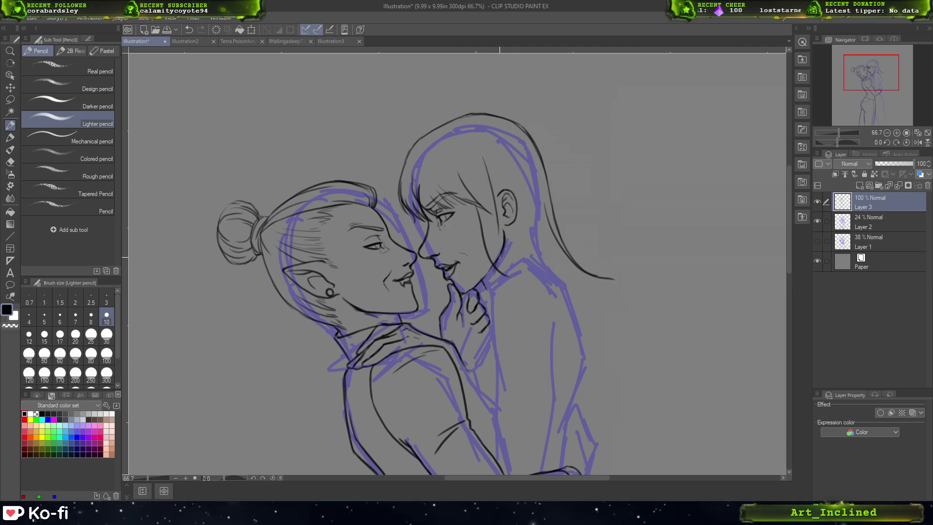
pyautogui.moveTo(492, 197); pyautogui.dragTo(512, 265)
pyautogui.moveTo(497, 228)
pyautogui.mouseDown()
pyautogui.moveTo(520, 265)
pyautogui.moveTo(512, 263)
pyautogui.mouseUp()
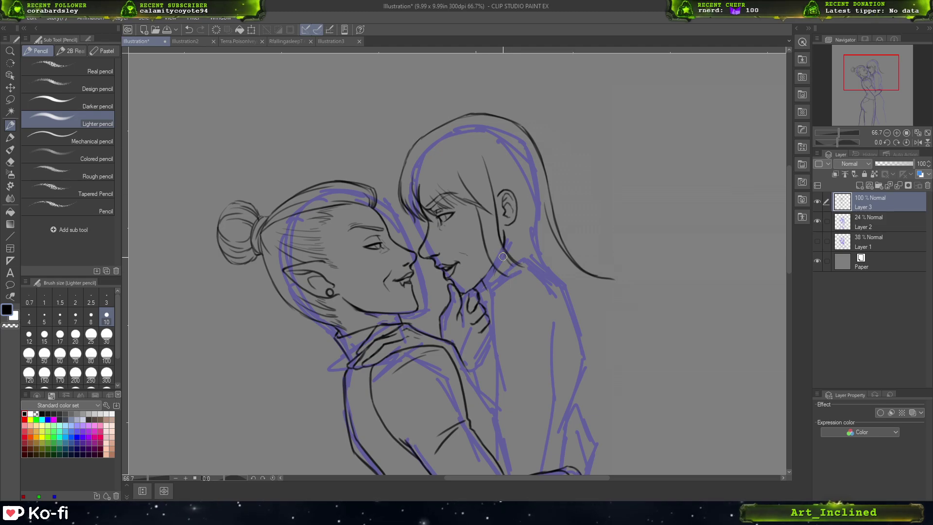
# - Thicken the lower end of the lock below the ear with a short inner strand, undoing poor strokes
pyautogui.moveTo(495, 224); pyautogui.dragTo(513, 264)
pyautogui.hotkey('ctrl', 'z')
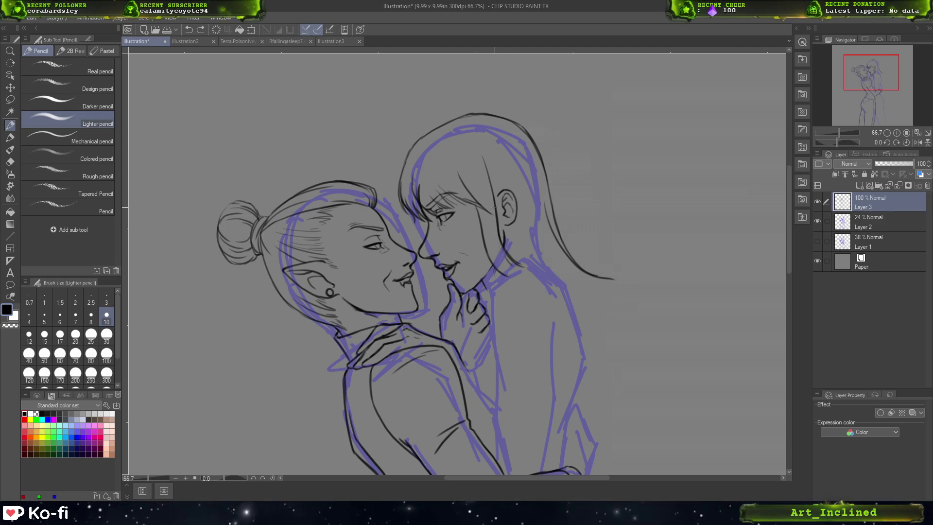
pyautogui.moveTo(496, 212); pyautogui.dragTo(509, 261)
pyautogui.hotkey('ctrl', 'z')
pyautogui.moveTo(496, 218); pyautogui.dragTo(510, 265)
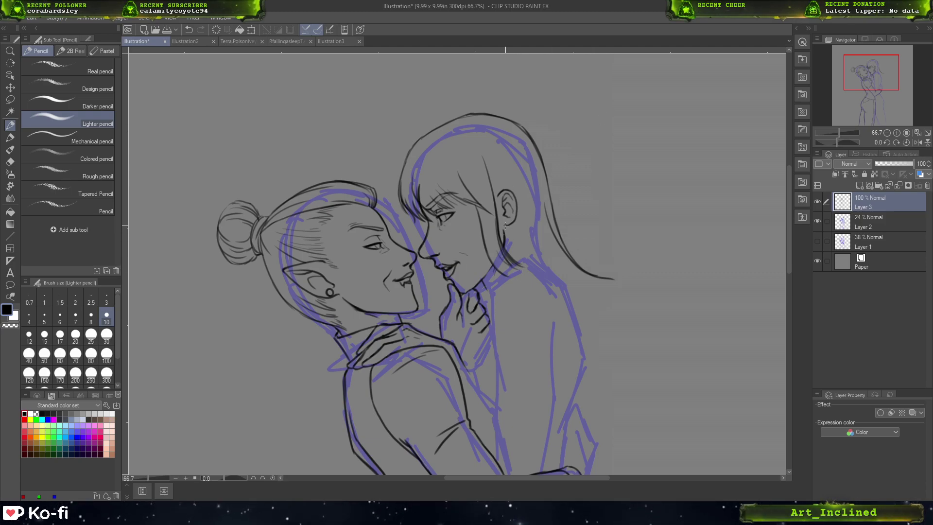
# - Undo the trial neck strokes and draw the taller figure's shoulder line from below the hair down the arm's front edge
pyautogui.moveTo(507, 234)
pyautogui.mouseDown()
pyautogui.moveTo(534, 263)
pyautogui.moveTo(490, 283)
pyautogui.mouseUp()
pyautogui.hotkey('ctrl', 'z')
pyautogui.hotkey('ctrl', 'z')
pyautogui.hotkey('ctrl', 'z')
pyautogui.hotkey('ctrl', 'z')
pyautogui.moveTo(525, 258)
pyautogui.mouseDown()
pyautogui.moveTo(491, 288)
pyautogui.moveTo(521, 259)
pyautogui.moveTo(489, 293)
pyautogui.moveTo(489, 308)
pyautogui.moveTo(488, 286)
pyautogui.moveTo(498, 368)
pyautogui.mouseUp()
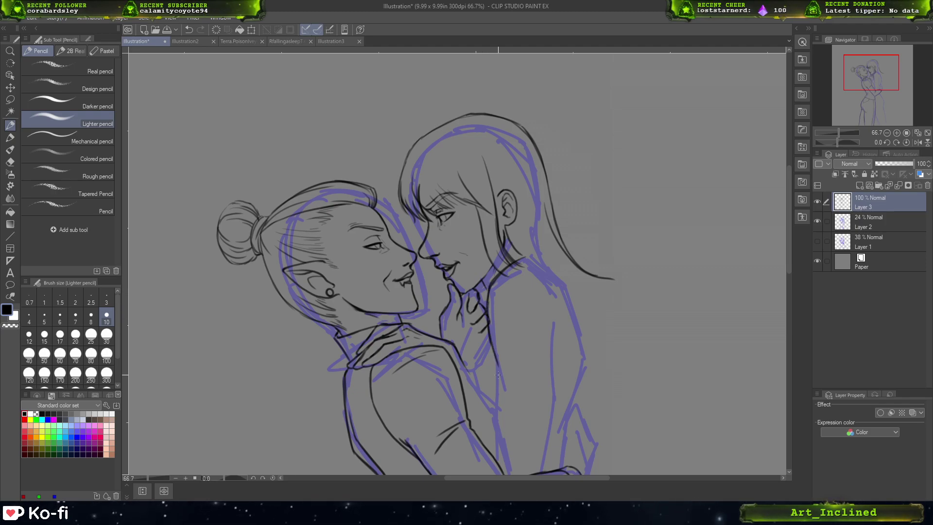
# - Continue the front edge of the taller figure's arm down to the embracing arm, adding a crease at mid-arm
pyautogui.moveTo(864, 79); pyautogui.dragTo(864, 86)
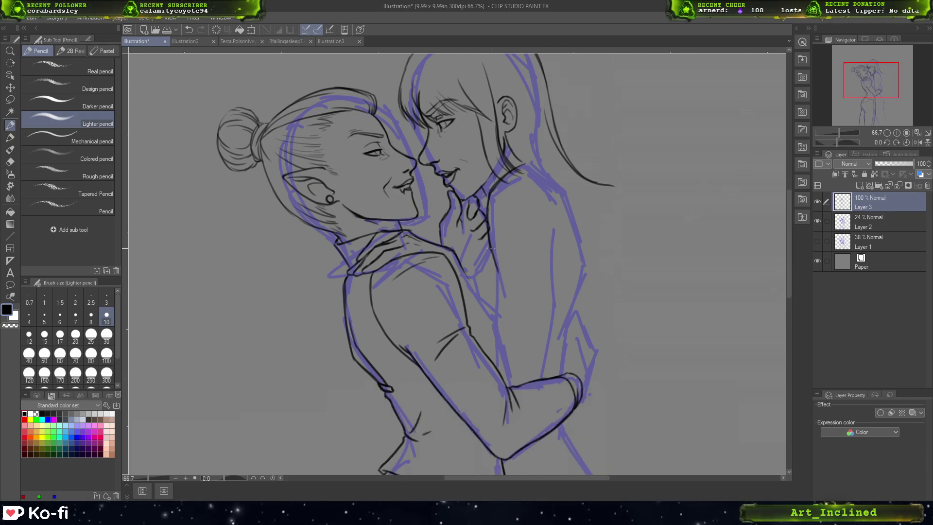
pyautogui.moveTo(491, 246)
pyautogui.mouseDown()
pyautogui.moveTo(498, 285)
pyautogui.moveTo(535, 267)
pyautogui.moveTo(495, 313)
pyautogui.moveTo(514, 381)
pyautogui.mouseUp()
pyautogui.moveTo(502, 346); pyautogui.dragTo(514, 383)
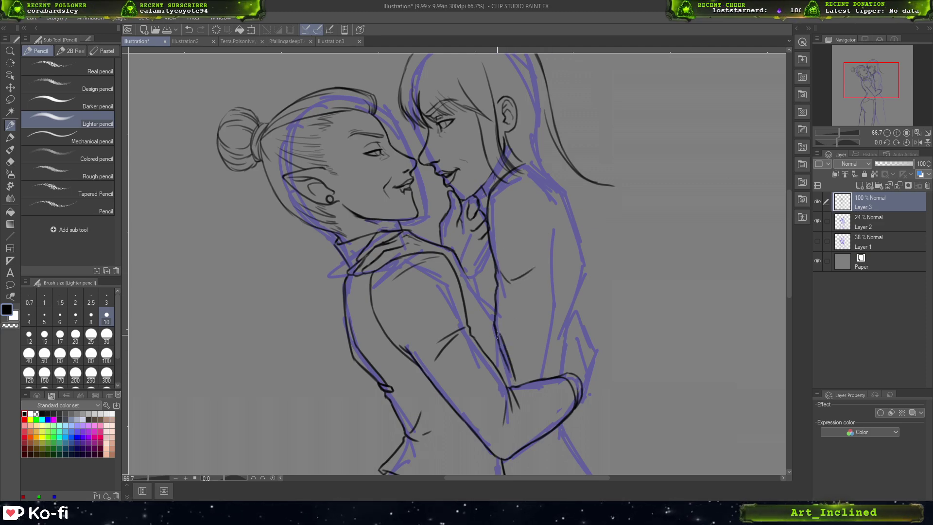
pyautogui.moveTo(497, 335); pyautogui.dragTo(502, 371)
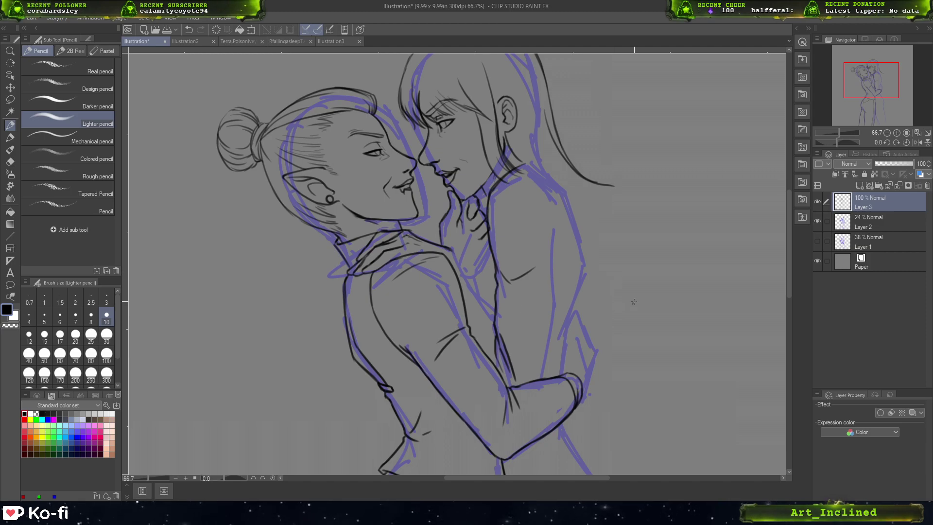
pyautogui.hotkey('ctrl', 'z')
# - Draw the edge of the taller figure's raised forearm from the other figure's shoulder down to the arm
pyautogui.moveTo(448, 246); pyautogui.dragTo(496, 324)
pyautogui.moveTo(450, 248); pyautogui.dragTo(455, 267)
pyautogui.hotkey('ctrl', 'z')
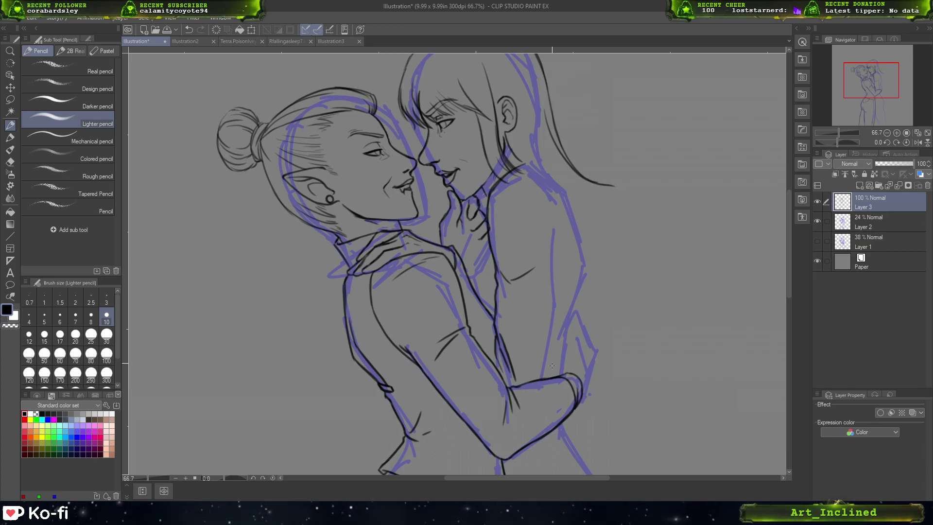
# - Draw the back edge of the taller figure's arm down to the embracing arm, and outline the top of the shoulder
pyautogui.moveTo(554, 254); pyautogui.dragTo(555, 314)
pyautogui.moveTo(553, 271); pyautogui.dragTo(555, 235)
pyautogui.hotkey('ctrl', 'z')
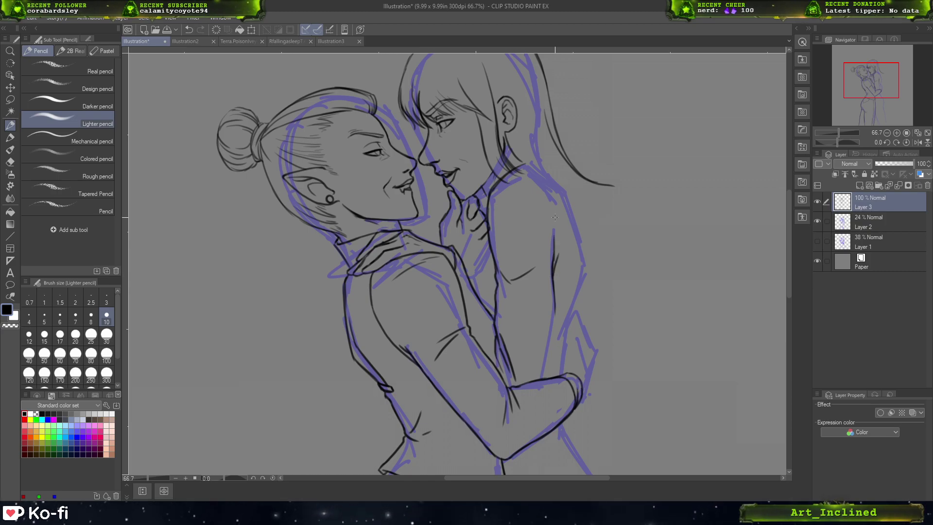
pyautogui.moveTo(556, 300)
pyautogui.mouseDown()
pyautogui.moveTo(543, 376)
pyautogui.moveTo(517, 373)
pyautogui.moveTo(500, 332)
pyautogui.moveTo(513, 370)
pyautogui.mouseUp()
pyautogui.hotkey('ctrl', 'z')
pyautogui.moveTo(521, 335)
pyautogui.mouseDown()
pyautogui.moveTo(521, 344)
pyautogui.moveTo(501, 349)
pyautogui.moveTo(511, 372)
pyautogui.moveTo(527, 373)
pyautogui.mouseUp()
pyautogui.hotkey('ctrl', 'z')
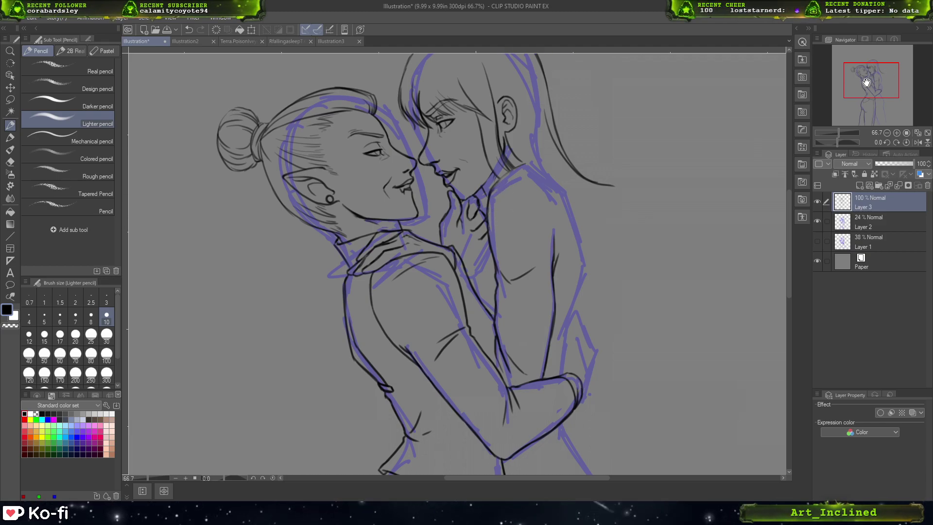
pyautogui.moveTo(866, 82); pyautogui.dragTo(870, 78)
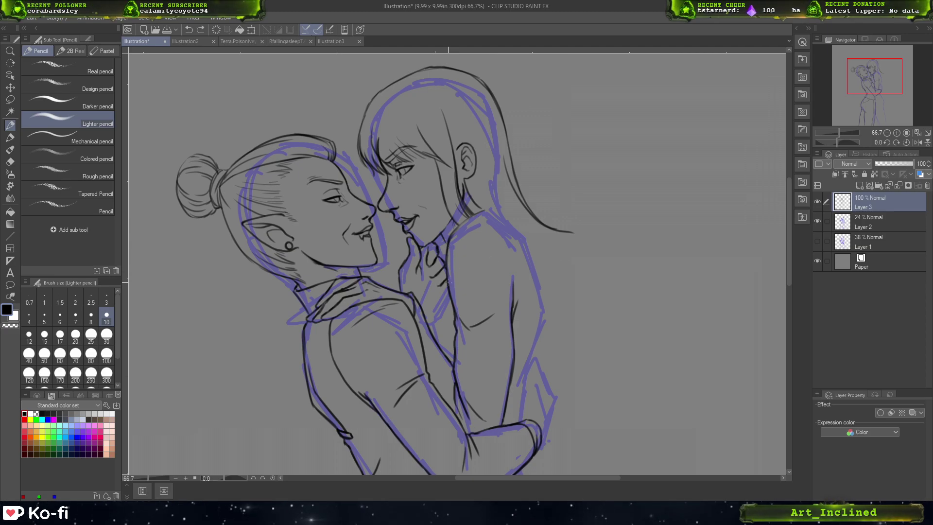
pyautogui.moveTo(446, 243)
pyautogui.mouseDown()
pyautogui.moveTo(483, 213)
pyautogui.moveTo(501, 209)
pyautogui.moveTo(512, 225)
pyautogui.mouseUp()
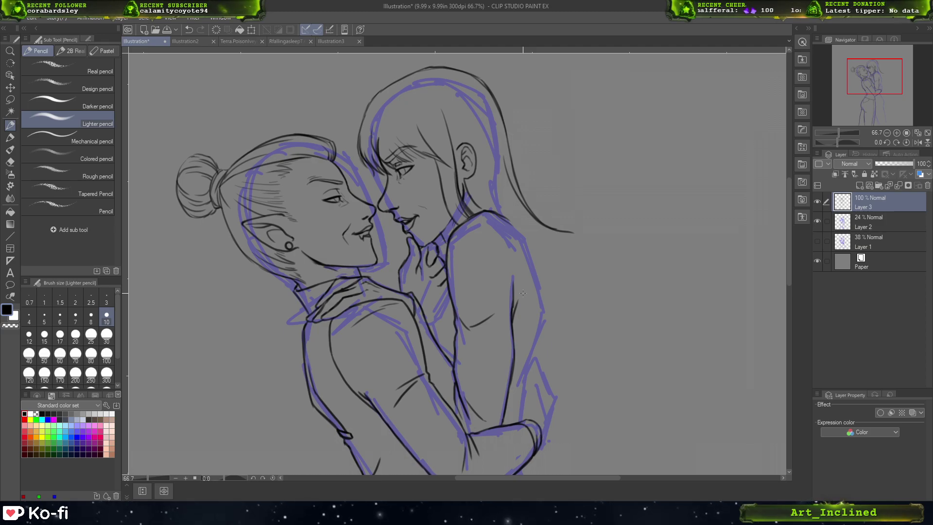
pyautogui.moveTo(564, 279)
pyautogui.mouseDown()
pyautogui.moveTo(602, 315)
pyautogui.moveTo(612, 304)
pyautogui.mouseUp()
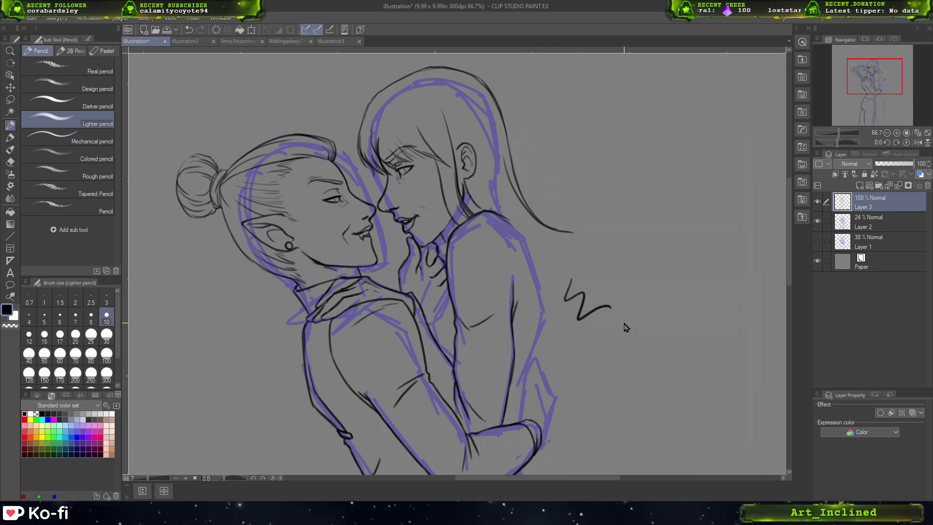
pyautogui.hotkey('ctrl', 'z')
pyautogui.moveTo(855, 74); pyautogui.dragTo(858, 63)
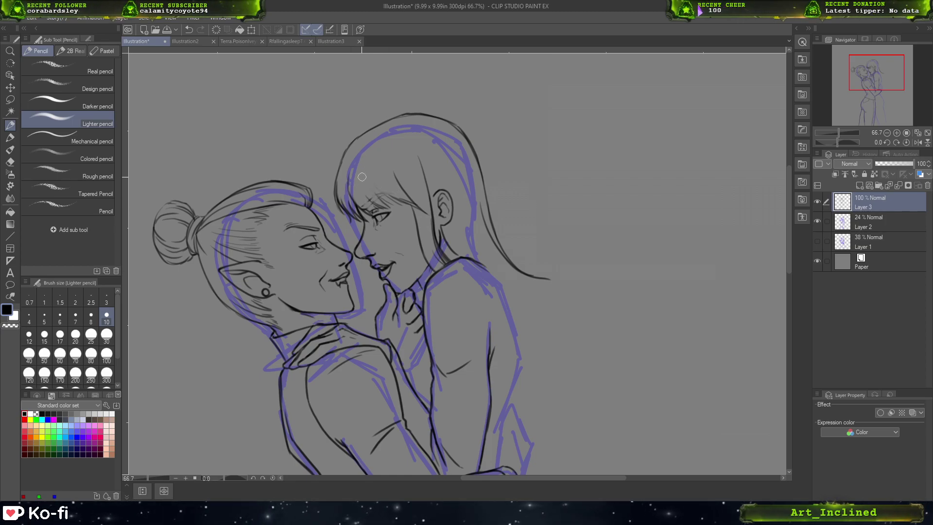
pyautogui.moveTo(577, 196); pyautogui.dragTo(635, 209)
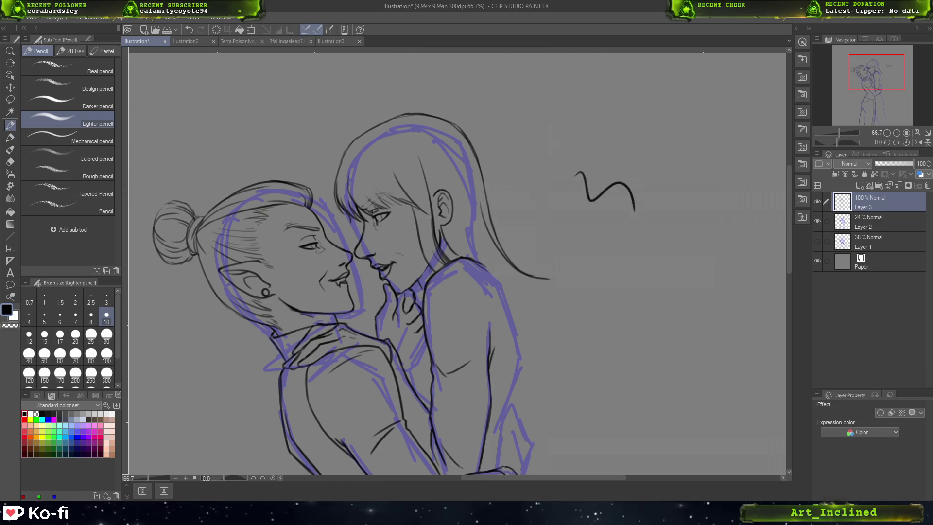
pyautogui.hotkey('ctrl', 'z')
pyautogui.click(897, 133)
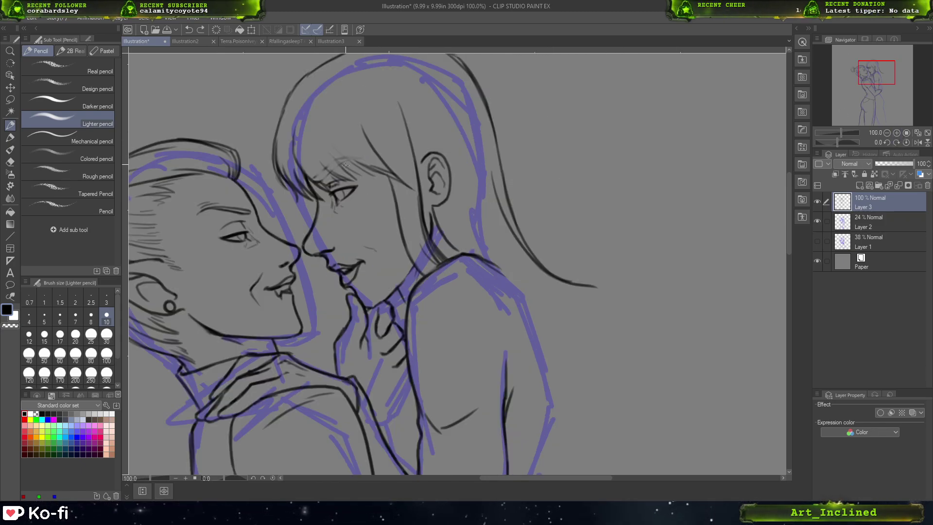
# - Draw strand lines through the taller figure's fringe, sweeping from above the brow back toward the ear
pyautogui.moveTo(321, 145); pyautogui.dragTo(365, 176)
pyautogui.hotkey('ctrl', 'z')
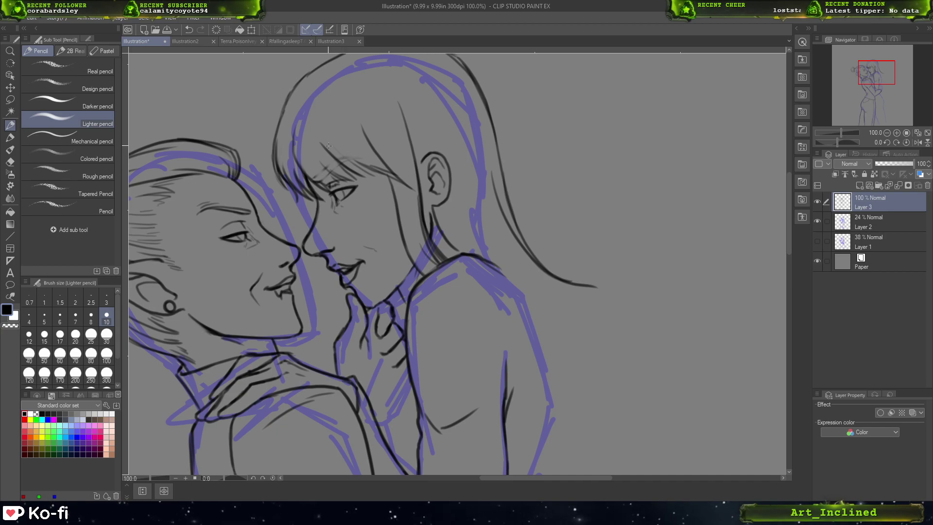
pyautogui.moveTo(328, 146); pyautogui.dragTo(375, 174)
pyautogui.moveTo(340, 148)
pyautogui.mouseDown()
pyautogui.moveTo(390, 173)
pyautogui.moveTo(364, 161)
pyautogui.moveTo(411, 189)
pyautogui.moveTo(384, 172)
pyautogui.moveTo(417, 196)
pyautogui.mouseUp()
pyautogui.moveTo(370, 134); pyautogui.dragTo(399, 174)
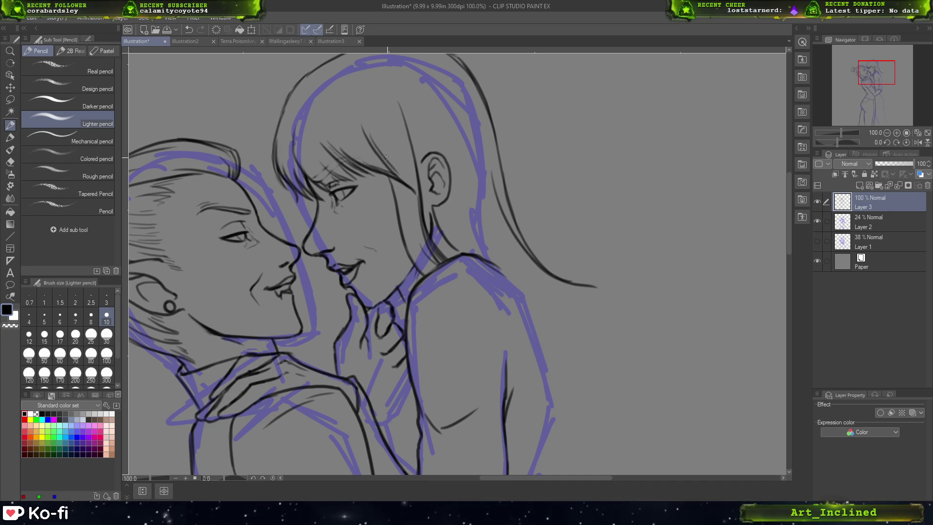
# - Add longer strands from the crown into the back of the fringe, and fill the fringe above the eye with short strokes
pyautogui.hotkey('ctrl', 'z')
pyautogui.moveTo(355, 96); pyautogui.dragTo(375, 134)
pyautogui.hotkey('ctrl', 'z')
pyautogui.moveTo(354, 95); pyautogui.dragTo(377, 145)
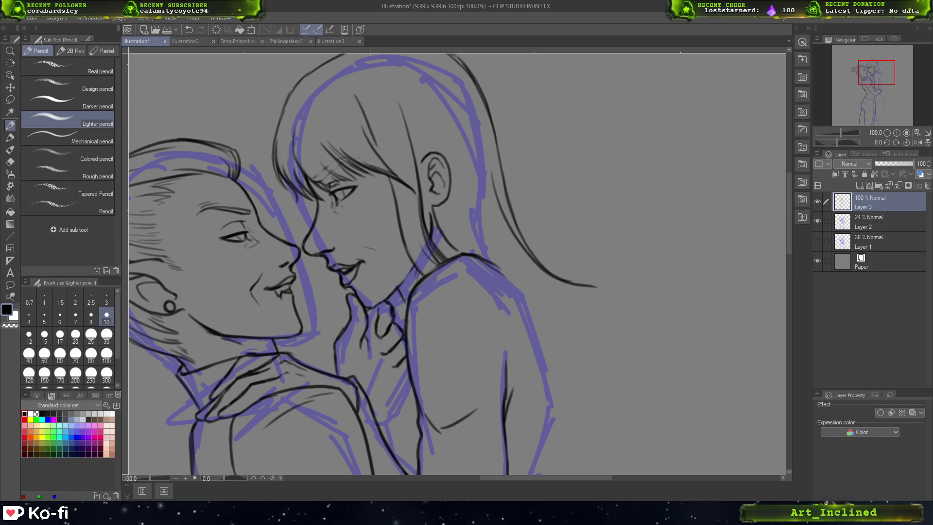
pyautogui.hotkey('ctrl', 'z')
pyautogui.moveTo(355, 95); pyautogui.dragTo(397, 180)
pyautogui.hotkey('ctrl', 'z')
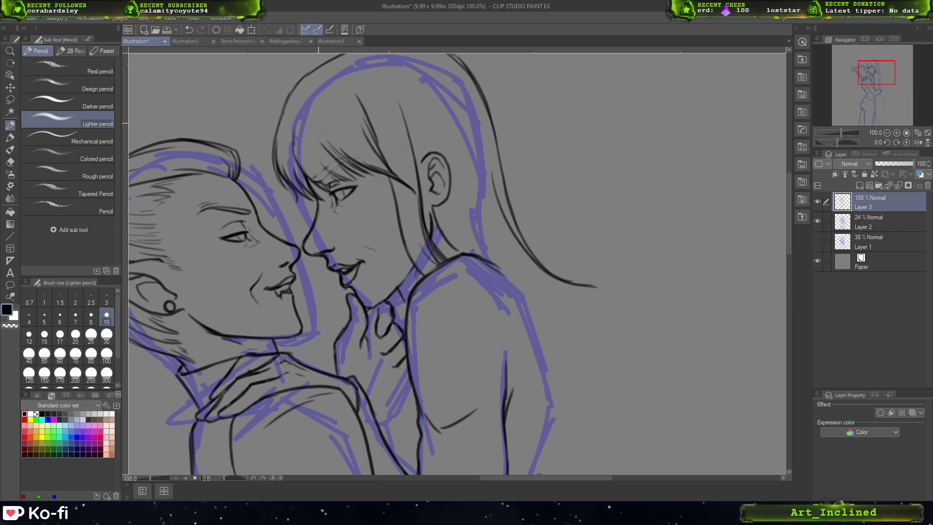
pyautogui.moveTo(311, 150)
pyautogui.mouseDown()
pyautogui.moveTo(358, 181)
pyautogui.moveTo(321, 141)
pyautogui.moveTo(357, 178)
pyautogui.mouseUp()
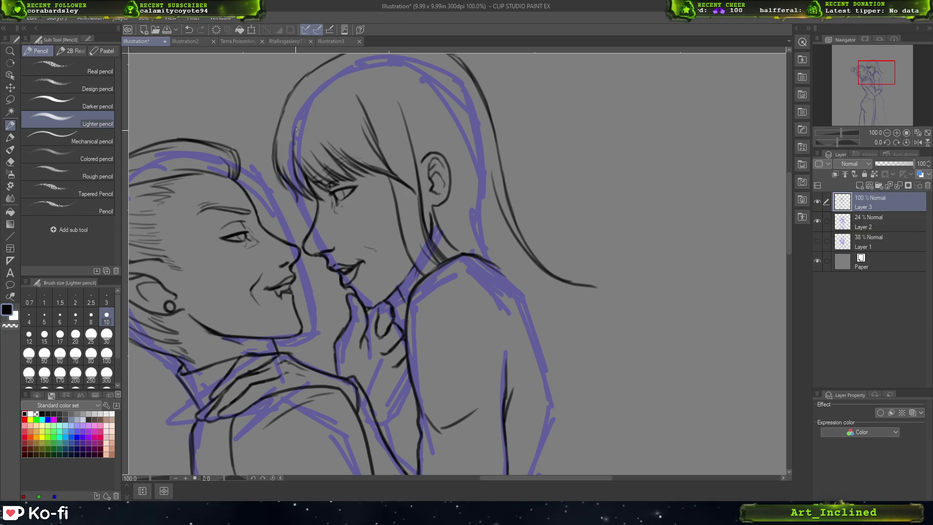
# - Draw thin strands along the front edge of the taller figure's hair, beside the forehead
pyautogui.moveTo(295, 117); pyautogui.dragTo(291, 158)
pyautogui.hotkey('ctrl', 'z')
pyautogui.moveTo(294, 114); pyautogui.dragTo(299, 169)
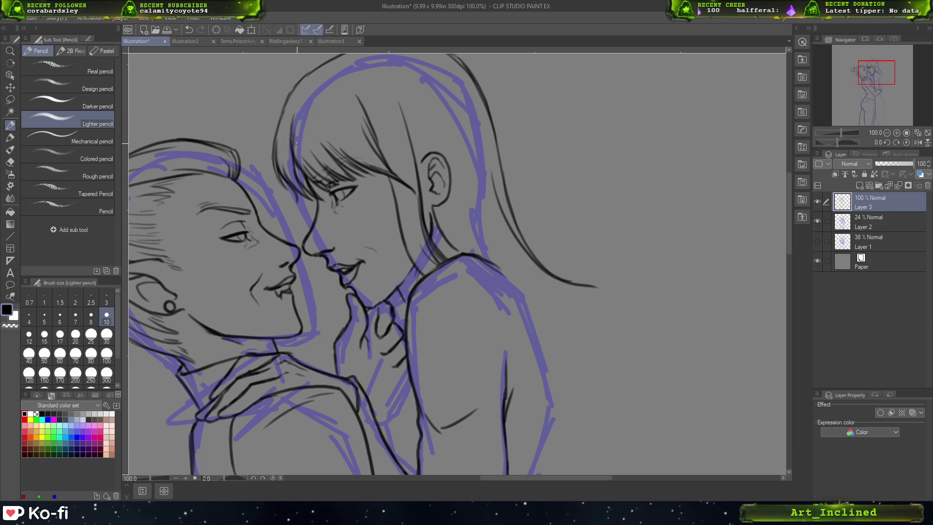
pyautogui.hotkey('ctrl', 'z')
pyautogui.moveTo(294, 119); pyautogui.dragTo(292, 165)
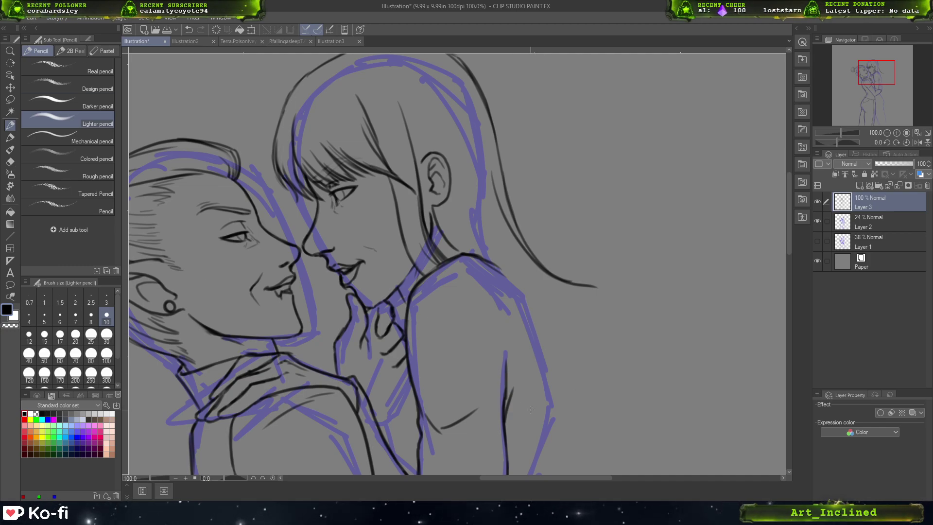
pyautogui.scroll(-2, 577, 425)
pyautogui.scroll(2, 440, 414)
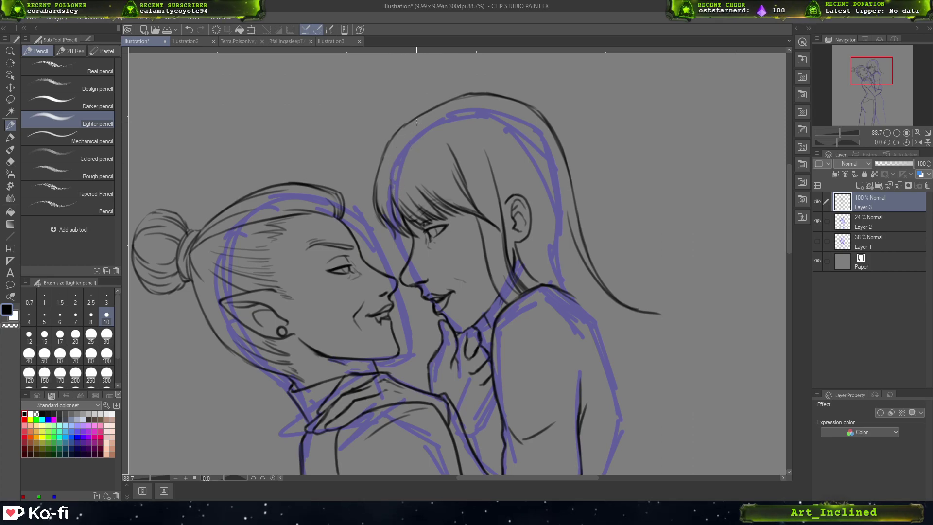
pyautogui.moveTo(391, 165); pyautogui.dragTo(395, 199)
pyautogui.hotkey('ctrl', 'z')
pyautogui.moveTo(390, 167); pyautogui.dragTo(394, 202)
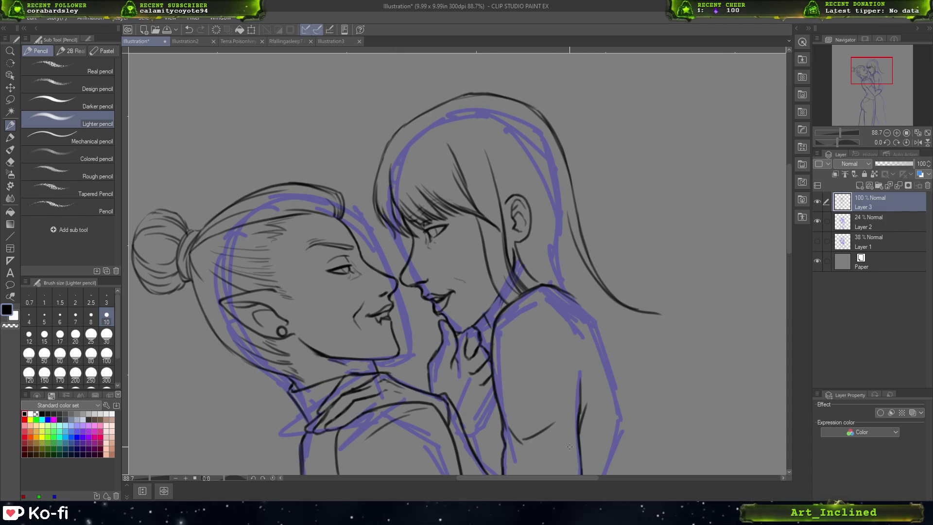
# - Draw the inner edge of the taller figure's hair from behind the neck over the back of the shoulder
pyautogui.moveTo(864, 73); pyautogui.dragTo(867, 79)
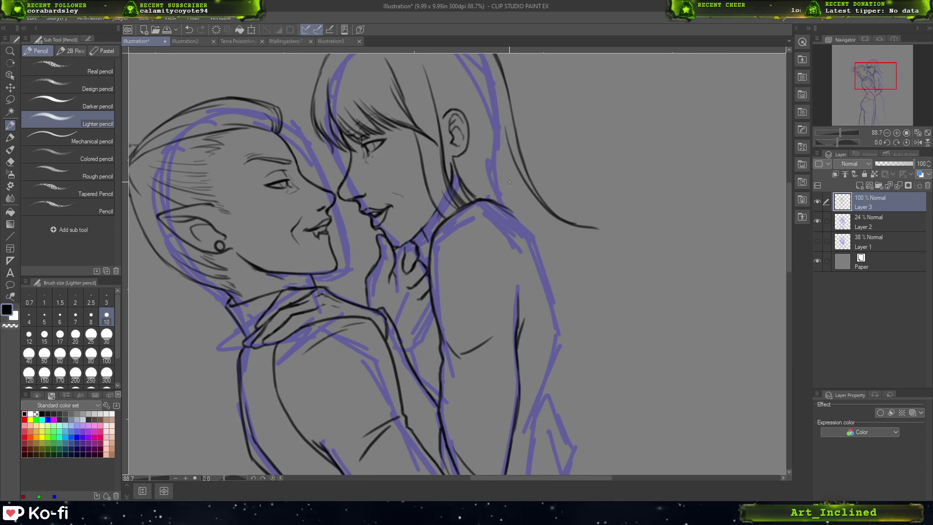
pyautogui.moveTo(480, 112)
pyautogui.mouseDown()
pyautogui.moveTo(486, 156)
pyautogui.moveTo(508, 199)
pyautogui.moveTo(555, 256)
pyautogui.mouseUp()
pyautogui.hotkey('ctrl', 'z')
pyautogui.hotkey('ctrl', 'z')
pyautogui.moveTo(501, 203)
pyautogui.mouseDown()
pyautogui.moveTo(533, 237)
pyautogui.moveTo(537, 264)
pyautogui.mouseUp()
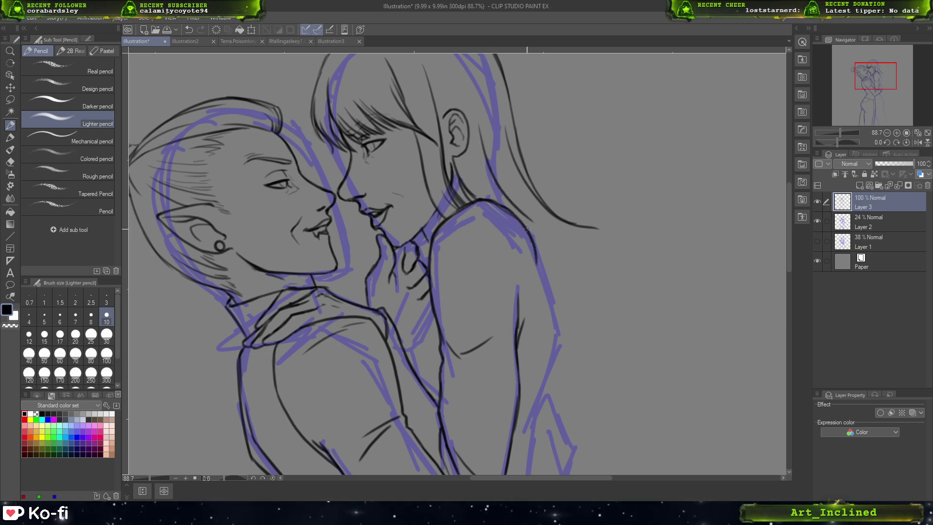
pyautogui.moveTo(527, 221); pyautogui.dragTo(534, 281)
pyautogui.hotkey('ctrl', 'z')
pyautogui.moveTo(535, 244); pyautogui.dragTo(538, 275)
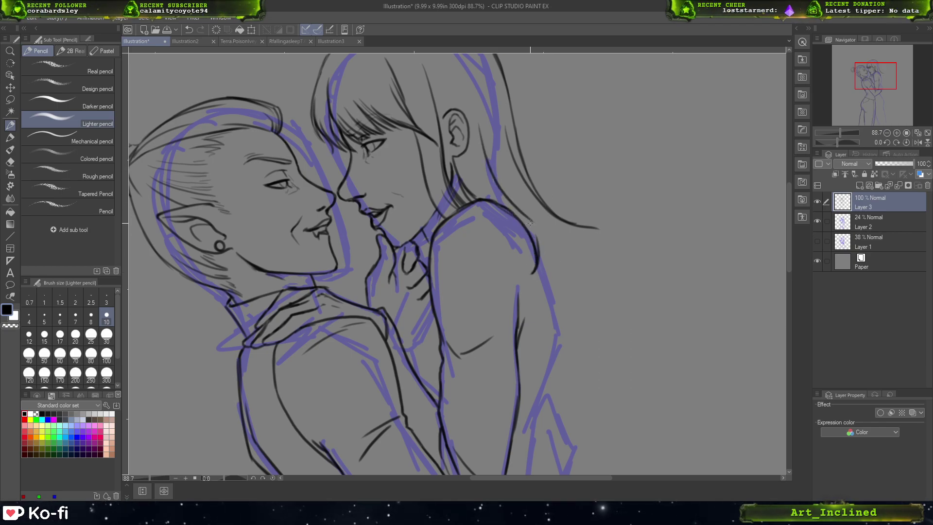
# - Draw the hair ends behind the shoulder as layered strands that flick outward to a pointed tip
pyautogui.moveTo(533, 228); pyautogui.dragTo(546, 269)
pyautogui.moveTo(507, 201); pyautogui.dragTo(569, 238)
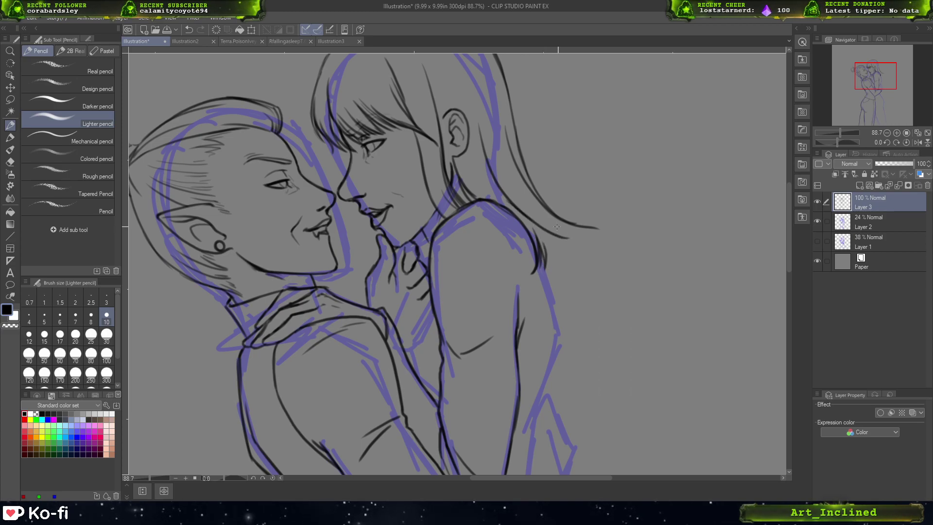
pyautogui.hotkey('ctrl', 'z')
pyautogui.moveTo(519, 211)
pyautogui.mouseDown()
pyautogui.moveTo(563, 233)
pyautogui.moveTo(549, 264)
pyautogui.mouseUp()
pyautogui.hotkey('ctrl', 'z')
pyautogui.moveTo(547, 231)
pyautogui.mouseDown()
pyautogui.moveTo(532, 255)
pyautogui.moveTo(592, 241)
pyautogui.moveTo(572, 238)
pyautogui.moveTo(598, 242)
pyautogui.moveTo(554, 239)
pyautogui.moveTo(601, 238)
pyautogui.mouseUp()
pyautogui.hotkey('ctrl', 'z')
pyautogui.hotkey('ctrl', 'z')
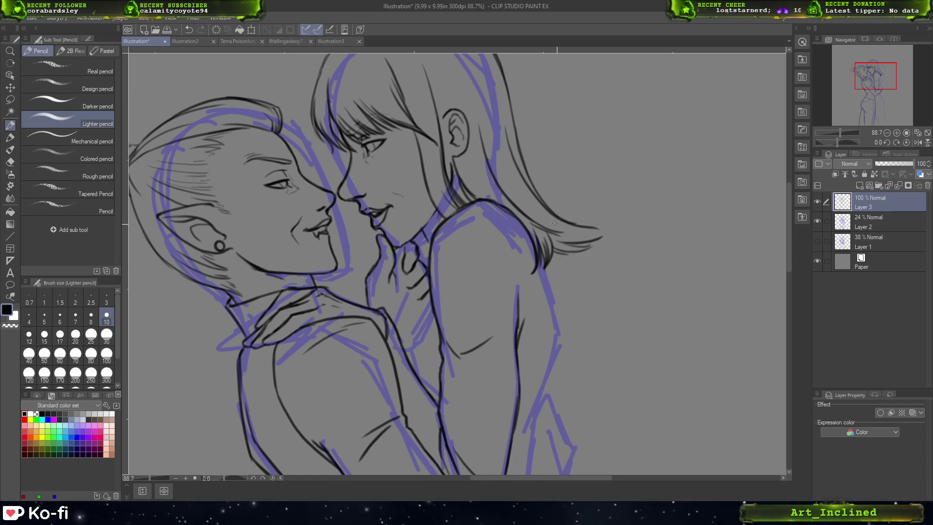
pyautogui.moveTo(535, 207); pyautogui.dragTo(600, 234)
pyautogui.moveTo(547, 219)
pyautogui.mouseDown()
pyautogui.moveTo(603, 231)
pyautogui.moveTo(571, 238)
pyautogui.moveTo(609, 231)
pyautogui.moveTo(555, 230)
pyautogui.moveTo(553, 219)
pyautogui.moveTo(605, 239)
pyautogui.mouseUp()
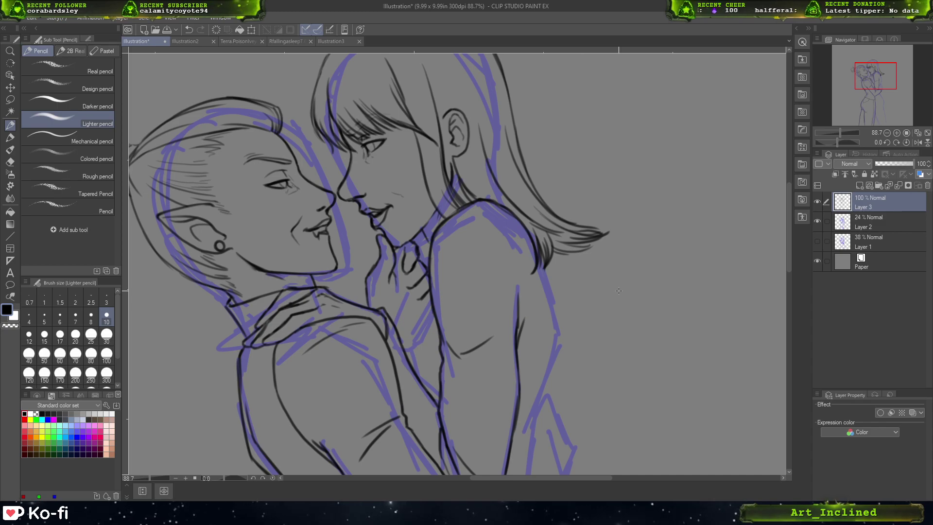
# - Add strand lines below the taller figure's ear and along the back edge of the long hair
pyautogui.scroll(-2, 565, 189)
pyautogui.scroll(1, 476, 79)
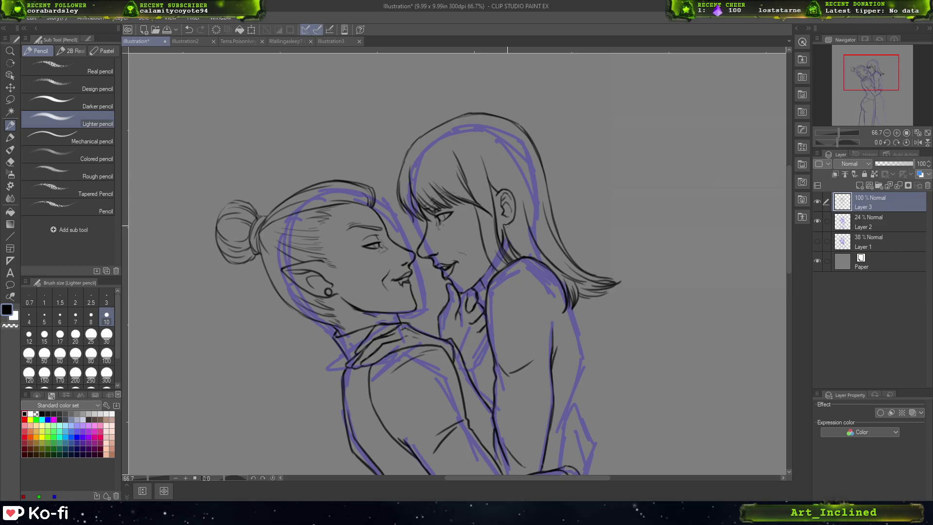
pyautogui.moveTo(508, 225); pyautogui.dragTo(511, 240)
pyautogui.hotkey('ctrl', 'z')
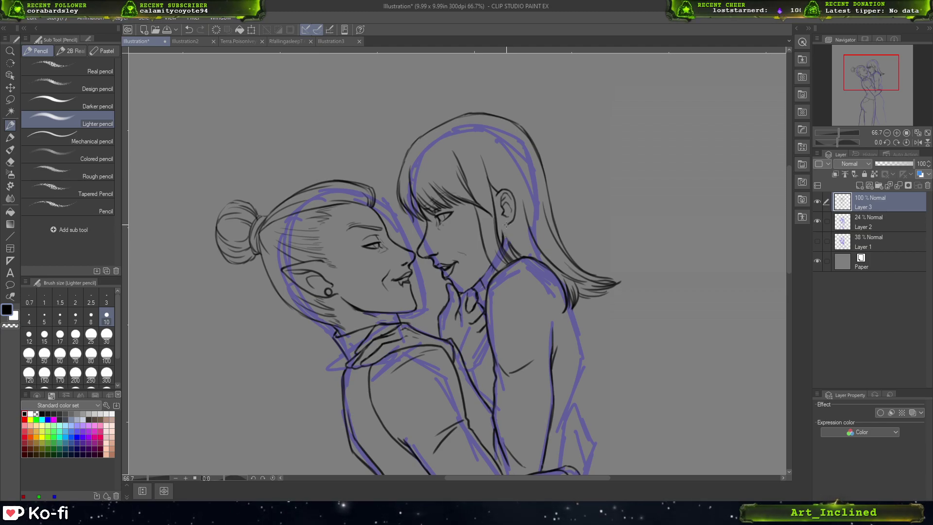
pyautogui.hotkey('ctrl', '+')
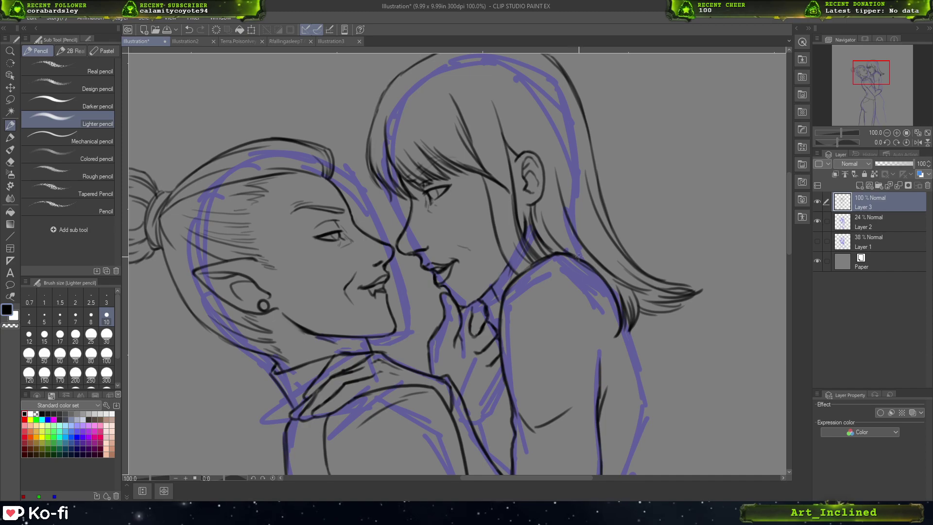
pyautogui.moveTo(875, 82); pyautogui.dragTo(879, 72)
pyautogui.moveTo(511, 303); pyautogui.dragTo(526, 382)
pyautogui.moveTo(516, 319); pyautogui.dragTo(529, 385)
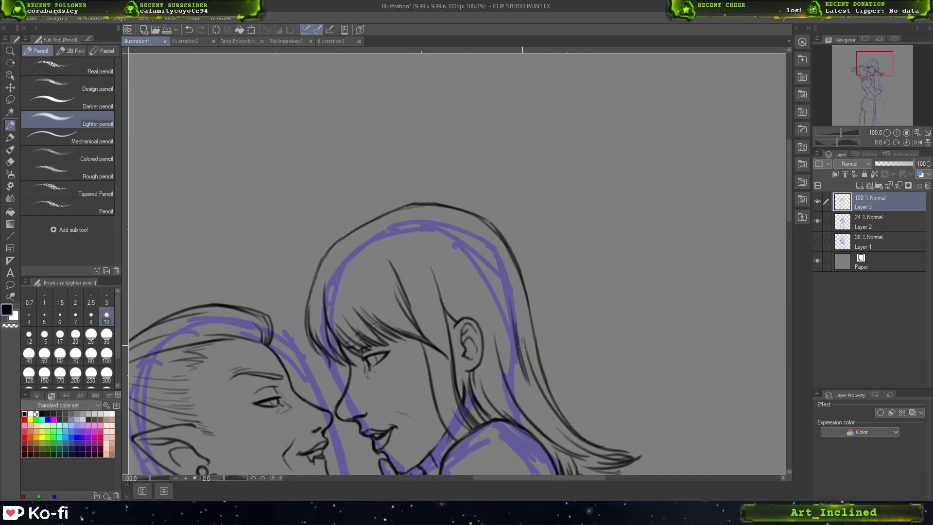
pyautogui.moveTo(522, 345); pyautogui.dragTo(534, 381)
pyautogui.hotkey('ctrl', 'z')
pyautogui.hotkey('ctrl', 'z')
pyautogui.moveTo(516, 327)
pyautogui.mouseDown()
pyautogui.moveTo(524, 368)
pyautogui.moveTo(537, 367)
pyautogui.mouseUp()
# - Add strands behind the taller figure's ear and from the crown down to the top of the ear
pyautogui.moveTo(478, 298); pyautogui.dragTo(496, 361)
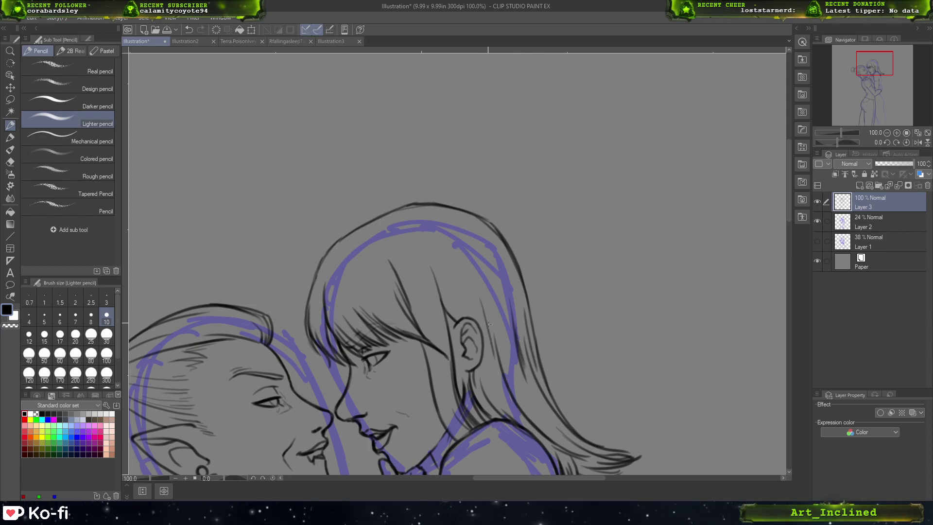
pyautogui.moveTo(430, 267); pyautogui.dragTo(447, 303)
pyautogui.moveTo(422, 251)
pyautogui.mouseDown()
pyautogui.moveTo(439, 299)
pyautogui.moveTo(491, 193)
pyautogui.mouseUp()
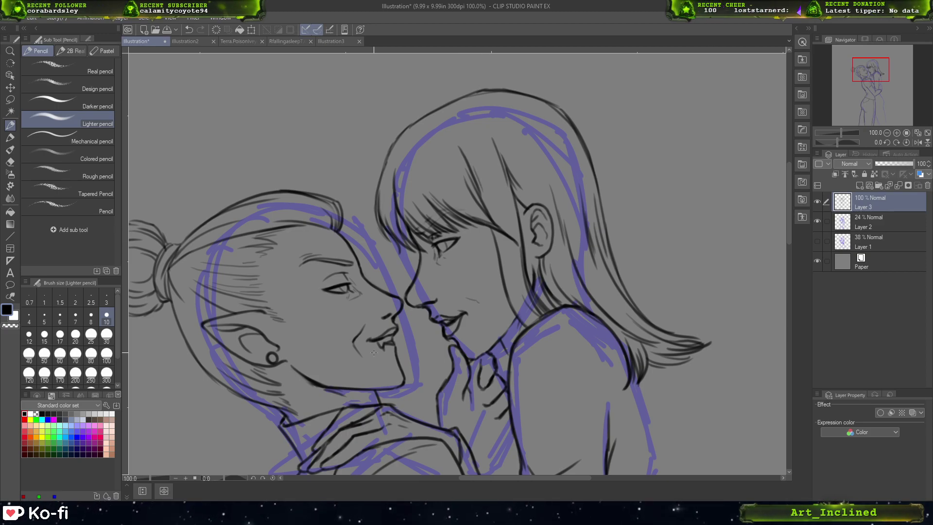
pyautogui.scroll(-3, 546, 237)
pyautogui.scroll(1, 518, 338)
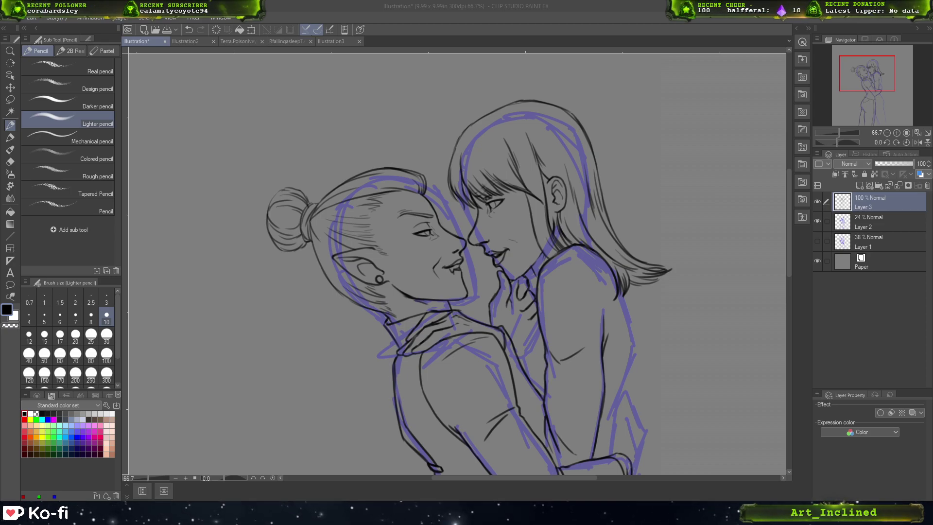
# - Draw the taller figure's back from under the hair ends down to the embracing arm's wrist
pyautogui.moveTo(864, 74)
pyautogui.mouseDown()
pyautogui.moveTo(875, 94)
pyautogui.moveTo(876, 84)
pyautogui.mouseUp()
pyautogui.moveTo(481, 176); pyautogui.dragTo(492, 224)
pyautogui.hotkey('ctrl', 'z')
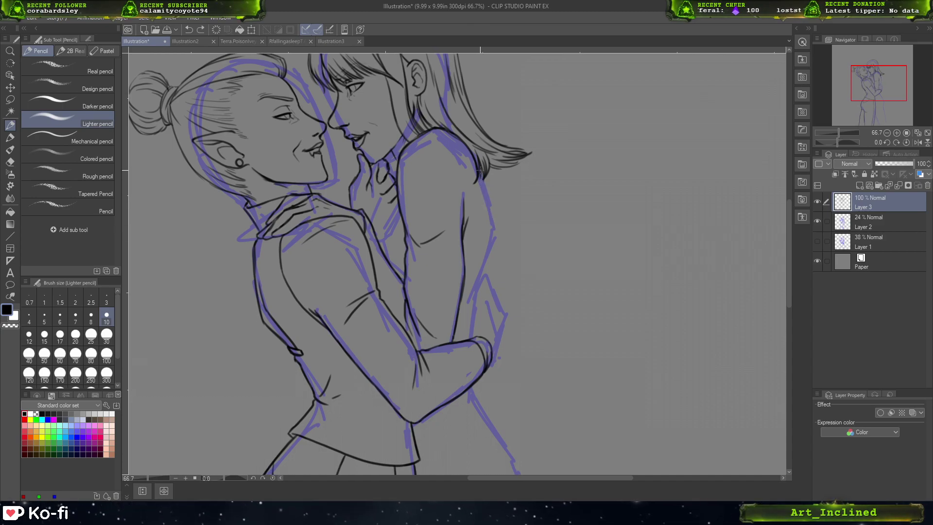
pyautogui.moveTo(480, 174); pyautogui.dragTo(491, 246)
pyautogui.hotkey('ctrl', 'z')
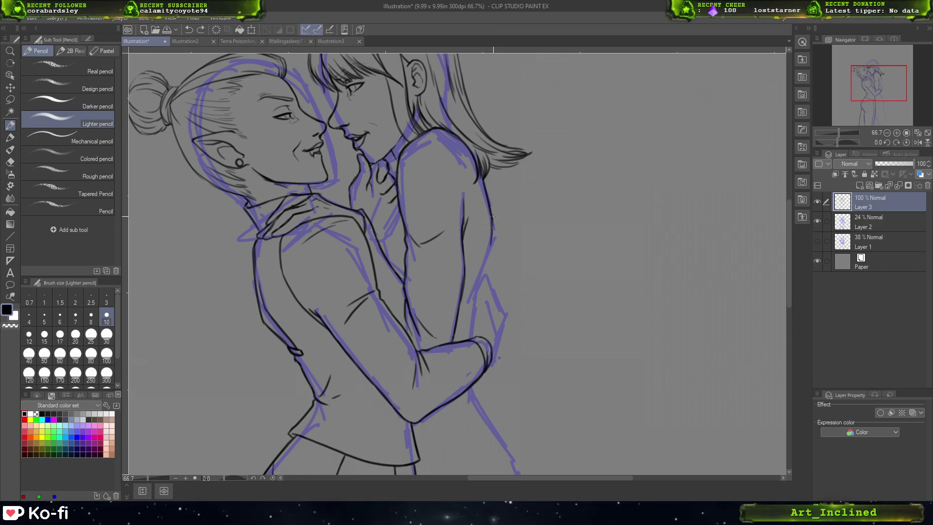
pyautogui.moveTo(492, 213); pyautogui.dragTo(469, 309)
pyautogui.moveTo(483, 277); pyautogui.dragTo(470, 339)
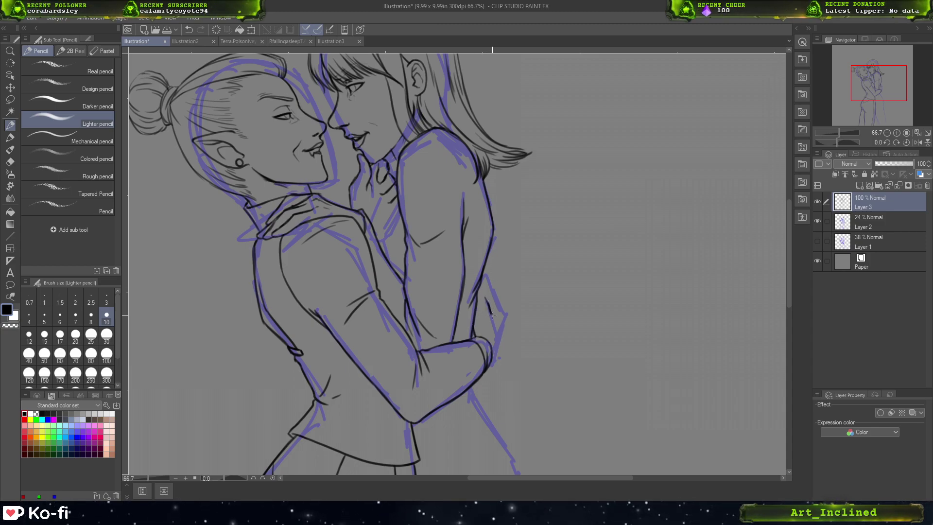
# - Draw the finger and knuckle lines of the embracing hand resting on the taller figure's back
pyautogui.moveTo(481, 273); pyautogui.dragTo(486, 297)
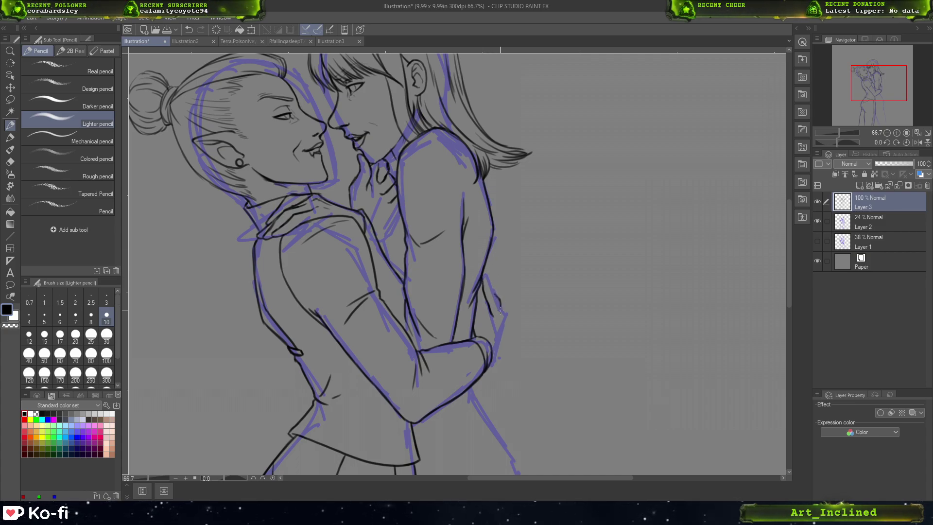
pyautogui.moveTo(499, 298); pyautogui.dragTo(504, 326)
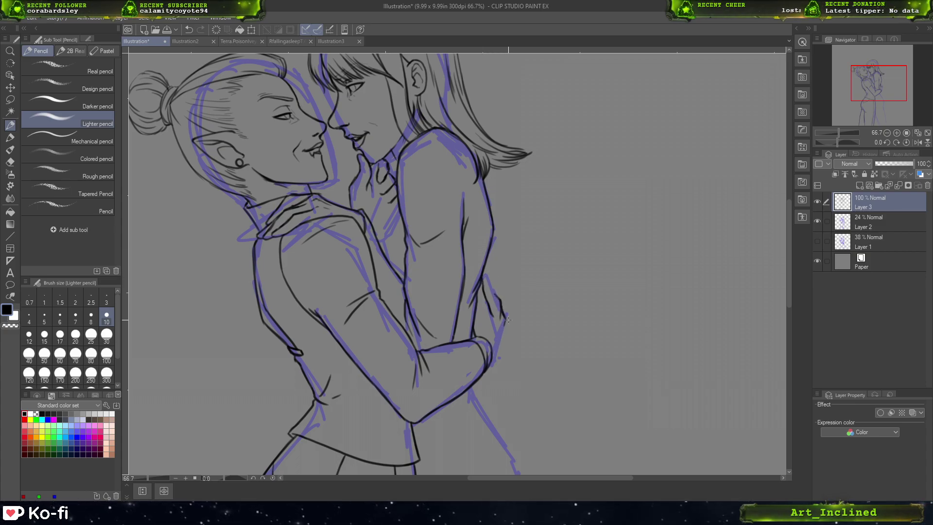
pyautogui.hotkey('ctrl', 'z')
pyautogui.hotkey('ctrl', 'z')
pyautogui.hotkey('ctrl', 'z')
pyautogui.moveTo(495, 294)
pyautogui.mouseDown()
pyautogui.moveTo(507, 317)
pyautogui.moveTo(492, 361)
pyautogui.mouseUp()
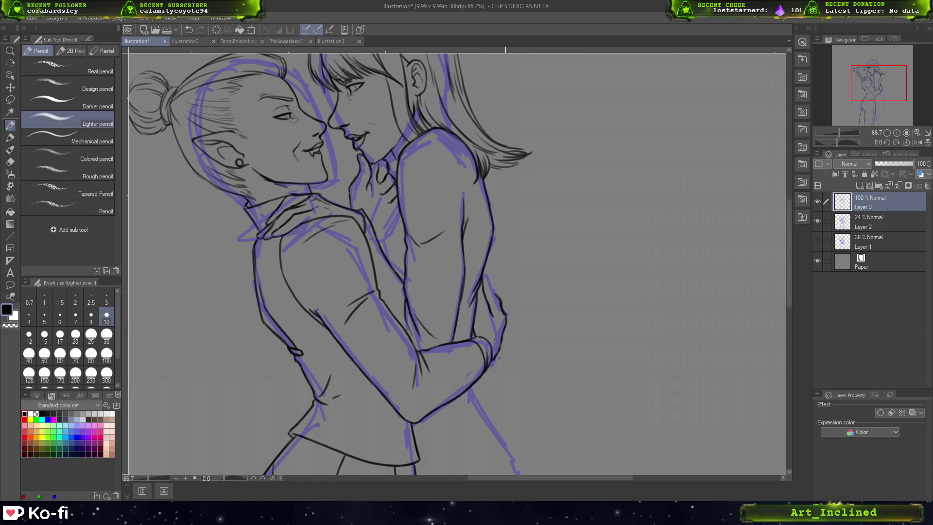
pyautogui.moveTo(506, 321); pyautogui.dragTo(499, 343)
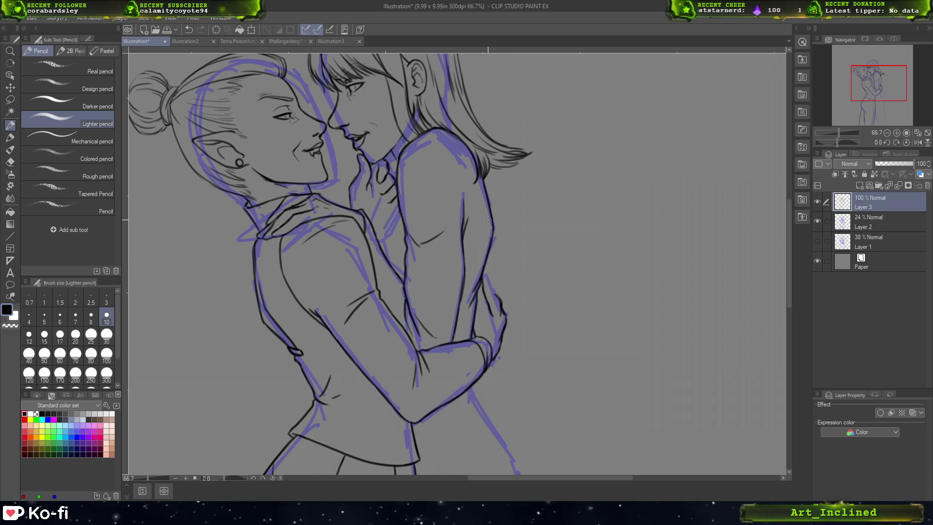
pyautogui.hotkey('ctrl', 'z')
pyautogui.hotkey('ctrl', 'z')
pyautogui.hotkey('ctrl', 'z')
pyautogui.hotkey('ctrl', 'z')
pyautogui.hotkey('ctrl', 'z')
pyautogui.hotkey('ctrl', 'z')
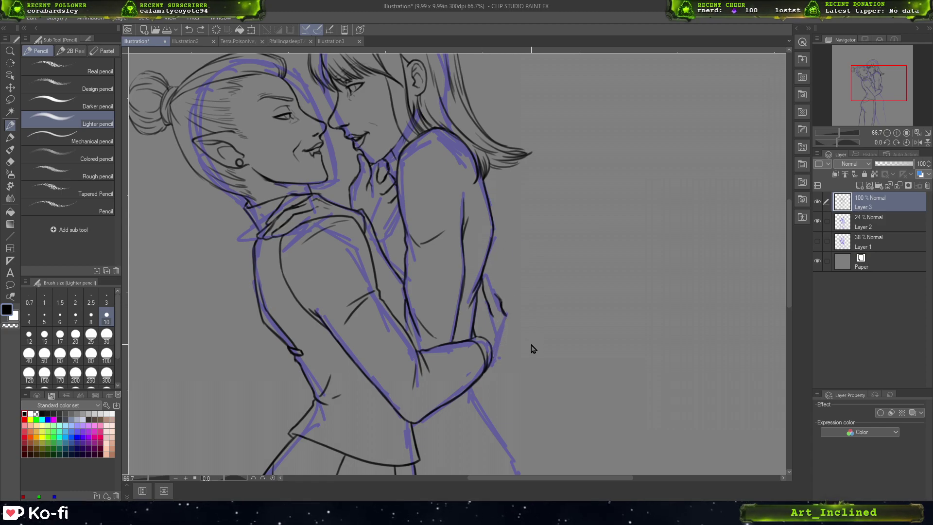
# - Draw the outer edge of the embracing hand on the taller figure's back, from the knuckles down to the wrist
pyautogui.click(888, 143)
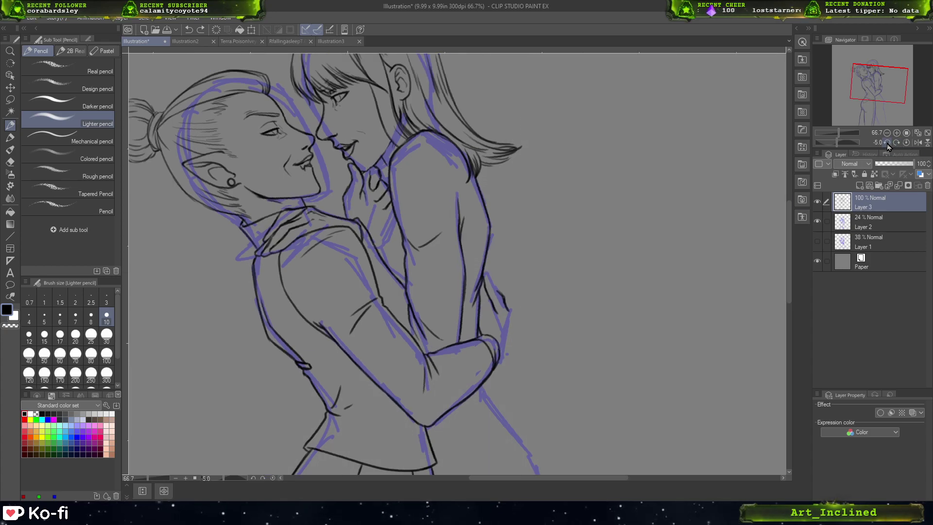
pyautogui.click(886, 143)
pyautogui.click(885, 143)
pyautogui.click(885, 144)
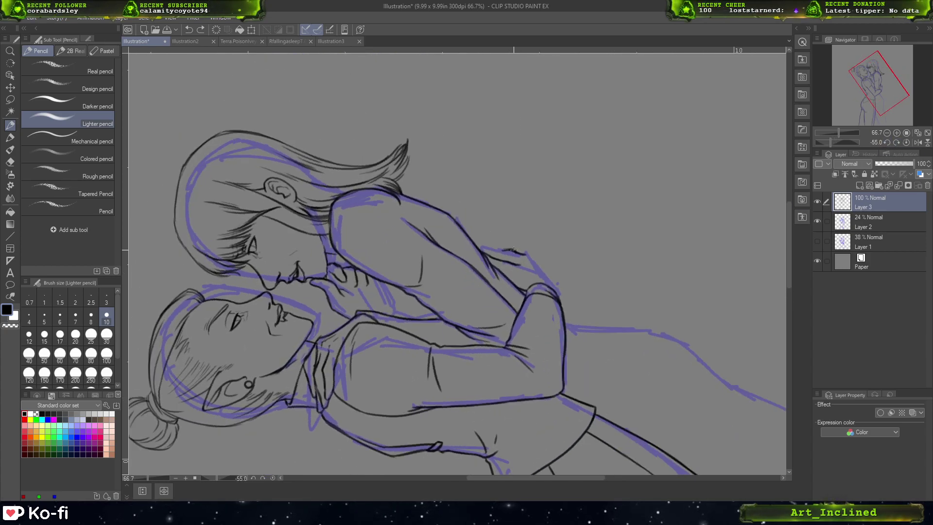
pyautogui.moveTo(515, 250); pyautogui.dragTo(555, 288)
pyautogui.hotkey('ctrl', 'z')
pyautogui.hotkey('ctrl', 'z')
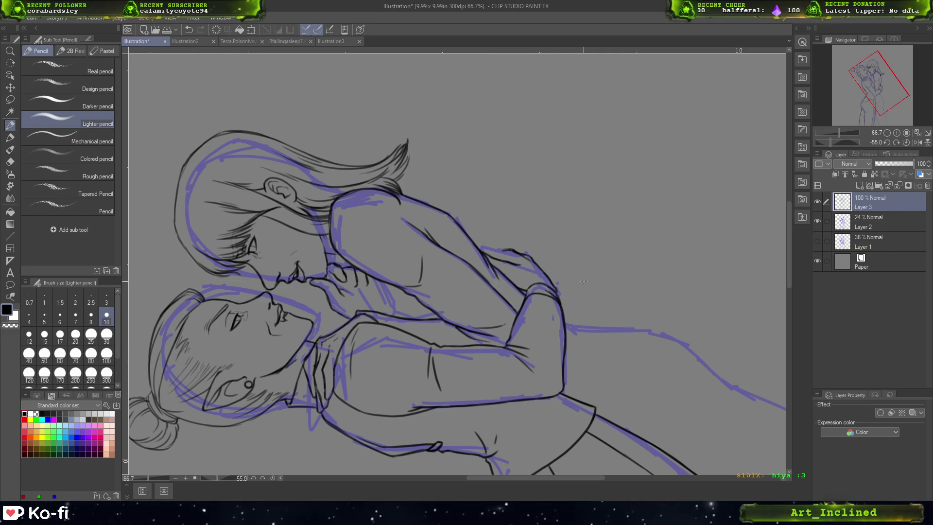
pyautogui.click(906, 143)
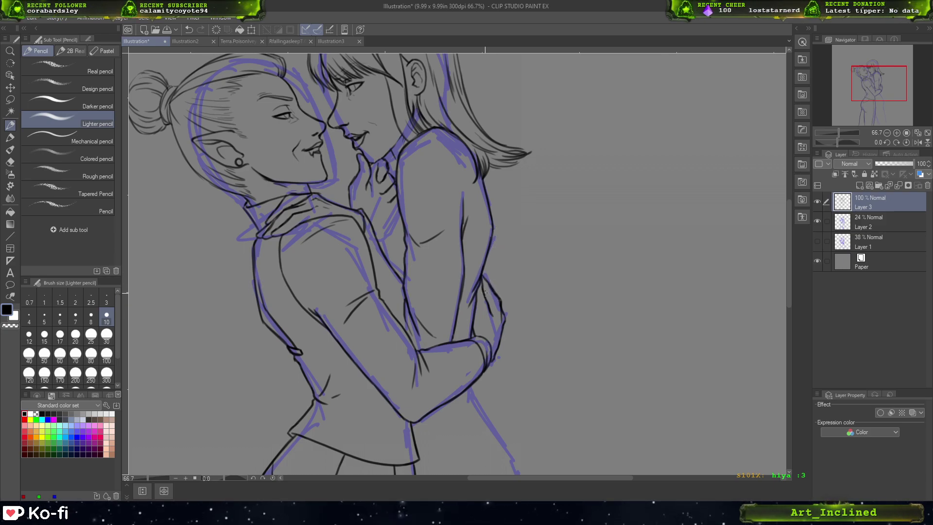
pyautogui.hotkey('ctrl', 'z')
pyautogui.moveTo(485, 293); pyautogui.dragTo(488, 296)
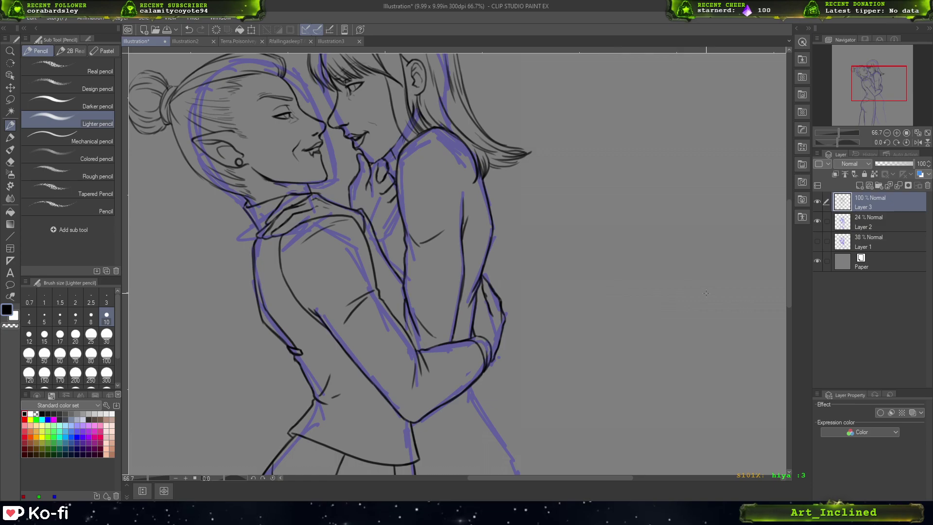
# - Draw the curled fingers, palm crease and wrist edge of the hand held under the taller figure's chin
pyautogui.scroll(-4, 564, 258)
pyautogui.scroll(5, 433, 204)
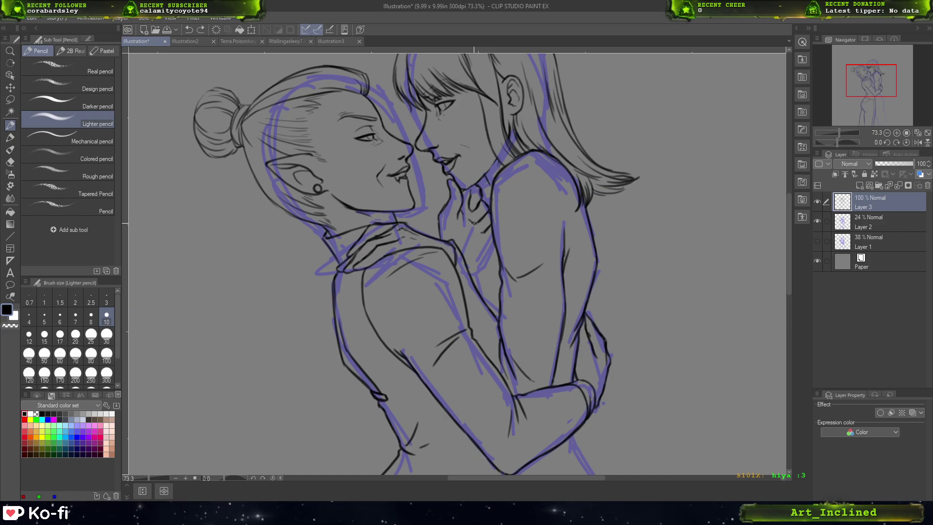
pyautogui.moveTo(474, 223); pyautogui.dragTo(469, 220)
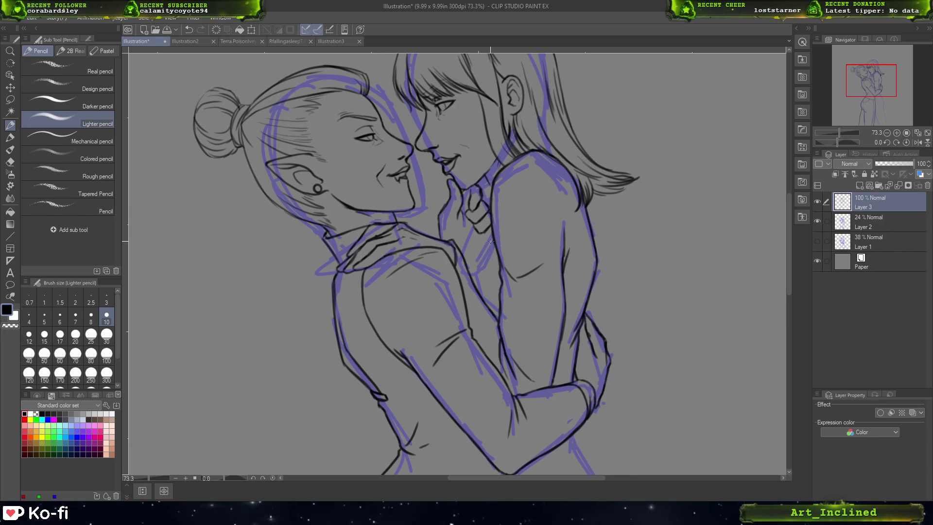
pyautogui.hotkey('ctrl', 'z')
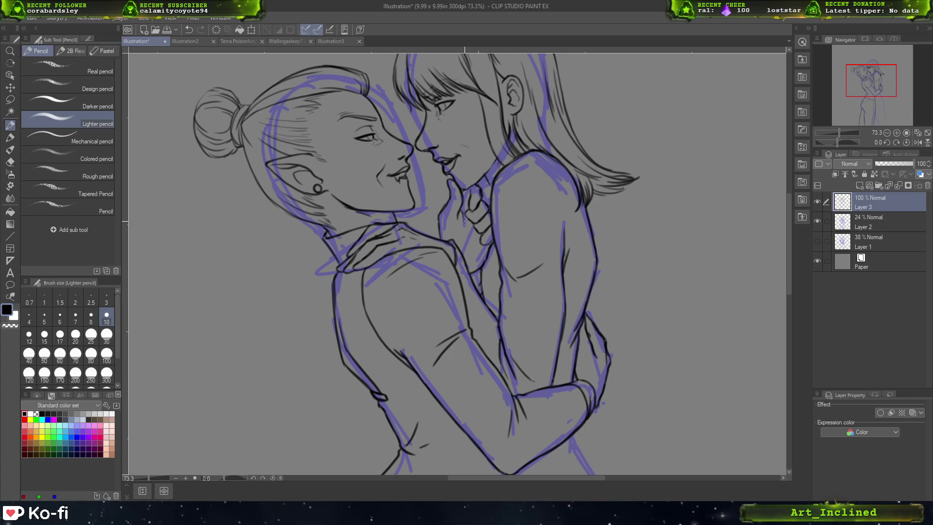
pyautogui.moveTo(464, 222)
pyautogui.mouseDown()
pyautogui.moveTo(467, 253)
pyautogui.moveTo(470, 237)
pyautogui.moveTo(472, 246)
pyautogui.mouseUp()
pyautogui.hotkey('ctrl', 'z')
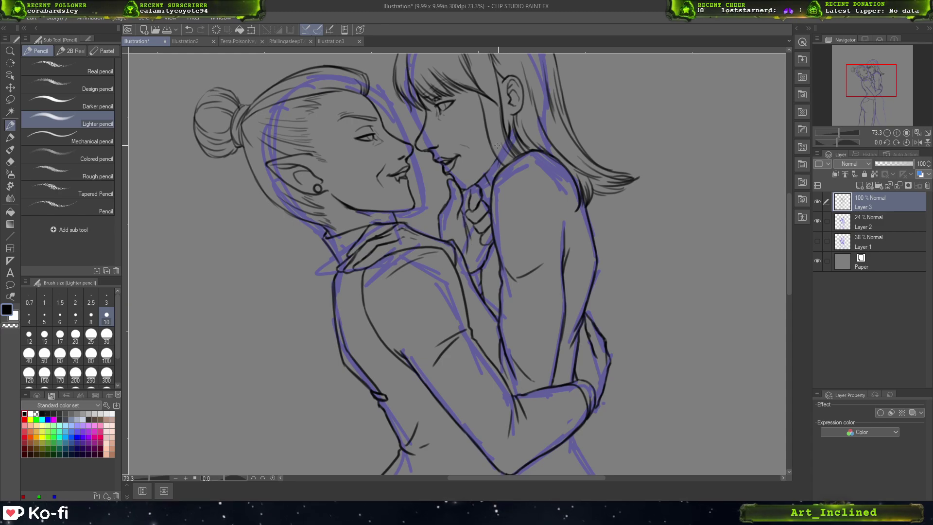
pyautogui.hotkey('ctrl', 'z')
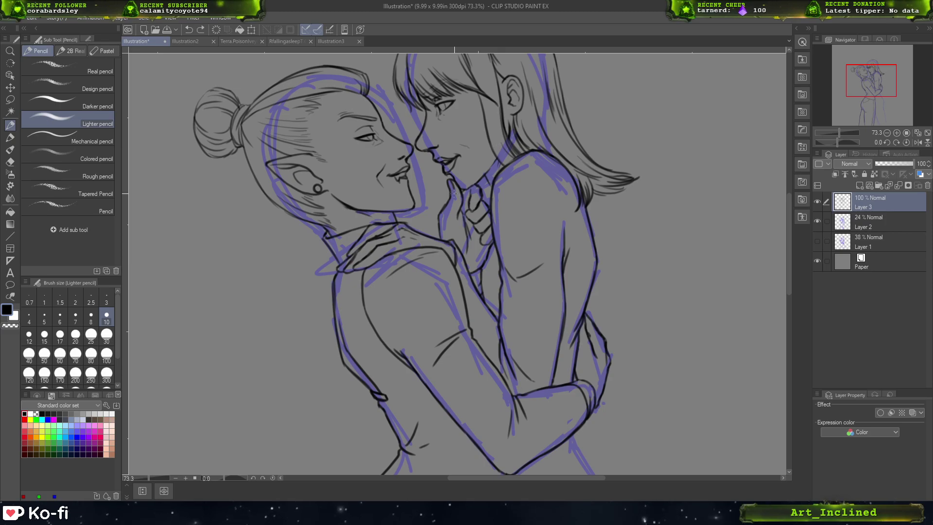
pyautogui.moveTo(451, 192); pyautogui.dragTo(453, 191)
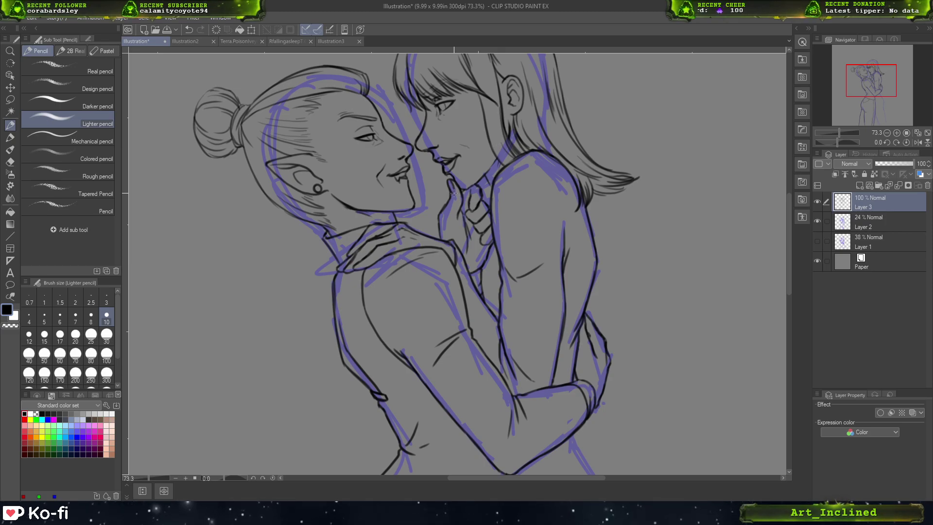
pyautogui.hotkey('ctrl', 'z')
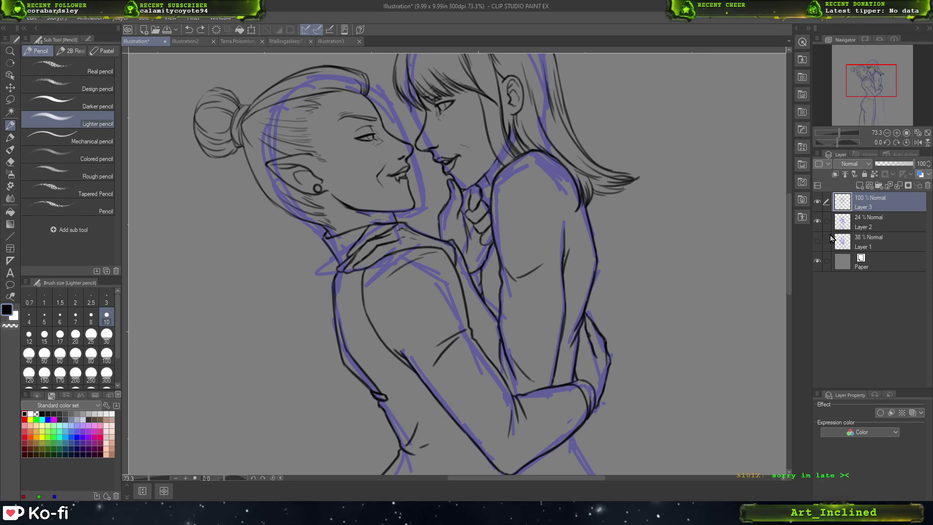
# - Refine the fingertip lines of the hand resting on the shorter figure's shoulder
pyautogui.click(896, 133)
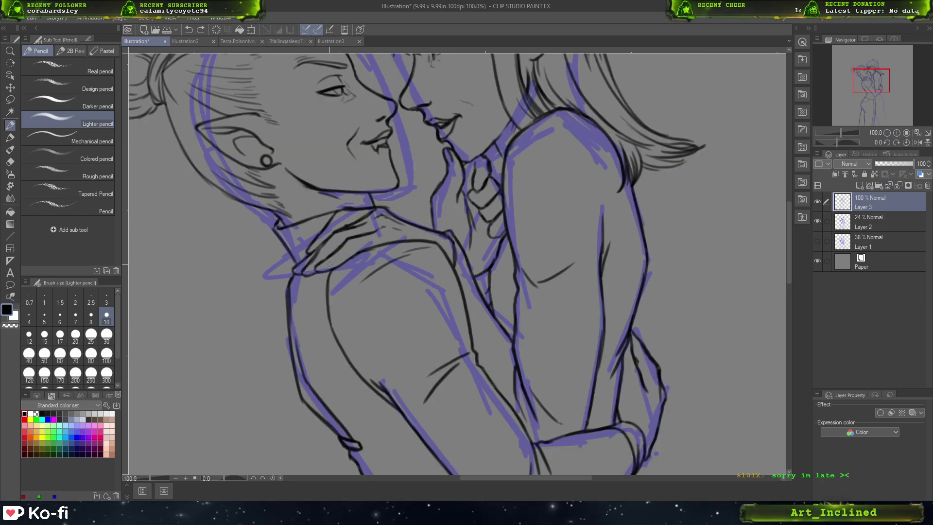
pyautogui.moveTo(317, 267)
pyautogui.mouseDown()
pyautogui.moveTo(327, 264)
pyautogui.moveTo(307, 264)
pyautogui.mouseUp()
pyautogui.hotkey('ctrl', 'z')
pyautogui.hotkey('ctrl', 'z')
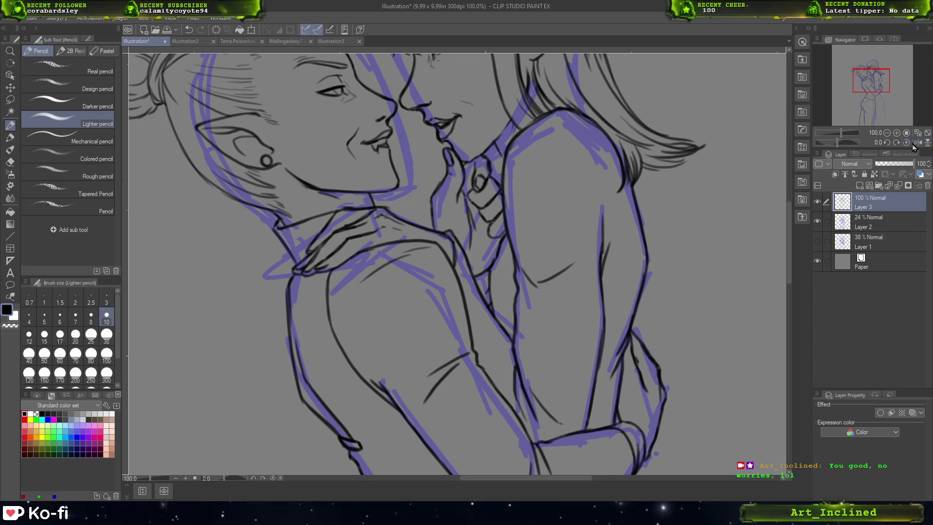
# - Draw the short forearm line running from the wrist of the chin-holding hand down between the two figures
pyautogui.click(888, 134)
pyautogui.click(917, 133)
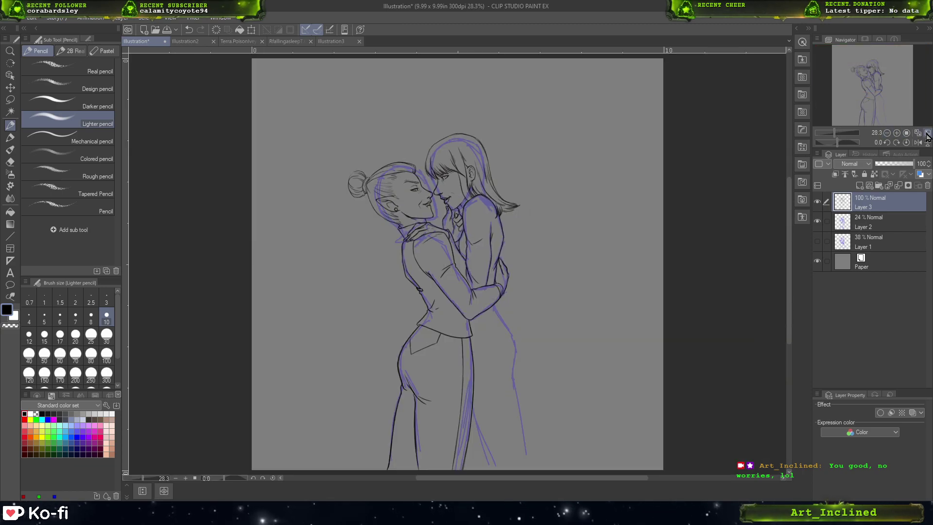
pyautogui.click(897, 133)
pyautogui.moveTo(879, 91); pyautogui.dragTo(891, 97)
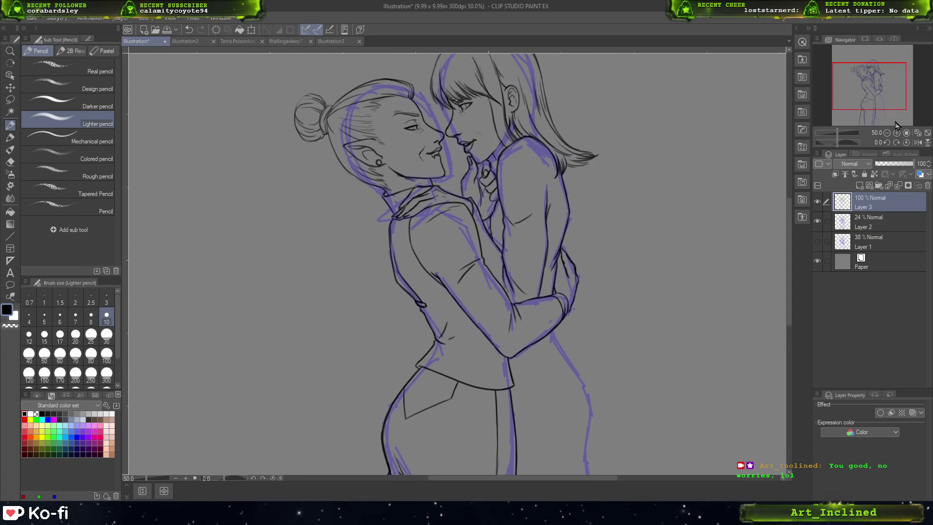
pyautogui.click(897, 133)
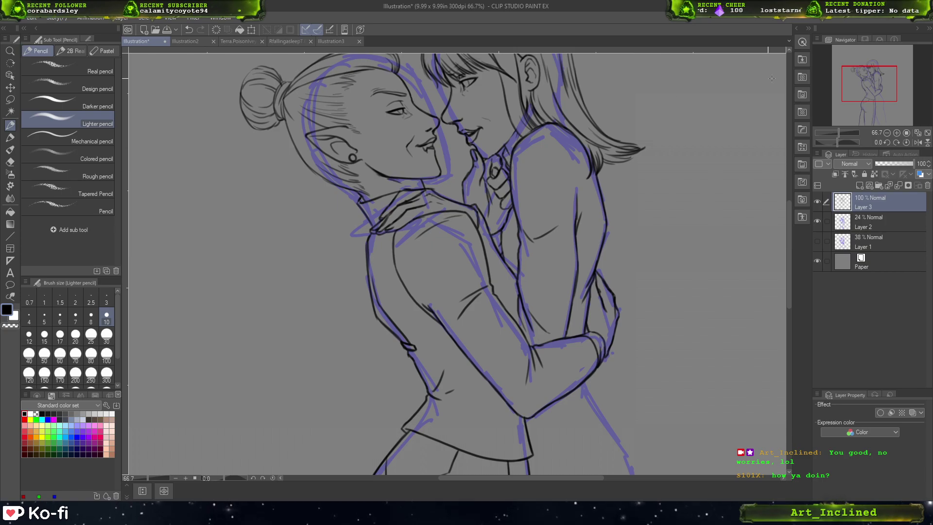
pyautogui.click(896, 132)
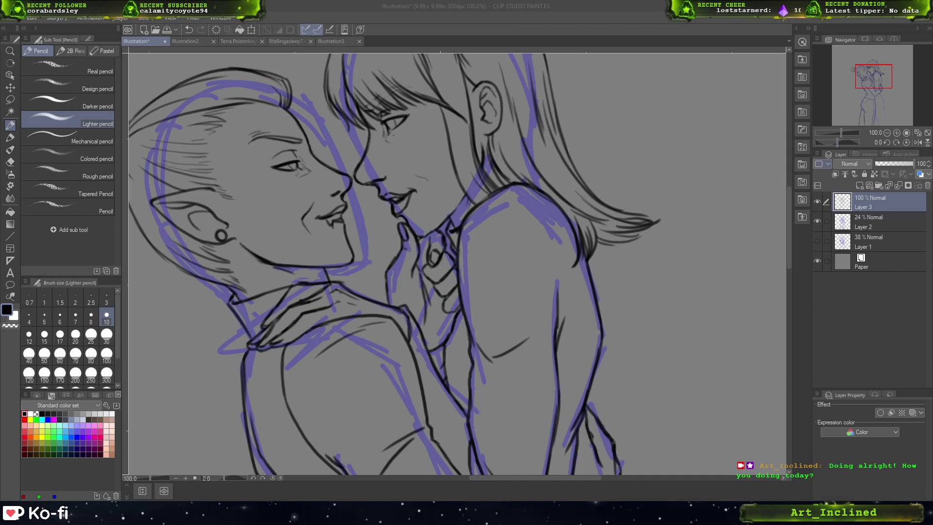
pyautogui.moveTo(447, 366); pyautogui.dragTo(462, 314)
pyautogui.hotkey('ctrl', 'z')
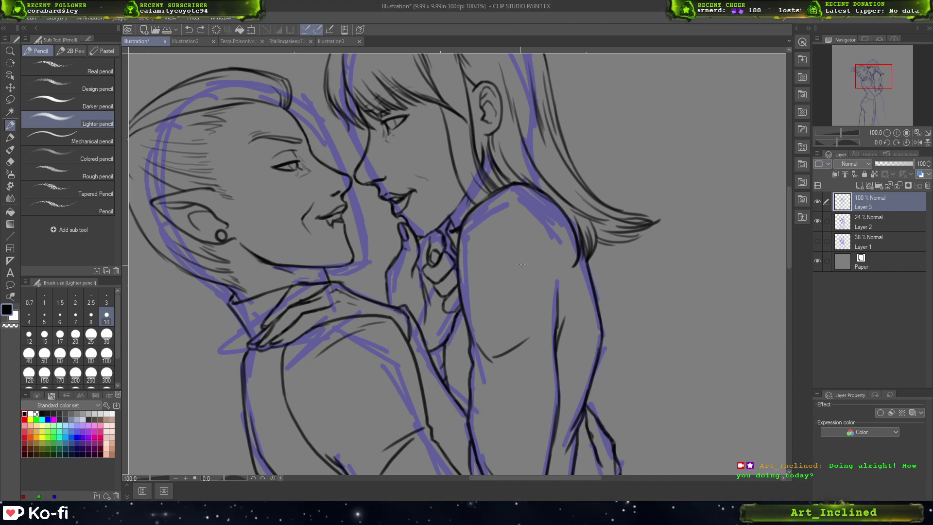
pyautogui.moveTo(451, 331); pyautogui.dragTo(439, 378)
pyautogui.hotkey('ctrl', 'z')
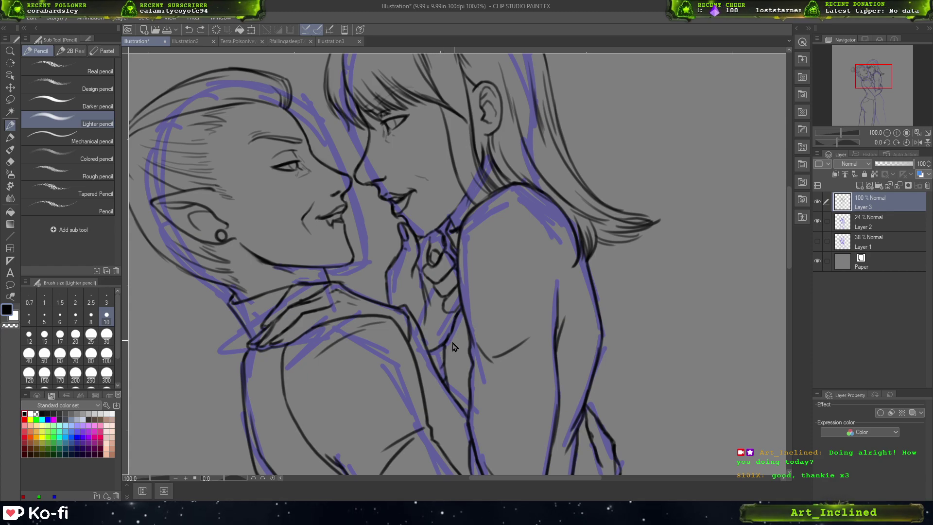
pyautogui.moveTo(451, 330); pyautogui.dragTo(439, 380)
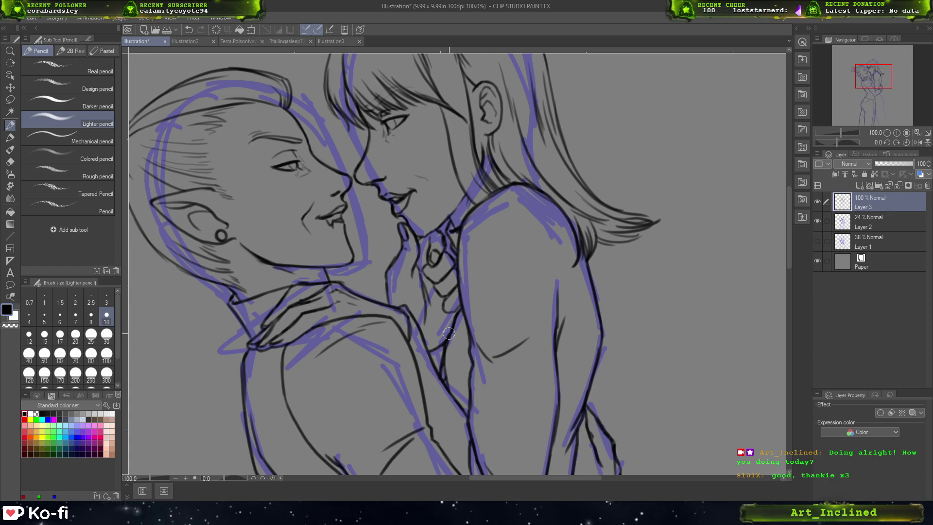
pyautogui.moveTo(450, 334); pyautogui.dragTo(449, 372)
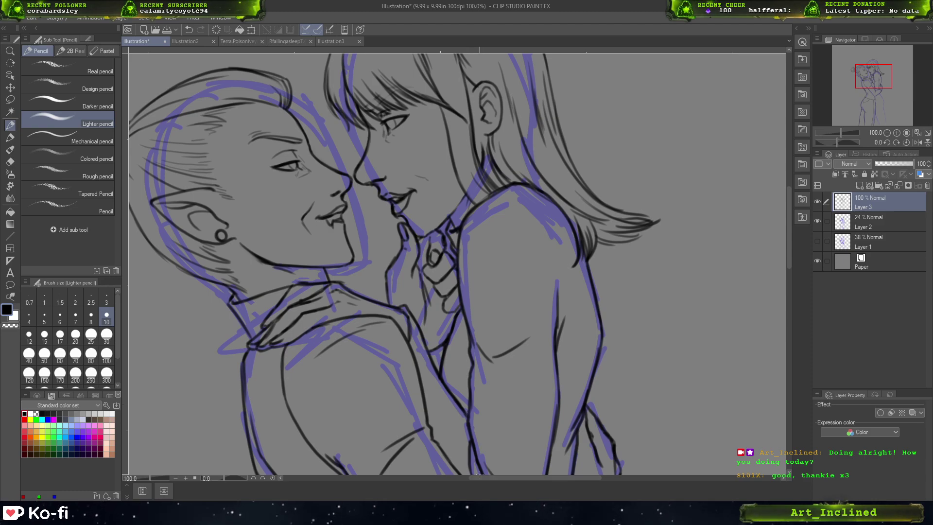
pyautogui.scroll(-5, 486, 202)
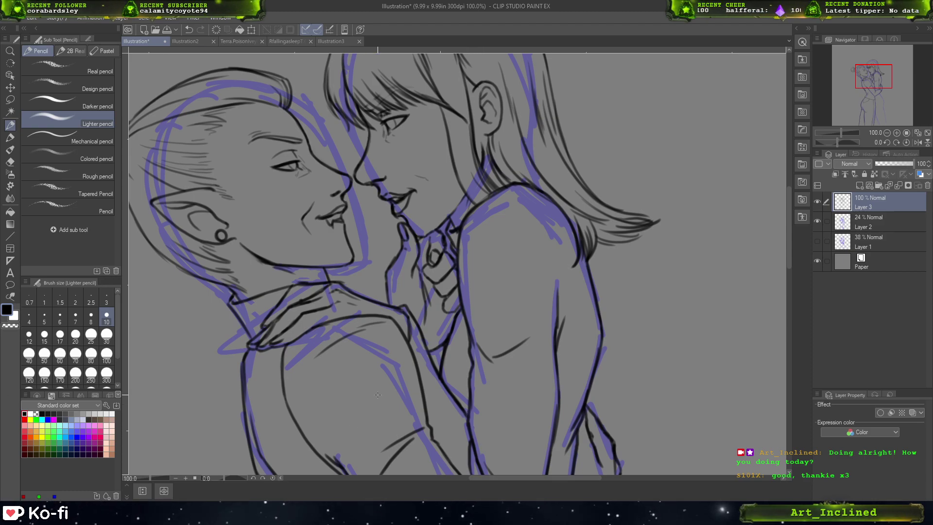
pyautogui.scroll(5, 488, 198)
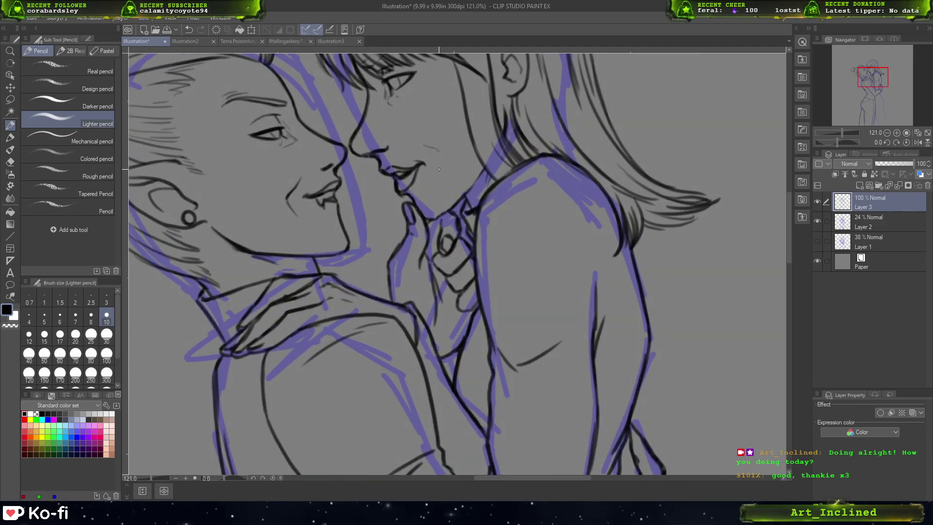
pyautogui.press('e')
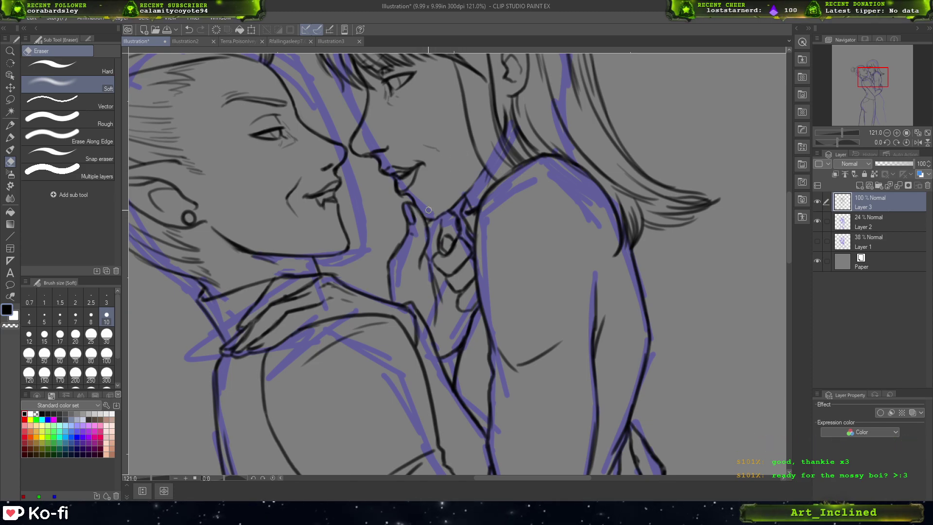
pyautogui.click(10, 137)
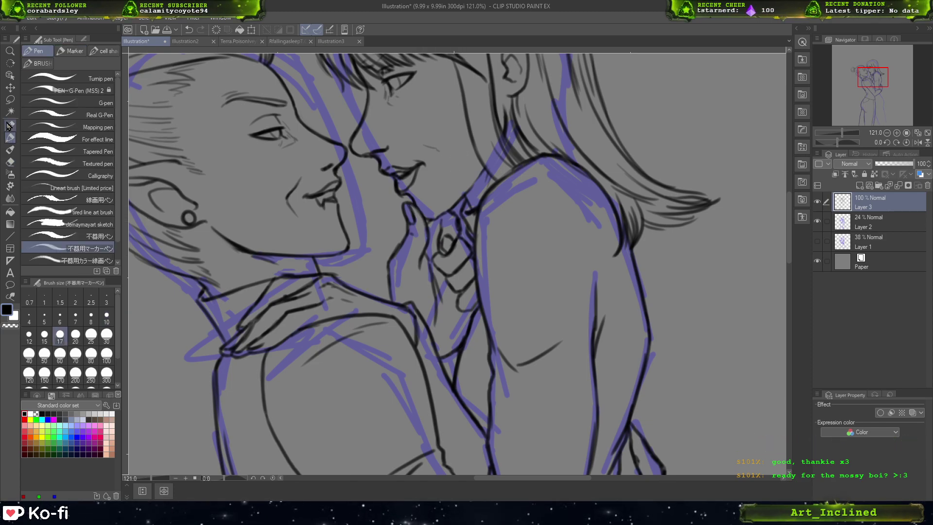
pyautogui.click(9, 162)
pyautogui.click(107, 336)
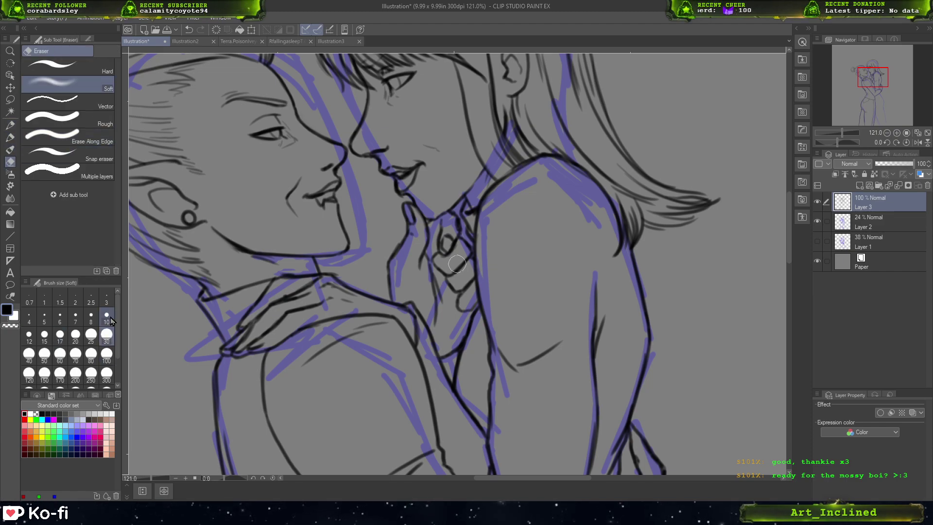
pyautogui.click(106, 317)
pyautogui.click(10, 126)
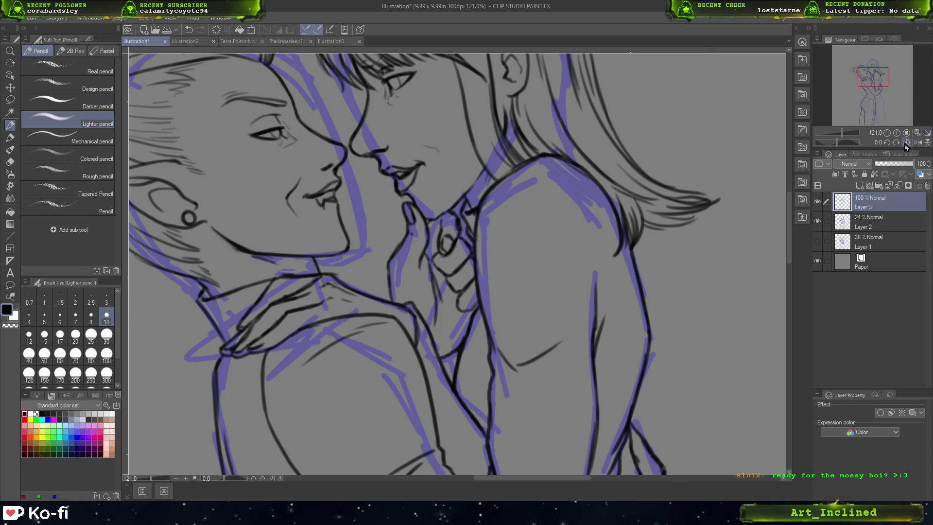
# - Save the illustration under the file name OdaliaXCora
pyautogui.click(928, 133)
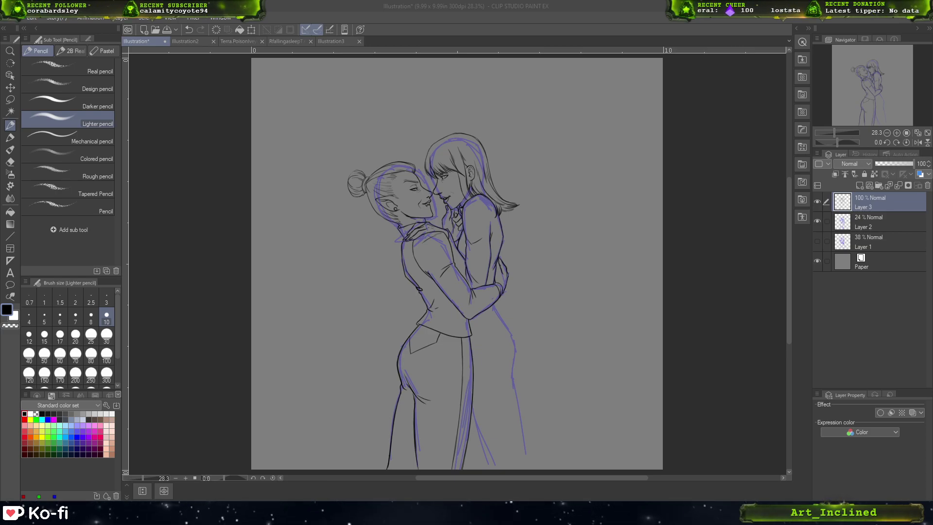
pyautogui.press('Return')
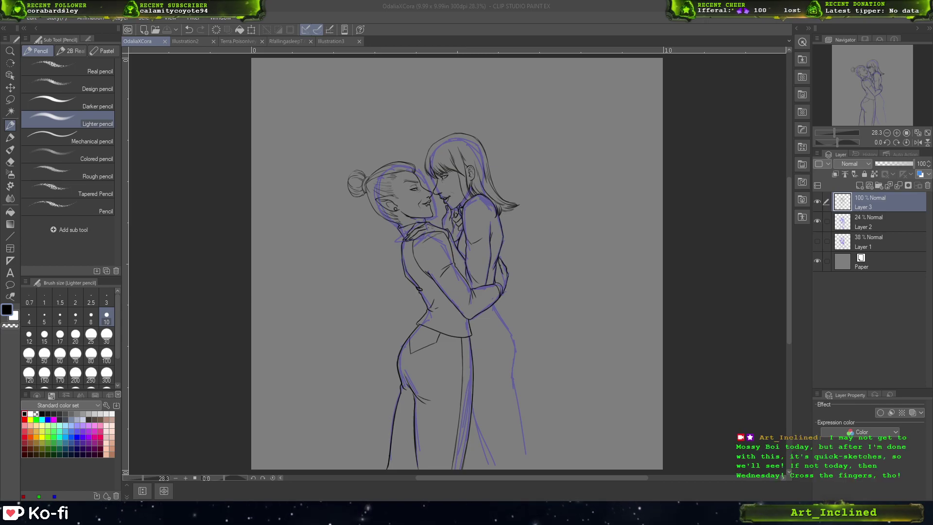
# - Draw the curved hem of the taller figure's top at the waist, just beneath the embracing forearm
pyautogui.moveTo(525, 324); pyautogui.dragTo(552, 355)
pyautogui.hotkey('ctrl', 'z')
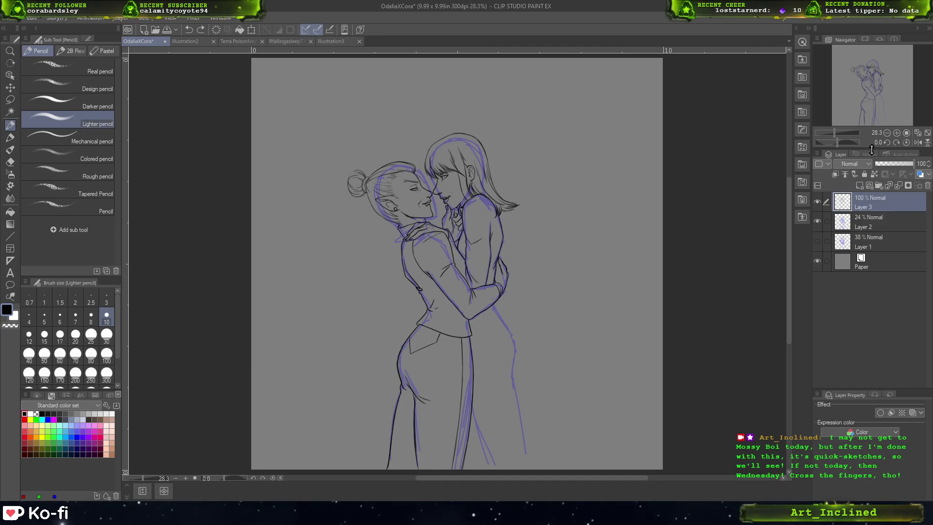
pyautogui.click(897, 133)
pyautogui.moveTo(872, 90); pyautogui.dragTo(884, 105)
pyautogui.click(896, 133)
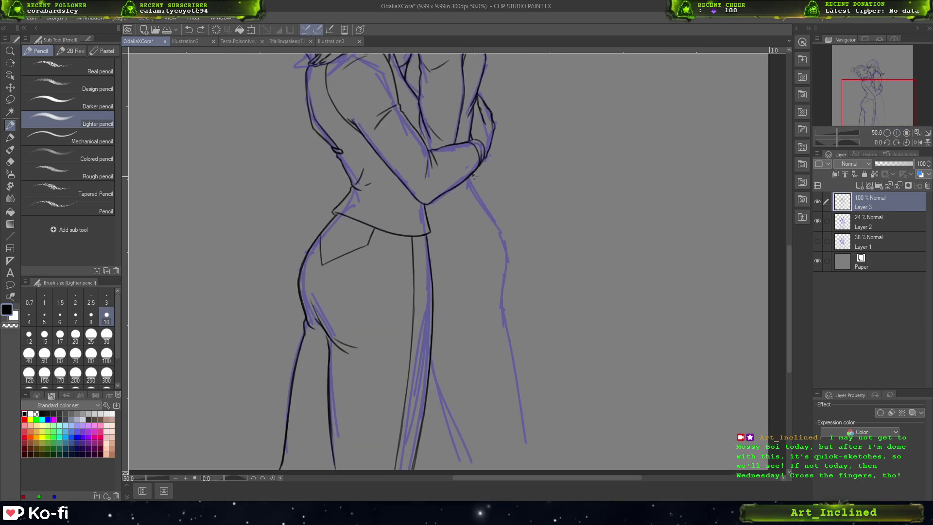
pyautogui.moveTo(474, 173)
pyautogui.mouseDown()
pyautogui.moveTo(462, 197)
pyautogui.moveTo(474, 188)
pyautogui.moveTo(426, 191)
pyautogui.moveTo(434, 209)
pyautogui.moveTo(455, 198)
pyautogui.moveTo(428, 210)
pyautogui.moveTo(459, 196)
pyautogui.moveTo(425, 211)
pyautogui.moveTo(478, 190)
pyautogui.moveTo(425, 211)
pyautogui.moveTo(446, 204)
pyautogui.mouseUp()
pyautogui.hotkey('ctrl', 'z')
pyautogui.hotkey('ctrl', 'z')
pyautogui.hotkey('ctrl', 'z')
pyautogui.hotkey('ctrl', 'z')
pyautogui.hotkey('ctrl', 'z')
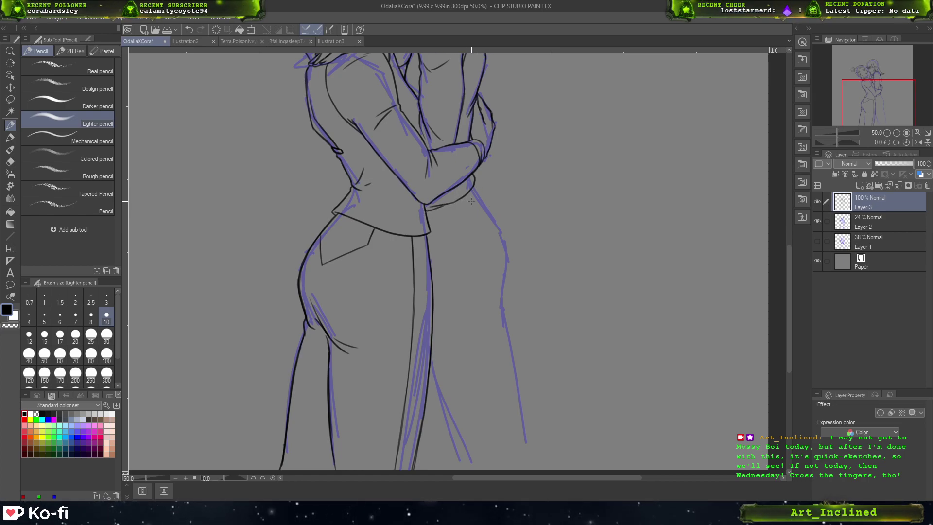
# - Draw the taller figure's outer contour from the waist over the hip and buttock to the upper thigh
pyautogui.scroll(-2, 583, 184)
pyautogui.scroll(2, 578, 102)
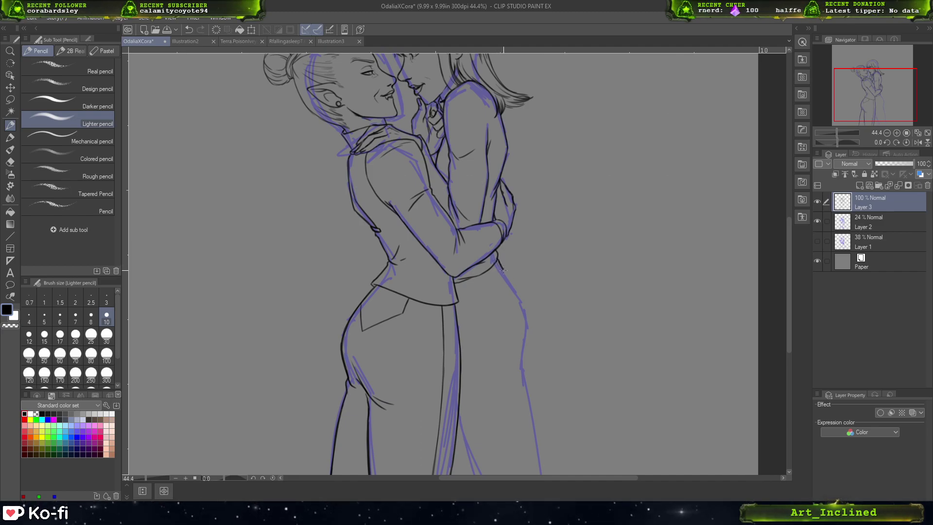
pyautogui.moveTo(501, 270)
pyautogui.mouseDown()
pyautogui.moveTo(529, 322)
pyautogui.moveTo(527, 375)
pyautogui.moveTo(548, 314)
pyautogui.moveTo(521, 383)
pyautogui.moveTo(526, 361)
pyautogui.moveTo(522, 371)
pyautogui.moveTo(541, 458)
pyautogui.mouseUp()
pyautogui.hotkey('ctrl', 'z')
pyautogui.hotkey('ctrl', 'z')
pyautogui.hotkey('ctrl', 'z')
pyautogui.scroll(-3, 578, 401)
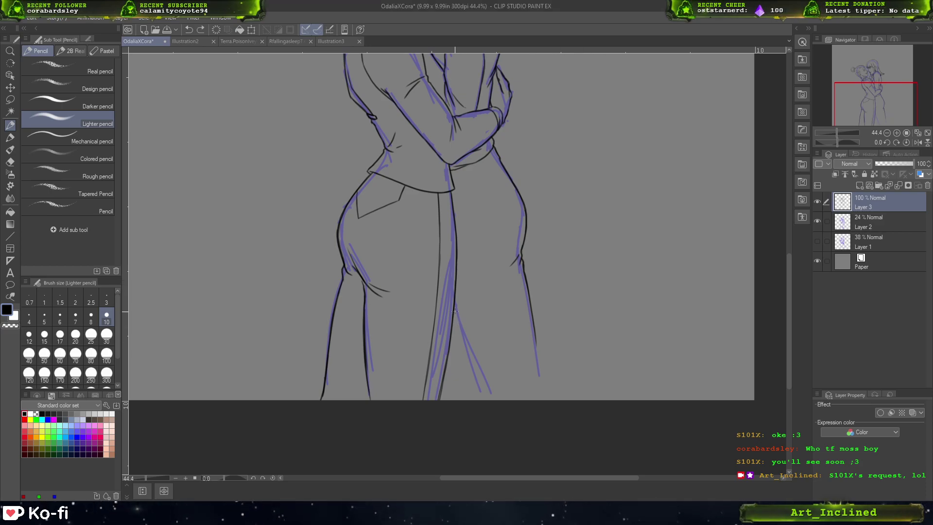
# - Draw the front line of the taller figure's leg from behind the shorter figure's thigh down to the canvas edge
pyautogui.moveTo(455, 303); pyautogui.dragTo(462, 338)
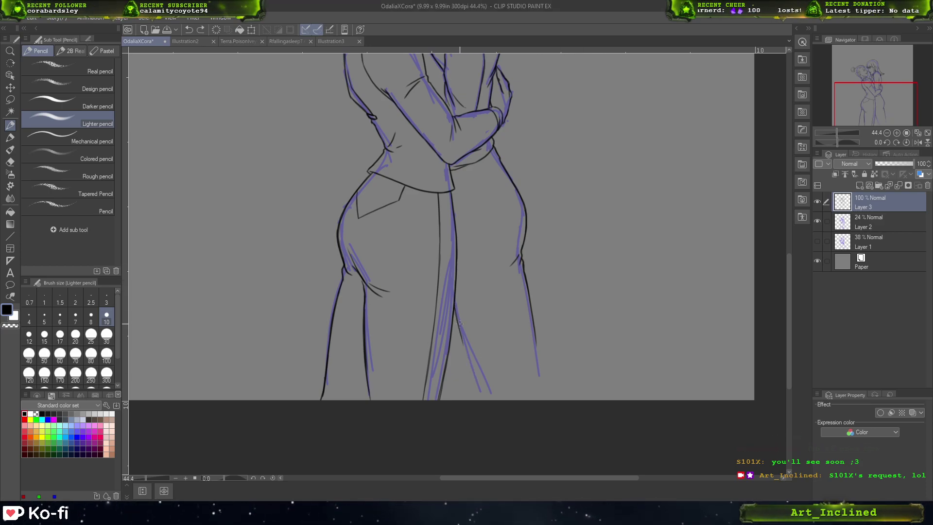
pyautogui.moveTo(454, 307); pyautogui.dragTo(476, 375)
pyautogui.moveTo(461, 339); pyautogui.dragTo(488, 400)
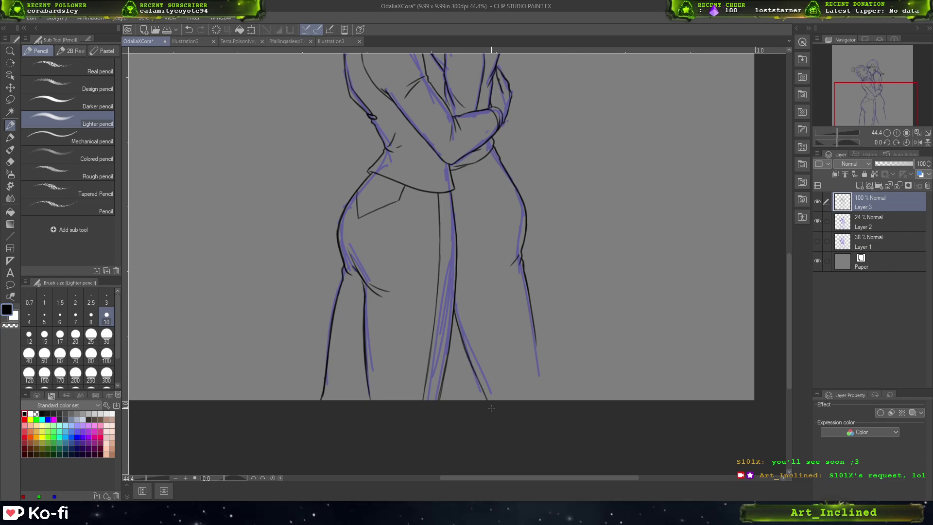
pyautogui.hotkey('ctrl', 'z')
pyautogui.hotkey('ctrl', 'z')
pyautogui.moveTo(459, 331); pyautogui.dragTo(476, 376)
pyautogui.moveTo(461, 333); pyautogui.dragTo(482, 401)
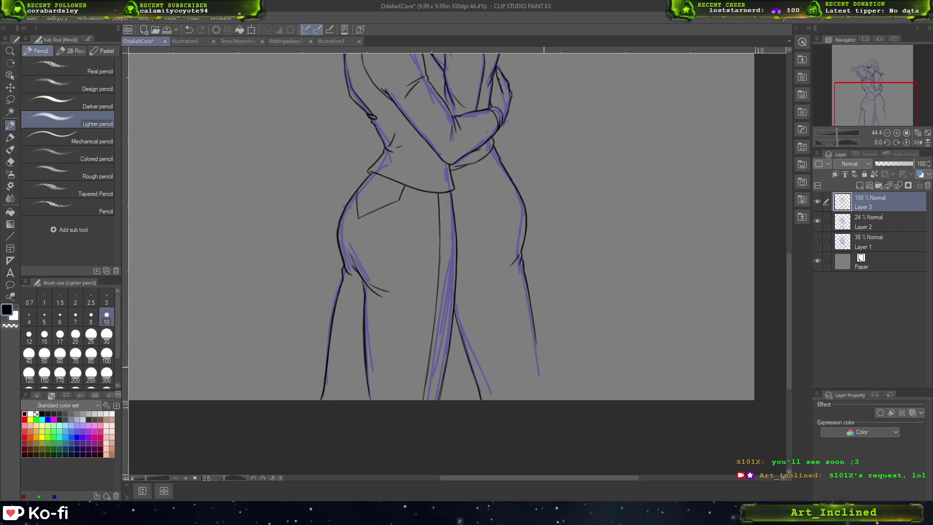
# - Extend the back line of the taller figure's thigh down to the bottom edge of the canvas
pyautogui.moveTo(535, 334); pyautogui.dragTo(547, 395)
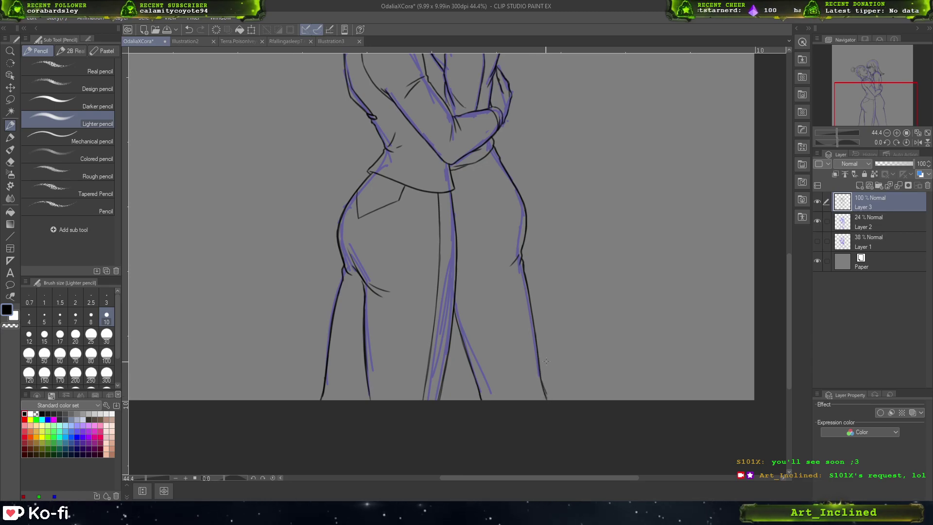
pyautogui.hotkey('ctrl', 'z')
pyautogui.hotkey('ctrl', 'z')
pyautogui.hotkey('ctrl', 'z')
pyautogui.click(877, 100)
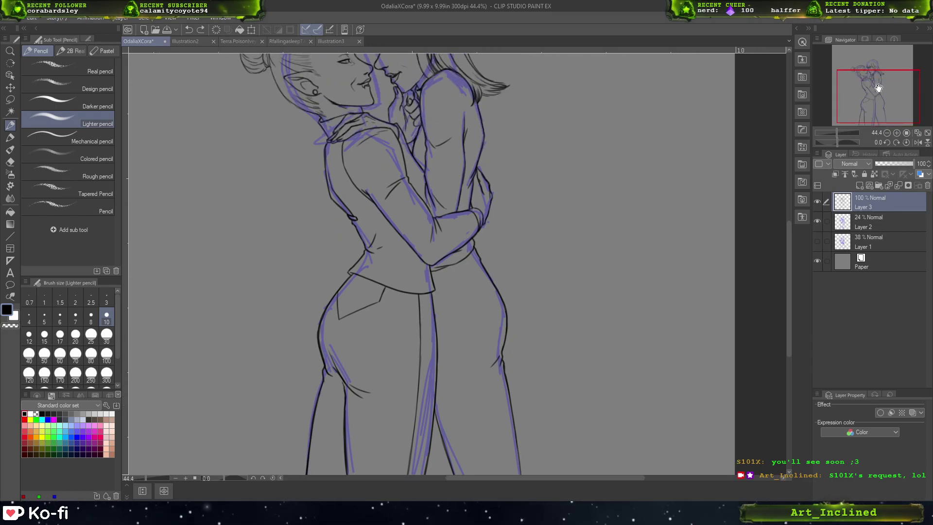
# - Set up the Marker pen in blue at size 17 on Layer 2 and undo a test scribble
pyautogui.moveTo(877, 115); pyautogui.dragTo(885, 93)
pyautogui.click(887, 133)
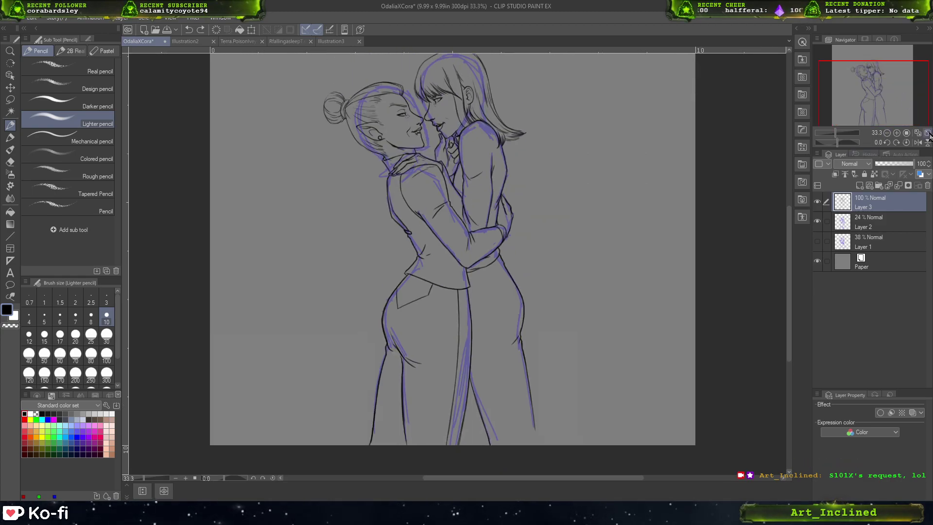
pyautogui.click(927, 134)
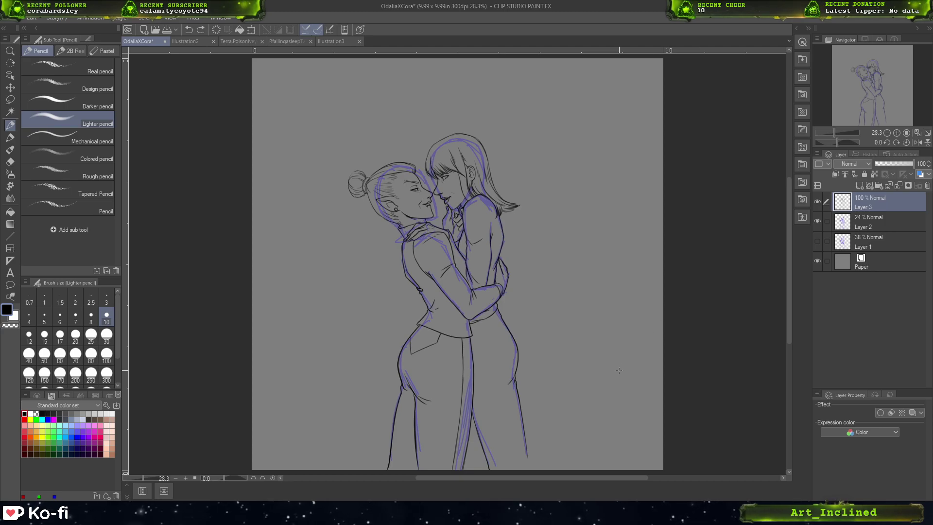
pyautogui.click(886, 220)
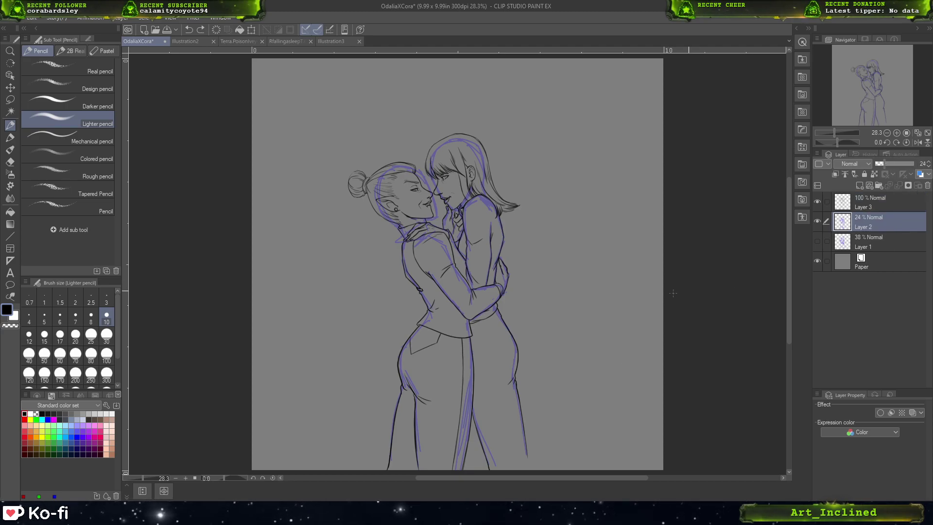
pyautogui.click(10, 138)
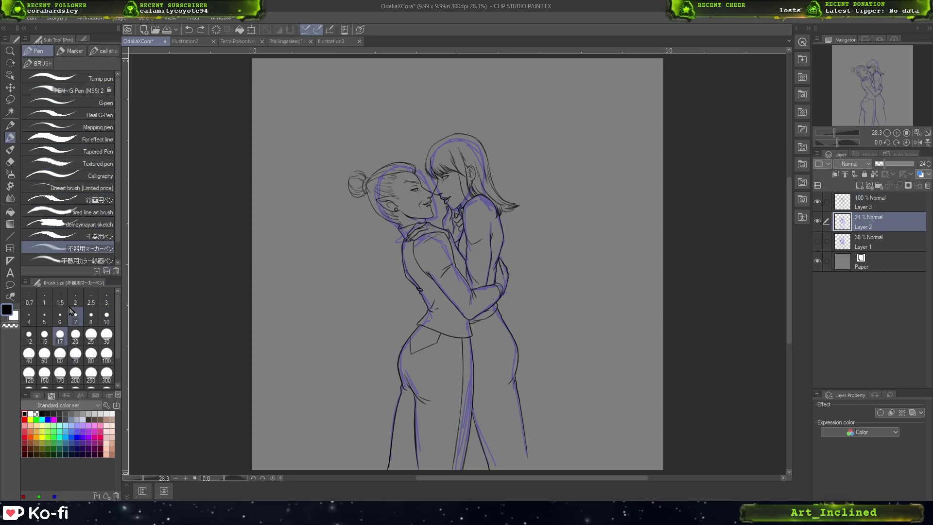
pyautogui.click(68, 51)
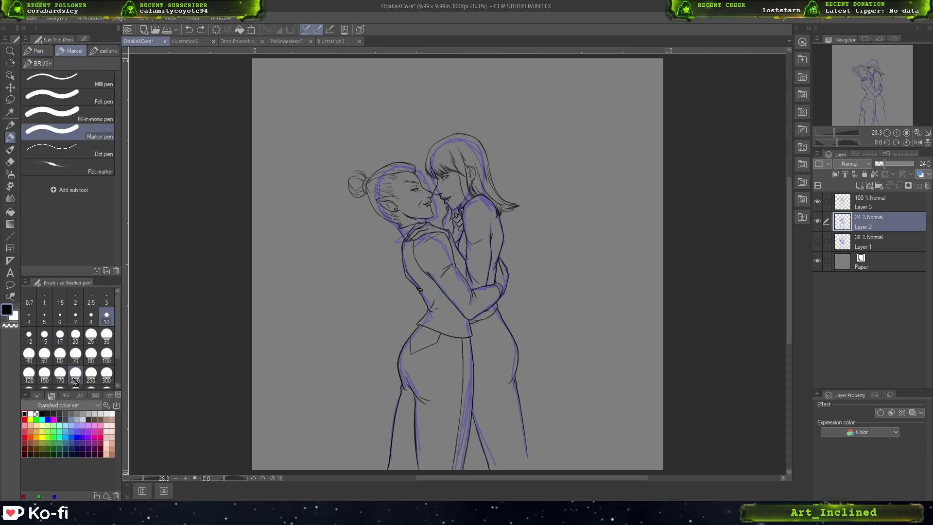
pyautogui.click(47, 419)
pyautogui.click(60, 335)
pyautogui.moveTo(367, 311); pyautogui.dragTo(335, 366)
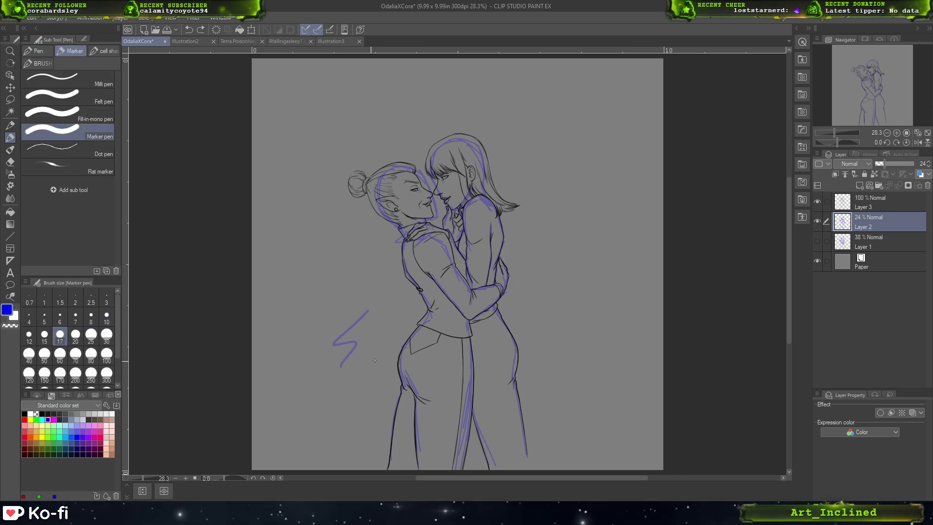
pyautogui.hotkey('ctrl', 'z')
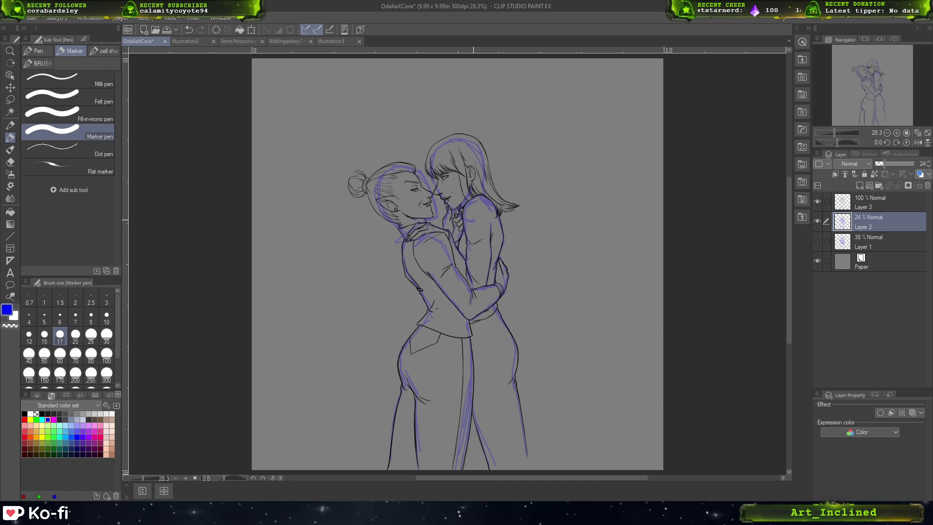
# - Sketch blue construction guides through the taller figure's shoulder, torso centre line, waist, hips and both legs
pyautogui.moveTo(468, 219)
pyautogui.mouseDown()
pyautogui.moveTo(475, 210)
pyautogui.moveTo(480, 327)
pyautogui.moveTo(467, 308)
pyautogui.moveTo(518, 295)
pyautogui.moveTo(498, 388)
pyautogui.mouseUp()
pyautogui.moveTo(483, 315)
pyautogui.mouseDown()
pyautogui.moveTo(499, 395)
pyautogui.moveTo(496, 375)
pyautogui.mouseUp()
pyautogui.moveTo(469, 374)
pyautogui.mouseDown()
pyautogui.moveTo(503, 373)
pyautogui.moveTo(510, 460)
pyautogui.mouseUp()
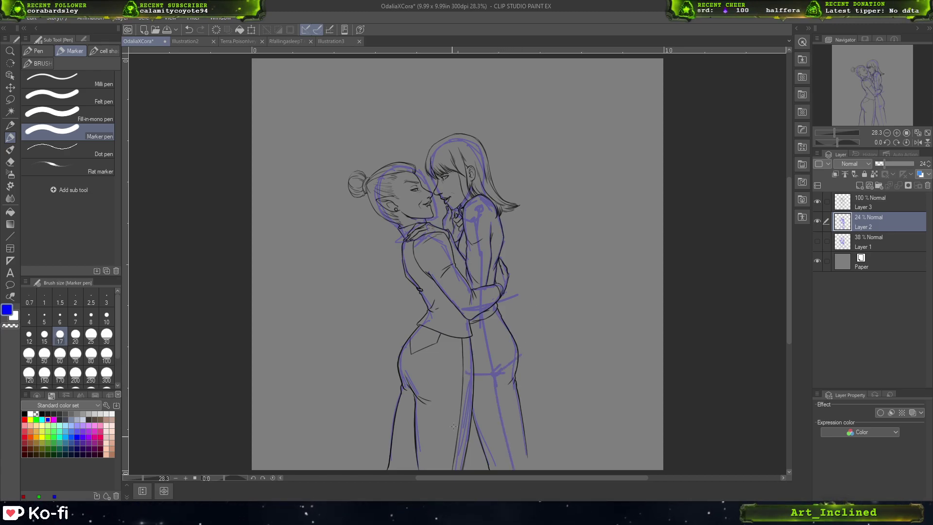
pyautogui.moveTo(471, 367); pyautogui.dragTo(461, 446)
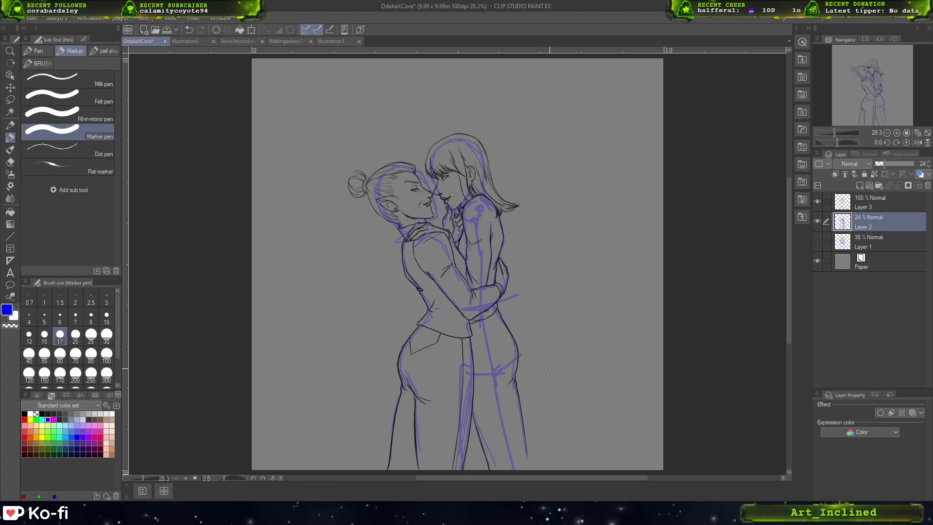
# - Sketch blue torso, waist and hip guides inside the shorter figure and rework the taller figure's waist and hip guides
pyautogui.moveTo(437, 312); pyautogui.dragTo(463, 316)
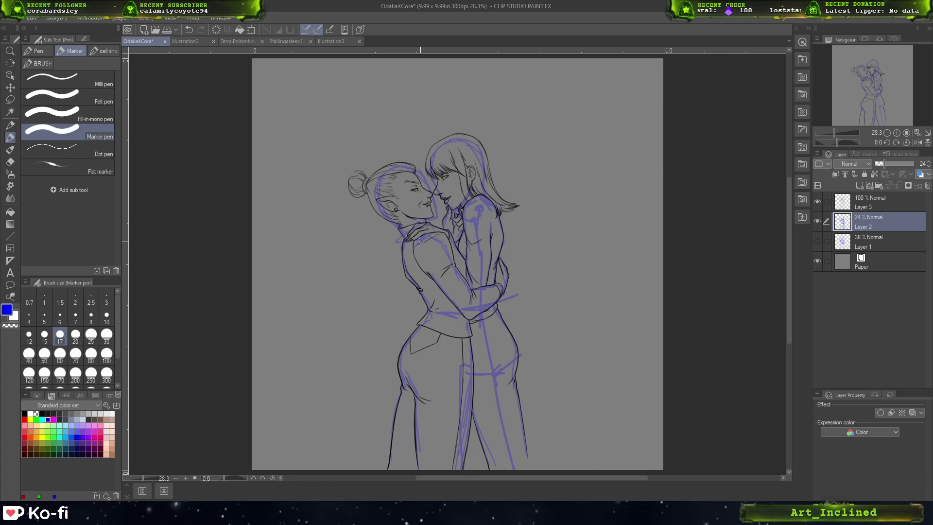
pyautogui.moveTo(419, 248); pyautogui.dragTo(444, 313)
pyautogui.moveTo(422, 267)
pyautogui.mouseDown()
pyautogui.moveTo(445, 315)
pyautogui.moveTo(422, 371)
pyautogui.moveTo(450, 387)
pyautogui.mouseUp()
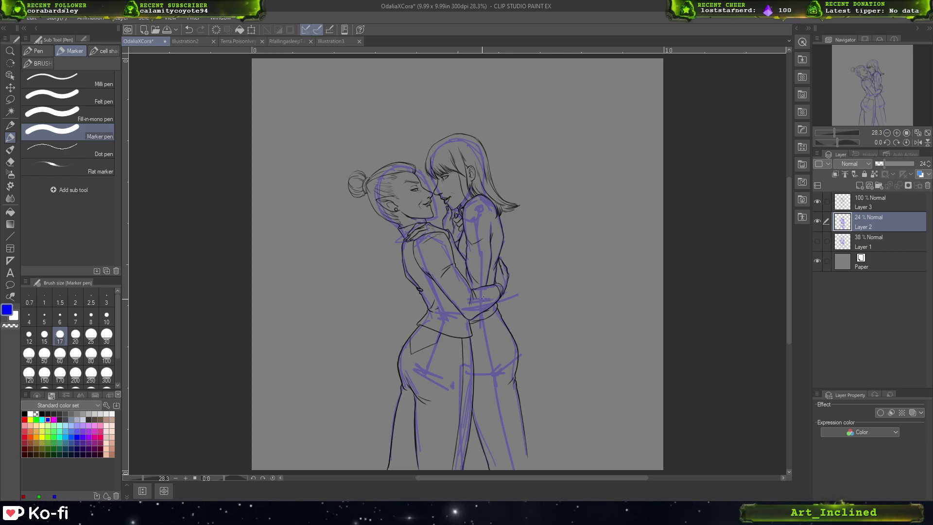
pyautogui.moveTo(484, 315); pyautogui.dragTo(498, 366)
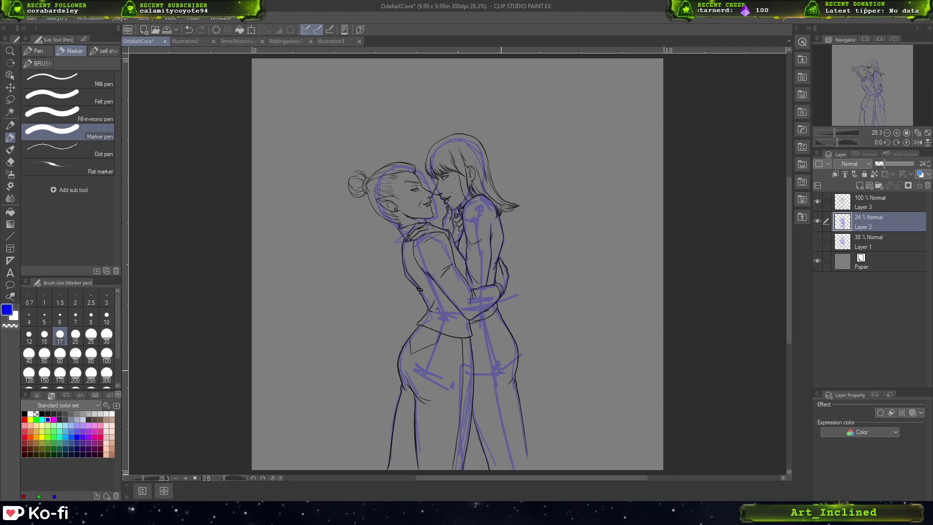
pyautogui.hotkey('ctrl', 'z')
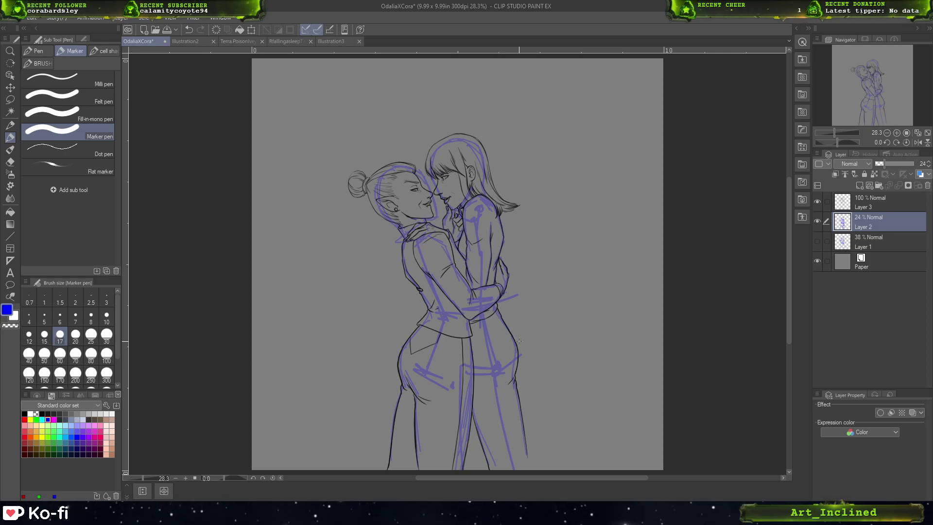
# - Return to the black Lighter pencil on Layer 3 and extend the taller figure's back leg line to the canvas edge
pyautogui.click(10, 124)
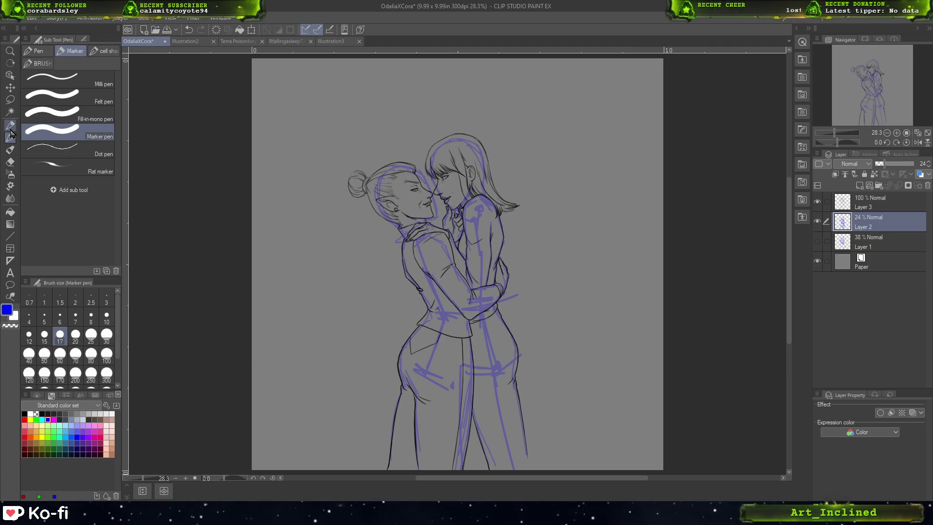
pyautogui.click(24, 414)
pyautogui.click(893, 199)
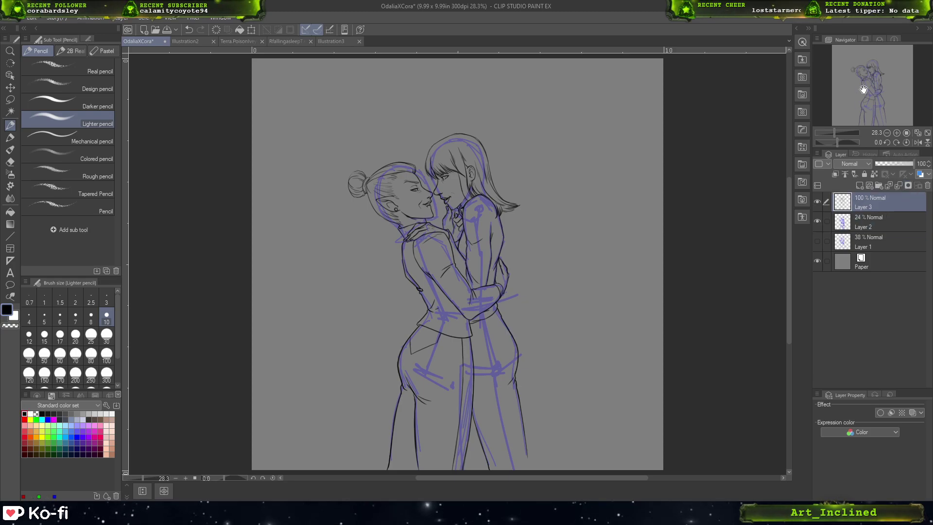
pyautogui.moveTo(864, 89); pyautogui.dragTo(887, 97)
pyautogui.click(898, 133)
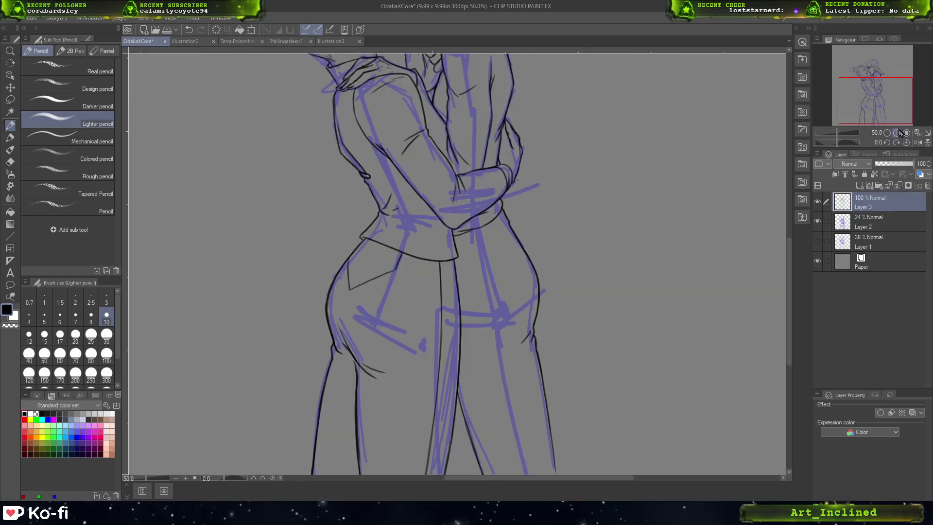
pyautogui.scroll(-5, 691, 270)
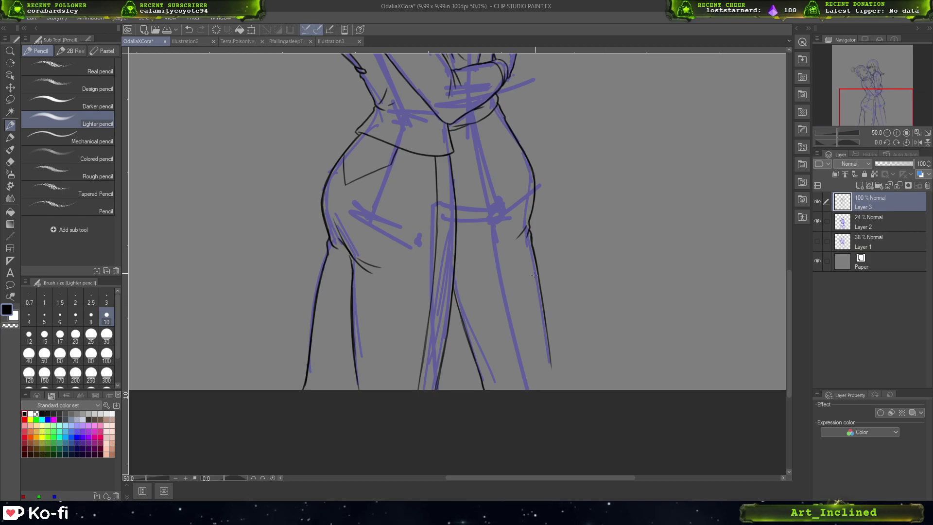
pyautogui.moveTo(548, 336); pyautogui.dragTo(552, 389)
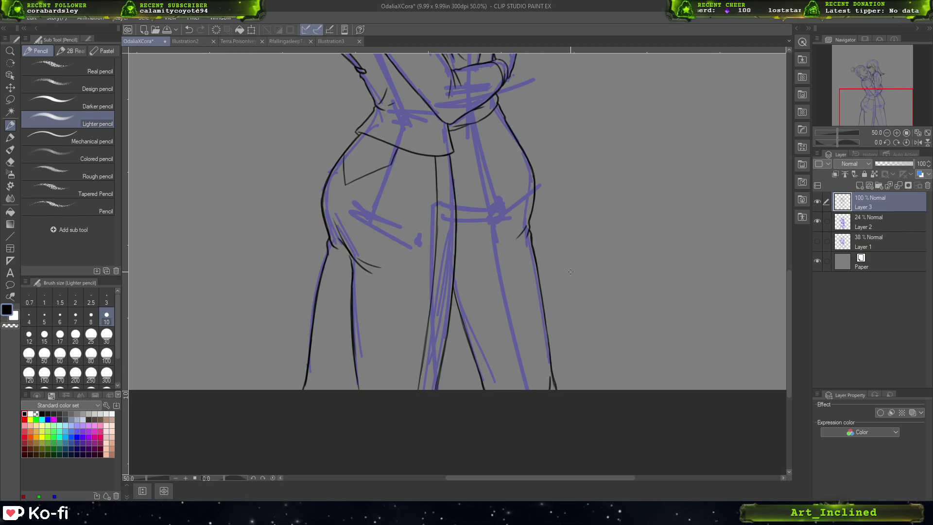
# - Draw short black waistband strokes on the taller figure's trousers, just below the hem of the top
pyautogui.click(887, 133)
pyautogui.moveTo(886, 113); pyautogui.dragTo(886, 98)
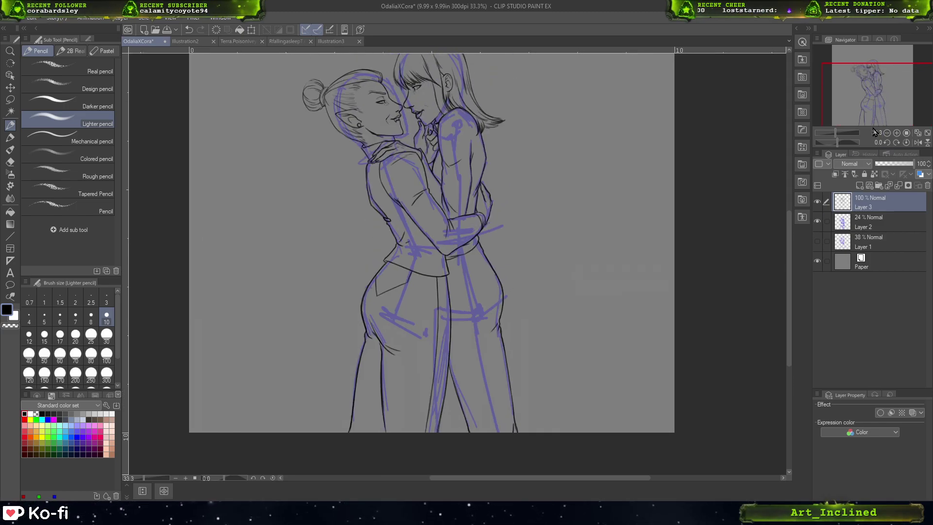
pyautogui.click(897, 132)
pyautogui.moveTo(887, 105); pyautogui.dragTo(874, 104)
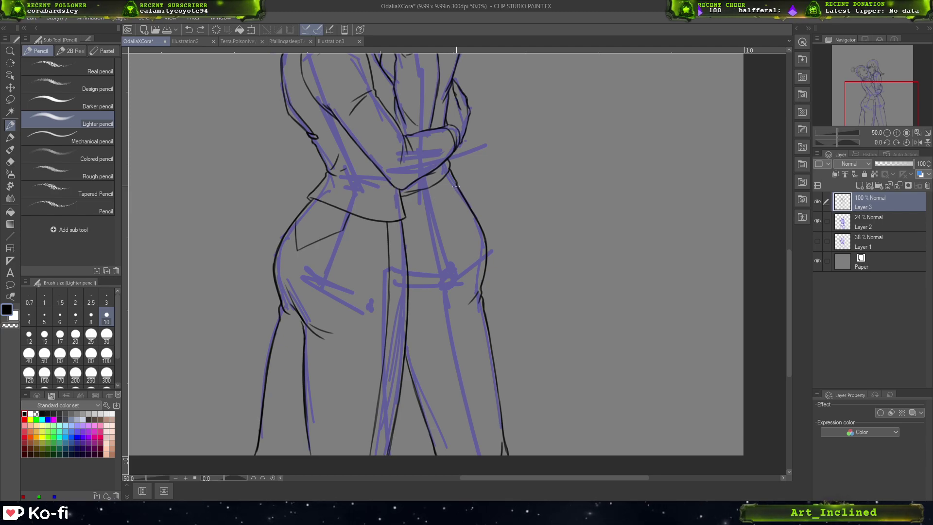
pyautogui.moveTo(456, 185); pyautogui.dragTo(445, 195)
pyautogui.hotkey('ctrl', 'z')
pyautogui.hotkey('ctrl', 'z')
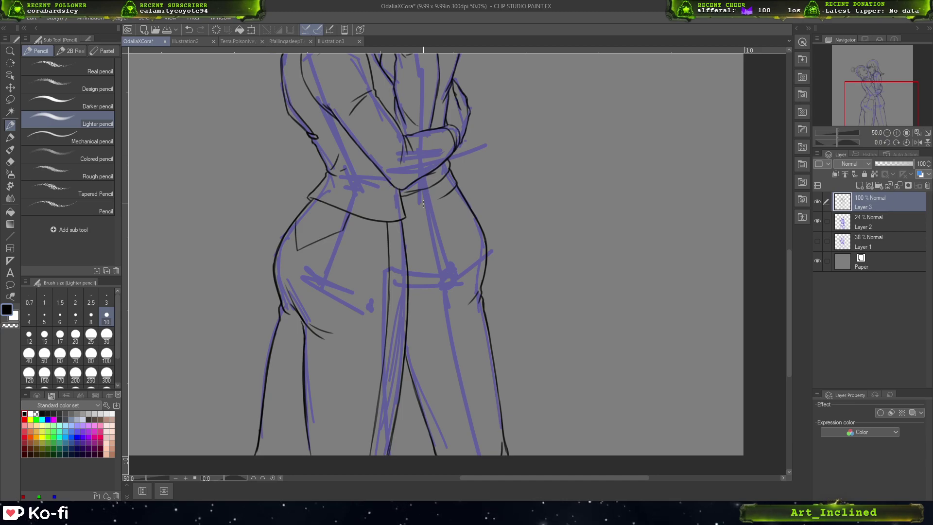
pyautogui.moveTo(418, 192); pyautogui.dragTo(423, 209)
pyautogui.hotkey('ctrl', 'z')
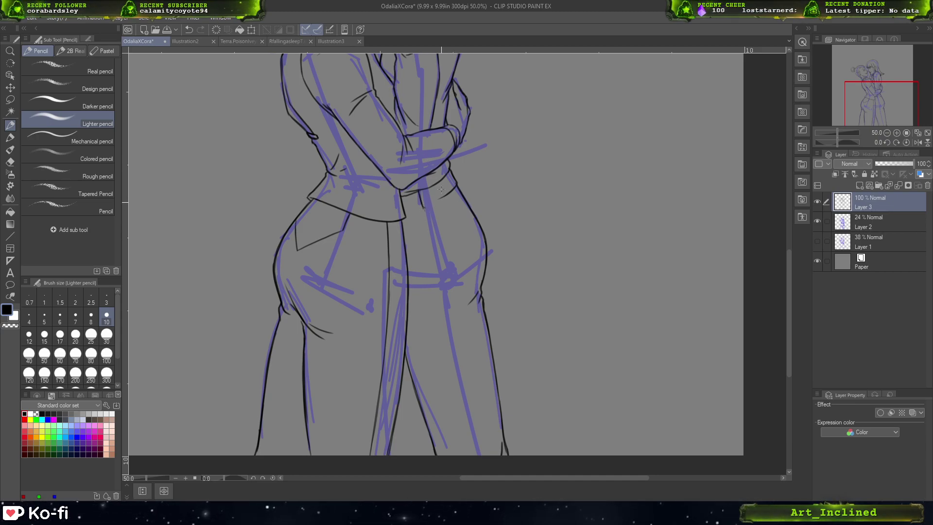
# - Draw the side seam of the taller figure's trousers from the waistband over the hip to the upper thigh
pyautogui.moveTo(425, 211); pyautogui.dragTo(445, 267)
pyautogui.hotkey('ctrl', 'z')
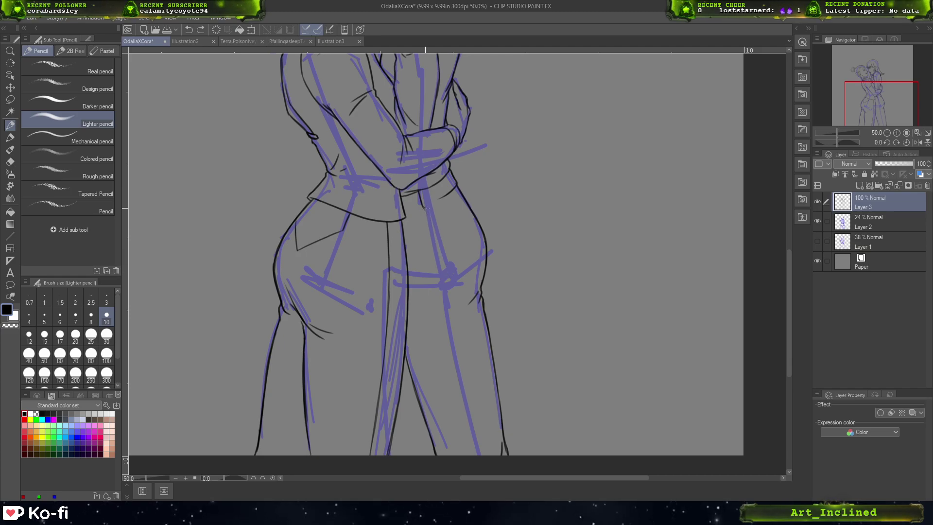
pyautogui.moveTo(425, 208); pyautogui.dragTo(455, 306)
pyautogui.hotkey('ctrl', 'z')
pyautogui.hotkey('ctrl', 'z')
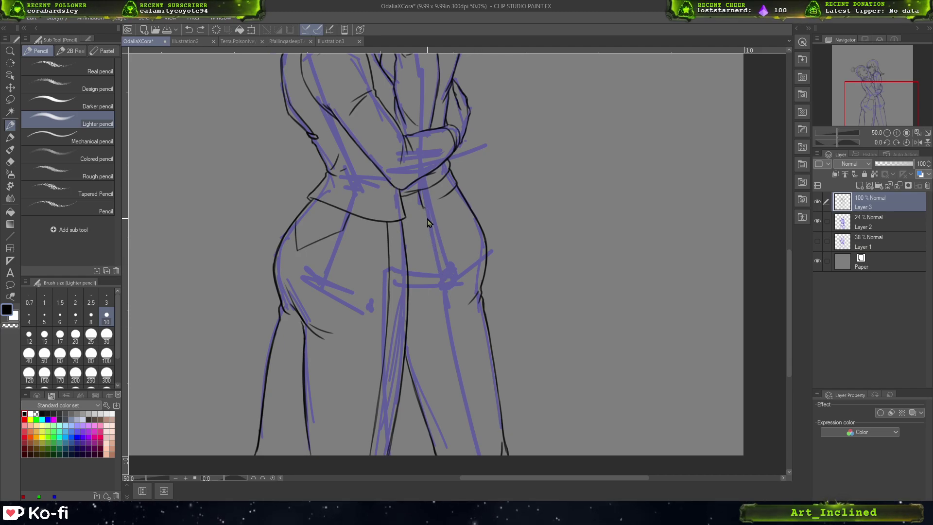
pyautogui.moveTo(425, 208)
pyautogui.mouseDown()
pyautogui.moveTo(463, 324)
pyautogui.moveTo(456, 307)
pyautogui.moveTo(474, 400)
pyautogui.mouseUp()
pyautogui.hotkey('ctrl', 'z')
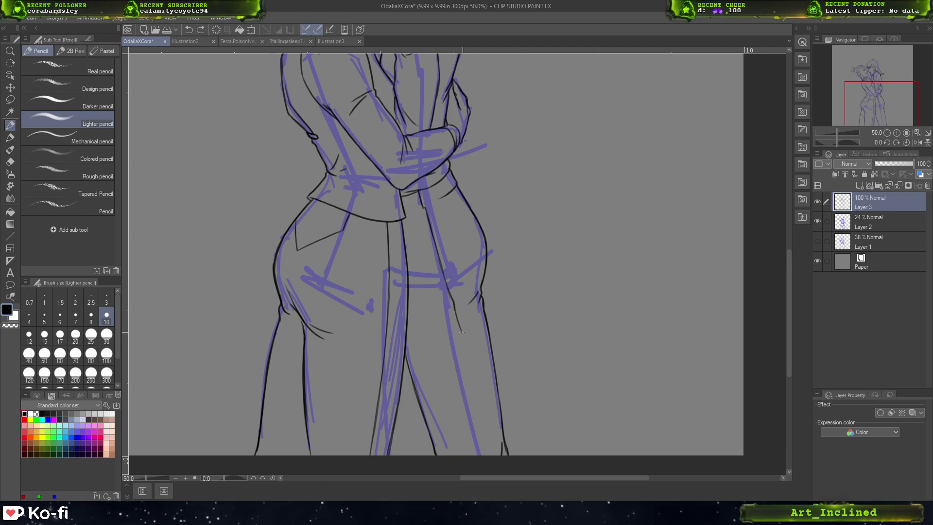
# - Extend the trouser side seam down to the canvas edge and add a short cross stroke at its waistband end
pyautogui.moveTo(463, 332); pyautogui.dragTo(496, 468)
pyautogui.hotkey('ctrl', 'z')
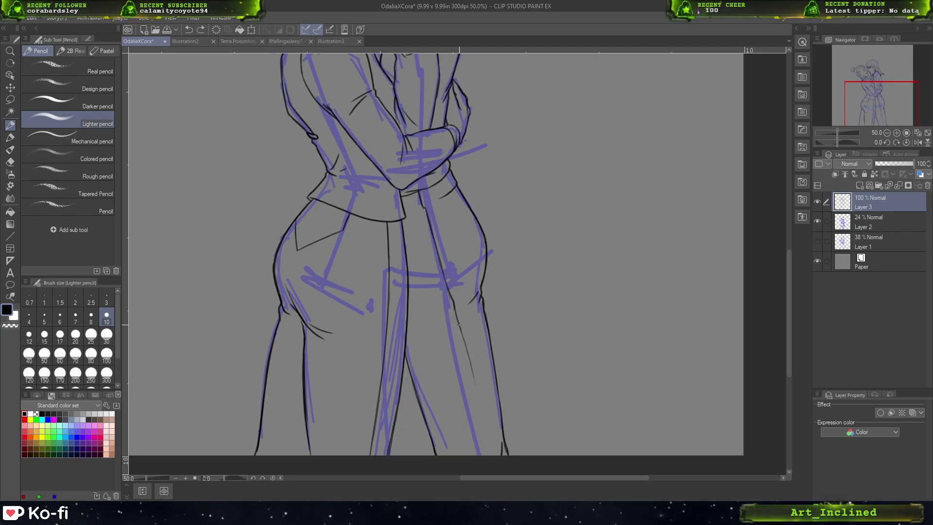
pyautogui.moveTo(463, 331); pyautogui.dragTo(495, 459)
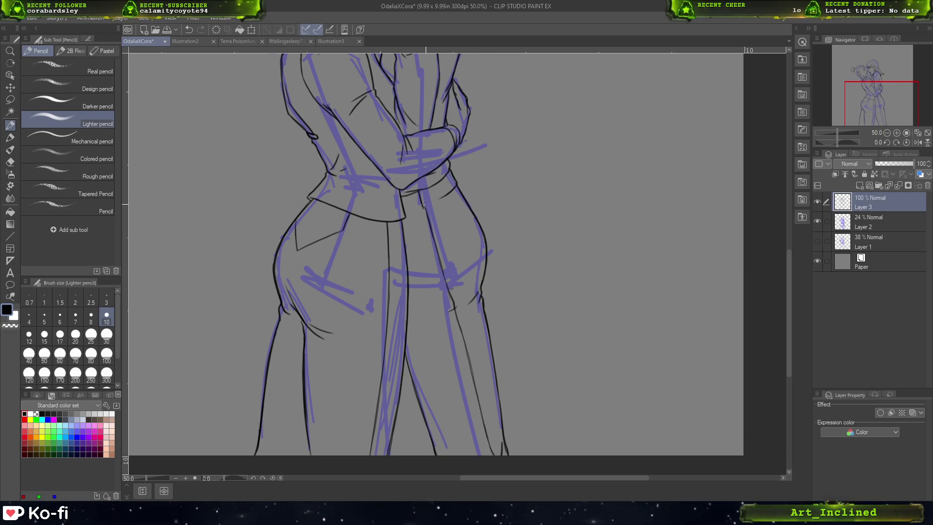
pyautogui.hotkey('ctrl', 'z')
pyautogui.moveTo(418, 208); pyautogui.dragTo(430, 205)
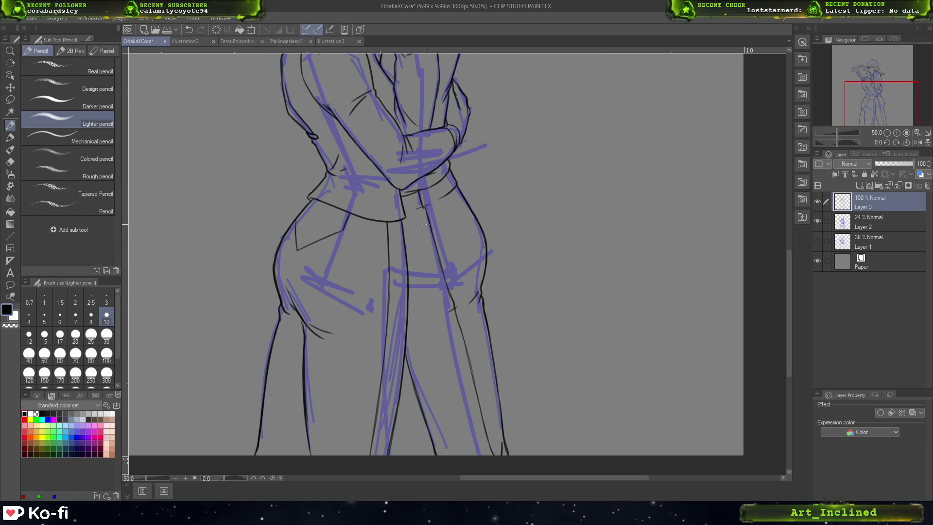
# - Draw the slanted front pocket opening with a small dot on the taller figure's trousers, ahead of the side seam
pyautogui.moveTo(402, 219)
pyautogui.mouseDown()
pyautogui.moveTo(434, 246)
pyautogui.moveTo(405, 222)
pyautogui.moveTo(436, 246)
pyautogui.mouseUp()
pyautogui.hotkey('ctrl', 'z')
pyautogui.hotkey('ctrl', 'z')
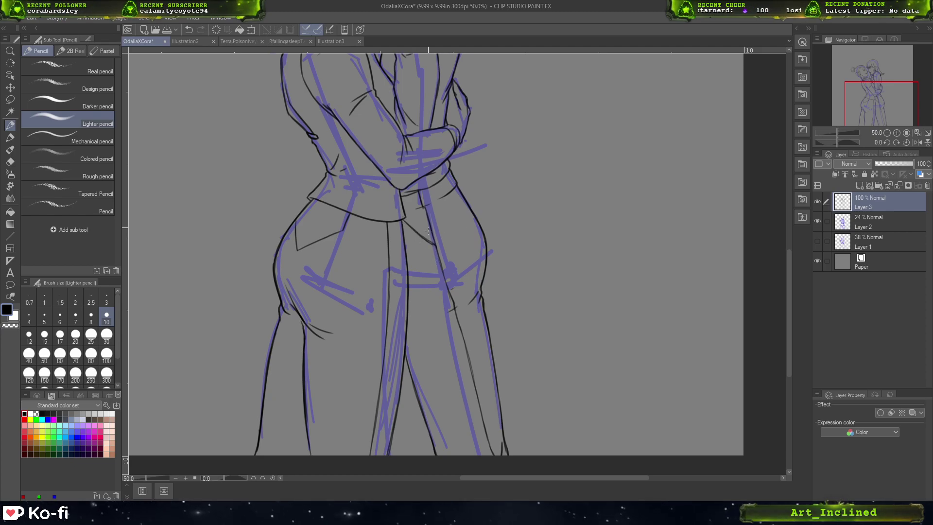
pyautogui.hotkey('ctrl', 'z')
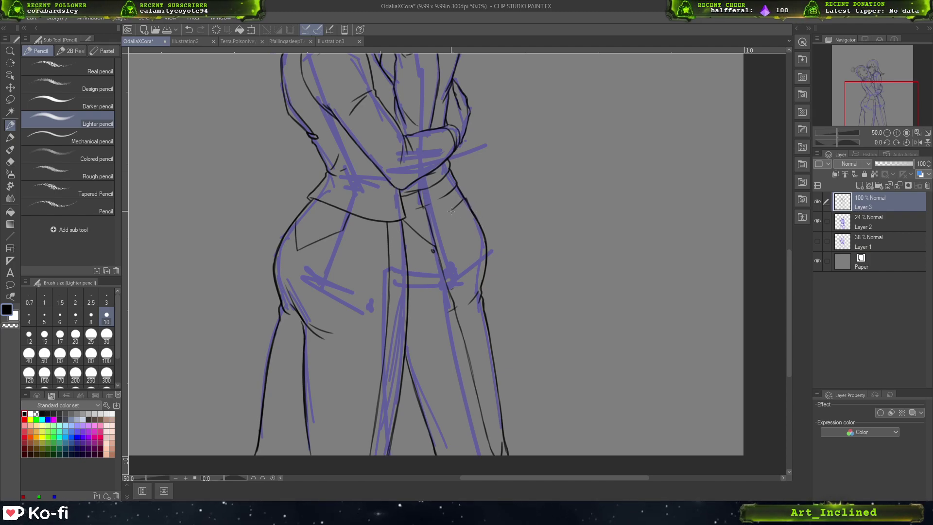
# - Outline the back pocket on the taller figure's buttock and undo a stray stroke beside the figure
pyautogui.moveTo(452, 212); pyautogui.dragTo(486, 266)
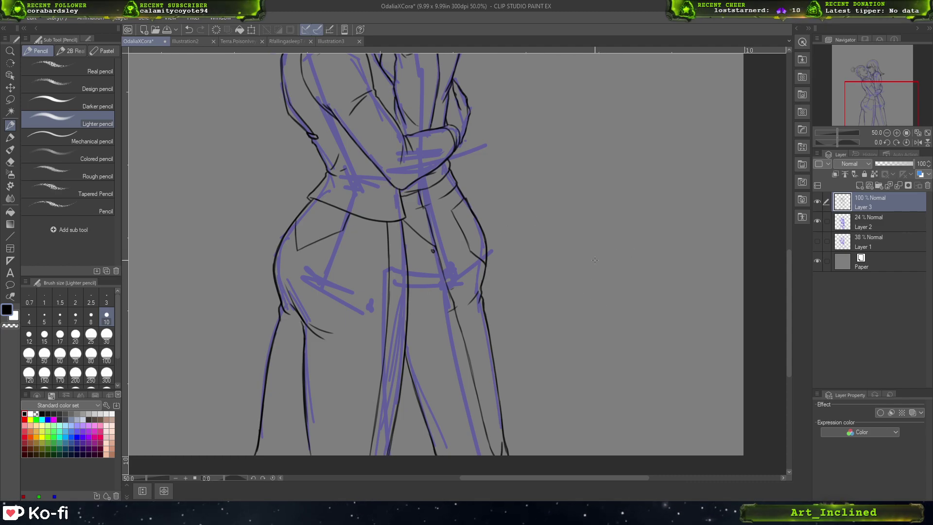
pyautogui.moveTo(594, 337); pyautogui.dragTo(649, 311)
pyautogui.hotkey('ctrl', 'z')
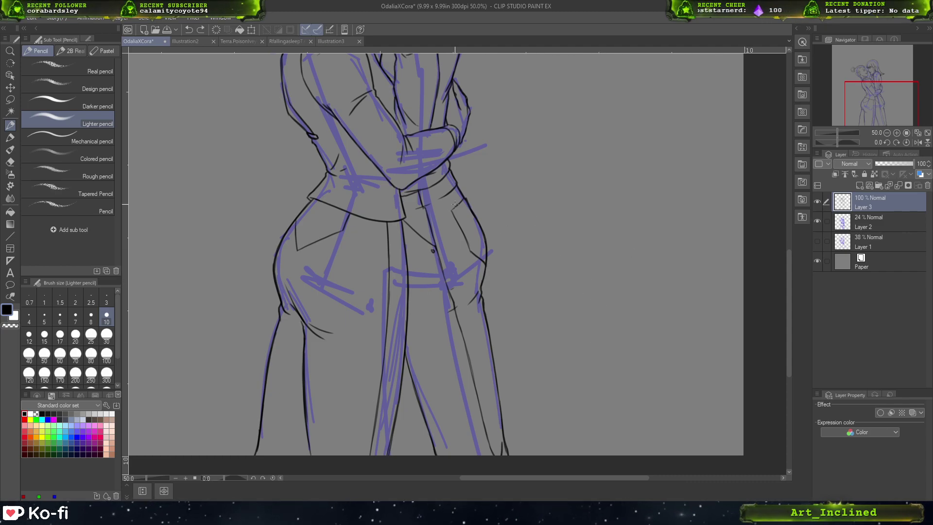
# - Try to draw a belt loop on the taller figure's waistband near the back
pyautogui.scroll(-5, 572, 263)
pyautogui.scroll(7, 484, 165)
pyautogui.scroll(1, 549, 257)
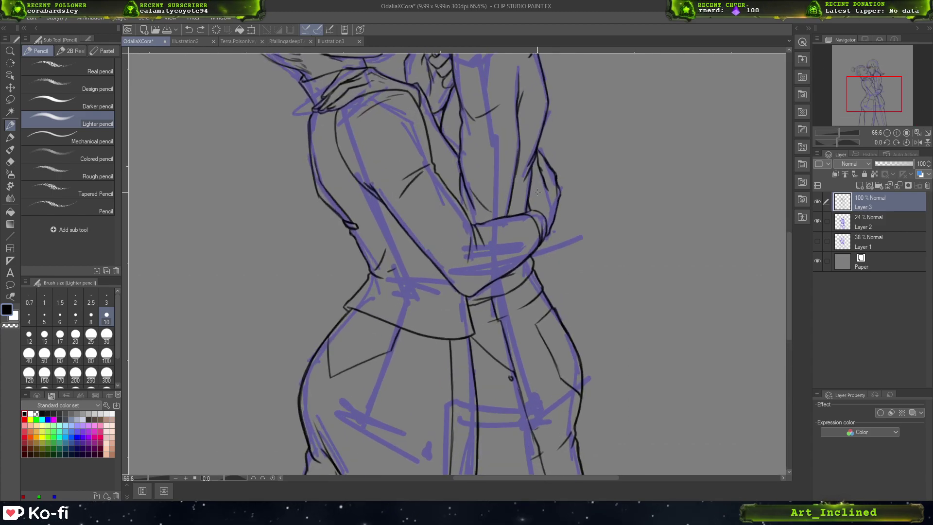
pyautogui.moveTo(519, 290)
pyautogui.mouseDown()
pyautogui.moveTo(524, 305)
pyautogui.moveTo(532, 302)
pyautogui.mouseUp()
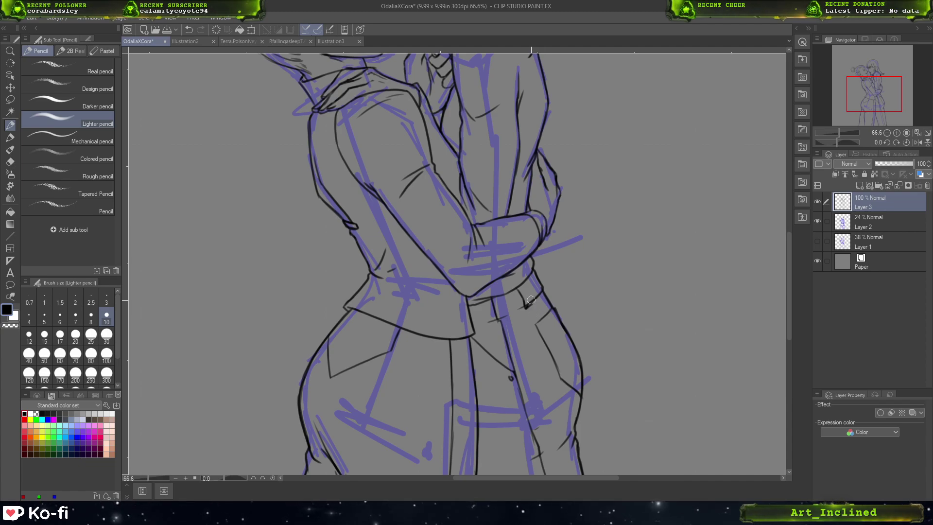
pyautogui.hotkey('ctrl', 'z')
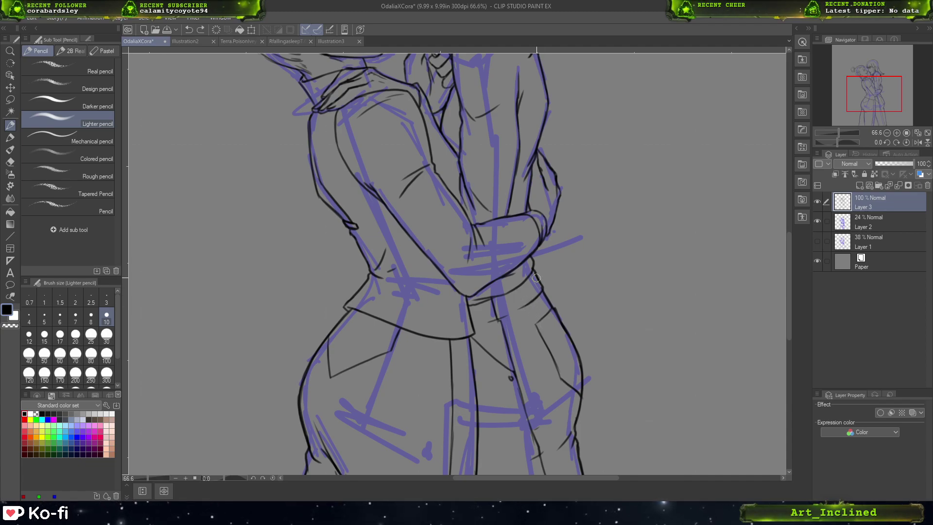
# - Draw belt loops on the taller figure's waistband, one above the side seam and one at the back edge, undoing stray strokes
pyautogui.click(500, 319)
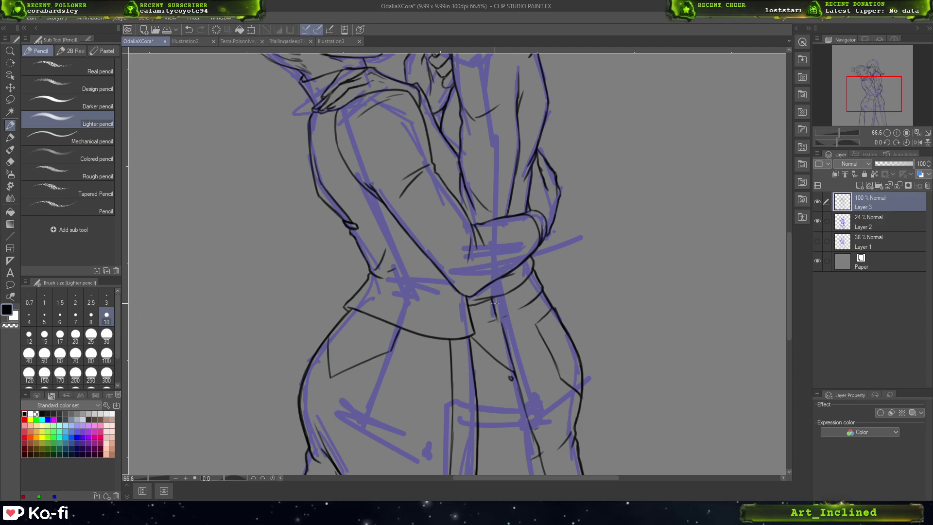
pyautogui.moveTo(495, 303)
pyautogui.mouseDown()
pyautogui.moveTo(497, 317)
pyautogui.moveTo(500, 295)
pyautogui.moveTo(543, 290)
pyautogui.moveTo(541, 280)
pyautogui.moveTo(543, 297)
pyautogui.mouseUp()
pyautogui.hotkey('ctrl', 'z')
pyautogui.hotkey('ctrl', 'z')
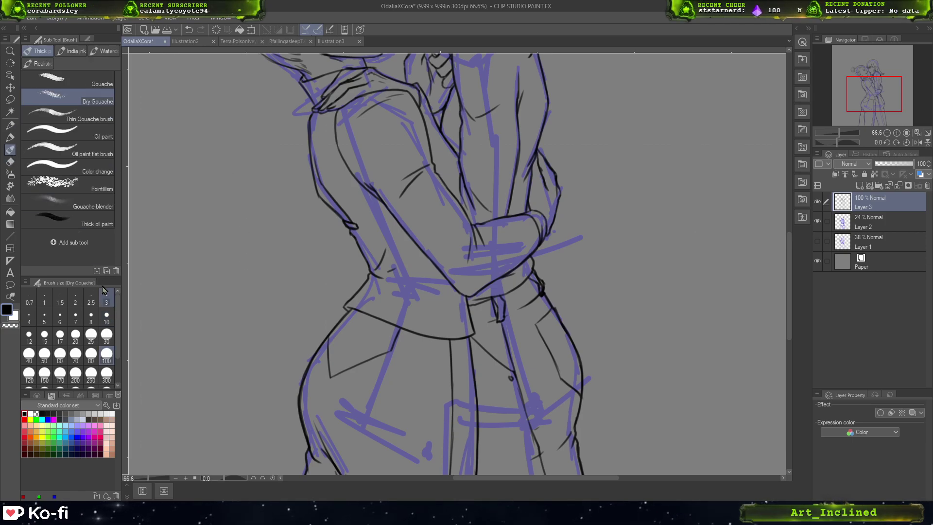
pyautogui.press('e')
pyautogui.click(107, 319)
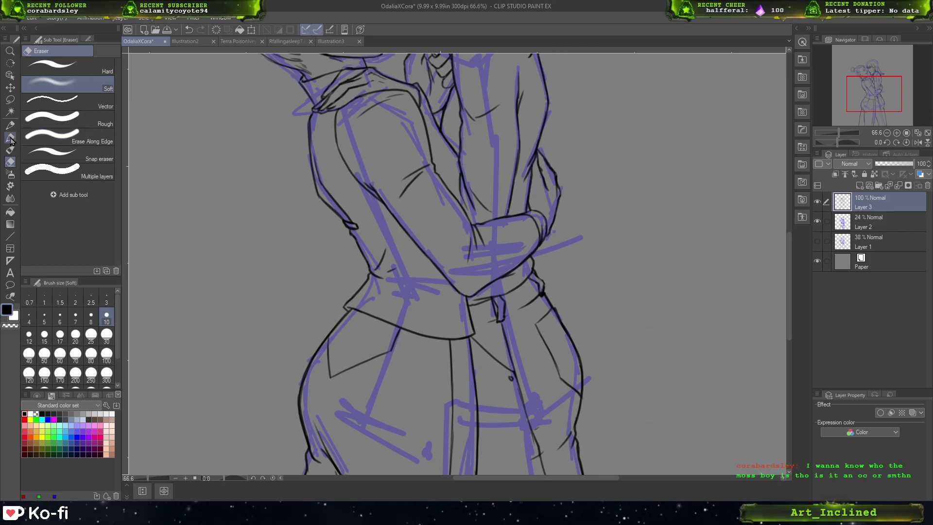
pyautogui.press('p')
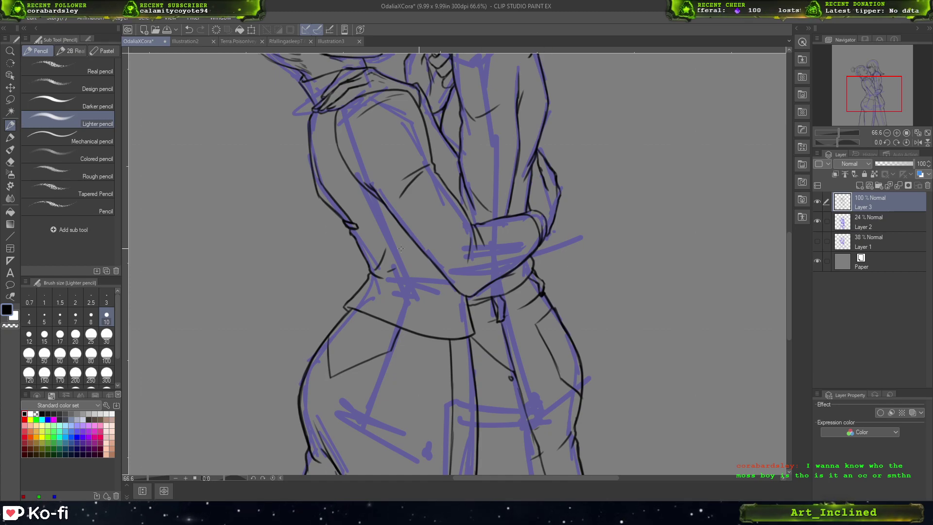
pyautogui.press('e')
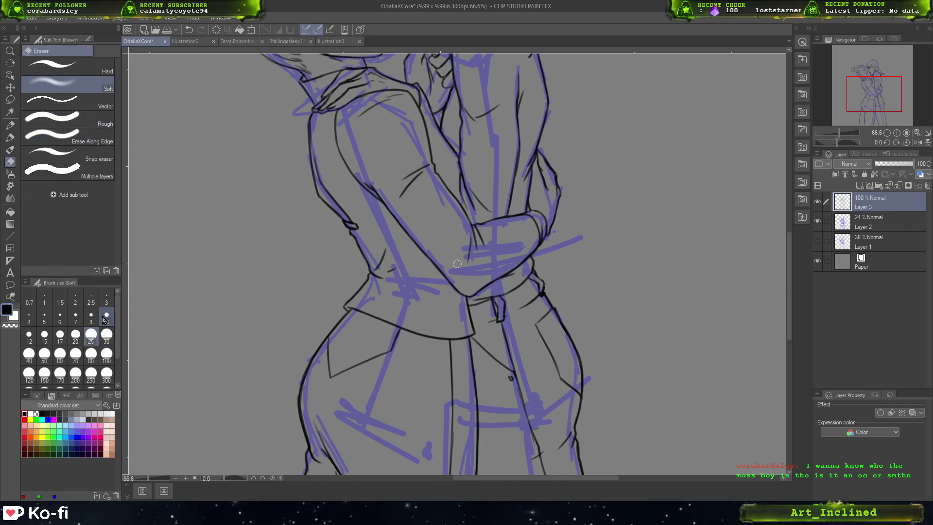
pyautogui.press('p')
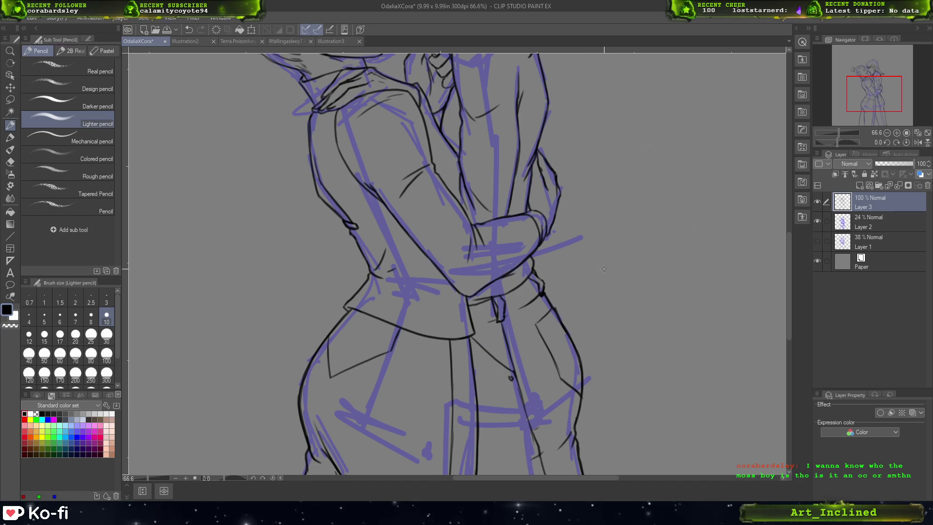
pyautogui.moveTo(645, 249); pyautogui.dragTo(680, 292)
pyautogui.hotkey('ctrl', 'z')
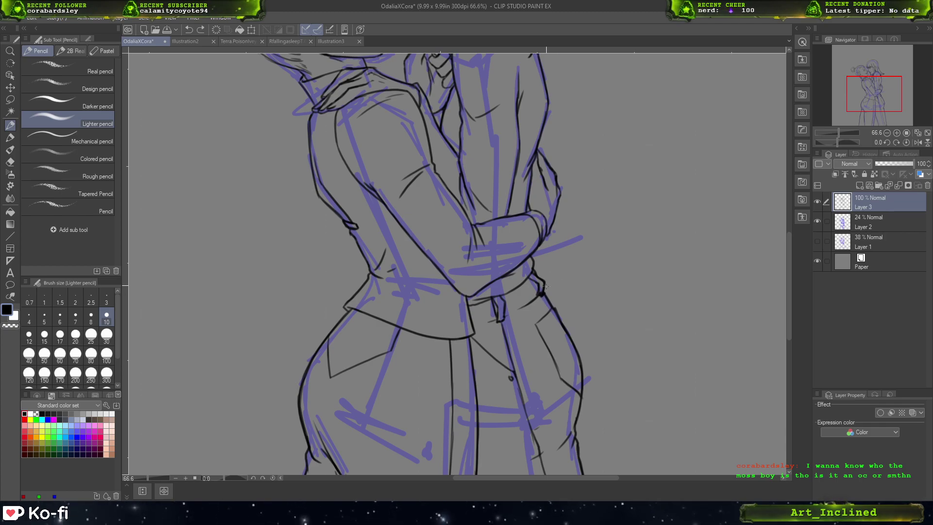
# - Darken the ends of the two belt loops and add short strokes on the waistband beside the back loop, undoing a stray stroke
pyautogui.moveTo(534, 282); pyautogui.dragTo(541, 299)
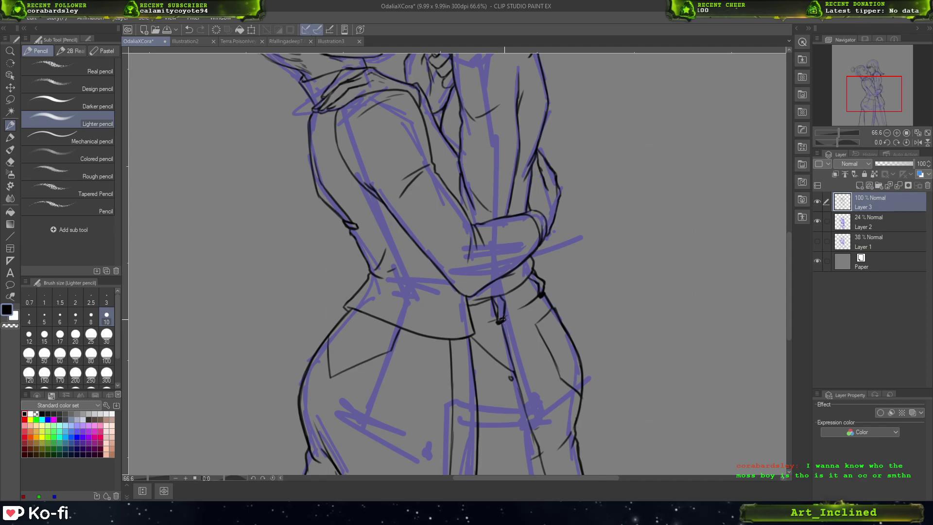
pyautogui.moveTo(536, 285); pyautogui.dragTo(523, 299)
pyautogui.hotkey('ctrl', 'z')
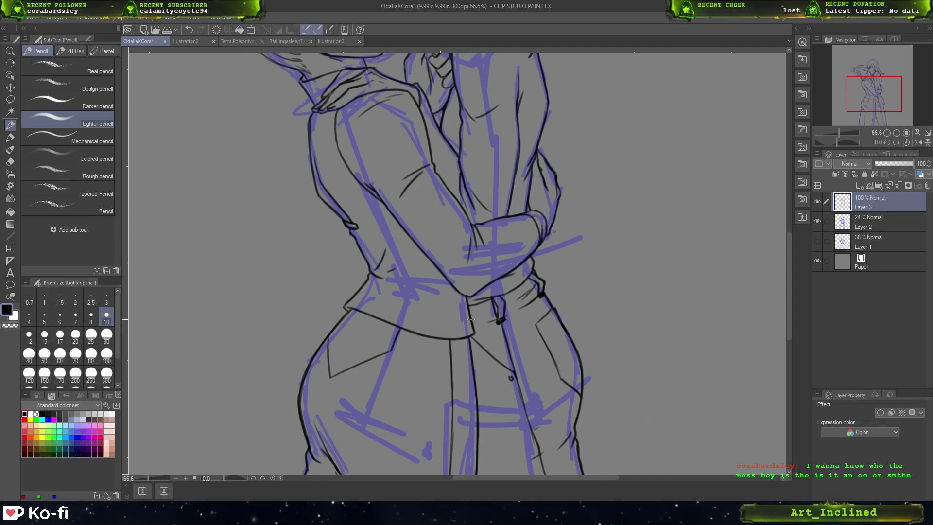
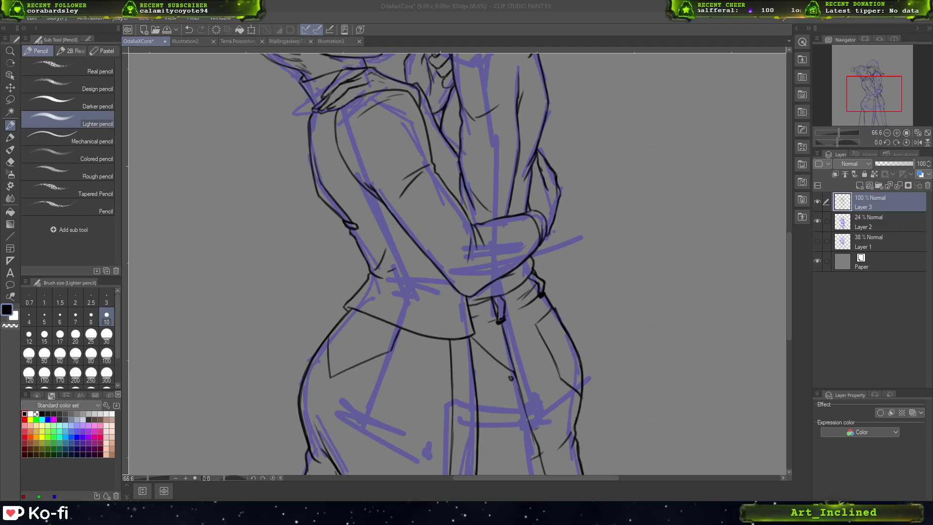
# - Undo the stray zigzag stroke beside the figures and add a new raster layer above Layer 3
pyautogui.moveTo(636, 275)
pyautogui.mouseDown()
pyautogui.moveTo(605, 296)
pyautogui.moveTo(654, 340)
pyautogui.mouseUp()
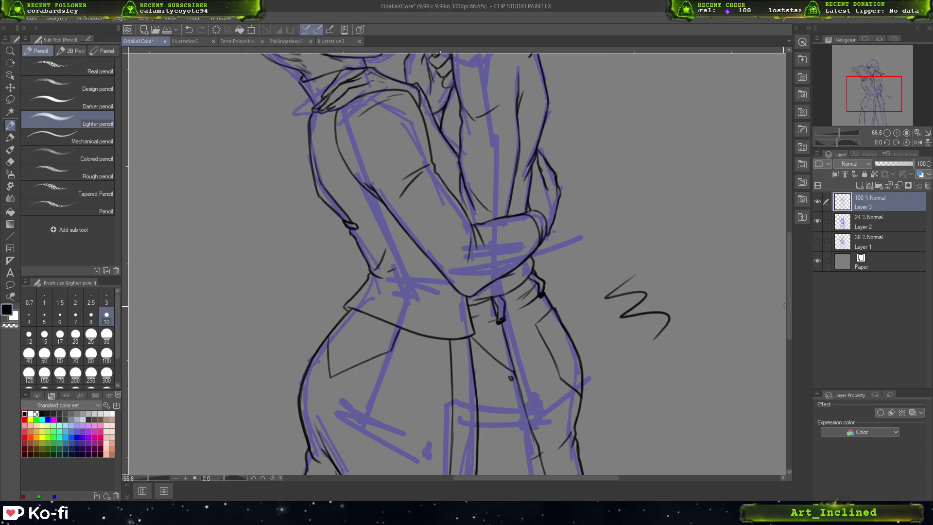
pyautogui.hotkey('ctrl', 'z')
pyautogui.click(928, 133)
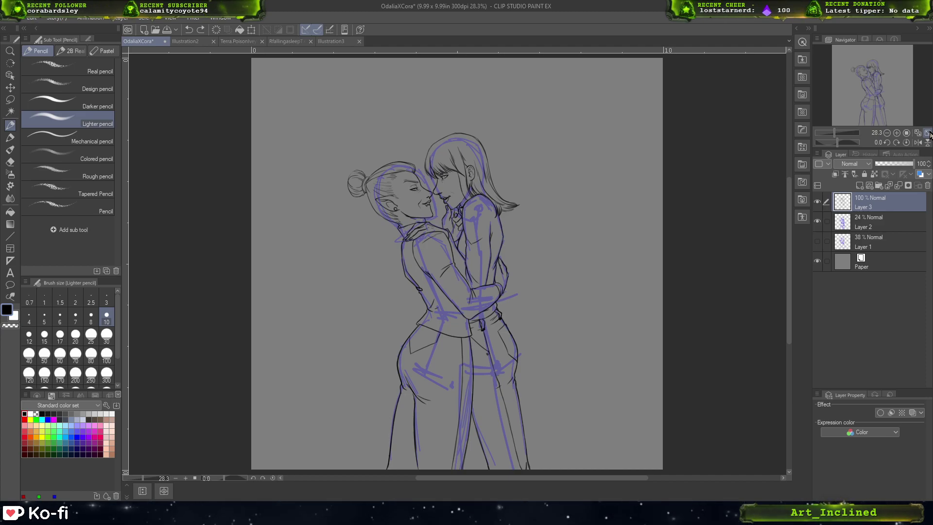
pyautogui.click(897, 133)
pyautogui.moveTo(875, 76); pyautogui.dragTo(878, 100)
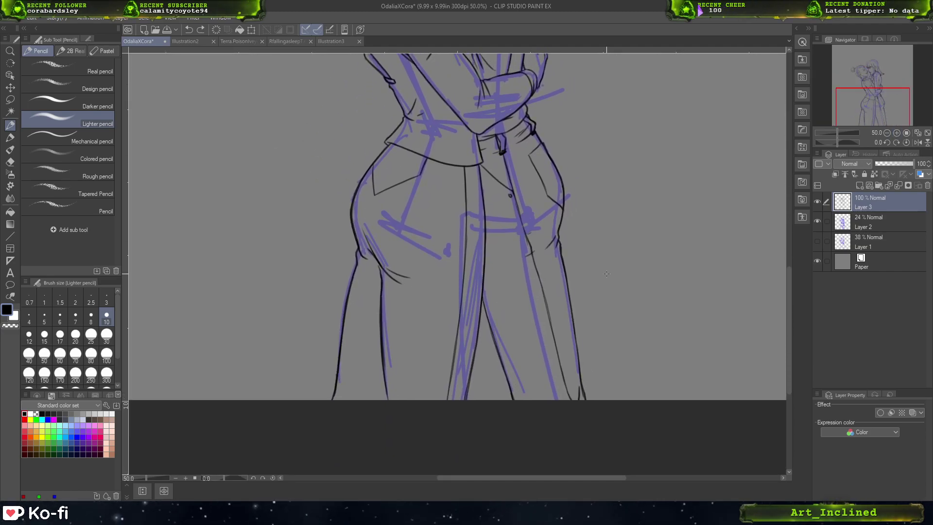
pyautogui.hotkey('ctrl', 'shift', 'n')
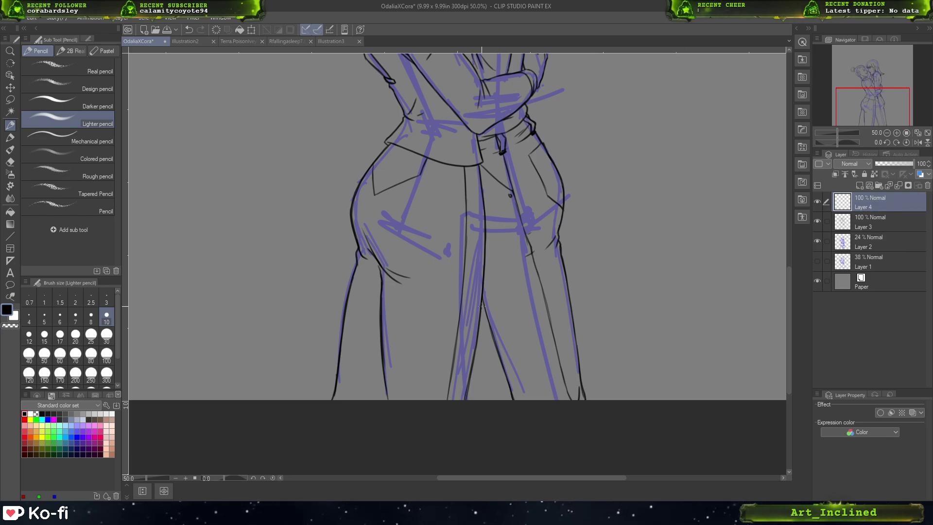
# - Try hatching the top of the wedge-shaped gap between the two figures' legs
pyautogui.moveTo(487, 299); pyautogui.dragTo(479, 340)
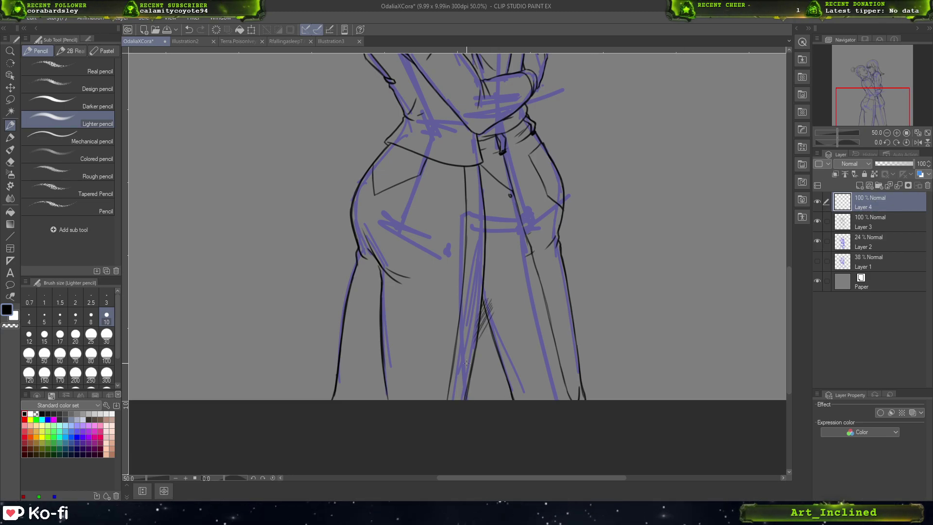
pyautogui.hotkey('ctrl', 'z')
pyautogui.hotkey('ctrl', 'z')
pyautogui.hotkey('ctrl', 'z')
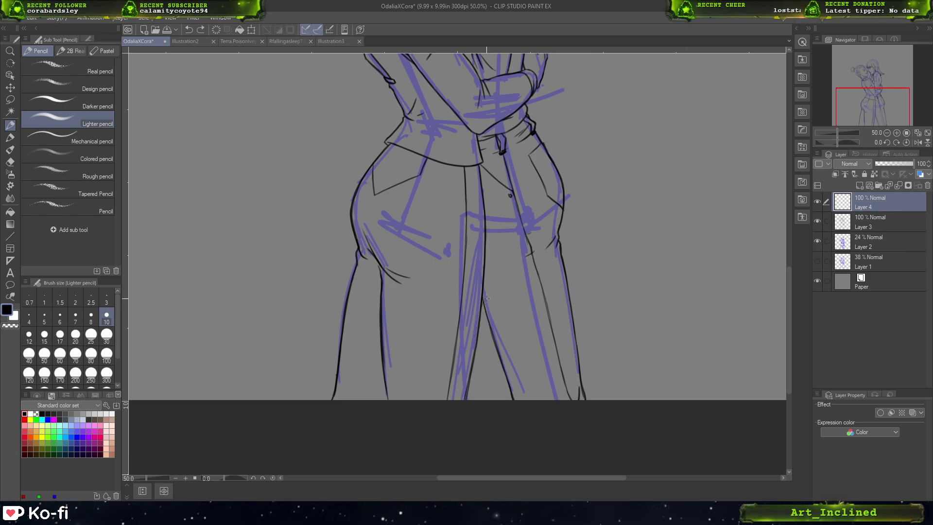
# - Fill the wedge-shaped gap between the two figures' legs with diagonal hatching down to the canvas edge
pyautogui.moveTo(493, 300)
pyautogui.mouseDown()
pyautogui.moveTo(474, 317)
pyautogui.moveTo(472, 346)
pyautogui.mouseUp()
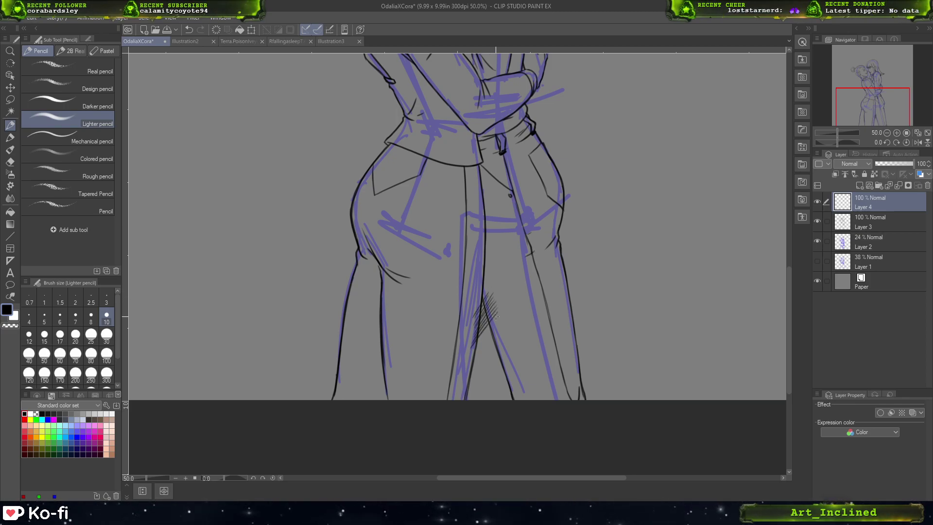
pyautogui.moveTo(498, 317)
pyautogui.mouseDown()
pyautogui.moveTo(470, 354)
pyautogui.moveTo(469, 374)
pyautogui.mouseUp()
pyautogui.moveTo(501, 335); pyautogui.dragTo(466, 401)
pyautogui.moveTo(508, 355)
pyautogui.mouseDown()
pyautogui.moveTo(471, 401)
pyautogui.moveTo(495, 403)
pyautogui.mouseUp()
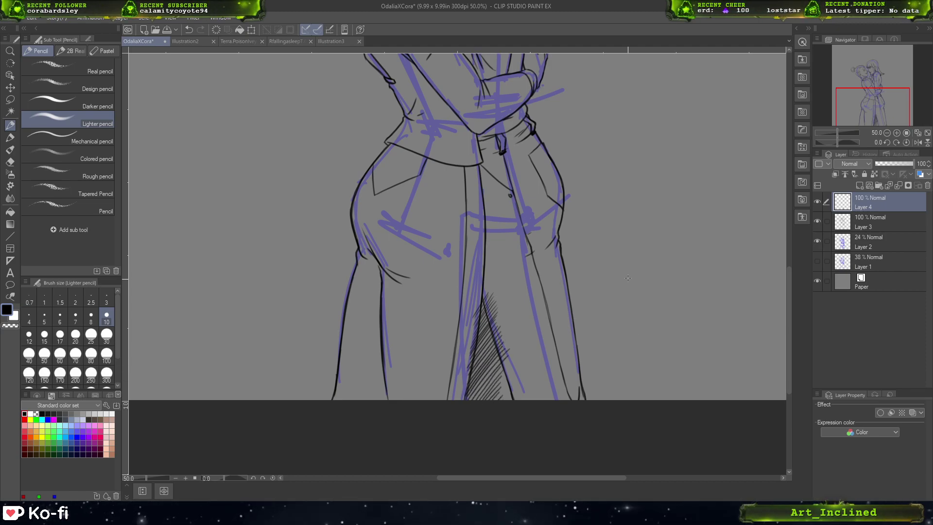
# - Try short hatching strokes on the shorter figure's rear leg beside the front thigh line
pyautogui.moveTo(380, 307); pyautogui.dragTo(373, 320)
pyautogui.moveTo(381, 314)
pyautogui.mouseDown()
pyautogui.moveTo(373, 325)
pyautogui.moveTo(382, 316)
pyautogui.mouseUp()
pyautogui.moveTo(381, 321)
pyautogui.mouseDown()
pyautogui.moveTo(373, 333)
pyautogui.moveTo(380, 325)
pyautogui.mouseUp()
pyautogui.moveTo(380, 327); pyautogui.dragTo(373, 341)
pyautogui.hotkey('ctrl', 'z')
pyautogui.hotkey('ctrl', 'z')
pyautogui.hotkey('ctrl', 'z')
pyautogui.hotkey('ctrl', 'z')
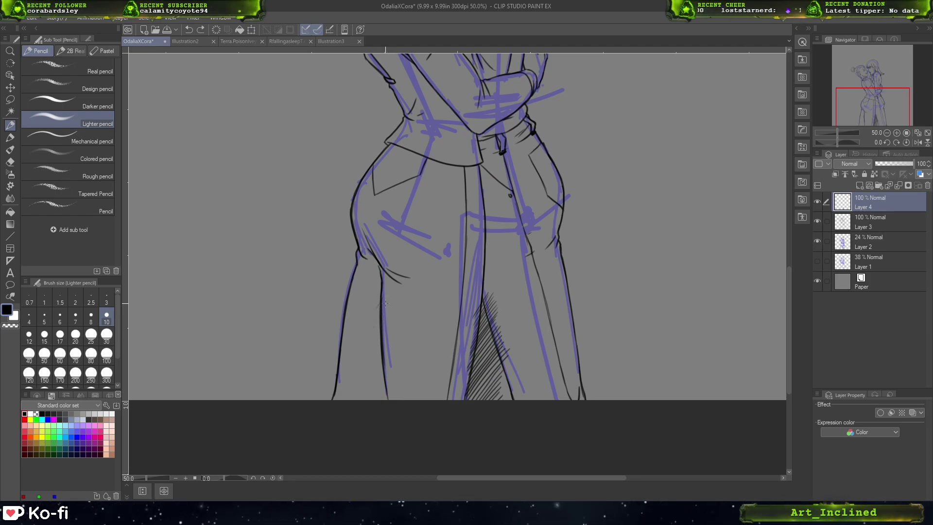
# - Hatch a shadow on the shorter figure's rear leg down to the canvas edge, and erase hatching spilling past the lines of the central gap
pyautogui.moveTo(385, 298); pyautogui.dragTo(373, 321)
pyautogui.moveTo(381, 311)
pyautogui.mouseDown()
pyautogui.moveTo(369, 327)
pyautogui.moveTo(365, 377)
pyautogui.mouseUp()
pyautogui.moveTo(384, 362); pyautogui.dragTo(362, 389)
pyautogui.moveTo(390, 369); pyautogui.dragTo(360, 398)
pyautogui.moveTo(390, 381); pyautogui.dragTo(367, 401)
pyautogui.moveTo(394, 382)
pyautogui.mouseDown()
pyautogui.moveTo(370, 401)
pyautogui.moveTo(380, 401)
pyautogui.mouseUp()
pyautogui.press('e')
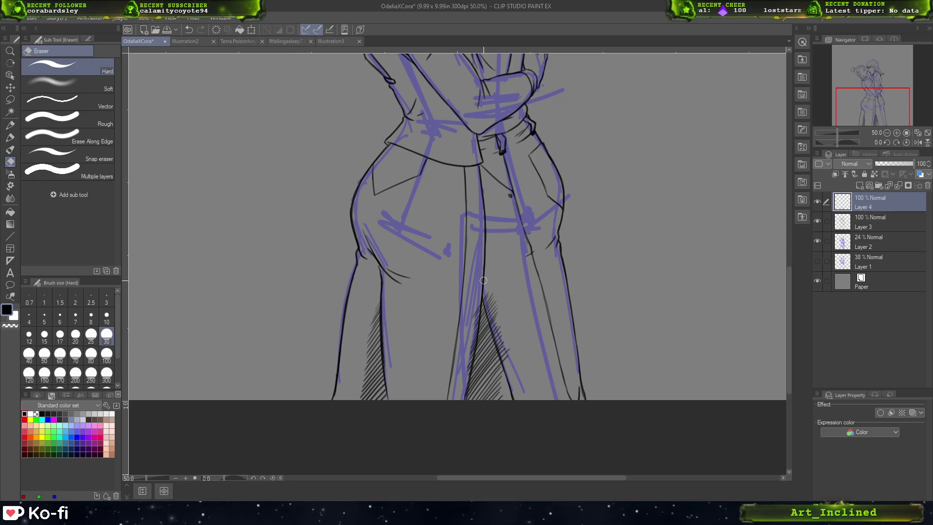
pyautogui.moveTo(484, 280)
pyautogui.mouseDown()
pyautogui.moveTo(516, 386)
pyautogui.moveTo(487, 282)
pyautogui.moveTo(513, 368)
pyautogui.moveTo(497, 287)
pyautogui.moveTo(532, 405)
pyautogui.moveTo(512, 311)
pyautogui.moveTo(471, 296)
pyautogui.moveTo(471, 337)
pyautogui.moveTo(477, 292)
pyautogui.moveTo(467, 380)
pyautogui.mouseUp()
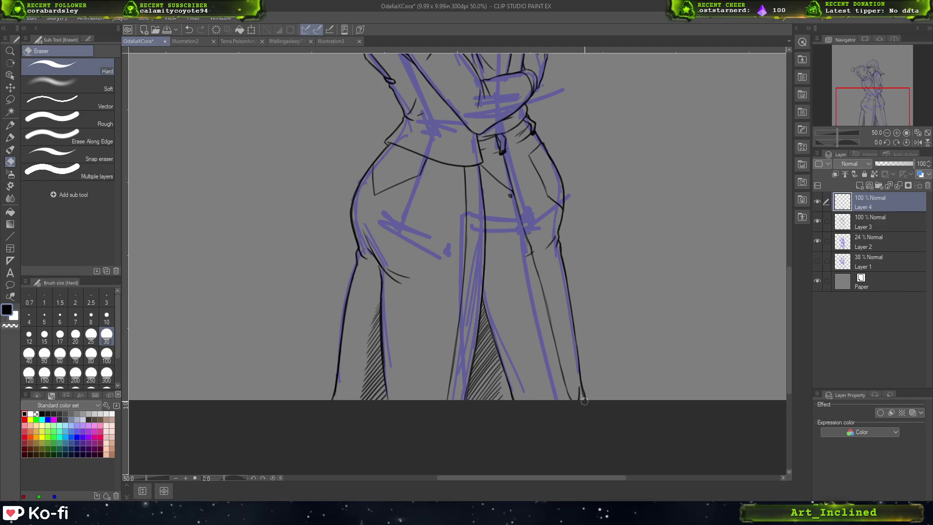
# - Merge the hatching on Layer 4 down into Layer 3
pyautogui.scroll(-1, 588, 403)
pyautogui.scroll(-1, 588, 403)
pyautogui.scroll(2, 530, 258)
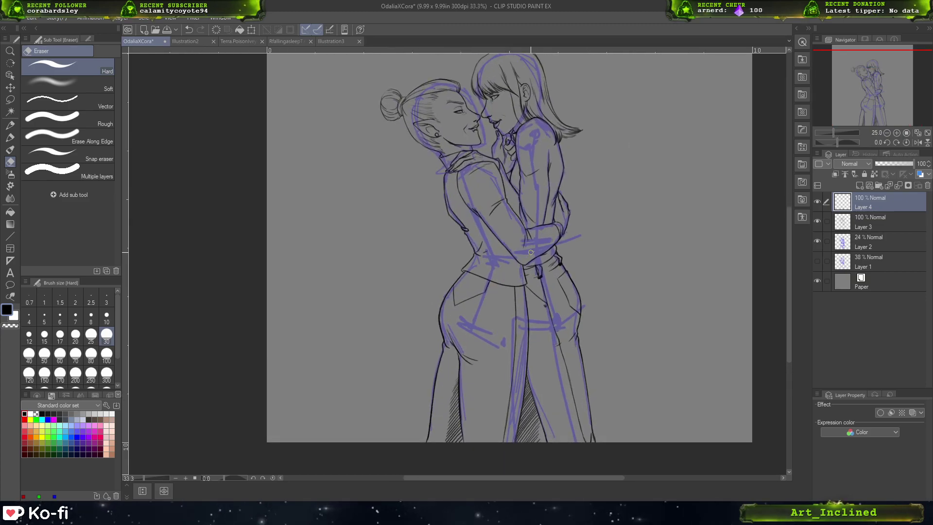
pyautogui.scroll(-1, 478, 239)
pyautogui.scroll(1, 478, 240)
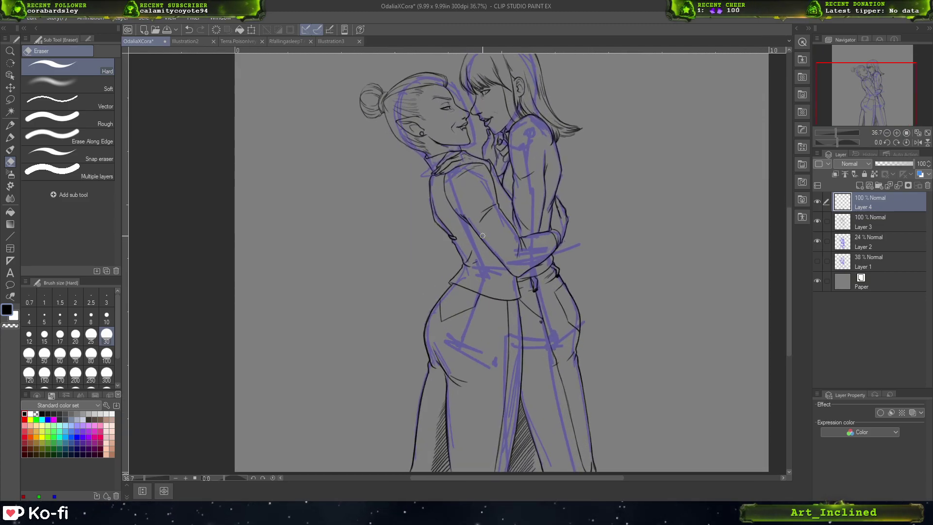
pyautogui.scroll(-1, 549, 212)
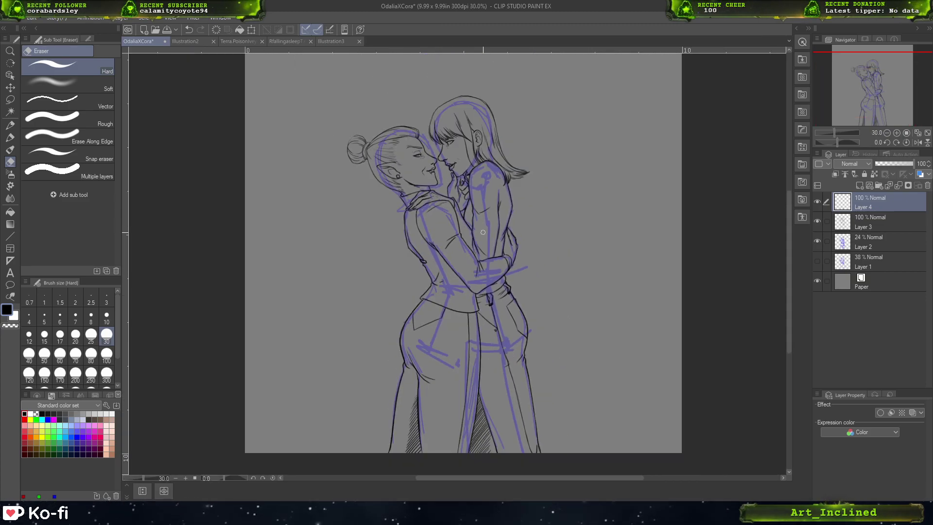
pyautogui.scroll(2, 466, 172)
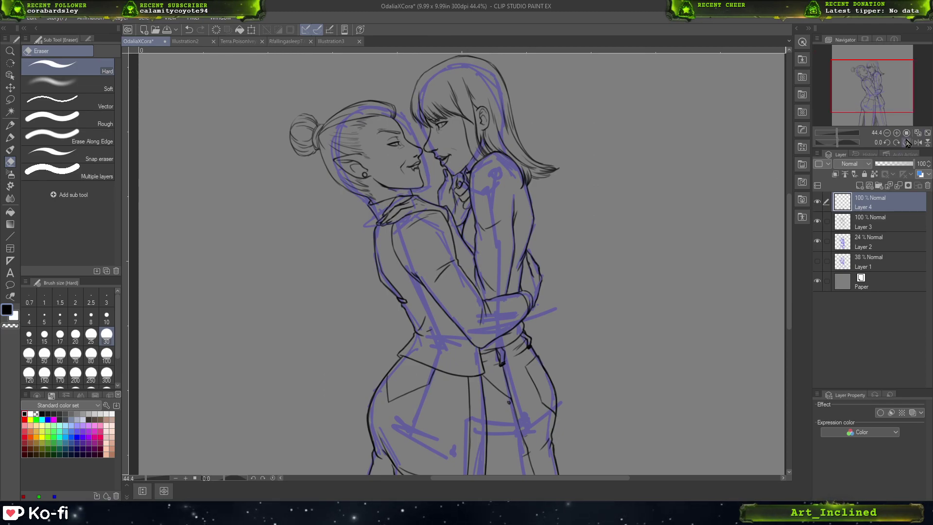
pyautogui.click(927, 134)
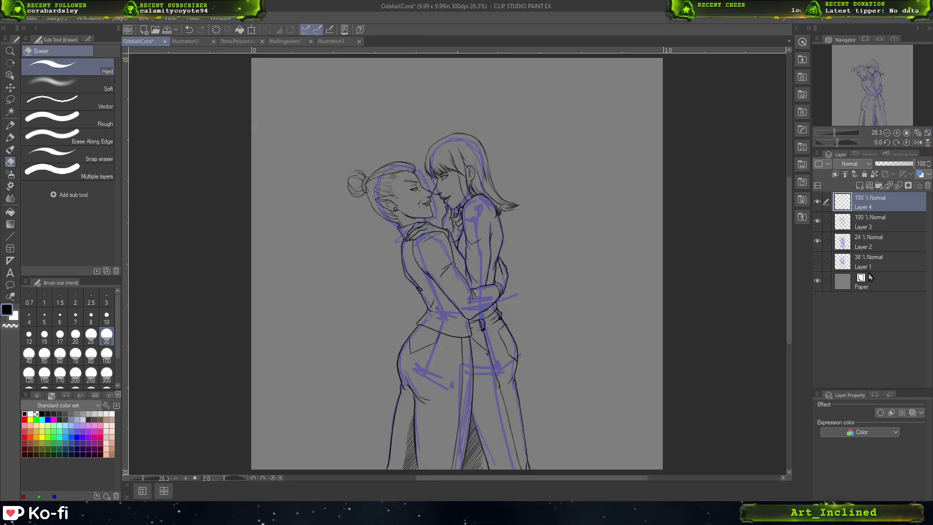
pyautogui.click(900, 186)
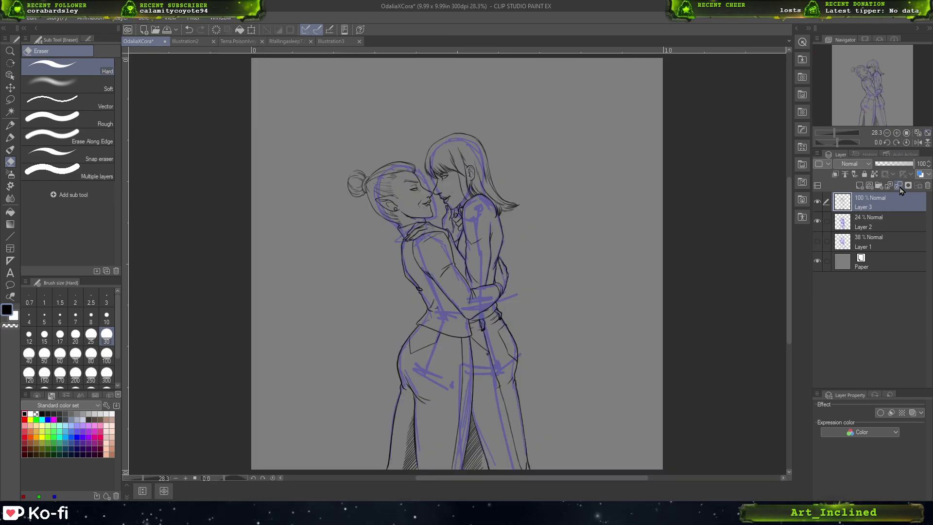
# - Check the line art by toggling the visibility of Layer 3 and the Layer 2 sketch, and save the illustration
pyautogui.click(817, 202)
pyautogui.click(817, 202)
pyautogui.click(817, 222)
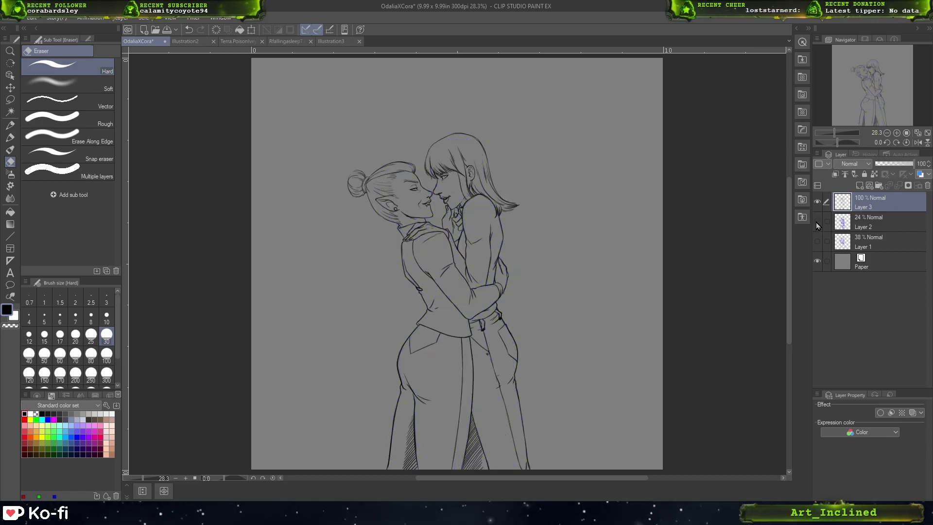
pyautogui.click(818, 222)
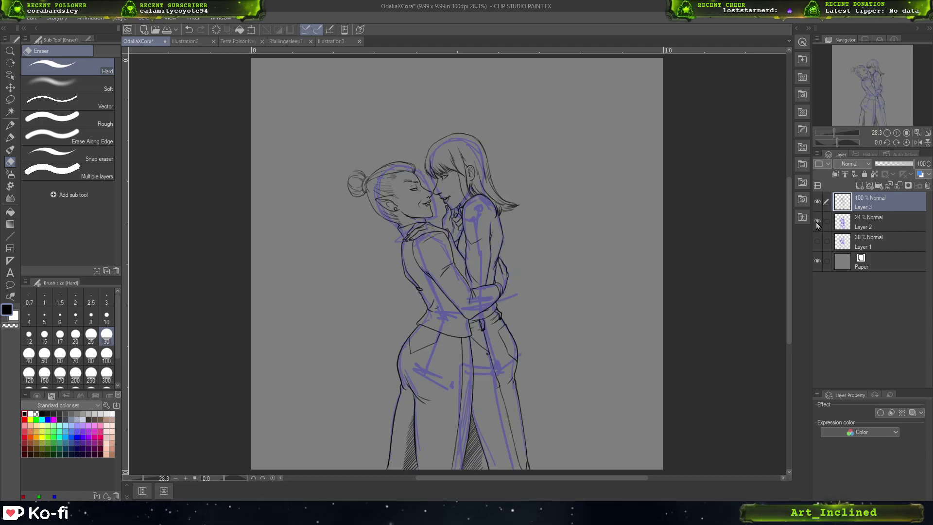
pyautogui.scroll(4, 450, 203)
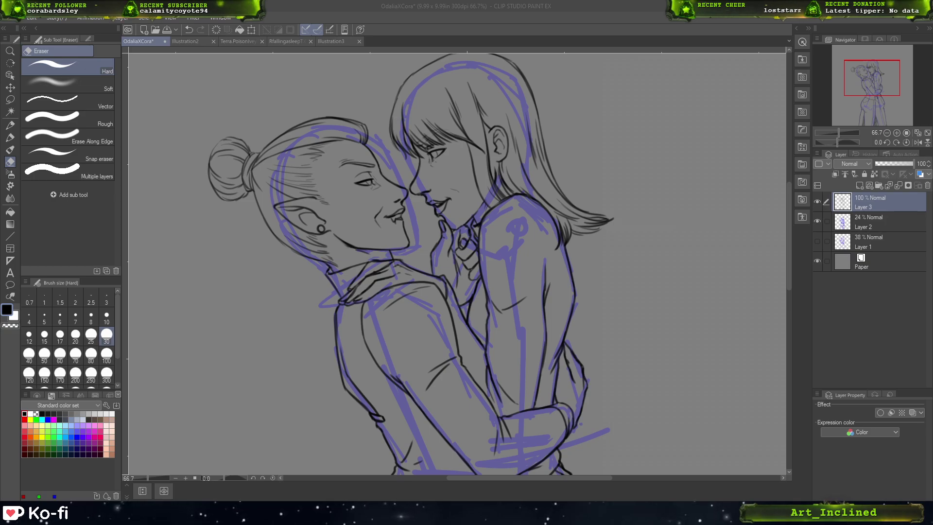
pyautogui.click(174, 29)
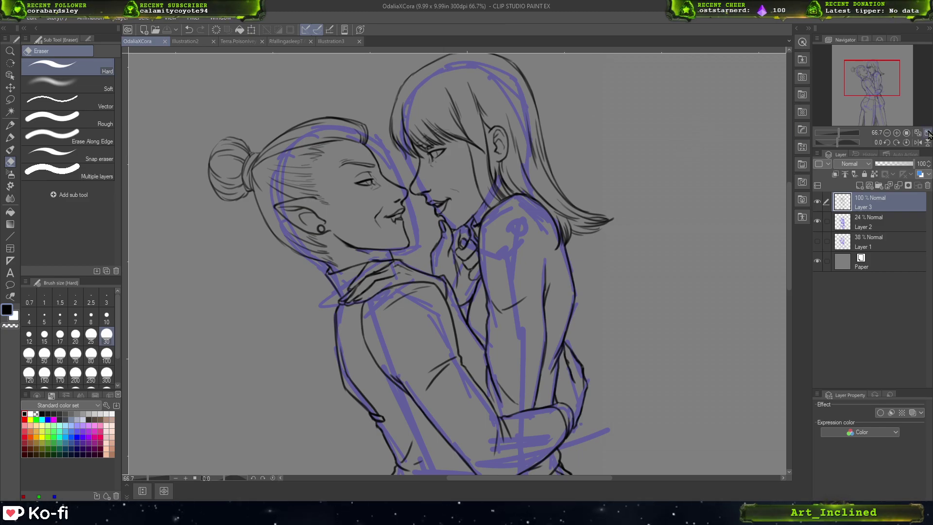
# - Examine the line art of the two faces with the Layer 2 sketch temporarily hidden
pyautogui.hotkey('ctrl', '0')
pyautogui.scroll(3, 455, 185)
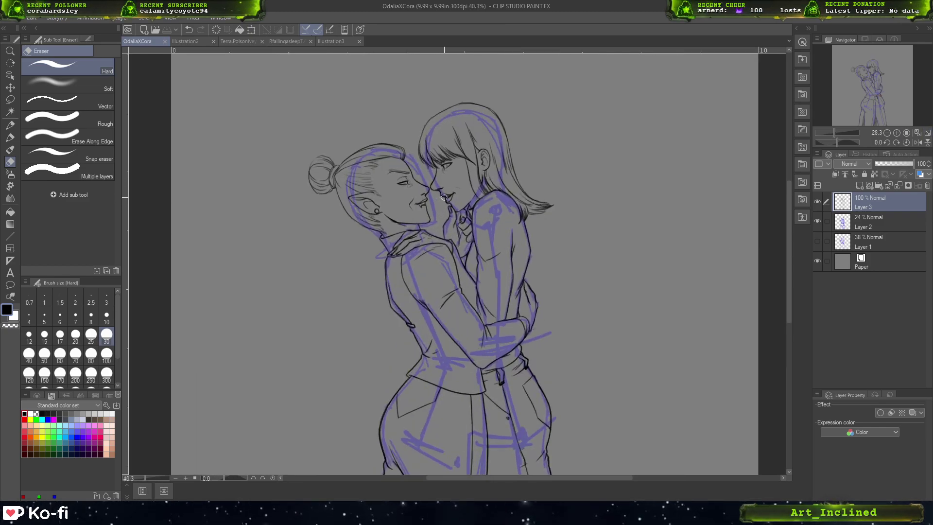
pyautogui.scroll(4, 459, 119)
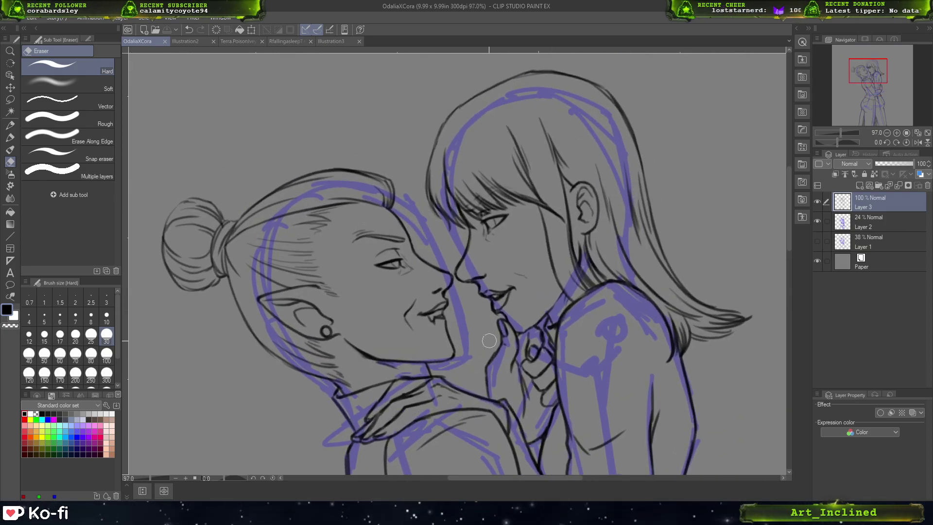
pyautogui.click(818, 222)
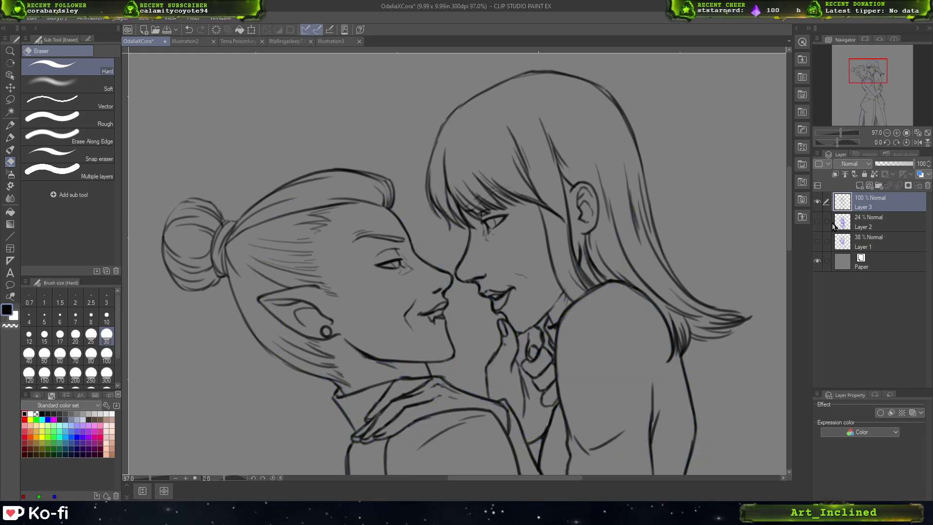
pyautogui.click(818, 221)
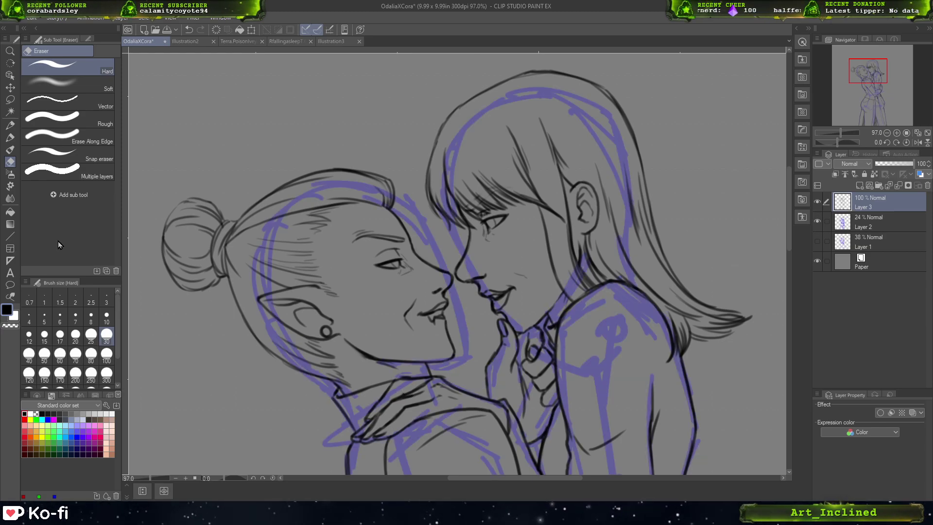
# - Draw the outer edge of the hand raised to the taller figure's chin with the Lighter pencil, undoing stray strokes
pyautogui.click(9, 126)
pyautogui.moveTo(345, 110)
pyautogui.mouseDown()
pyautogui.moveTo(385, 127)
pyautogui.moveTo(450, 121)
pyautogui.mouseUp()
pyautogui.hotkey('ctrl', 'z')
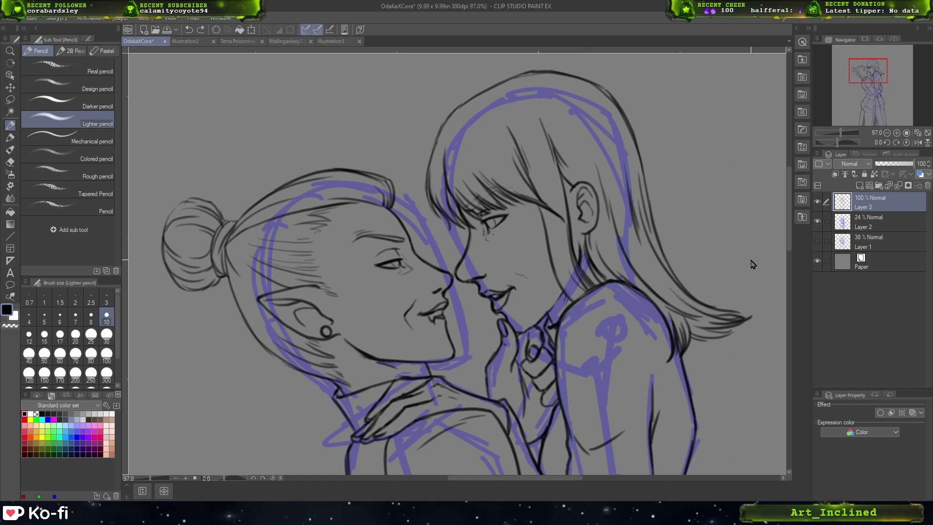
pyautogui.moveTo(863, 79); pyautogui.dragTo(867, 86)
pyautogui.moveTo(442, 217); pyautogui.dragTo(433, 232)
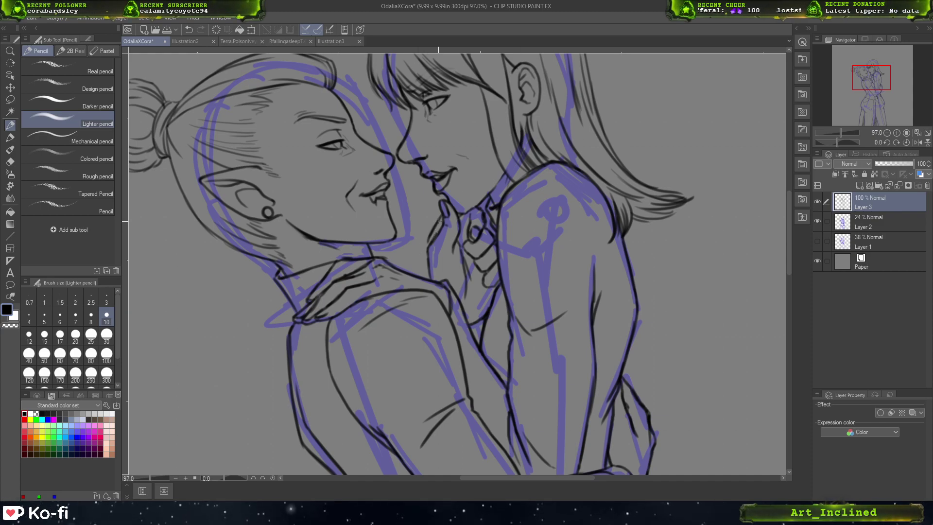
pyautogui.hotkey('ctrl', 'z')
pyautogui.moveTo(441, 217); pyautogui.dragTo(420, 278)
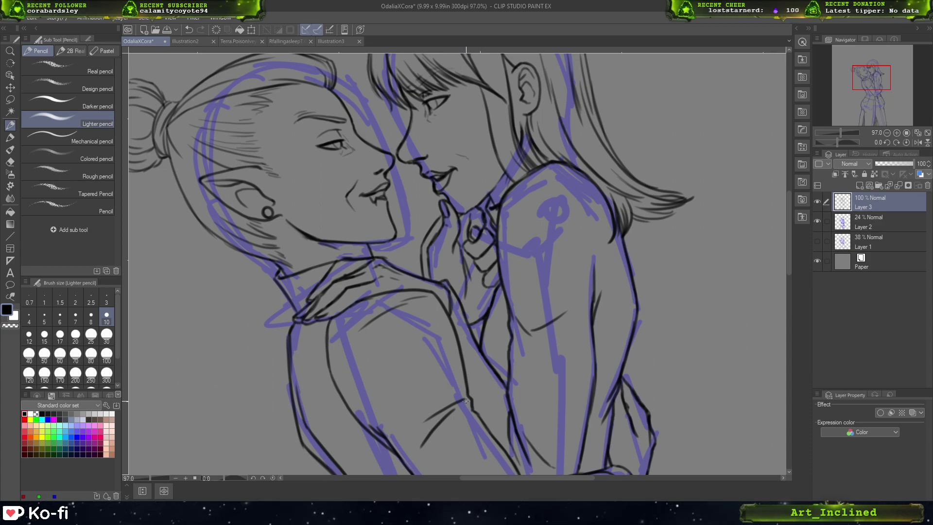
# - On Layer 2, sketch a ribbon-like shape hanging behind the shorter figure's collar with a blue size 10 Marker pen, undoing misplaced strokes
pyautogui.moveTo(867, 78)
pyautogui.mouseDown()
pyautogui.moveTo(861, 74)
pyautogui.moveTo(868, 91)
pyautogui.moveTo(863, 77)
pyautogui.mouseUp()
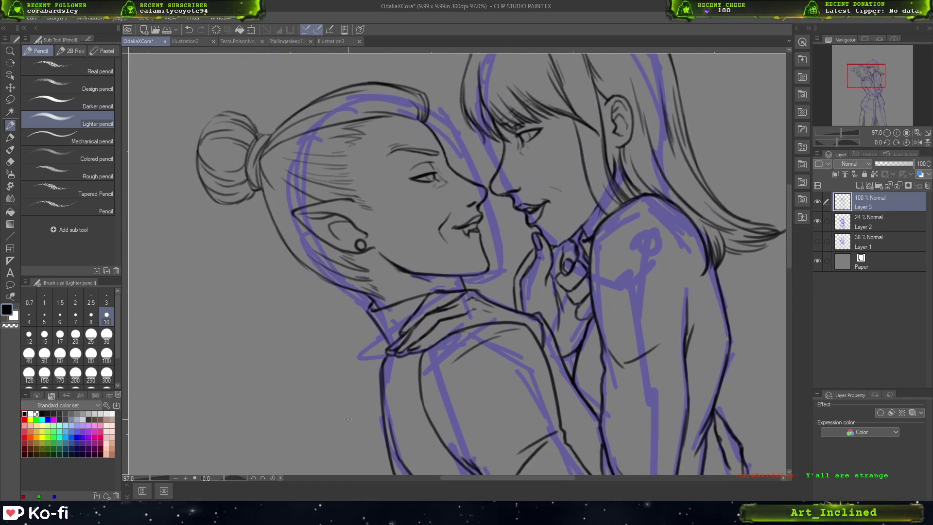
pyautogui.click(875, 222)
pyautogui.click(10, 138)
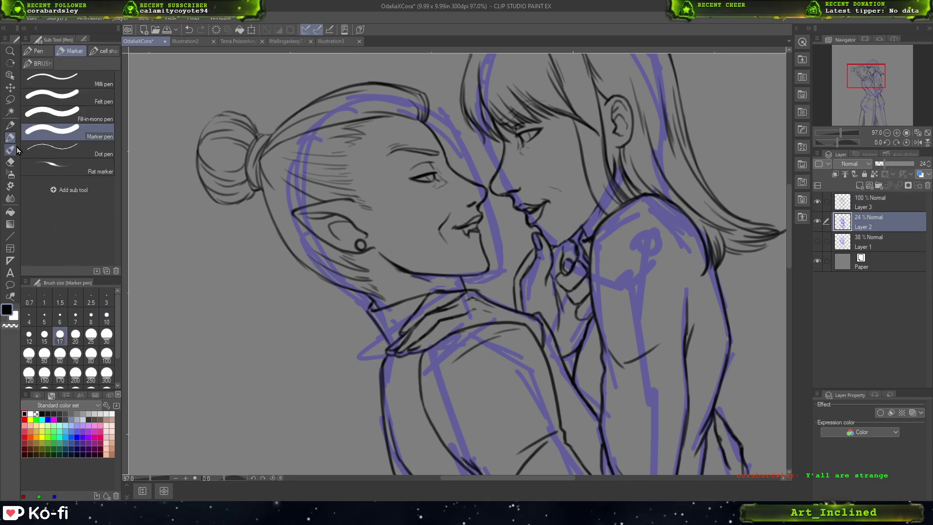
pyautogui.click(48, 419)
pyautogui.click(107, 317)
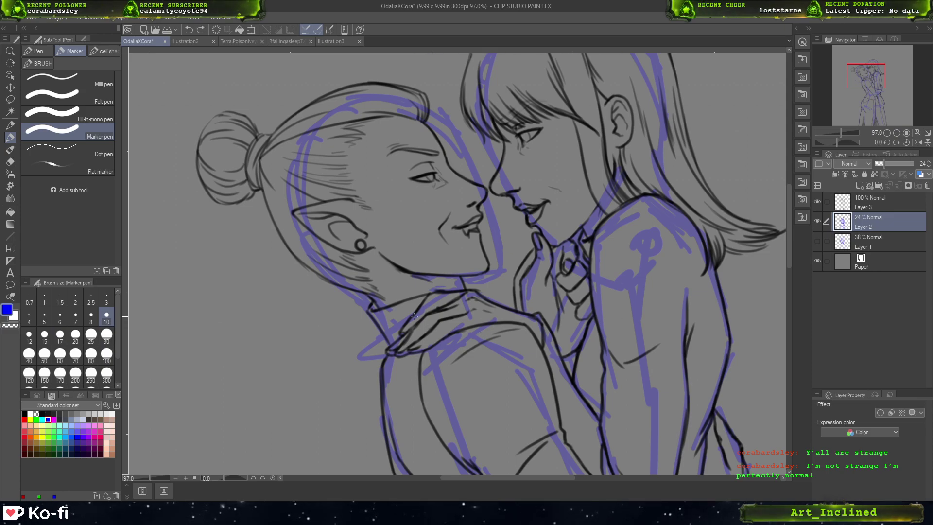
pyautogui.moveTo(368, 323); pyautogui.dragTo(353, 374)
pyautogui.hotkey('ctrl', 'z')
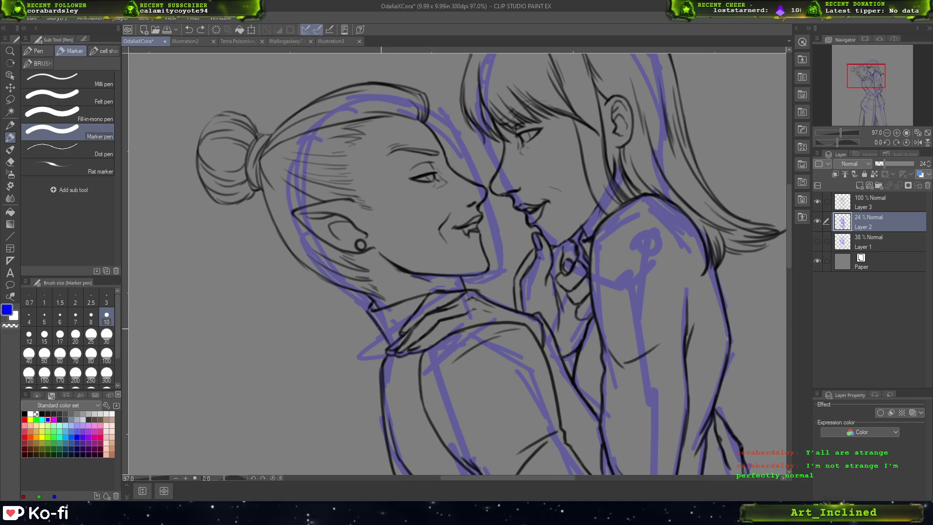
pyautogui.moveTo(357, 360)
pyautogui.mouseDown()
pyautogui.moveTo(367, 407)
pyautogui.moveTo(362, 382)
pyautogui.moveTo(378, 403)
pyautogui.mouseUp()
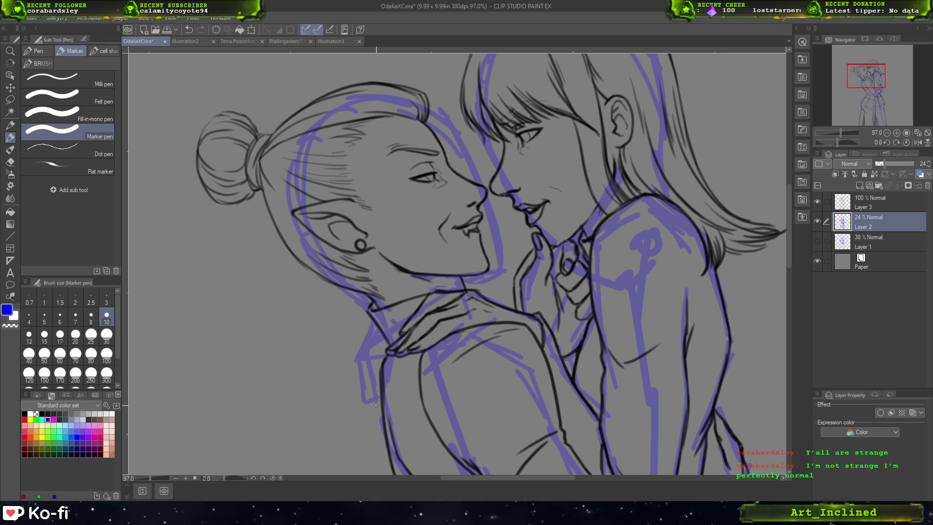
pyautogui.hotkey('ctrl', 'z')
pyautogui.moveTo(376, 330)
pyautogui.mouseDown()
pyautogui.moveTo(363, 350)
pyautogui.moveTo(382, 321)
pyautogui.moveTo(356, 341)
pyautogui.moveTo(376, 378)
pyautogui.moveTo(363, 338)
pyautogui.moveTo(378, 393)
pyautogui.mouseUp()
pyautogui.hotkey('ctrl', 'z')
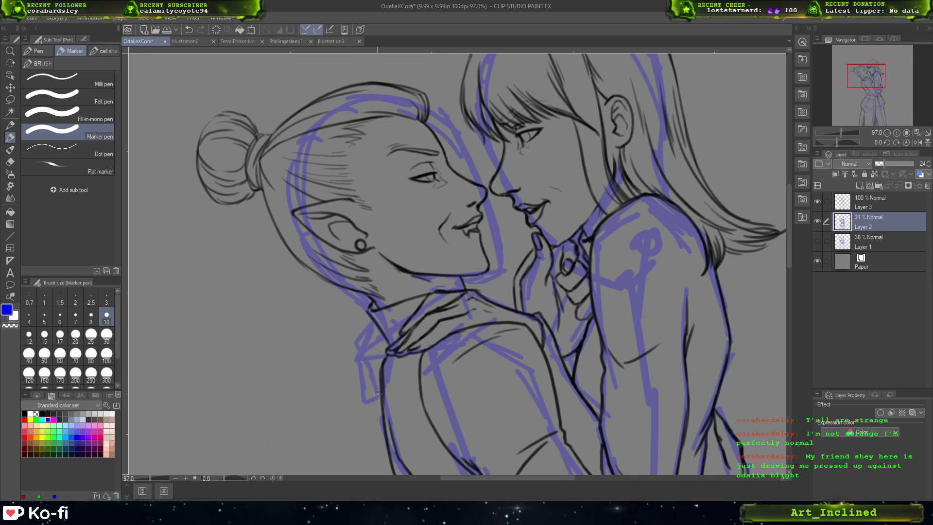
# - On Layer 3, ink the outline of the ribbon-like shape behind the bun-haired figure's collar with the black Lighter pencil, undoing stray strokes
pyautogui.click(890, 205)
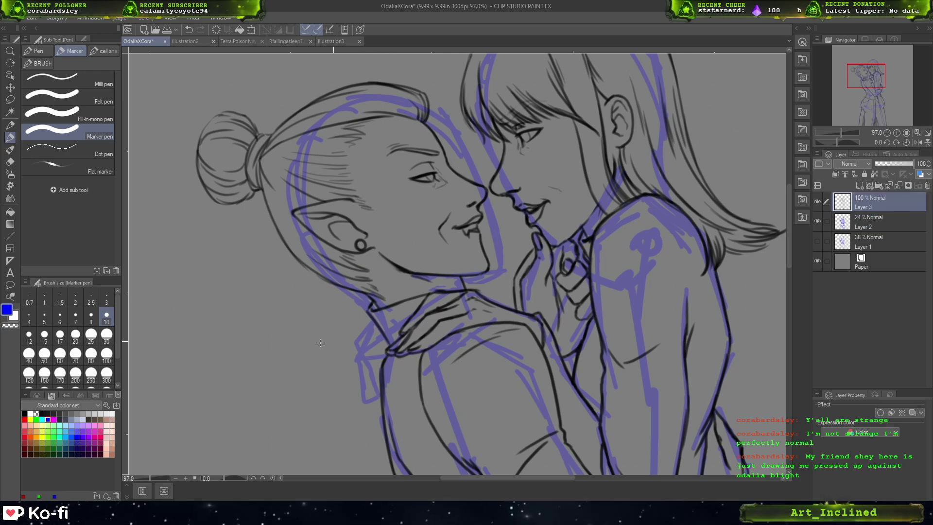
pyautogui.click(10, 125)
pyautogui.click(25, 414)
pyautogui.moveTo(276, 300)
pyautogui.mouseDown()
pyautogui.moveTo(295, 353)
pyautogui.moveTo(677, 272)
pyautogui.mouseUp()
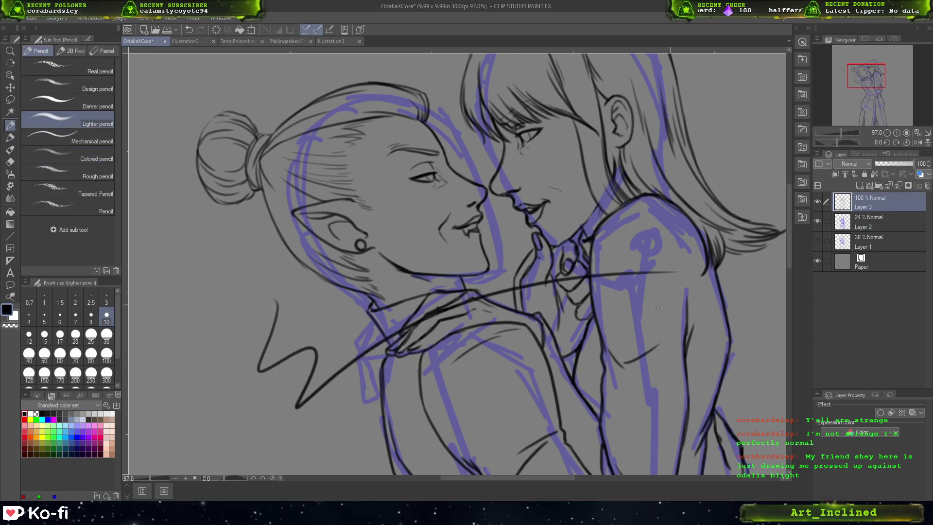
pyautogui.hotkey('ctrl', 'z')
pyautogui.moveTo(372, 321)
pyautogui.mouseDown()
pyautogui.moveTo(352, 343)
pyautogui.moveTo(372, 320)
pyautogui.moveTo(357, 337)
pyautogui.moveTo(368, 345)
pyautogui.moveTo(356, 340)
pyautogui.moveTo(379, 391)
pyautogui.mouseUp()
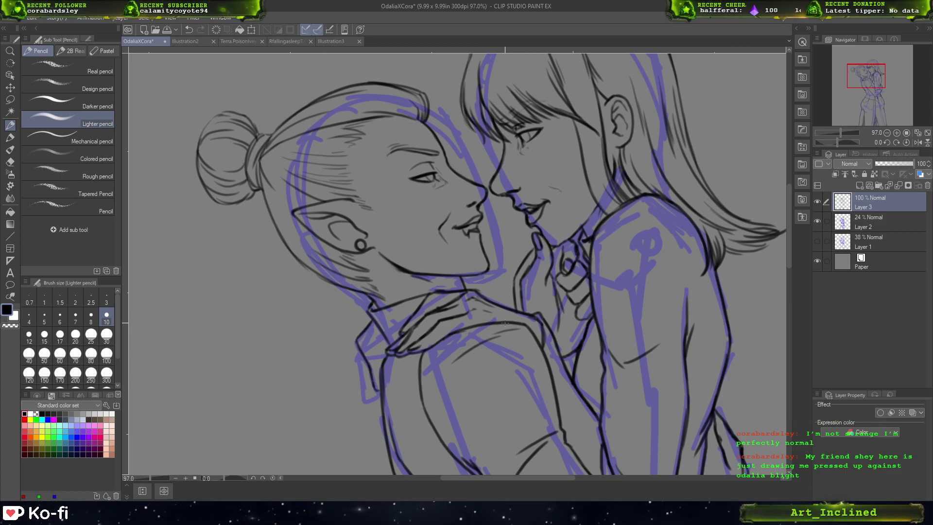
pyautogui.hotkey('ctrl', 'z')
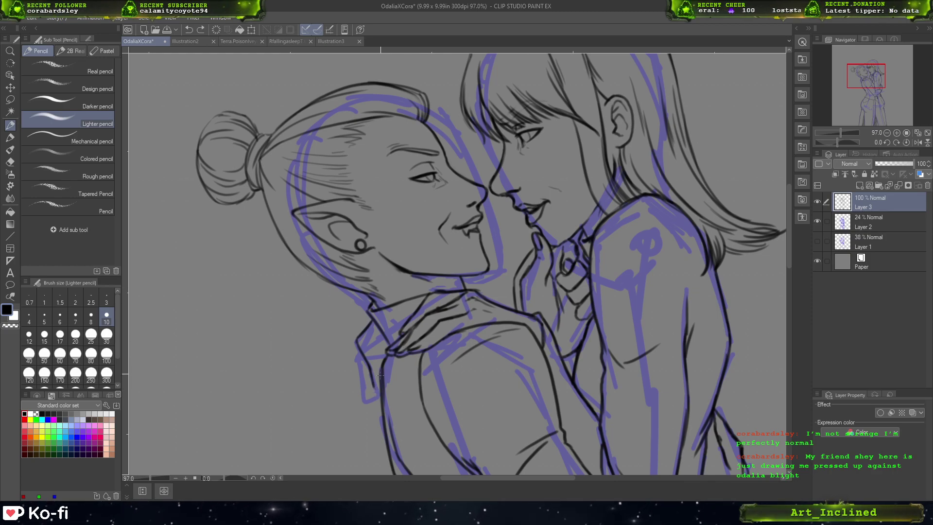
pyautogui.moveTo(369, 367)
pyautogui.mouseDown()
pyautogui.moveTo(374, 389)
pyautogui.moveTo(382, 384)
pyautogui.mouseUp()
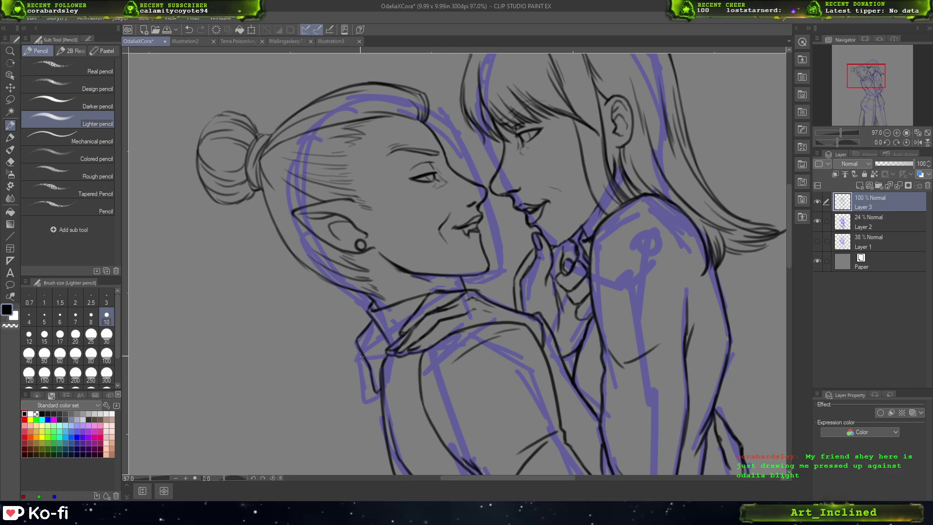
pyautogui.moveTo(361, 357)
pyautogui.mouseDown()
pyautogui.moveTo(378, 412)
pyautogui.moveTo(380, 402)
pyautogui.mouseUp()
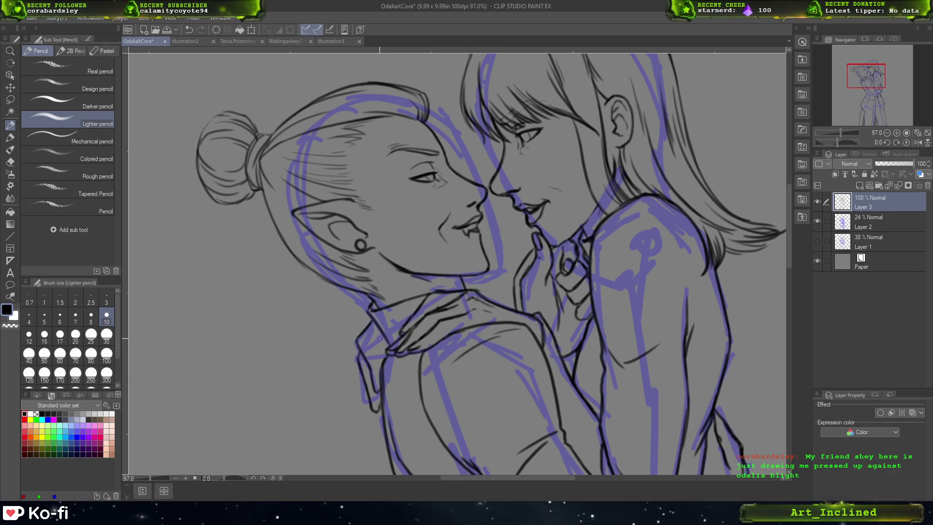
pyautogui.moveTo(373, 344)
pyautogui.mouseDown()
pyautogui.moveTo(379, 339)
pyautogui.moveTo(382, 367)
pyautogui.mouseUp()
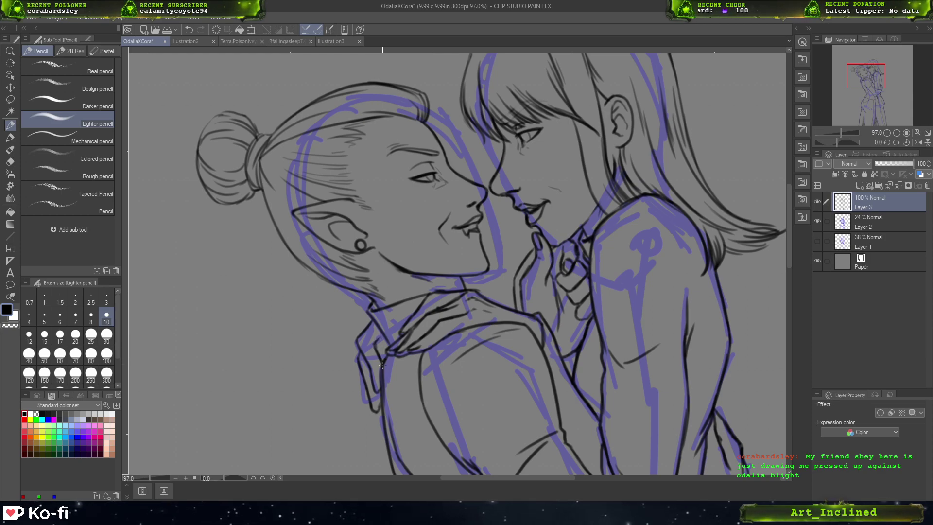
# - Refine the lower tip and upper inner lines of the shape behind the collar, comparing strokes with undo and redo
pyautogui.hotkey('ctrl', 'z')
pyautogui.hotkey('ctrl', 'z')
pyautogui.hotkey('ctrl', 'y')
pyautogui.hotkey('ctrl', 'y')
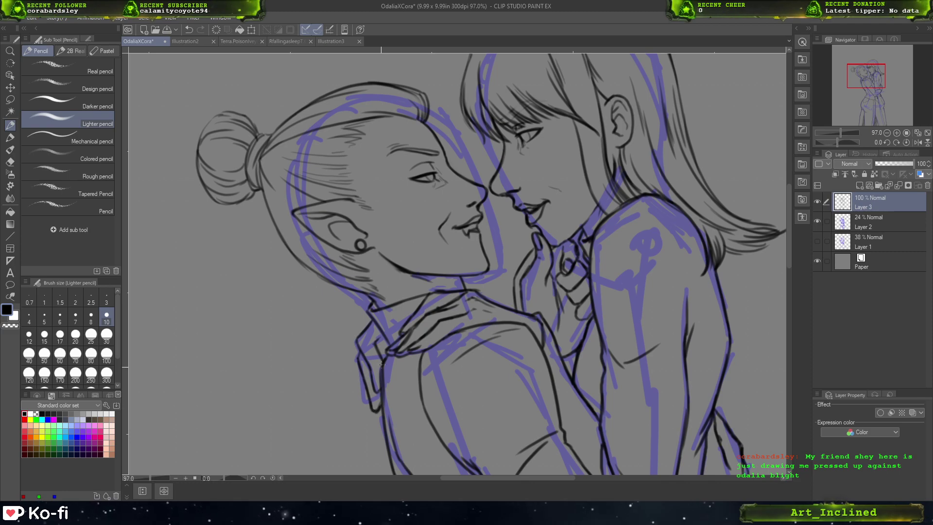
pyautogui.moveTo(378, 416); pyautogui.dragTo(382, 411)
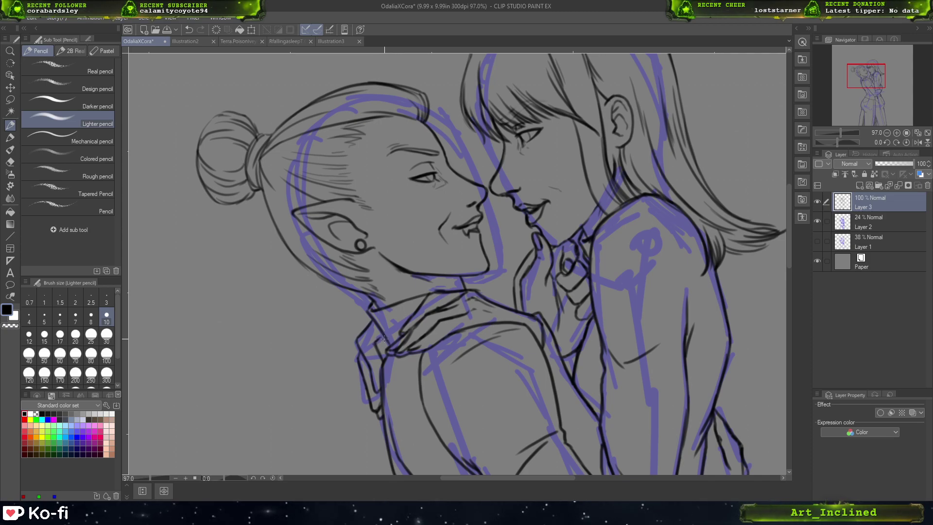
pyautogui.moveTo(377, 346)
pyautogui.mouseDown()
pyautogui.moveTo(371, 356)
pyautogui.moveTo(381, 357)
pyautogui.mouseUp()
pyautogui.hotkey('ctrl', 'z')
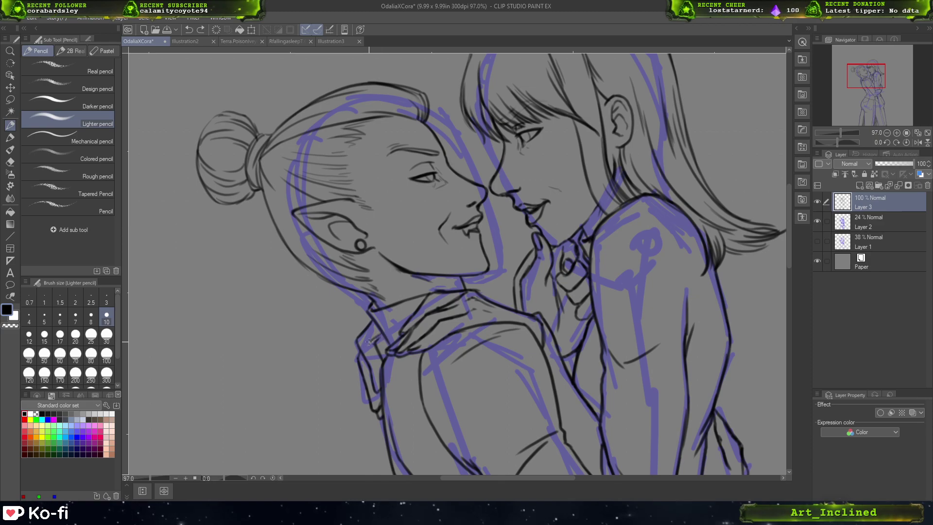
pyautogui.moveTo(369, 342); pyautogui.dragTo(373, 351)
pyautogui.hotkey('ctrl', 'z')
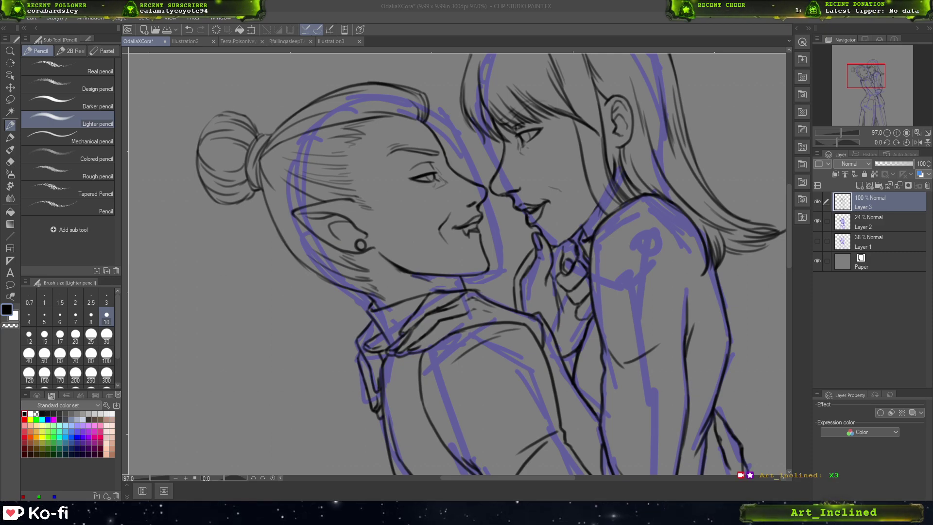
# - Darken the irises of both figures' eyes with small black Lighter pencil strokes, undoing misplaced ones
pyautogui.click(553, 224)
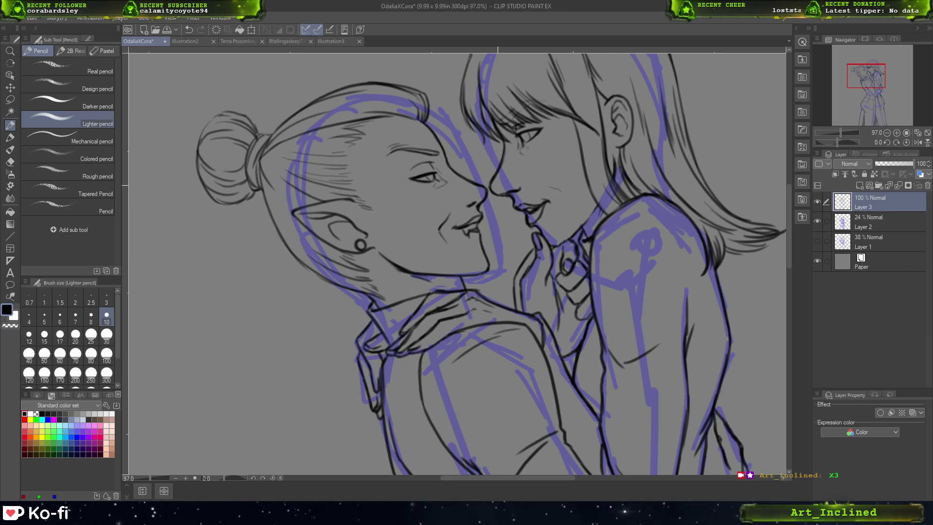
pyautogui.scroll(-2, 497, 186)
pyautogui.scroll(5, 481, 165)
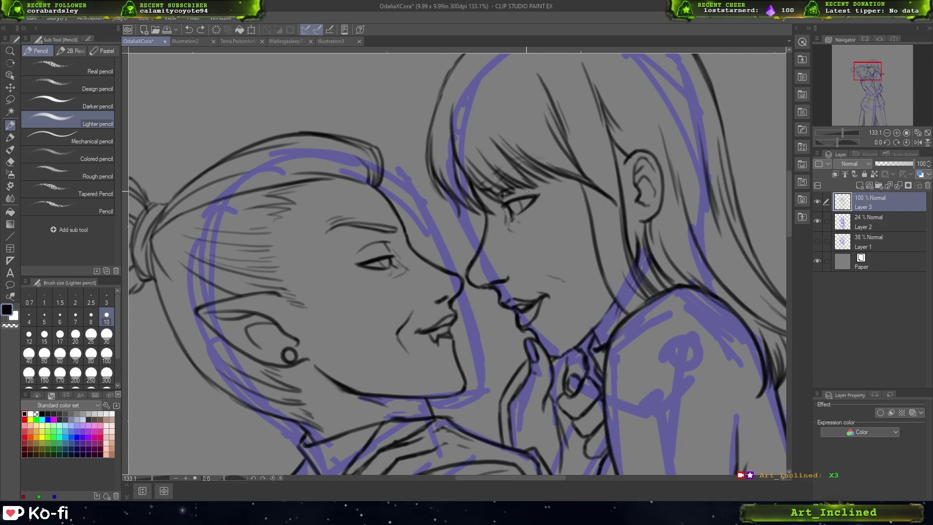
pyautogui.moveTo(516, 205); pyautogui.dragTo(519, 208)
pyautogui.hotkey('ctrl', 'z')
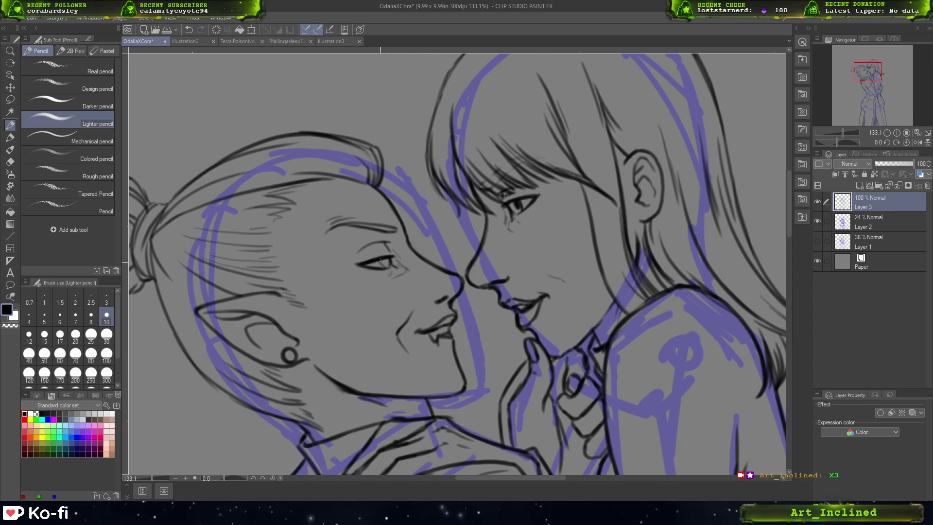
pyautogui.moveTo(381, 259); pyautogui.dragTo(384, 261)
pyautogui.hotkey('ctrl', 'z')
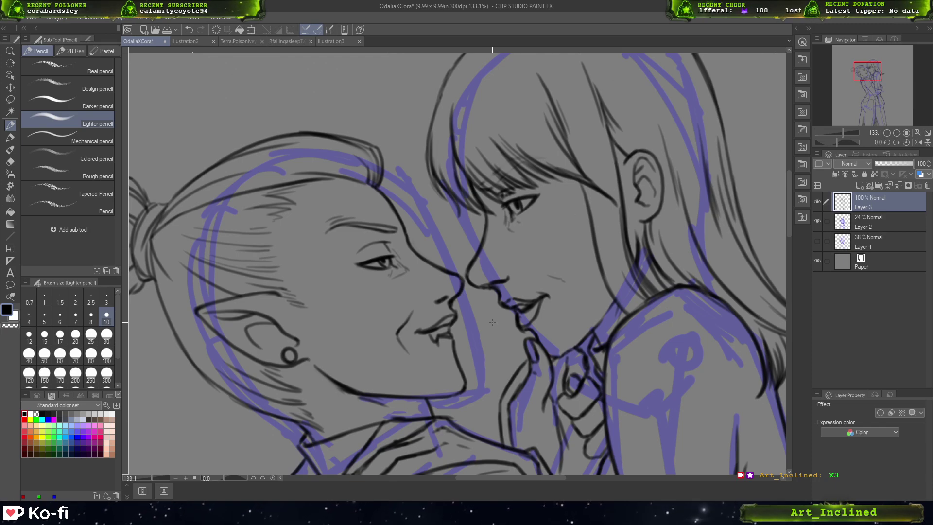
# - Try to dot a white highlight in the bun-haired figure's eye, undoing each misplaced dot
pyautogui.click(30, 413)
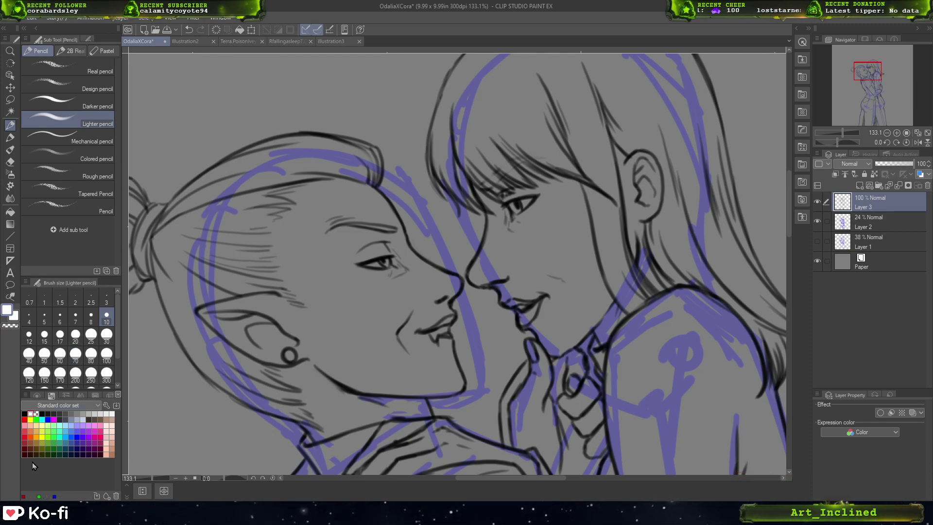
pyautogui.hotkey('ctrl', 'z')
pyautogui.click(388, 259)
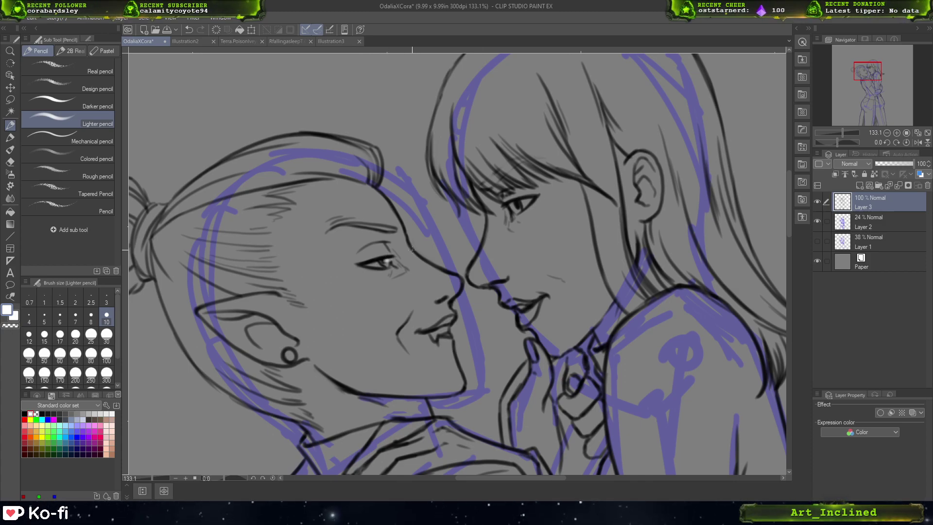
pyautogui.hotkey('ctrl', 'z')
pyautogui.click(389, 259)
pyautogui.hotkey('ctrl', 'z')
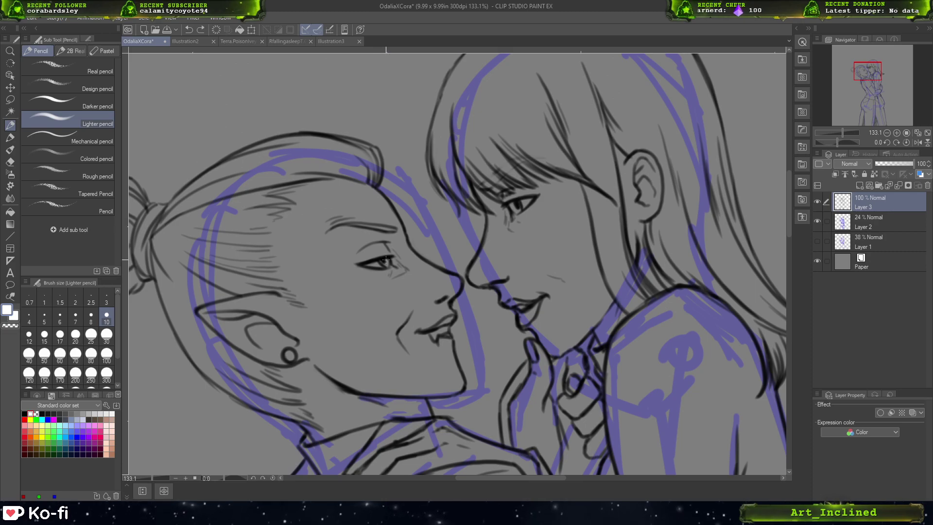
pyautogui.click(388, 260)
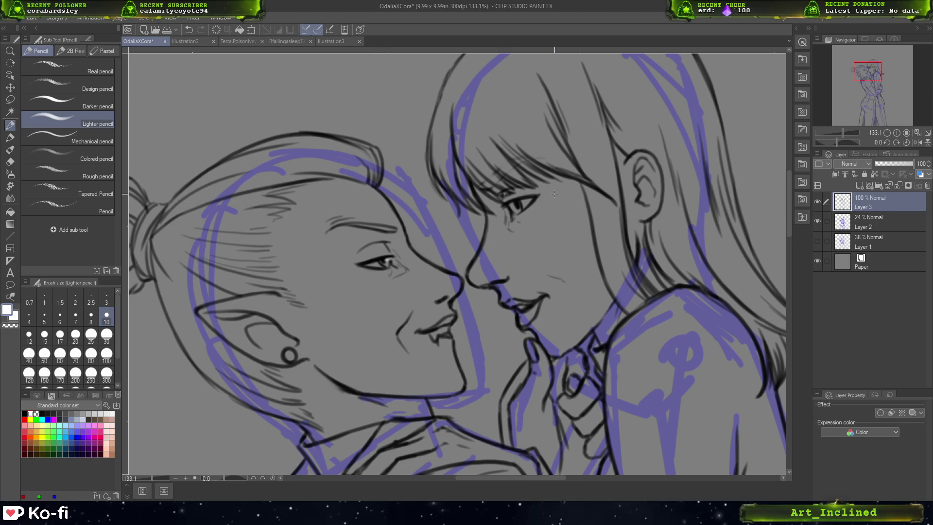
# - Add a new layer above Layer 3, and return to Layer 3 with black as the drawing colour
pyautogui.click(860, 186)
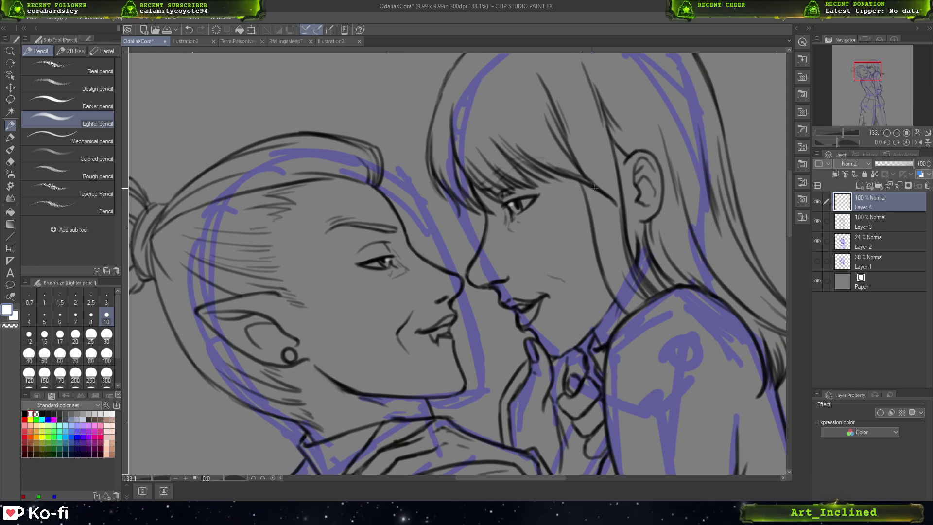
pyautogui.click(882, 221)
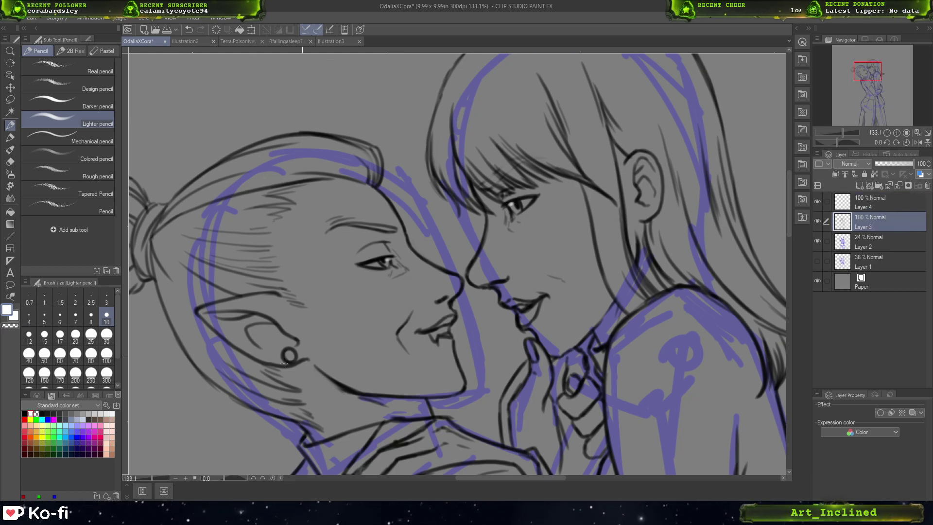
pyautogui.click(24, 413)
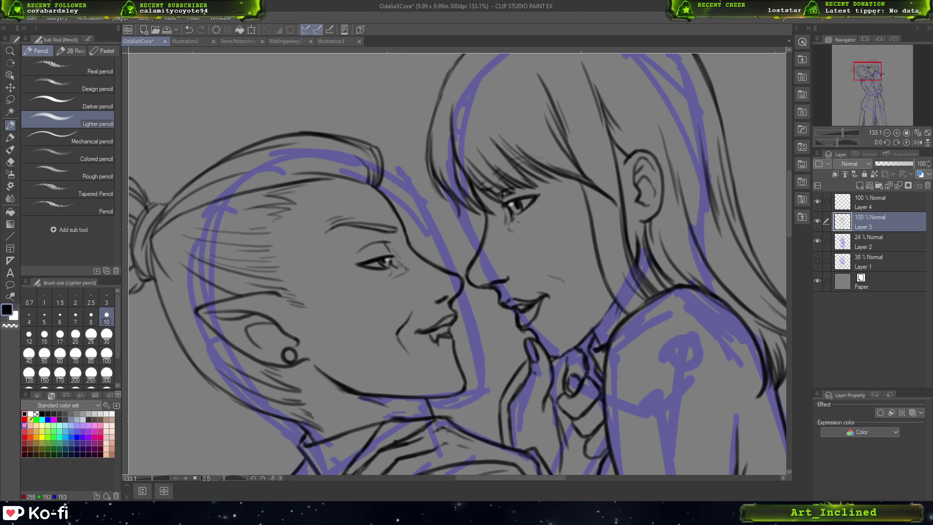
# - Strengthen and extend the upper lash line on the eye of the figure with bangs, undoing misplaced strokes
pyautogui.moveTo(526, 197)
pyautogui.mouseDown()
pyautogui.moveTo(548, 189)
pyautogui.moveTo(520, 195)
pyautogui.mouseUp()
pyautogui.hotkey('ctrl', 'z')
pyautogui.hotkey('ctrl', 'z')
pyautogui.hotkey('ctrl', 'z')
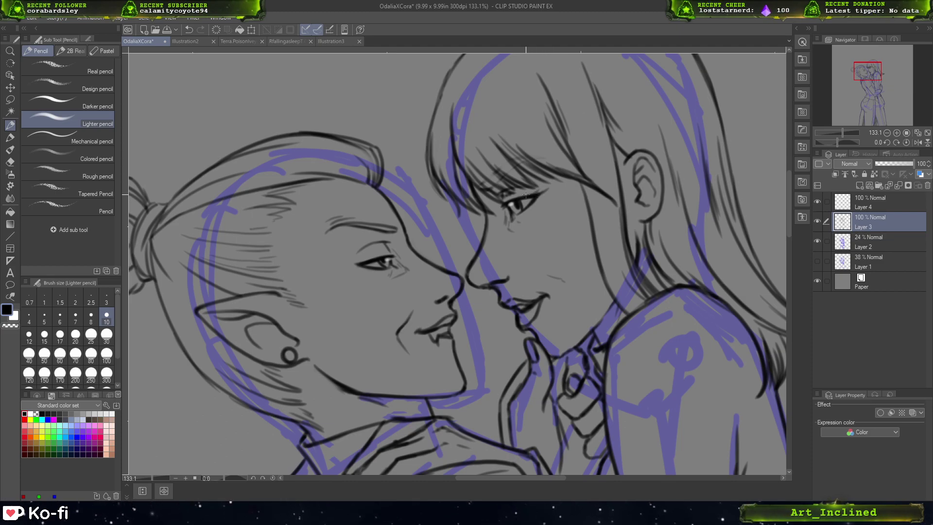
pyautogui.hotkey('ctrl', 'z')
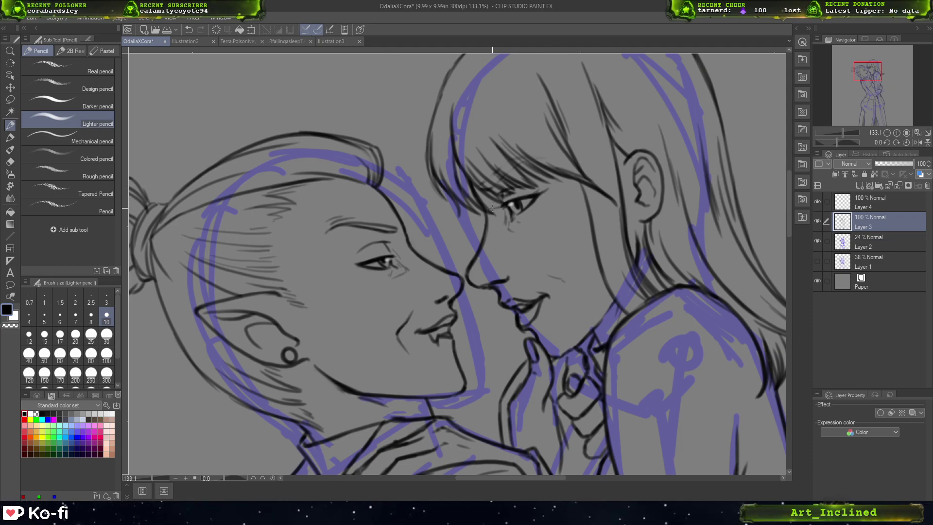
pyautogui.moveTo(503, 203); pyautogui.dragTo(530, 193)
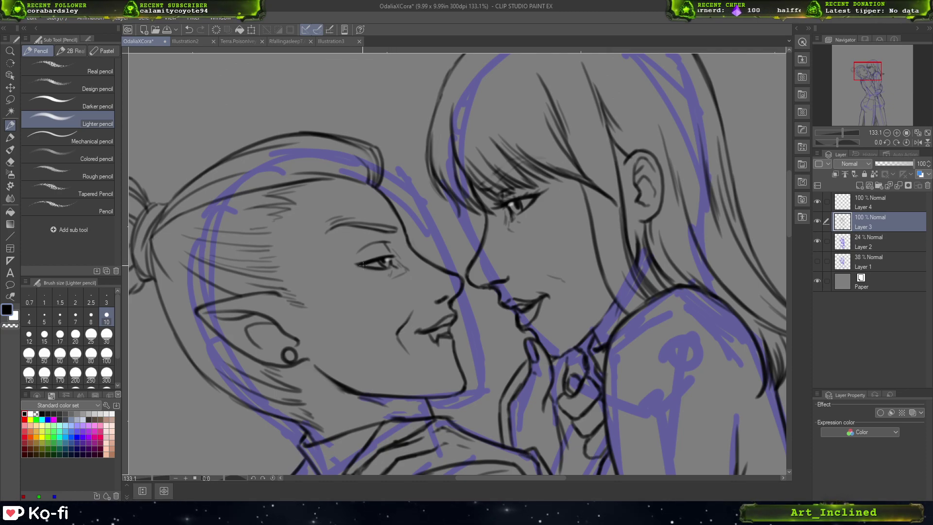
# - Extend the outer corner of the bun-haired figure's eye with a tapered black stroke, comparing versions with undo and redo
pyautogui.hotkey('ctrl', 'z')
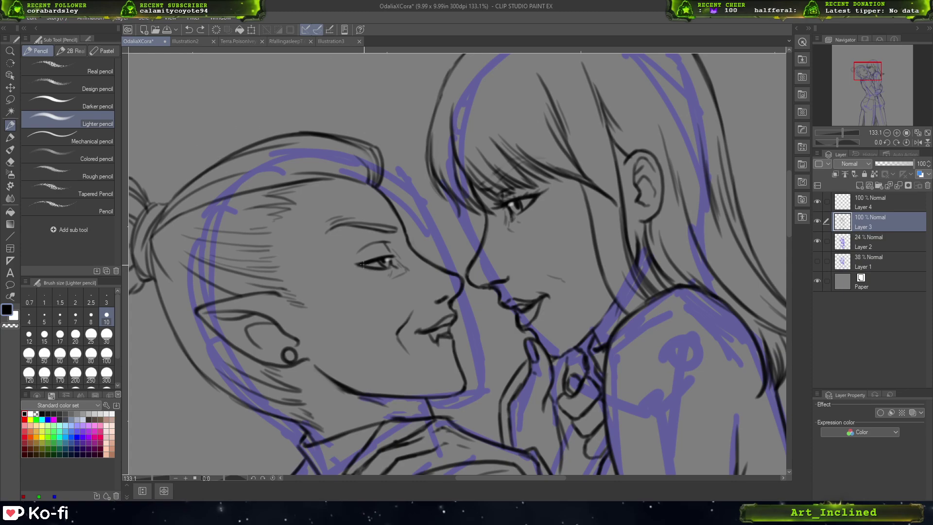
pyautogui.moveTo(364, 265); pyautogui.dragTo(367, 264)
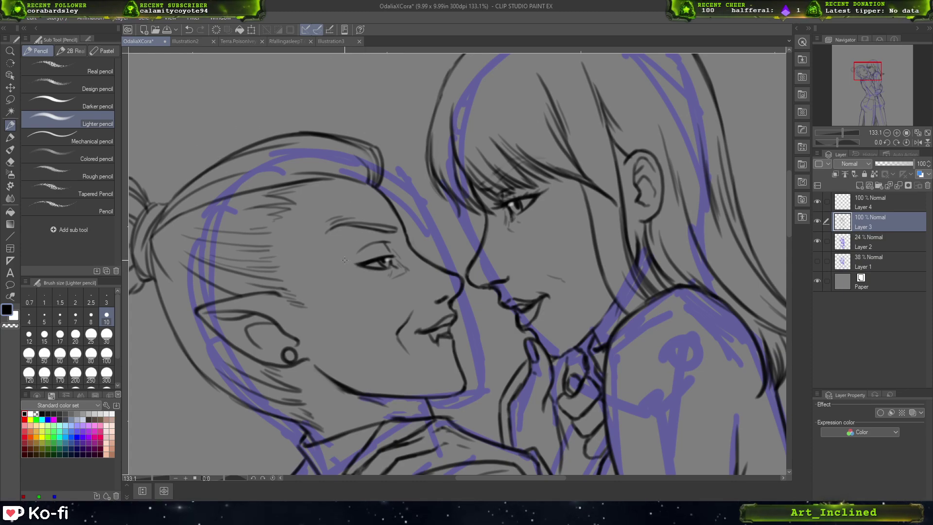
pyautogui.hotkey('ctrl', 'z')
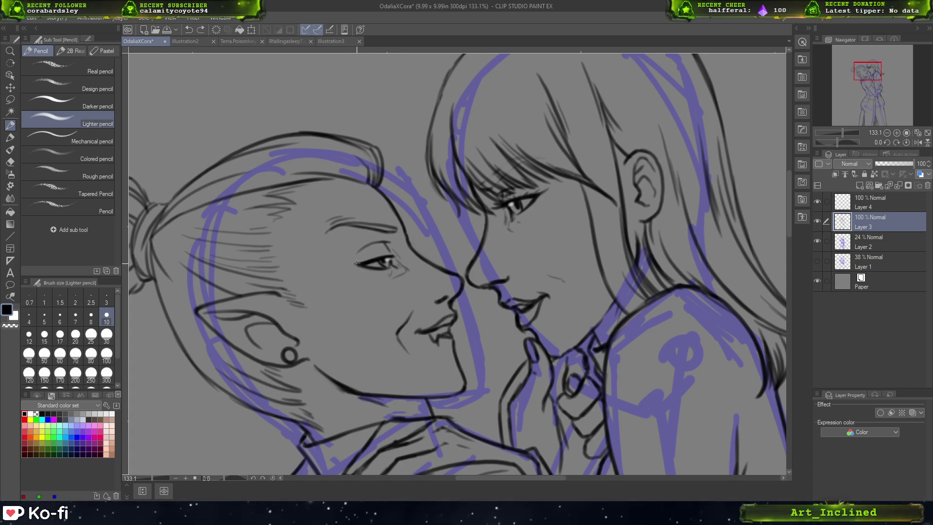
pyautogui.hotkey('ctrl', 'y')
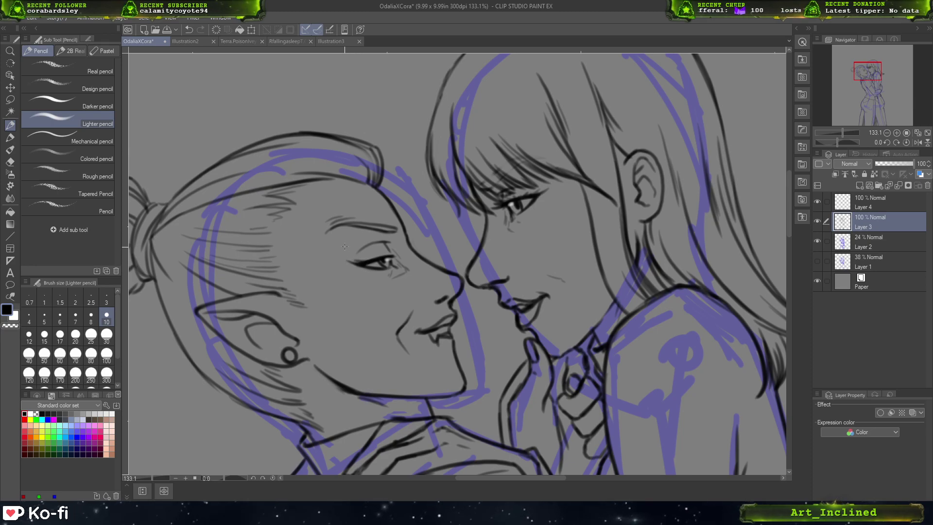
pyautogui.hotkey('ctrl', 'z')
pyautogui.hotkey('ctrl', 'y')
pyautogui.hotkey('ctrl', 'z')
pyautogui.hotkey('ctrl', 'y')
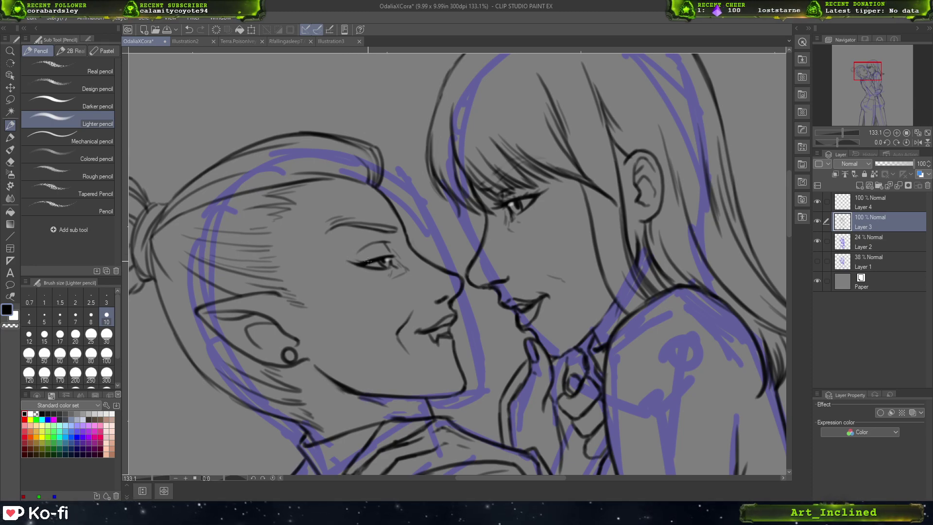
pyautogui.hotkey('ctrl', 'z')
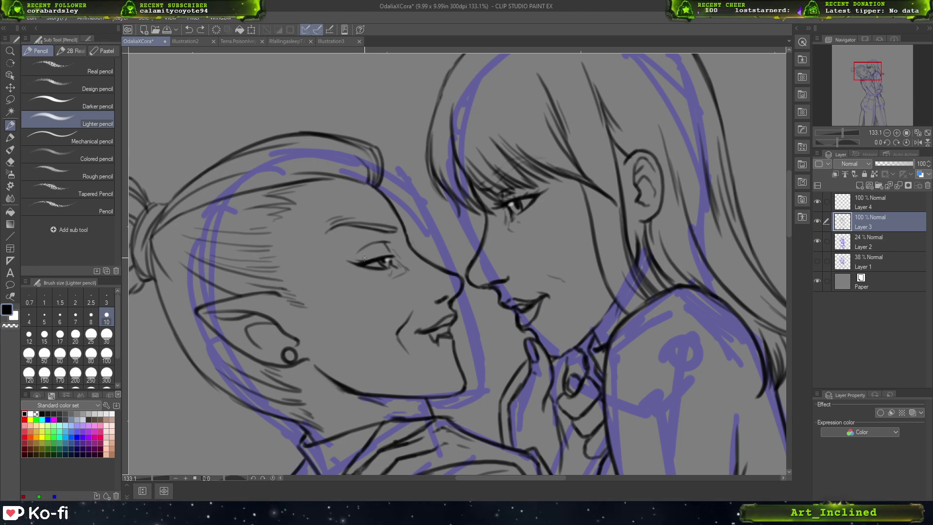
# - Draw fine upper and lower lashes on the bun-haired figure's eye, undoing strokes that do not fit
pyautogui.moveTo(393, 252); pyautogui.dragTo(402, 255)
pyautogui.hotkey('ctrl', 'z')
pyautogui.hotkey('ctrl', 'z')
pyautogui.hotkey('ctrl', 'y')
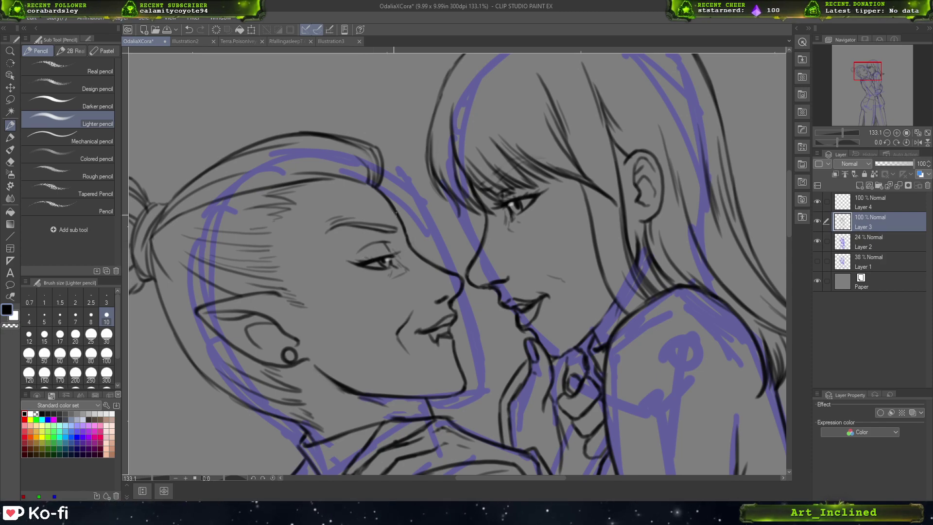
pyautogui.hotkey('ctrl', 'z')
pyautogui.hotkey('ctrl', 'y')
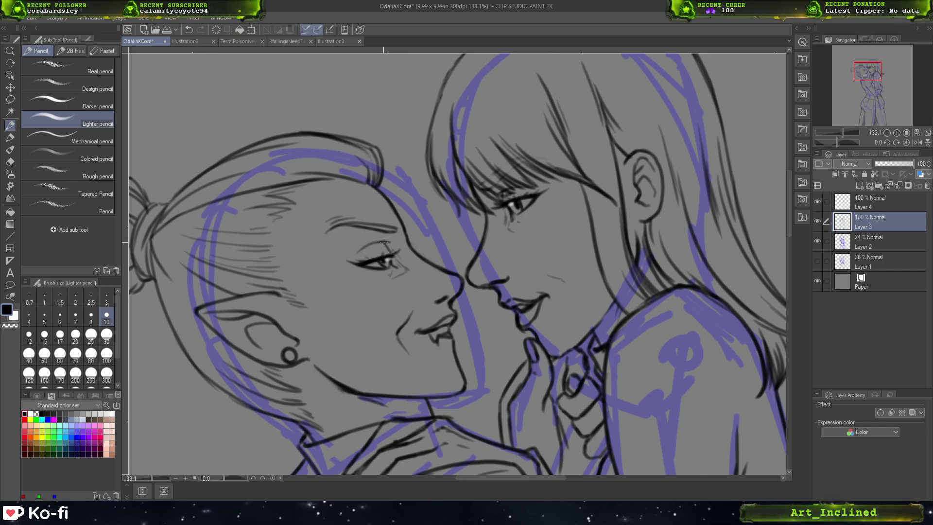
pyautogui.hotkey('ctrl', 'z')
pyautogui.hotkey('ctrl', 'y')
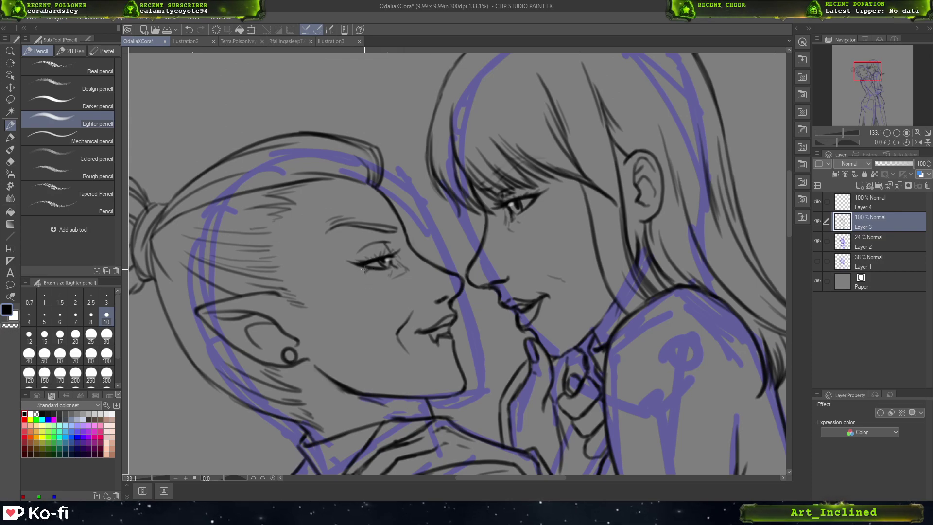
pyautogui.moveTo(369, 268); pyautogui.dragTo(364, 275)
pyautogui.hotkey('ctrl', 'z')
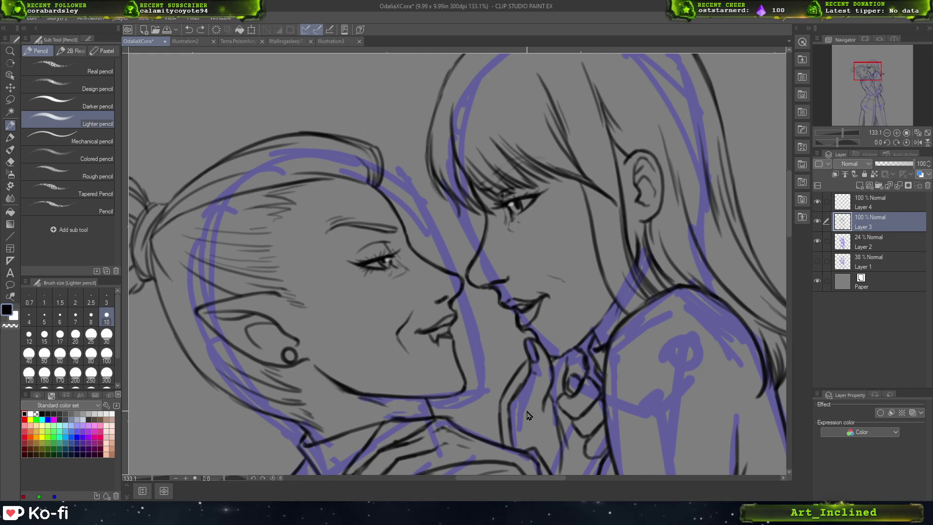
# - Undo the last strokes on the bun-haired figure's eye and try a short line at its inner lower corner
pyautogui.hotkey('ctrl', 'z')
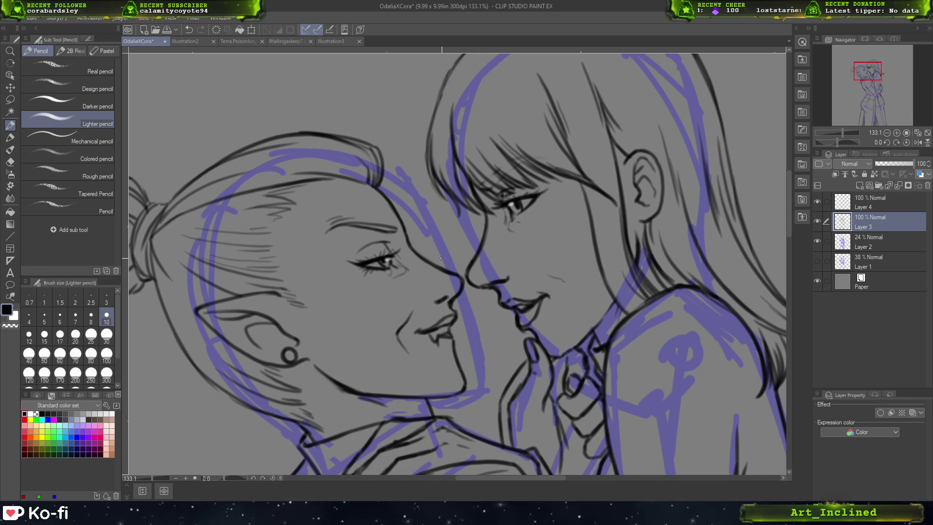
pyautogui.hotkey('ctrl', 'z')
pyautogui.moveTo(395, 269); pyautogui.dragTo(387, 271)
pyautogui.hotkey('ctrl', 'z')
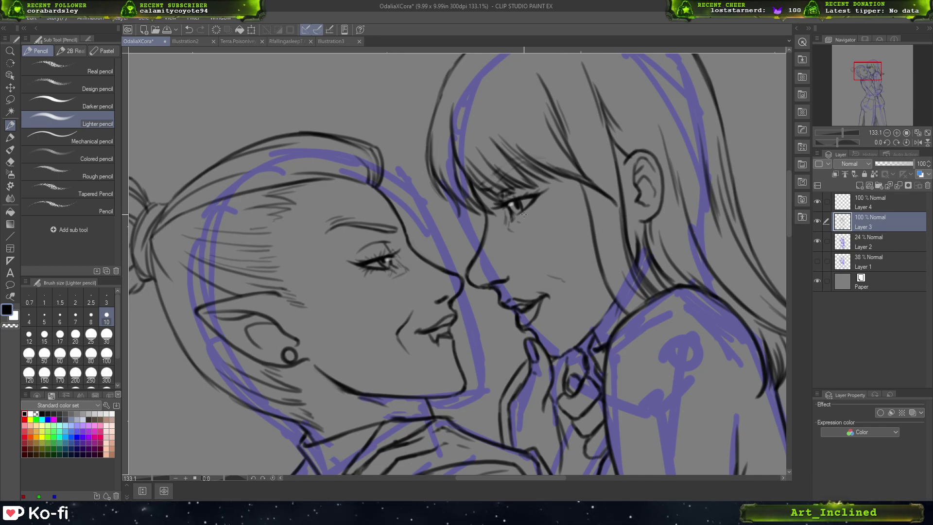
# - Draw a fine lower-lid stroke at the outer corner of the eye of the figure with bangs, undoing misplaced attempts
pyautogui.moveTo(520, 213)
pyautogui.mouseDown()
pyautogui.moveTo(518, 221)
pyautogui.moveTo(545, 197)
pyautogui.mouseUp()
pyautogui.hotkey('ctrl', 'z')
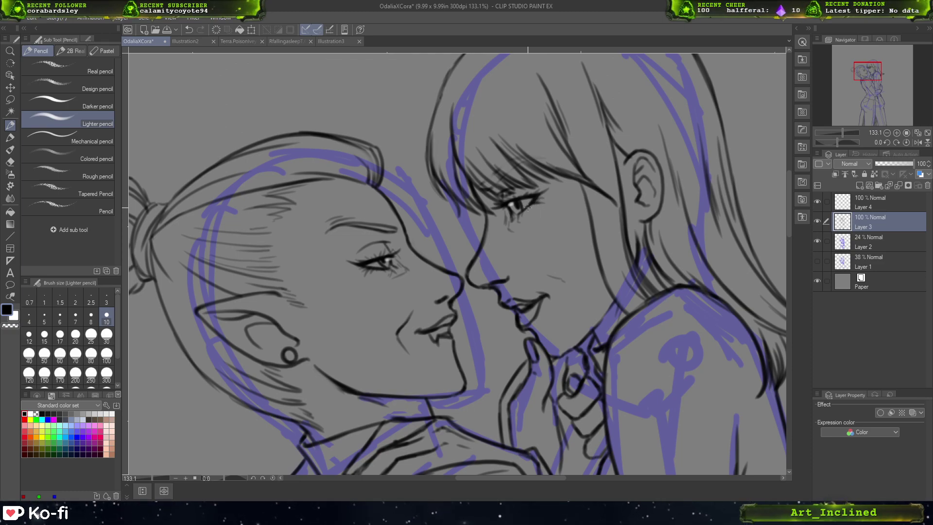
pyautogui.hotkey('ctrl', 'z')
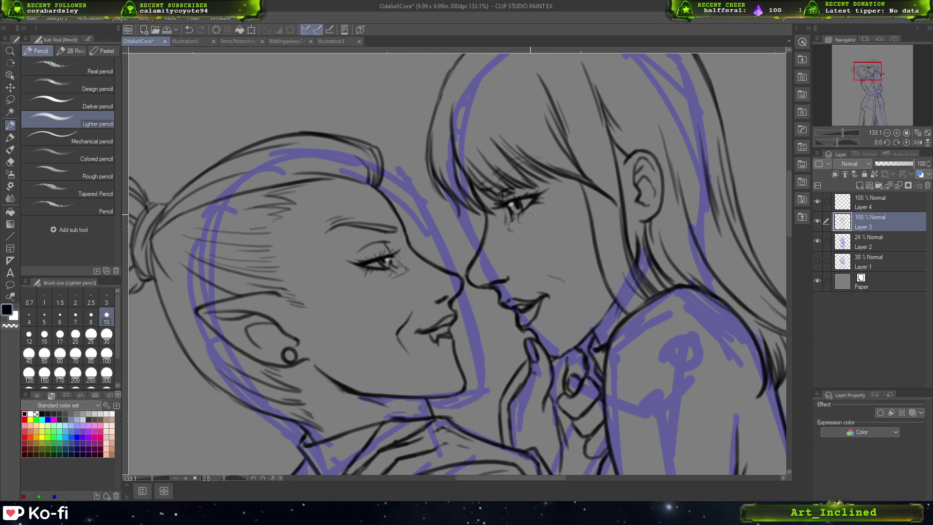
pyautogui.moveTo(525, 212); pyautogui.dragTo(537, 203)
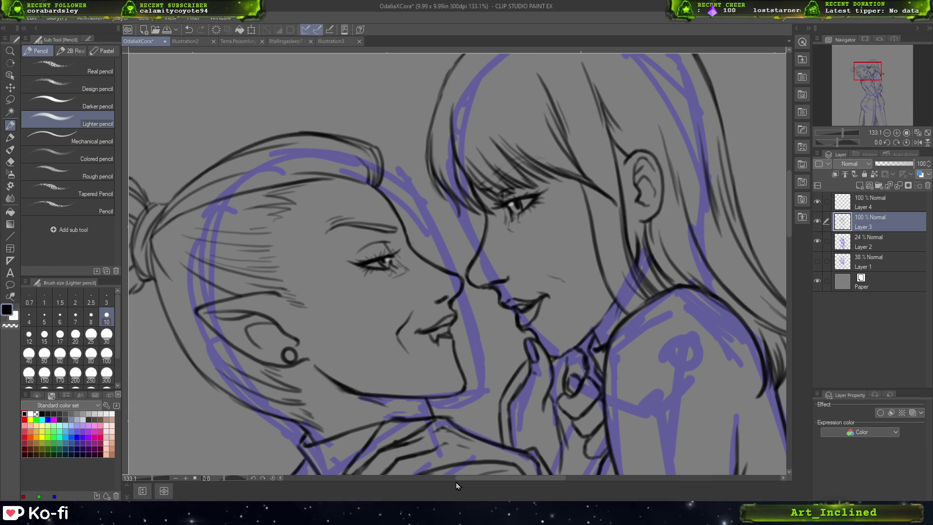
# - Hide the blue sketch on Layer 2 and check the line art alone at different magnifications
pyautogui.scroll(-8, 482, 255)
pyautogui.scroll(2, 524, 221)
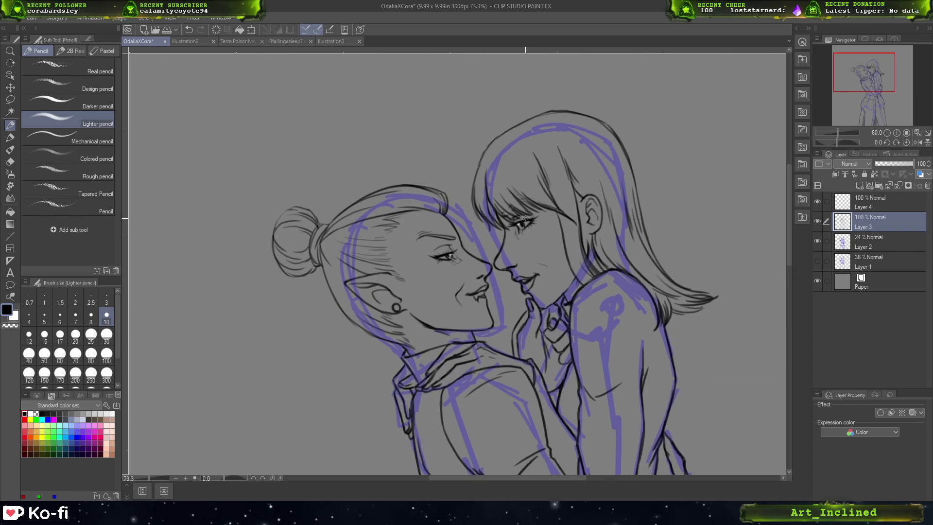
pyautogui.click(818, 241)
pyautogui.scroll(1, 454, 195)
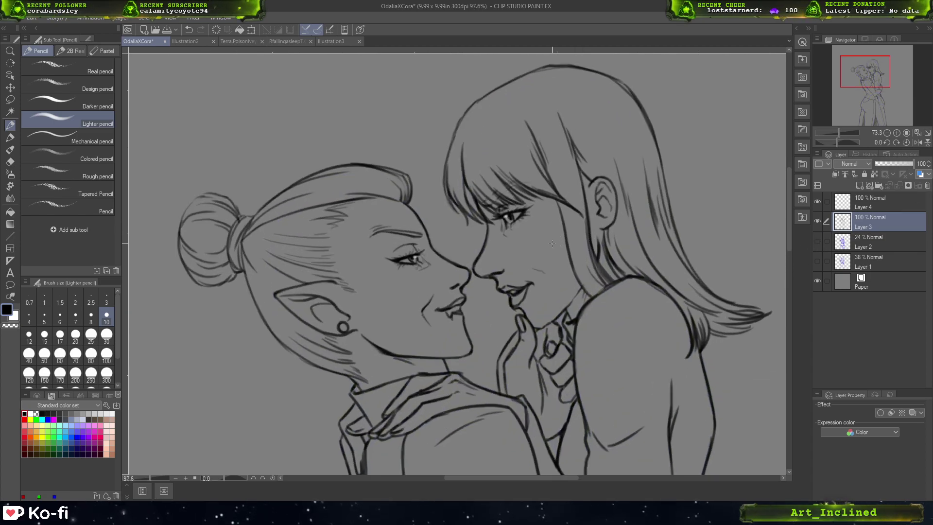
pyautogui.scroll(-3, 278, 228)
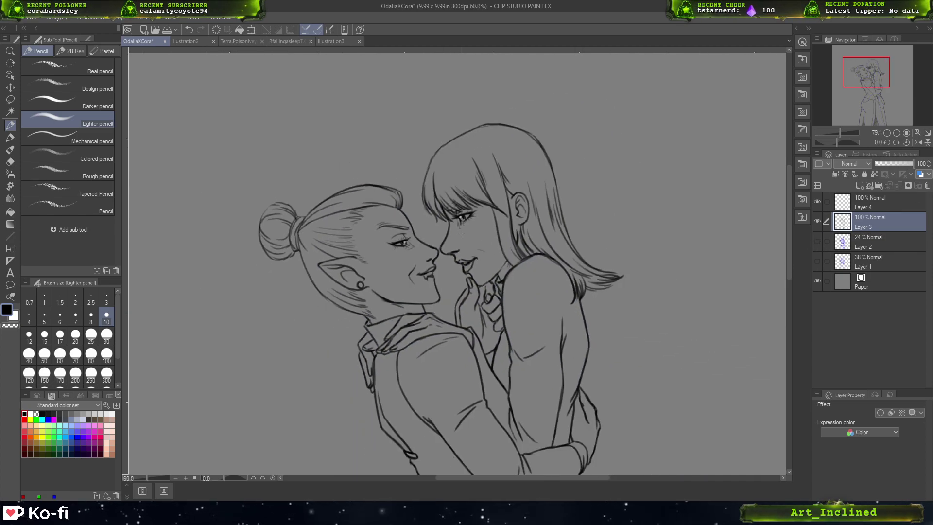
pyautogui.scroll(2, 364, 209)
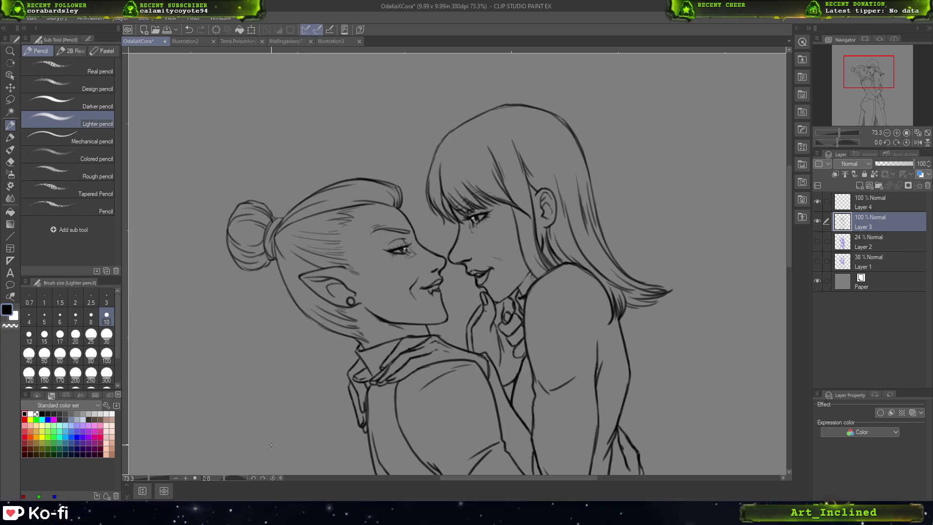
# - Add a new layer directly beneath Layer 3 and set it to Multiply blending at 40% opacity
pyautogui.click(900, 234)
pyautogui.click(859, 185)
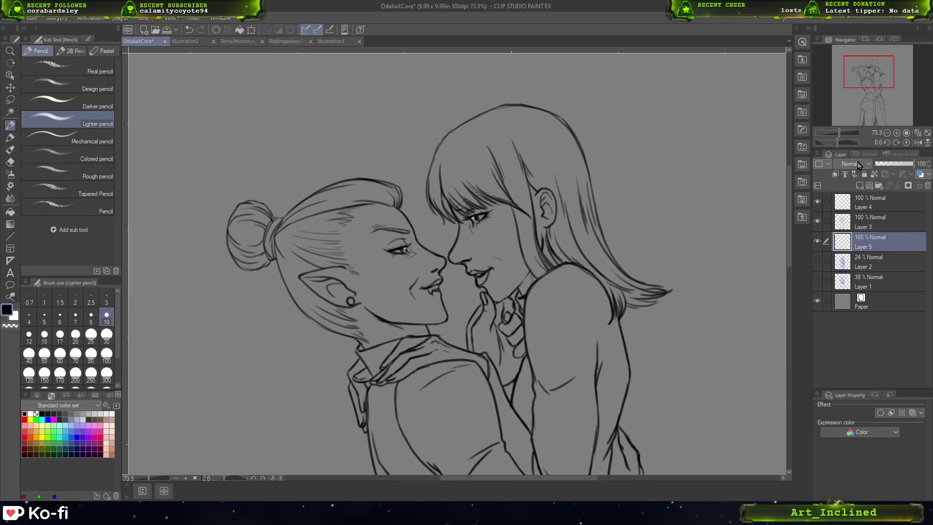
pyautogui.click(851, 193)
pyautogui.click(891, 164)
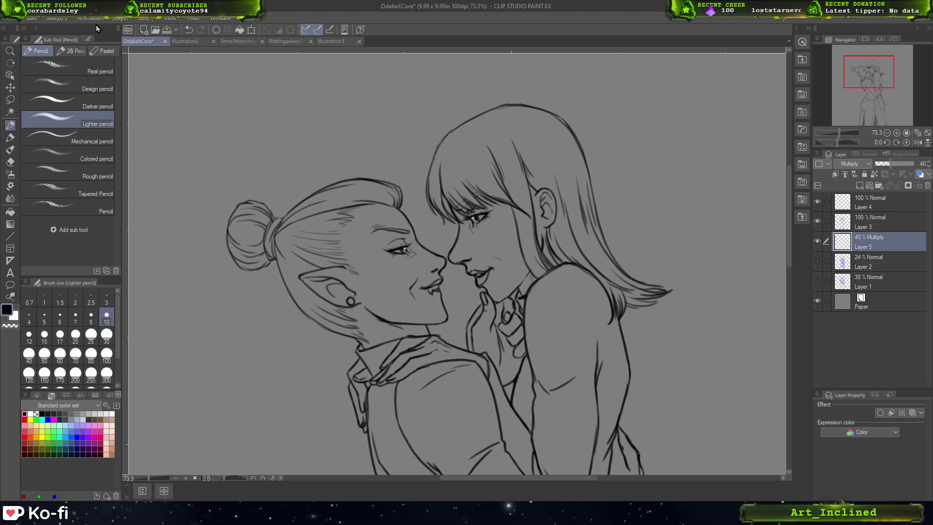
# - Choose the demaymayart sketch pen with a mid grey, test it beside the figures and undo the test stroke
pyautogui.click(9, 137)
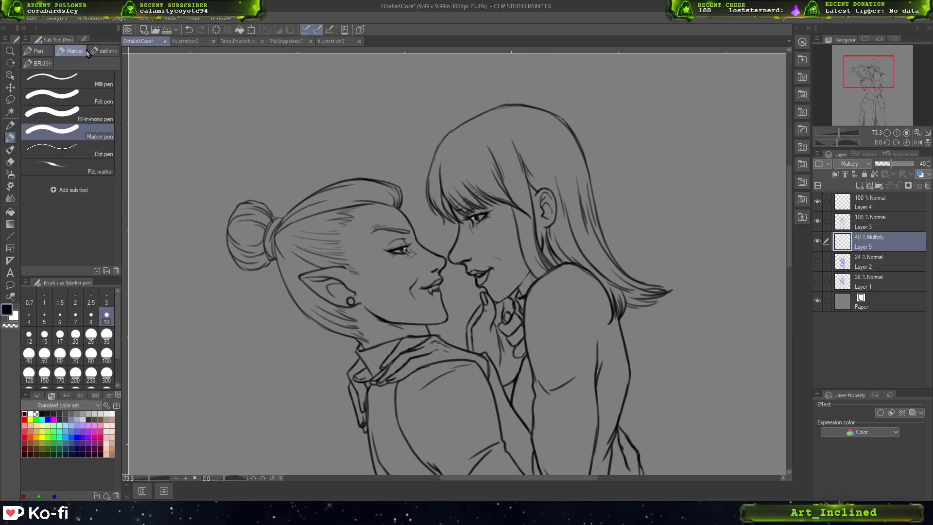
pyautogui.click(41, 63)
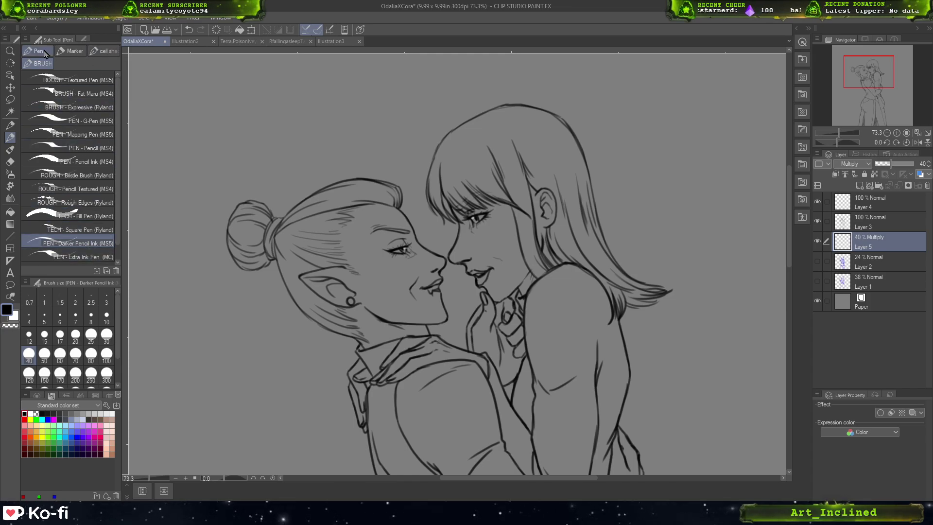
pyautogui.click(39, 51)
pyautogui.click(88, 224)
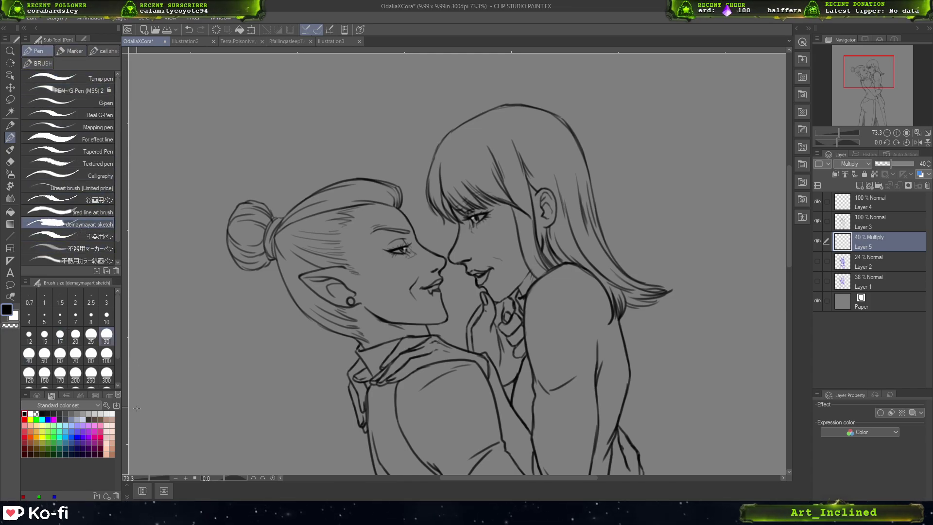
pyautogui.click(78, 413)
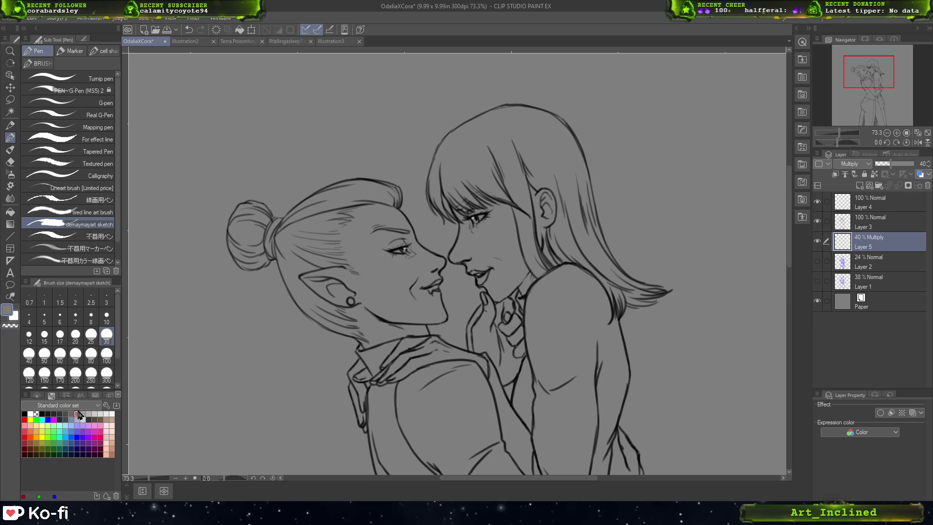
pyautogui.moveTo(173, 362)
pyautogui.mouseDown()
pyautogui.moveTo(187, 430)
pyautogui.moveTo(311, 409)
pyautogui.moveTo(237, 452)
pyautogui.mouseUp()
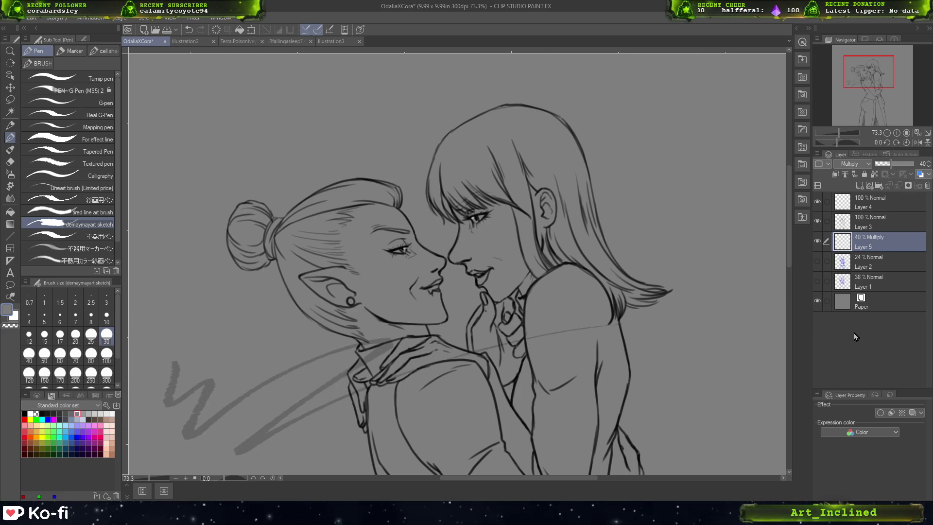
pyautogui.hotkey('ctrl', 'z')
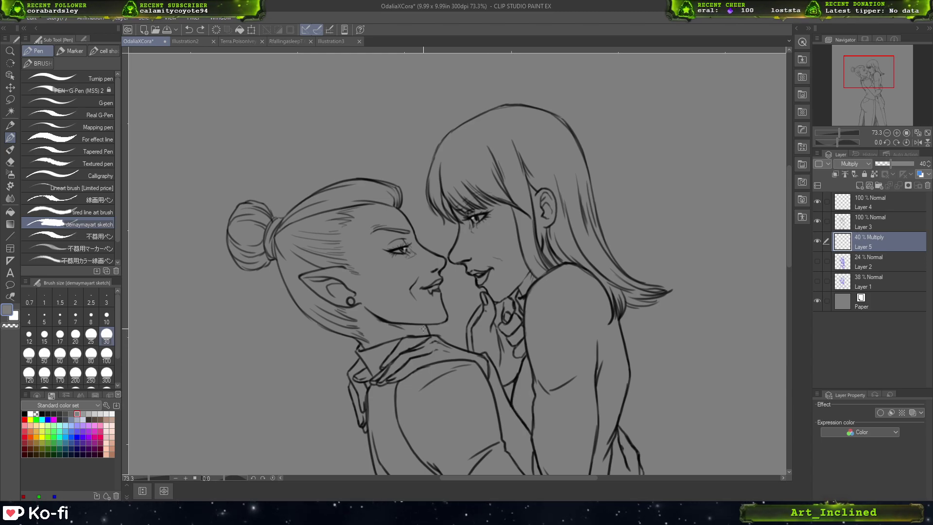
# - Shade the area beneath the jaw of the figure with bangs in grey, undoing strokes that do not fit
pyautogui.moveTo(422, 329); pyautogui.dragTo(389, 330)
pyautogui.hotkey('ctrl', 'z')
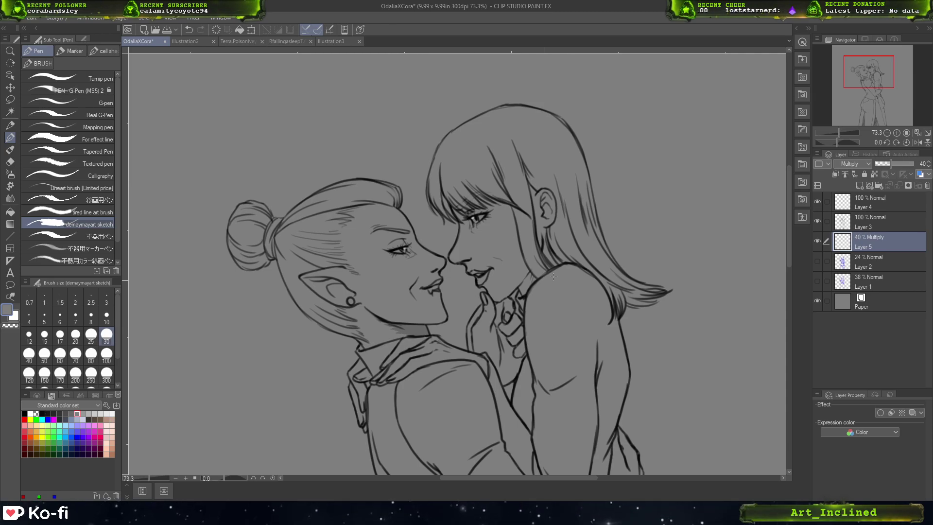
pyautogui.moveTo(531, 275); pyautogui.dragTo(524, 293)
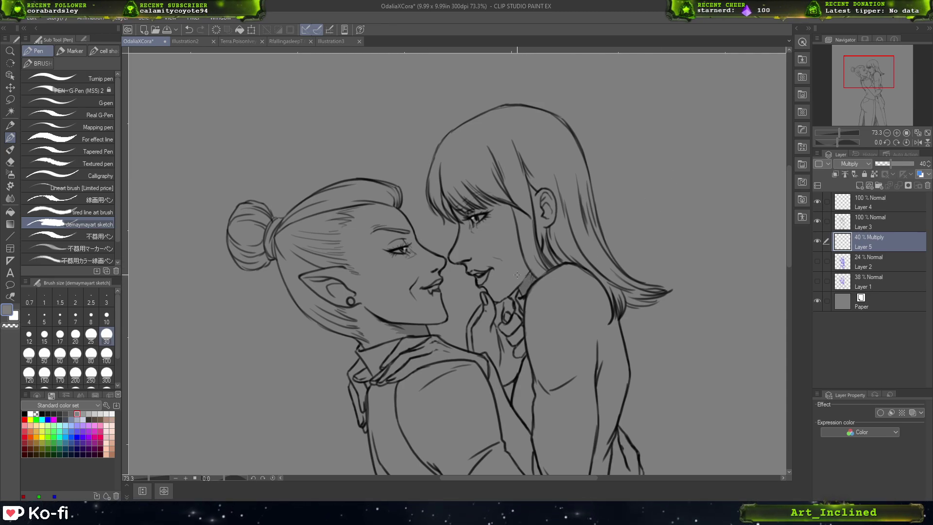
pyautogui.moveTo(503, 297)
pyautogui.mouseDown()
pyautogui.moveTo(527, 273)
pyautogui.moveTo(522, 319)
pyautogui.moveTo(520, 312)
pyautogui.mouseUp()
pyautogui.hotkey('ctrl', 'z')
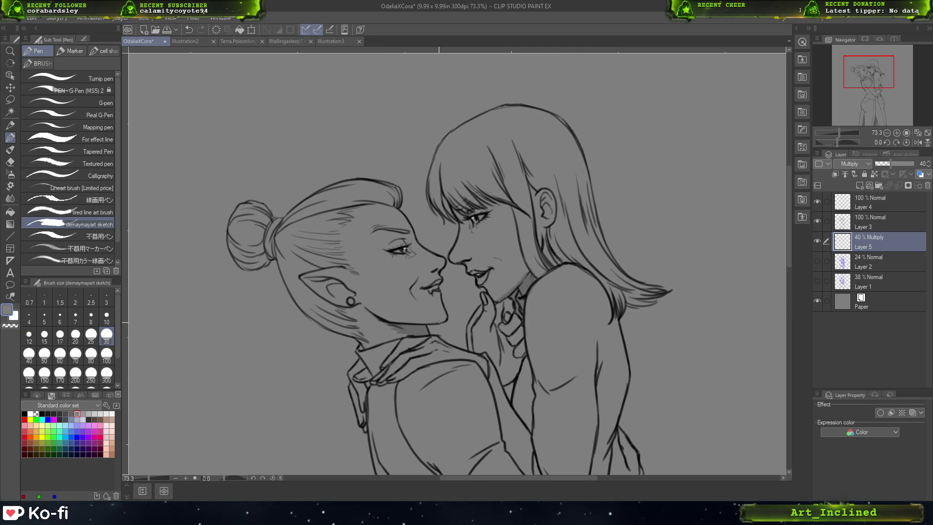
pyautogui.hotkey('ctrl', 'z')
# - Shade the bun-haired figure's neck under the jawline and the shadowed areas around the raised hands
pyautogui.moveTo(380, 320); pyautogui.dragTo(436, 322)
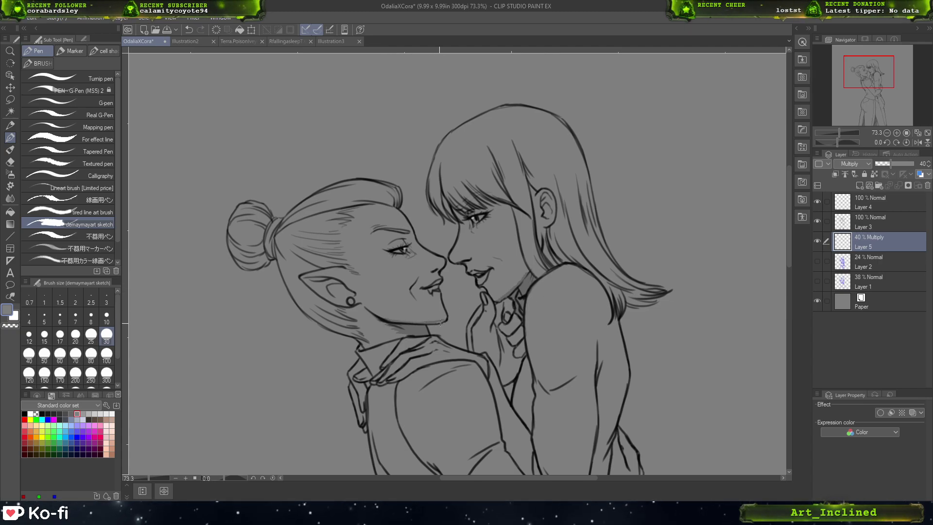
pyautogui.moveTo(503, 338)
pyautogui.mouseDown()
pyautogui.moveTo(510, 393)
pyautogui.moveTo(538, 360)
pyautogui.moveTo(526, 381)
pyautogui.moveTo(515, 336)
pyautogui.moveTo(503, 381)
pyautogui.moveTo(510, 349)
pyautogui.moveTo(505, 377)
pyautogui.moveTo(510, 341)
pyautogui.mouseUp()
pyautogui.moveTo(514, 345)
pyautogui.mouseDown()
pyautogui.moveTo(518, 356)
pyautogui.moveTo(525, 344)
pyautogui.mouseUp()
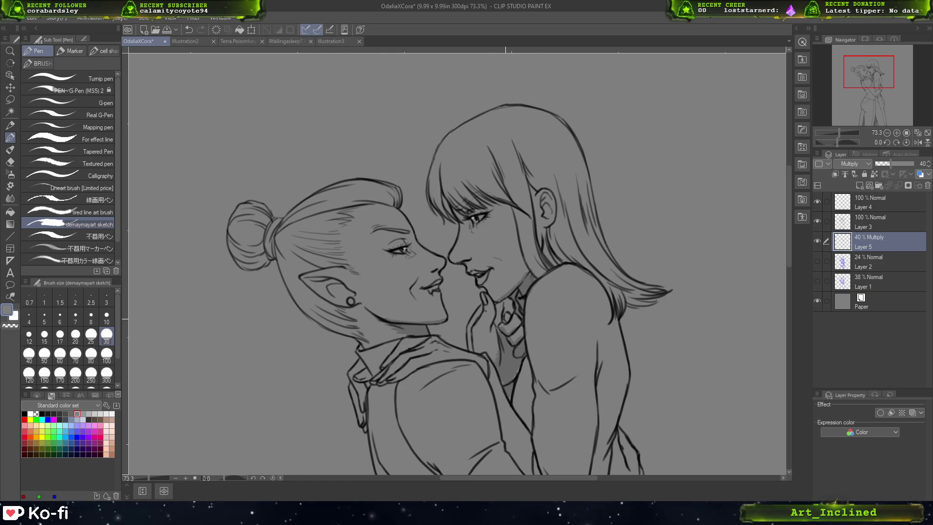
pyautogui.hotkey('ctrl', 'z')
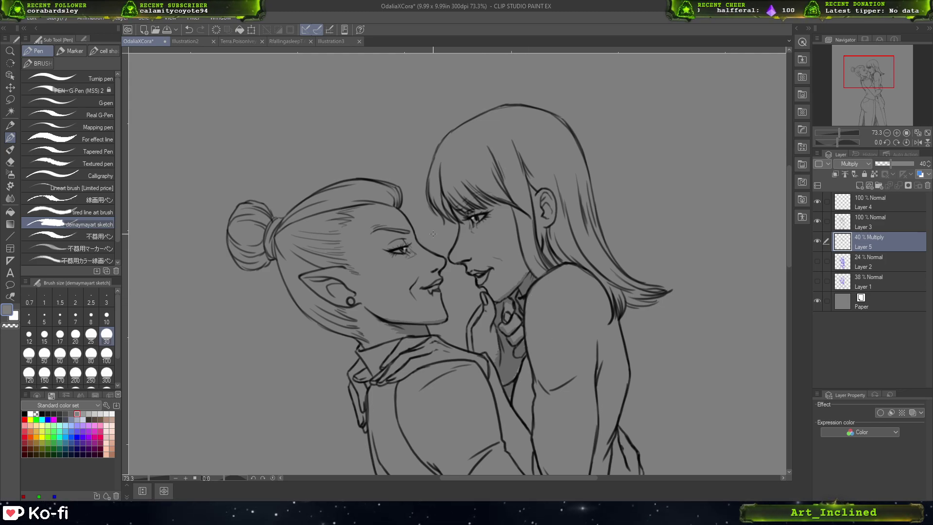
# - Add light grey shading around both figures' eyes, undoing trial strokes near the bun-haired figure's nose
pyautogui.moveTo(410, 245); pyautogui.dragTo(414, 254)
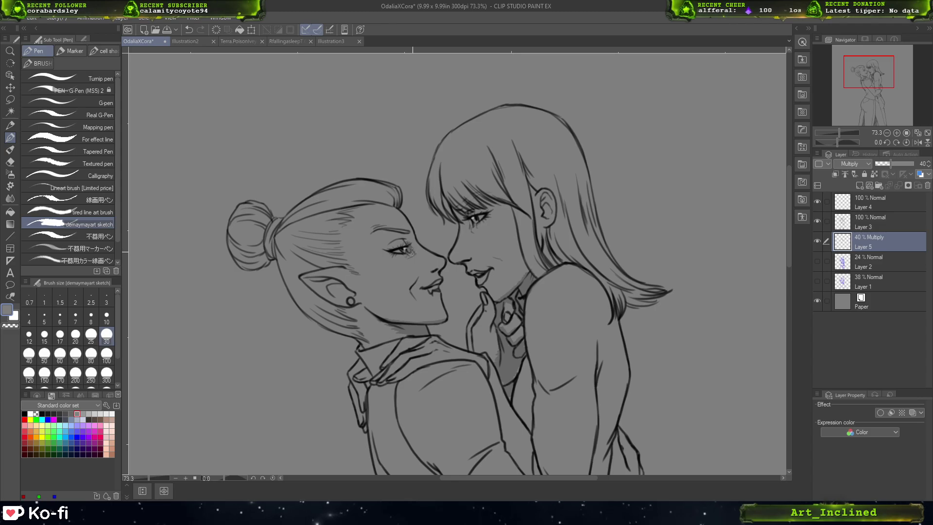
pyautogui.moveTo(467, 223); pyautogui.dragTo(470, 229)
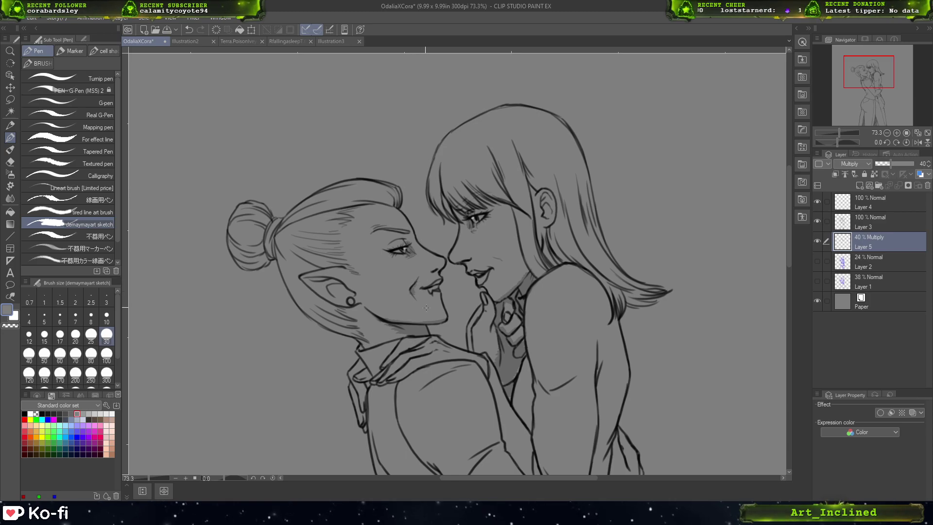
pyautogui.hotkey('ctrl', 'z')
pyautogui.moveTo(433, 268)
pyautogui.mouseDown()
pyautogui.moveTo(442, 265)
pyautogui.moveTo(434, 273)
pyautogui.mouseUp()
pyautogui.hotkey('ctrl', 'z')
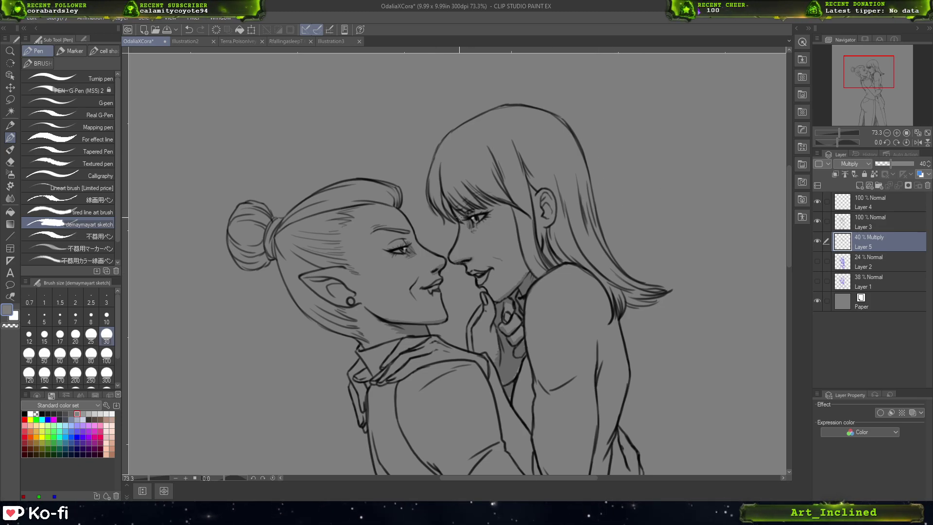
# - Shade beneath the bangs, along the hair by the ear, and under the bun-haired figure's front hairline
pyautogui.moveTo(452, 206); pyautogui.dragTo(467, 216)
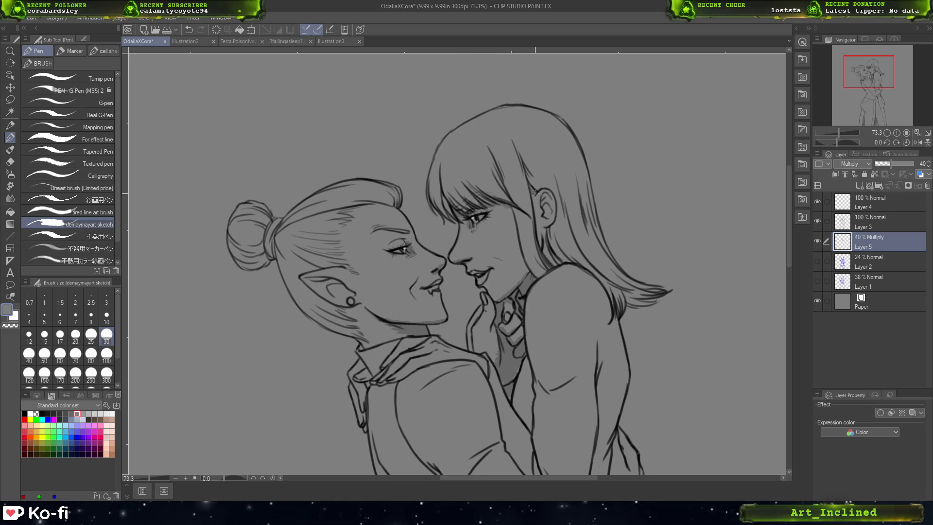
pyautogui.moveTo(533, 190); pyautogui.dragTo(548, 256)
pyautogui.hotkey('ctrl', 'z')
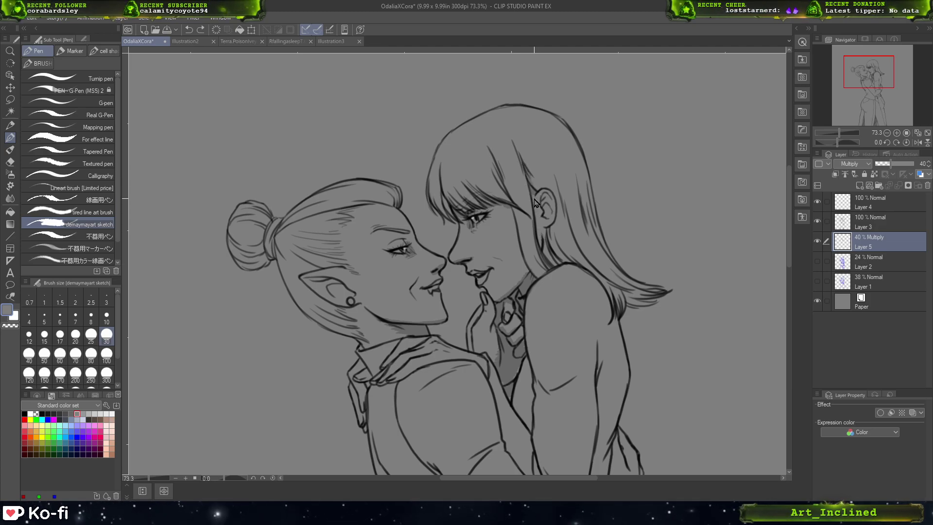
pyautogui.moveTo(534, 198); pyautogui.dragTo(557, 269)
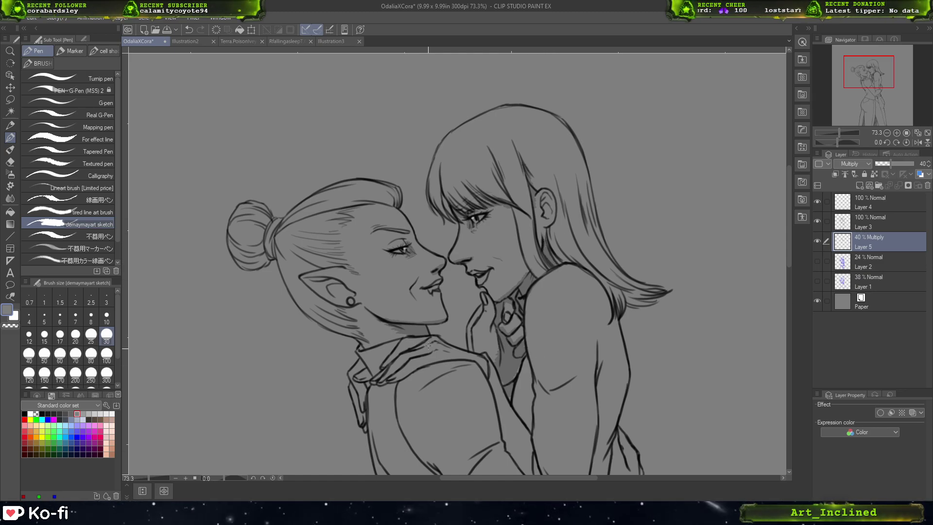
pyautogui.moveTo(399, 203); pyautogui.dragTo(355, 207)
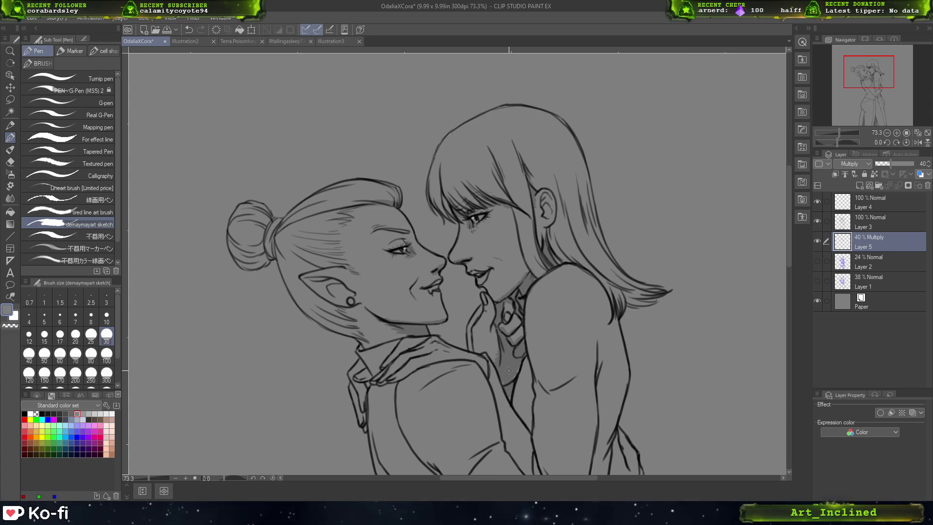
# - Add a new layer above Layer 4 and set it to Add blending at 40% opacity
pyautogui.click(900, 202)
pyautogui.click(860, 186)
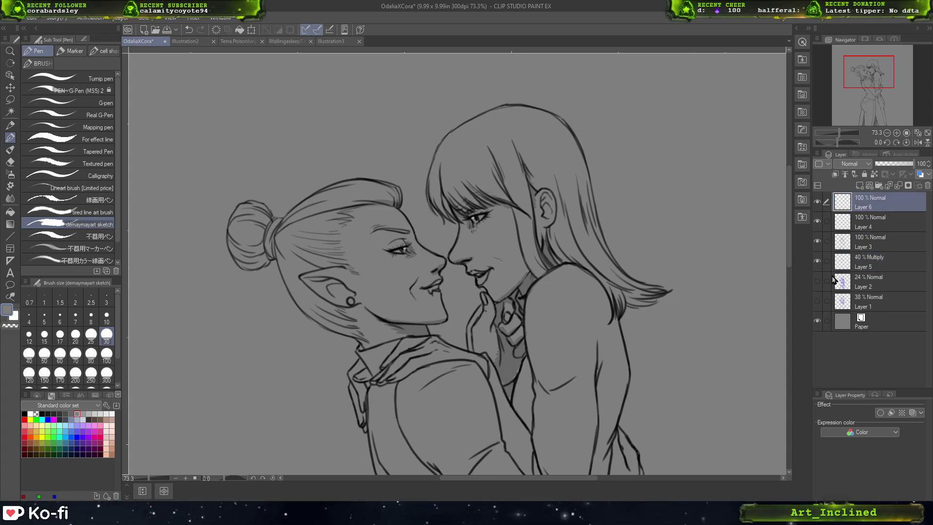
pyautogui.click(868, 163)
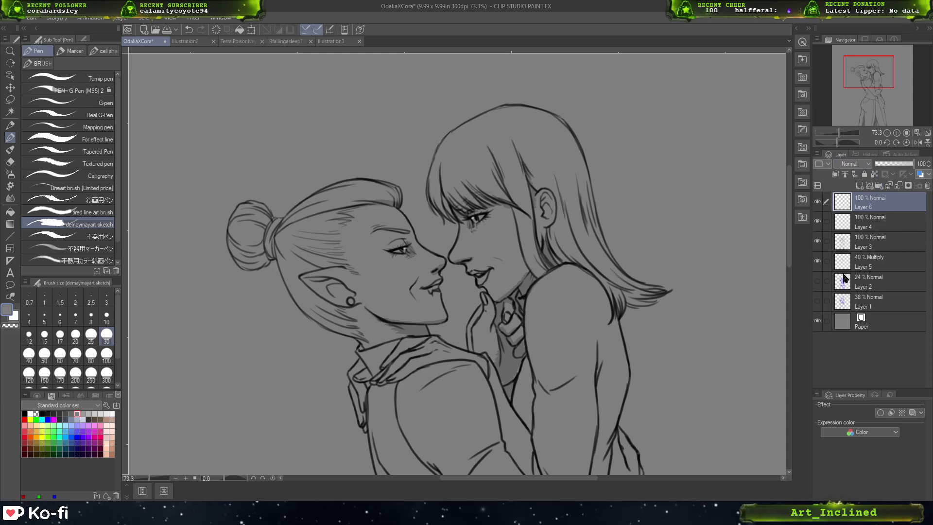
pyautogui.click(864, 252)
pyautogui.click(892, 164)
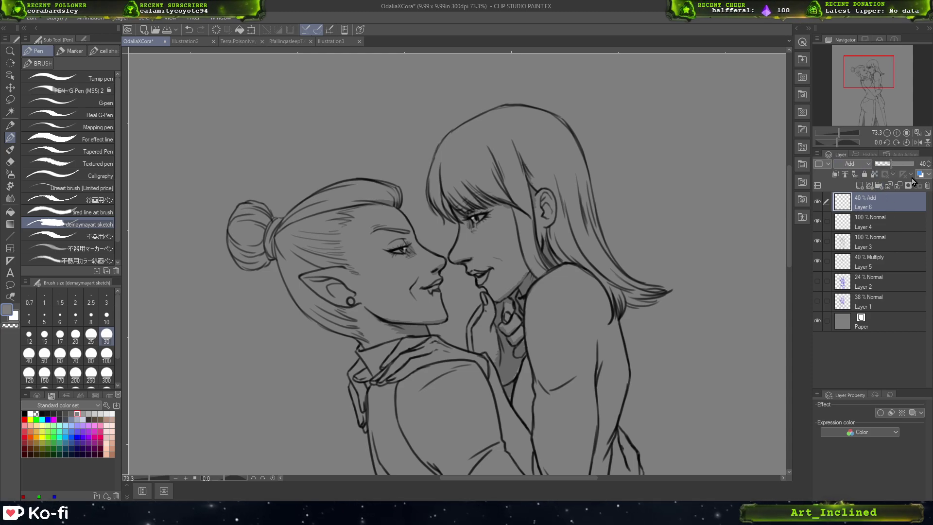
# - Test a white highlight stroke beside the figures, undo it and switch the drawing colour to mid grey
pyautogui.click(30, 413)
pyautogui.moveTo(208, 323)
pyautogui.mouseDown()
pyautogui.moveTo(209, 357)
pyautogui.moveTo(246, 385)
pyautogui.mouseUp()
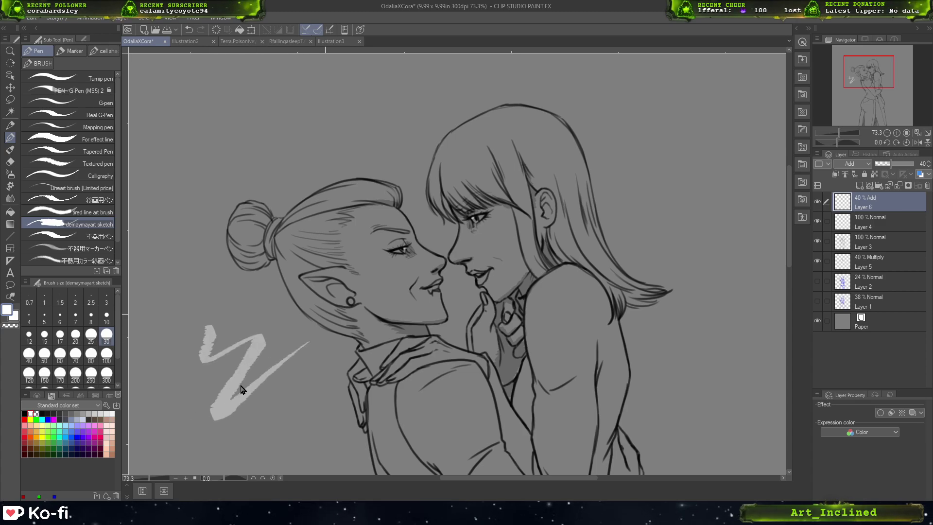
pyautogui.hotkey('ctrl', 'z')
pyautogui.click(77, 414)
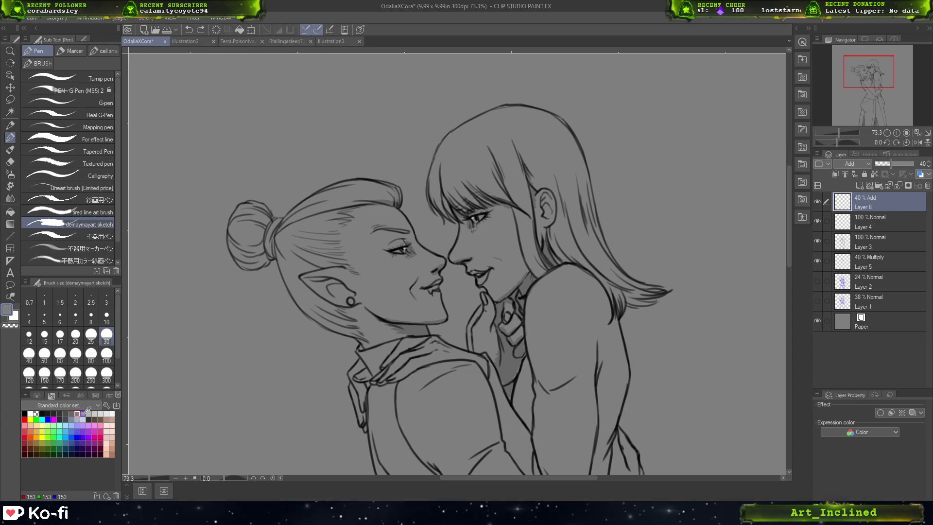
pyautogui.moveTo(208, 350)
pyautogui.mouseDown()
pyautogui.moveTo(255, 445)
pyautogui.moveTo(294, 379)
pyautogui.mouseUp()
pyautogui.hotkey('ctrl', 'z')
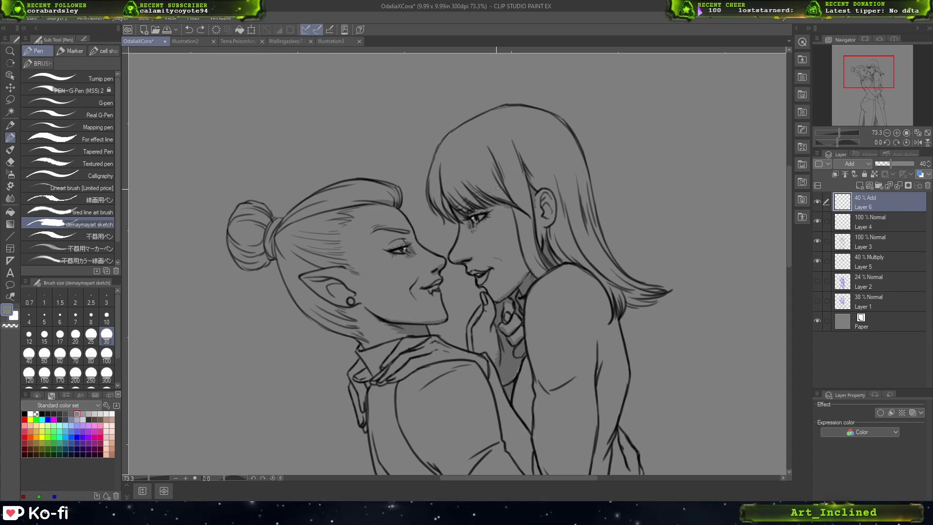
pyautogui.moveTo(317, 197)
pyautogui.mouseDown()
pyautogui.moveTo(367, 186)
pyautogui.moveTo(315, 208)
pyautogui.mouseUp()
pyautogui.hotkey('ctrl', 'z')
pyautogui.hotkey('ctrl', 'z')
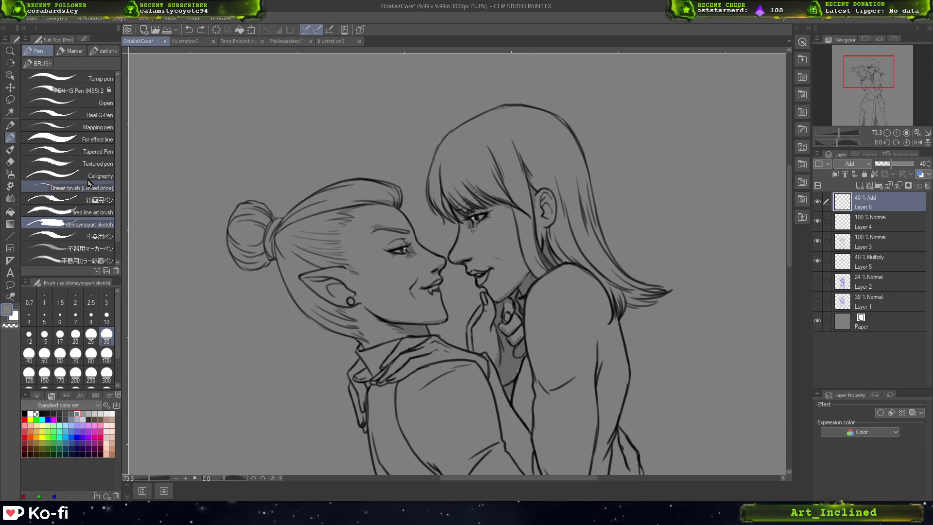
# - Add highlight strokes to the bun-haired figure's swept-back front hair with the Textured pen, undoing trial strokes
pyautogui.click(97, 163)
pyautogui.moveTo(204, 176); pyautogui.dragTo(192, 430)
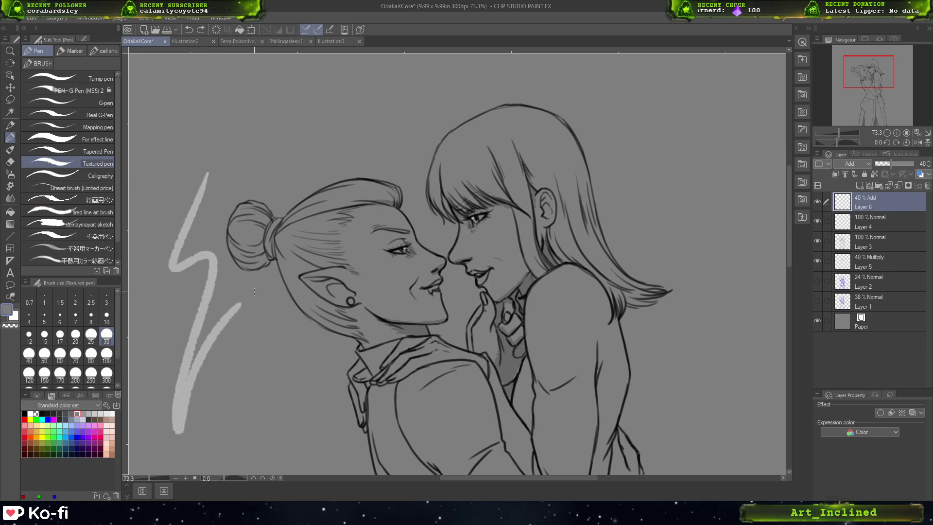
pyautogui.hotkey('ctrl', 'z')
pyautogui.moveTo(362, 185); pyautogui.dragTo(316, 209)
pyautogui.hotkey('ctrl', 'z')
pyautogui.moveTo(356, 184)
pyautogui.mouseDown()
pyautogui.moveTo(326, 195)
pyautogui.moveTo(312, 208)
pyautogui.moveTo(320, 211)
pyautogui.mouseUp()
pyautogui.hotkey('ctrl', 'z')
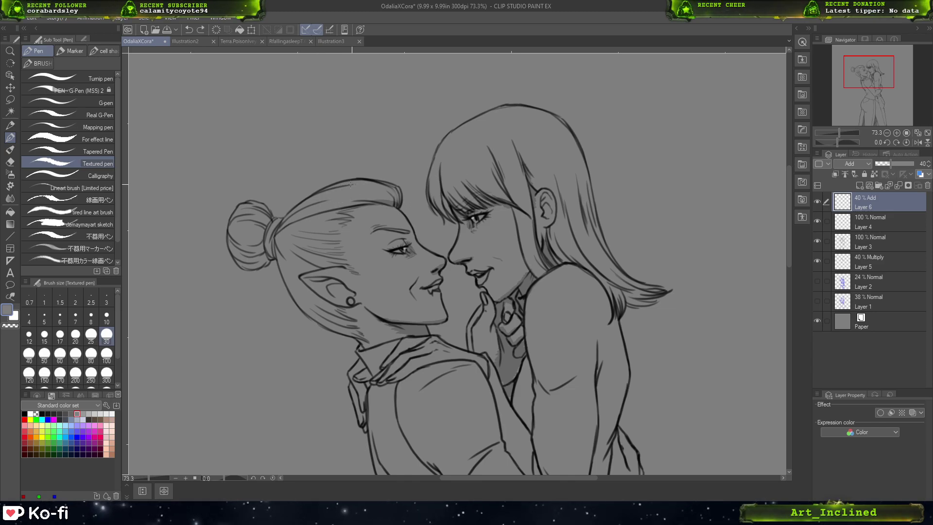
pyautogui.moveTo(369, 181)
pyautogui.mouseDown()
pyautogui.moveTo(304, 208)
pyautogui.moveTo(349, 199)
pyautogui.moveTo(324, 205)
pyautogui.mouseUp()
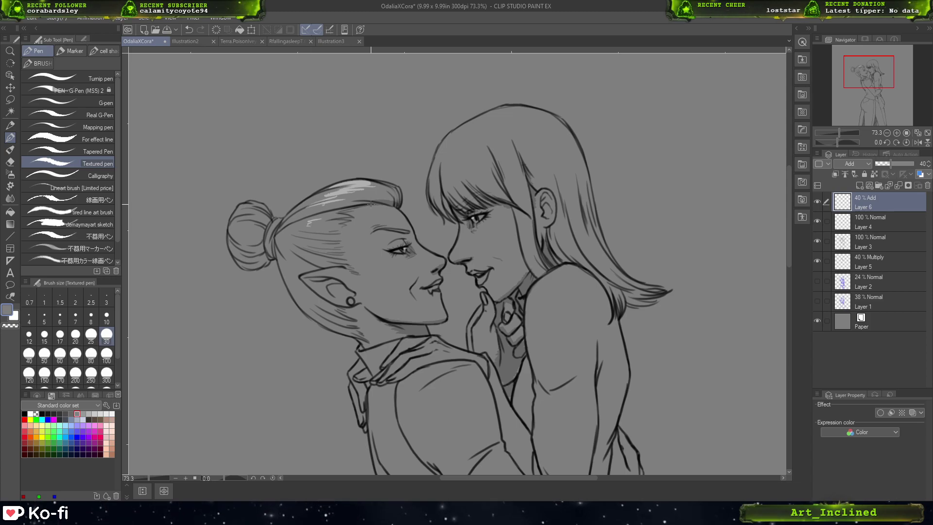
# - Paint a band of highlight strokes across the long-haired figure's bangs and crown, undoing and redoing the strokes near the crown
pyautogui.moveTo(446, 140)
pyautogui.mouseDown()
pyautogui.moveTo(441, 159)
pyautogui.moveTo(460, 149)
pyautogui.moveTo(487, 177)
pyautogui.moveTo(484, 163)
pyautogui.moveTo(495, 171)
pyautogui.moveTo(501, 155)
pyautogui.moveTo(509, 162)
pyautogui.moveTo(506, 148)
pyautogui.moveTo(521, 184)
pyautogui.mouseUp()
pyautogui.moveTo(513, 150)
pyautogui.mouseDown()
pyautogui.moveTo(546, 178)
pyautogui.moveTo(544, 143)
pyautogui.moveTo(564, 165)
pyautogui.moveTo(548, 136)
pyautogui.moveTo(569, 167)
pyautogui.mouseUp()
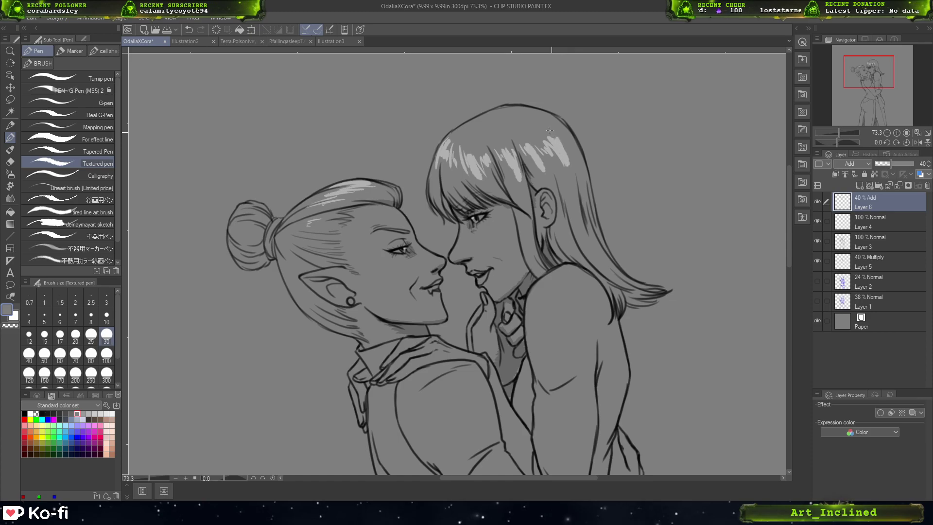
pyautogui.moveTo(540, 123)
pyautogui.mouseDown()
pyautogui.moveTo(568, 161)
pyautogui.moveTo(554, 131)
pyautogui.moveTo(566, 145)
pyautogui.moveTo(552, 157)
pyautogui.moveTo(539, 132)
pyautogui.moveTo(566, 167)
pyautogui.mouseUp()
pyautogui.hotkey('ctrl', 'z')
pyautogui.hotkey('ctrl', 'z')
pyautogui.hotkey('ctrl', 'z')
pyautogui.hotkey('ctrl', 'z')
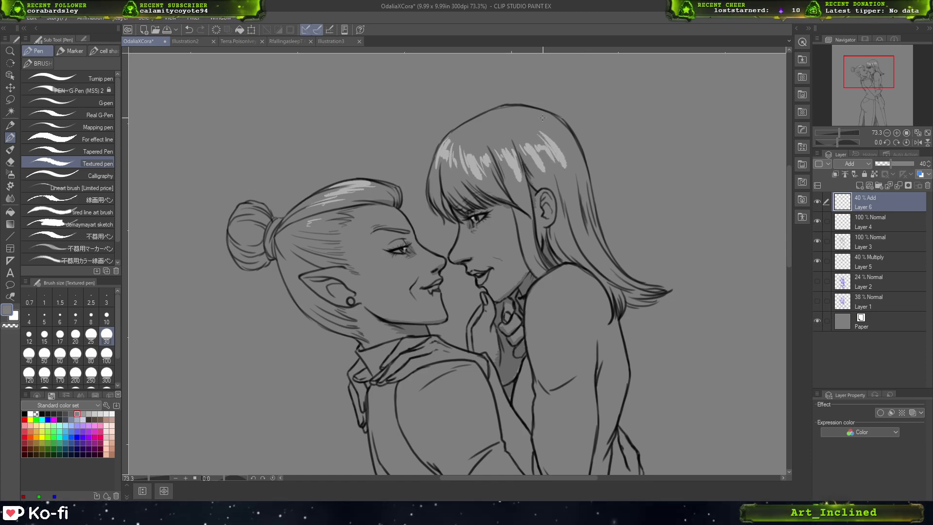
pyautogui.moveTo(543, 118); pyautogui.dragTo(561, 146)
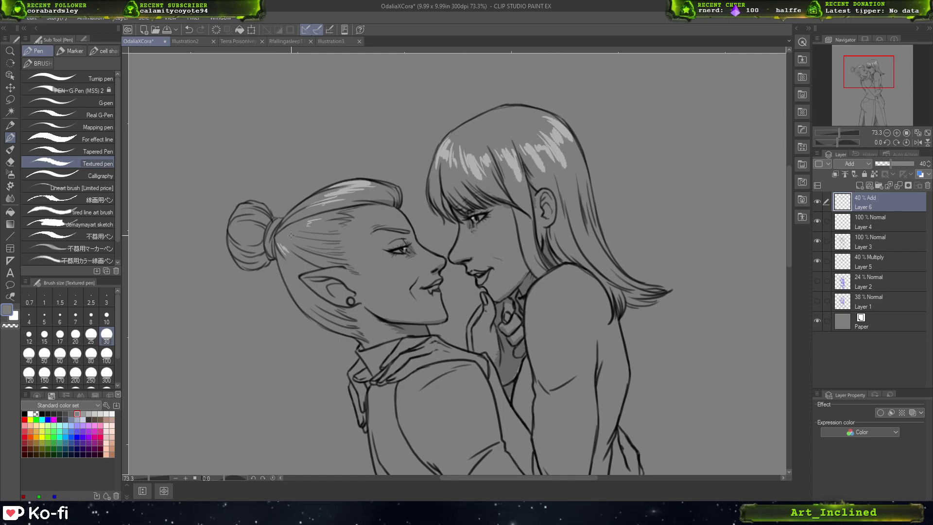
# - Add highlight strokes along the side of the bun-haired figure's head and on the bun
pyautogui.moveTo(276, 239)
pyautogui.mouseDown()
pyautogui.moveTo(315, 257)
pyautogui.moveTo(282, 242)
pyautogui.moveTo(305, 226)
pyautogui.moveTo(290, 238)
pyautogui.moveTo(320, 229)
pyautogui.moveTo(299, 226)
pyautogui.moveTo(338, 225)
pyautogui.moveTo(313, 217)
pyautogui.moveTo(333, 215)
pyautogui.moveTo(332, 201)
pyautogui.moveTo(314, 209)
pyautogui.moveTo(352, 200)
pyautogui.mouseUp()
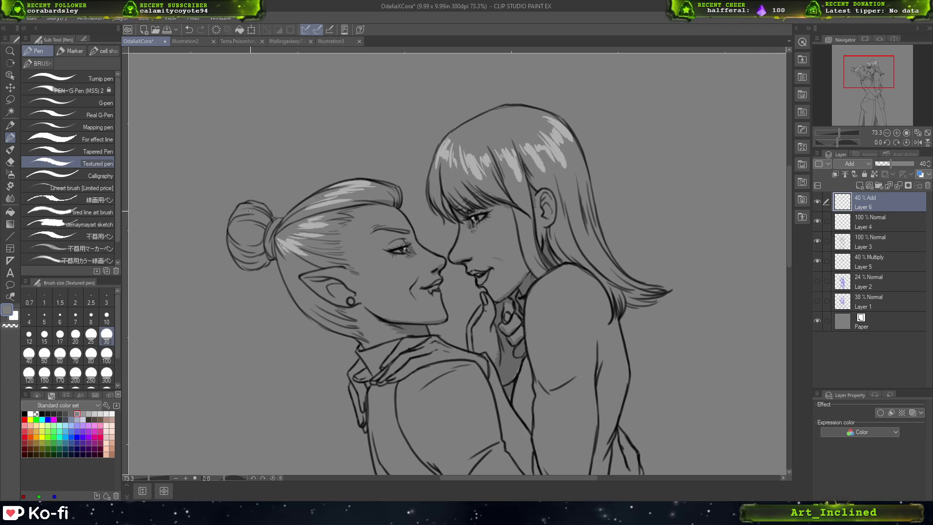
pyautogui.moveTo(239, 213); pyautogui.dragTo(256, 211)
pyautogui.moveTo(256, 213); pyautogui.dragTo(237, 217)
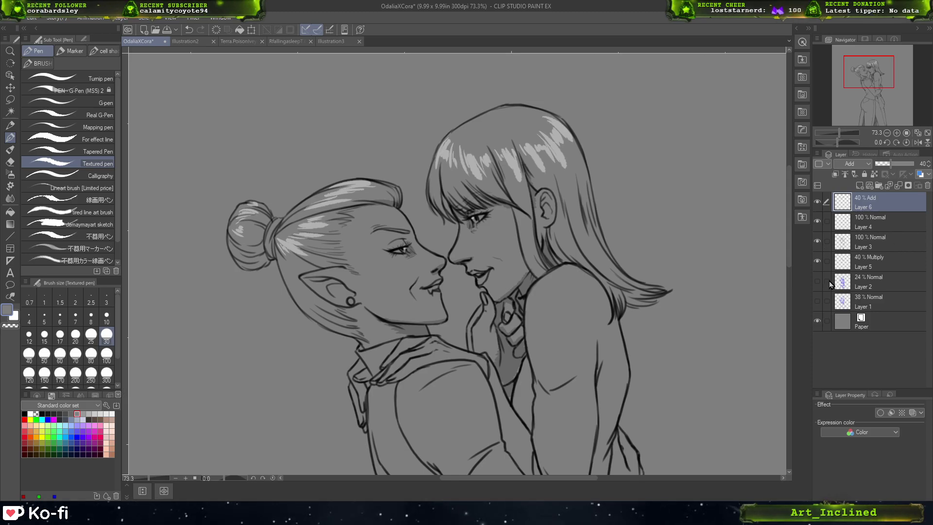
# - Erase the grey shading around the raised hand and between the figures on Layer 5 with the Hard eraser at size 100
pyautogui.click(818, 261)
pyautogui.click(817, 260)
pyautogui.click(893, 263)
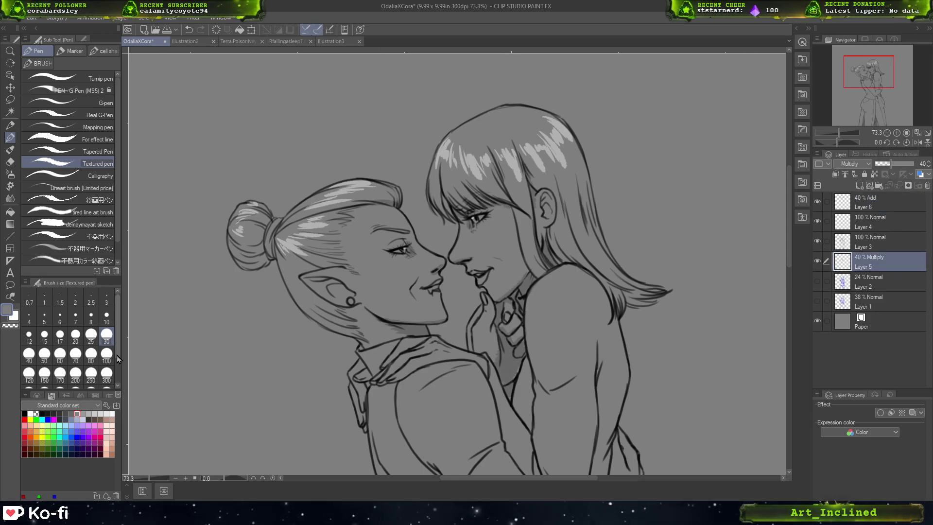
pyautogui.click(10, 161)
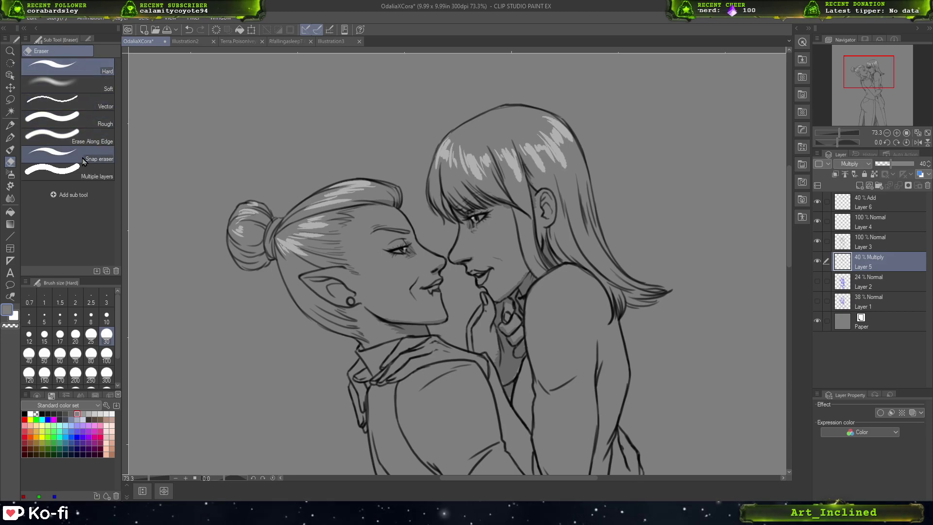
pyautogui.click(106, 354)
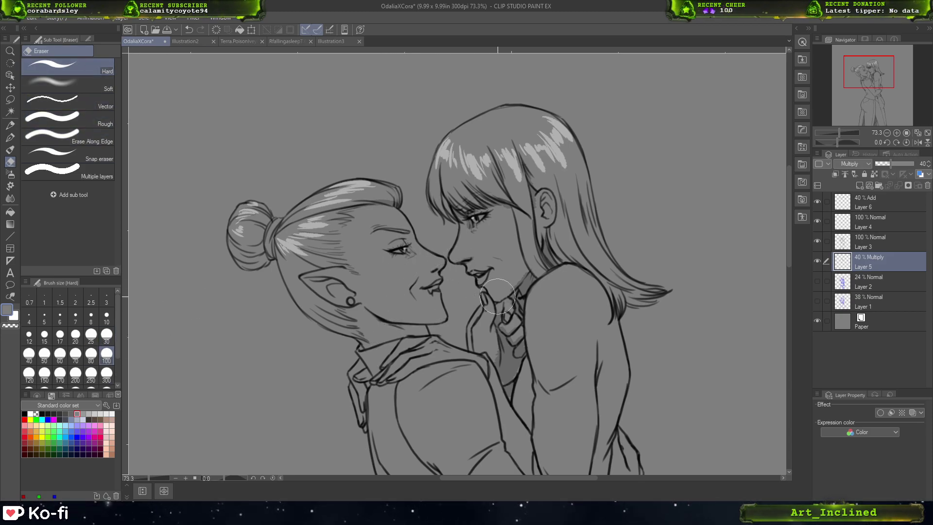
pyautogui.moveTo(498, 297); pyautogui.dragTo(510, 411)
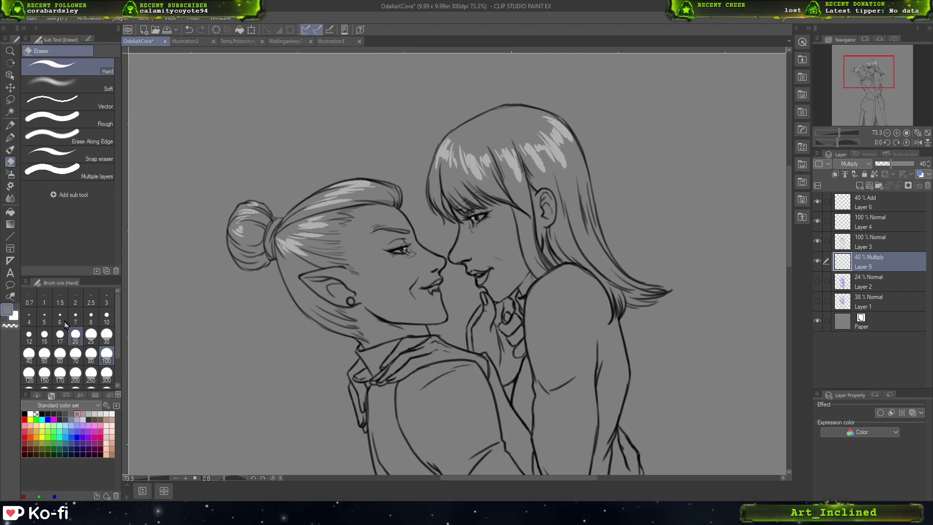
# - Shade along the long-haired figure's jaw and neck on Layer 5 with the Textured pen, undoing trial strokes
pyautogui.click(10, 125)
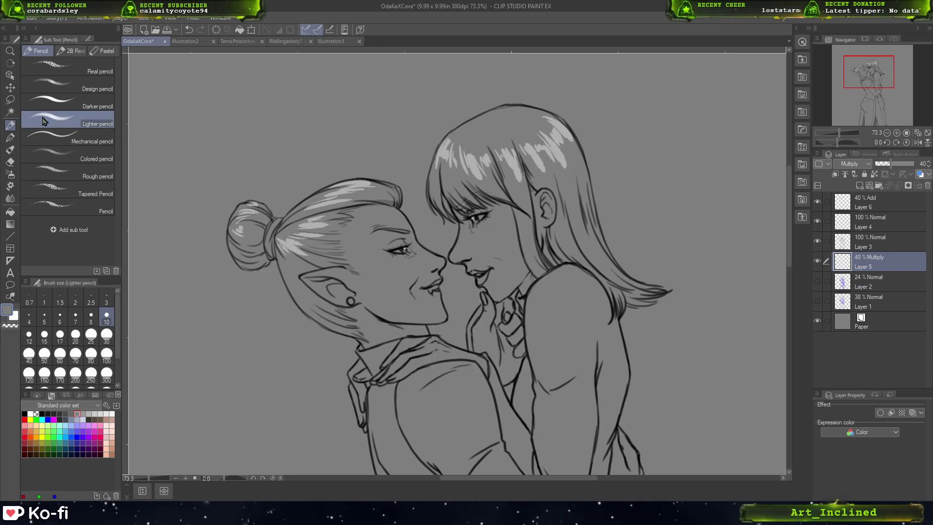
pyautogui.click(10, 150)
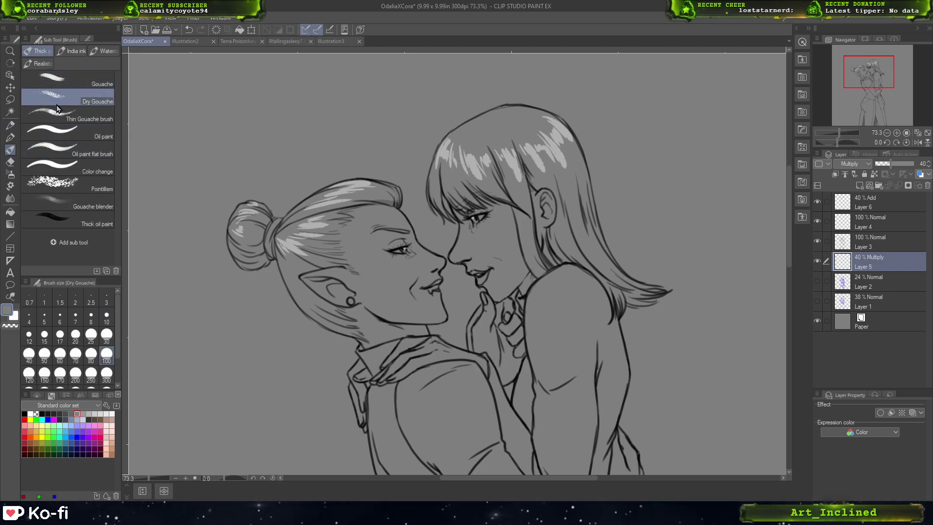
pyautogui.click(10, 138)
pyautogui.moveTo(347, 384)
pyautogui.mouseDown()
pyautogui.moveTo(478, 350)
pyautogui.moveTo(620, 341)
pyautogui.mouseUp()
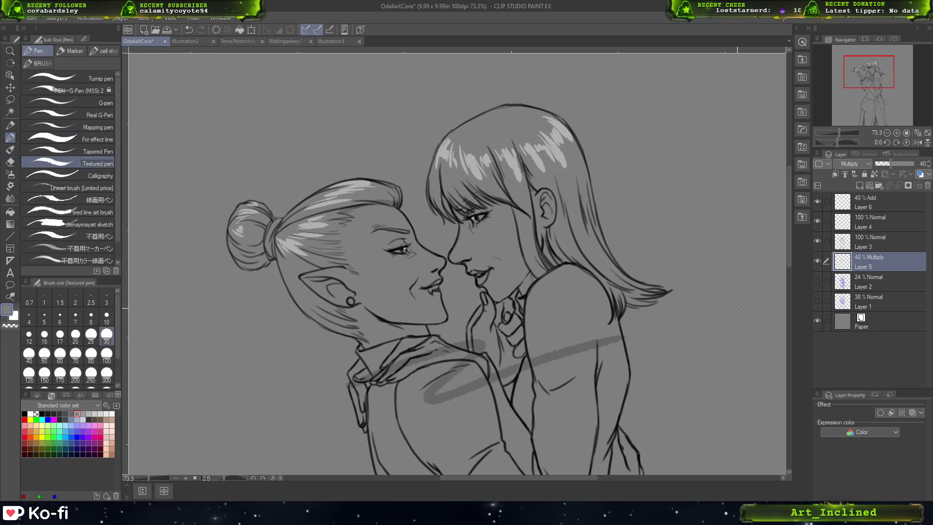
pyautogui.hotkey('ctrl', 'z')
pyautogui.moveTo(495, 299); pyautogui.dragTo(529, 271)
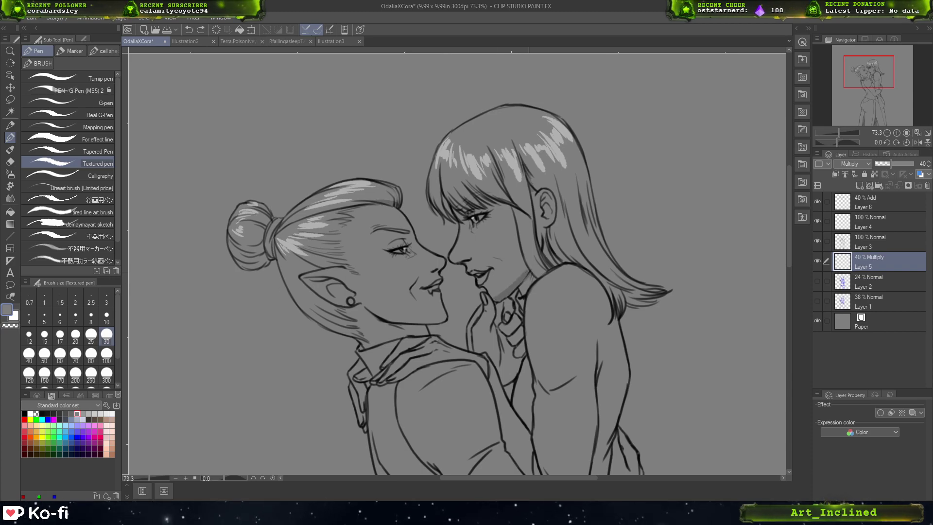
pyautogui.hotkey('ctrl', 'z')
pyautogui.moveTo(498, 298)
pyautogui.mouseDown()
pyautogui.moveTo(529, 272)
pyautogui.moveTo(492, 301)
pyautogui.mouseUp()
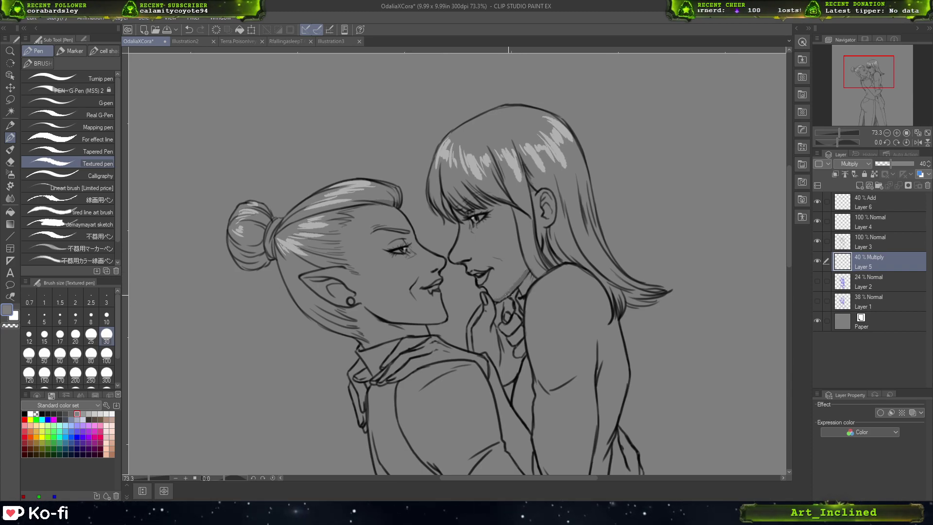
pyautogui.moveTo(529, 276); pyautogui.dragTo(520, 296)
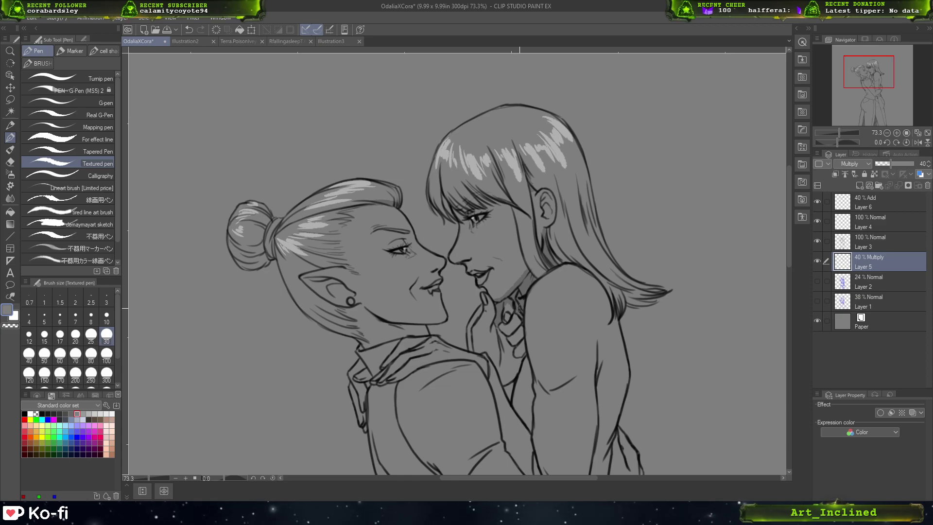
# - Shade the raised hand and the gap beneath it between the two figures, undoing unwanted strokes
pyautogui.moveTo(494, 324)
pyautogui.mouseDown()
pyautogui.moveTo(509, 398)
pyautogui.moveTo(522, 342)
pyautogui.moveTo(500, 326)
pyautogui.moveTo(517, 352)
pyautogui.moveTo(504, 334)
pyautogui.moveTo(515, 347)
pyautogui.moveTo(517, 331)
pyautogui.moveTo(507, 337)
pyautogui.moveTo(525, 316)
pyautogui.moveTo(520, 343)
pyautogui.moveTo(520, 335)
pyautogui.moveTo(501, 338)
pyautogui.moveTo(504, 367)
pyautogui.moveTo(511, 360)
pyautogui.moveTo(494, 362)
pyautogui.moveTo(501, 350)
pyautogui.moveTo(494, 368)
pyautogui.mouseUp()
pyautogui.hotkey('ctrl', 'z')
pyautogui.hotkey('ctrl', 'z')
pyautogui.hotkey('ctrl', 'z')
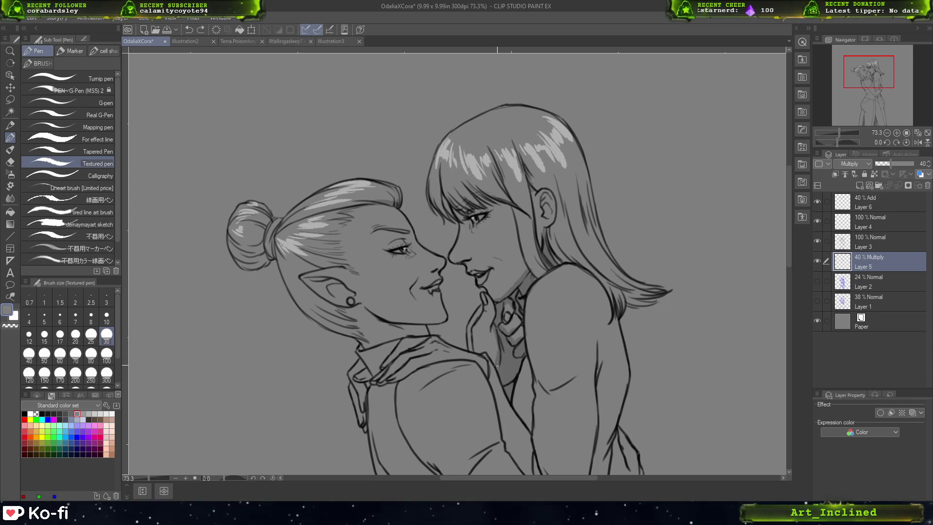
pyautogui.hotkey('ctrl', 'y')
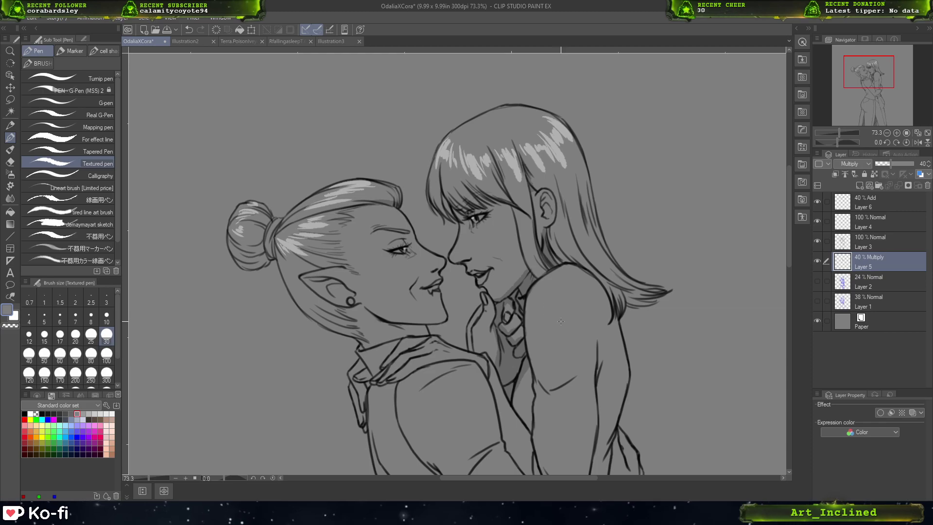
pyautogui.hotkey('ctrl', 'z')
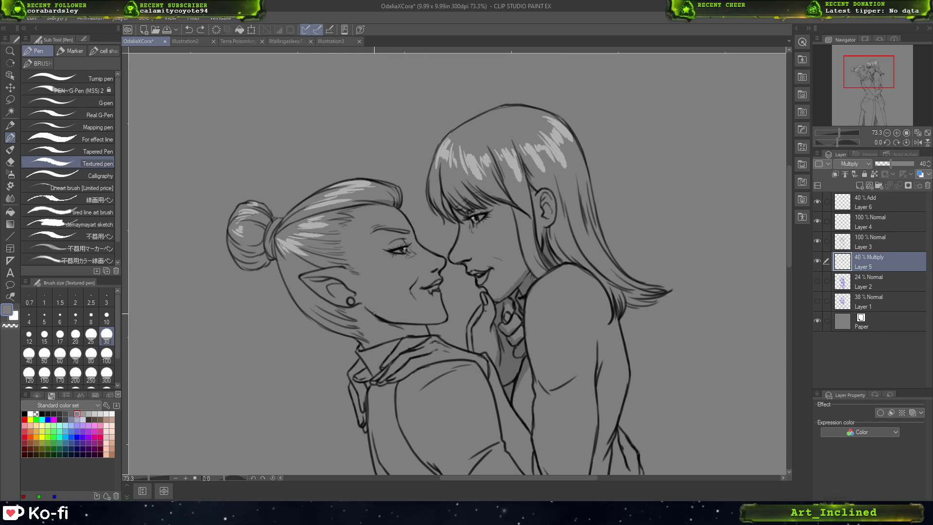
# - Shade along the bun-haired figure's lower jaw, undoing trial strokes there and on the other figure's jaw
pyautogui.moveTo(419, 329)
pyautogui.mouseDown()
pyautogui.moveTo(388, 322)
pyautogui.moveTo(426, 333)
pyautogui.moveTo(415, 312)
pyautogui.moveTo(381, 315)
pyautogui.moveTo(445, 319)
pyautogui.mouseUp()
pyautogui.hotkey('ctrl', 'z')
pyautogui.moveTo(379, 319); pyautogui.dragTo(447, 319)
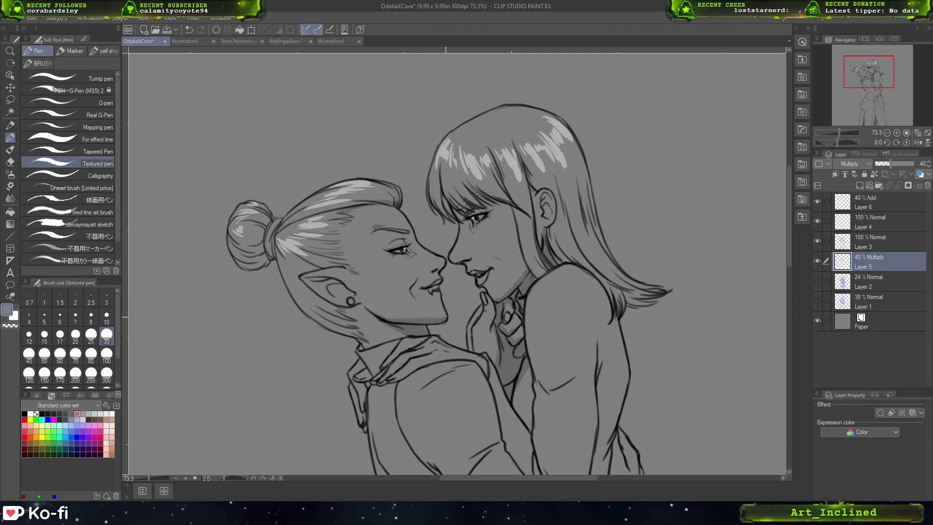
pyautogui.hotkey('ctrl', 'z')
pyautogui.moveTo(376, 313); pyautogui.dragTo(444, 314)
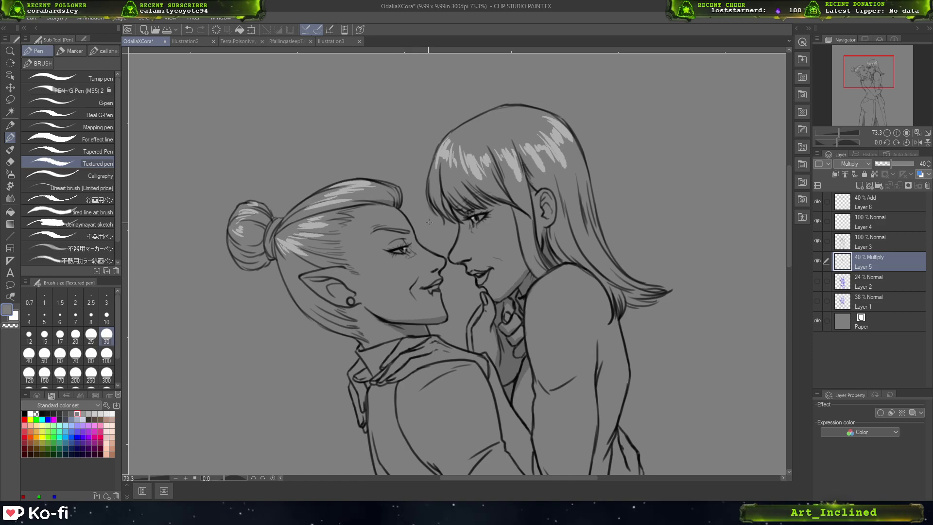
pyautogui.moveTo(494, 296); pyautogui.dragTo(531, 267)
pyautogui.hotkey('ctrl', 'z')
pyautogui.hotkey('ctrl', 'z')
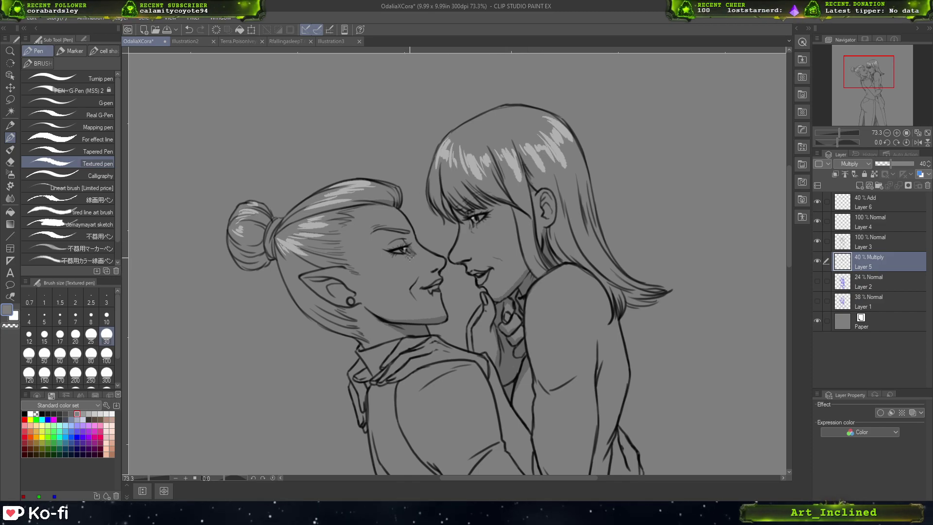
# - Shade around the long-haired figure's eye and through the hair behind the ear, undoing the first hair strokes
pyautogui.moveTo(472, 219); pyautogui.dragTo(471, 231)
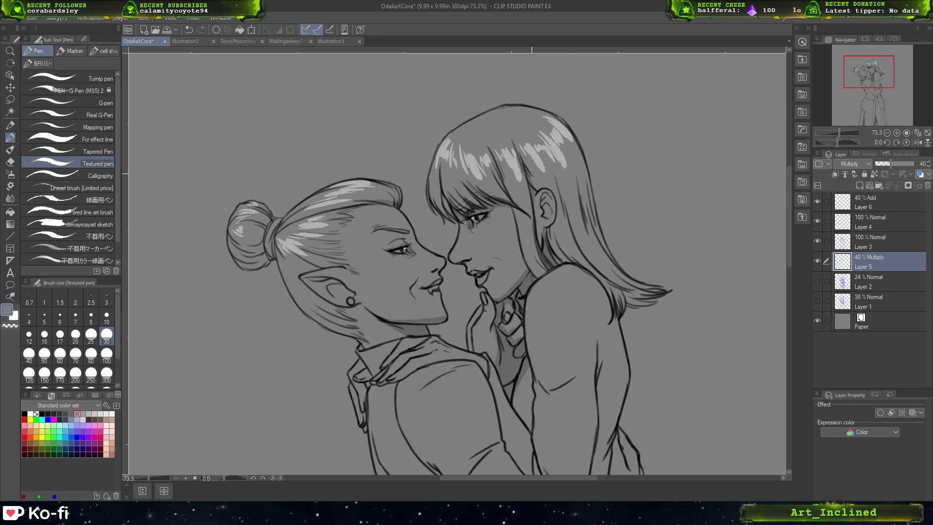
pyautogui.moveTo(578, 245)
pyautogui.mouseDown()
pyautogui.moveTo(566, 209)
pyautogui.moveTo(579, 237)
pyautogui.moveTo(576, 195)
pyautogui.moveTo(593, 244)
pyautogui.moveTo(579, 188)
pyautogui.moveTo(594, 234)
pyautogui.moveTo(588, 206)
pyautogui.moveTo(582, 236)
pyautogui.moveTo(557, 203)
pyautogui.moveTo(568, 257)
pyautogui.moveTo(557, 224)
pyautogui.mouseUp()
pyautogui.hotkey('ctrl', 'z')
pyautogui.hotkey('ctrl', 'z')
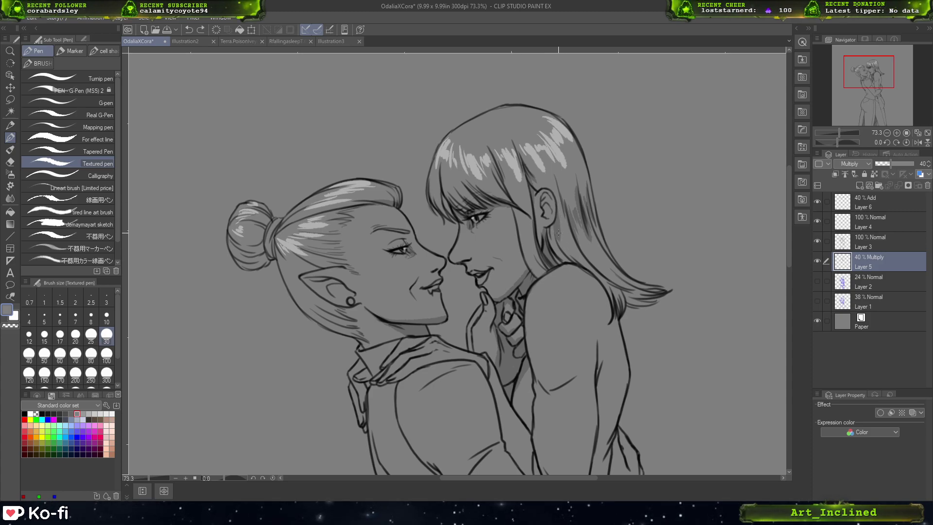
pyautogui.moveTo(571, 259); pyautogui.dragTo(578, 260)
pyautogui.moveTo(558, 228); pyautogui.dragTo(563, 247)
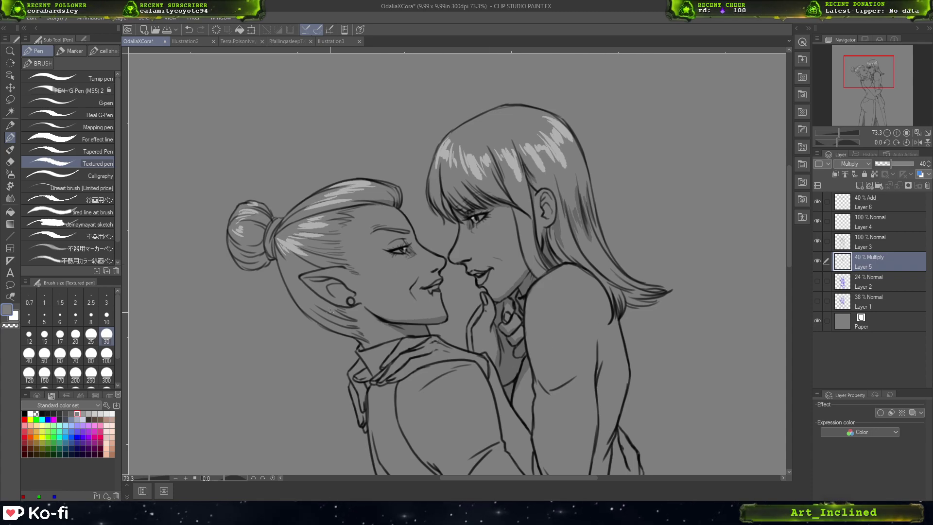
# - Shade the bun-haired figure's hair behind the ear and the inside of the pointed ear, undoing trial strokes
pyautogui.moveTo(297, 290); pyautogui.dragTo(335, 323)
pyautogui.hotkey('ctrl', 'z')
pyautogui.moveTo(295, 292)
pyautogui.mouseDown()
pyautogui.moveTo(330, 319)
pyautogui.moveTo(326, 305)
pyautogui.mouseUp()
pyautogui.moveTo(319, 272); pyautogui.dragTo(309, 264)
pyautogui.hotkey('ctrl', 'z')
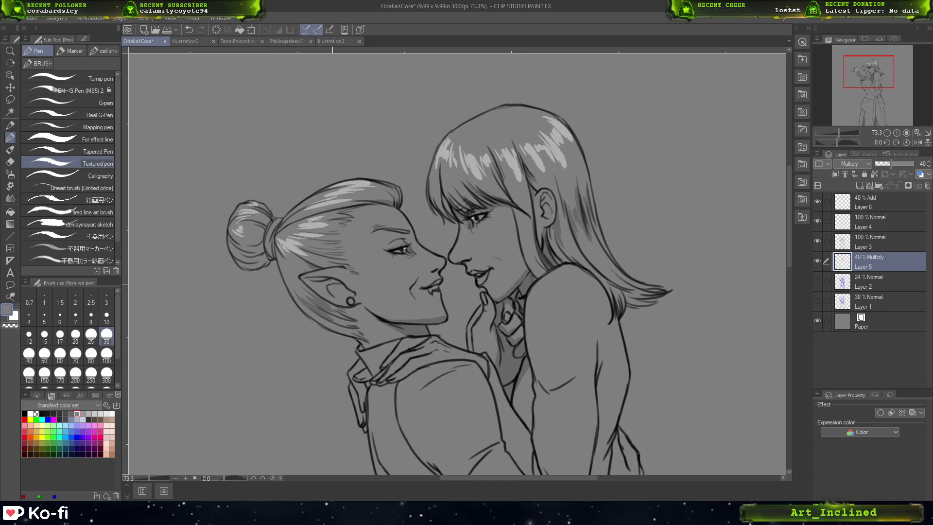
pyautogui.moveTo(312, 278); pyautogui.dragTo(353, 293)
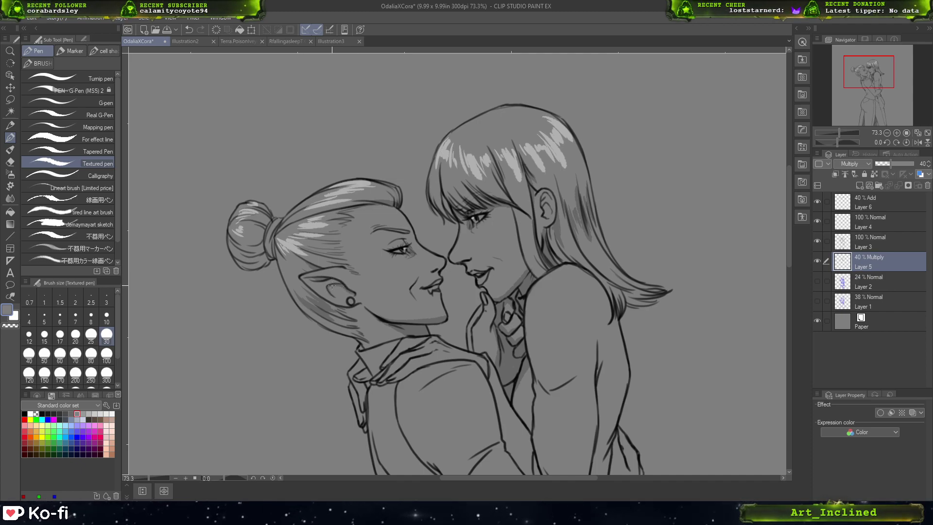
pyautogui.moveTo(331, 286)
pyautogui.mouseDown()
pyautogui.moveTo(353, 292)
pyautogui.moveTo(372, 215)
pyautogui.moveTo(362, 311)
pyautogui.moveTo(348, 309)
pyautogui.moveTo(360, 299)
pyautogui.moveTo(347, 313)
pyautogui.moveTo(317, 297)
pyautogui.moveTo(347, 310)
pyautogui.mouseUp()
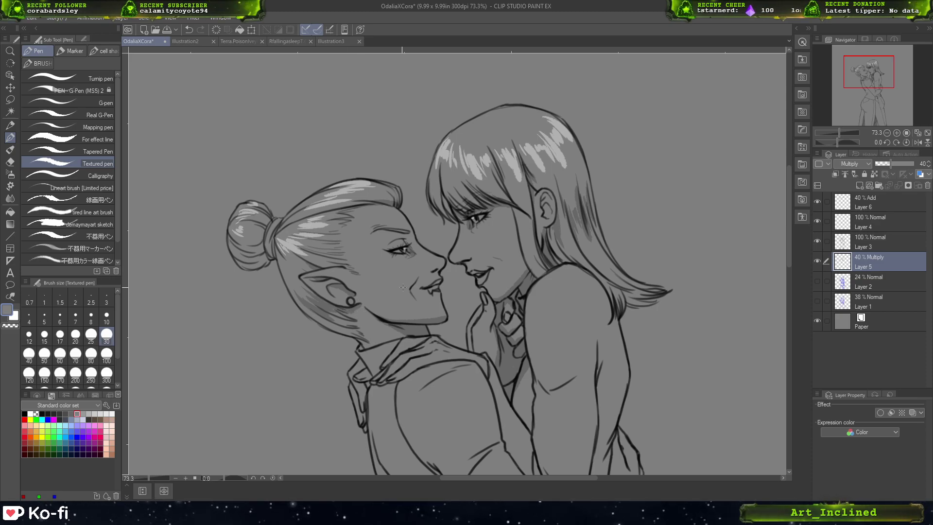
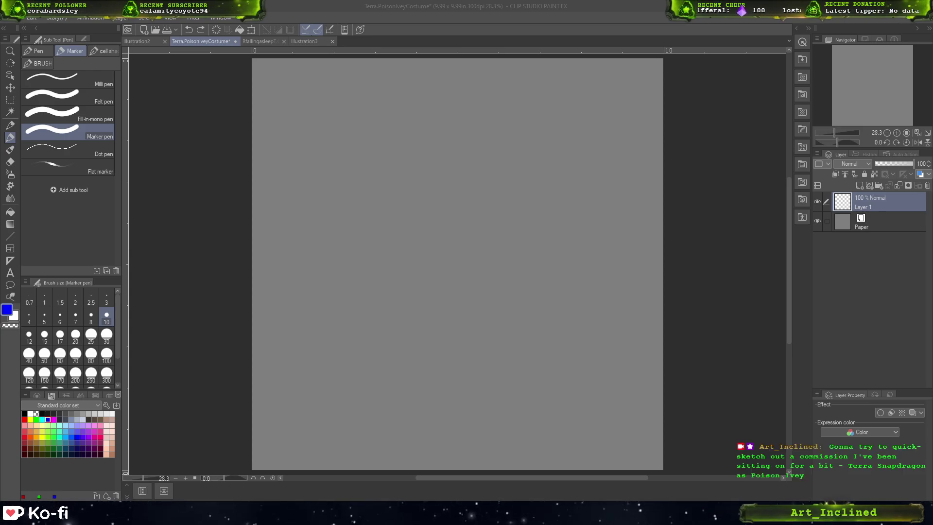
# - Sketch a circular head in blue with the Marker pen near the upper middle of the canvas
pyautogui.moveTo(485, 221)
pyautogui.mouseDown()
pyautogui.moveTo(443, 277)
pyautogui.moveTo(629, 277)
pyautogui.mouseUp()
pyautogui.hotkey('ctrl', 'z')
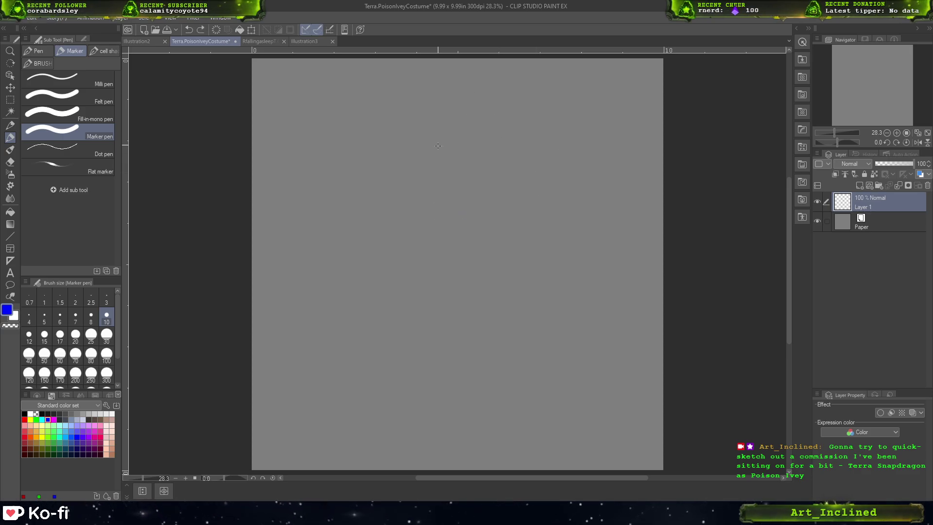
pyautogui.moveTo(443, 115)
pyautogui.mouseDown()
pyautogui.moveTo(476, 141)
pyautogui.moveTo(449, 125)
pyautogui.moveTo(424, 142)
pyautogui.moveTo(473, 126)
pyautogui.moveTo(446, 147)
pyautogui.moveTo(433, 149)
pyautogui.moveTo(472, 115)
pyautogui.moveTo(442, 166)
pyautogui.moveTo(456, 113)
pyautogui.moveTo(435, 146)
pyautogui.mouseUp()
pyautogui.hotkey('ctrl', 'z')
pyautogui.hotkey('ctrl', 'z')
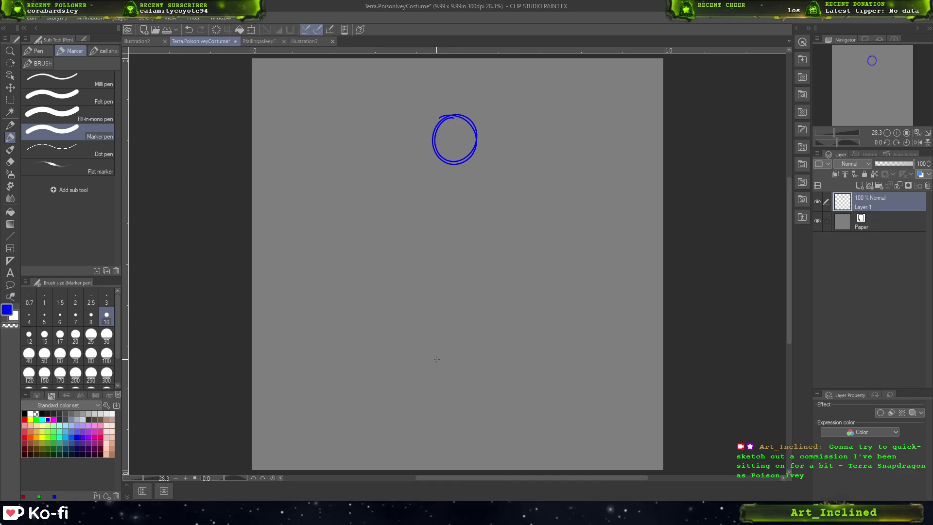
pyautogui.moveTo(478, 159); pyautogui.dragTo(428, 184)
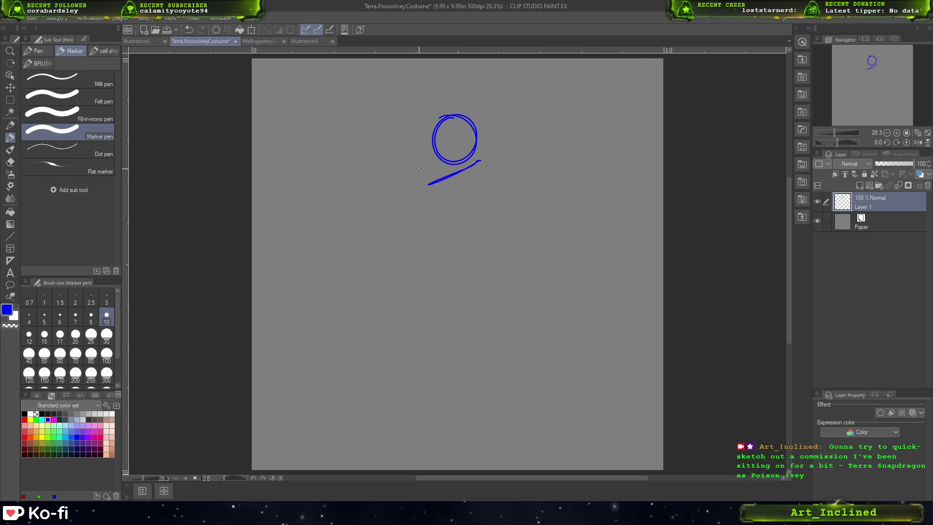
pyautogui.moveTo(418, 169); pyautogui.dragTo(455, 177)
pyautogui.hotkey('ctrl', 'z')
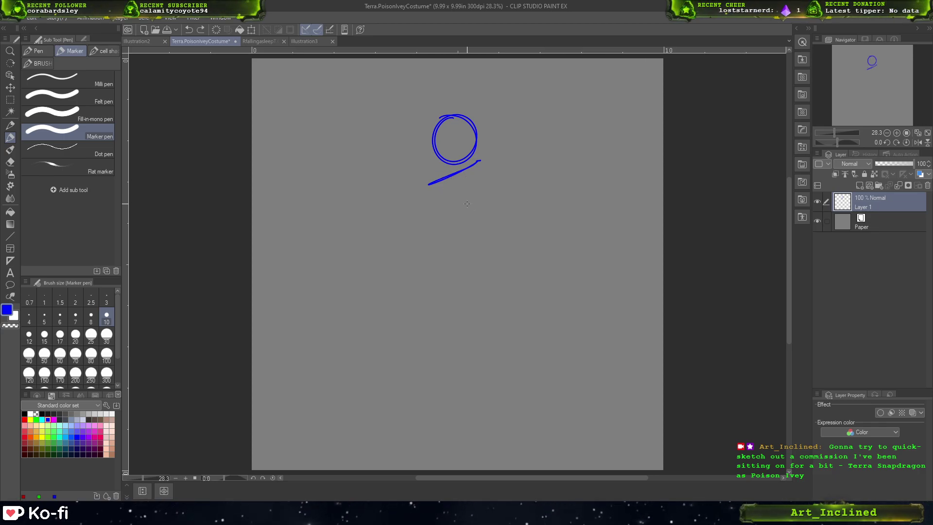
pyautogui.hotkey('ctrl', 'z')
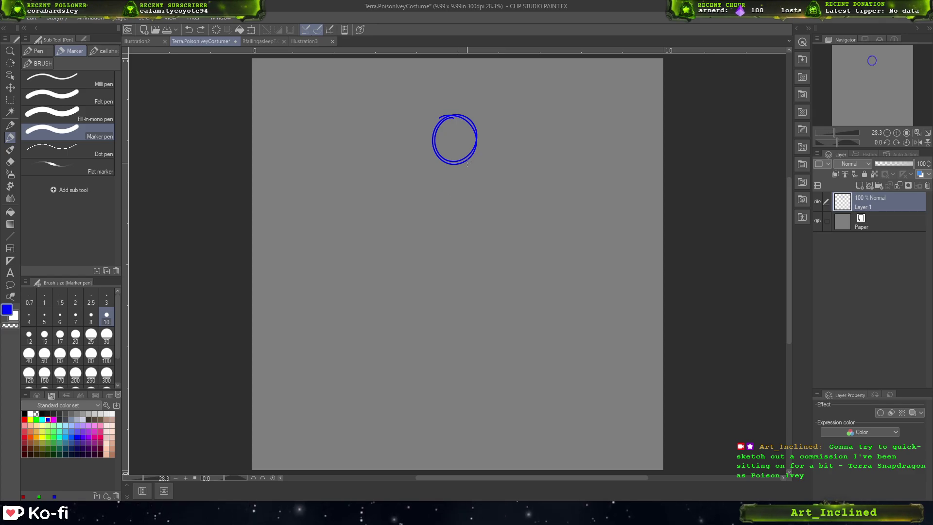
# - Sketch the slanted shoulder line under the head and the left side of the torso tapering to the waist
pyautogui.moveTo(430, 182)
pyautogui.mouseDown()
pyautogui.moveTo(487, 150)
pyautogui.moveTo(436, 190)
pyautogui.mouseUp()
pyautogui.moveTo(430, 185); pyautogui.dragTo(485, 154)
pyautogui.moveTo(486, 154)
pyautogui.mouseDown()
pyautogui.moveTo(431, 177)
pyautogui.moveTo(447, 219)
pyautogui.mouseUp()
pyautogui.moveTo(425, 188); pyautogui.dragTo(458, 228)
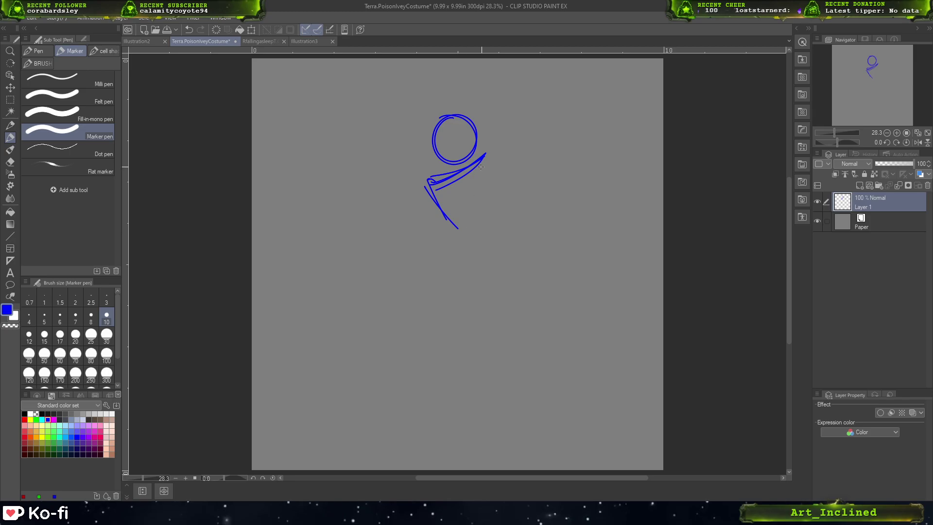
# - Sketch the right side of the torso, with the lower ribcage line and the strokes leading to the waist
pyautogui.moveTo(481, 166); pyautogui.dragTo(489, 199)
pyautogui.moveTo(481, 163)
pyautogui.mouseDown()
pyautogui.moveTo(487, 207)
pyautogui.moveTo(477, 238)
pyautogui.mouseUp()
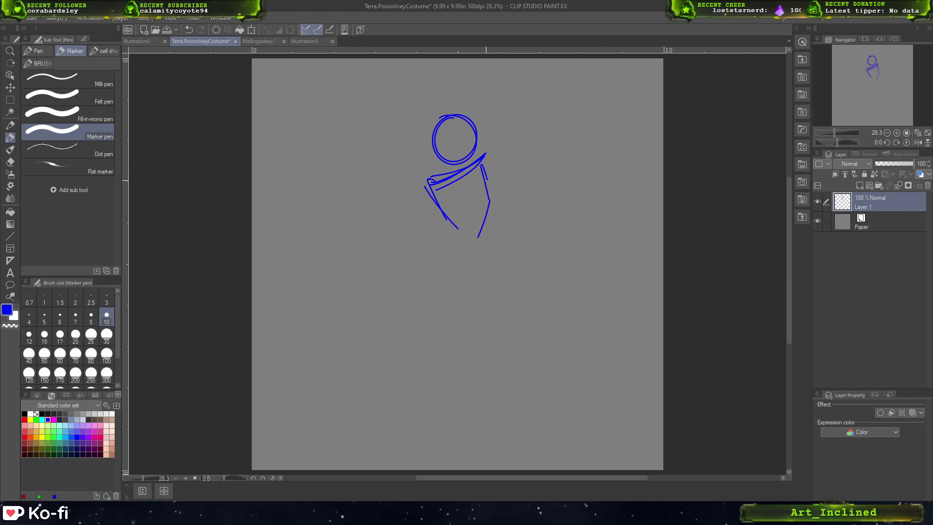
pyautogui.moveTo(487, 180); pyautogui.dragTo(484, 212)
pyautogui.moveTo(491, 194)
pyautogui.mouseDown()
pyautogui.moveTo(461, 221)
pyautogui.moveTo(462, 247)
pyautogui.mouseUp()
pyautogui.moveTo(479, 205); pyautogui.dragTo(465, 250)
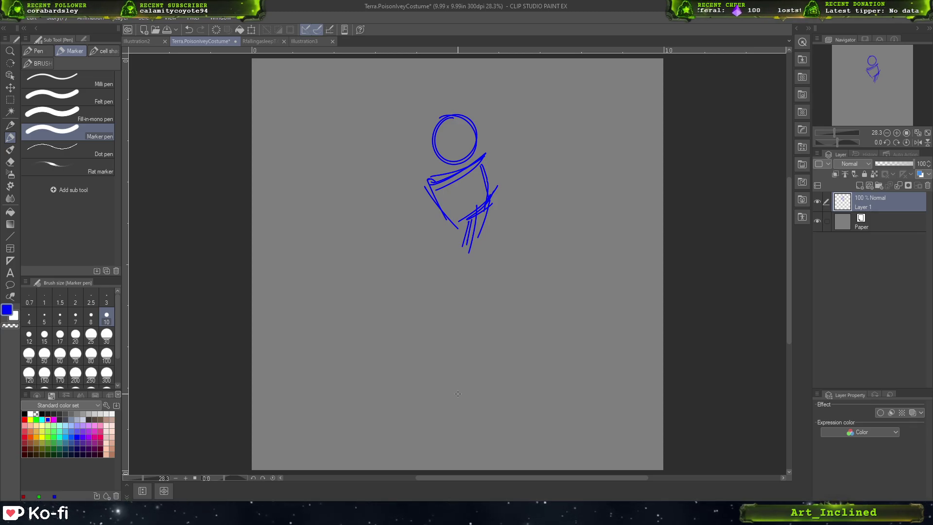
# - Sketch the tilted hip line below the waist and the contours flaring from the waist to both hips
pyautogui.moveTo(433, 265)
pyautogui.mouseDown()
pyautogui.moveTo(485, 286)
pyautogui.moveTo(466, 275)
pyautogui.mouseUp()
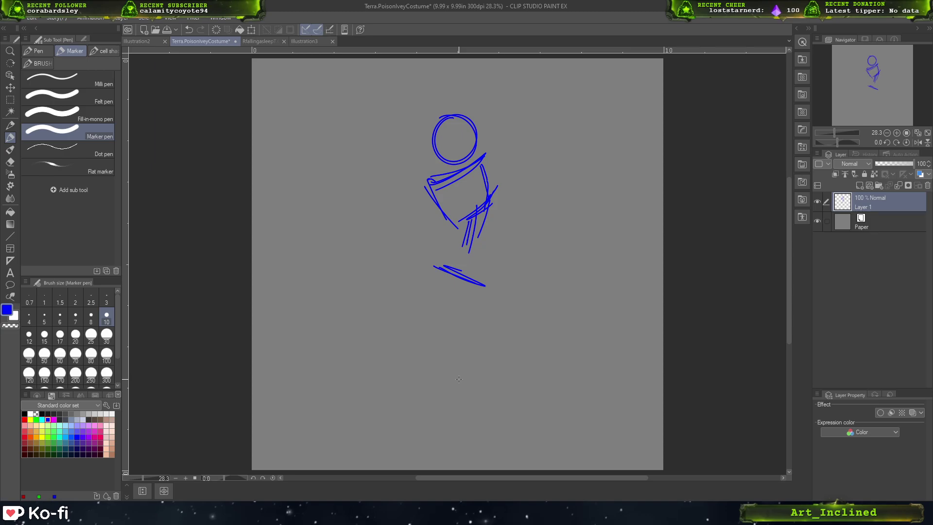
pyautogui.moveTo(449, 263); pyautogui.dragTo(466, 273)
pyautogui.moveTo(447, 231); pyautogui.dragTo(431, 266)
pyautogui.hotkey('ctrl', 'z')
pyautogui.hotkey('ctrl', 'z')
pyautogui.moveTo(448, 233)
pyautogui.mouseDown()
pyautogui.moveTo(429, 270)
pyautogui.moveTo(483, 243)
pyautogui.moveTo(493, 268)
pyautogui.mouseUp()
pyautogui.moveTo(435, 267); pyautogui.dragTo(438, 297)
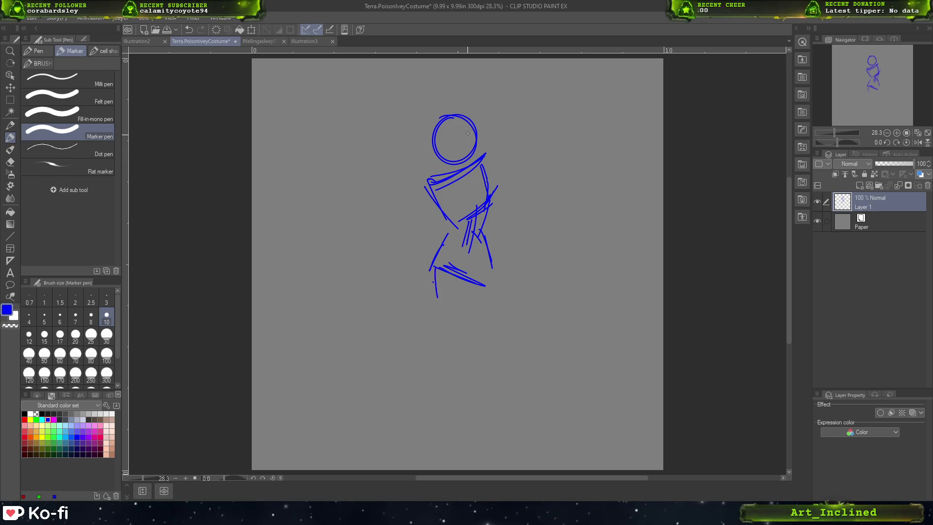
# - Add the face guidelines and sketch both arms, the right one bent toward the hip and the left one lowered with a hand shape
pyautogui.moveTo(465, 160)
pyautogui.mouseDown()
pyautogui.moveTo(469, 120)
pyautogui.moveTo(484, 146)
pyautogui.moveTo(459, 132)
pyautogui.moveTo(483, 142)
pyautogui.moveTo(511, 222)
pyautogui.moveTo(489, 169)
pyautogui.moveTo(514, 211)
pyautogui.mouseUp()
pyautogui.hotkey('ctrl', 'z')
pyautogui.hotkey('ctrl', 'z')
pyautogui.hotkey('ctrl', 'z')
pyautogui.hotkey('ctrl', 'z')
pyautogui.moveTo(492, 173)
pyautogui.mouseDown()
pyautogui.moveTo(512, 223)
pyautogui.moveTo(491, 246)
pyautogui.mouseUp()
pyautogui.moveTo(509, 227); pyautogui.dragTo(493, 257)
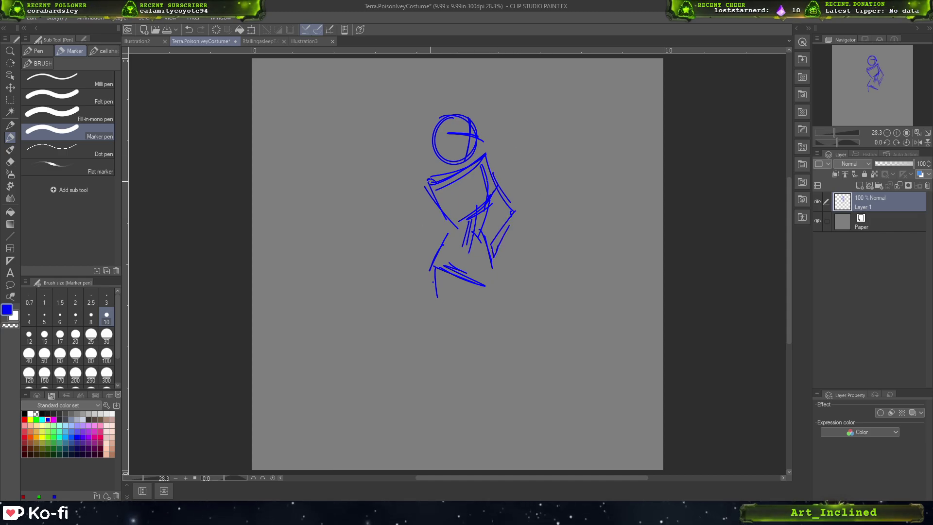
pyautogui.moveTo(428, 188)
pyautogui.mouseDown()
pyautogui.moveTo(416, 249)
pyautogui.moveTo(413, 235)
pyautogui.moveTo(395, 240)
pyautogui.moveTo(391, 227)
pyautogui.moveTo(414, 236)
pyautogui.mouseUp()
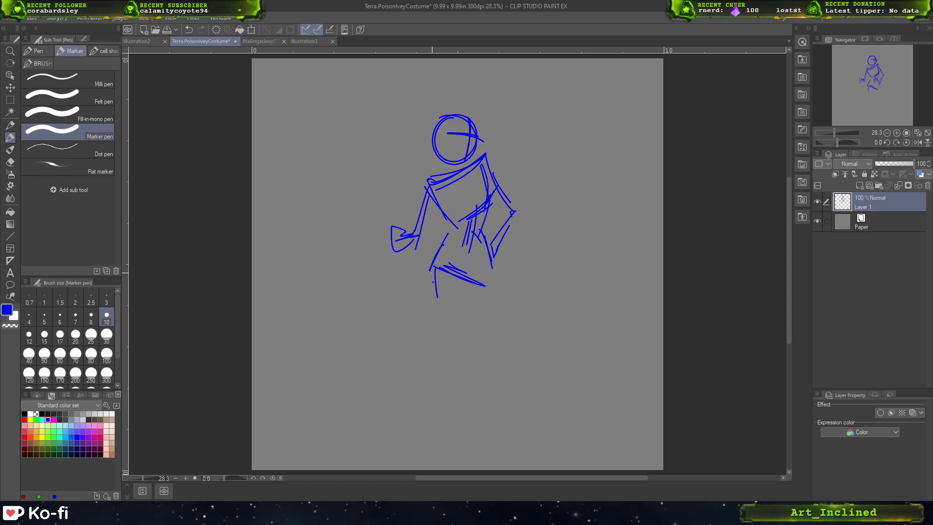
# - Sketch the left leg from the hip, with the thigh slanting inward to the knee and the shin angled back outward
pyautogui.moveTo(427, 277)
pyautogui.mouseDown()
pyautogui.moveTo(458, 273)
pyautogui.moveTo(435, 308)
pyautogui.mouseUp()
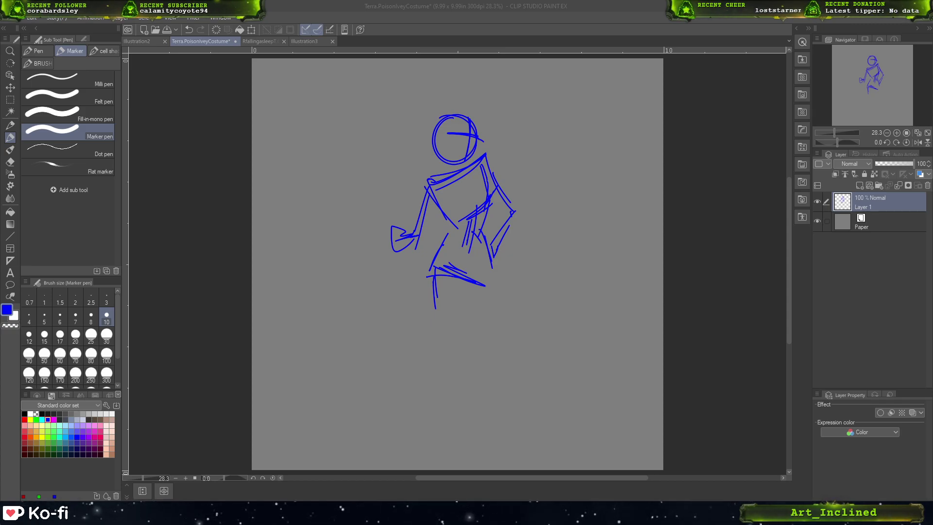
pyautogui.moveTo(470, 331); pyautogui.dragTo(476, 359)
pyautogui.hotkey('ctrl', 'z')
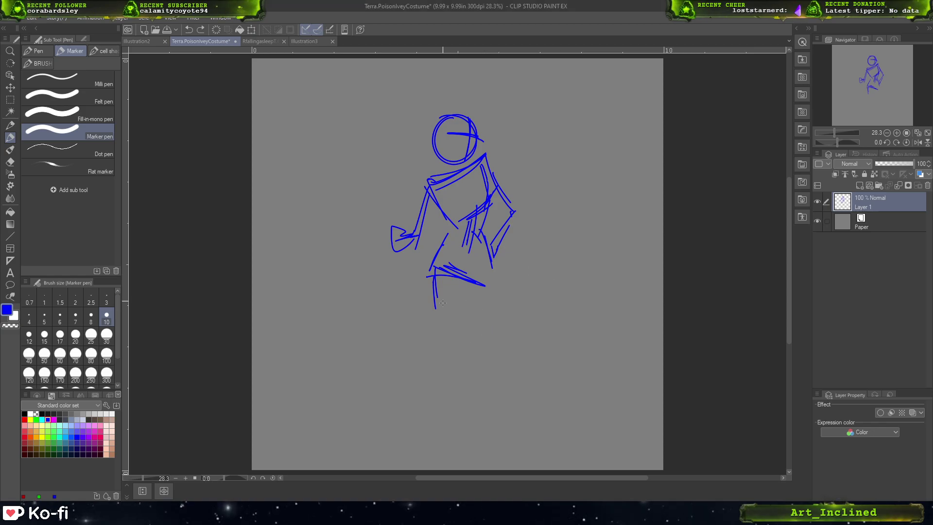
pyautogui.moveTo(442, 300); pyautogui.dragTo(467, 369)
pyautogui.hotkey('ctrl', 'z')
pyautogui.moveTo(439, 271); pyautogui.dragTo(481, 355)
pyautogui.moveTo(437, 283); pyautogui.dragTo(479, 356)
pyautogui.moveTo(471, 348)
pyautogui.mouseDown()
pyautogui.moveTo(479, 359)
pyautogui.moveTo(439, 432)
pyautogui.mouseUp()
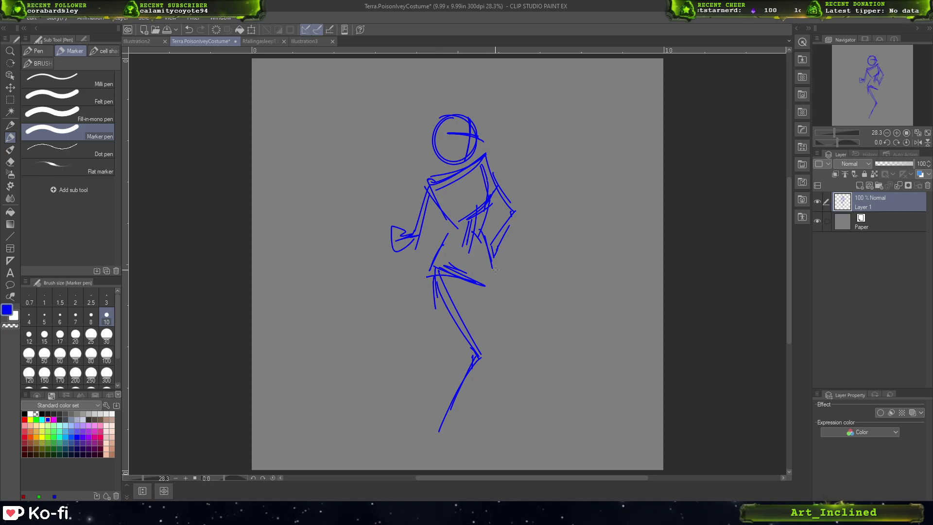
# - Sketch the right leg from the hip down behind the left knee, and add the hand resting on the right hip
pyautogui.moveTo(488, 251)
pyautogui.mouseDown()
pyautogui.moveTo(496, 325)
pyautogui.moveTo(478, 351)
pyautogui.mouseUp()
pyautogui.moveTo(488, 303)
pyautogui.mouseDown()
pyautogui.moveTo(459, 375)
pyautogui.moveTo(462, 421)
pyautogui.mouseUp()
pyautogui.moveTo(461, 385); pyautogui.dragTo(458, 452)
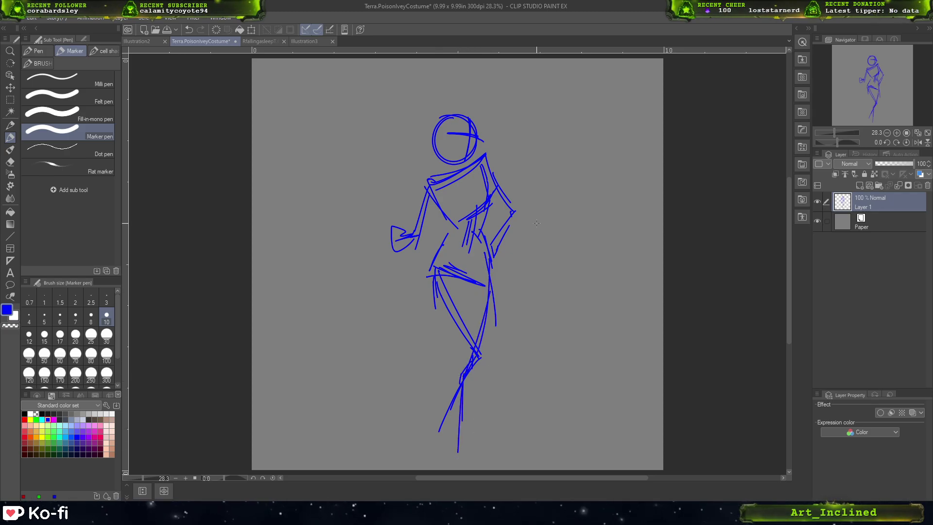
pyautogui.moveTo(486, 249)
pyautogui.mouseDown()
pyautogui.moveTo(491, 273)
pyautogui.moveTo(494, 265)
pyautogui.mouseUp()
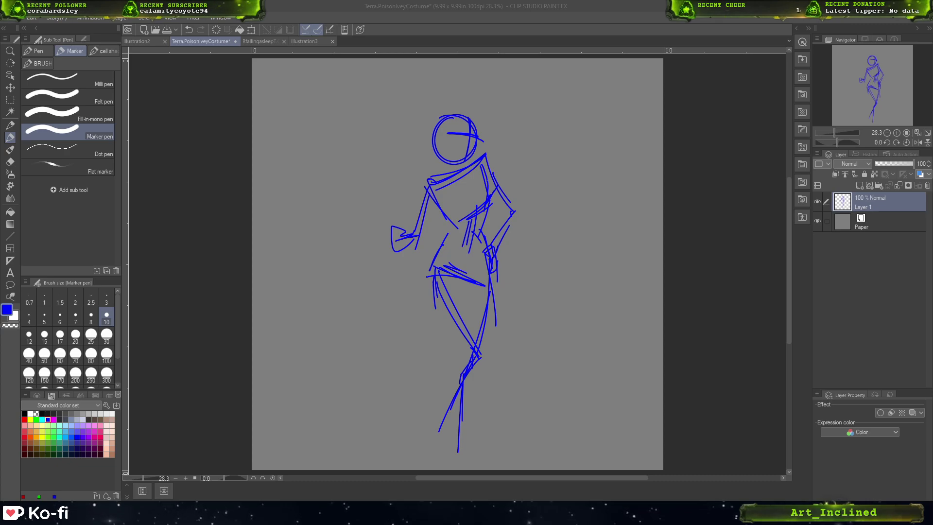
# - Reinforce the left side of the torso and add the neck line running down into the chest
pyautogui.moveTo(527, 350)
pyautogui.mouseDown()
pyautogui.moveTo(523, 379)
pyautogui.moveTo(538, 397)
pyautogui.mouseUp()
pyautogui.hotkey('ctrl', 'z')
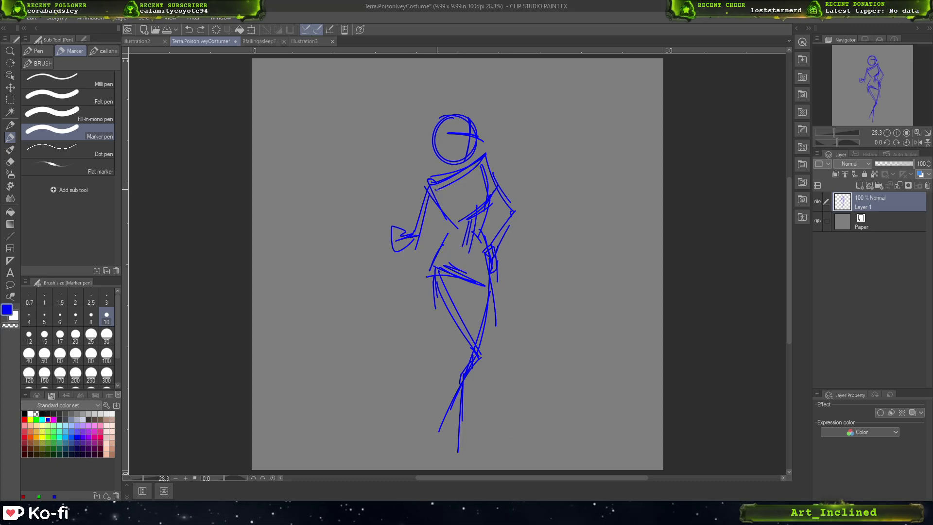
pyautogui.moveTo(432, 185); pyautogui.dragTo(453, 222)
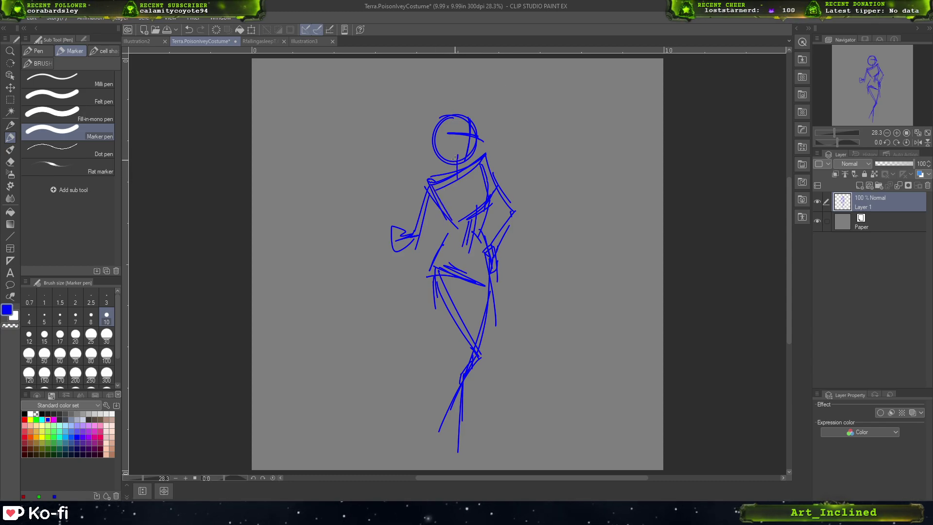
pyautogui.moveTo(459, 171); pyautogui.dragTo(468, 189)
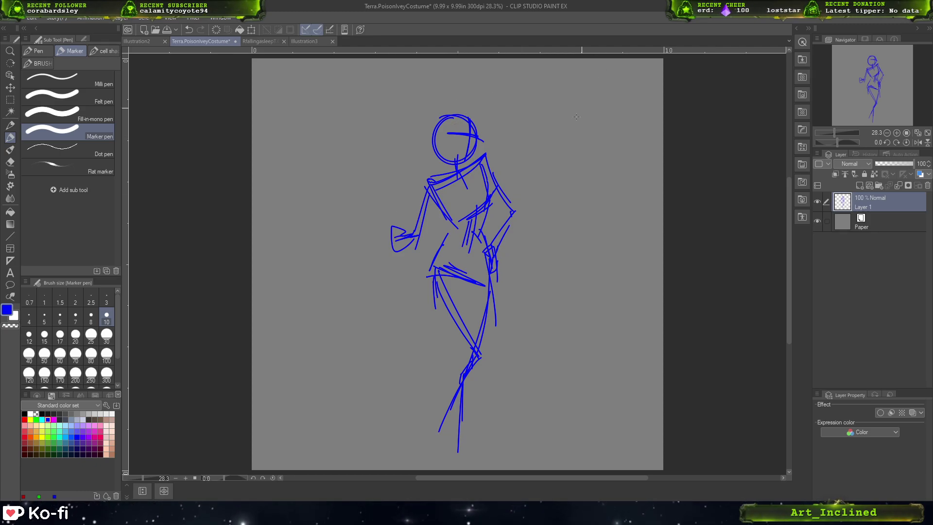
# - Add the outer contour of the left thigh and outline the pelvis block between the waist and hip line
pyautogui.moveTo(434, 285); pyautogui.dragTo(462, 346)
pyautogui.hotkey('ctrl', 'z')
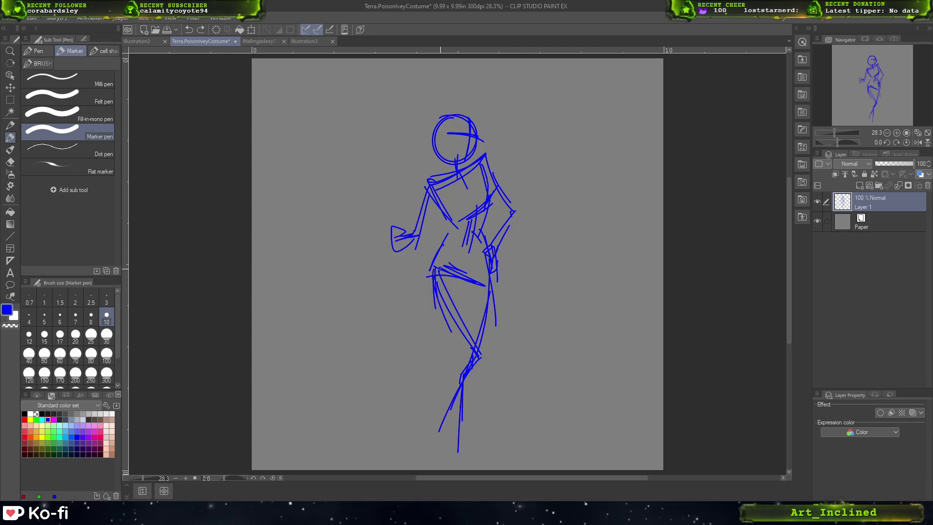
pyautogui.moveTo(438, 266)
pyautogui.mouseDown()
pyautogui.moveTo(451, 243)
pyautogui.moveTo(481, 251)
pyautogui.moveTo(485, 286)
pyautogui.mouseUp()
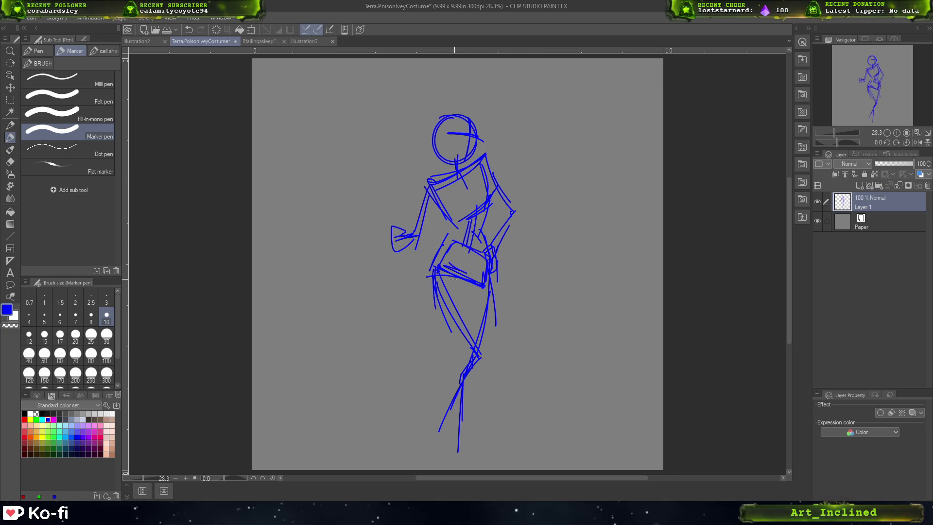
# - Build up the crossed lower legs and ankle, and restate the right leg's line from the hip downward
pyautogui.moveTo(472, 356); pyautogui.dragTo(434, 416)
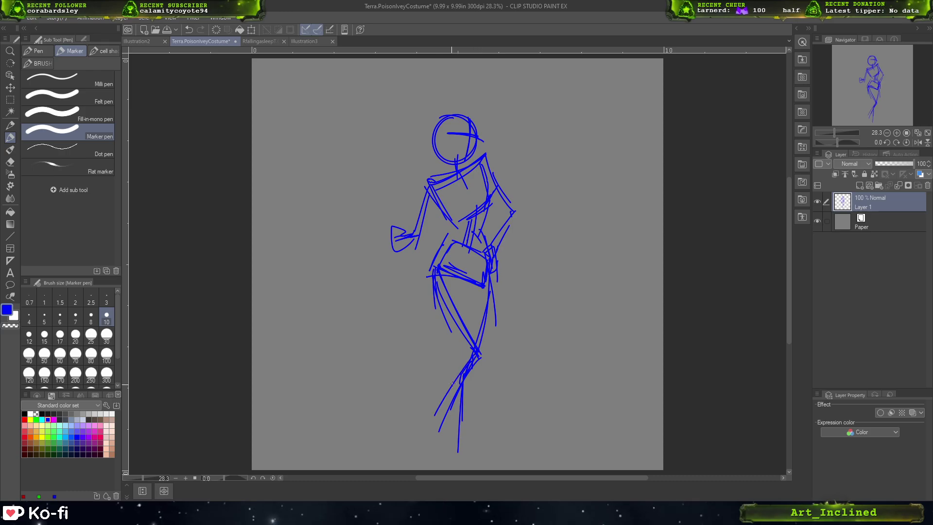
pyautogui.moveTo(455, 384)
pyautogui.mouseDown()
pyautogui.moveTo(438, 433)
pyautogui.moveTo(474, 376)
pyautogui.moveTo(442, 429)
pyautogui.mouseUp()
pyautogui.moveTo(484, 284)
pyautogui.mouseDown()
pyautogui.moveTo(459, 371)
pyautogui.moveTo(457, 440)
pyautogui.mouseUp()
pyautogui.moveTo(458, 368); pyautogui.dragTo(464, 356)
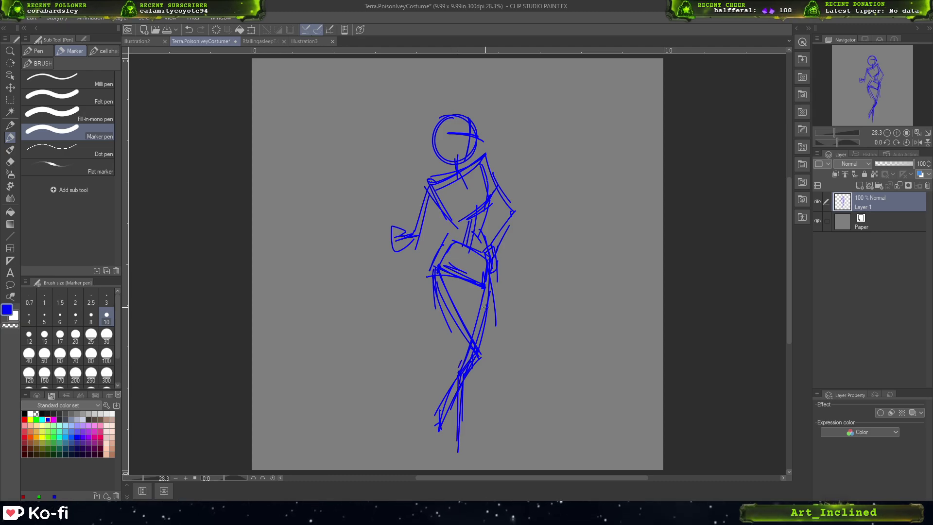
# - Sketch the chest and inner torso contours from the shoulders down to the waist
pyautogui.moveTo(445, 186)
pyautogui.mouseDown()
pyautogui.moveTo(462, 236)
pyautogui.moveTo(443, 193)
pyautogui.moveTo(483, 223)
pyautogui.mouseUp()
pyautogui.moveTo(480, 167); pyautogui.dragTo(485, 224)
pyautogui.moveTo(476, 183); pyautogui.dragTo(470, 209)
pyautogui.moveTo(475, 214)
pyautogui.mouseDown()
pyautogui.moveTo(470, 235)
pyautogui.moveTo(482, 204)
pyautogui.moveTo(475, 222)
pyautogui.moveTo(487, 227)
pyautogui.mouseUp()
pyautogui.moveTo(493, 205); pyautogui.dragTo(488, 214)
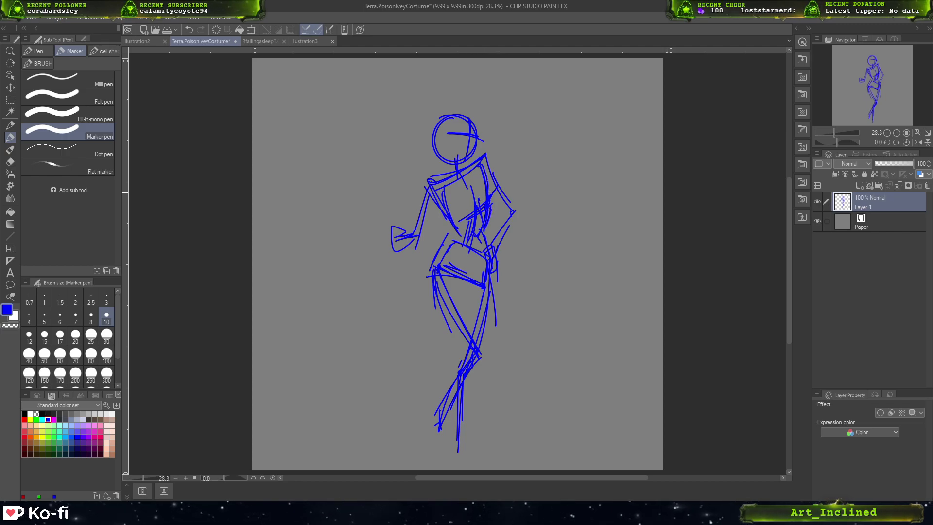
# - Thicken the right edge of the torso between the shoulder and the ribcage with short strokes
pyautogui.moveTo(487, 167); pyautogui.dragTo(484, 180)
pyautogui.moveTo(494, 215); pyautogui.dragTo(491, 199)
pyautogui.moveTo(484, 166); pyautogui.dragTo(492, 193)
pyautogui.moveTo(496, 182); pyautogui.dragTo(488, 208)
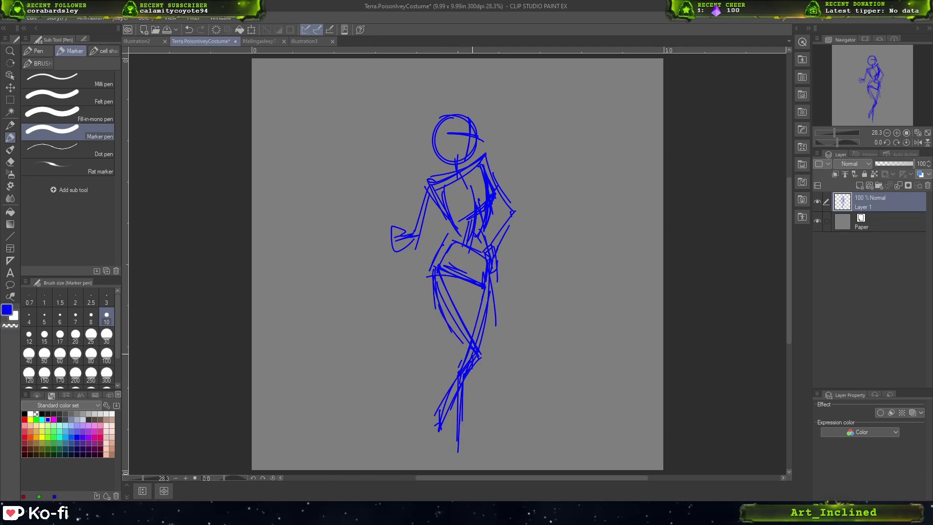
# - Sketch a fuller calf and foot contour on the left lower leg
pyautogui.moveTo(466, 350)
pyautogui.mouseDown()
pyautogui.moveTo(441, 379)
pyautogui.moveTo(442, 425)
pyautogui.mouseUp()
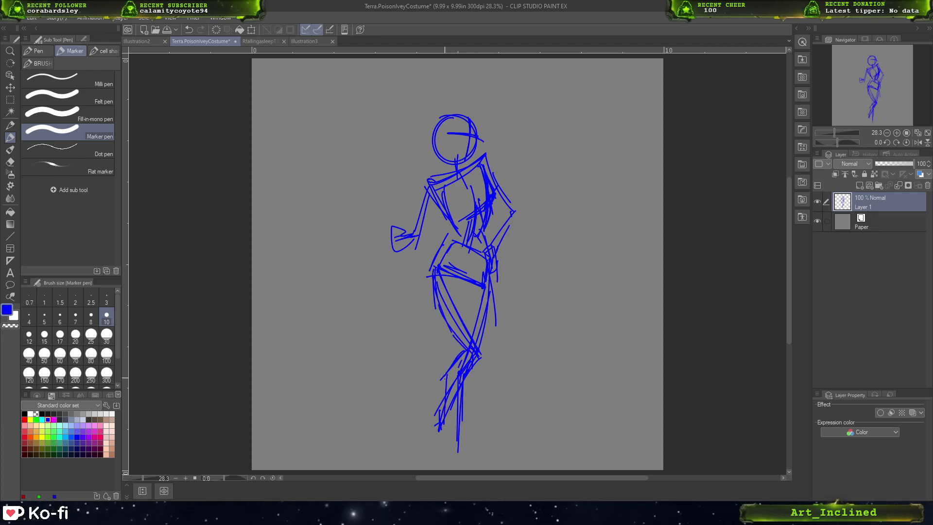
pyautogui.moveTo(447, 374); pyautogui.dragTo(434, 440)
pyautogui.moveTo(456, 404); pyautogui.dragTo(440, 430)
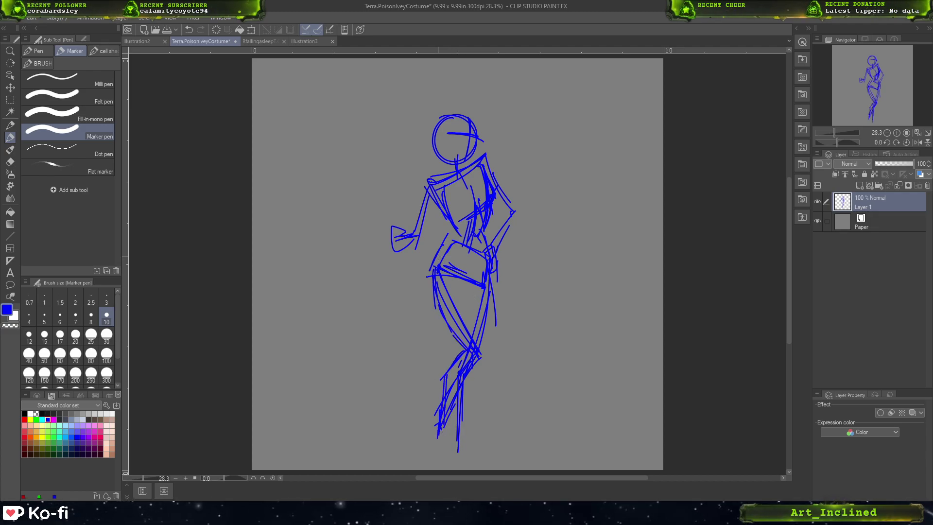
# - Refine the outer contour of the left hip and thigh, and add its inner contour from the crotch to the knee
pyautogui.moveTo(438, 254); pyautogui.dragTo(435, 303)
pyautogui.hotkey('ctrl', 'z')
pyautogui.moveTo(433, 259); pyautogui.dragTo(443, 320)
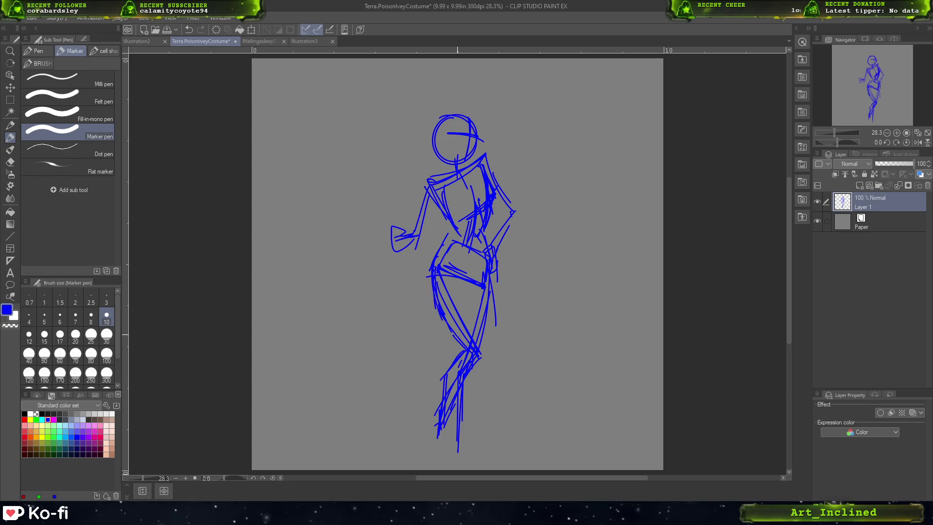
pyautogui.moveTo(437, 257)
pyautogui.mouseDown()
pyautogui.moveTo(476, 307)
pyautogui.moveTo(466, 346)
pyautogui.mouseUp()
pyautogui.hotkey('ctrl', 'z')
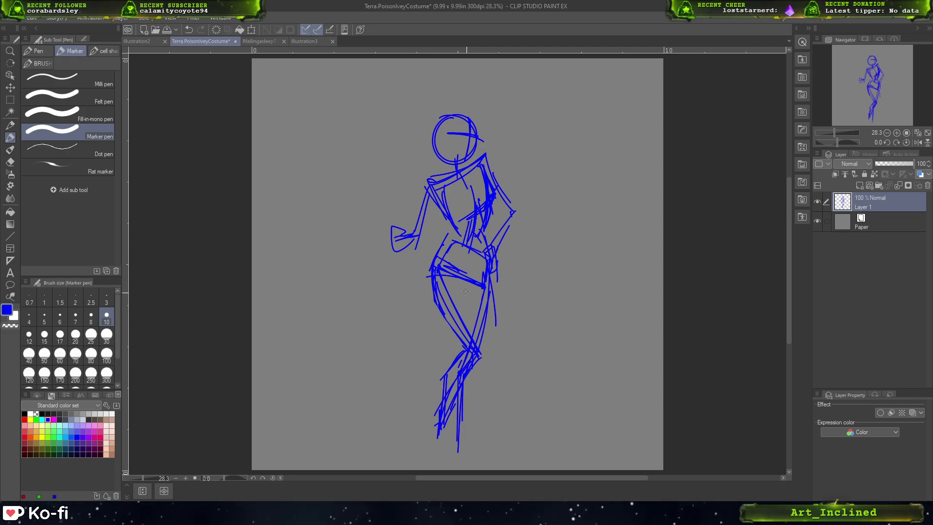
pyautogui.moveTo(466, 280); pyautogui.dragTo(488, 339)
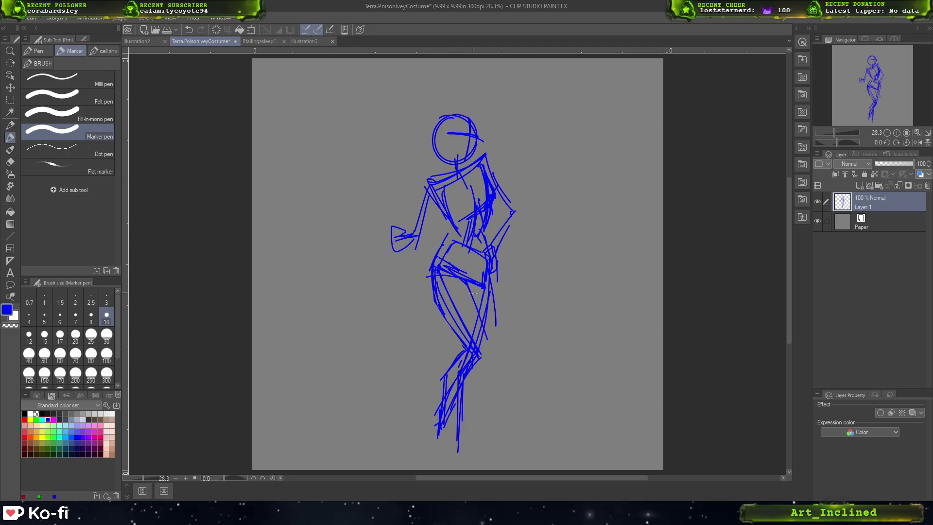
pyautogui.moveTo(469, 283); pyautogui.dragTo(491, 358)
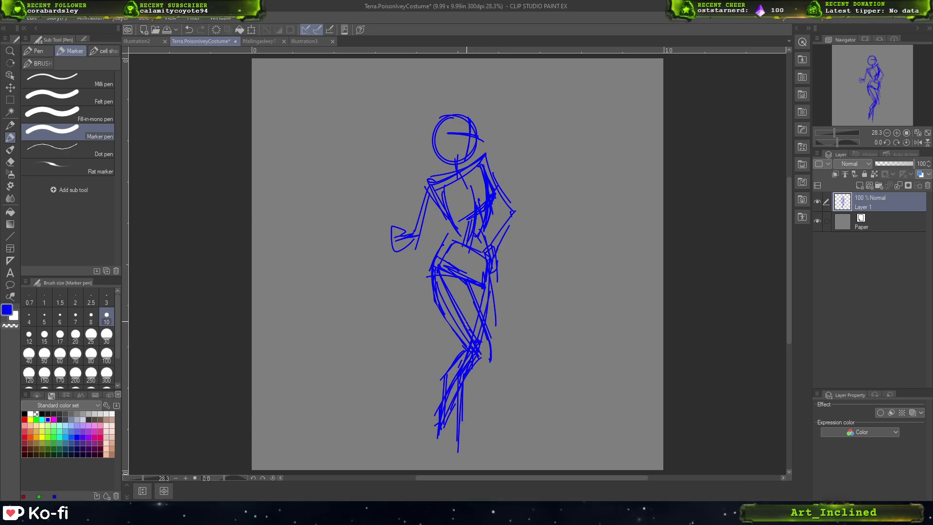
# - Erase the cluttered lower legs below the knees and redraw them as simple crossing lines
pyautogui.moveTo(465, 362)
pyautogui.mouseDown()
pyautogui.moveTo(440, 401)
pyautogui.moveTo(485, 362)
pyautogui.moveTo(439, 436)
pyautogui.mouseUp()
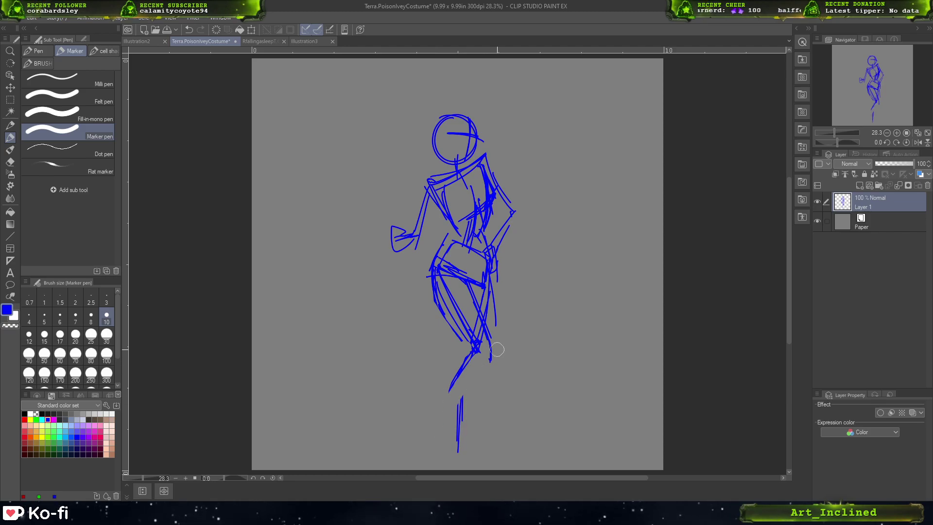
pyautogui.moveTo(462, 357); pyautogui.dragTo(435, 427)
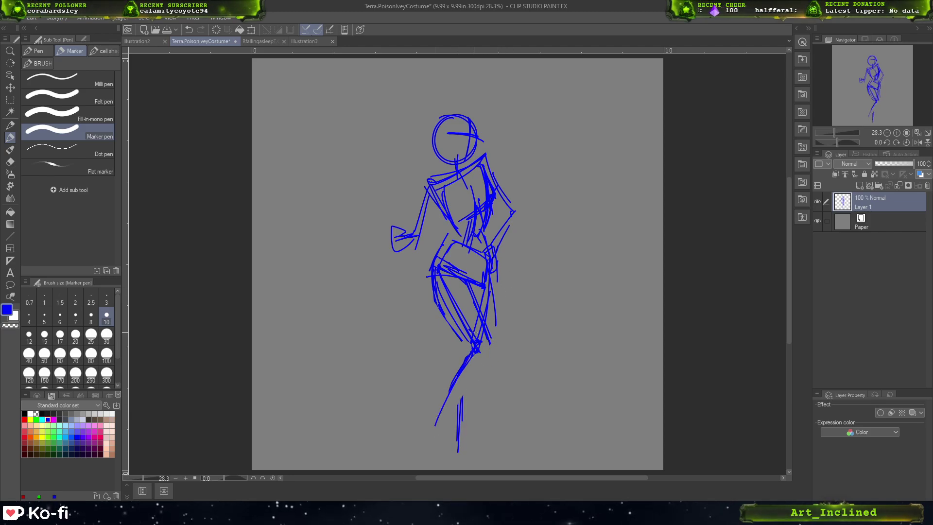
pyautogui.moveTo(470, 339)
pyautogui.mouseDown()
pyautogui.moveTo(456, 370)
pyautogui.moveTo(457, 361)
pyautogui.moveTo(451, 440)
pyautogui.mouseUp()
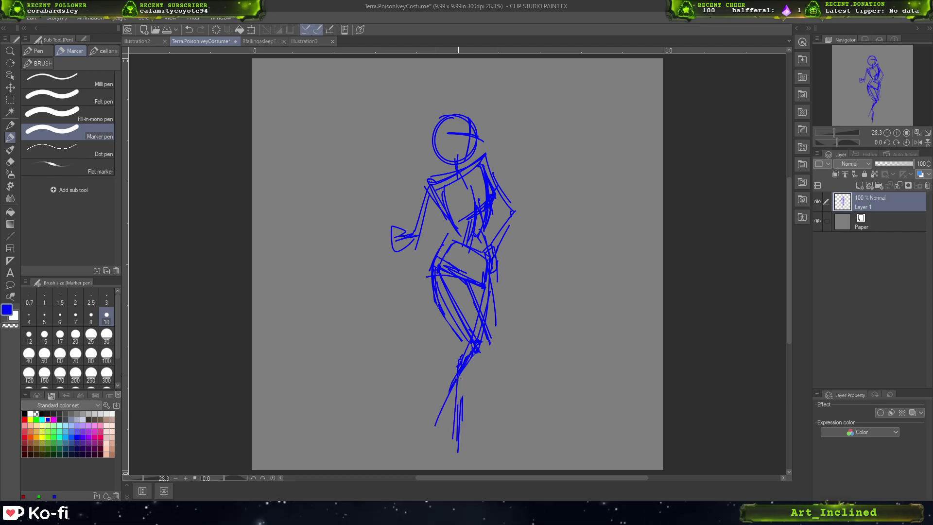
# - Lengthen the rear lower leg and outline the front leg's knee, calf and shin with overlapping blue strokes
pyautogui.moveTo(457, 385); pyautogui.dragTo(446, 461)
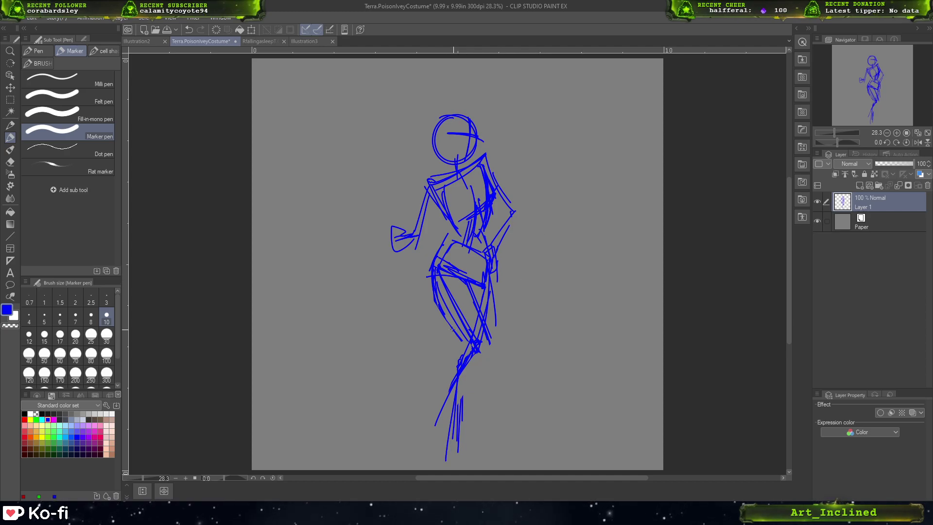
pyautogui.moveTo(436, 298)
pyautogui.mouseDown()
pyautogui.moveTo(464, 345)
pyautogui.moveTo(444, 362)
pyautogui.moveTo(433, 427)
pyautogui.mouseUp()
pyautogui.moveTo(489, 337)
pyautogui.mouseDown()
pyautogui.moveTo(488, 357)
pyautogui.moveTo(443, 416)
pyautogui.mouseUp()
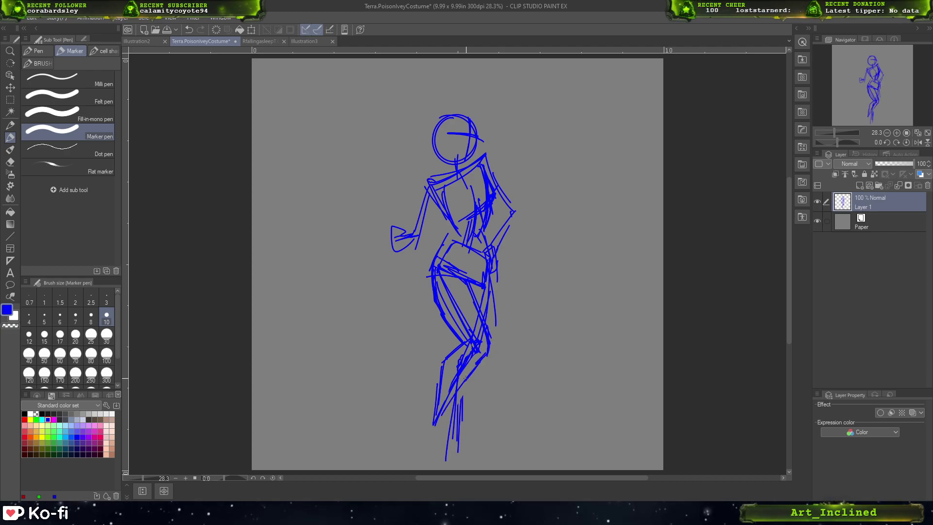
pyautogui.moveTo(466, 377); pyautogui.dragTo(440, 424)
pyautogui.moveTo(439, 383); pyautogui.dragTo(434, 406)
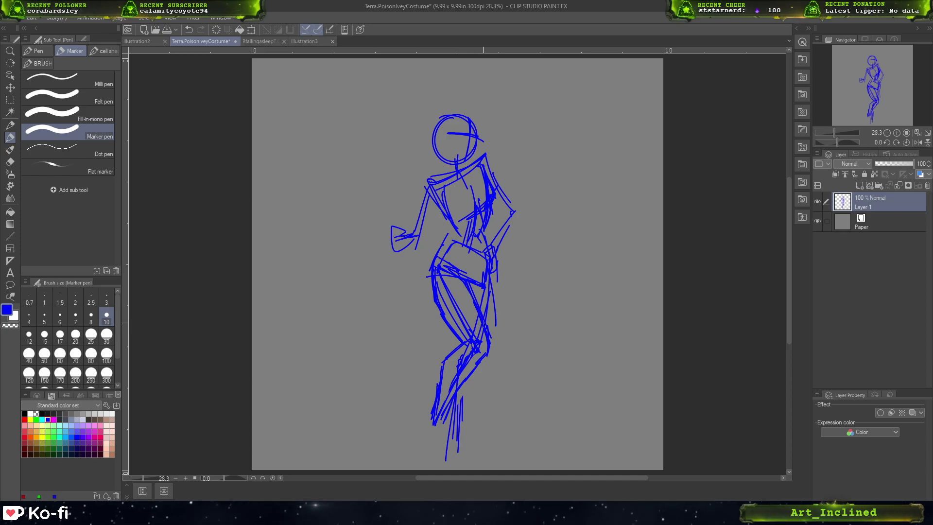
pyautogui.moveTo(442, 315); pyautogui.dragTo(467, 342)
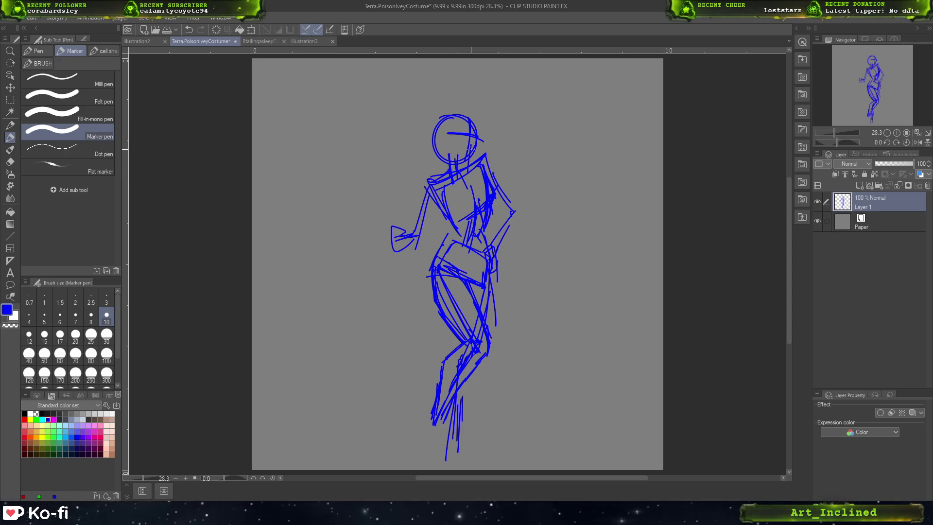
# - Thicken the neck and shoulder lines and flesh out the contours of both arms and the left waist
pyautogui.moveTo(477, 156); pyautogui.dragTo(485, 155)
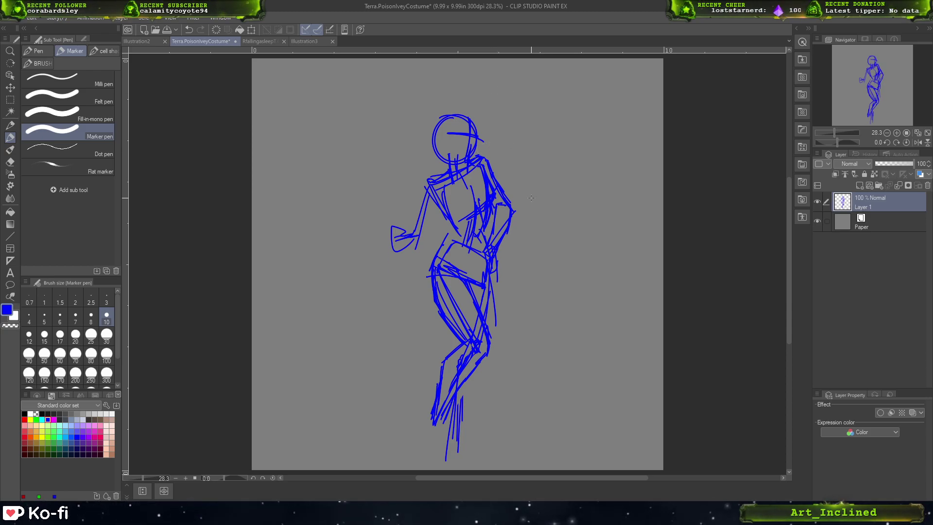
pyautogui.hotkey('ctrl', 'z')
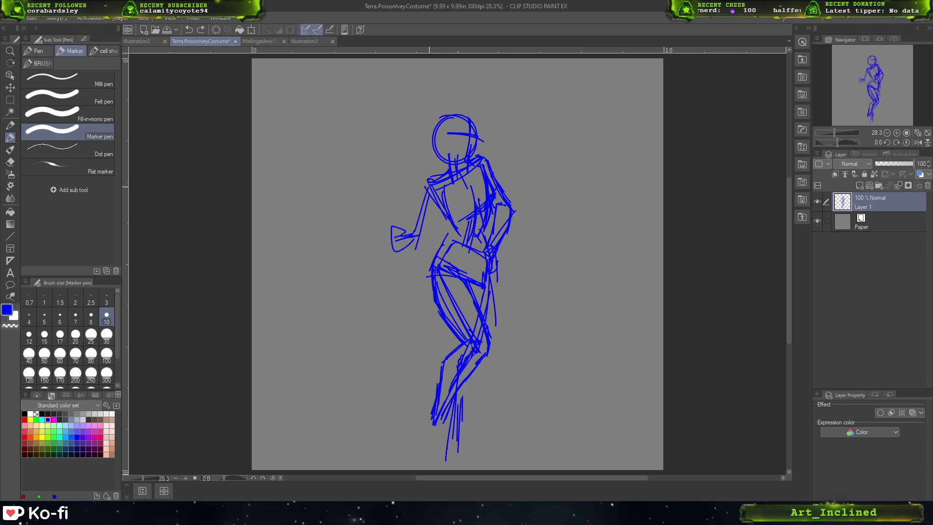
pyautogui.hotkey('ctrl', 'y')
pyautogui.hotkey('ctrl', 'z')
pyautogui.hotkey('ctrl', 'y')
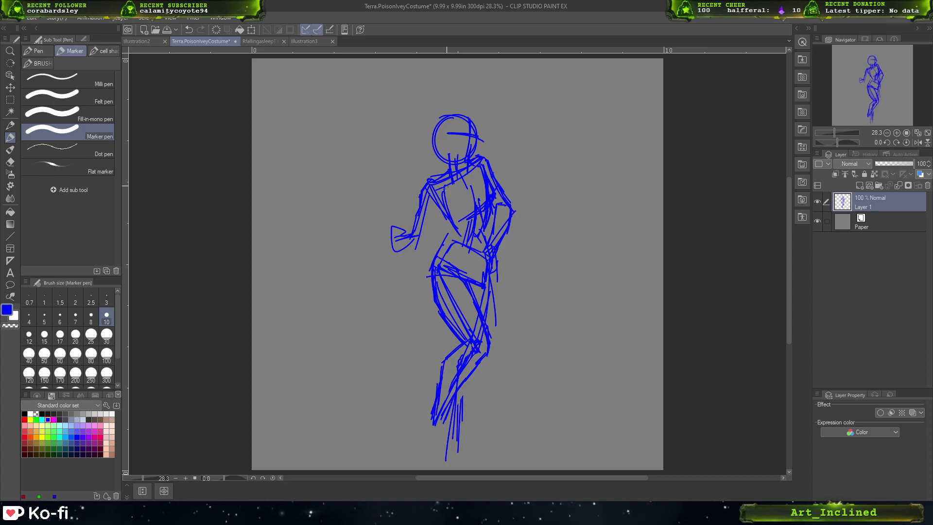
pyautogui.moveTo(438, 207)
pyautogui.mouseDown()
pyautogui.moveTo(422, 243)
pyautogui.moveTo(431, 215)
pyautogui.moveTo(456, 239)
pyautogui.mouseUp()
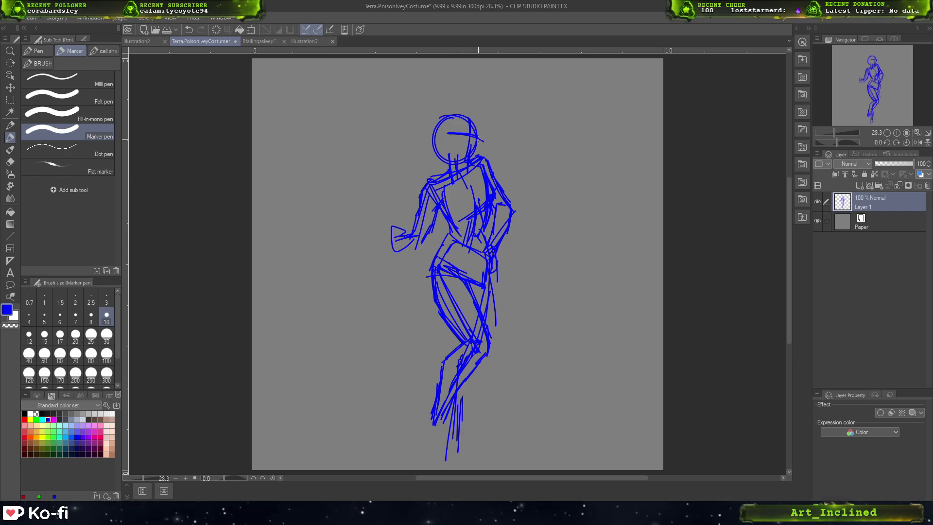
# - Shape the head with jaw, brow and cranium strokes, and add a pointed ear on its left side
pyautogui.moveTo(444, 149); pyautogui.dragTo(467, 158)
pyautogui.hotkey('ctrl', 'z')
pyautogui.moveTo(448, 153)
pyautogui.mouseDown()
pyautogui.moveTo(463, 133)
pyautogui.moveTo(453, 130)
pyautogui.moveTo(484, 138)
pyautogui.moveTo(451, 130)
pyautogui.moveTo(482, 137)
pyautogui.moveTo(472, 118)
pyautogui.moveTo(465, 165)
pyautogui.moveTo(476, 115)
pyautogui.moveTo(467, 158)
pyautogui.moveTo(441, 142)
pyautogui.mouseUp()
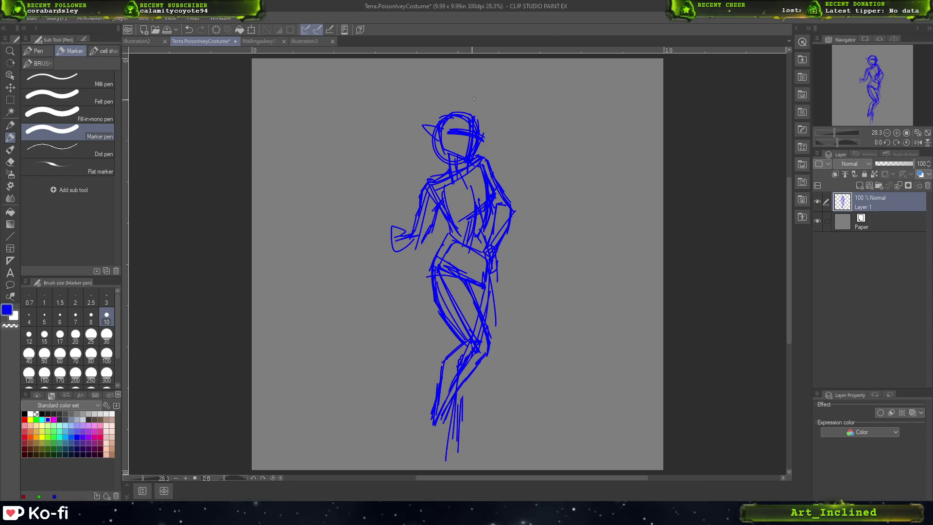
# - Lasso the head and ear, shift them slightly right with a transform, and deselect
pyautogui.press('m')
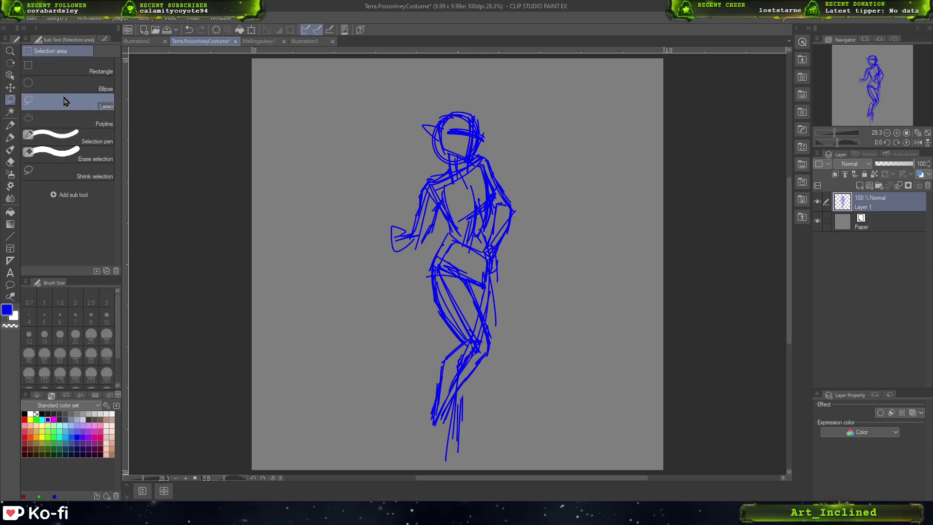
pyautogui.moveTo(444, 149)
pyautogui.mouseDown()
pyautogui.moveTo(431, 115)
pyautogui.moveTo(445, 153)
pyautogui.moveTo(480, 152)
pyautogui.moveTo(448, 95)
pyautogui.moveTo(430, 104)
pyautogui.mouseUp()
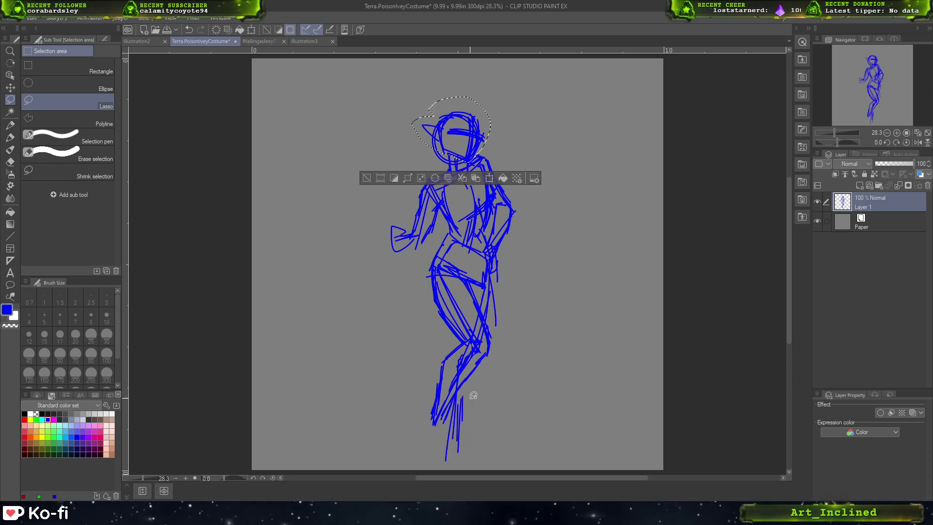
pyautogui.hotkey('ctrl', 't')
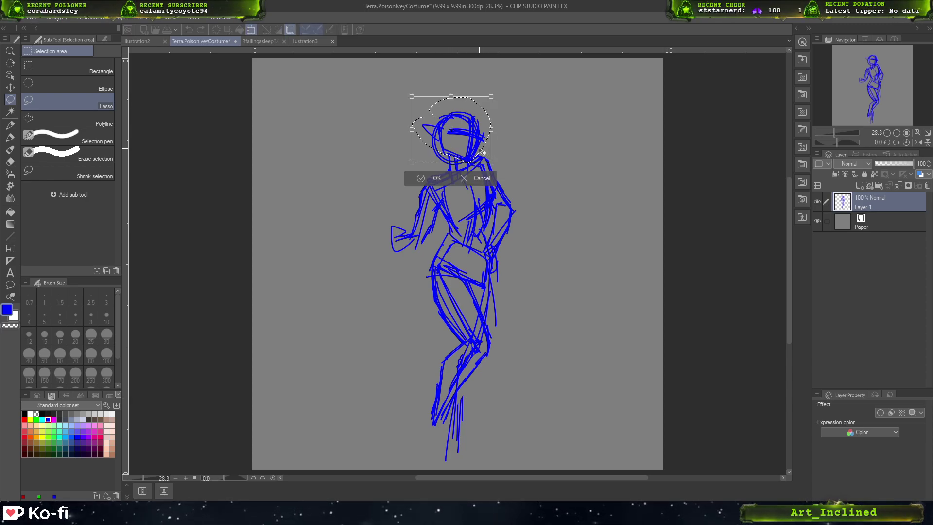
pyautogui.click(427, 178)
pyautogui.click(372, 181)
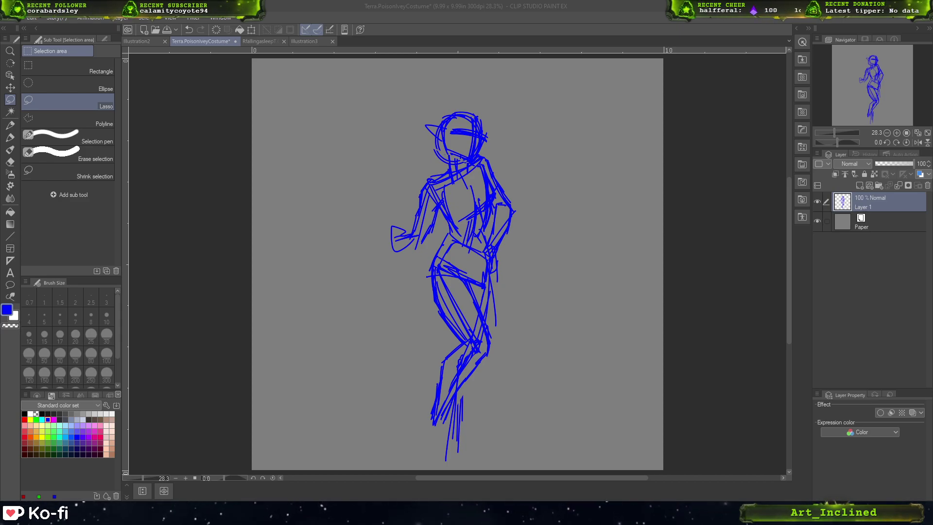
pyautogui.moveTo(554, 305); pyautogui.dragTo(538, 332)
pyautogui.hotkey('ctrl', 'z')
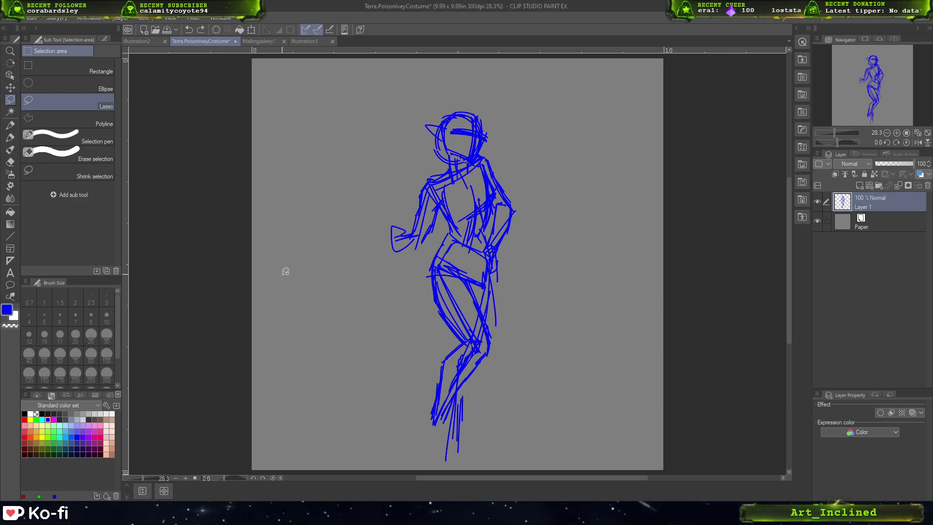
# - Redraw the left hand as an open, upturned palm with the Marker pen
pyautogui.press('p')
pyautogui.moveTo(513, 209); pyautogui.dragTo(662, 294)
pyautogui.hotkey('ctrl', 'z')
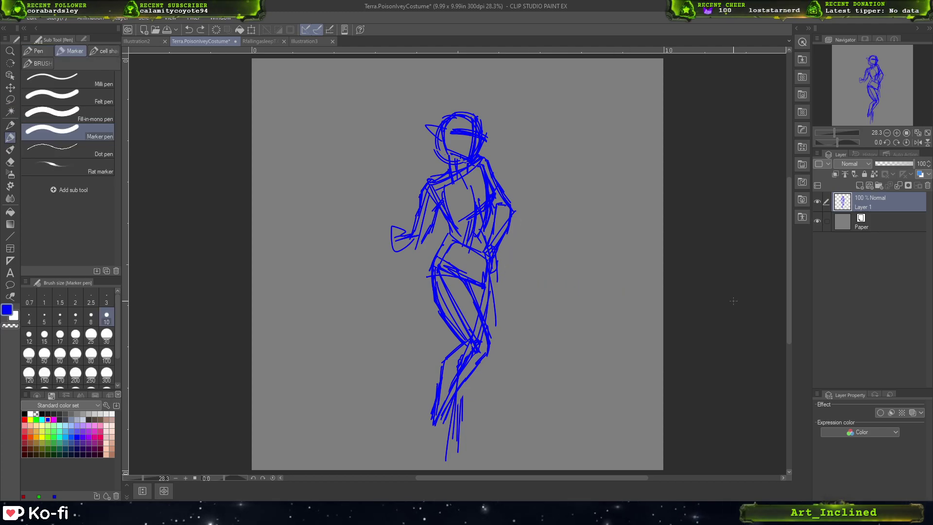
pyautogui.moveTo(384, 234)
pyautogui.mouseDown()
pyautogui.moveTo(401, 248)
pyautogui.moveTo(417, 246)
pyautogui.moveTo(394, 237)
pyautogui.moveTo(427, 243)
pyautogui.moveTo(391, 237)
pyautogui.moveTo(396, 252)
pyautogui.moveTo(421, 248)
pyautogui.mouseUp()
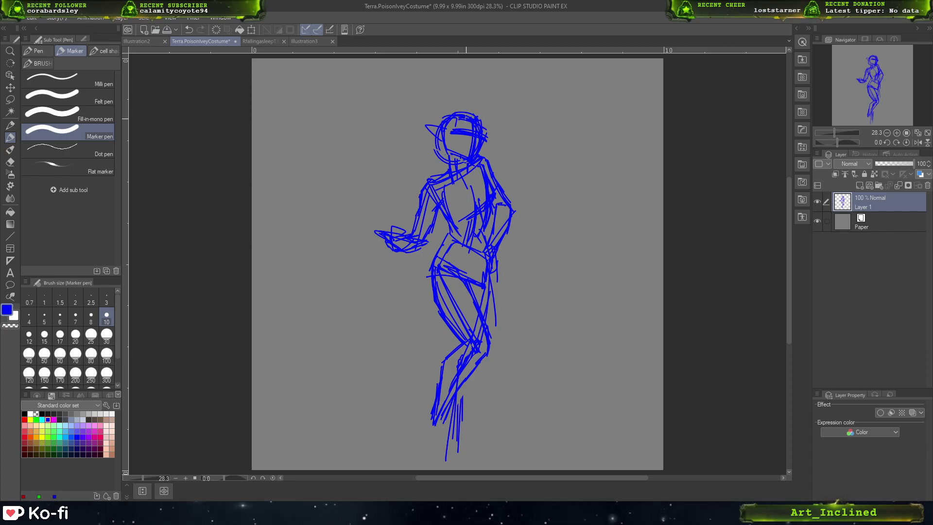
# - Sketch a pointed shape on top of the head and the hair's outer edge on the right side
pyautogui.moveTo(445, 111)
pyautogui.mouseDown()
pyautogui.moveTo(455, 107)
pyautogui.moveTo(455, 117)
pyautogui.moveTo(433, 115)
pyautogui.moveTo(470, 108)
pyautogui.moveTo(440, 105)
pyautogui.moveTo(446, 95)
pyautogui.moveTo(472, 103)
pyautogui.moveTo(500, 135)
pyautogui.moveTo(501, 204)
pyautogui.mouseUp()
pyautogui.hotkey('ctrl', 'z')
pyautogui.hotkey('ctrl', 'z')
pyautogui.hotkey('ctrl', 'z')
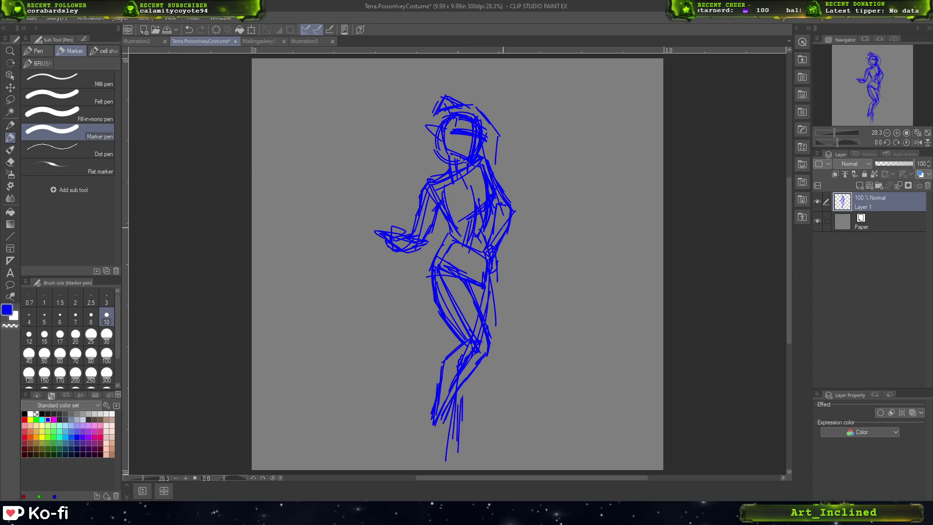
# - Extend the right side of the hair past the shoulder and in a long curve from the elbow to thigh height
pyautogui.hotkey('ctrl', 'z')
pyautogui.moveTo(475, 118); pyautogui.dragTo(485, 160)
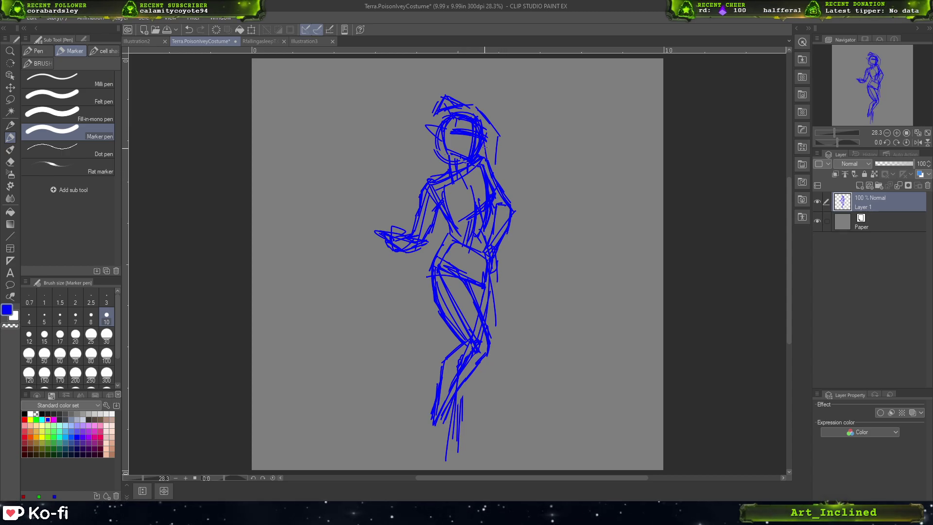
pyautogui.hotkey('ctrl', 'z')
pyautogui.moveTo(488, 120); pyautogui.dragTo(498, 185)
pyautogui.moveTo(511, 218)
pyautogui.mouseDown()
pyautogui.moveTo(520, 239)
pyautogui.moveTo(516, 319)
pyautogui.mouseUp()
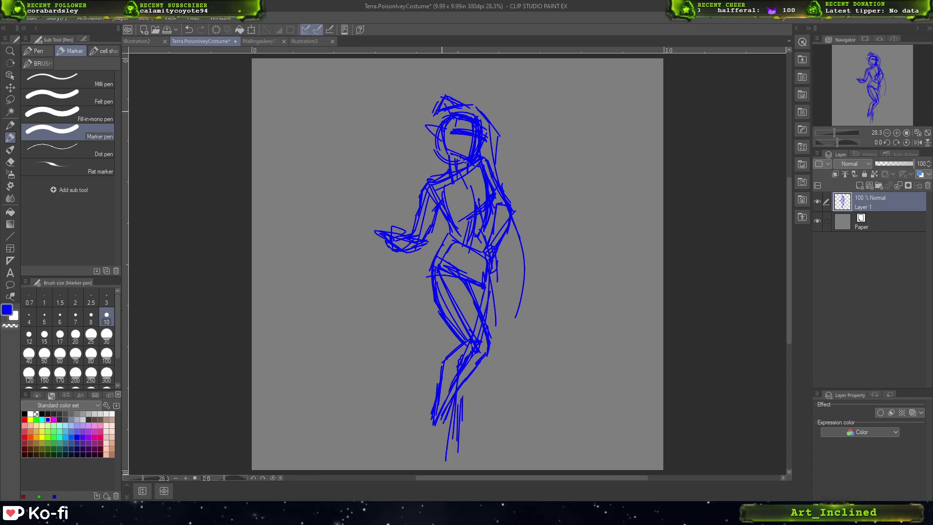
# - Sketch the long left edge of the hair, face-framing locks beside the neck, and the curve under the bust
pyautogui.moveTo(444, 109)
pyautogui.mouseDown()
pyautogui.moveTo(415, 143)
pyautogui.moveTo(396, 206)
pyautogui.mouseUp()
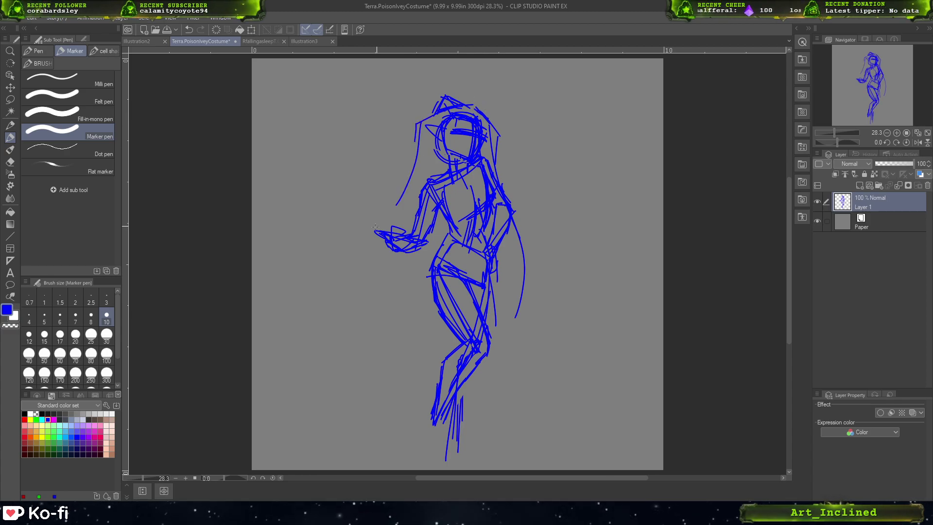
pyautogui.moveTo(461, 120); pyautogui.dragTo(445, 173)
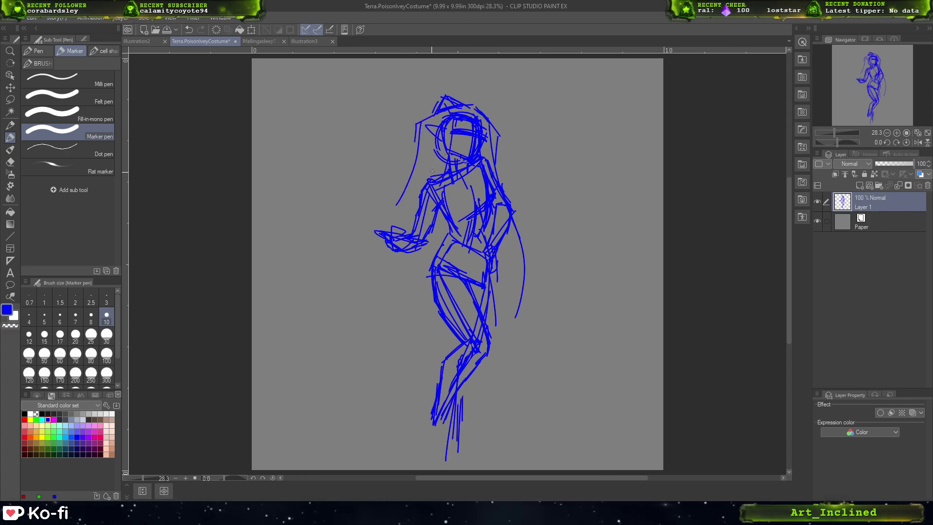
pyautogui.hotkey('ctrl', 'z')
pyautogui.moveTo(457, 120); pyautogui.dragTo(425, 166)
pyautogui.hotkey('ctrl', 'z')
pyautogui.moveTo(455, 119)
pyautogui.mouseDown()
pyautogui.moveTo(426, 159)
pyautogui.moveTo(437, 139)
pyautogui.moveTo(444, 172)
pyautogui.mouseUp()
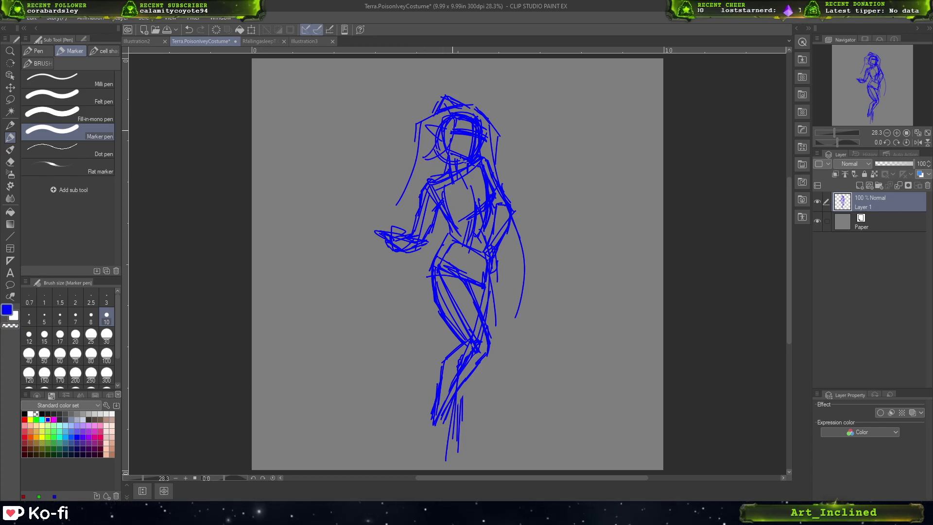
pyautogui.moveTo(453, 138); pyautogui.dragTo(439, 177)
pyautogui.moveTo(434, 137)
pyautogui.mouseDown()
pyautogui.moveTo(429, 176)
pyautogui.moveTo(470, 223)
pyautogui.mouseUp()
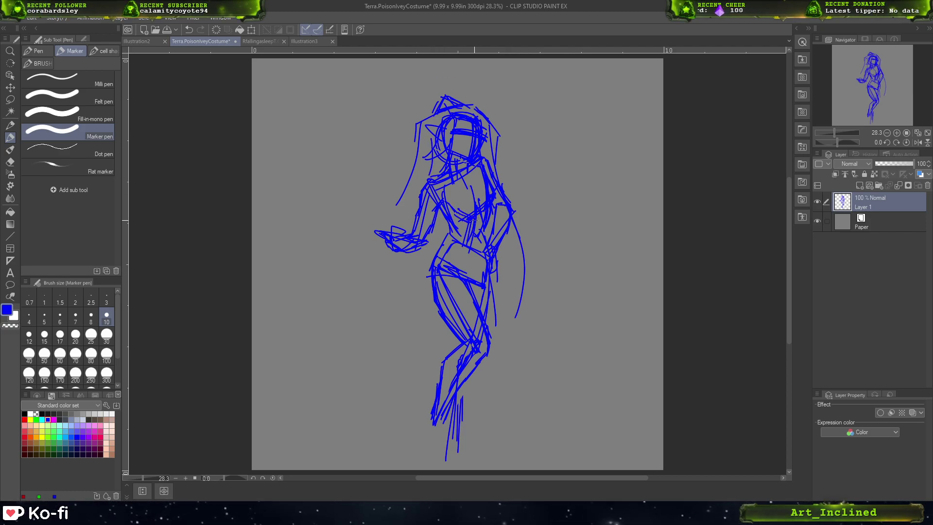
# - Add a new layer above the sketch, lower Layer 1's opacity to 30%, and make Layer 2 active
pyautogui.hotkey('ctrl', 'shift', 'n')
pyautogui.click(883, 219)
pyautogui.click(887, 164)
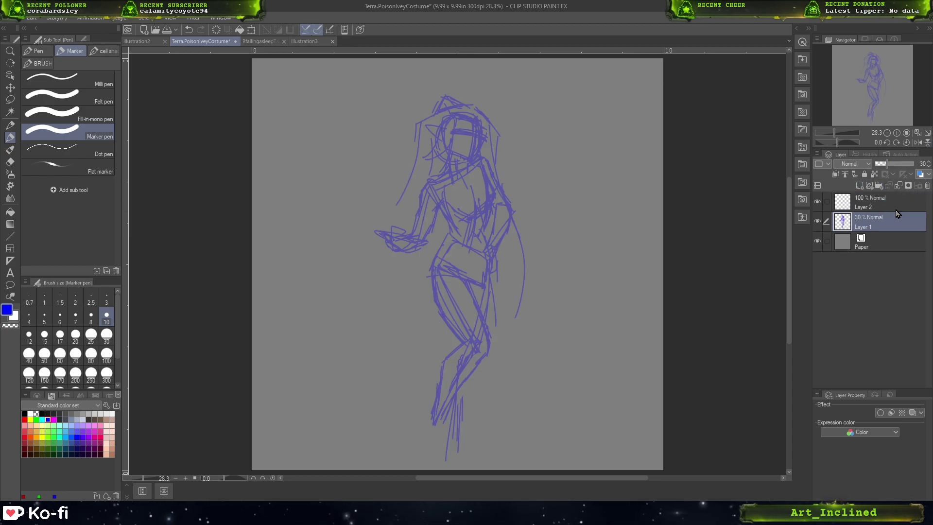
pyautogui.click(898, 205)
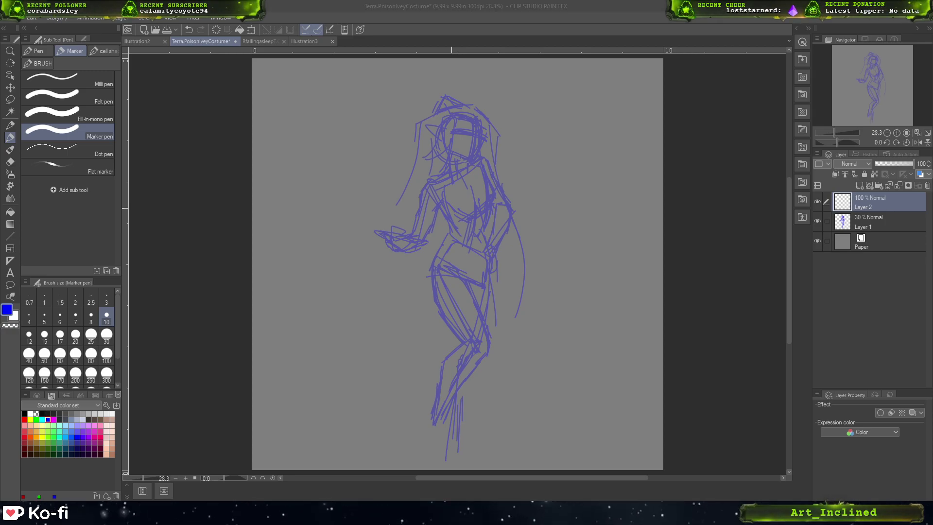
# - Trace the left side of the waist in solid blue on Layer 2
pyautogui.moveTo(452, 210); pyautogui.dragTo(454, 258)
pyautogui.hotkey('ctrl', 'z')
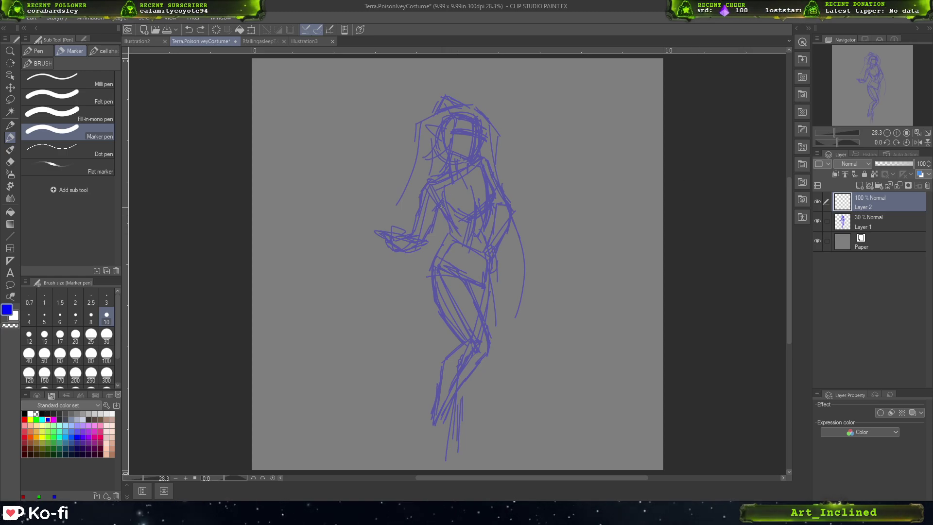
pyautogui.moveTo(441, 208); pyautogui.dragTo(451, 233)
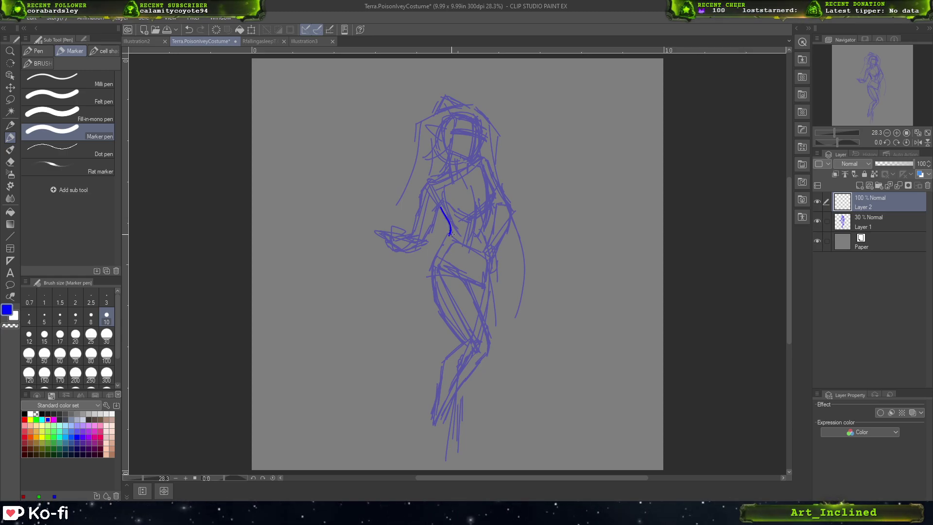
pyautogui.moveTo(450, 235); pyautogui.dragTo(428, 272)
pyautogui.hotkey('ctrl', 'z')
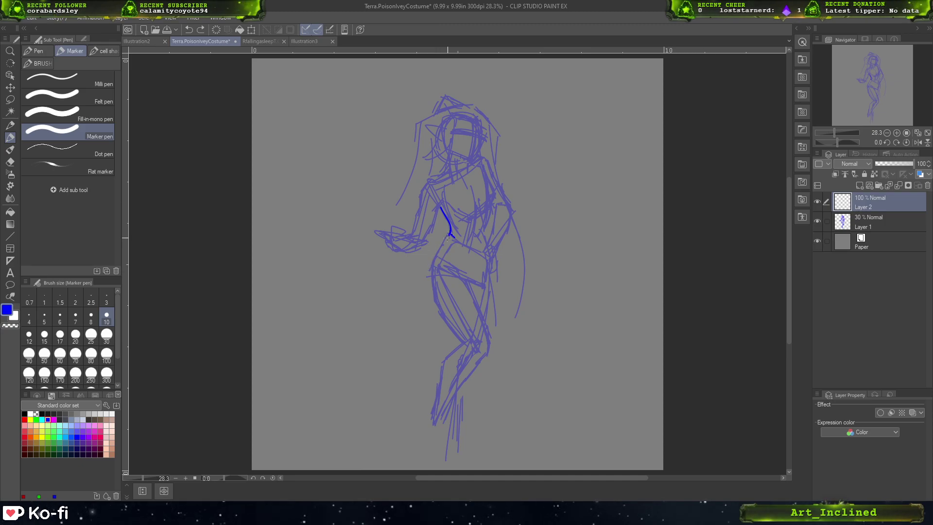
# - Draw the left hip contour, the leaf-shaped lower edge of the costume, and the right thigh contour down to the knee
pyautogui.moveTo(450, 235)
pyautogui.mouseDown()
pyautogui.moveTo(436, 258)
pyautogui.moveTo(469, 302)
pyautogui.moveTo(481, 322)
pyautogui.mouseUp()
pyautogui.hotkey('ctrl', 'z')
pyautogui.moveTo(442, 260)
pyautogui.mouseDown()
pyautogui.moveTo(472, 306)
pyautogui.moveTo(487, 294)
pyautogui.moveTo(469, 305)
pyautogui.moveTo(480, 299)
pyautogui.moveTo(490, 351)
pyautogui.mouseUp()
pyautogui.hotkey('ctrl', 'z')
pyautogui.hotkey('ctrl', 'z')
pyautogui.hotkey('ctrl', 'z')
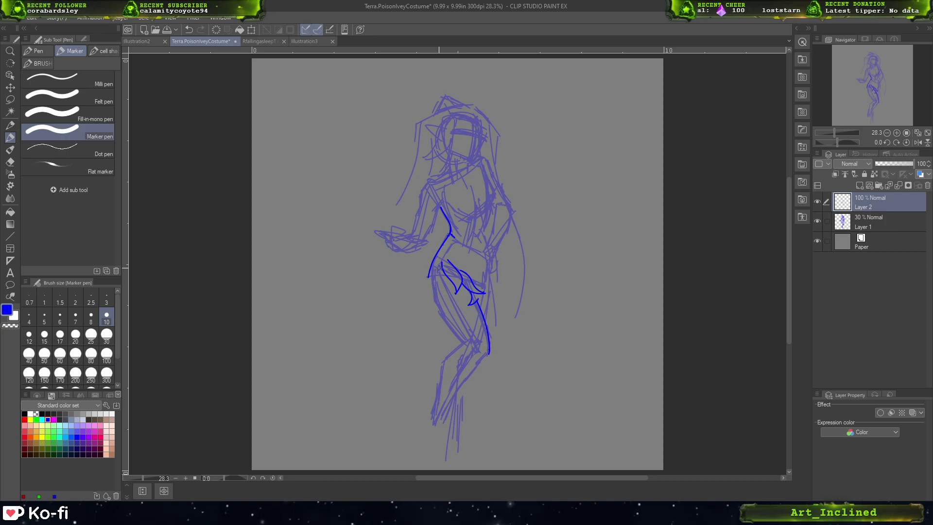
# - Add a pointed leaf over the left hip and trace the outer left thigh down to the knee
pyautogui.moveTo(442, 264); pyautogui.dragTo(426, 298)
pyautogui.hotkey('ctrl', 'z')
pyautogui.moveTo(441, 264)
pyautogui.mouseDown()
pyautogui.moveTo(426, 303)
pyautogui.moveTo(438, 260)
pyautogui.moveTo(438, 312)
pyautogui.moveTo(465, 339)
pyautogui.mouseUp()
pyautogui.hotkey('ctrl', 'z')
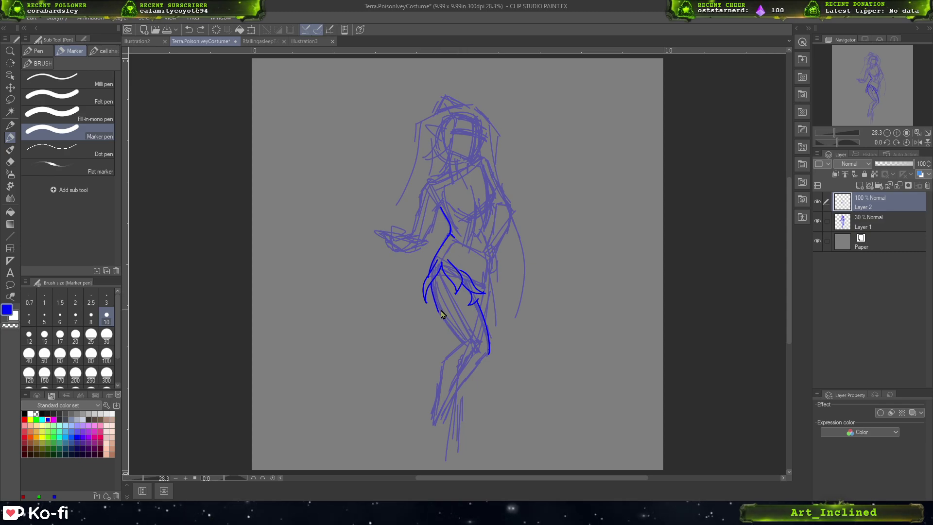
pyautogui.moveTo(436, 299); pyautogui.dragTo(465, 343)
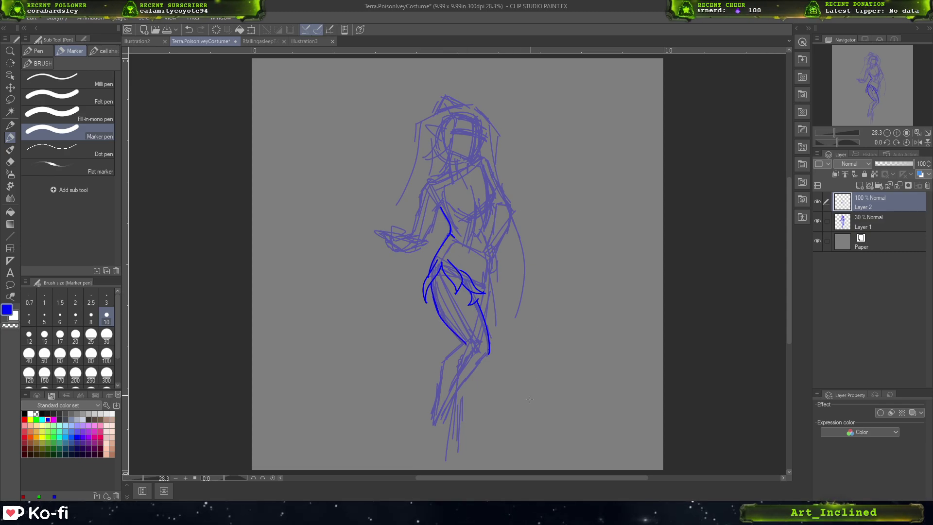
# - Trace the front lower leg on both sides, from the knee down to the calf
pyautogui.moveTo(466, 341)
pyautogui.mouseDown()
pyautogui.moveTo(439, 391)
pyautogui.moveTo(447, 357)
pyautogui.moveTo(441, 393)
pyautogui.mouseUp()
pyautogui.hotkey('ctrl', 'z')
pyautogui.moveTo(467, 342)
pyautogui.mouseDown()
pyautogui.moveTo(447, 361)
pyautogui.moveTo(443, 388)
pyautogui.mouseUp()
pyautogui.moveTo(490, 352)
pyautogui.mouseDown()
pyautogui.moveTo(464, 378)
pyautogui.moveTo(469, 365)
pyautogui.moveTo(446, 407)
pyautogui.mouseUp()
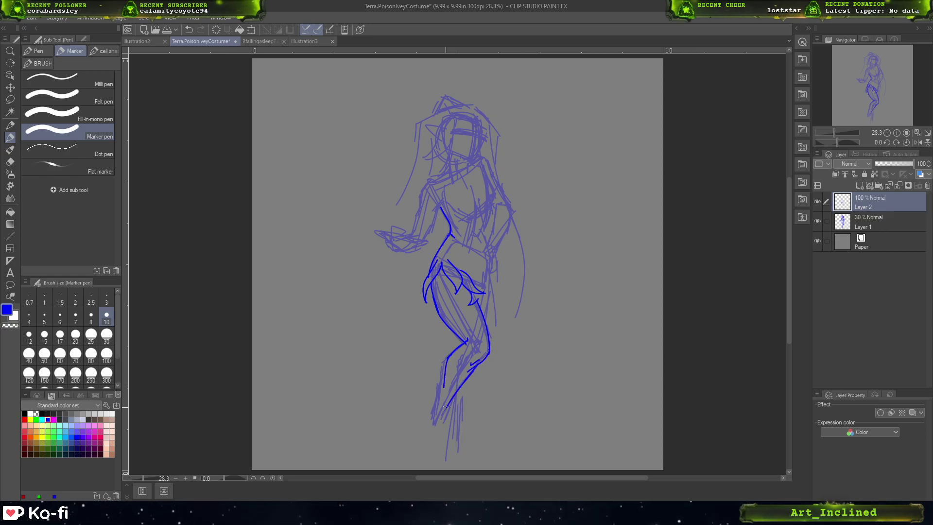
# - Add the pointed inner contours of the front calf and draw its shin and ankle down to the foot
pyautogui.moveTo(444, 370); pyautogui.dragTo(432, 404)
pyautogui.hotkey('ctrl', 'z')
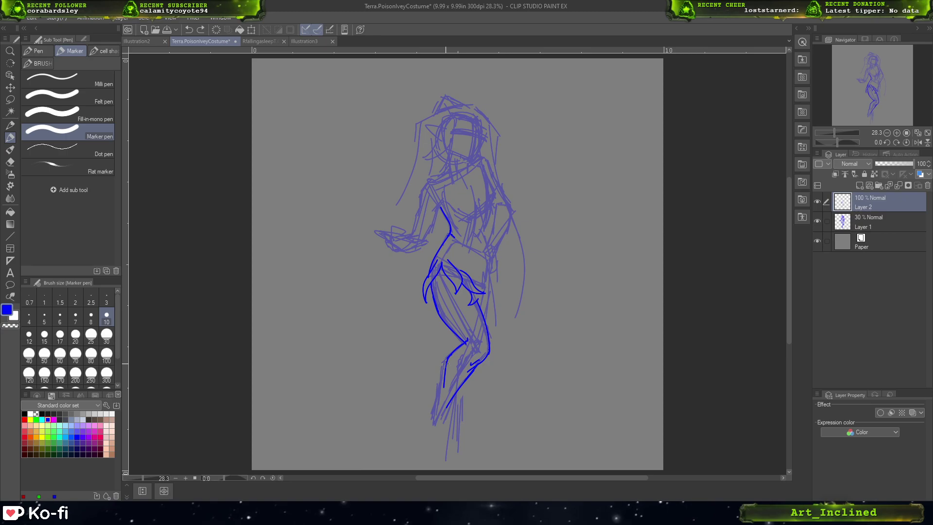
pyautogui.moveTo(444, 372)
pyautogui.mouseDown()
pyautogui.moveTo(436, 401)
pyautogui.moveTo(445, 402)
pyautogui.moveTo(452, 361)
pyautogui.moveTo(465, 367)
pyautogui.moveTo(474, 345)
pyautogui.moveTo(470, 382)
pyautogui.moveTo(461, 390)
pyautogui.moveTo(457, 352)
pyautogui.moveTo(428, 411)
pyautogui.moveTo(431, 401)
pyautogui.moveTo(428, 434)
pyautogui.mouseUp()
pyautogui.hotkey('ctrl', 'z')
pyautogui.hotkey('ctrl', 'z')
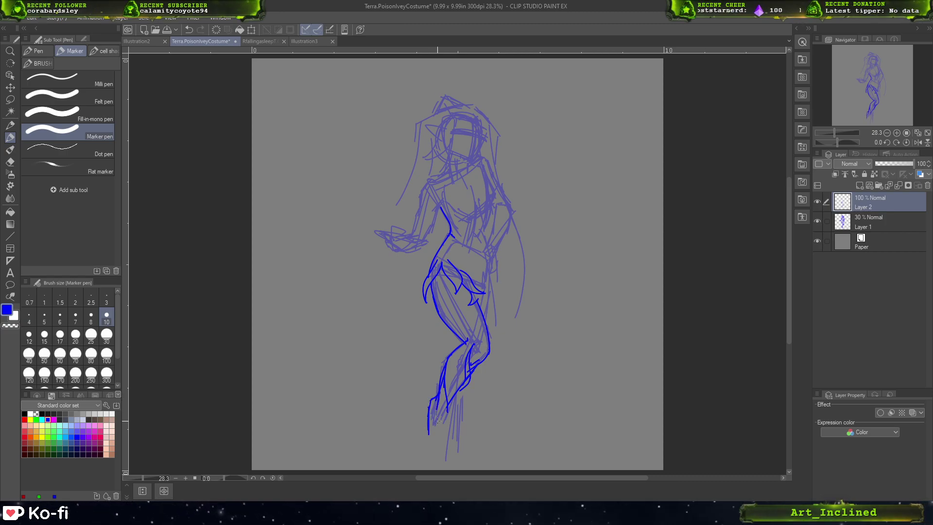
pyautogui.hotkey('ctrl', 'z')
pyautogui.hotkey('ctrl', 'z')
pyautogui.moveTo(431, 401)
pyautogui.mouseDown()
pyautogui.moveTo(433, 444)
pyautogui.moveTo(432, 433)
pyautogui.mouseUp()
pyautogui.hotkey('ctrl', 'z')
pyautogui.moveTo(428, 427); pyautogui.dragTo(427, 433)
pyautogui.moveTo(435, 398); pyautogui.dragTo(425, 428)
pyautogui.hotkey('ctrl', 'z')
pyautogui.hotkey('ctrl', 'z')
pyautogui.hotkey('ctrl', 'z')
pyautogui.hotkey('ctrl', 'z')
pyautogui.hotkey('ctrl', 'z')
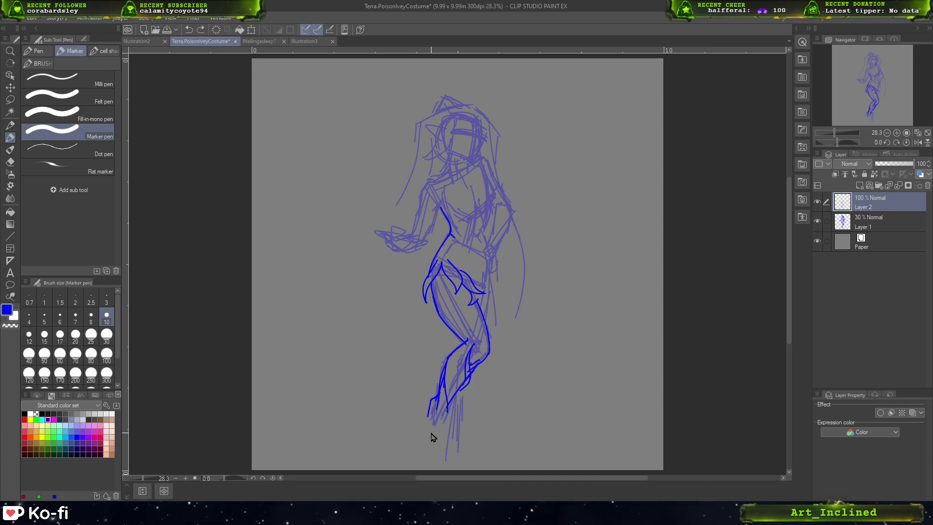
# - Rough in the pointed front foot below the ankle on the 30% gesture layer, Layer 1
pyautogui.click(875, 231)
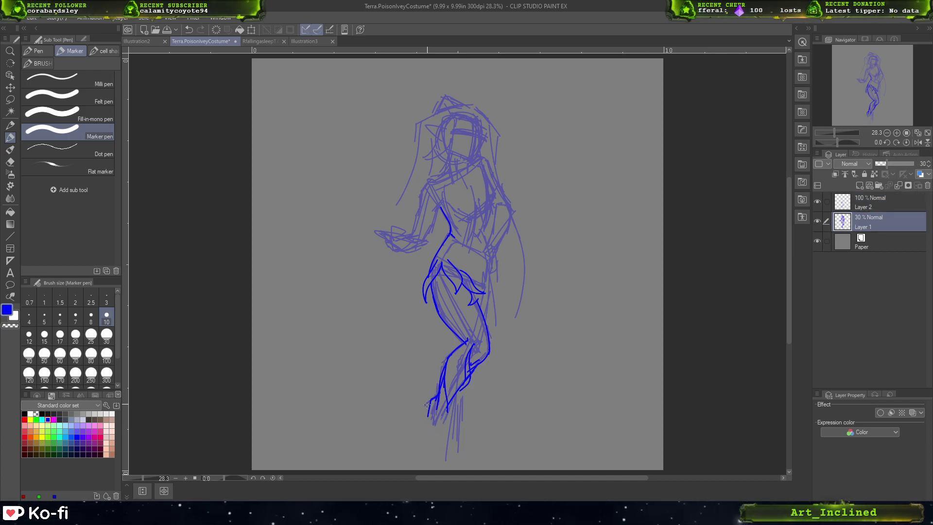
pyautogui.moveTo(427, 404); pyautogui.dragTo(428, 421)
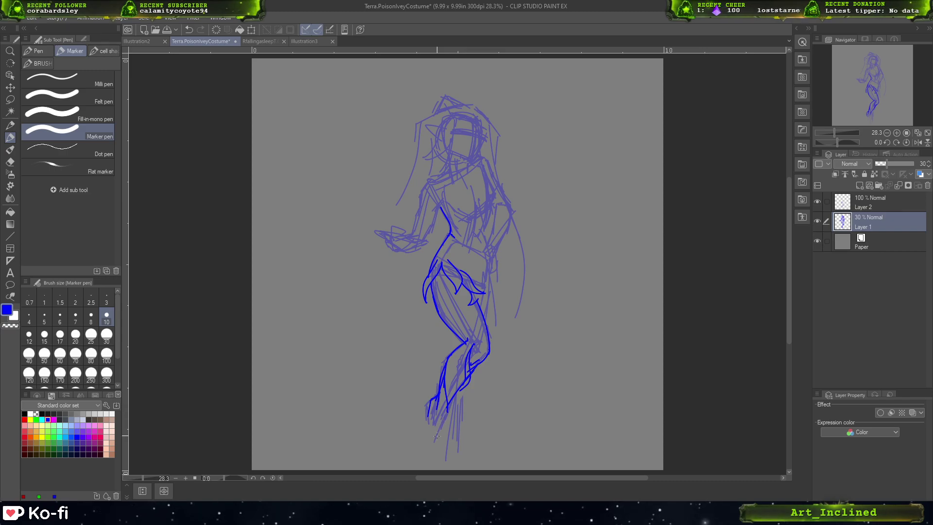
pyautogui.moveTo(423, 425); pyautogui.dragTo(433, 455)
pyautogui.hotkey('ctrl', 'z')
pyautogui.hotkey('ctrl', 'z')
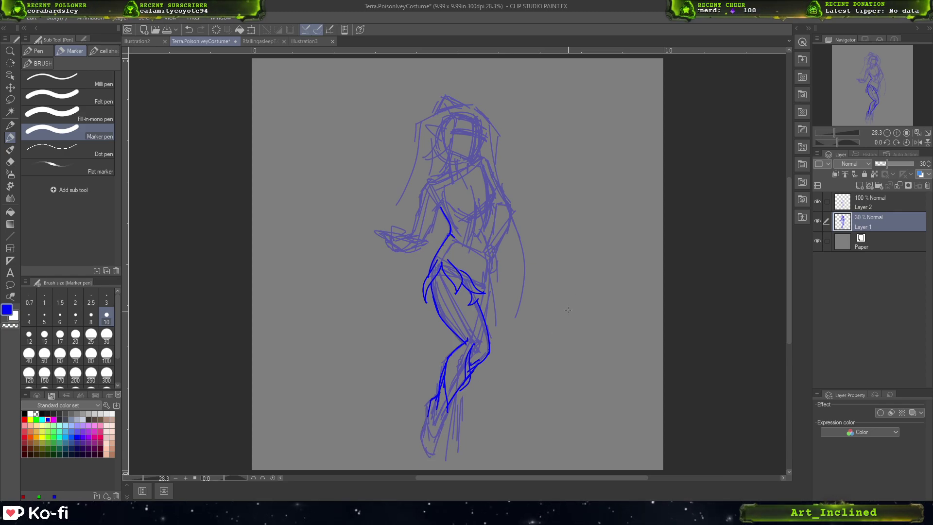
# - Trace the pointed front foot on Layer 2 and add inner contour lines over the ankle
pyautogui.click(887, 206)
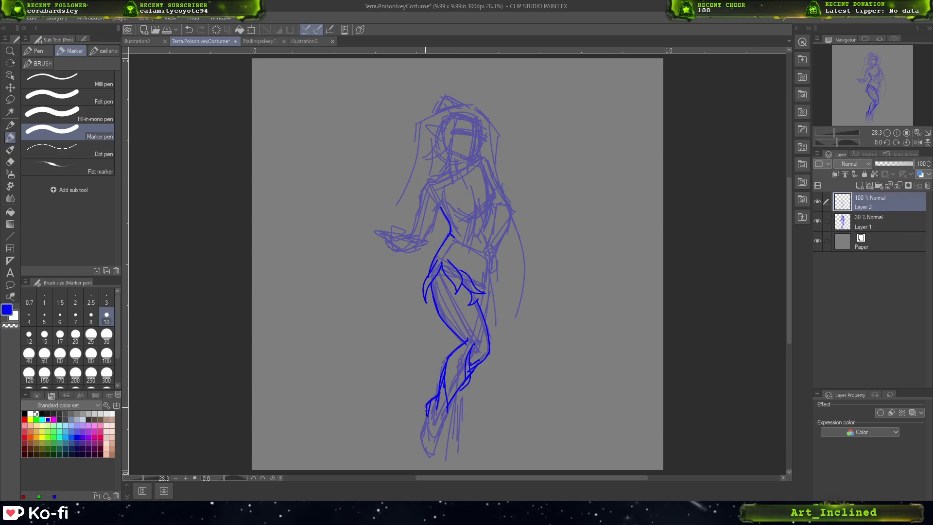
pyautogui.moveTo(426, 407)
pyautogui.mouseDown()
pyautogui.moveTo(420, 442)
pyautogui.moveTo(437, 455)
pyautogui.moveTo(447, 411)
pyautogui.moveTo(445, 419)
pyautogui.mouseUp()
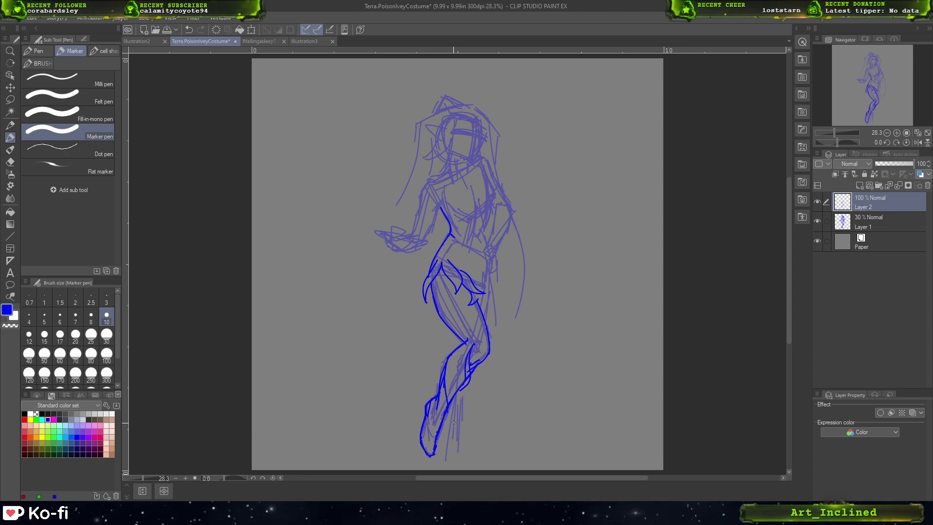
pyautogui.moveTo(440, 387)
pyautogui.mouseDown()
pyautogui.moveTo(430, 429)
pyautogui.moveTo(436, 402)
pyautogui.moveTo(421, 429)
pyautogui.moveTo(434, 409)
pyautogui.mouseUp()
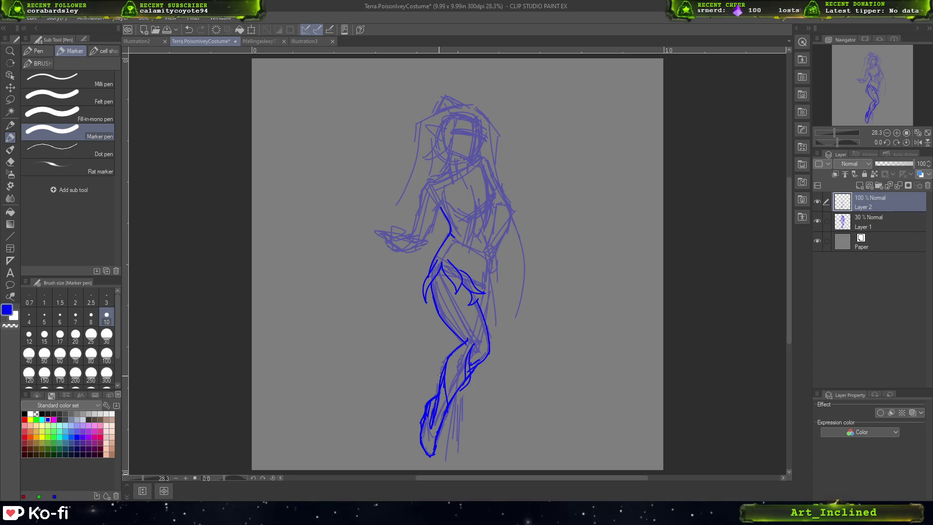
# - Draw curved leaf-shaped contours inside the front calf, from below the knee toward the ankle
pyautogui.moveTo(446, 362); pyautogui.dragTo(436, 392)
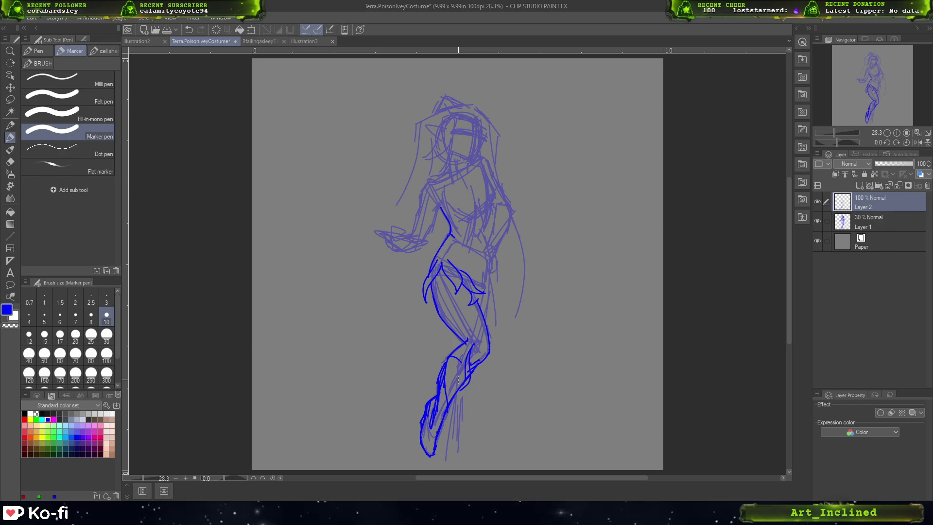
pyautogui.hotkey('ctrl', 'z')
pyautogui.moveTo(462, 356); pyautogui.dragTo(445, 386)
pyautogui.hotkey('ctrl', 'z')
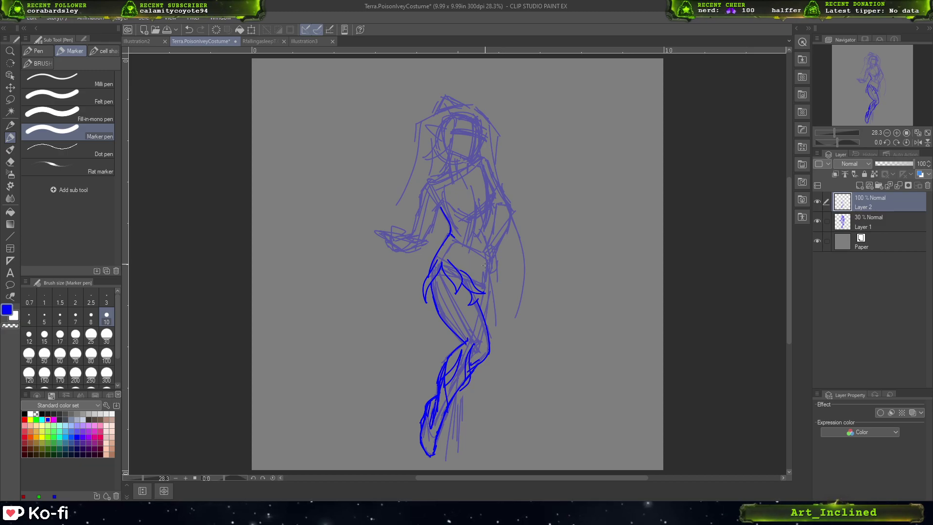
# - Draw a long trailing curve from the left hip leaf outward and down to calf height
pyautogui.moveTo(429, 293); pyautogui.dragTo(401, 362)
pyautogui.hotkey('ctrl', 'z')
pyautogui.moveTo(430, 284)
pyautogui.mouseDown()
pyautogui.moveTo(418, 326)
pyautogui.moveTo(394, 402)
pyautogui.mouseUp()
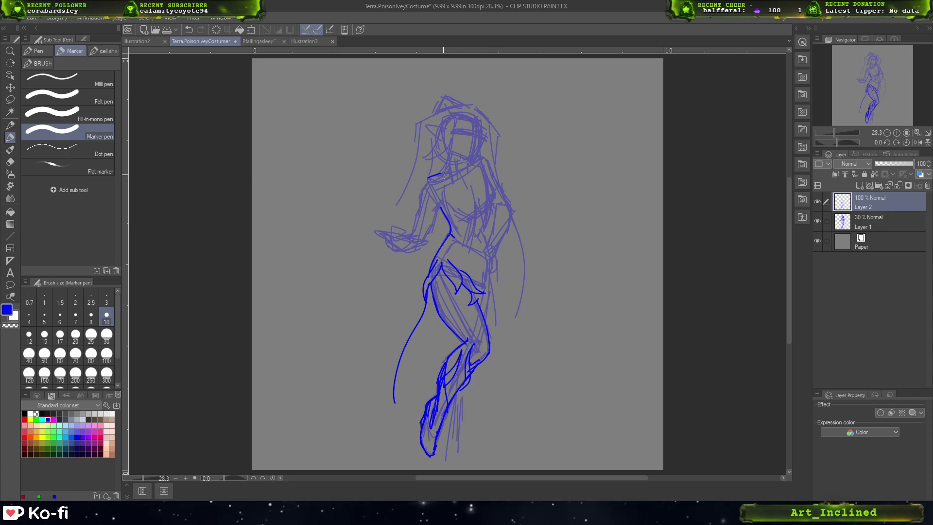
pyautogui.hotkey('ctrl', 'z')
# - Sketch the left bust cup as a cluster of pointed, overlapping leaves
pyautogui.click(898, 133)
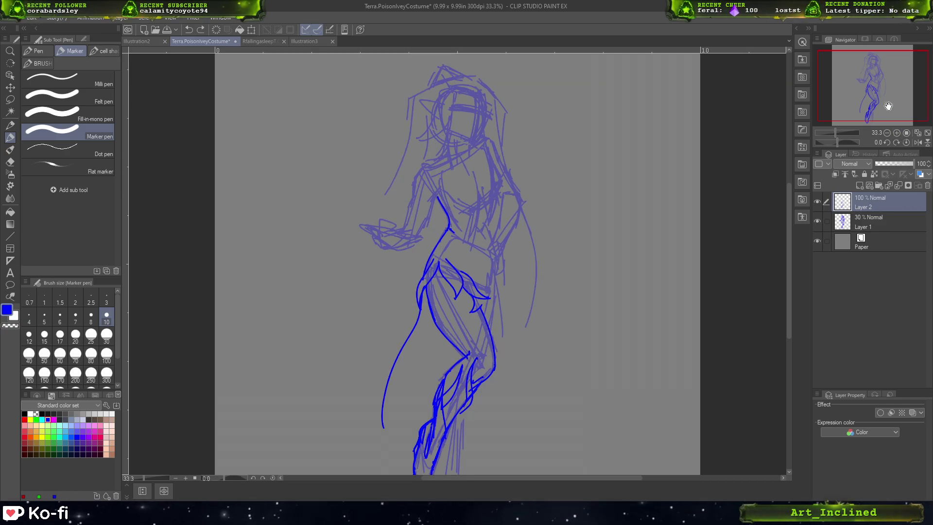
pyautogui.moveTo(473, 206)
pyautogui.mouseDown()
pyautogui.moveTo(443, 188)
pyautogui.moveTo(465, 210)
pyautogui.moveTo(433, 201)
pyautogui.moveTo(464, 222)
pyautogui.moveTo(430, 205)
pyautogui.moveTo(434, 199)
pyautogui.moveTo(446, 212)
pyautogui.moveTo(432, 212)
pyautogui.moveTo(439, 200)
pyautogui.mouseUp()
pyautogui.hotkey('ctrl', 'z')
pyautogui.hotkey('ctrl', 'z')
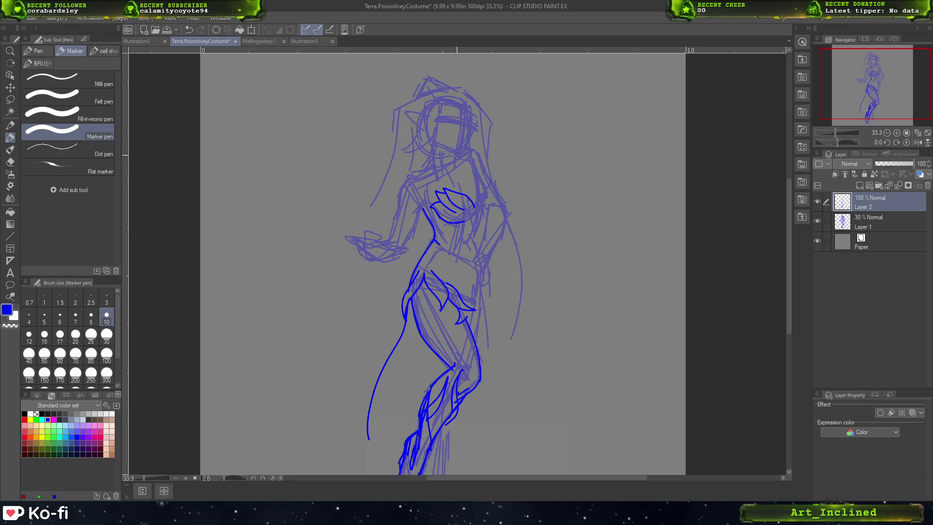
pyautogui.hotkey('ctrl', 'z')
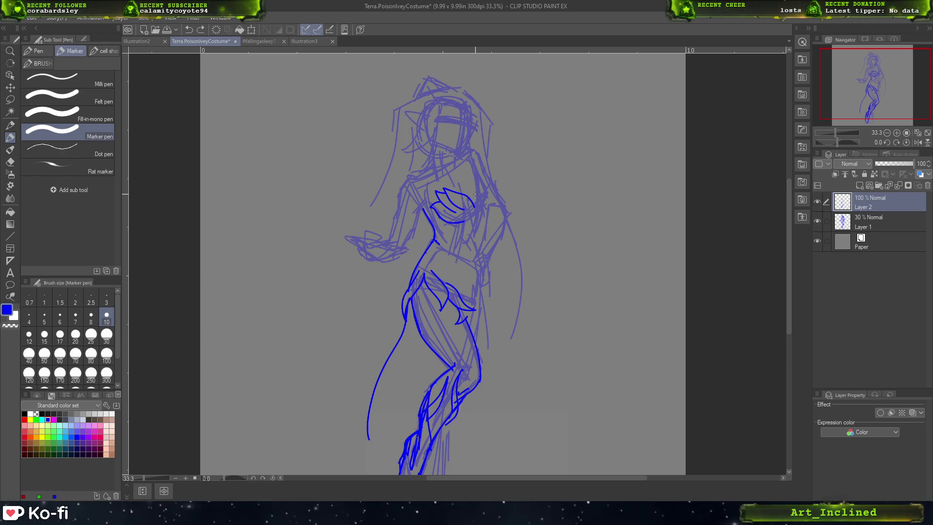
# - Sketch pointed leaves over the right side of the bust and continue them up to the shoulder
pyautogui.moveTo(462, 190)
pyautogui.mouseDown()
pyautogui.moveTo(474, 203)
pyautogui.moveTo(477, 178)
pyautogui.moveTo(488, 204)
pyautogui.moveTo(488, 177)
pyautogui.moveTo(487, 211)
pyautogui.moveTo(489, 173)
pyautogui.moveTo(484, 212)
pyautogui.mouseUp()
pyautogui.hotkey('ctrl', 'z')
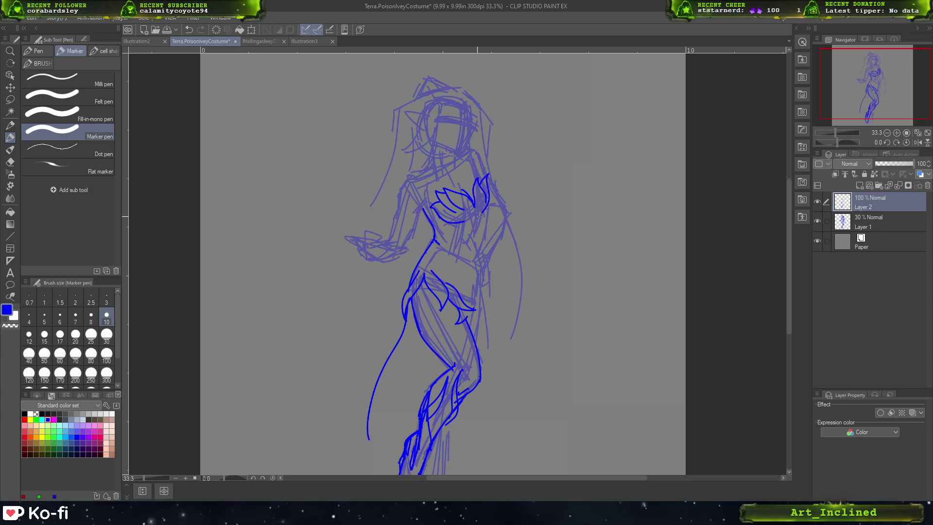
pyautogui.hotkey('ctrl', 'z')
pyautogui.moveTo(488, 173)
pyautogui.mouseDown()
pyautogui.moveTo(480, 214)
pyautogui.moveTo(466, 156)
pyautogui.moveTo(463, 174)
pyautogui.moveTo(481, 181)
pyautogui.moveTo(458, 169)
pyautogui.moveTo(480, 175)
pyautogui.moveTo(465, 166)
pyautogui.moveTo(470, 157)
pyautogui.moveTo(485, 179)
pyautogui.mouseUp()
pyautogui.hotkey('ctrl', 'z')
pyautogui.hotkey('ctrl', 'z')
pyautogui.hotkey('ctrl', 'z')
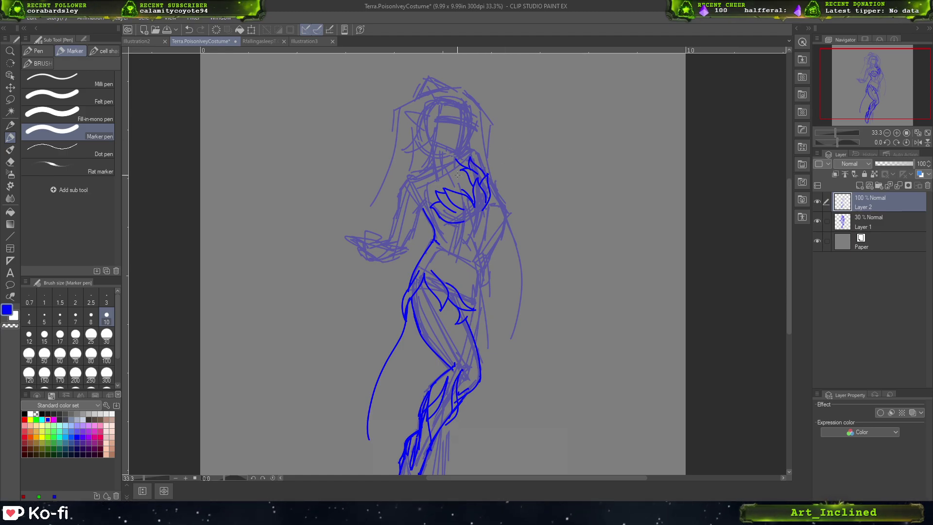
pyautogui.moveTo(439, 218)
pyautogui.mouseDown()
pyautogui.moveTo(433, 225)
pyautogui.moveTo(458, 243)
pyautogui.mouseUp()
pyautogui.hotkey('ctrl', 'z')
pyautogui.hotkey('ctrl', 'z')
pyautogui.hotkey('ctrl', 'z')
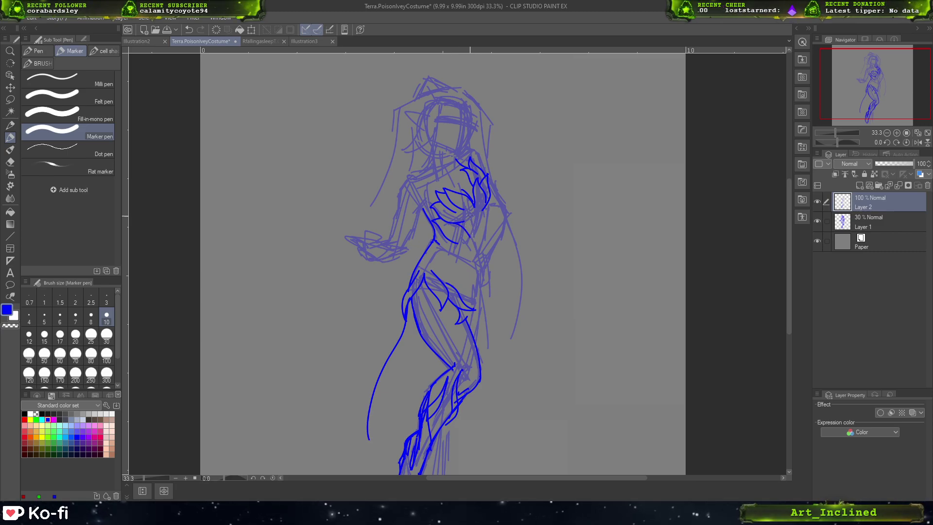
pyautogui.hotkey('ctrl', 'z')
# - Draw pointed leaves below the left bust cup and a short contour down the right side of the ribs
pyautogui.hotkey('ctrl', 'z')
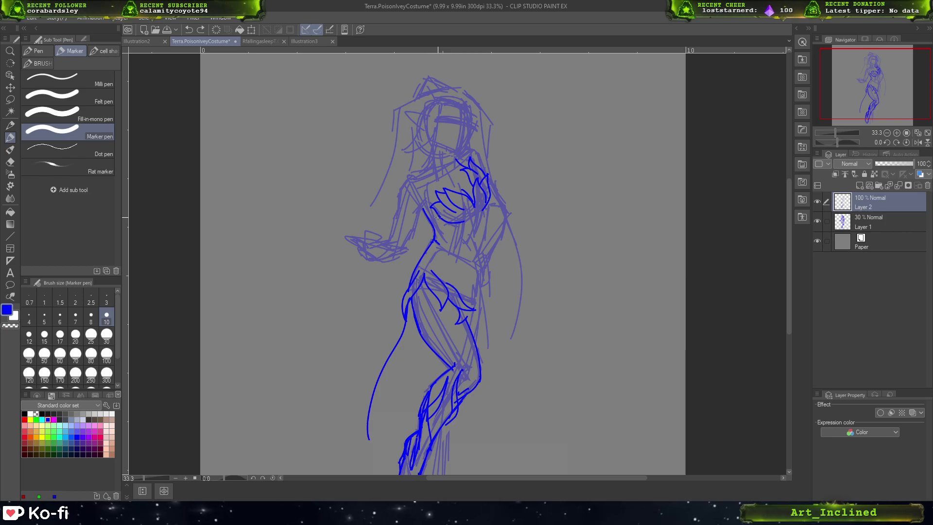
pyautogui.moveTo(432, 211); pyautogui.dragTo(470, 253)
pyautogui.hotkey('ctrl', 'z')
pyautogui.hotkey('ctrl', 'z')
pyautogui.hotkey('ctrl', 'z')
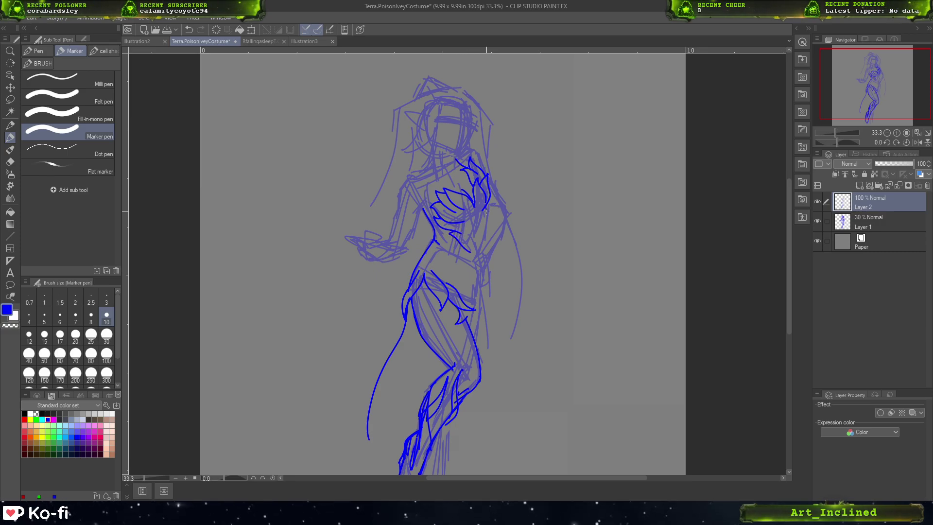
pyautogui.hotkey('ctrl', 'z')
pyautogui.moveTo(486, 211); pyautogui.dragTo(482, 240)
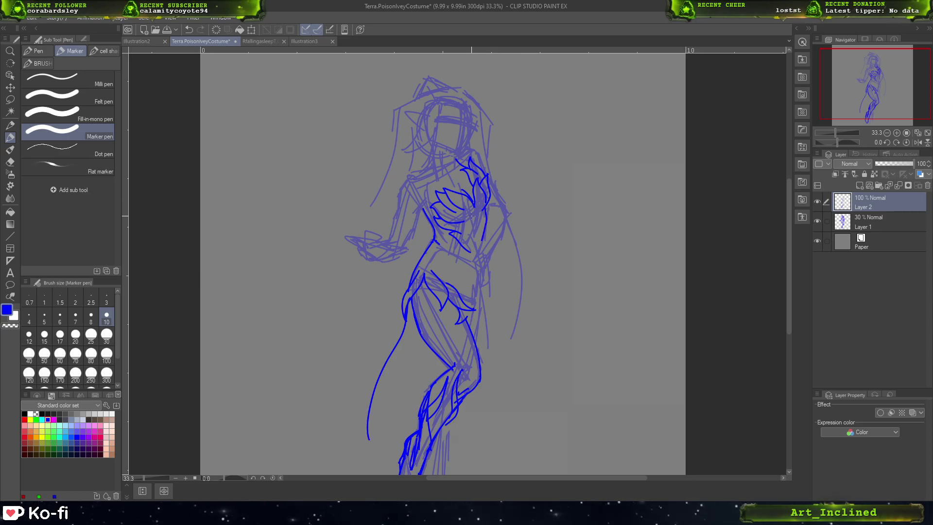
# - Add a small overlapping leaf at the centre of the bust, between the two leaf clusters
pyautogui.moveTo(475, 209)
pyautogui.mouseDown()
pyautogui.moveTo(458, 219)
pyautogui.moveTo(480, 204)
pyautogui.moveTo(472, 249)
pyautogui.moveTo(481, 286)
pyautogui.mouseUp()
pyautogui.hotkey('ctrl', 'z')
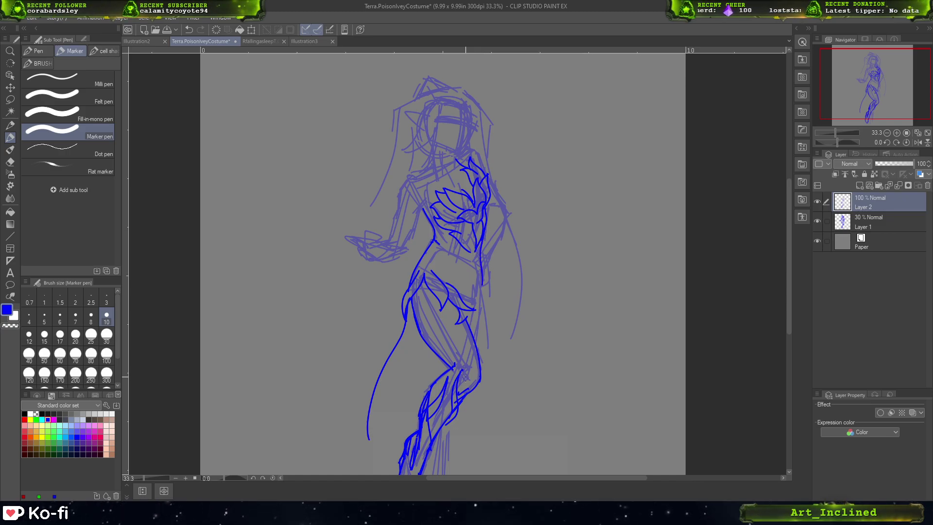
pyautogui.hotkey('ctrl', 'z')
pyautogui.hotkey('ctrl', 'z')
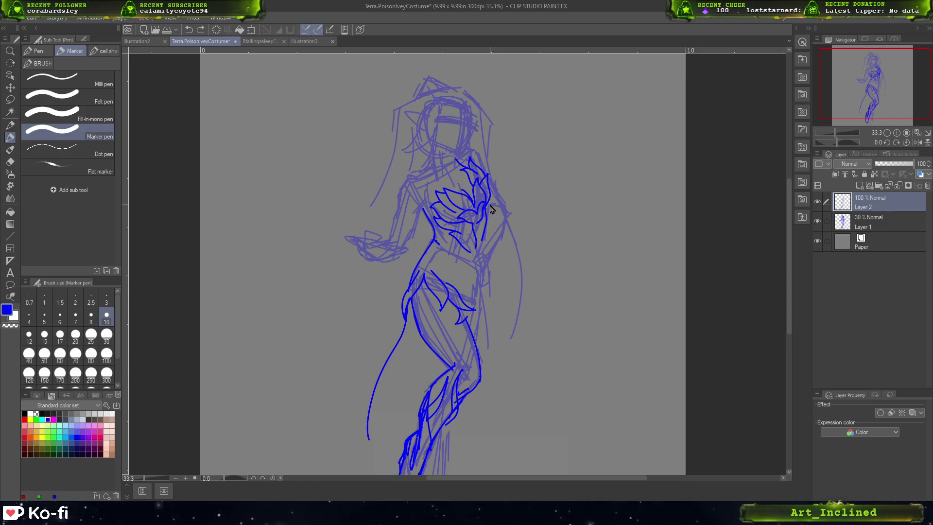
# - Draw the right body contour from below the bust past the waist and hip to the lower thigh
pyautogui.moveTo(484, 228); pyautogui.dragTo(482, 311)
pyautogui.hotkey('ctrl', 'z')
pyautogui.hotkey('ctrl', 'z')
pyautogui.moveTo(484, 227); pyautogui.dragTo(476, 354)
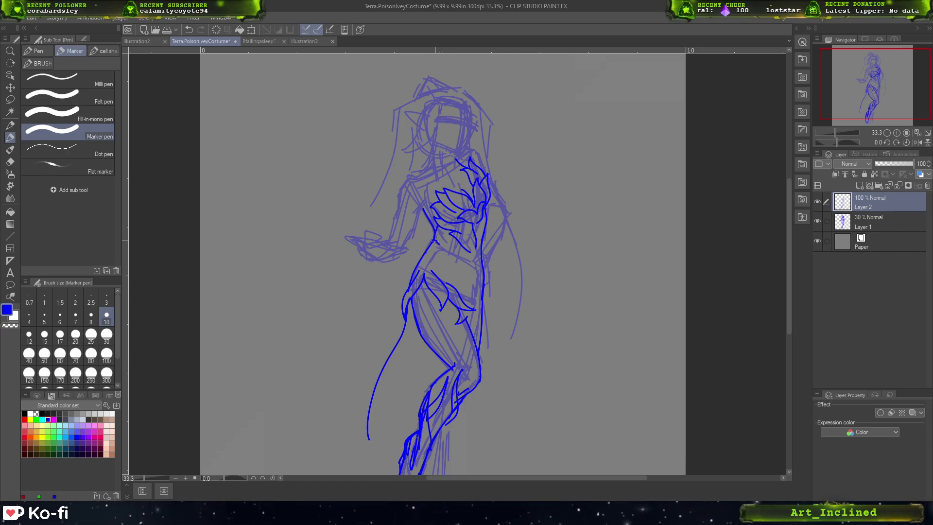
# - Draw a curved leaf edge from the left side of the waist down across the abdomen
pyautogui.moveTo(440, 245)
pyautogui.mouseDown()
pyautogui.moveTo(452, 275)
pyautogui.moveTo(449, 244)
pyautogui.moveTo(457, 279)
pyautogui.moveTo(473, 285)
pyautogui.mouseUp()
pyautogui.hotkey('ctrl', 'z')
pyautogui.hotkey('ctrl', 'z')
pyautogui.hotkey('ctrl', 'z')
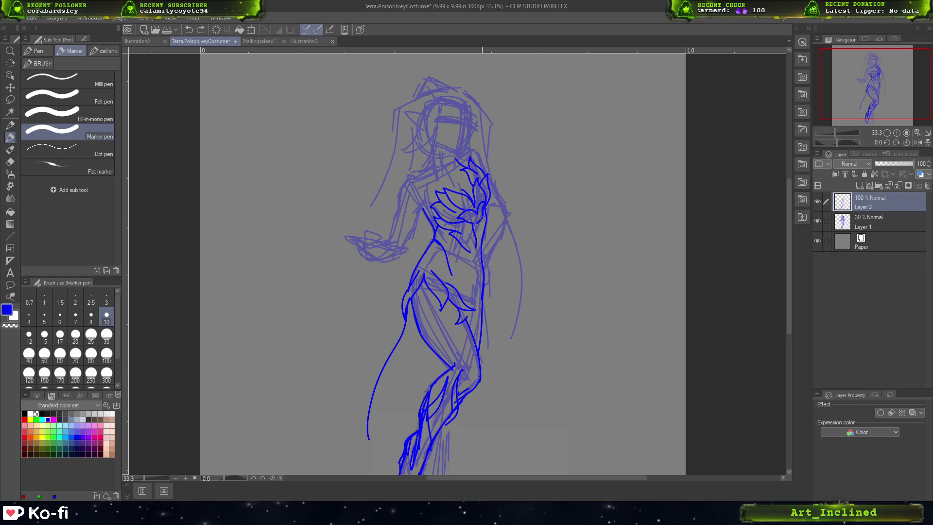
pyautogui.moveTo(484, 218); pyautogui.dragTo(474, 254)
pyautogui.hotkey('ctrl', 'z')
pyautogui.moveTo(484, 219); pyautogui.dragTo(474, 251)
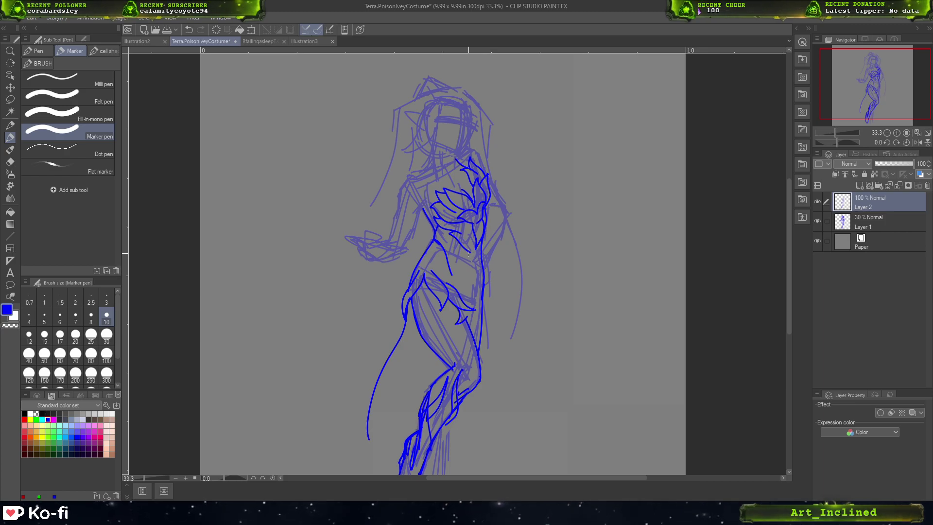
pyautogui.hotkey('ctrl', 'z')
pyautogui.moveTo(471, 253)
pyautogui.mouseDown()
pyautogui.moveTo(452, 242)
pyautogui.moveTo(480, 283)
pyautogui.mouseUp()
pyautogui.hotkey('ctrl', 'z')
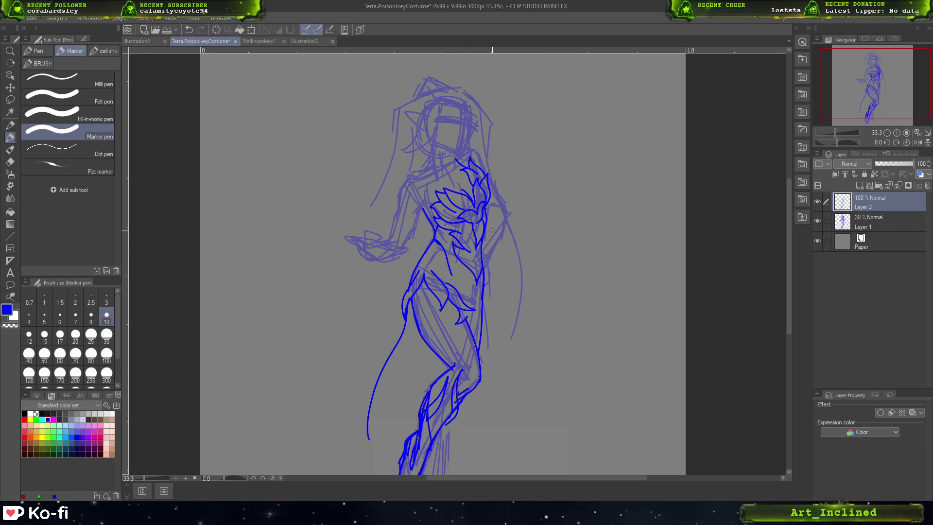
pyautogui.hotkey('ctrl', 'z')
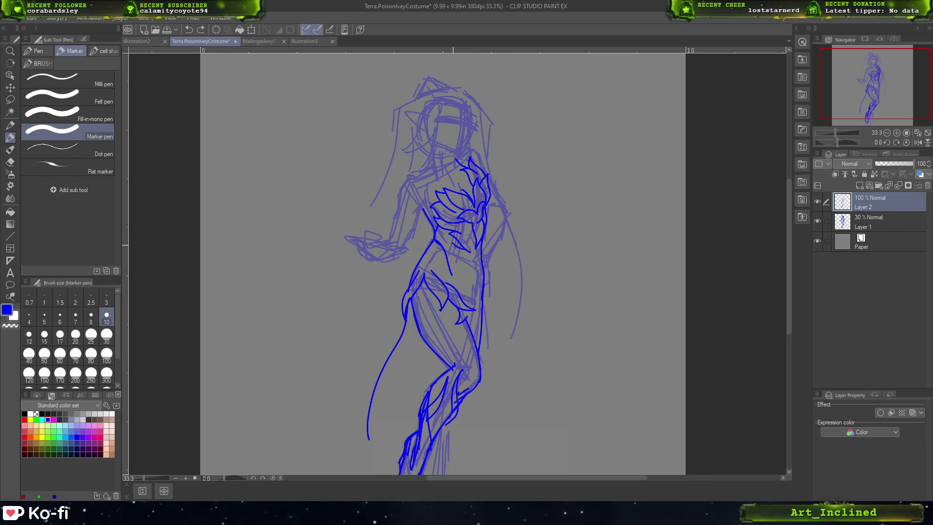
# - Draw a long pointed leaf over the right side of the abdomen, with its tip reaching the lower costume edge
pyautogui.moveTo(453, 246)
pyautogui.mouseDown()
pyautogui.moveTo(464, 273)
pyautogui.moveTo(460, 301)
pyautogui.moveTo(476, 287)
pyautogui.moveTo(465, 291)
pyautogui.moveTo(482, 253)
pyautogui.moveTo(467, 297)
pyautogui.moveTo(483, 249)
pyautogui.mouseUp()
pyautogui.hotkey('ctrl', 'z')
pyautogui.hotkey('ctrl', 'z')
pyautogui.hotkey('ctrl', 'z')
pyautogui.hotkey('ctrl', 'z')
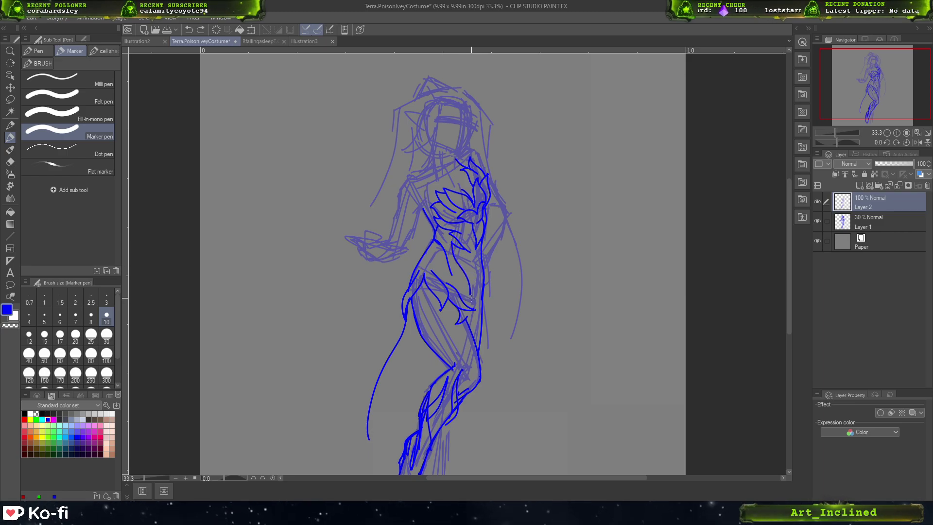
pyautogui.moveTo(469, 297); pyautogui.dragTo(481, 260)
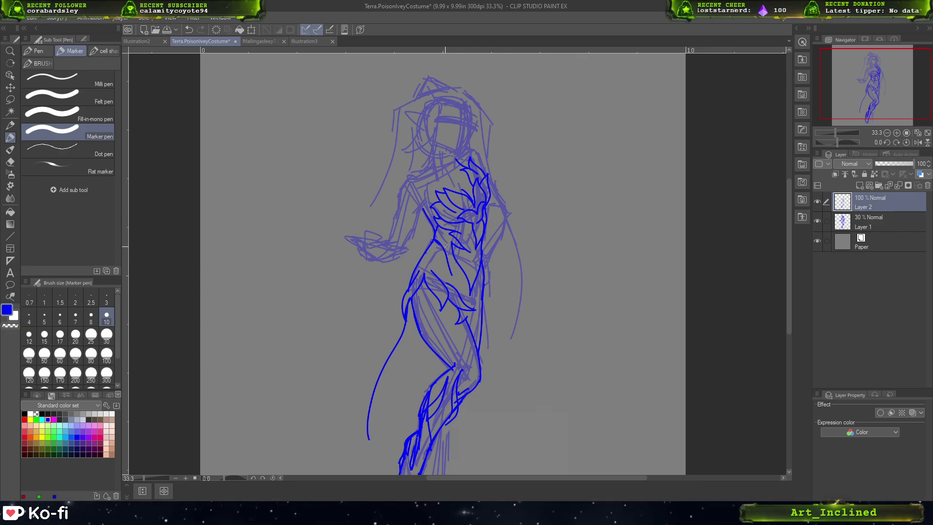
# - Draw a pointed leaf flaring outward from the left hip and add leaf edges over the lower abdomen
pyautogui.moveTo(437, 248); pyautogui.dragTo(472, 305)
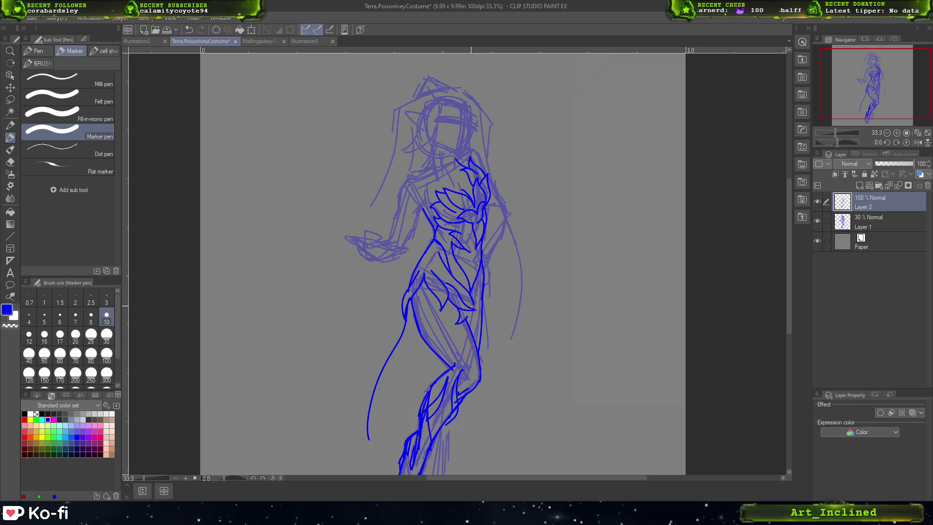
pyautogui.hotkey('ctrl', 'z')
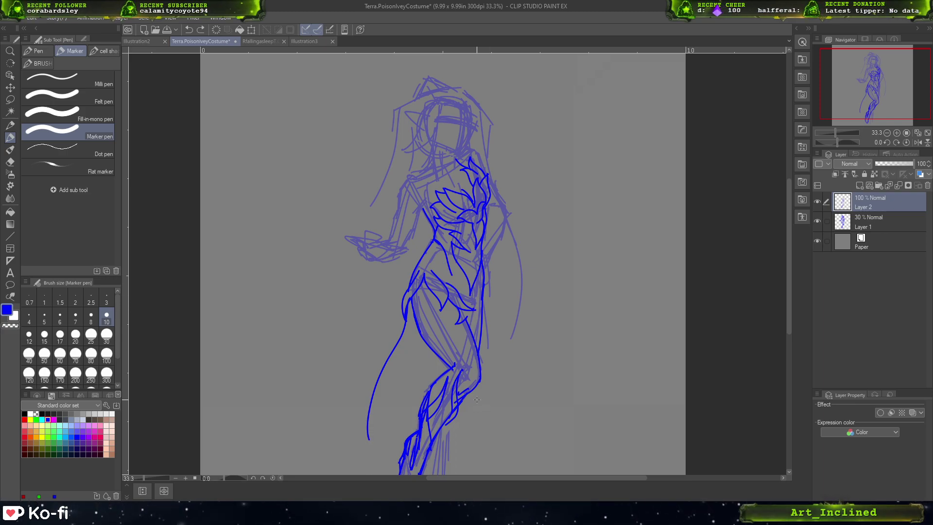
pyautogui.moveTo(436, 259)
pyautogui.mouseDown()
pyautogui.moveTo(399, 278)
pyautogui.moveTo(421, 258)
pyautogui.moveTo(418, 273)
pyautogui.moveTo(399, 278)
pyautogui.mouseUp()
pyautogui.hotkey('ctrl', 'z')
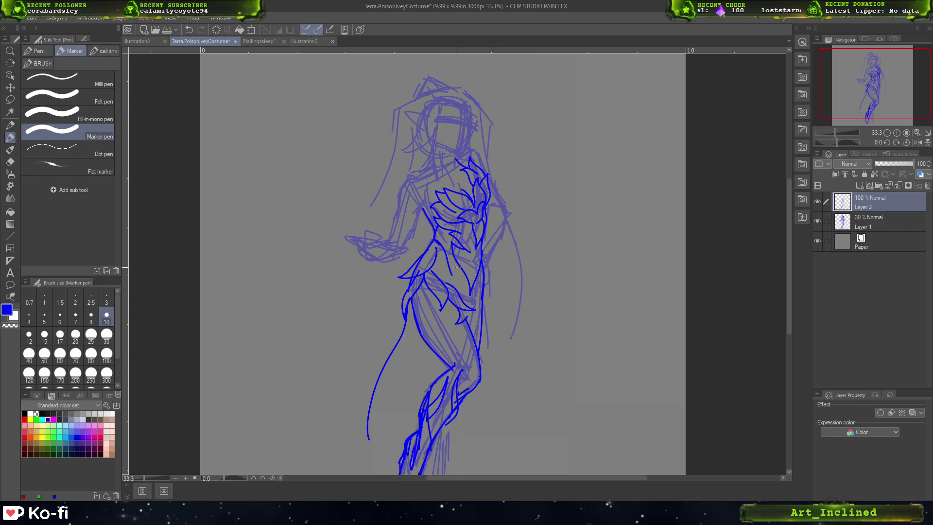
pyautogui.moveTo(439, 252); pyautogui.dragTo(465, 281)
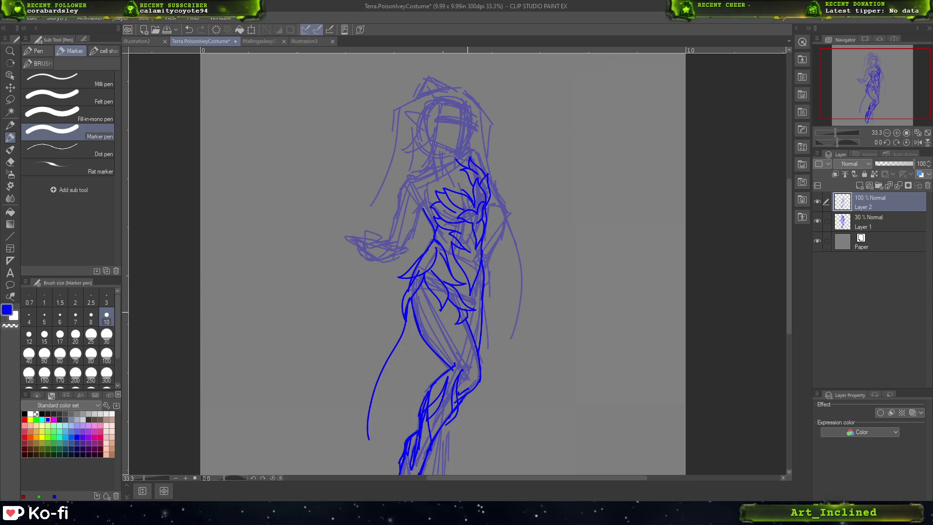
# - Draw a long curve hanging from the costume's lower tip down past the right knee
pyautogui.moveTo(468, 312); pyautogui.dragTo(488, 383)
pyautogui.hotkey('ctrl', 'z')
pyautogui.moveTo(467, 313)
pyautogui.mouseDown()
pyautogui.moveTo(491, 385)
pyautogui.moveTo(489, 443)
pyautogui.mouseUp()
pyautogui.moveTo(480, 353); pyautogui.dragTo(493, 439)
pyautogui.hotkey('ctrl', 'z')
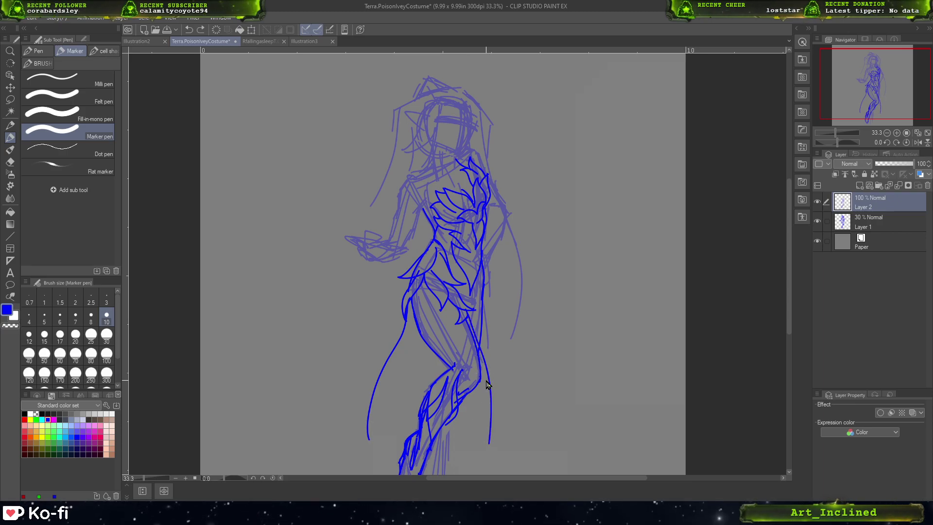
pyautogui.moveTo(480, 359)
pyautogui.mouseDown()
pyautogui.moveTo(485, 406)
pyautogui.moveTo(490, 388)
pyautogui.moveTo(498, 428)
pyautogui.mouseUp()
pyautogui.hotkey('ctrl', 'z')
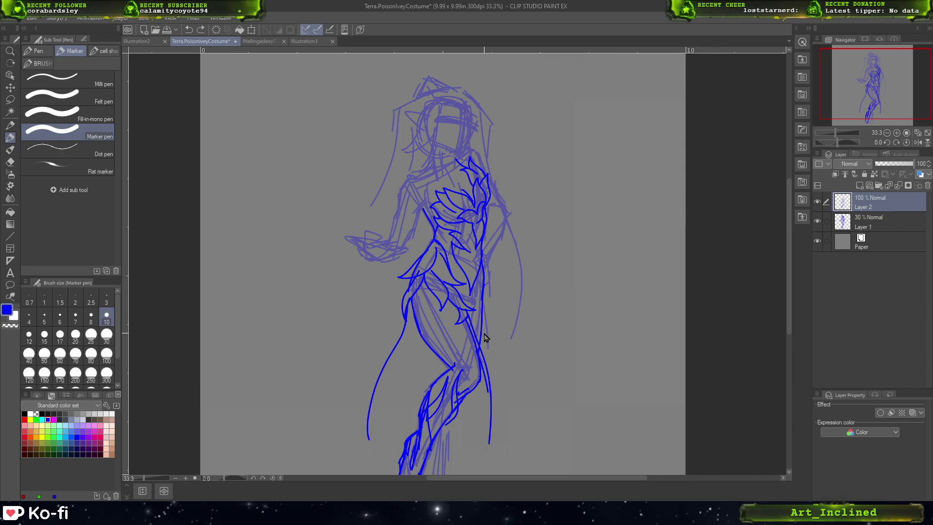
# - Add pointed leaf shapes along the hanging curve beside the right thigh and knee
pyautogui.moveTo(475, 326); pyautogui.dragTo(501, 350)
pyautogui.hotkey('ctrl', 'z')
pyautogui.moveTo(471, 322)
pyautogui.mouseDown()
pyautogui.moveTo(491, 348)
pyautogui.moveTo(503, 347)
pyautogui.moveTo(486, 359)
pyautogui.moveTo(493, 415)
pyautogui.moveTo(471, 454)
pyautogui.mouseUp()
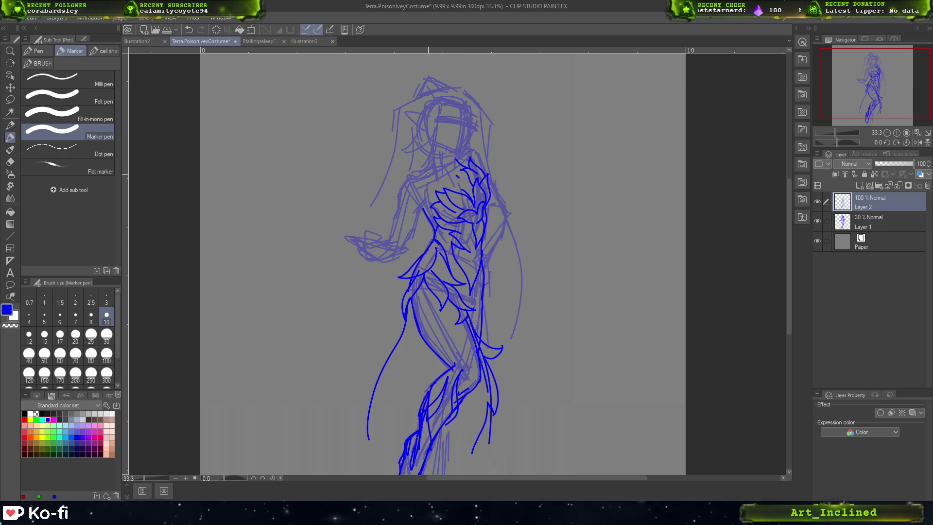
# - Draw the collarbone strokes and short lines at the right base of the neck beside the shoulder leaves
pyautogui.moveTo(443, 176); pyautogui.dragTo(443, 175)
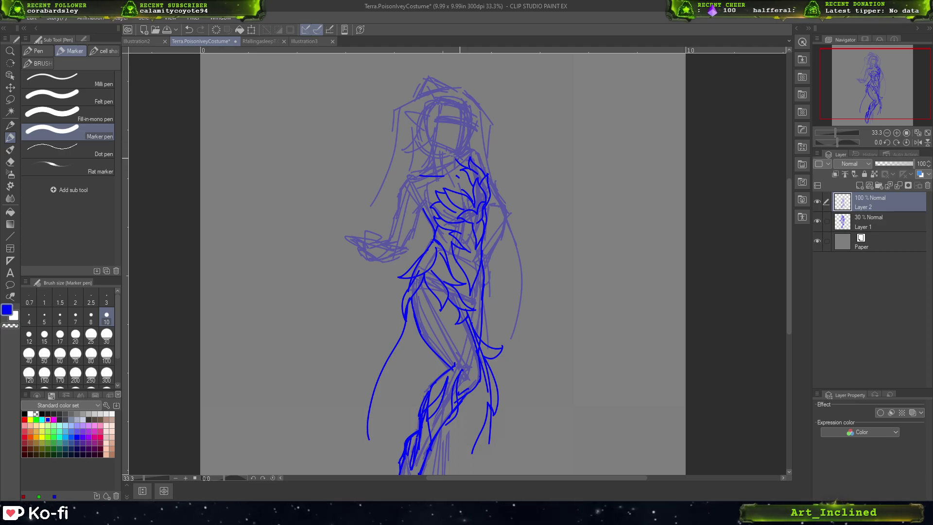
pyautogui.moveTo(455, 172)
pyautogui.mouseDown()
pyautogui.moveTo(458, 153)
pyautogui.moveTo(455, 169)
pyautogui.mouseUp()
pyautogui.hotkey('ctrl', 'z')
pyautogui.hotkey('ctrl', 'z')
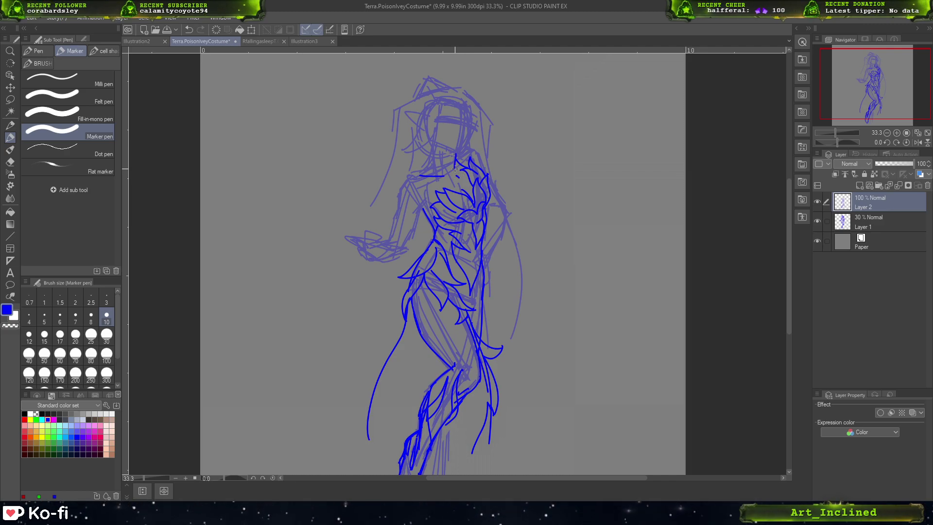
pyautogui.hotkey('ctrl', 'z')
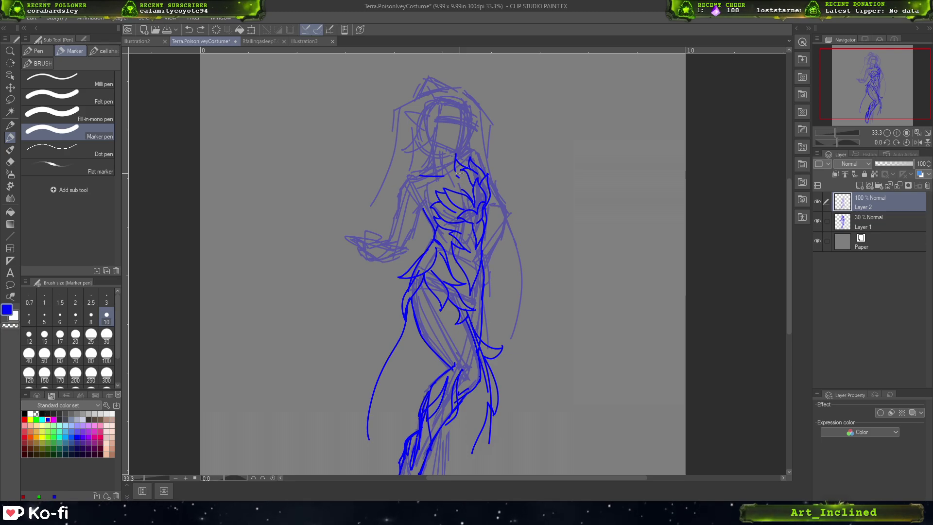
pyautogui.moveTo(459, 173); pyautogui.dragTo(464, 157)
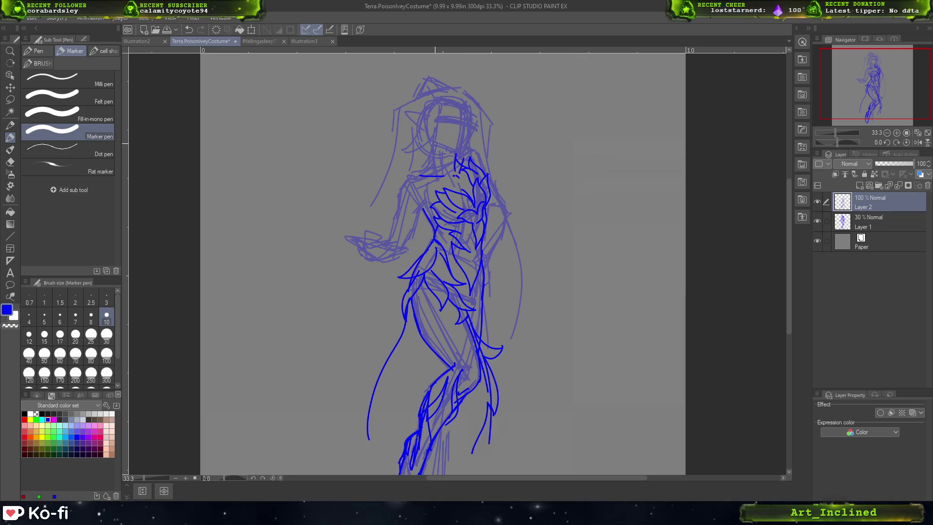
# - Draw the left side of the neck and the left shoulder contour curving down to the upper arm
pyautogui.moveTo(440, 148)
pyautogui.mouseDown()
pyautogui.moveTo(456, 174)
pyautogui.moveTo(431, 166)
pyautogui.mouseUp()
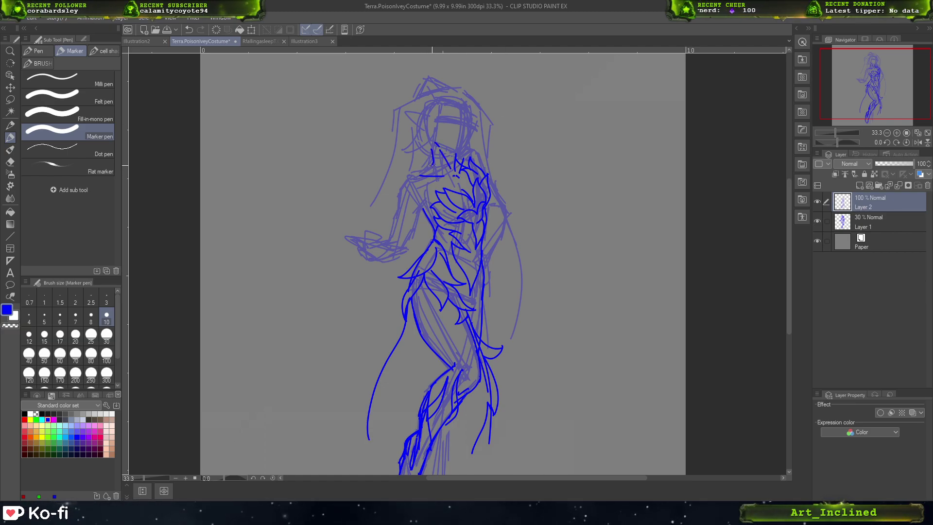
pyautogui.hotkey('ctrl', 'z')
pyautogui.moveTo(432, 163); pyautogui.dragTo(399, 191)
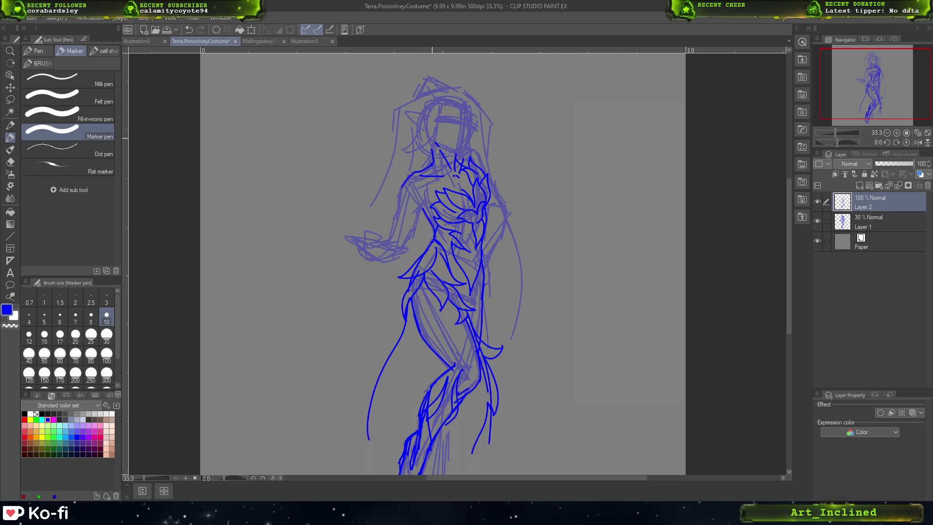
# - Draw the jawline from the left cheek to the chin and up the right side of the face
pyautogui.moveTo(432, 139); pyautogui.dragTo(458, 155)
pyautogui.hotkey('ctrl', 'z')
pyautogui.hotkey('ctrl', 'z')
pyautogui.hotkey('ctrl', 'z')
pyautogui.hotkey('ctrl', 'z')
pyautogui.hotkey('ctrl', 'z')
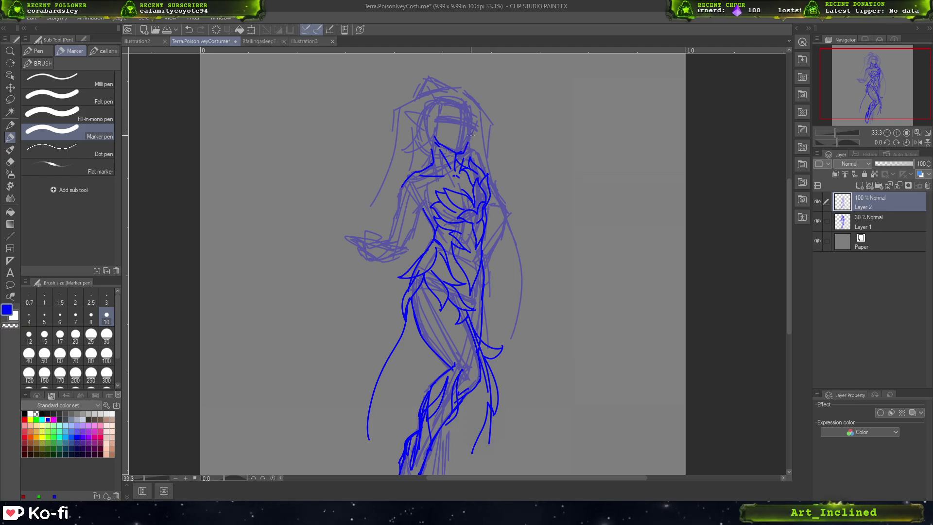
pyautogui.hotkey('ctrl', 'z')
pyautogui.moveTo(464, 152); pyautogui.dragTo(470, 130)
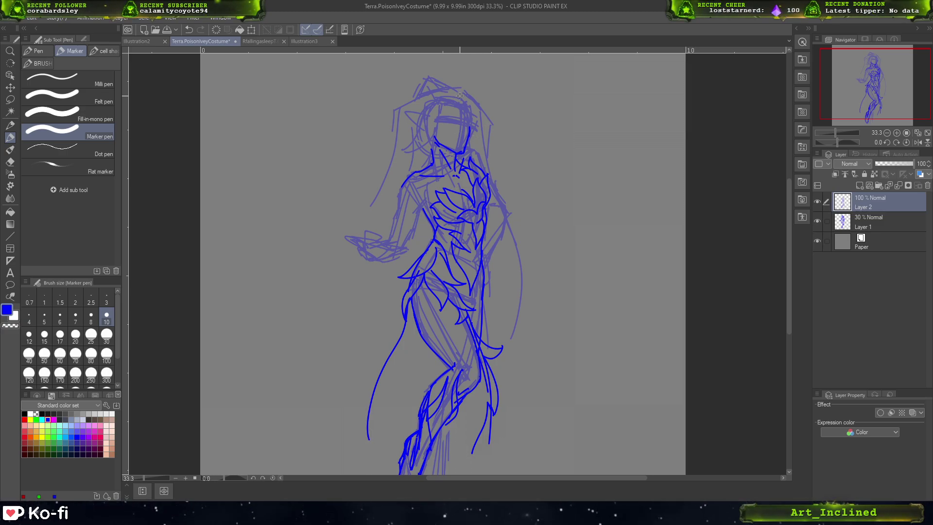
# - Draw the hairline curving over the forehead and down the right side of the face
pyautogui.moveTo(447, 103)
pyautogui.mouseDown()
pyautogui.moveTo(484, 127)
pyautogui.moveTo(480, 167)
pyautogui.mouseUp()
pyautogui.hotkey('ctrl', 'z')
pyautogui.moveTo(466, 107); pyautogui.dragTo(474, 160)
pyautogui.hotkey('ctrl', 'z')
pyautogui.moveTo(468, 117); pyautogui.dragTo(471, 160)
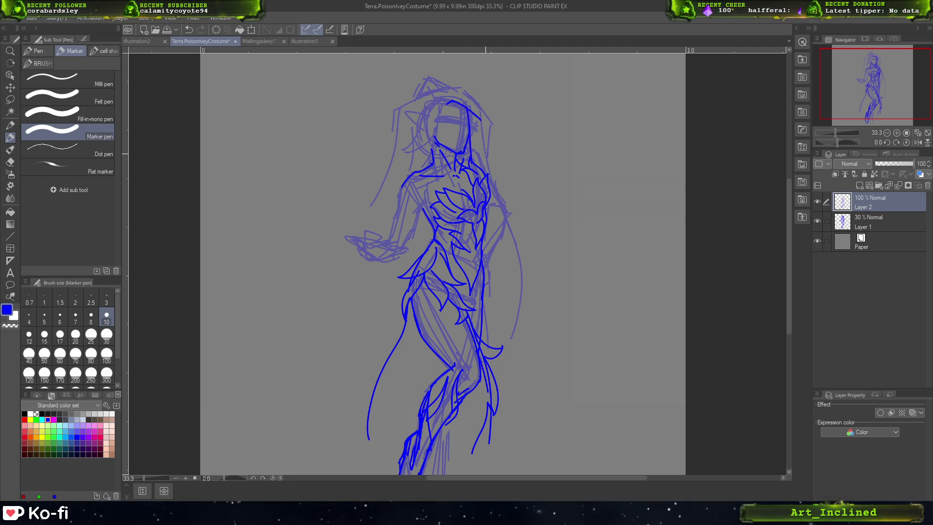
# - Draw a long inner hair strand falling from the right temple past the right shoulder toward the elbow
pyautogui.hotkey('ctrl', 'z')
pyautogui.moveTo(466, 108); pyautogui.dragTo(492, 214)
pyautogui.hotkey('ctrl', 'z')
pyautogui.moveTo(468, 117); pyautogui.dragTo(494, 205)
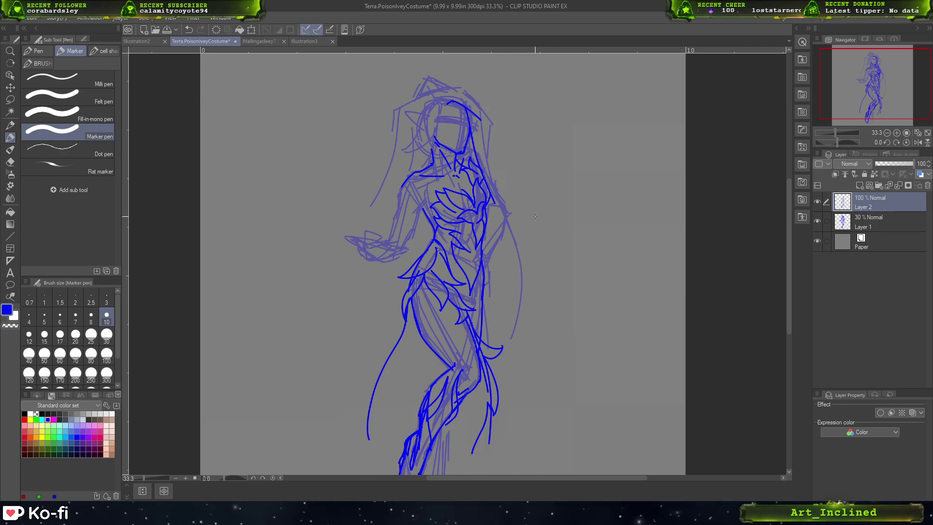
pyautogui.moveTo(560, 176); pyautogui.dragTo(554, 257)
pyautogui.hotkey('ctrl', 'z')
pyautogui.moveTo(492, 197)
pyautogui.mouseDown()
pyautogui.moveTo(523, 298)
pyautogui.moveTo(509, 237)
pyautogui.moveTo(516, 260)
pyautogui.mouseUp()
pyautogui.hotkey('ctrl', 'z')
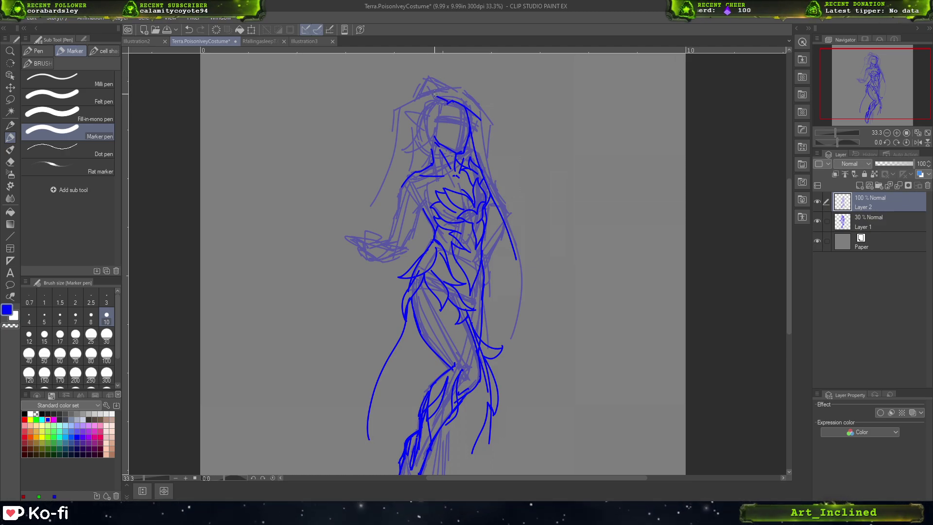
# - Draw the outer hair contour from the crown down the right side, with flicked locks at shoulder and elbow and a tail reaching the thigh
pyautogui.moveTo(434, 93)
pyautogui.mouseDown()
pyautogui.moveTo(455, 87)
pyautogui.moveTo(489, 111)
pyautogui.moveTo(496, 195)
pyautogui.mouseUp()
pyautogui.hotkey('ctrl', 'z')
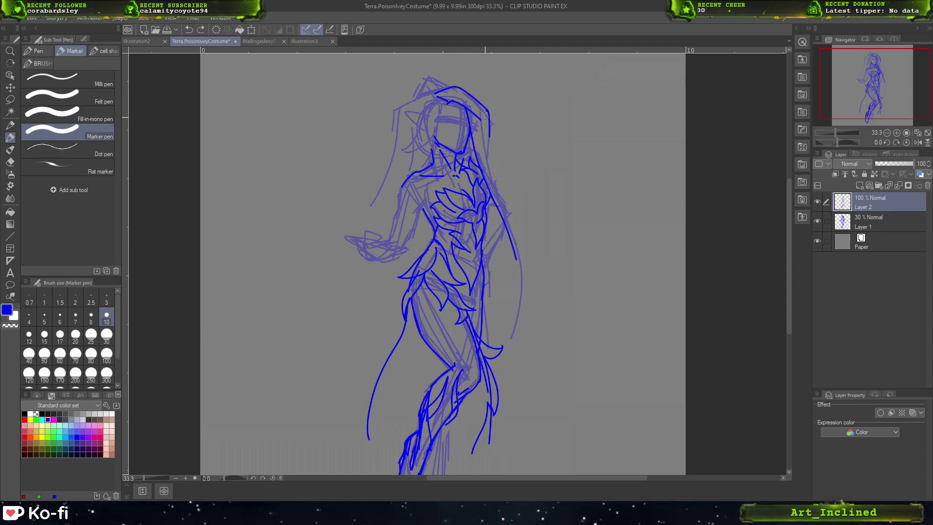
pyautogui.moveTo(483, 112)
pyautogui.mouseDown()
pyautogui.moveTo(494, 183)
pyautogui.moveTo(533, 235)
pyautogui.moveTo(550, 228)
pyautogui.moveTo(535, 249)
pyautogui.moveTo(538, 311)
pyautogui.mouseUp()
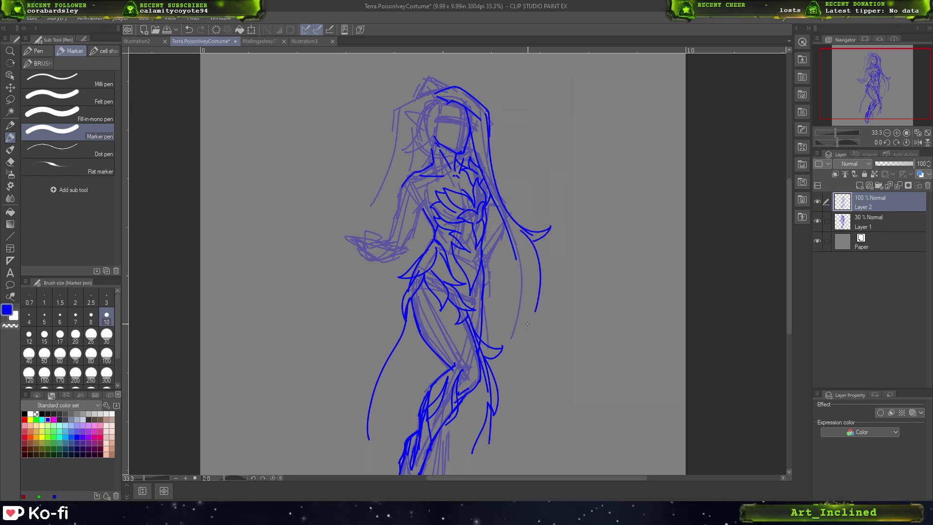
pyautogui.hotkey('ctrl', 'z')
pyautogui.moveTo(520, 230)
pyautogui.mouseDown()
pyautogui.moveTo(529, 255)
pyautogui.moveTo(515, 356)
pyautogui.mouseUp()
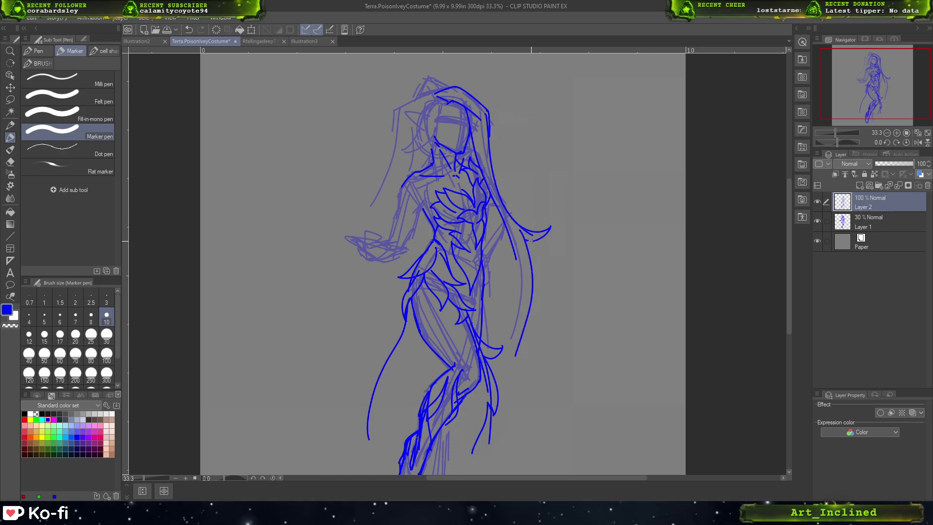
pyautogui.hotkey('ctrl', 'z')
pyautogui.moveTo(527, 243); pyautogui.dragTo(547, 231)
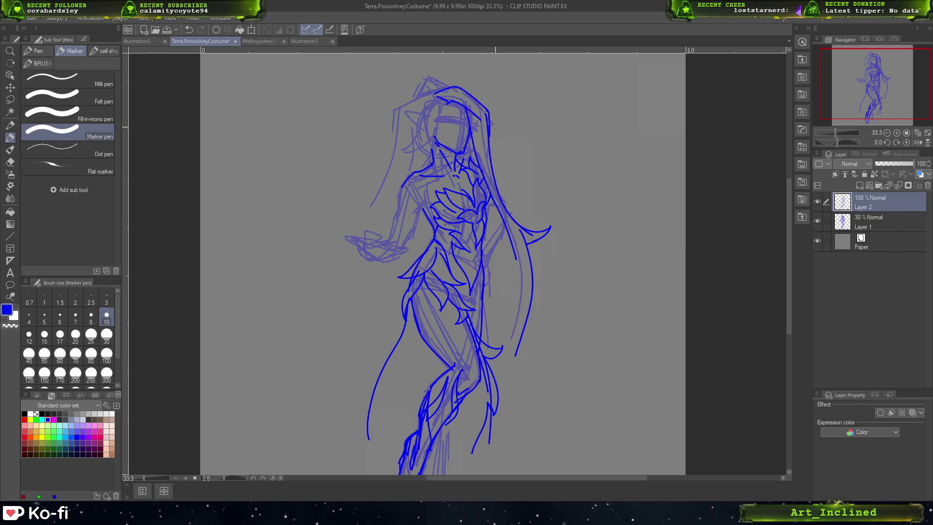
pyautogui.moveTo(489, 145)
pyautogui.mouseDown()
pyautogui.moveTo(508, 172)
pyautogui.moveTo(491, 172)
pyautogui.moveTo(515, 178)
pyautogui.mouseUp()
pyautogui.hotkey('ctrl', 'z')
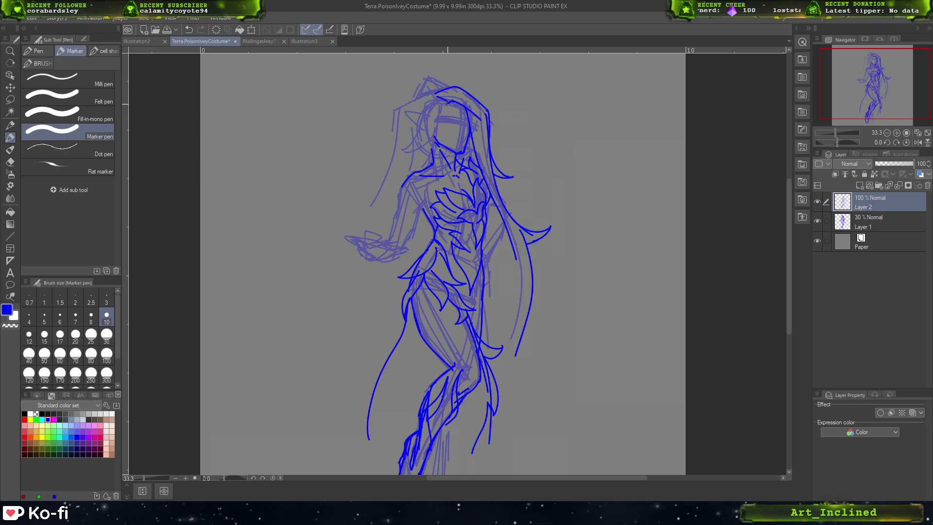
pyautogui.moveTo(440, 106); pyautogui.dragTo(418, 165)
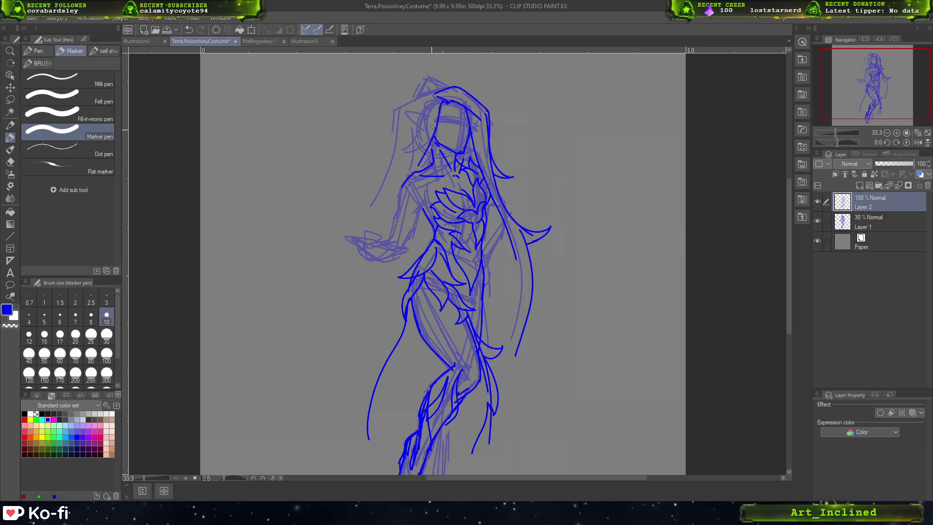
pyautogui.hotkey('ctrl', 'z')
pyautogui.moveTo(440, 112); pyautogui.dragTo(424, 163)
pyautogui.hotkey('ctrl', 'z')
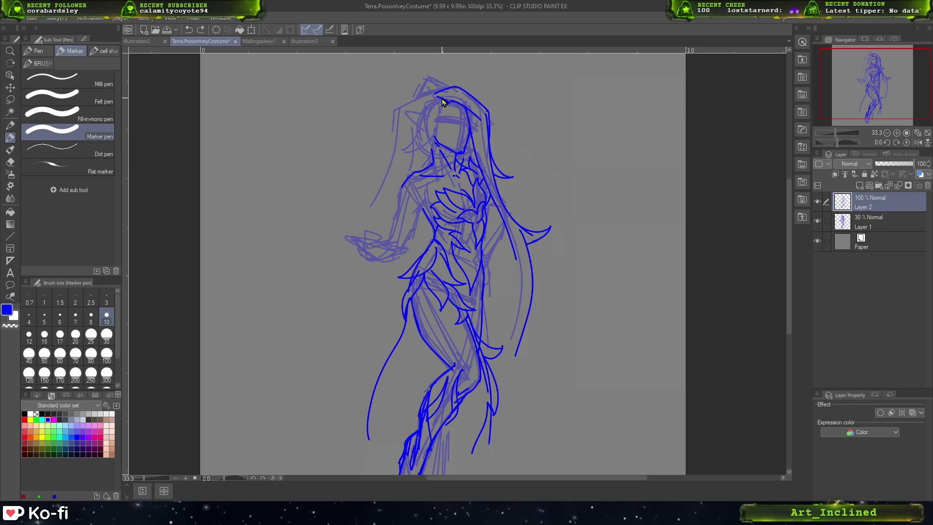
pyautogui.moveTo(441, 106); pyautogui.dragTo(396, 149)
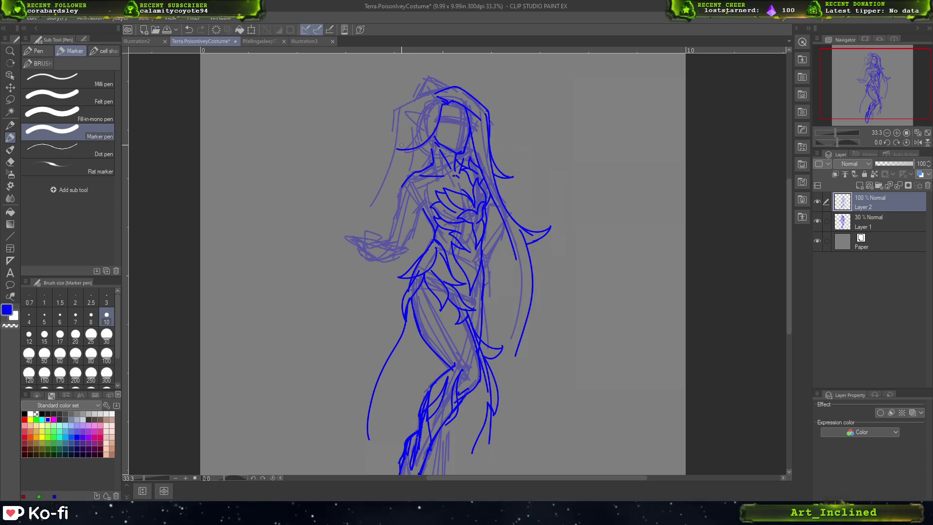
pyautogui.hotkey('ctrl', 'z')
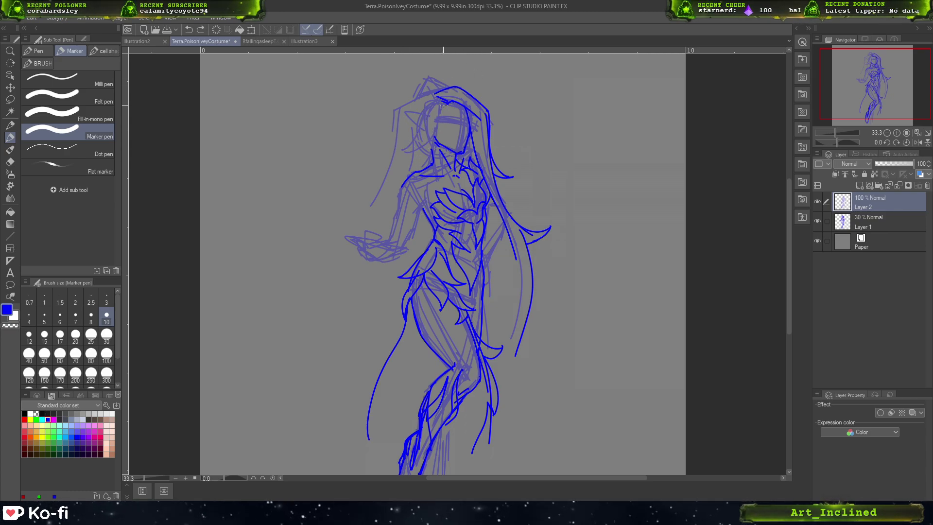
# - Draw the hair left of the face, with a flicked lock by the cheek and an outer contour falling to the shoulder
pyautogui.moveTo(444, 104)
pyautogui.mouseDown()
pyautogui.moveTo(431, 140)
pyautogui.moveTo(420, 123)
pyautogui.moveTo(405, 141)
pyautogui.moveTo(426, 109)
pyautogui.mouseUp()
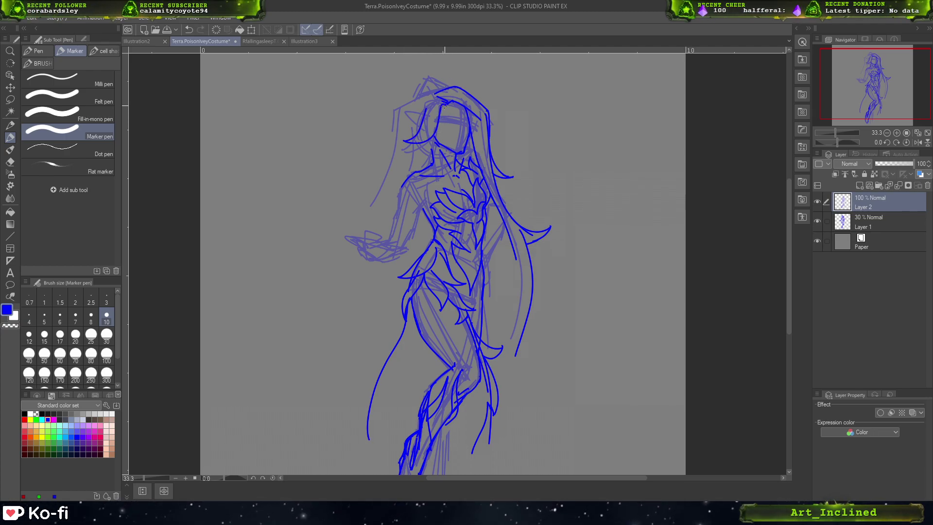
pyautogui.hotkey('ctrl', 'z')
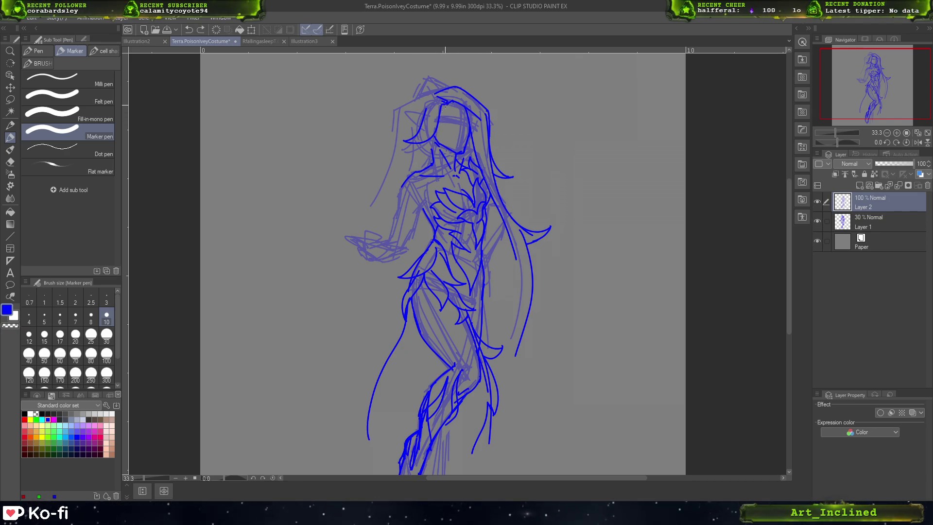
pyautogui.moveTo(445, 105); pyautogui.dragTo(423, 166)
pyautogui.hotkey('ctrl', 'z')
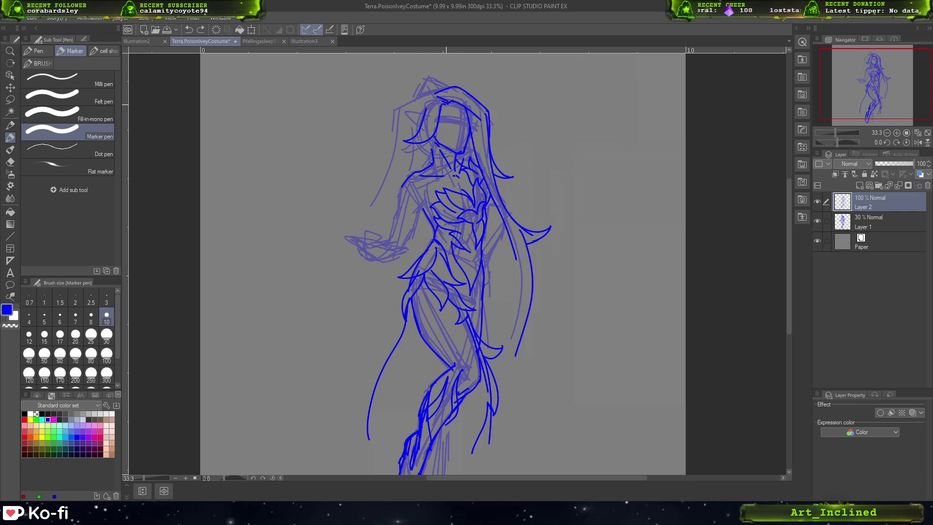
pyautogui.moveTo(447, 102); pyautogui.dragTo(425, 168)
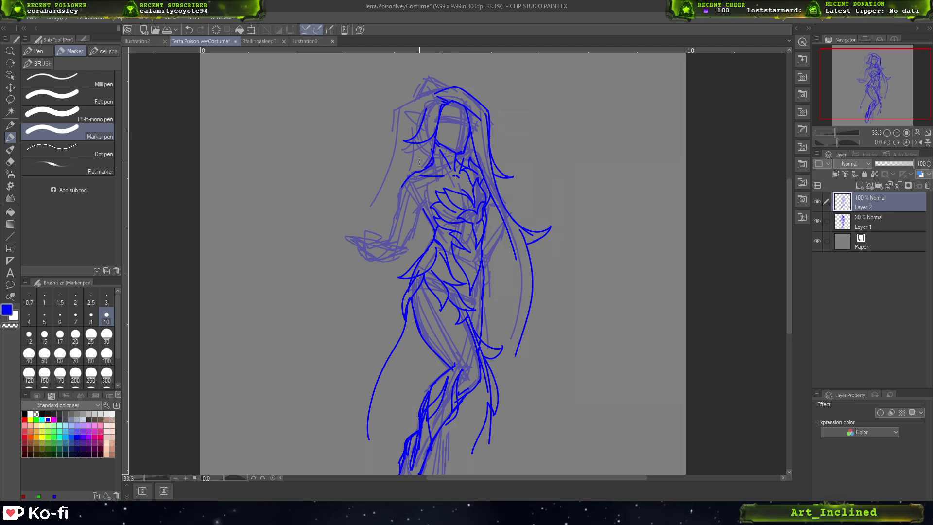
pyautogui.moveTo(435, 95)
pyautogui.mouseDown()
pyautogui.moveTo(411, 116)
pyautogui.moveTo(399, 186)
pyautogui.moveTo(361, 214)
pyautogui.mouseUp()
pyautogui.hotkey('ctrl', 'z')
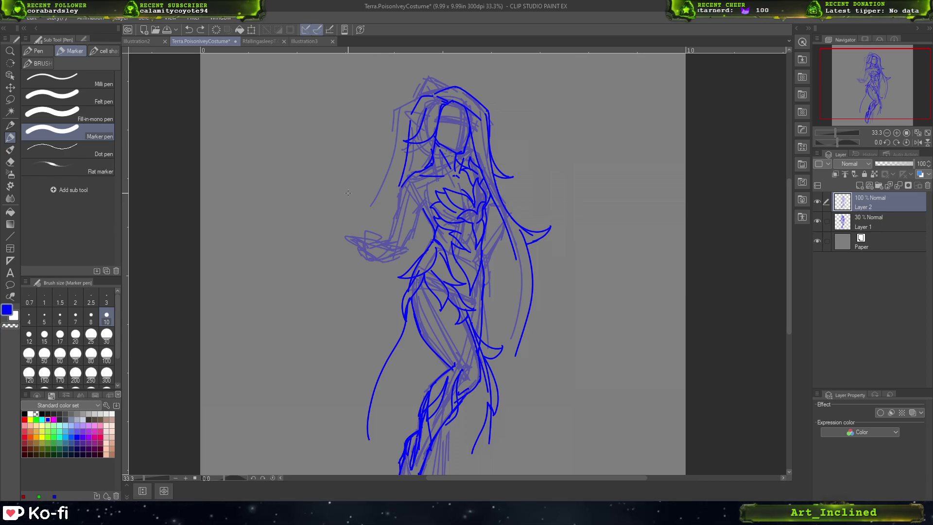
# - Draw the outer edge of the left arm from below the shoulder down to the wrist of the raised hand
pyautogui.moveTo(400, 186); pyautogui.dragTo(398, 209)
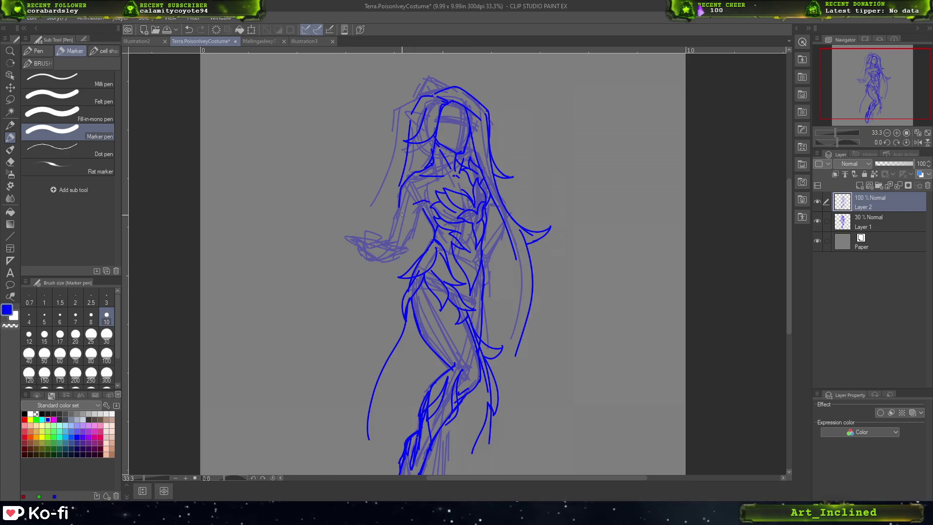
pyautogui.hotkey('ctrl', 'z')
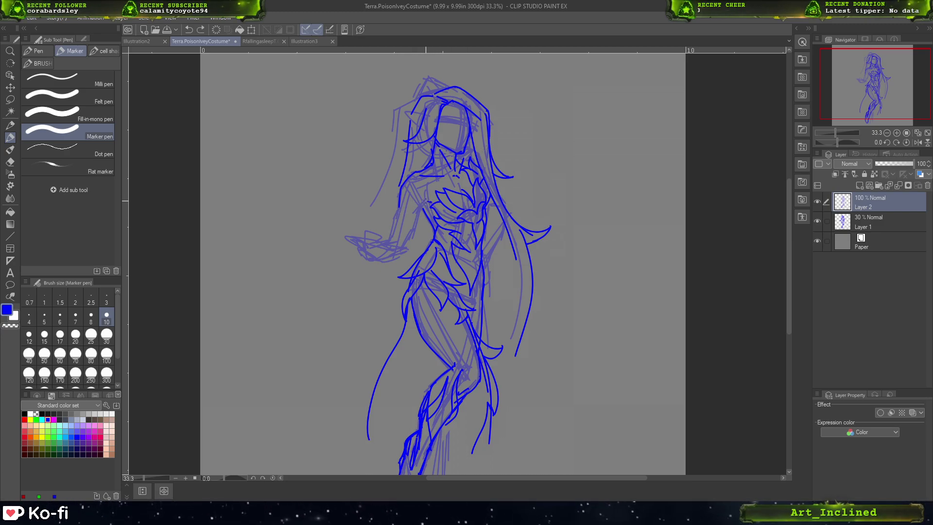
pyautogui.moveTo(424, 201); pyautogui.dragTo(388, 234)
pyautogui.hotkey('ctrl', 'z')
pyautogui.moveTo(400, 204); pyautogui.dragTo(388, 238)
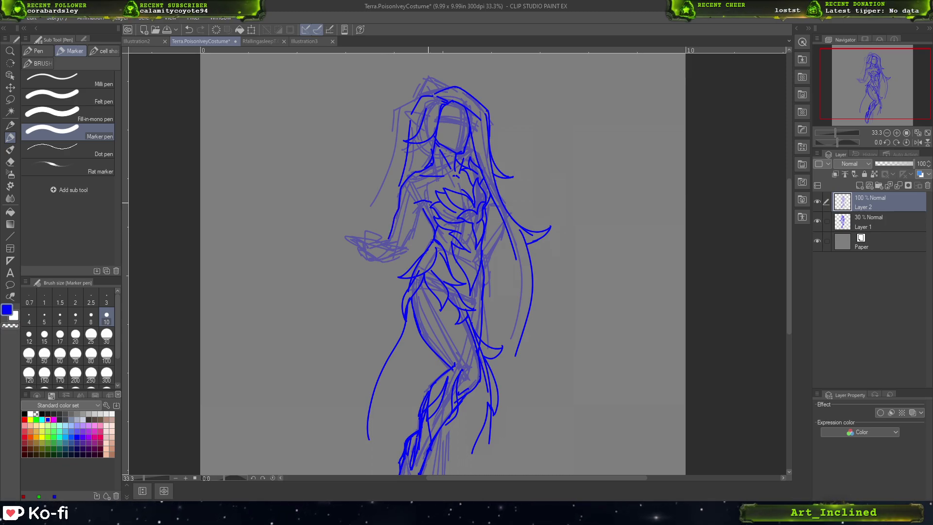
# - Draw the inner edge of the left arm from beside the chest down to the wrist
pyautogui.moveTo(424, 207); pyautogui.dragTo(404, 249)
pyautogui.hotkey('ctrl', 'z')
pyautogui.hotkey('ctrl', 'z')
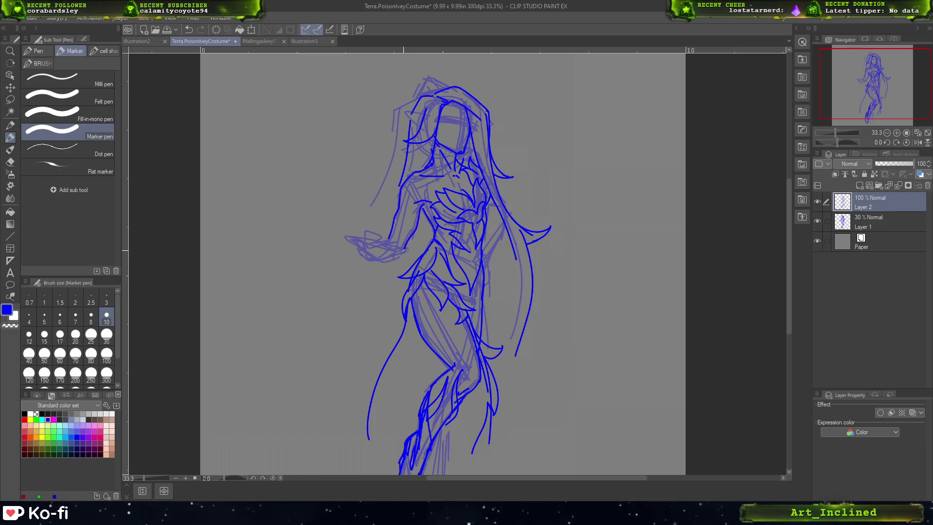
pyautogui.hotkey('ctrl', 'z')
pyautogui.moveTo(421, 208); pyautogui.dragTo(398, 256)
pyautogui.hotkey('ctrl', 'z')
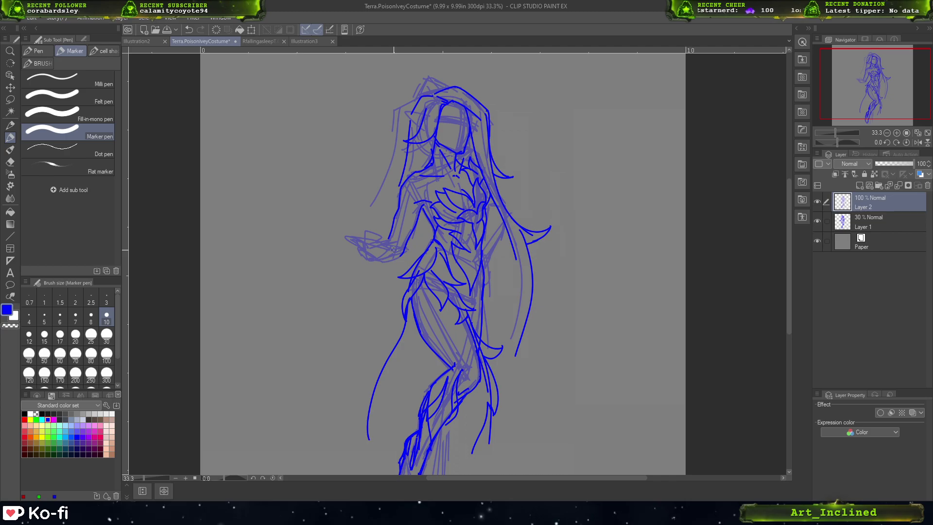
pyautogui.hotkey('ctrl', 'z')
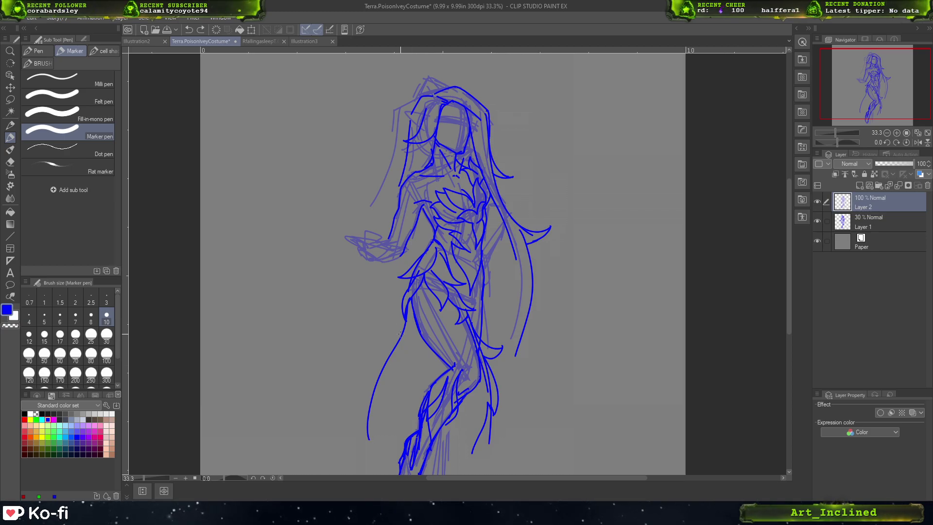
# - Add pointed leaf shapes along the hanging curve to the left of the thigh and knee
pyautogui.moveTo(406, 323); pyautogui.dragTo(368, 352)
pyautogui.hotkey('ctrl', 'z')
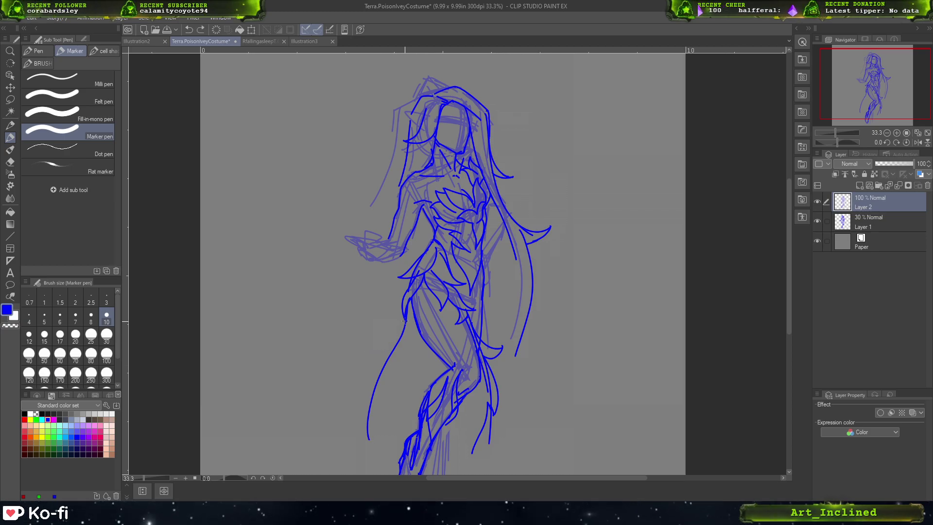
pyautogui.moveTo(406, 318)
pyautogui.mouseDown()
pyautogui.moveTo(381, 342)
pyautogui.moveTo(398, 348)
pyautogui.moveTo(372, 369)
pyautogui.moveTo(368, 398)
pyautogui.mouseUp()
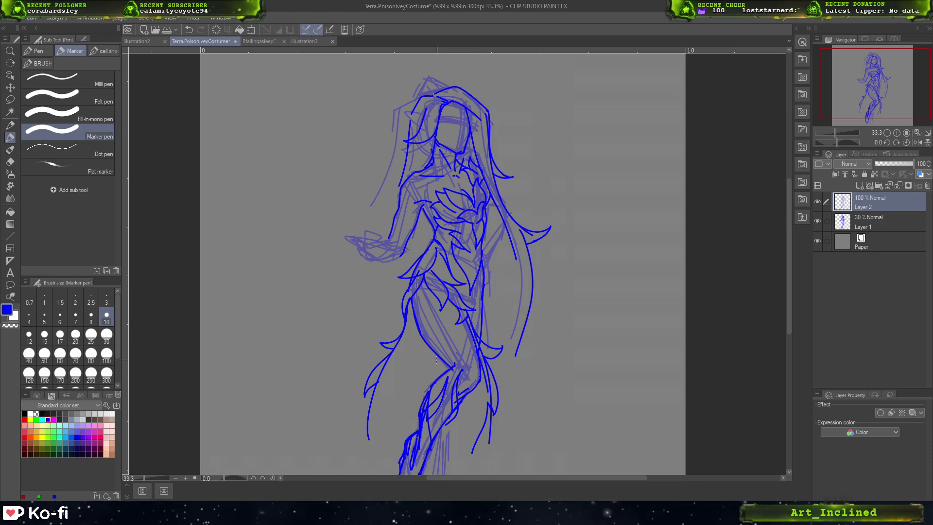
# - Draw a short trailing line descending from the underside of the left thigh to behind the knee
pyautogui.moveTo(453, 301); pyautogui.dragTo(432, 389)
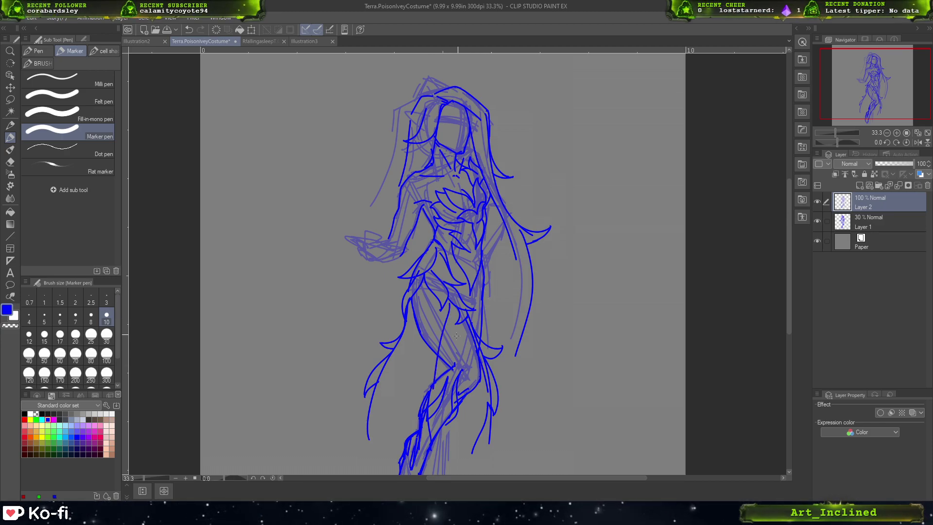
pyautogui.hotkey('ctrl', 'z')
pyautogui.moveTo(437, 356); pyautogui.dragTo(434, 382)
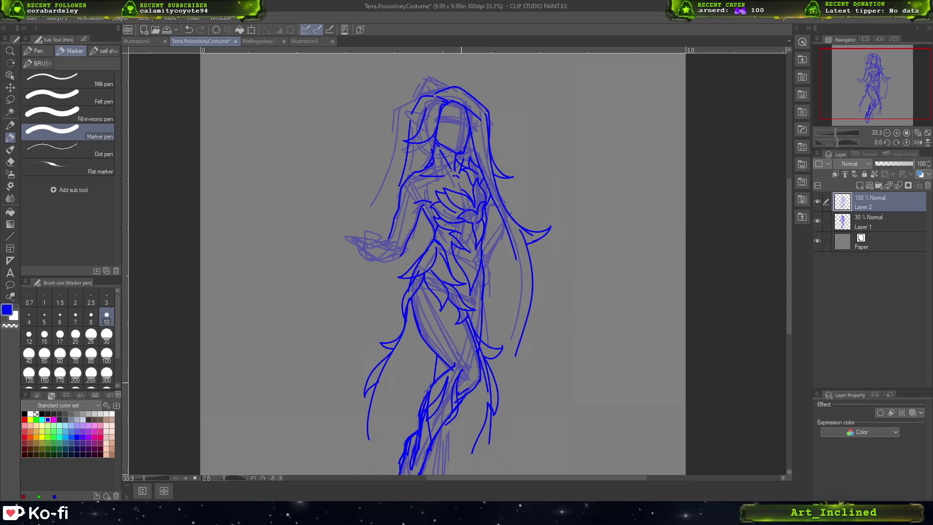
# - Draw the contour lines of the rear lower leg and foot behind the front shin
pyautogui.moveTo(471, 357); pyautogui.dragTo(454, 398)
pyautogui.hotkey('ctrl', 'z')
pyautogui.hotkey('ctrl', 'z')
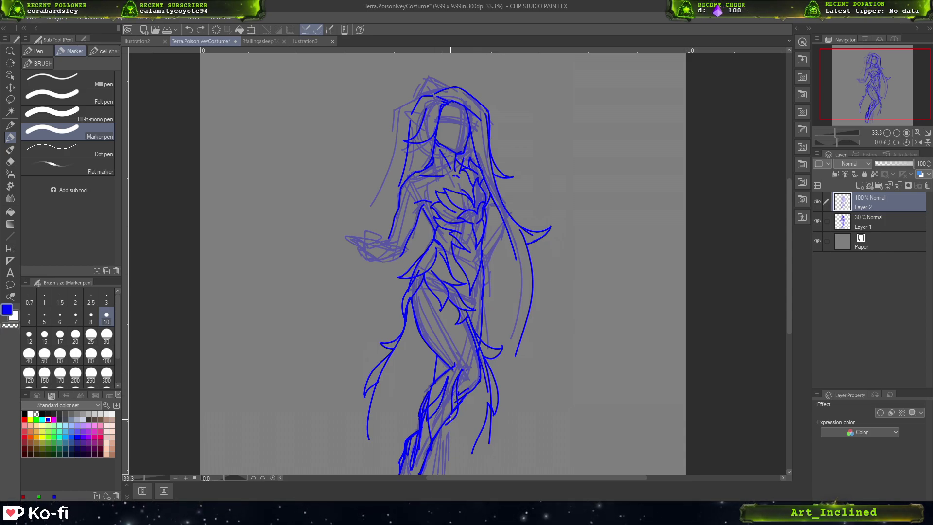
pyautogui.moveTo(448, 438); pyautogui.dragTo(446, 475)
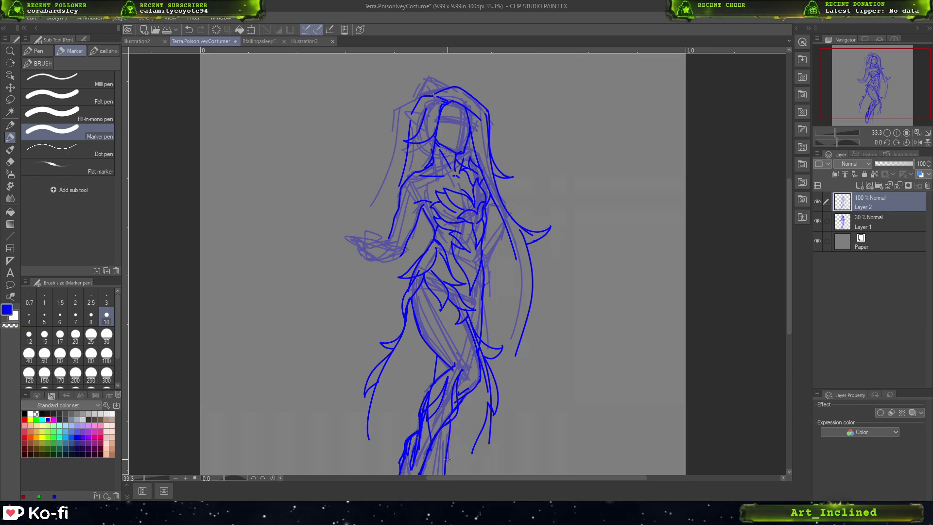
pyautogui.moveTo(448, 465); pyautogui.dragTo(443, 419)
pyautogui.hotkey('ctrl', 'z')
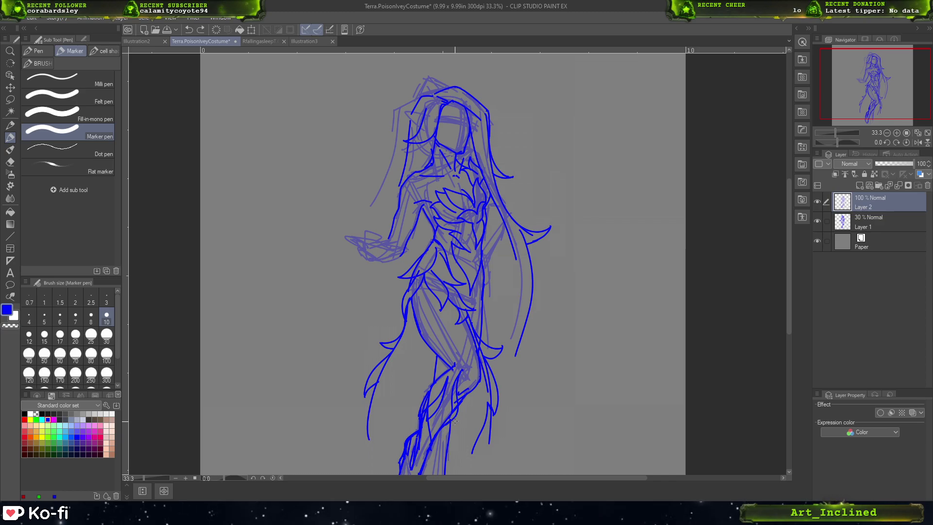
pyautogui.moveTo(448, 470)
pyautogui.mouseDown()
pyautogui.moveTo(440, 419)
pyautogui.moveTo(436, 465)
pyautogui.mouseUp()
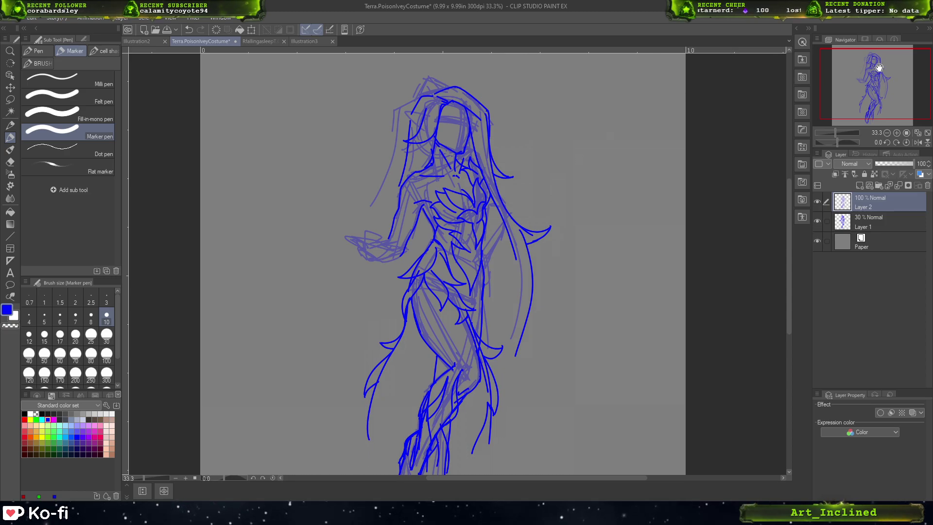
# - Save the Poison Ivy costume drawing
pyautogui.moveTo(856, 76); pyautogui.dragTo(857, 71)
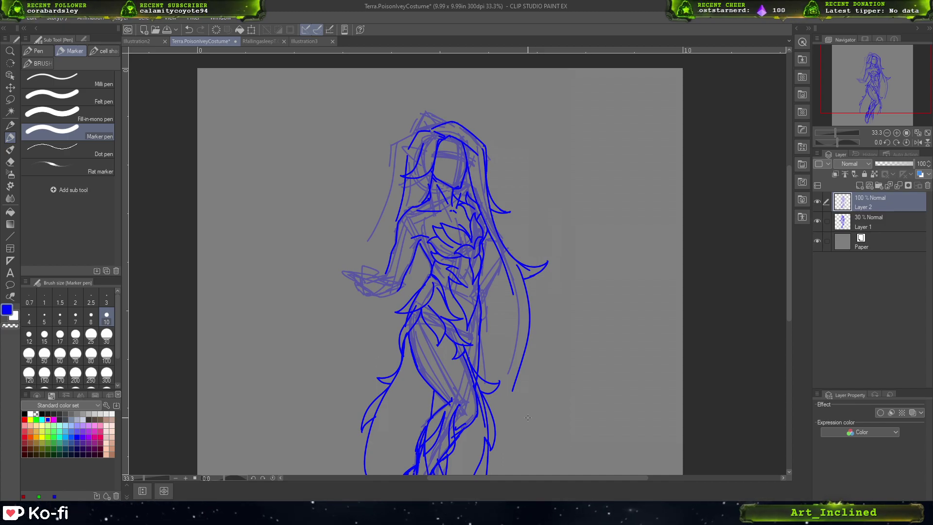
pyautogui.moveTo(883, 82); pyautogui.dragTo(884, 86)
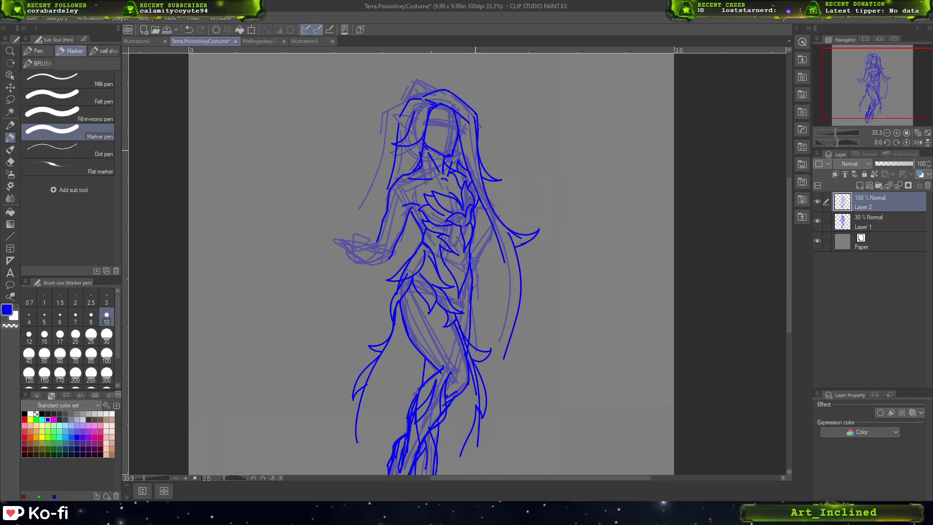
pyautogui.hotkey('ctrl', 's')
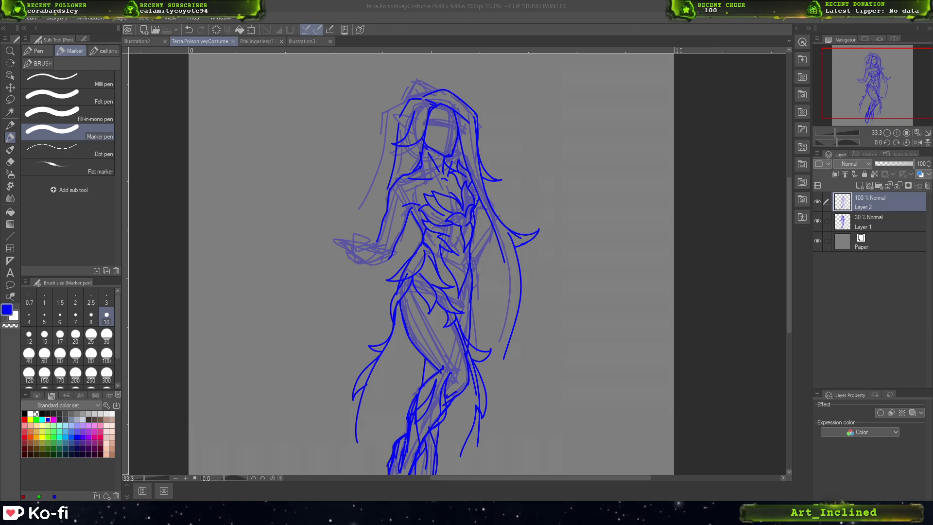
pyautogui.click(364, 290)
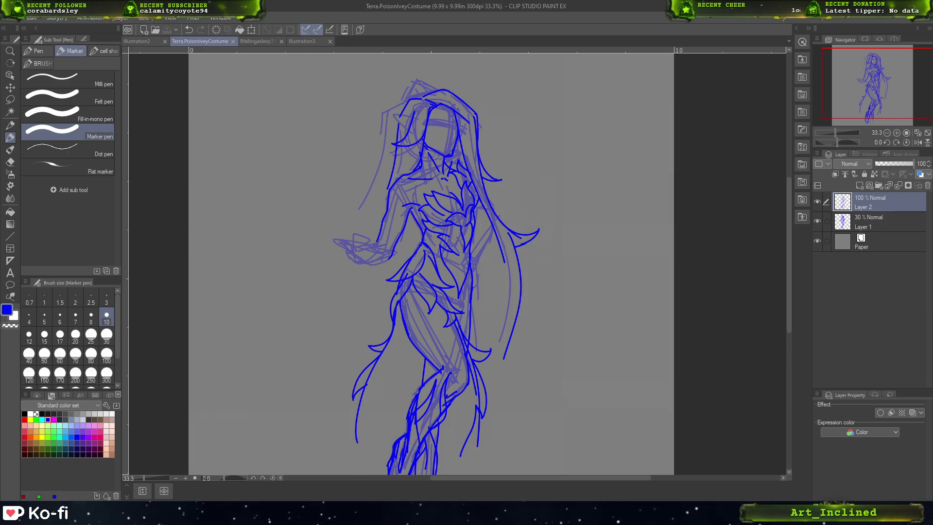
# - Add a new empty layer above Layer 2, comparing the rough with Layer 2 hidden and leaving Layer 2 visible
pyautogui.click(817, 202)
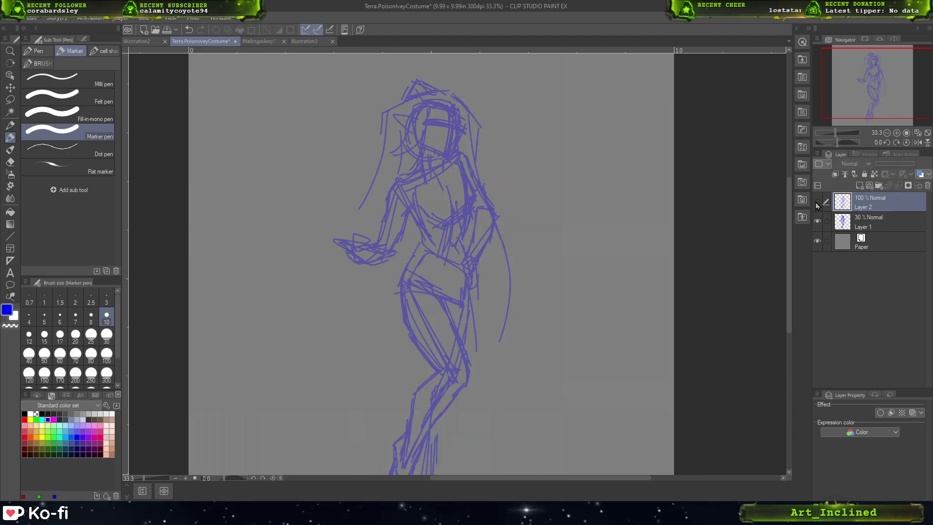
pyautogui.click(818, 204)
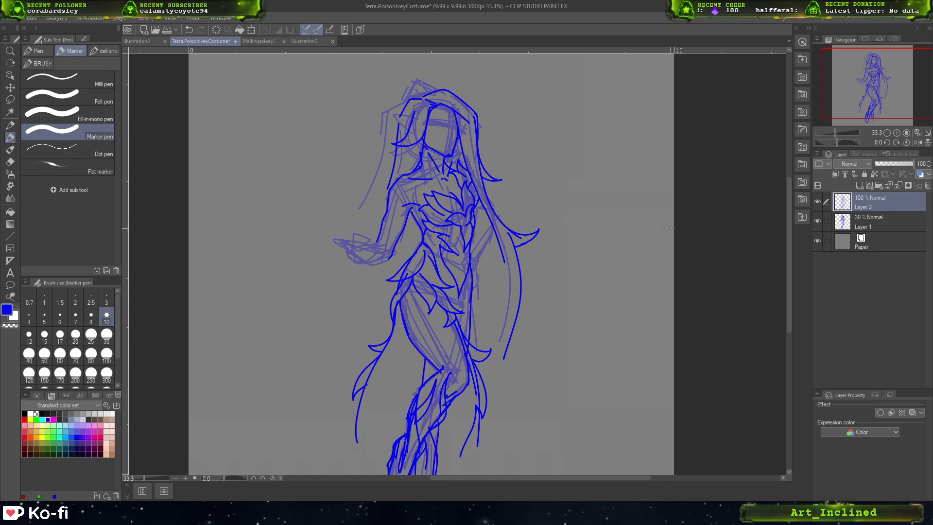
pyautogui.click(819, 203)
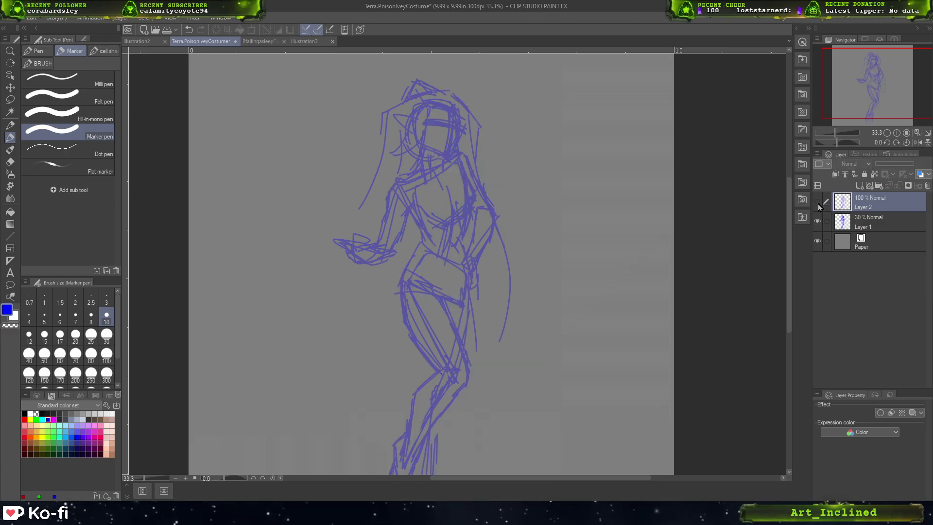
pyautogui.click(861, 186)
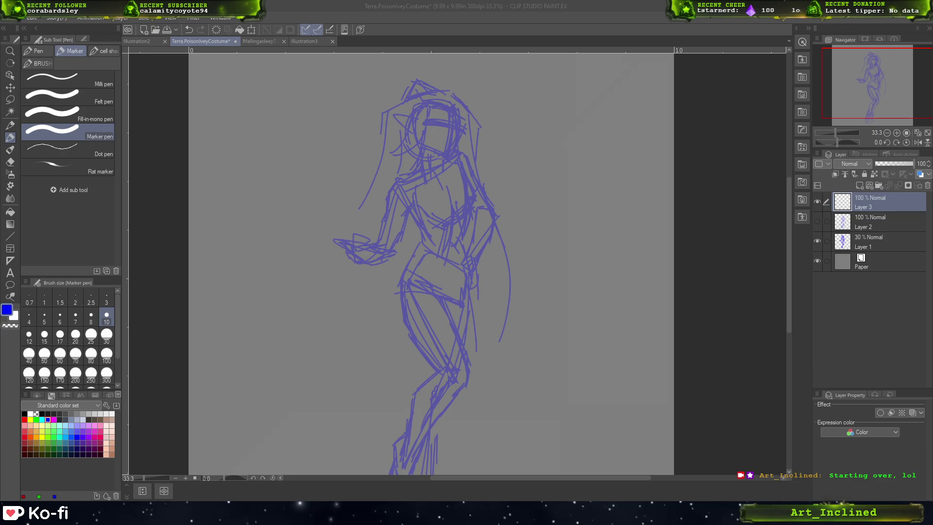
pyautogui.click(818, 222)
pyautogui.click(818, 222)
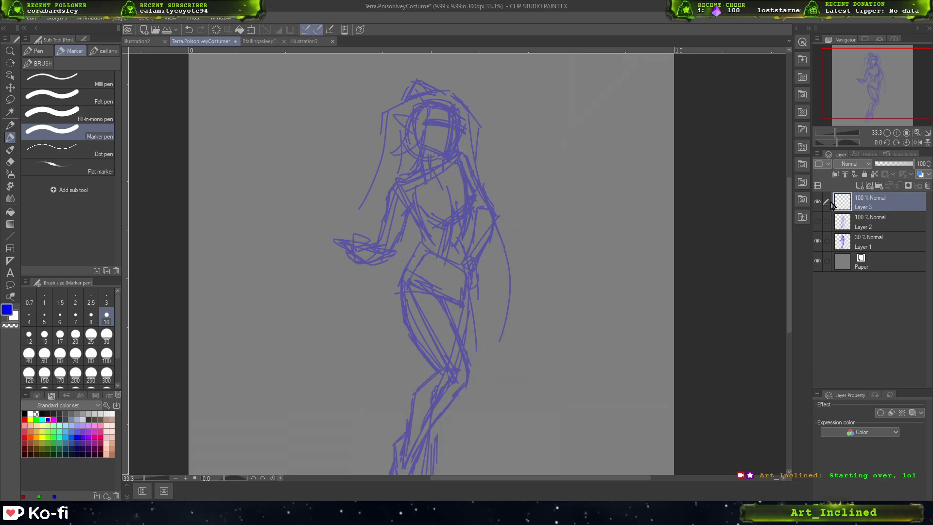
pyautogui.click(817, 223)
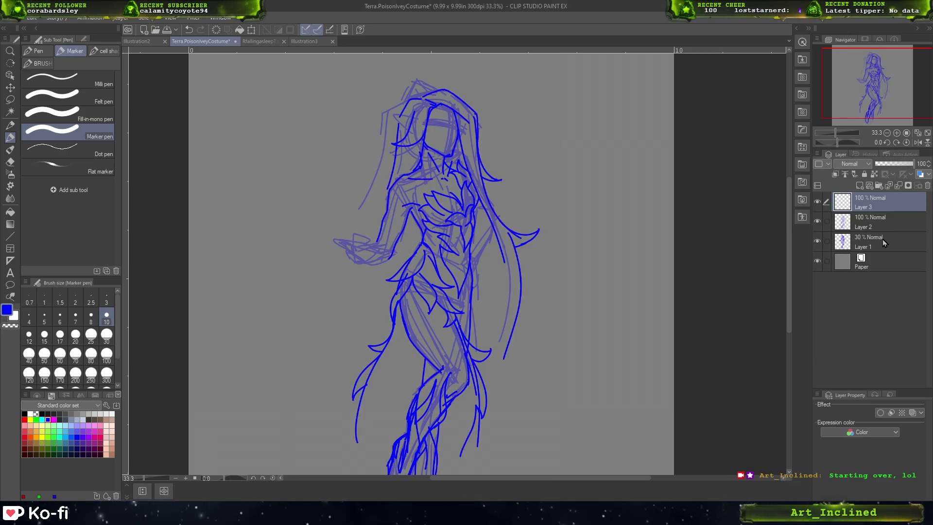
# - Lower the opacity of Layer 1 to 23% and of Layer 2 to 31%
pyautogui.click(882, 242)
pyautogui.moveTo(888, 164); pyautogui.dragTo(884, 164)
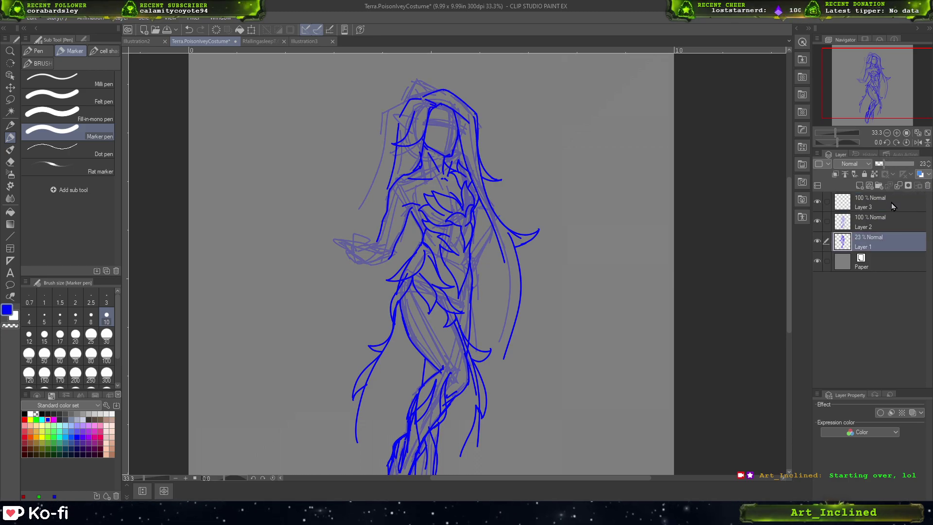
pyautogui.click(884, 216)
pyautogui.click(882, 164)
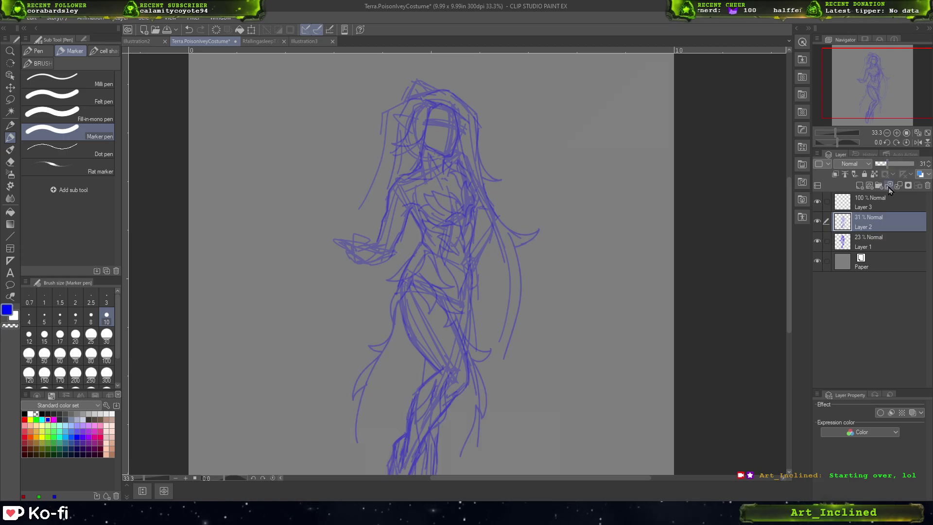
# - On Layer 3, draw the torso's left side from armpit to waist and its right side from chest to hip
pyautogui.click(890, 202)
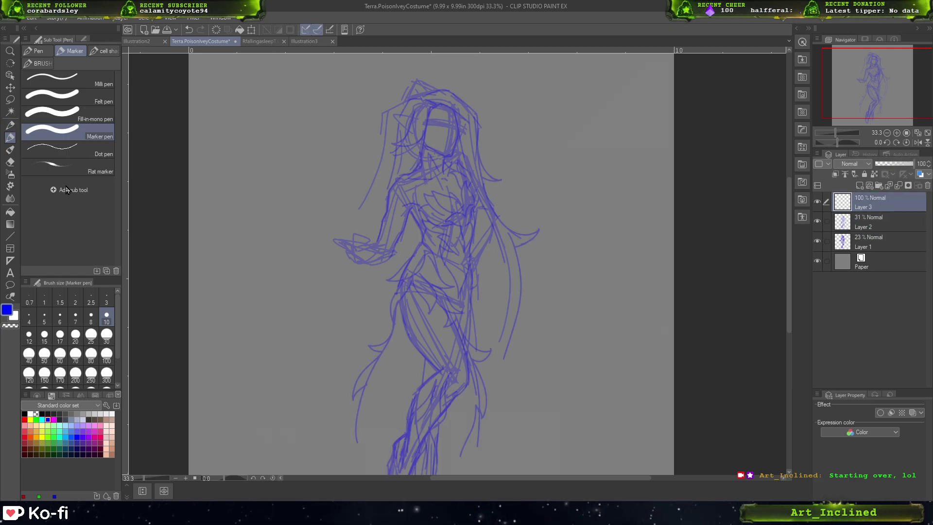
pyautogui.moveTo(539, 257); pyautogui.dragTo(675, 297)
pyautogui.hotkey('ctrl', 'z')
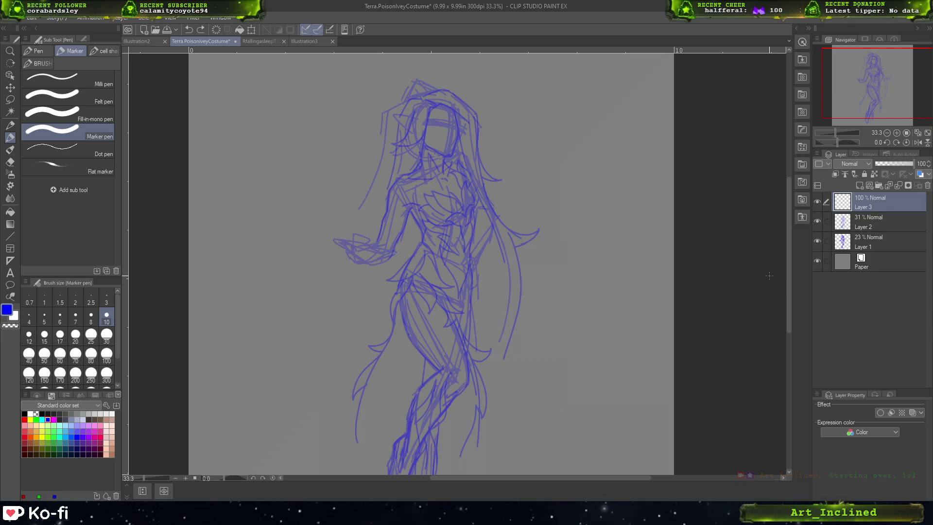
pyautogui.moveTo(411, 210); pyautogui.dragTo(423, 242)
pyautogui.hotkey('ctrl', 'z')
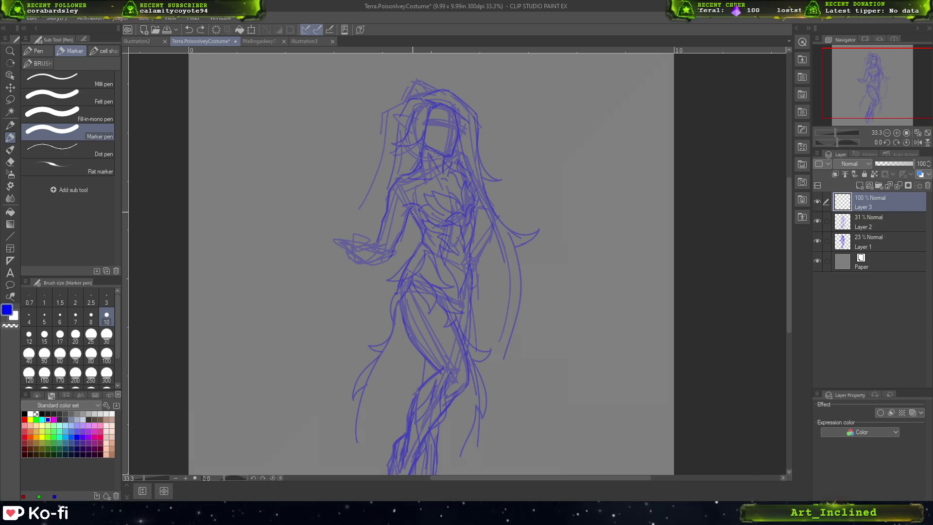
pyautogui.moveTo(412, 209); pyautogui.dragTo(422, 242)
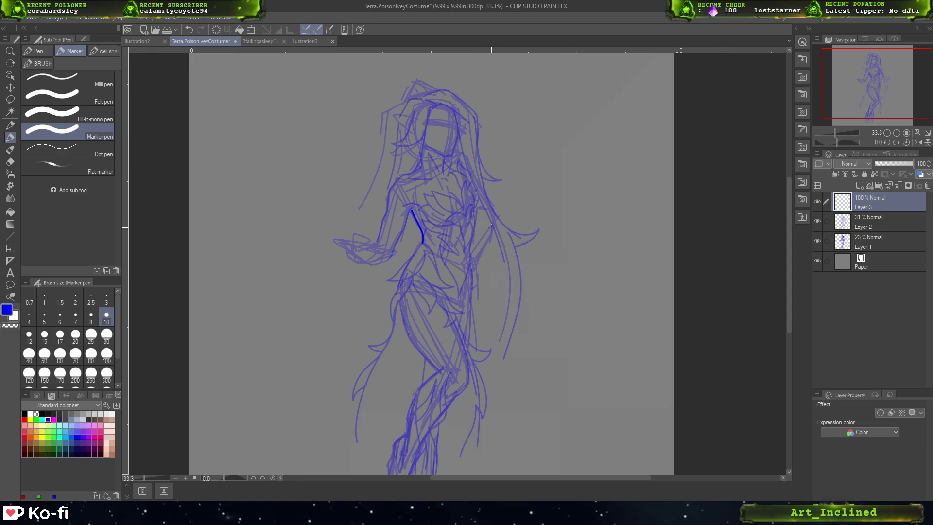
pyautogui.hotkey('ctrl', 'z')
pyautogui.moveTo(474, 216); pyautogui.dragTo(473, 285)
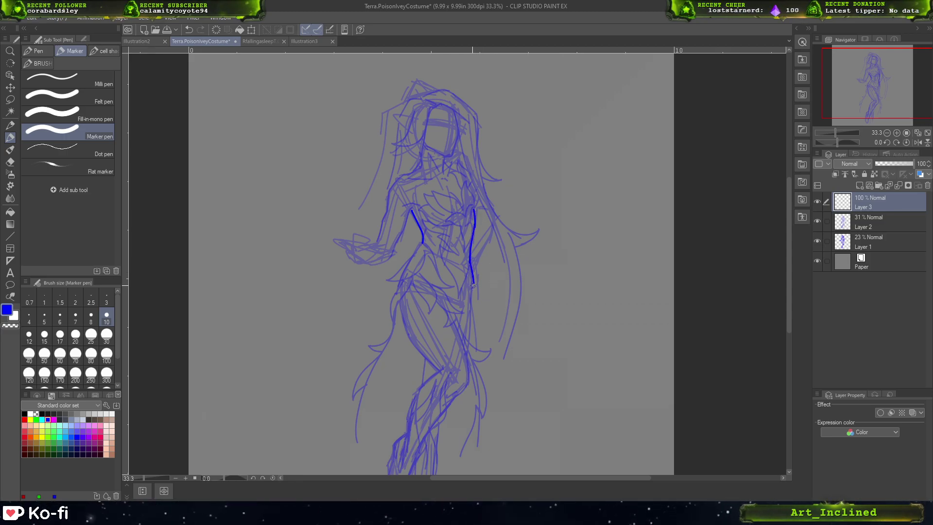
# - Draw the left hip and outer thigh as one curve from the waist down to the knee
pyautogui.moveTo(423, 242); pyautogui.dragTo(402, 284)
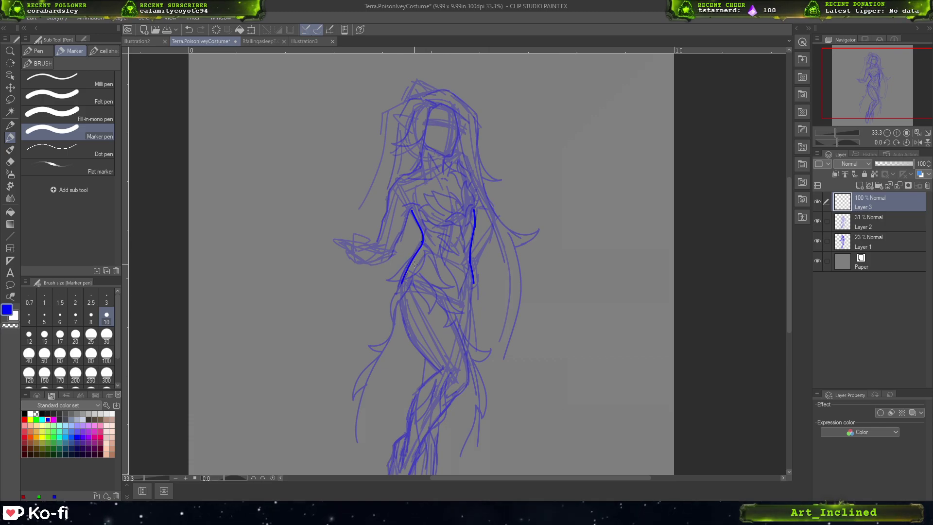
pyautogui.hotkey('ctrl', 'z')
pyautogui.moveTo(423, 241)
pyautogui.mouseDown()
pyautogui.moveTo(402, 283)
pyautogui.moveTo(404, 322)
pyautogui.moveTo(439, 372)
pyautogui.mouseUp()
pyautogui.hotkey('ctrl', 'z')
pyautogui.moveTo(402, 297)
pyautogui.mouseDown()
pyautogui.moveTo(404, 322)
pyautogui.moveTo(439, 371)
pyautogui.mouseUp()
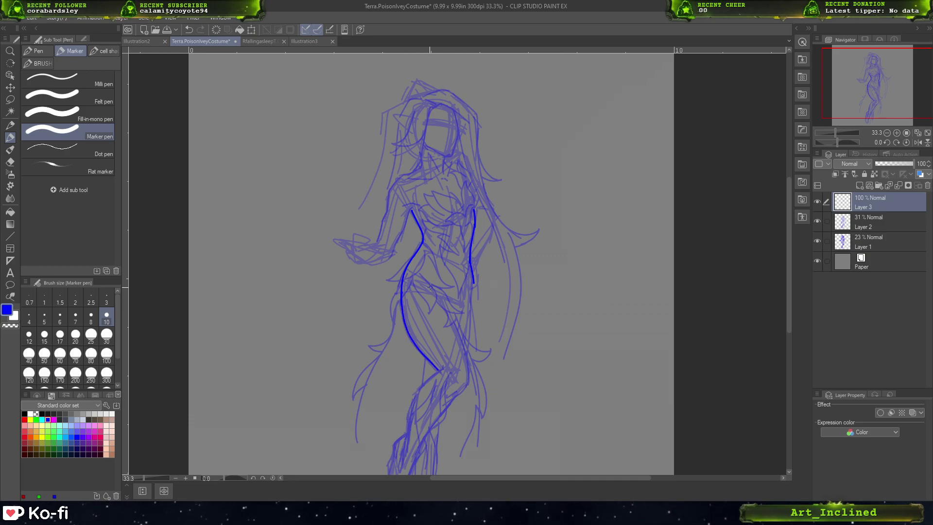
# - Draw the front leg's inner contour from the hip past the knee to the calf, plus the left edge of the shin
pyautogui.moveTo(420, 273)
pyautogui.mouseDown()
pyautogui.moveTo(452, 328)
pyautogui.moveTo(445, 303)
pyautogui.moveTo(468, 389)
pyautogui.mouseUp()
pyautogui.hotkey('ctrl', 'z')
pyautogui.moveTo(447, 303)
pyautogui.mouseDown()
pyautogui.moveTo(469, 371)
pyautogui.moveTo(458, 335)
pyautogui.moveTo(459, 395)
pyautogui.moveTo(468, 385)
pyautogui.moveTo(417, 452)
pyautogui.mouseUp()
pyautogui.hotkey('ctrl', 'z')
pyautogui.hotkey('ctrl', 'z')
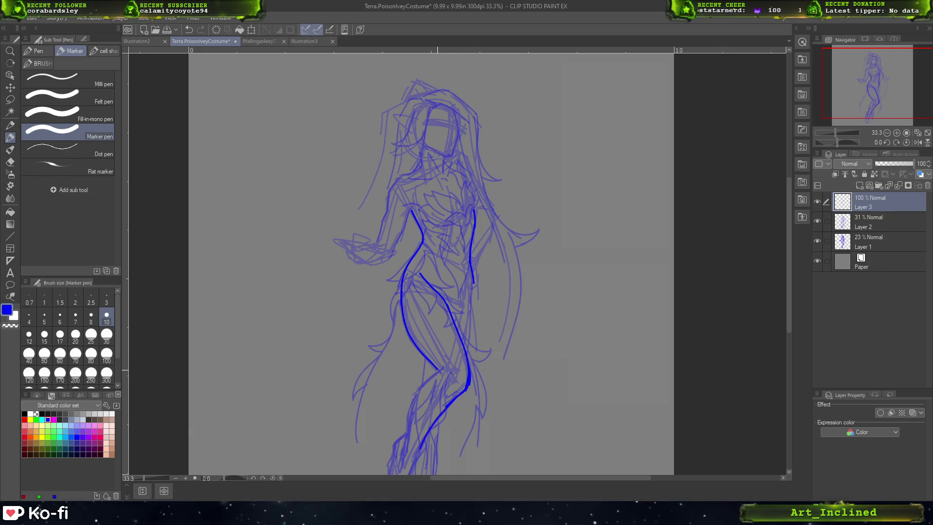
pyautogui.moveTo(435, 375); pyautogui.dragTo(404, 440)
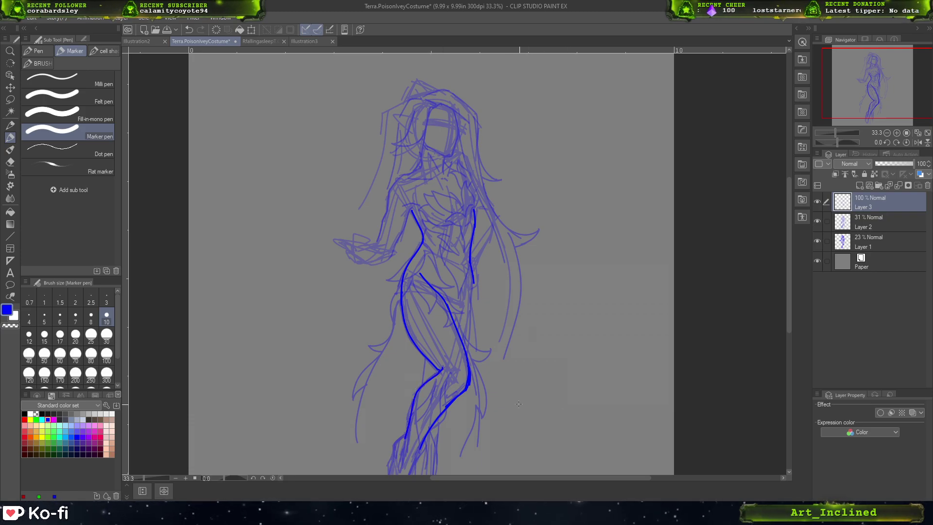
# - Draw the rear leg's outer edge from the right hip to the knee and its visible parts beside the front leg
pyautogui.moveTo(473, 282); pyautogui.dragTo(466, 350)
pyautogui.hotkey('ctrl', 'z')
pyautogui.moveTo(474, 276)
pyautogui.mouseDown()
pyautogui.moveTo(467, 354)
pyautogui.moveTo(422, 385)
pyautogui.mouseUp()
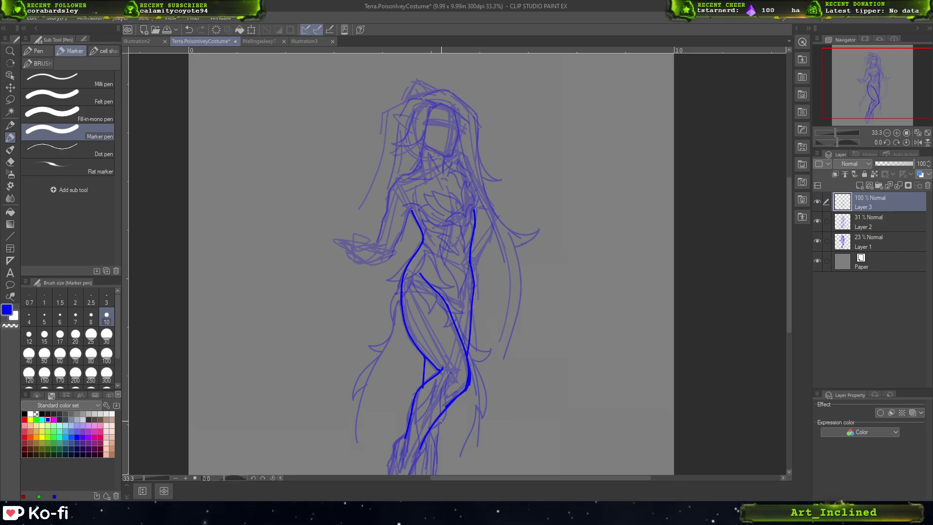
pyautogui.moveTo(441, 419); pyautogui.dragTo(442, 453)
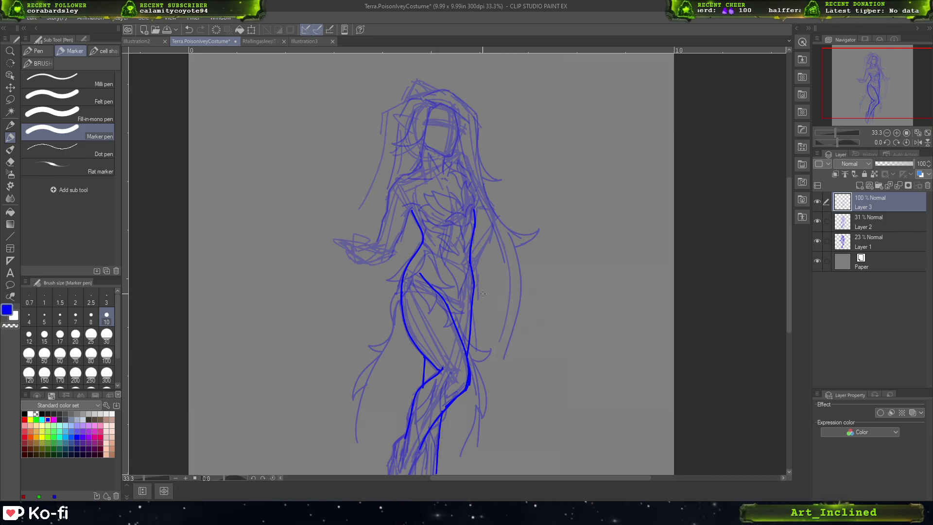
# - Add a short crease stroke on the inner contour of the front thigh, just below the pelvis
pyautogui.moveTo(452, 308); pyautogui.dragTo(458, 303)
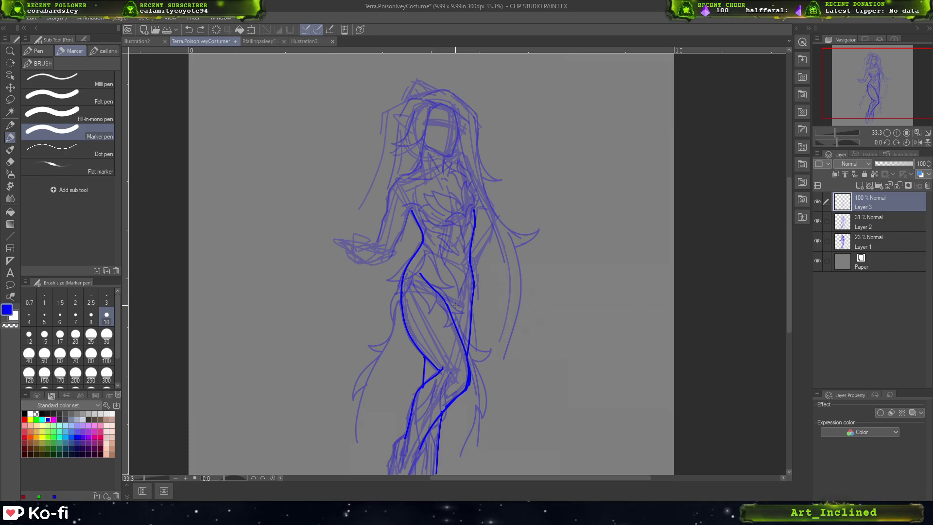
pyautogui.hotkey('ctrl', 'z')
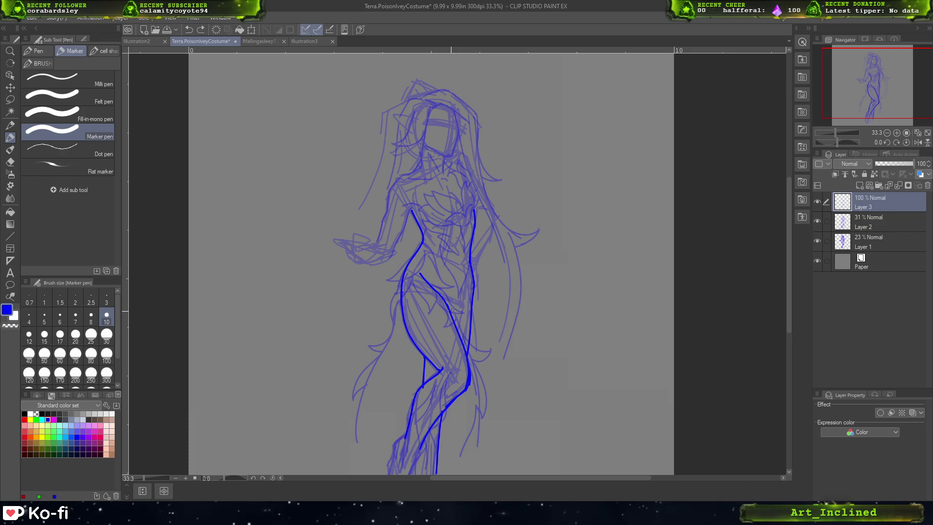
pyautogui.hotkey('ctrl', 'y')
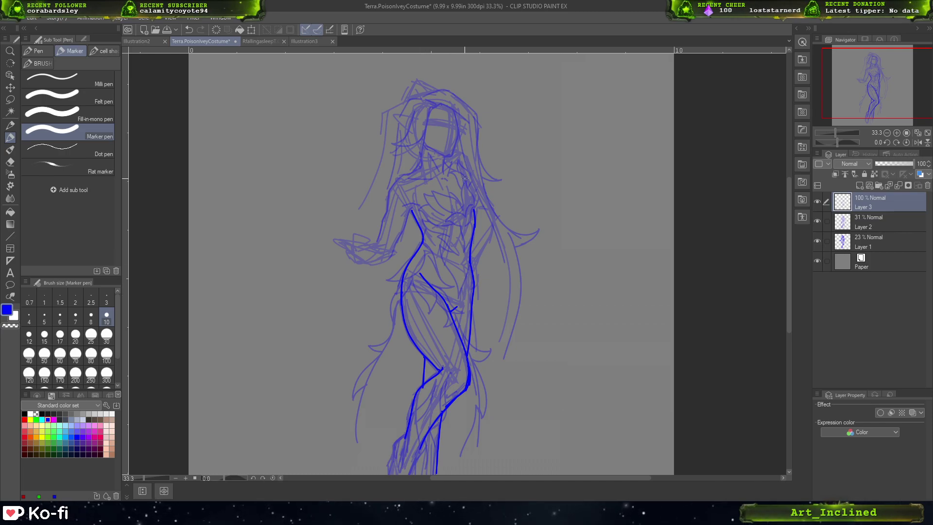
# - Draw the curve under the bust and a short stroke at the left armpit
pyautogui.moveTo(426, 211); pyautogui.dragTo(455, 220)
pyautogui.hotkey('ctrl', 'z')
# - Draw the right outer contour of the chest from the shoulder down to the ribs
pyautogui.hotkey('ctrl', 'z')
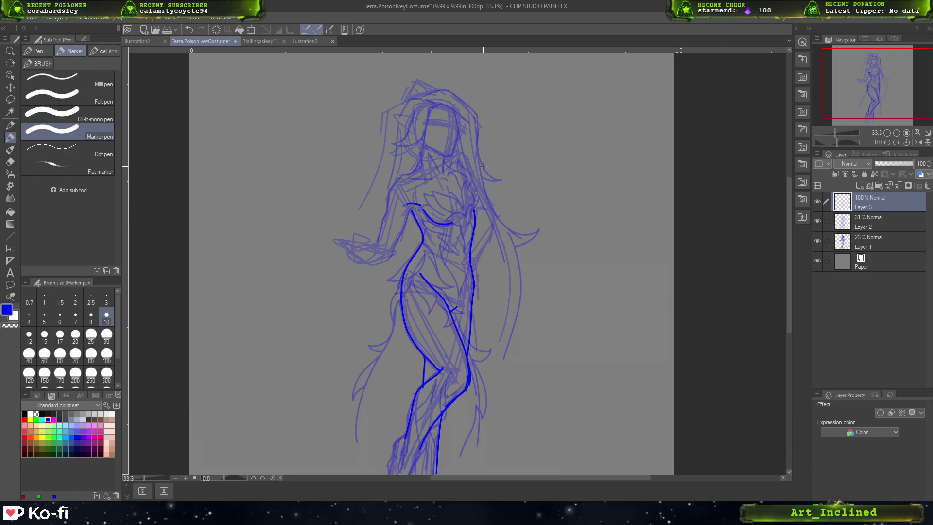
pyautogui.moveTo(466, 173); pyautogui.dragTo(475, 206)
pyautogui.hotkey('ctrl', 'z')
pyautogui.hotkey('ctrl', 'z')
pyautogui.moveTo(467, 172)
pyautogui.mouseDown()
pyautogui.moveTo(472, 209)
pyautogui.moveTo(479, 192)
pyautogui.moveTo(465, 154)
pyautogui.moveTo(478, 188)
pyautogui.moveTo(464, 169)
pyautogui.mouseUp()
pyautogui.hotkey('ctrl', 'z')
pyautogui.hotkey('ctrl', 'z')
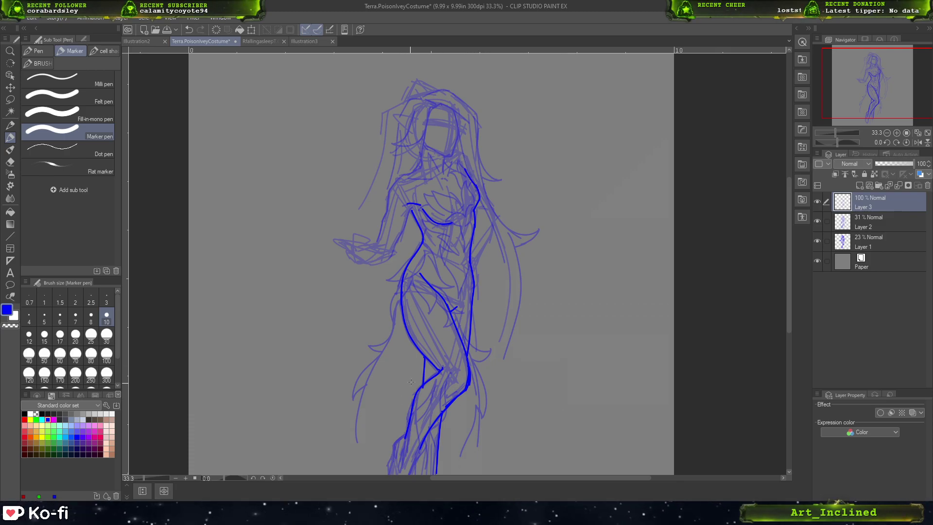
# - Draw a short crease across the lower waist and a stroke reinforcing the right side of the hip
pyautogui.moveTo(445, 247)
pyautogui.mouseDown()
pyautogui.moveTo(425, 253)
pyautogui.moveTo(444, 262)
pyautogui.mouseUp()
pyautogui.hotkey('ctrl', 'z')
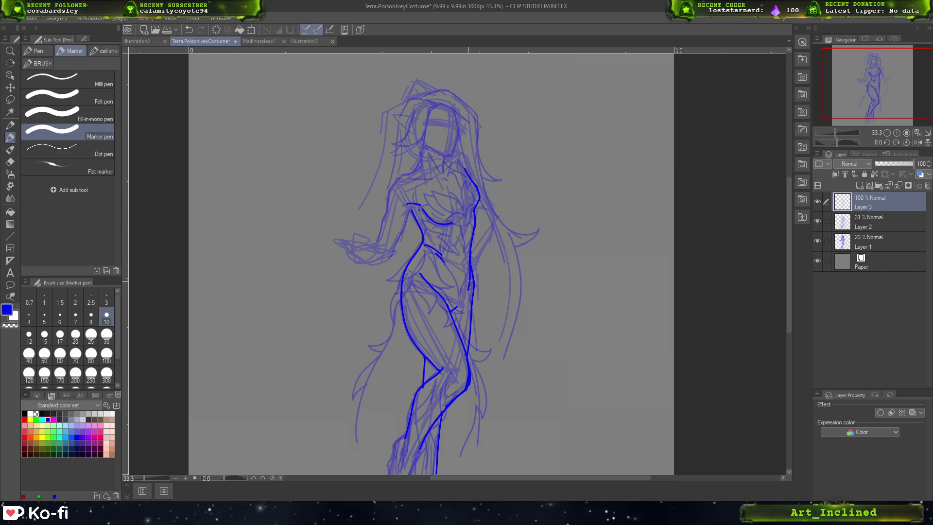
pyautogui.moveTo(471, 254); pyautogui.dragTo(467, 293)
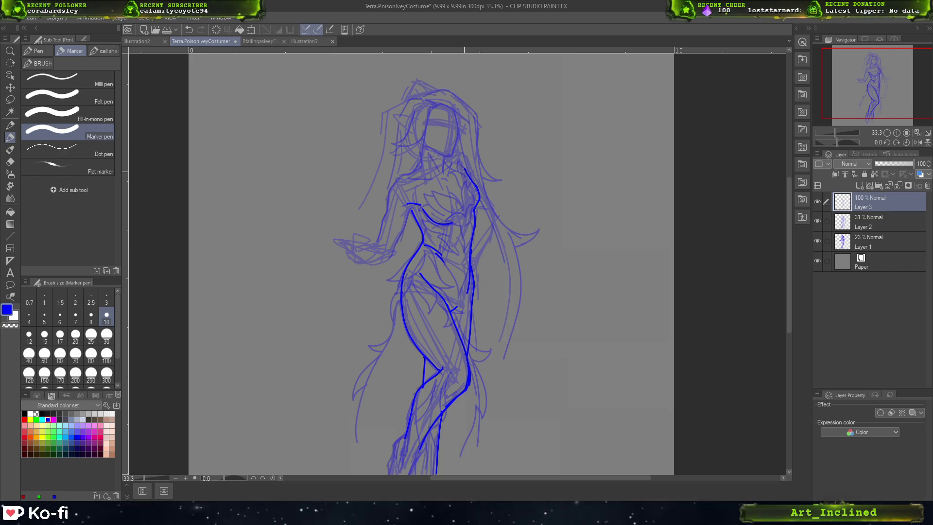
# - Rework the right chest contour from the shoulder down and add a short inner curve on the chest
pyautogui.moveTo(464, 171); pyautogui.dragTo(480, 181)
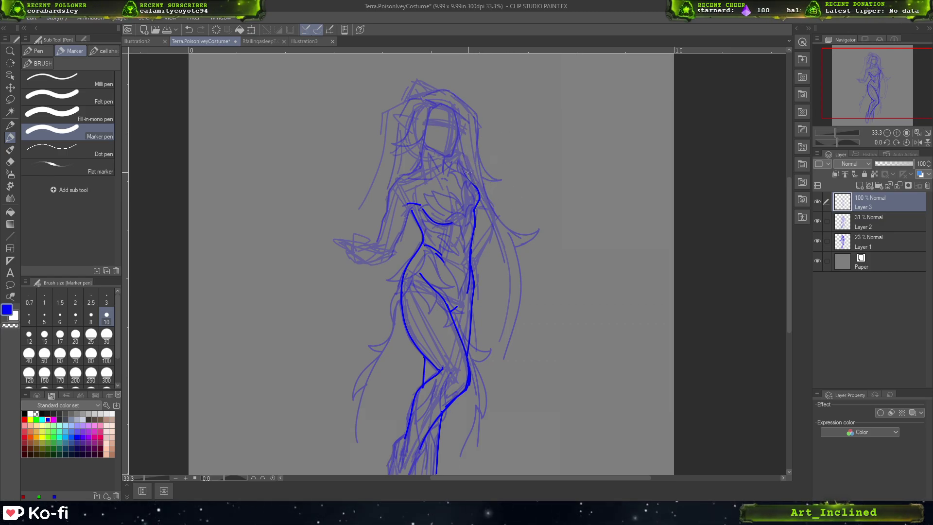
pyautogui.moveTo(463, 168); pyautogui.dragTo(482, 198)
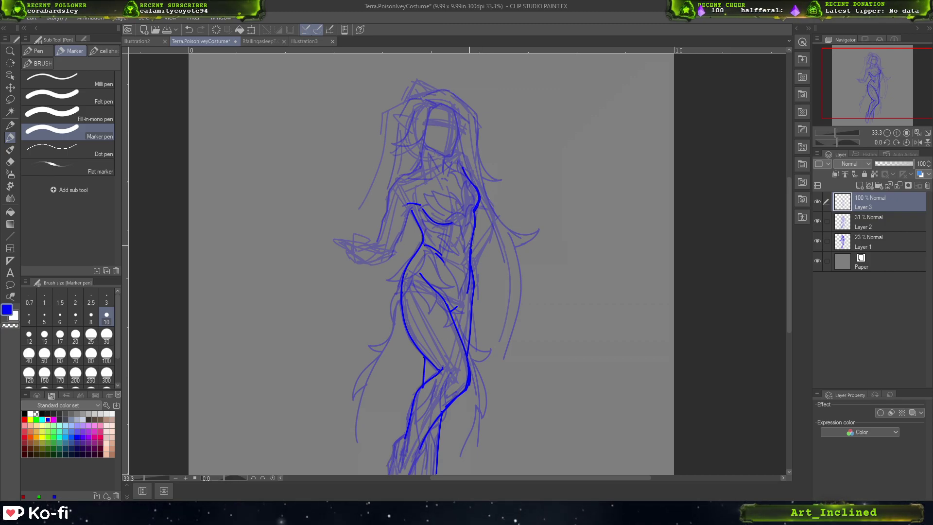
pyautogui.moveTo(450, 192); pyautogui.dragTo(459, 202)
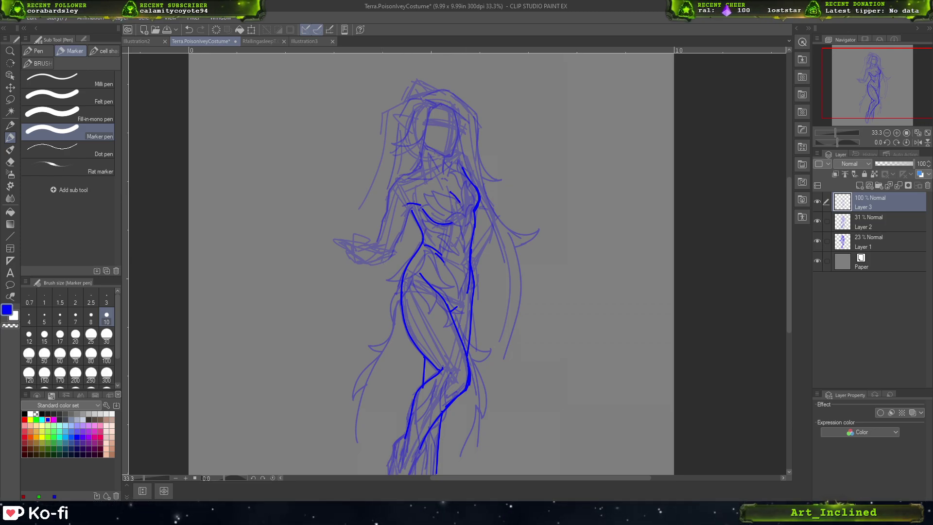
# - Outline the face and jaw, and draw curved hair strands framing the face's right side
pyautogui.moveTo(424, 140)
pyautogui.mouseDown()
pyautogui.moveTo(452, 155)
pyautogui.moveTo(457, 123)
pyautogui.mouseUp()
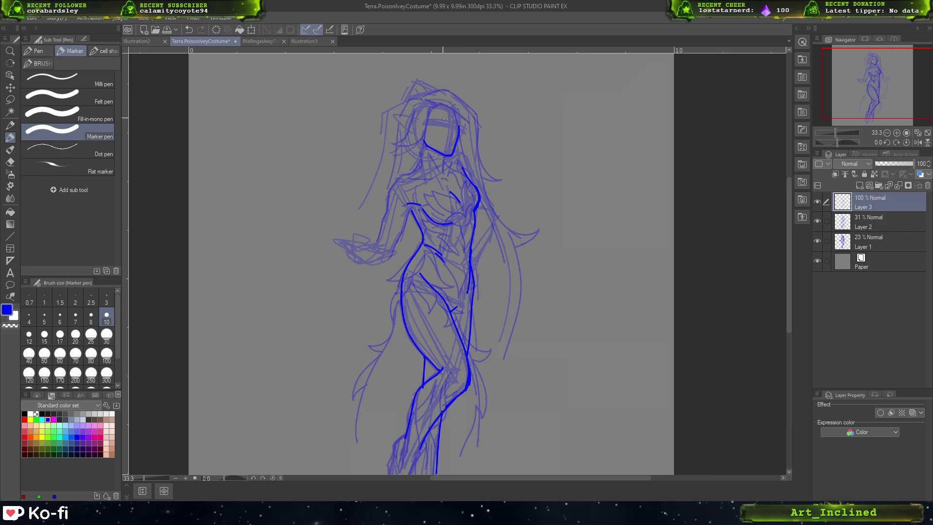
pyautogui.moveTo(437, 107)
pyautogui.mouseDown()
pyautogui.moveTo(470, 130)
pyautogui.moveTo(456, 113)
pyautogui.moveTo(461, 154)
pyautogui.mouseUp()
pyautogui.hotkey('ctrl', 'z')
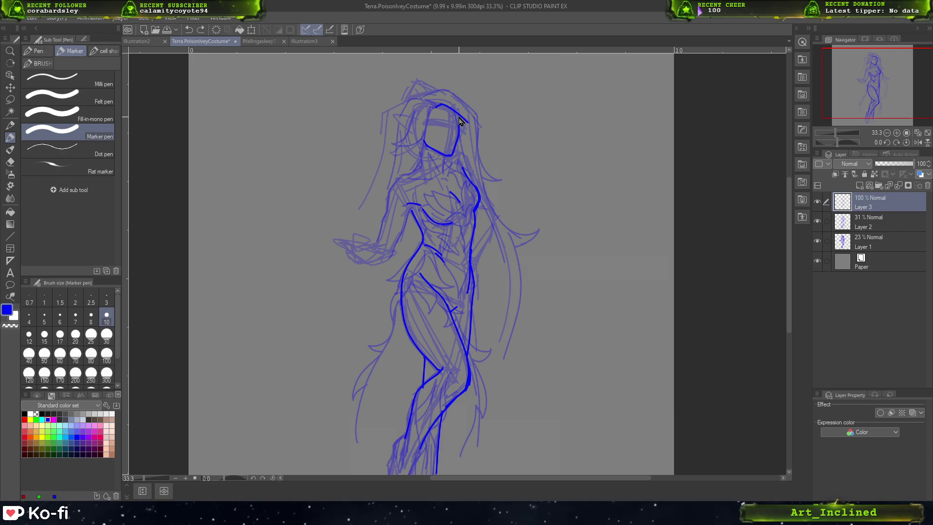
pyautogui.moveTo(457, 109)
pyautogui.mouseDown()
pyautogui.moveTo(461, 155)
pyautogui.moveTo(481, 158)
pyautogui.mouseUp()
pyautogui.hotkey('ctrl', 'z')
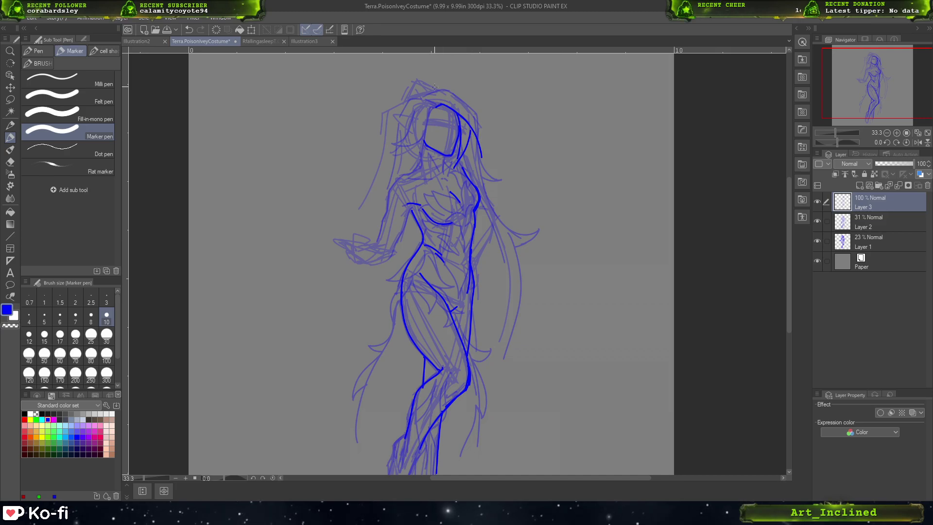
pyautogui.moveTo(422, 98)
pyautogui.mouseDown()
pyautogui.moveTo(458, 92)
pyautogui.moveTo(433, 93)
pyautogui.moveTo(449, 89)
pyautogui.moveTo(482, 129)
pyautogui.mouseUp()
pyautogui.hotkey('ctrl', 'z')
pyautogui.hotkey('ctrl', 'z')
pyautogui.hotkey('ctrl', 'z')
pyautogui.moveTo(473, 114); pyautogui.dragTo(485, 163)
pyautogui.hotkey('ctrl', 'z')
pyautogui.hotkey('ctrl', 'z')
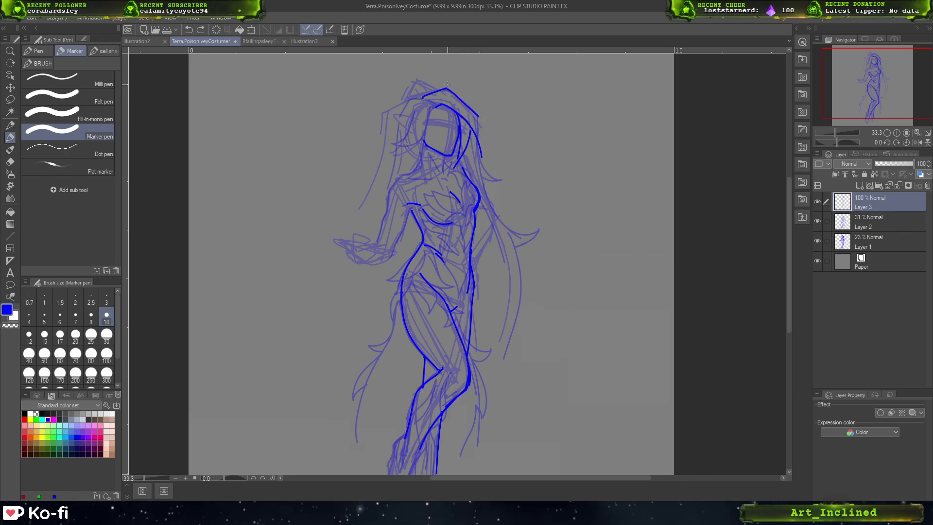
pyautogui.hotkey('ctrl', 'z')
pyautogui.hotkey('ctrl', 'z')
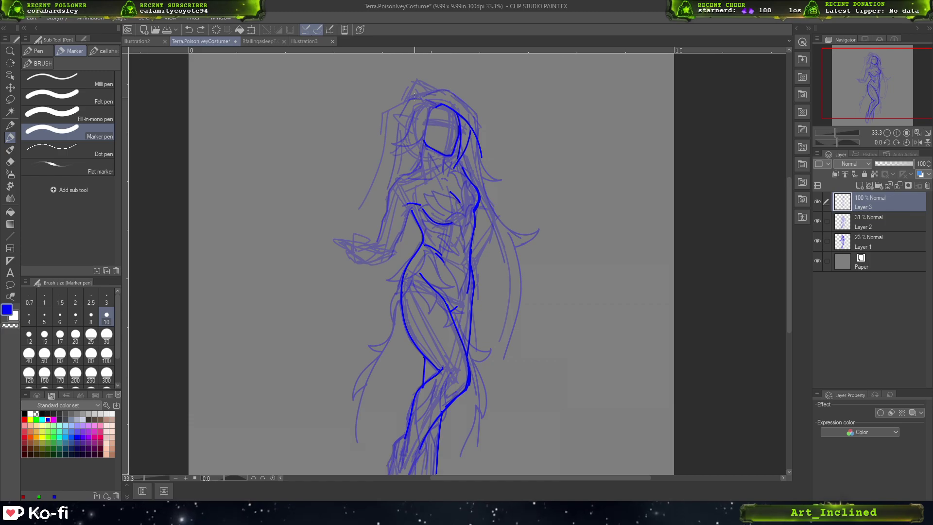
# - Draw the hair's crown with an upward flick, pointed ends on the right and a raised tuft at the upper left
pyautogui.moveTo(407, 101)
pyautogui.mouseDown()
pyautogui.moveTo(458, 78)
pyautogui.moveTo(493, 129)
pyautogui.moveTo(472, 115)
pyautogui.moveTo(483, 158)
pyautogui.mouseUp()
pyautogui.hotkey('ctrl', 'z')
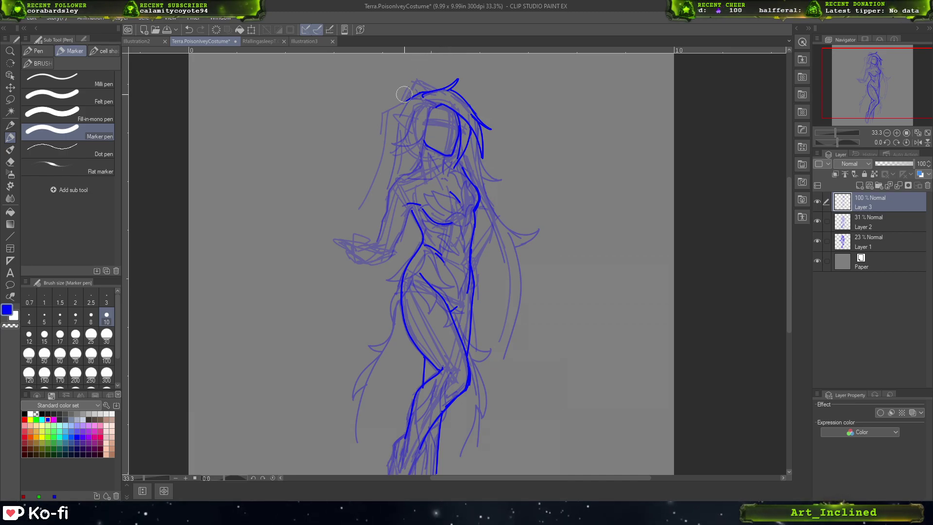
pyautogui.moveTo(404, 96); pyautogui.dragTo(416, 89)
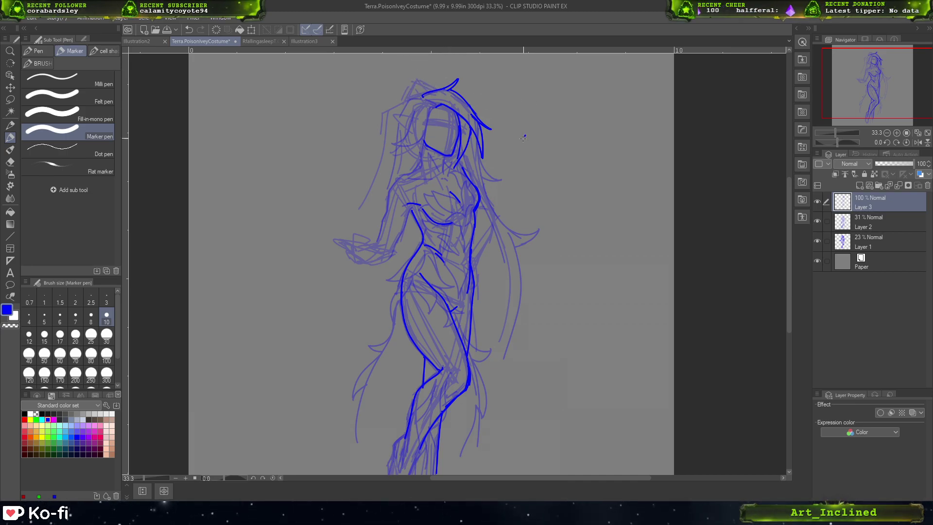
pyautogui.moveTo(416, 80)
pyautogui.mouseDown()
pyautogui.moveTo(402, 103)
pyautogui.moveTo(438, 87)
pyautogui.moveTo(401, 114)
pyautogui.mouseUp()
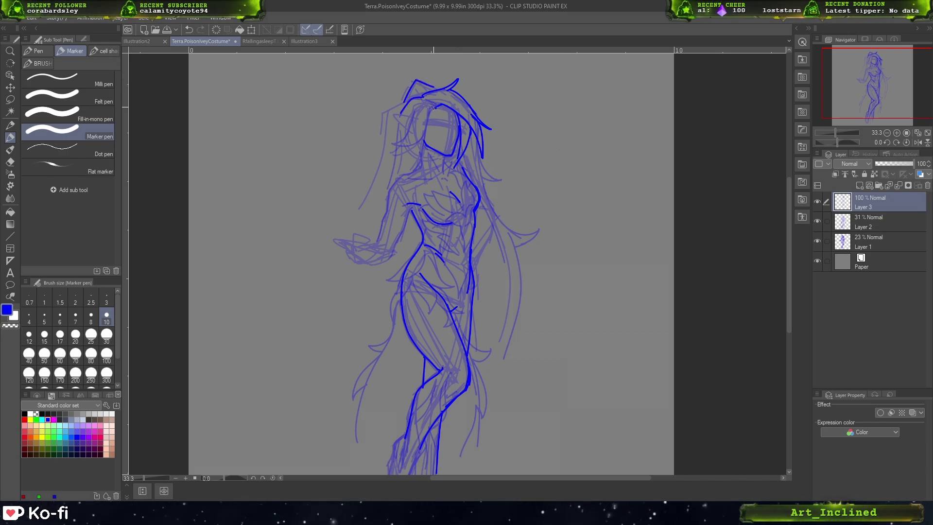
# - Draw the swept hair strands between the forehead and the left side of the head
pyautogui.moveTo(425, 122)
pyautogui.mouseDown()
pyautogui.moveTo(404, 135)
pyautogui.moveTo(421, 106)
pyautogui.moveTo(415, 112)
pyautogui.moveTo(444, 94)
pyautogui.moveTo(391, 161)
pyautogui.mouseUp()
pyautogui.hotkey('ctrl', 'z')
# - Draw the inner hair lock running down the left side of the face to below the chin
pyautogui.hotkey('ctrl', 'z')
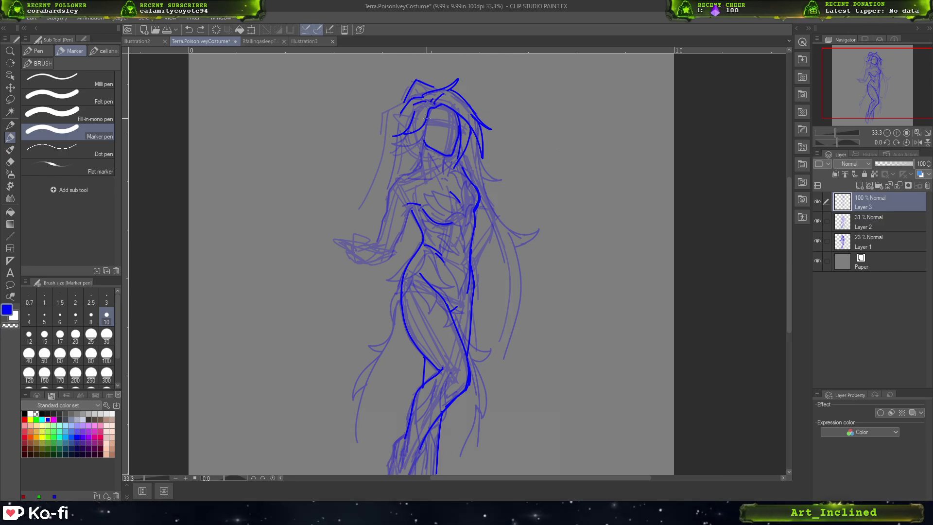
pyautogui.moveTo(429, 115); pyautogui.dragTo(430, 162)
pyautogui.hotkey('ctrl', 'z')
pyautogui.moveTo(430, 116); pyautogui.dragTo(438, 163)
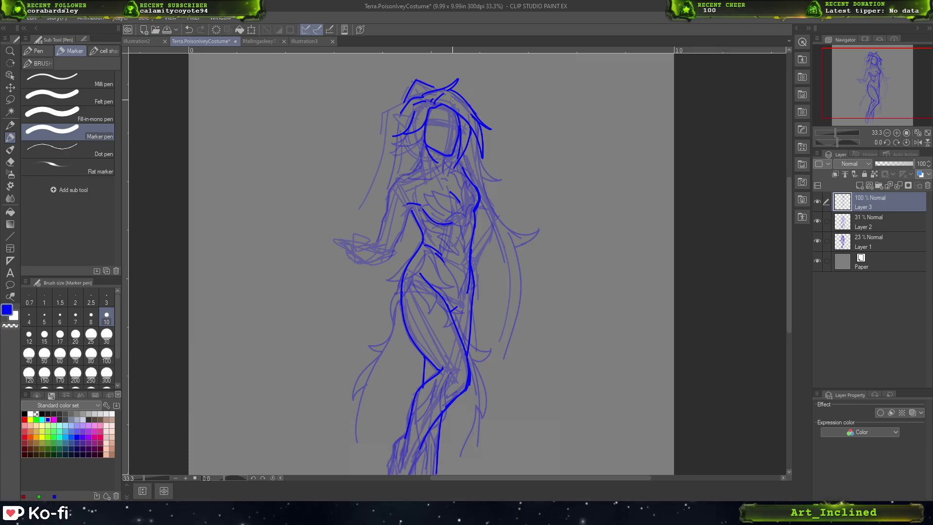
pyautogui.hotkey('ctrl', 'z')
pyautogui.moveTo(427, 119)
pyautogui.mouseDown()
pyautogui.moveTo(423, 146)
pyautogui.moveTo(434, 163)
pyautogui.mouseUp()
pyautogui.hotkey('ctrl', 'z')
pyautogui.moveTo(427, 119)
pyautogui.mouseDown()
pyautogui.moveTo(424, 145)
pyautogui.moveTo(439, 162)
pyautogui.mouseUp()
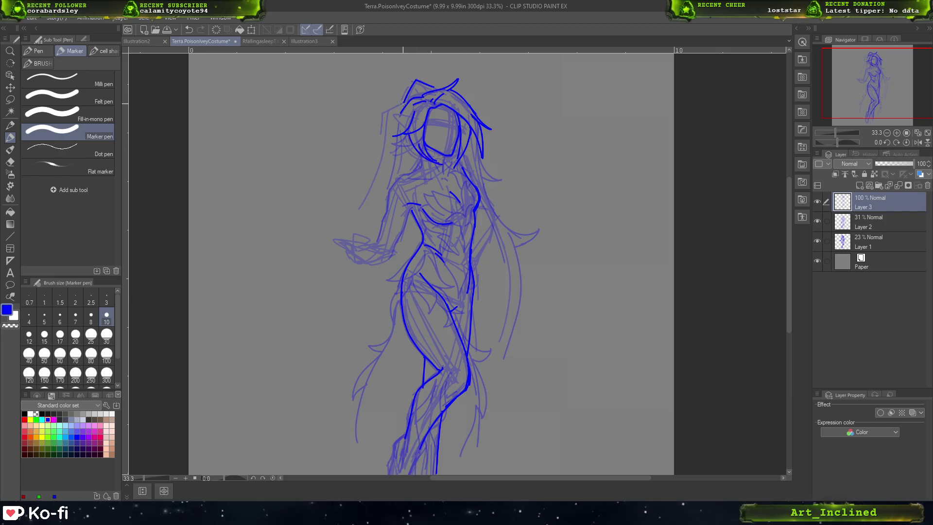
# - Draw the spiky outer hair locks on the head's left side and add a strand beside the right cheek
pyautogui.moveTo(396, 118)
pyautogui.mouseDown()
pyautogui.moveTo(381, 134)
pyautogui.moveTo(394, 126)
pyautogui.mouseUp()
pyautogui.hotkey('ctrl', 'z')
pyautogui.moveTo(394, 125)
pyautogui.mouseDown()
pyautogui.moveTo(387, 148)
pyautogui.moveTo(391, 140)
pyautogui.moveTo(430, 164)
pyautogui.mouseUp()
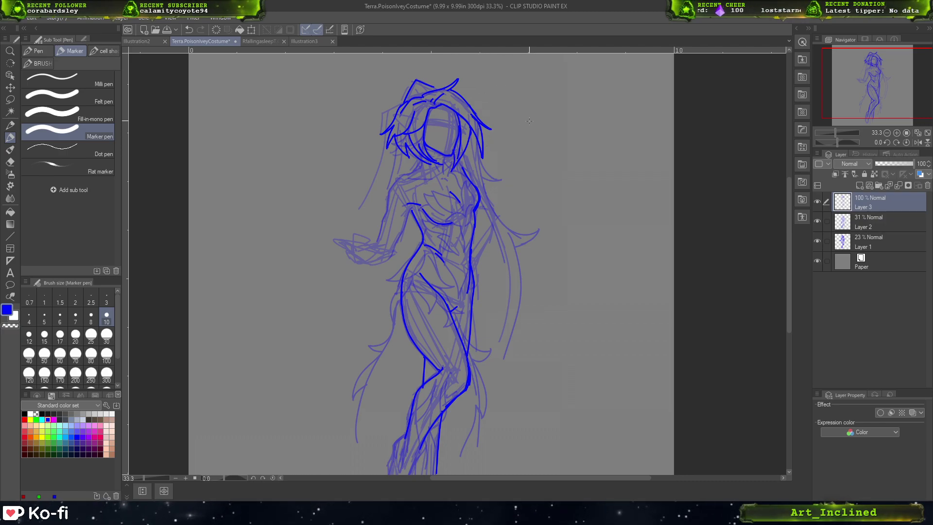
pyautogui.moveTo(472, 127); pyautogui.dragTo(466, 164)
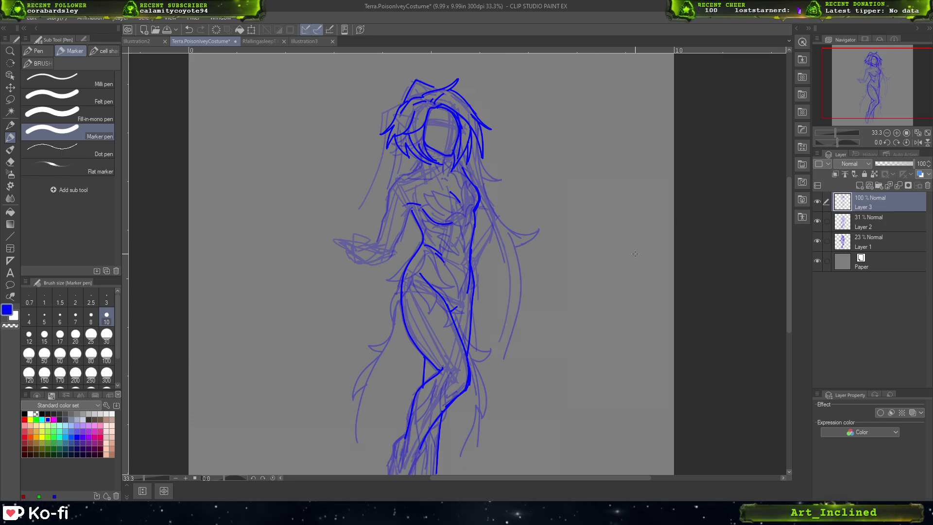
# - Draw the left arm's outer contour from shoulder to wrist and connect the shoulder to the neck
pyautogui.moveTo(401, 177); pyautogui.dragTo(376, 243)
pyautogui.hotkey('ctrl', 'z')
pyautogui.hotkey('ctrl', 'z')
pyautogui.hotkey('ctrl', 'z')
pyautogui.hotkey('ctrl', 'z')
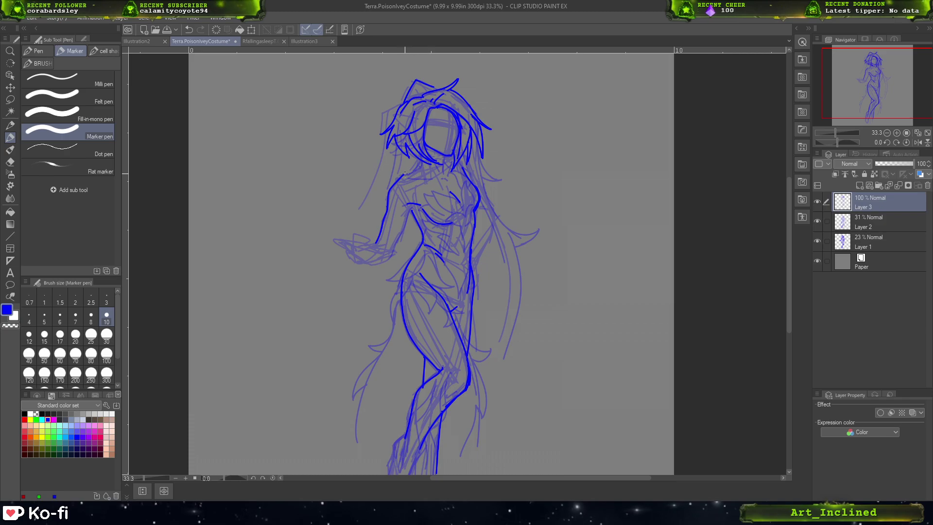
pyautogui.moveTo(407, 174)
pyautogui.mouseDown()
pyautogui.moveTo(421, 160)
pyautogui.moveTo(445, 178)
pyautogui.mouseUp()
pyautogui.hotkey('ctrl', 'z')
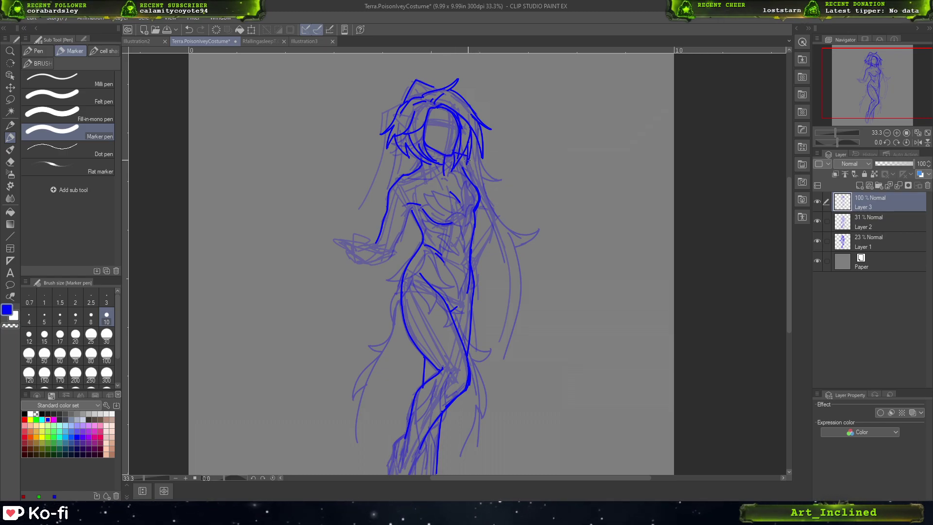
# - Draw the right arm's outer contour from the shoulder around the bent elbow to the hip, with a short inner elbow stroke
pyautogui.moveTo(472, 167); pyautogui.dragTo(490, 212)
pyautogui.hotkey('ctrl', 'z')
pyautogui.moveTo(473, 171)
pyautogui.mouseDown()
pyautogui.moveTo(496, 212)
pyautogui.moveTo(475, 266)
pyautogui.mouseUp()
pyautogui.hotkey('ctrl', 'z')
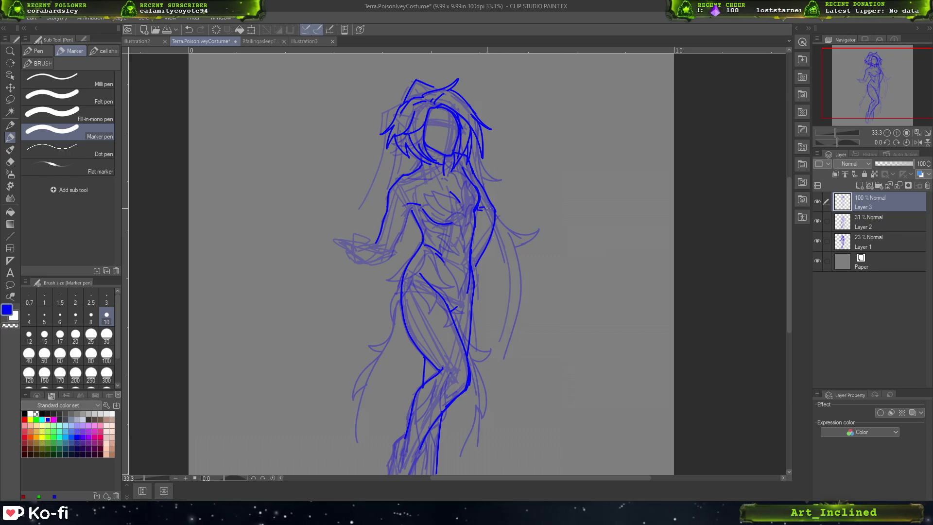
pyautogui.hotkey('ctrl', 'z')
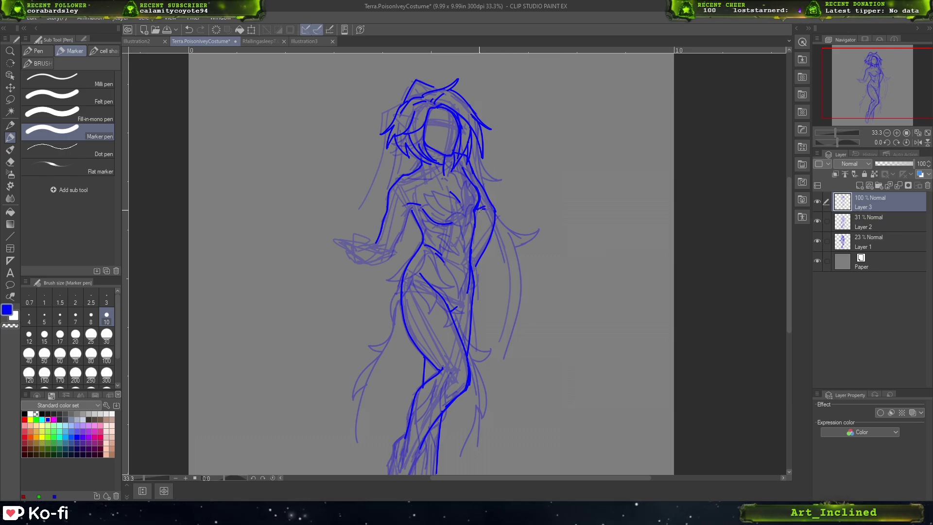
pyautogui.moveTo(479, 209); pyautogui.dragTo(469, 247)
pyautogui.hotkey('ctrl', 'z')
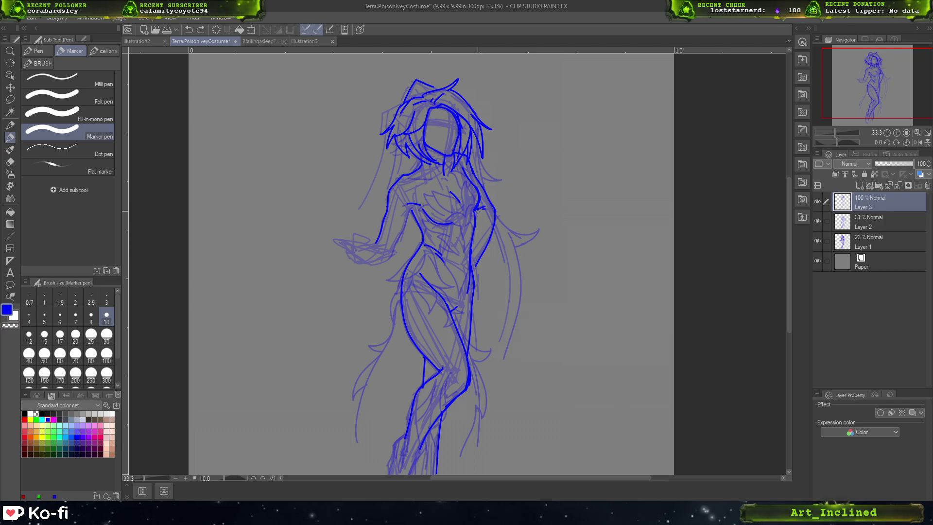
pyautogui.moveTo(479, 210); pyautogui.dragTo(471, 256)
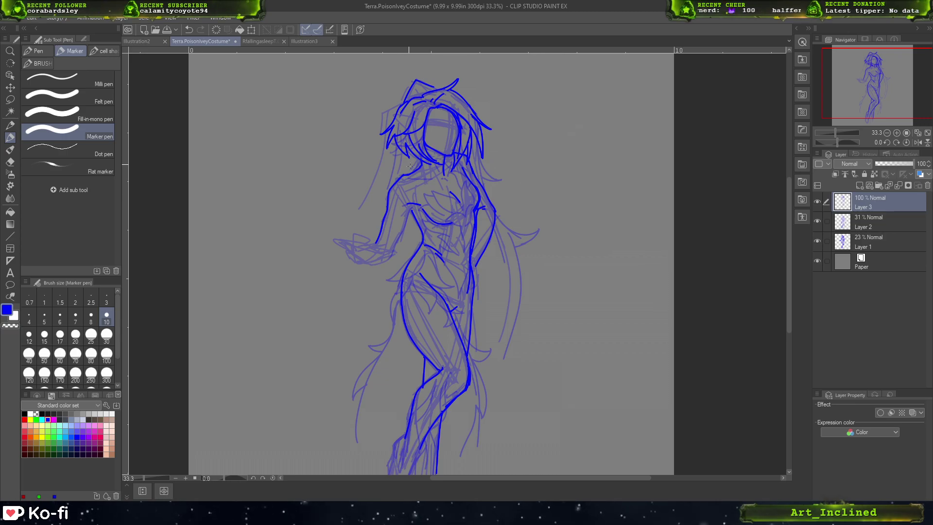
# - Draw the collarbone line across the upper chest and the left arm's inner contour from armpit to wrist
pyautogui.moveTo(407, 179)
pyautogui.mouseDown()
pyautogui.moveTo(453, 163)
pyautogui.moveTo(451, 171)
pyautogui.mouseUp()
pyautogui.hotkey('ctrl', 'z')
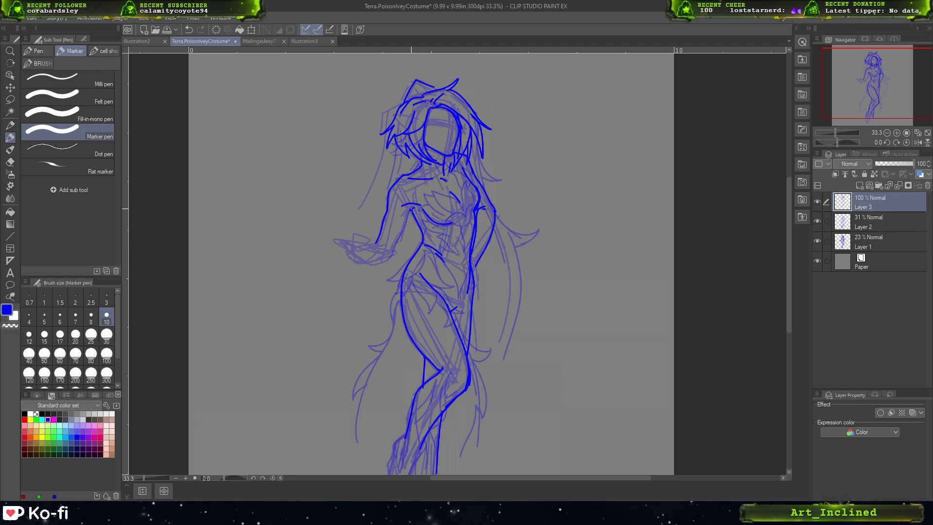
pyautogui.moveTo(410, 209); pyautogui.dragTo(387, 251)
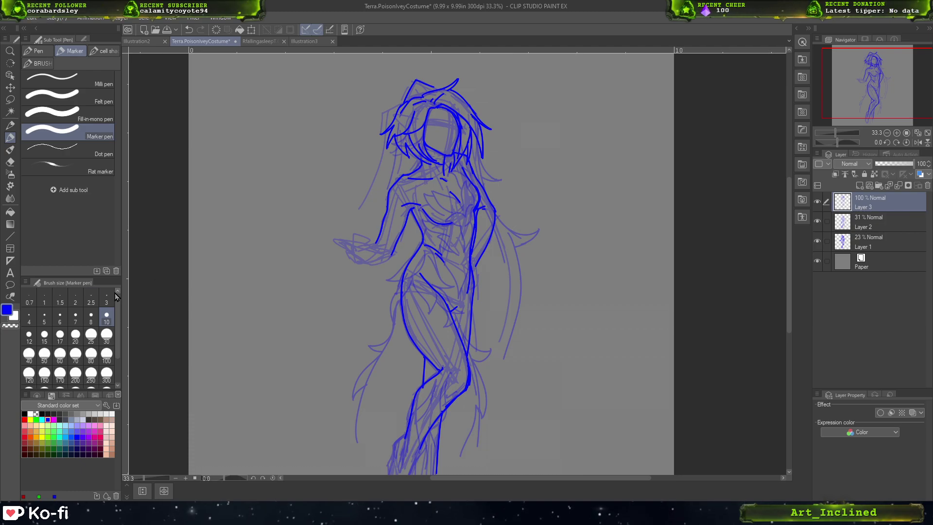
# - Erase the right forearm's outline with the Rough eraser and redraw it from elbow to hip with the Marker pen
pyautogui.press('e')
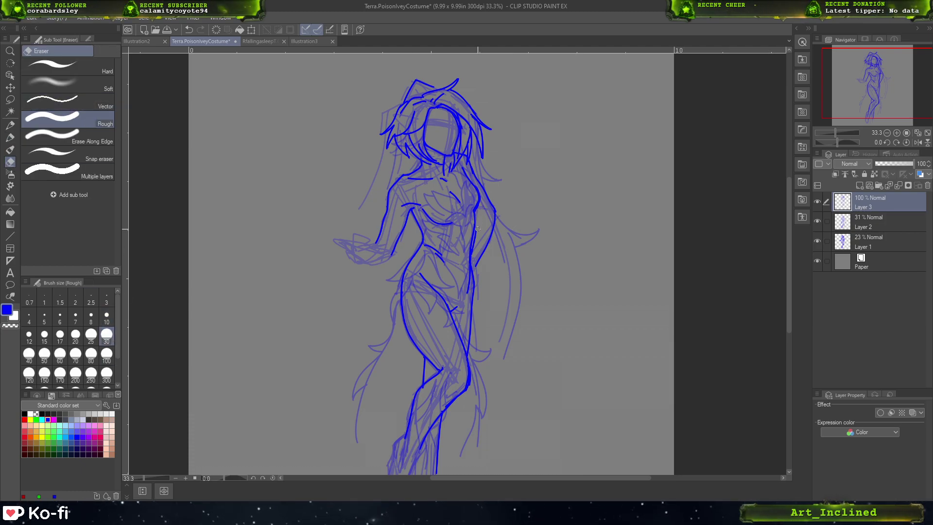
pyautogui.moveTo(478, 229)
pyautogui.mouseDown()
pyautogui.moveTo(477, 266)
pyautogui.moveTo(492, 226)
pyautogui.mouseUp()
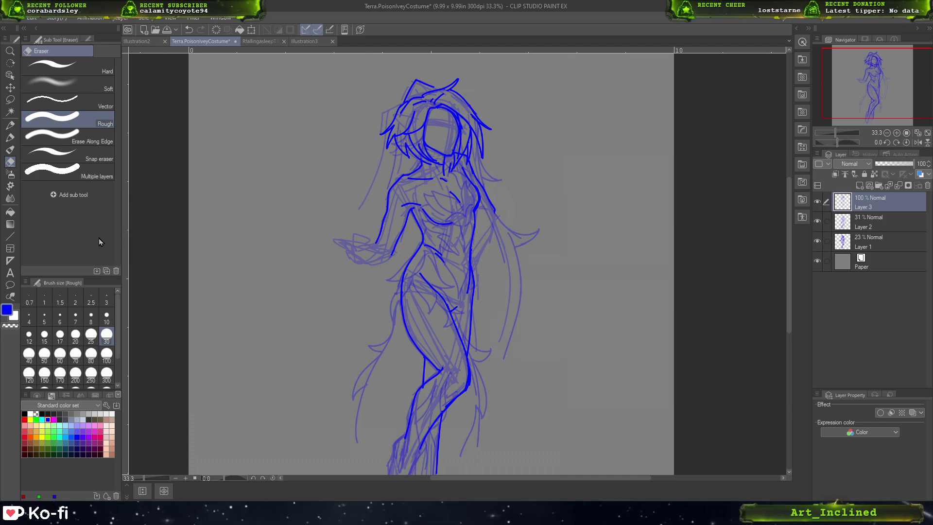
pyautogui.press('p')
pyautogui.moveTo(564, 232); pyautogui.dragTo(573, 333)
pyautogui.hotkey('ctrl', 'z')
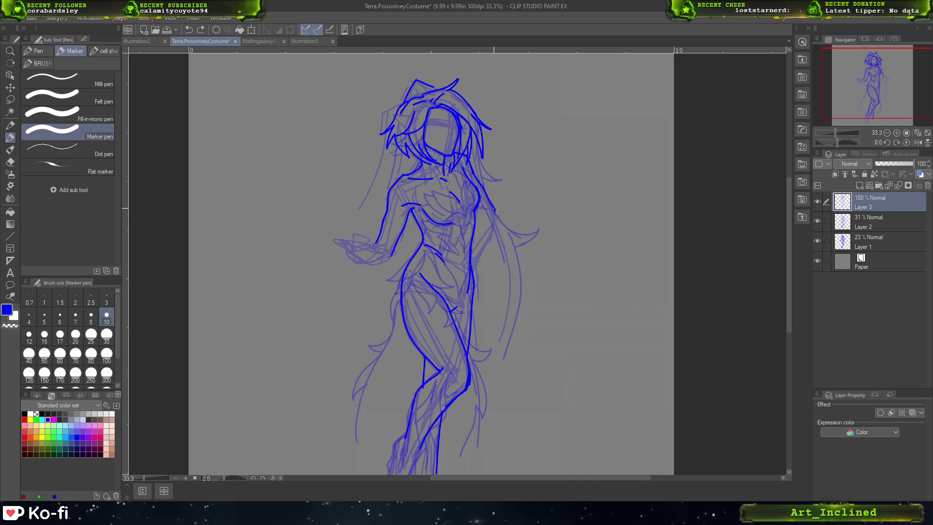
pyautogui.moveTo(494, 210); pyautogui.dragTo(474, 264)
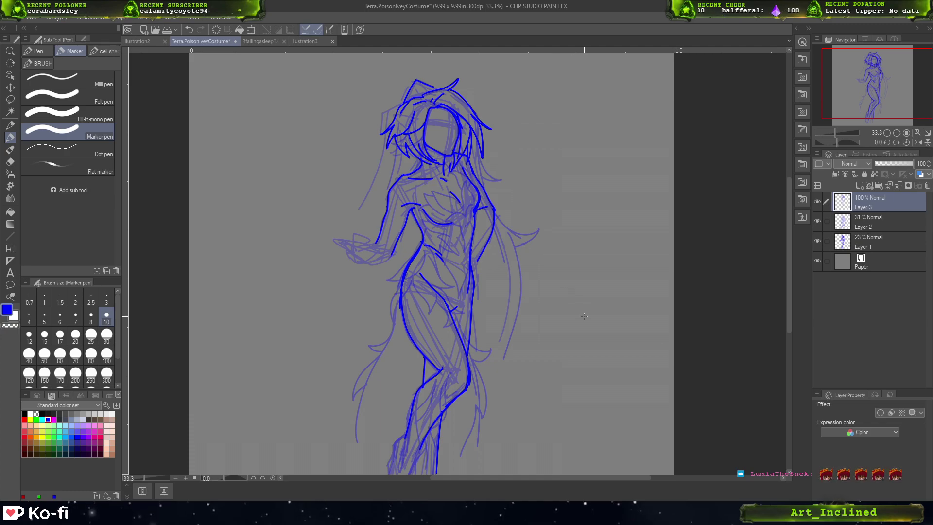
pyautogui.hotkey('ctrl', 'z')
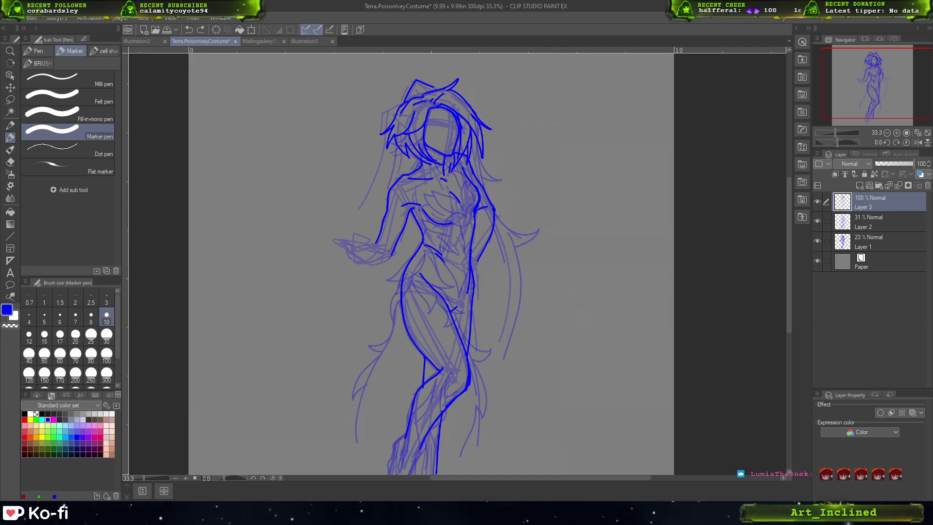
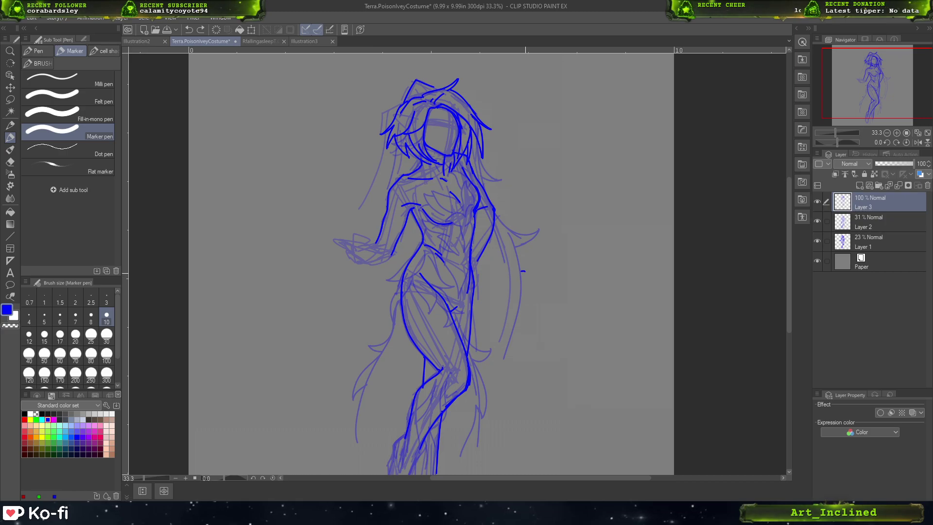
# - Draw a leafy collar below the chin and a jagged leaf neckline across the chest on Layer 3
pyautogui.moveTo(525, 271); pyautogui.dragTo(528, 348)
pyautogui.hotkey('ctrl', 'z')
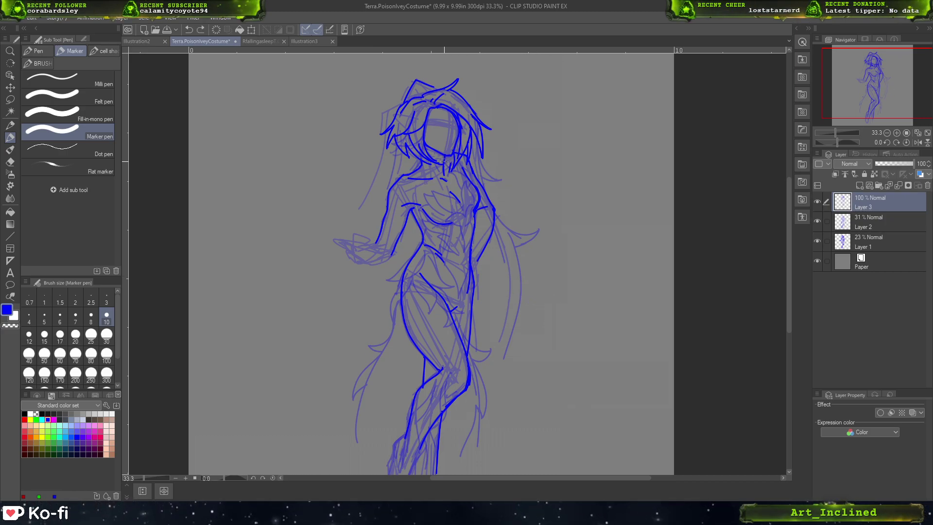
pyautogui.moveTo(445, 158)
pyautogui.mouseDown()
pyautogui.moveTo(452, 181)
pyautogui.moveTo(424, 199)
pyautogui.moveTo(432, 219)
pyautogui.moveTo(436, 193)
pyautogui.moveTo(448, 206)
pyautogui.moveTo(437, 203)
pyautogui.moveTo(431, 219)
pyautogui.moveTo(437, 195)
pyautogui.moveTo(457, 214)
pyautogui.moveTo(463, 207)
pyautogui.moveTo(455, 204)
pyautogui.moveTo(463, 219)
pyautogui.moveTo(473, 188)
pyautogui.moveTo(463, 211)
pyautogui.moveTo(472, 191)
pyautogui.mouseUp()
pyautogui.hotkey('ctrl', 'z')
pyautogui.hotkey('ctrl', 'z')
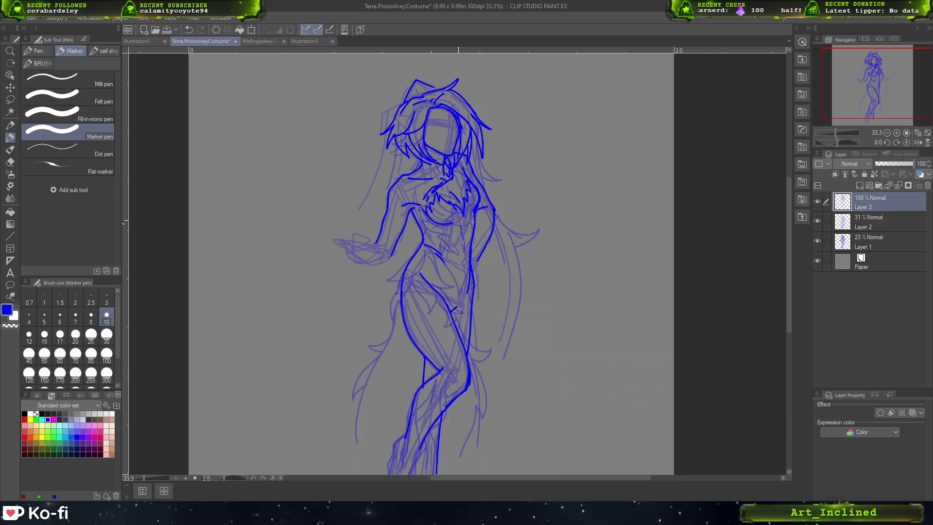
# - Draw jagged leaf edges around the left arm near the elbow and down the torso to the hips
pyautogui.moveTo(385, 214); pyautogui.dragTo(402, 236)
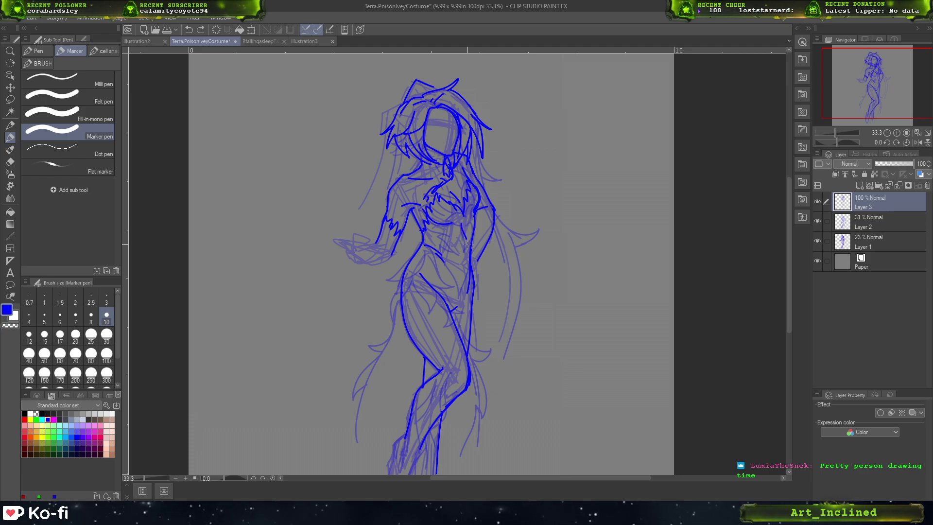
pyautogui.moveTo(466, 240)
pyautogui.mouseDown()
pyautogui.moveTo(468, 247)
pyautogui.moveTo(469, 222)
pyautogui.mouseUp()
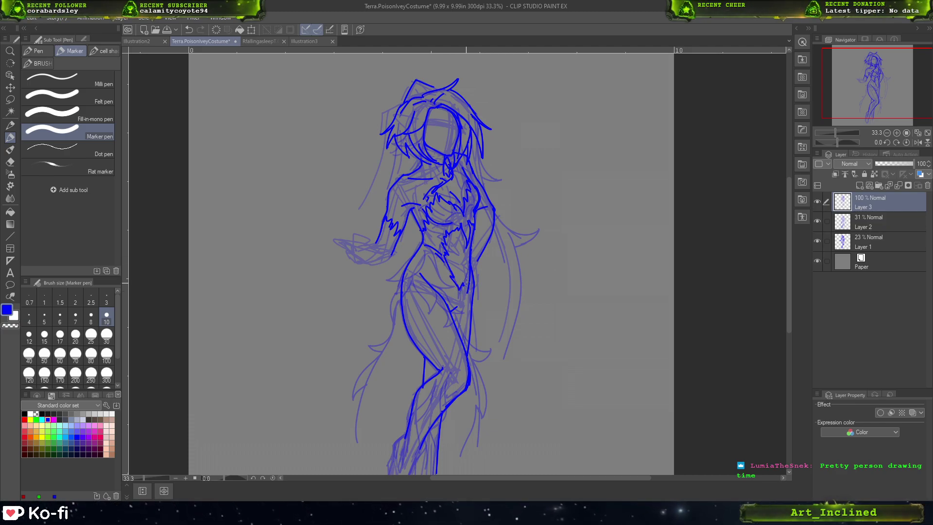
pyautogui.moveTo(466, 282); pyautogui.dragTo(469, 261)
pyautogui.hotkey('ctrl', 'z')
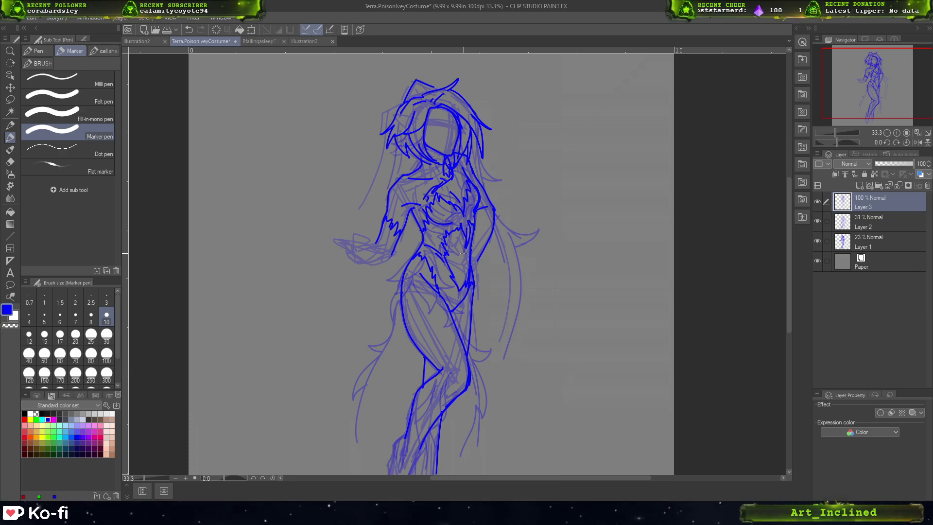
pyautogui.moveTo(467, 239)
pyautogui.mouseDown()
pyautogui.moveTo(461, 283)
pyautogui.moveTo(462, 270)
pyautogui.mouseUp()
pyautogui.hotkey('ctrl', 'z')
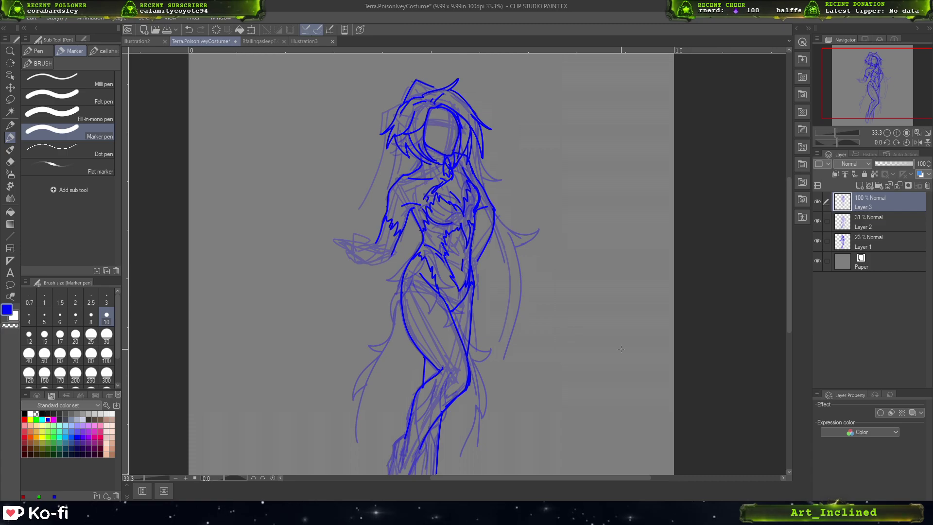
pyautogui.hotkey('ctrl', 'z')
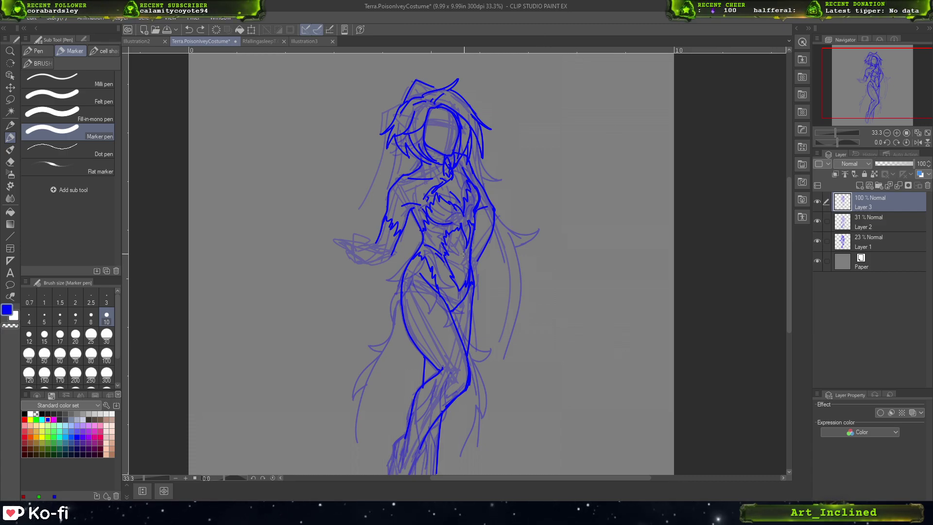
pyautogui.moveTo(462, 263); pyautogui.dragTo(460, 272)
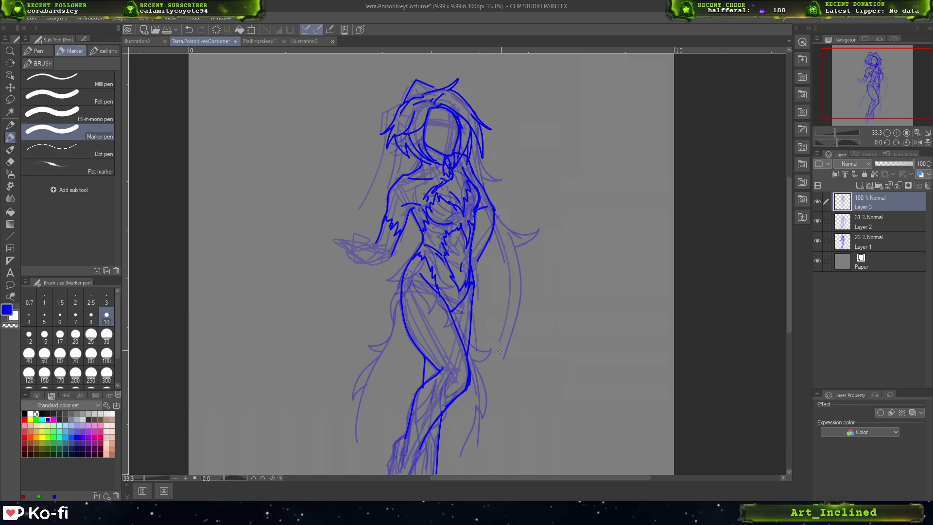
pyautogui.hotkey('ctrl', 'z')
pyautogui.moveTo(462, 262); pyautogui.dragTo(460, 271)
pyautogui.hotkey('ctrl', 'z')
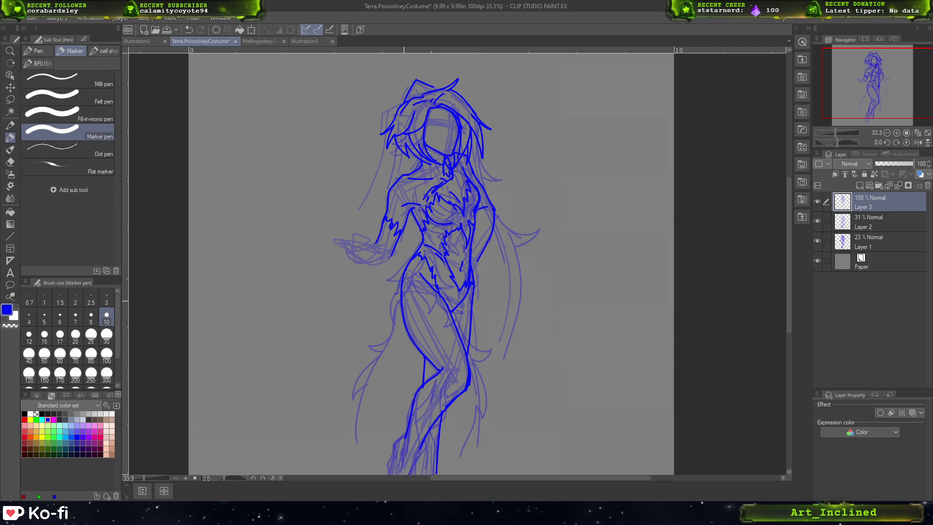
# - Draw small scattered leaf clusters across the upper thigh and at the center of the neckline
pyautogui.moveTo(403, 301)
pyautogui.mouseDown()
pyautogui.moveTo(445, 321)
pyautogui.moveTo(411, 316)
pyautogui.moveTo(456, 348)
pyautogui.mouseUp()
pyautogui.moveTo(442, 309)
pyautogui.mouseDown()
pyautogui.moveTo(407, 323)
pyautogui.moveTo(419, 319)
pyautogui.moveTo(463, 358)
pyautogui.moveTo(465, 357)
pyautogui.mouseUp()
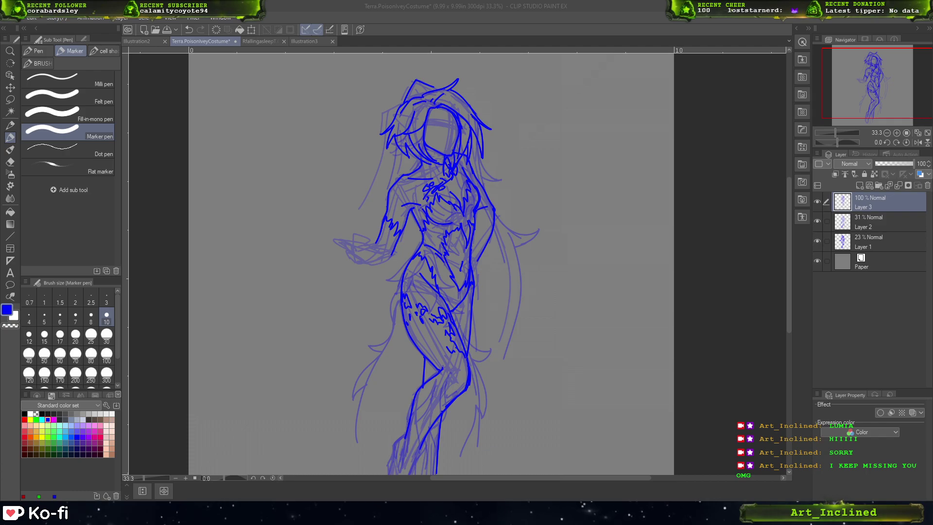
# - Hide the Layer 2 rough and keep Layer 1 visible as the guide
pyautogui.click(818, 241)
pyautogui.click(817, 241)
pyautogui.click(818, 222)
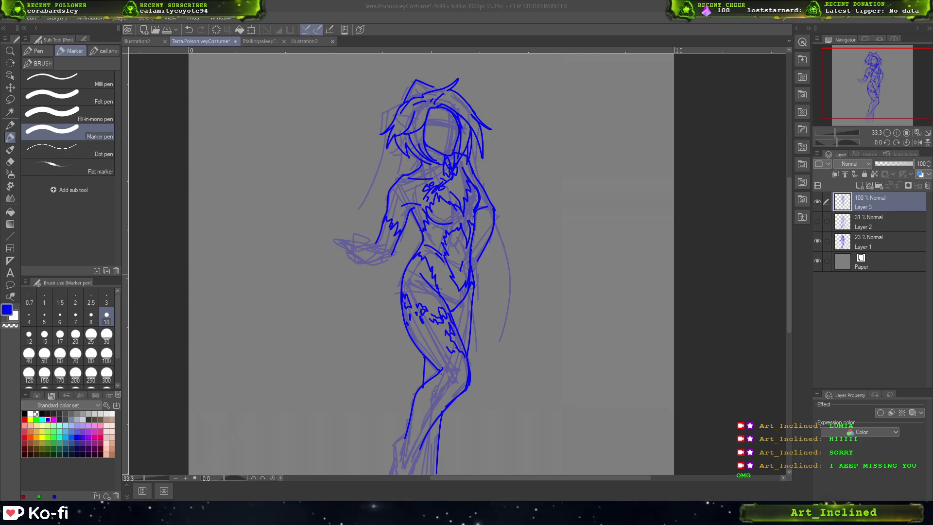
pyautogui.moveTo(598, 272)
pyautogui.mouseDown()
pyautogui.moveTo(554, 375)
pyautogui.moveTo(634, 335)
pyautogui.mouseUp()
pyautogui.hotkey('ctrl', 'z')
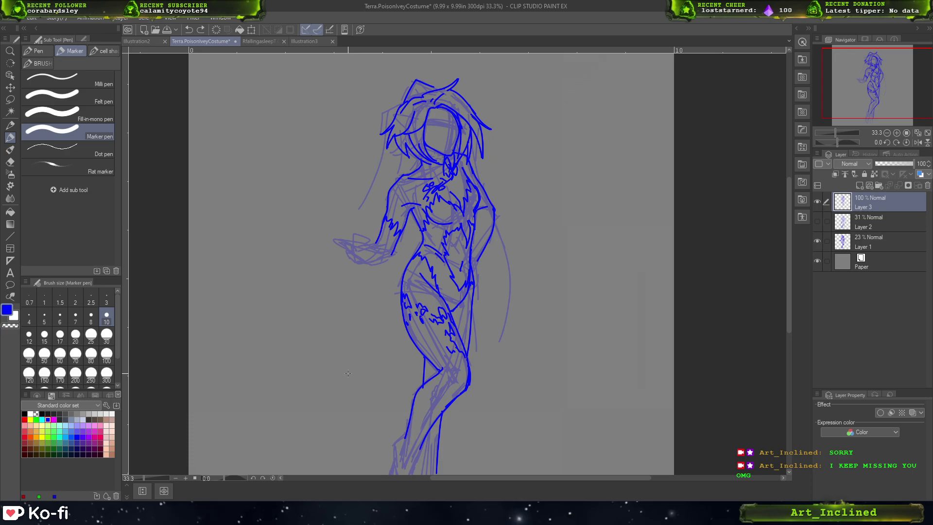
# - Draw a row of small pointed leaves as a crown along the top of the hair
pyautogui.moveTo(869, 69); pyautogui.dragTo(872, 58)
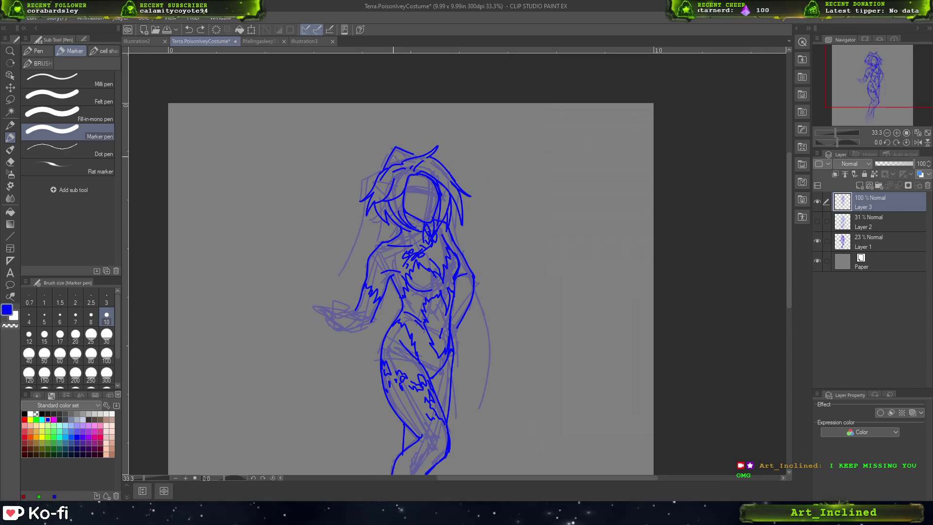
pyautogui.moveTo(383, 171)
pyautogui.mouseDown()
pyautogui.moveTo(379, 162)
pyautogui.moveTo(389, 164)
pyautogui.moveTo(374, 165)
pyautogui.moveTo(424, 150)
pyautogui.mouseUp()
pyautogui.hotkey('ctrl', 'z')
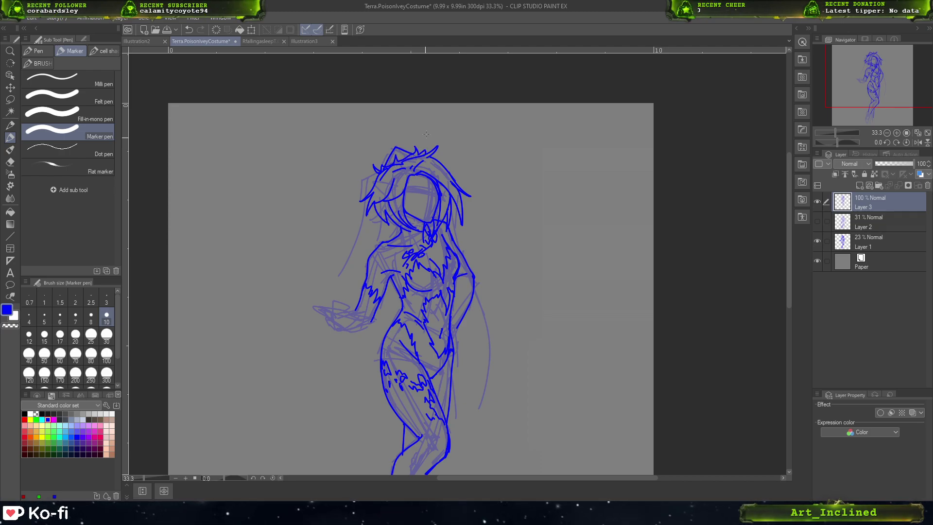
pyautogui.hotkey('ctrl', 'z')
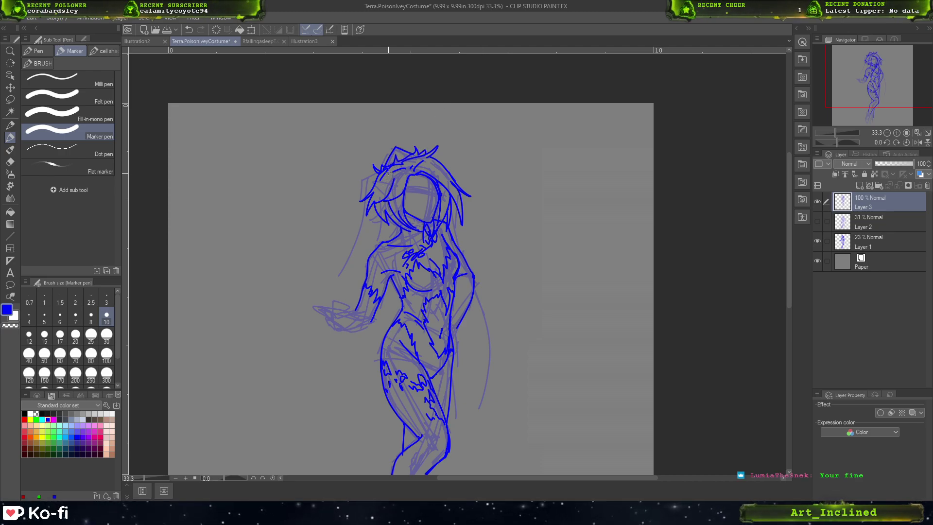
# - Draw one long curling tendril out from each side of the head, looping back at the tip
pyautogui.moveTo(391, 173); pyautogui.dragTo(388, 214)
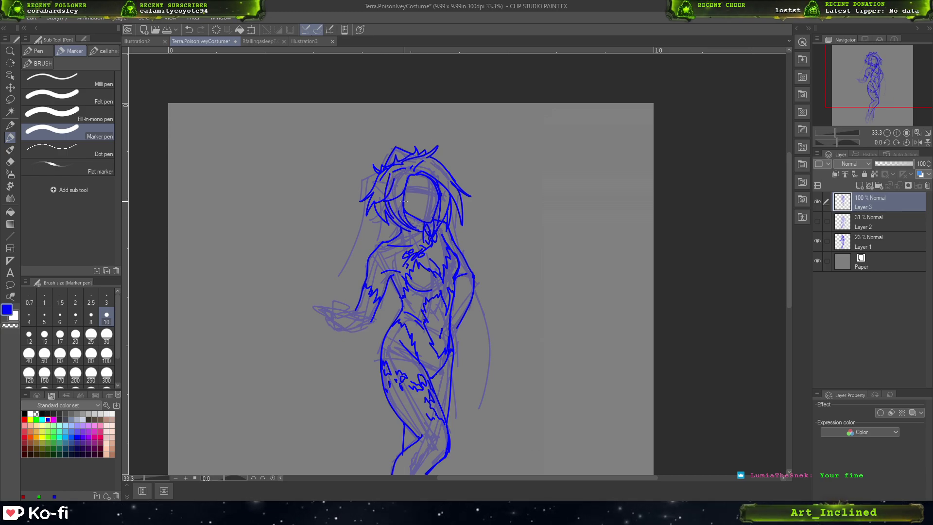
pyautogui.hotkey('ctrl', 'z')
pyautogui.moveTo(389, 173); pyautogui.dragTo(384, 199)
pyautogui.hotkey('ctrl', 'z')
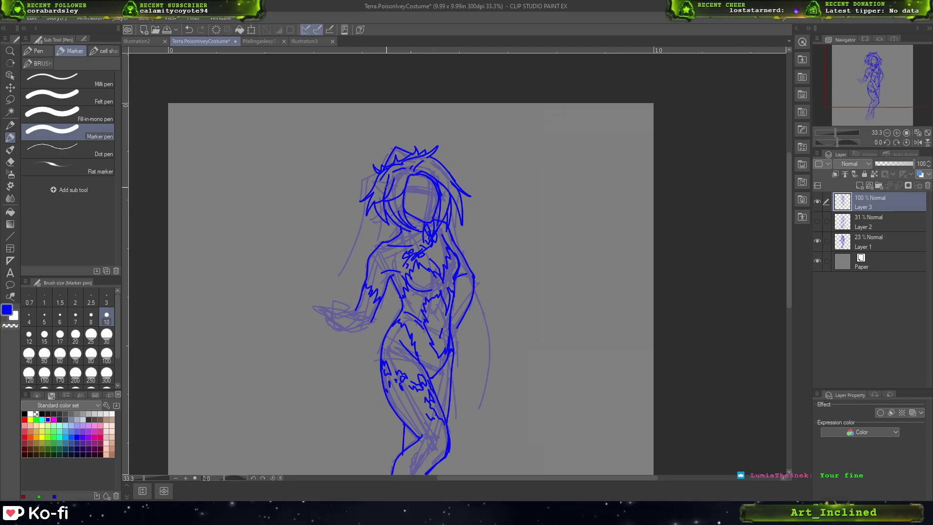
pyautogui.moveTo(388, 177)
pyautogui.mouseDown()
pyautogui.moveTo(288, 211)
pyautogui.moveTo(297, 169)
pyautogui.moveTo(340, 167)
pyautogui.mouseUp()
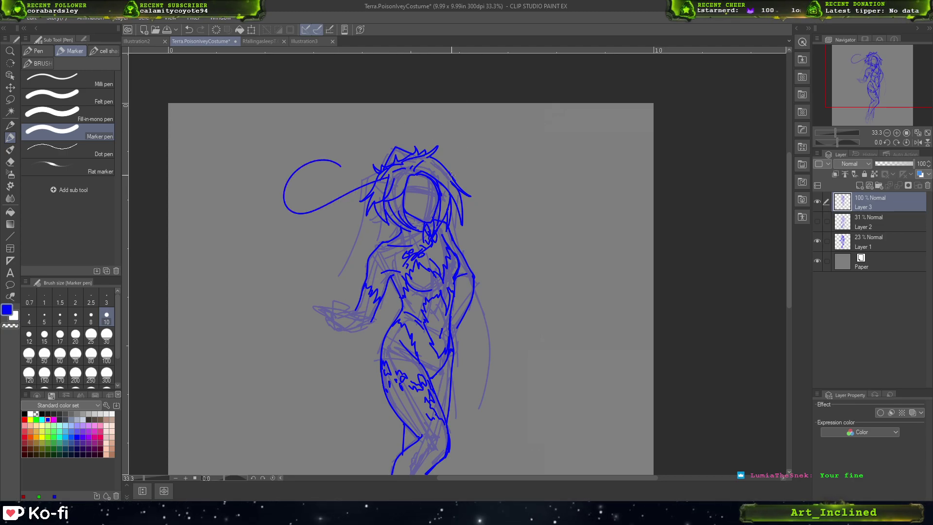
pyautogui.moveTo(452, 175); pyautogui.dragTo(493, 185)
pyautogui.hotkey('ctrl', 'z')
pyautogui.moveTo(525, 174)
pyautogui.mouseDown()
pyautogui.moveTo(527, 135)
pyautogui.moveTo(500, 144)
pyautogui.mouseUp()
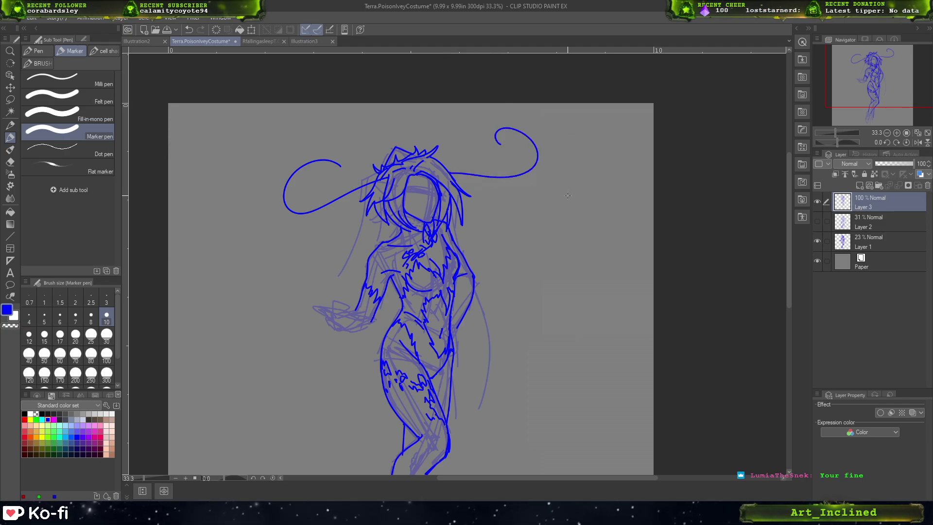
# - Draw the outline of the first fingers of the open, outstretched left hand over the rough
pyautogui.moveTo(880, 63); pyautogui.dragTo(874, 79)
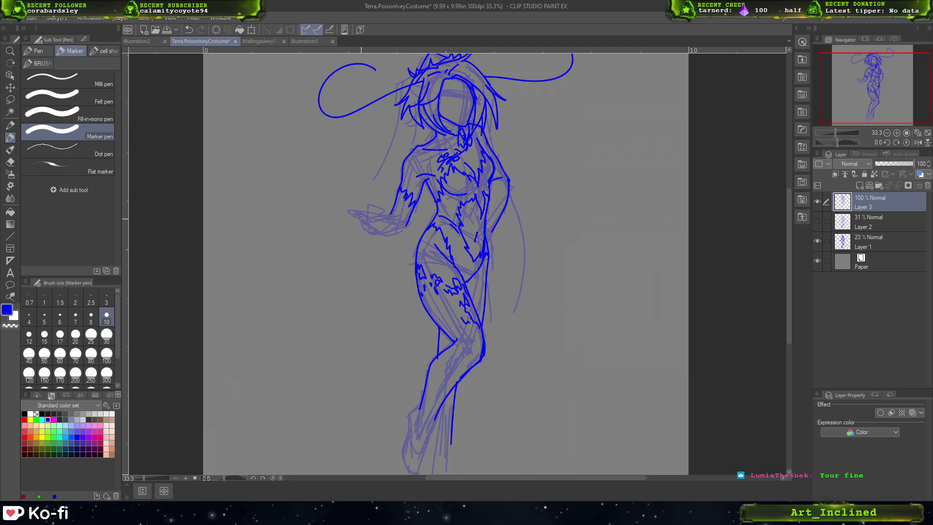
pyautogui.hotkey('ctrl', 'z')
pyautogui.moveTo(362, 225); pyautogui.dragTo(373, 231)
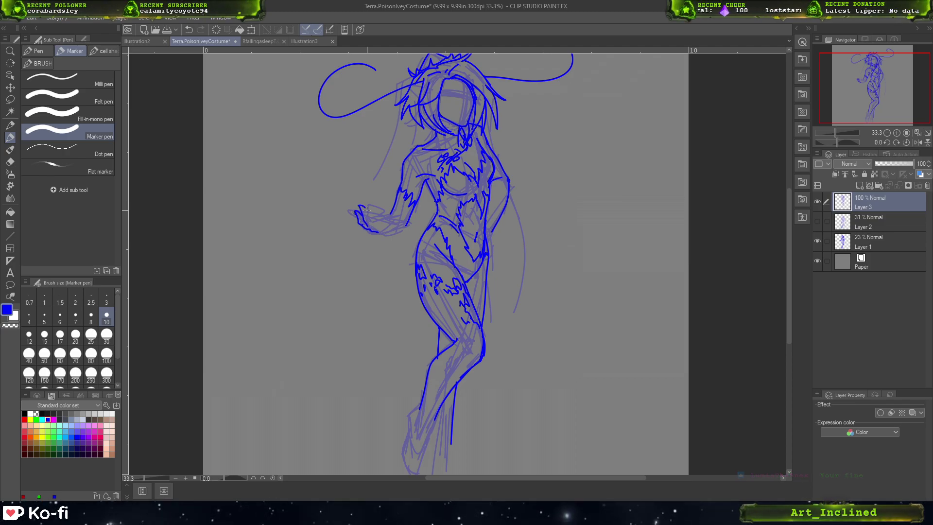
pyautogui.hotkey('ctrl', 'z')
pyautogui.moveTo(365, 226); pyautogui.dragTo(361, 219)
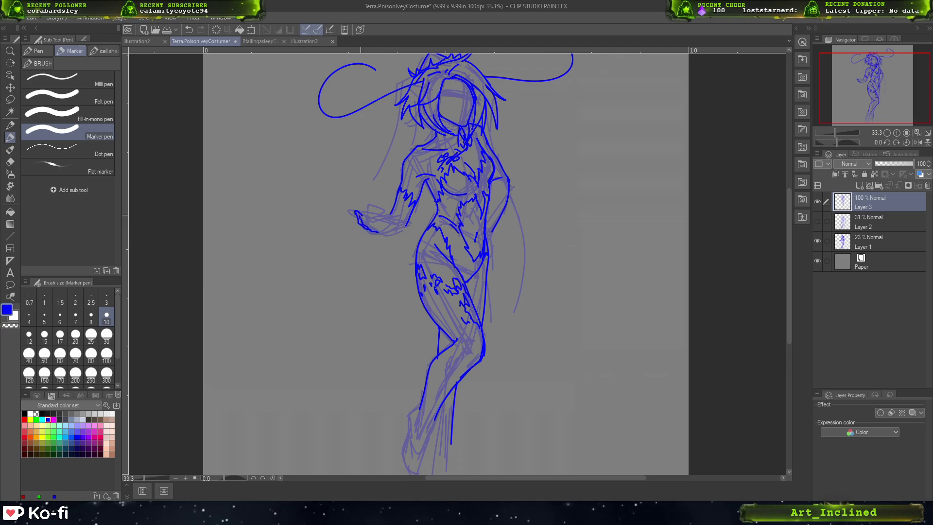
pyautogui.hotkey('ctrl', 'z')
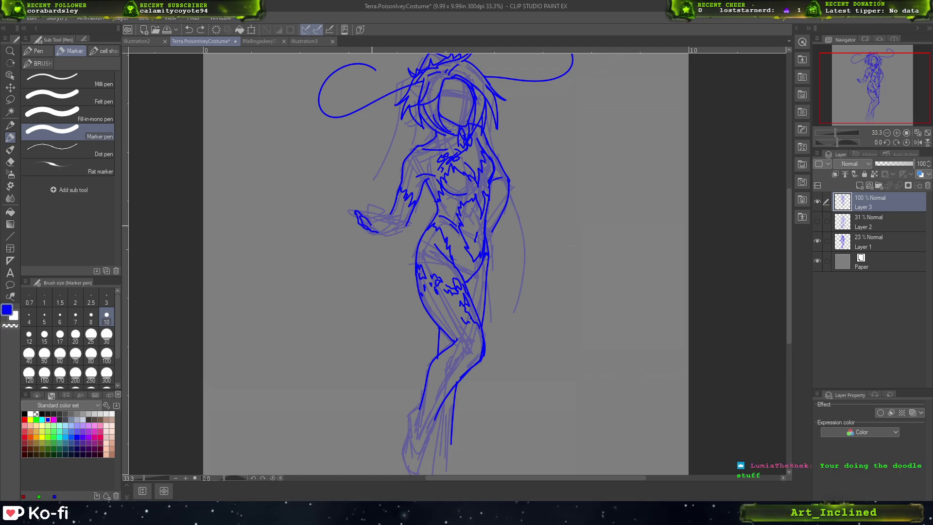
# - Draw the left hand's remaining fingers and palm, and join the hand to the wrist
pyautogui.moveTo(372, 226); pyautogui.dragTo(373, 227)
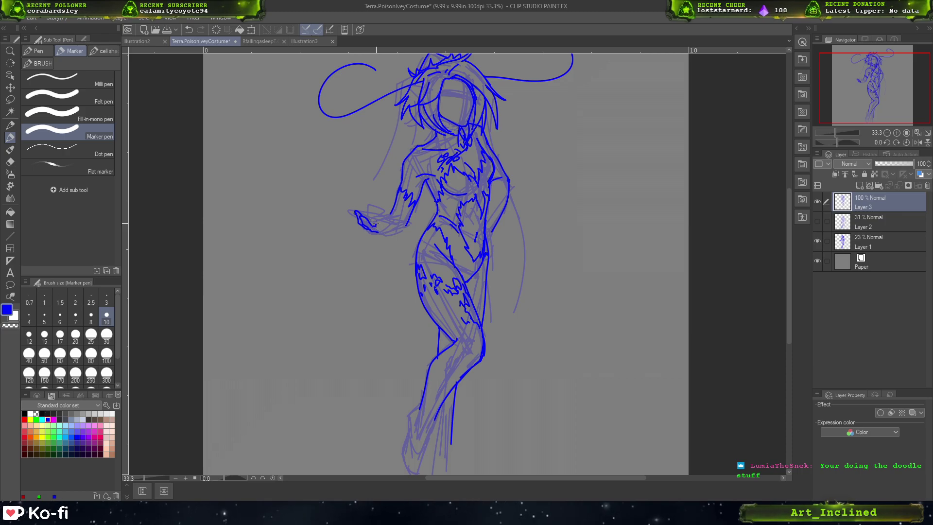
pyautogui.moveTo(382, 227); pyautogui.dragTo(378, 229)
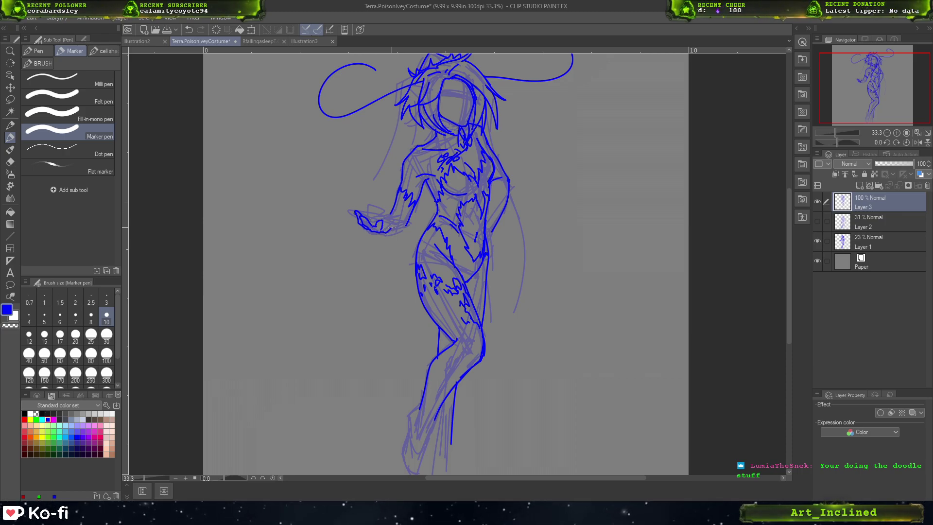
pyautogui.moveTo(392, 226); pyautogui.dragTo(350, 220)
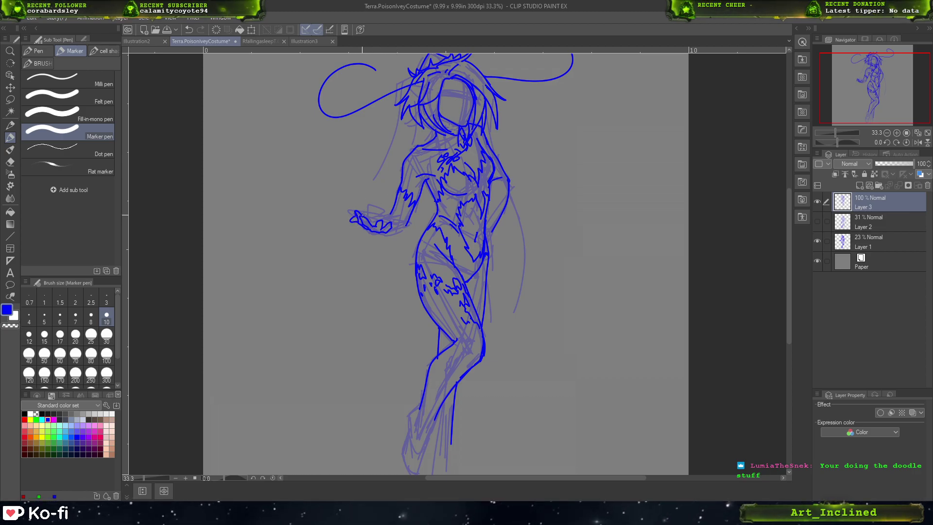
pyautogui.hotkey('ctrl', 'z')
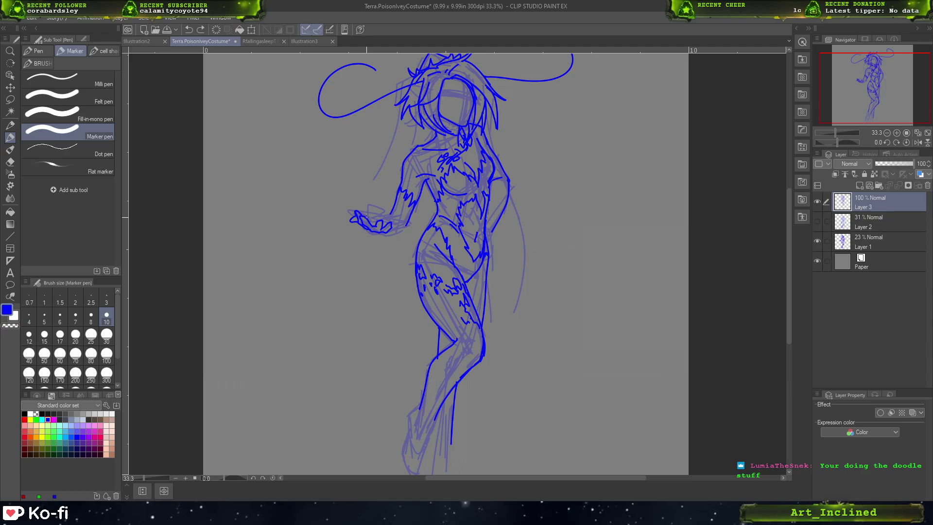
pyautogui.moveTo(378, 218)
pyautogui.mouseDown()
pyautogui.moveTo(395, 225)
pyautogui.moveTo(386, 232)
pyautogui.mouseUp()
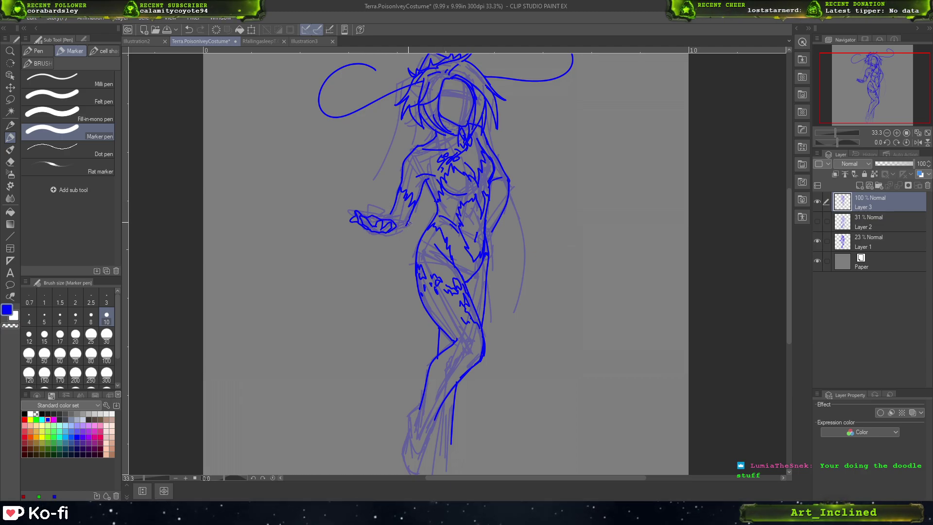
pyautogui.moveTo(402, 217); pyautogui.dragTo(374, 218)
pyautogui.hotkey('ctrl', 'z')
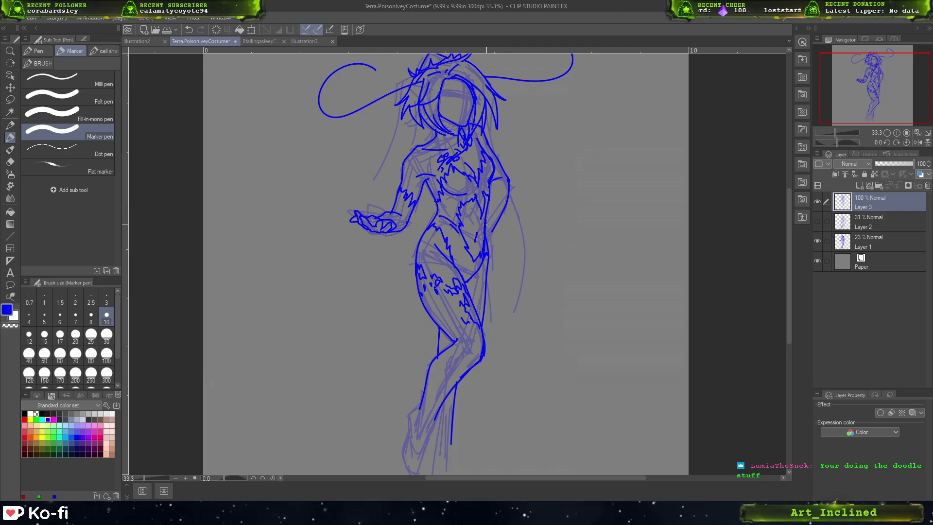
# - Draw the right hand's strokes at the hip and a jagged leaf edge on the right upper arm
pyautogui.moveTo(488, 218); pyautogui.dragTo(490, 253)
pyautogui.hotkey('ctrl', 'z')
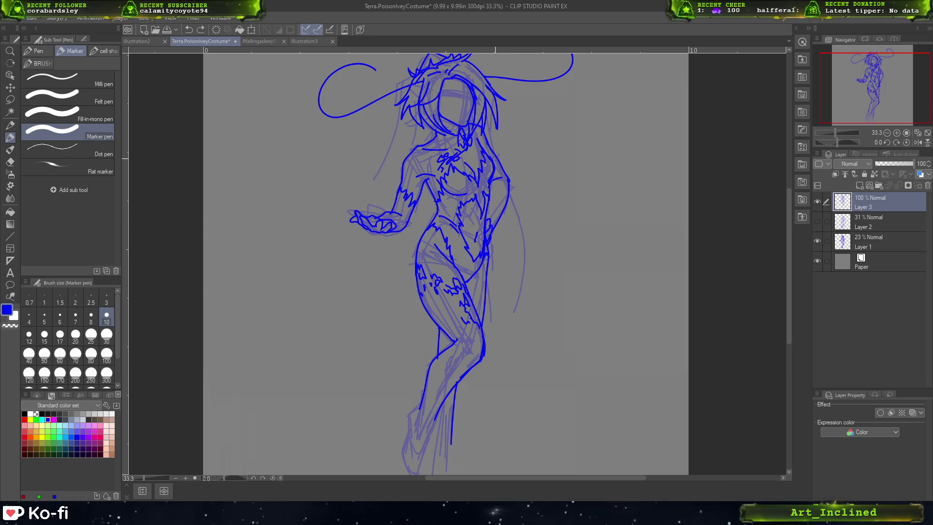
pyautogui.moveTo(494, 169); pyautogui.dragTo(492, 150)
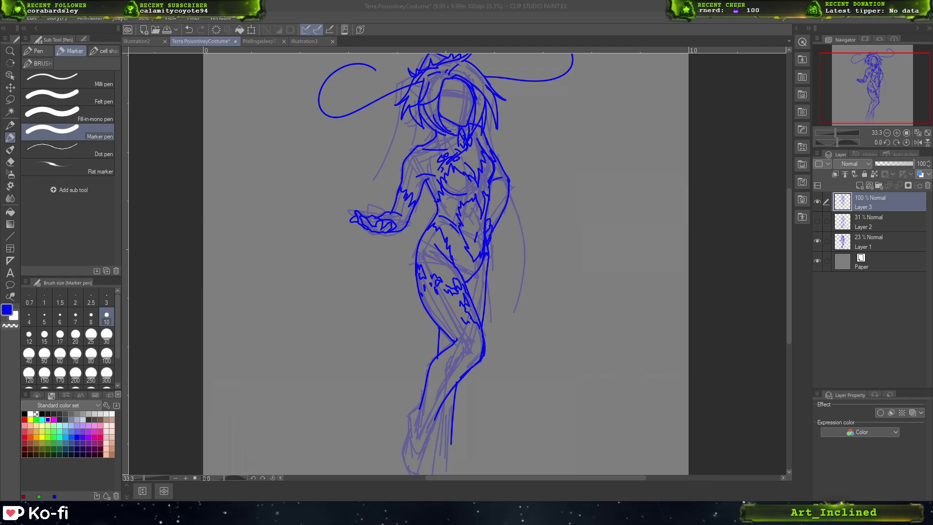
# - Lasso the long contour line between the torso and the hip-side arm, shift it slightly inward and deselect it
pyautogui.moveTo(888, 79); pyautogui.dragTo(885, 81)
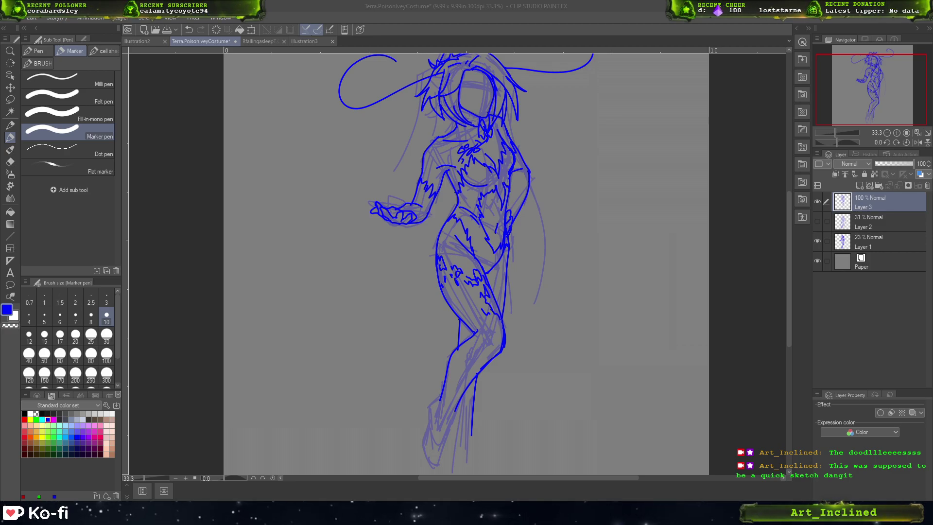
pyautogui.moveTo(873, 90)
pyautogui.mouseDown()
pyautogui.moveTo(877, 69)
pyautogui.moveTo(875, 87)
pyautogui.mouseUp()
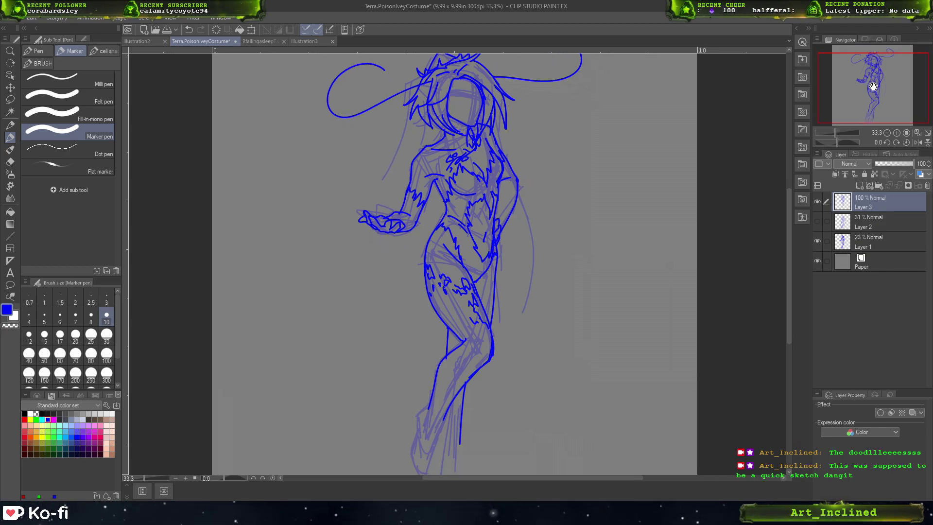
pyautogui.click(9, 88)
pyautogui.click(10, 100)
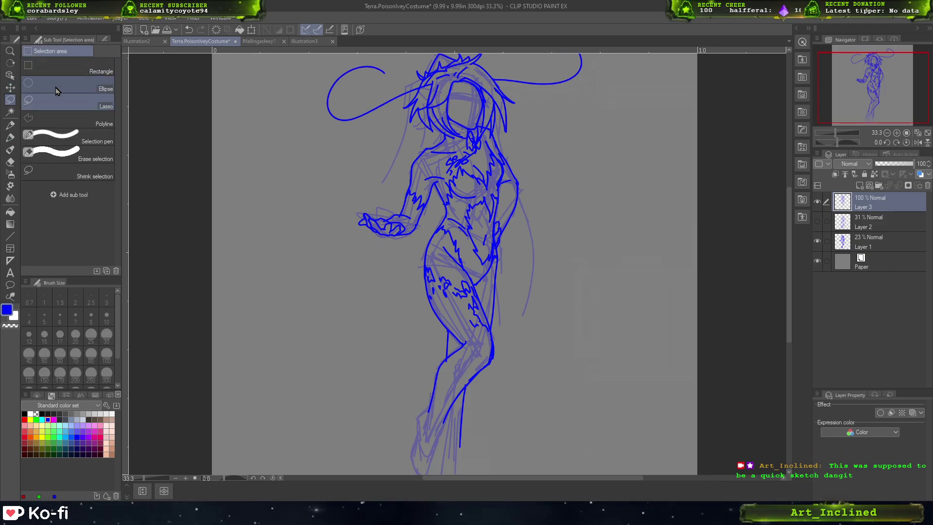
pyautogui.click(71, 100)
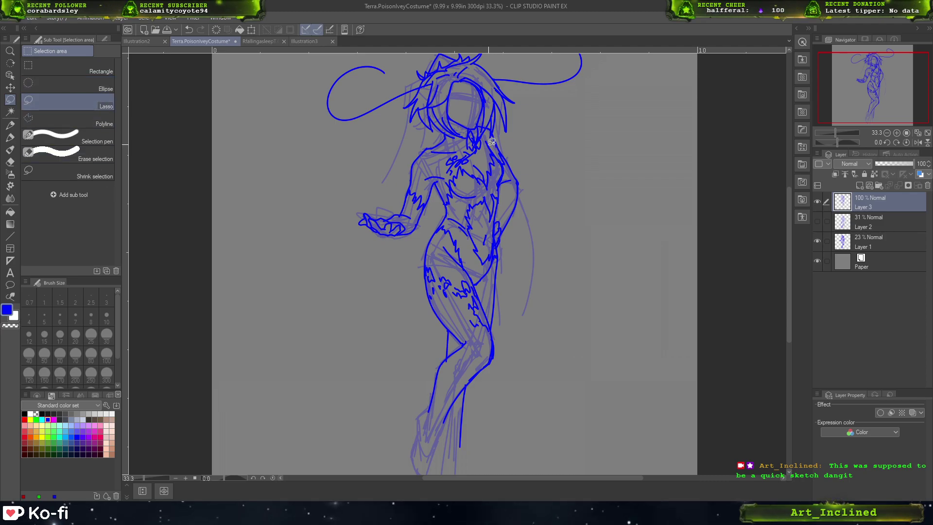
pyautogui.moveTo(485, 137)
pyautogui.mouseDown()
pyautogui.moveTo(498, 287)
pyautogui.moveTo(507, 168)
pyautogui.moveTo(487, 138)
pyautogui.mouseUp()
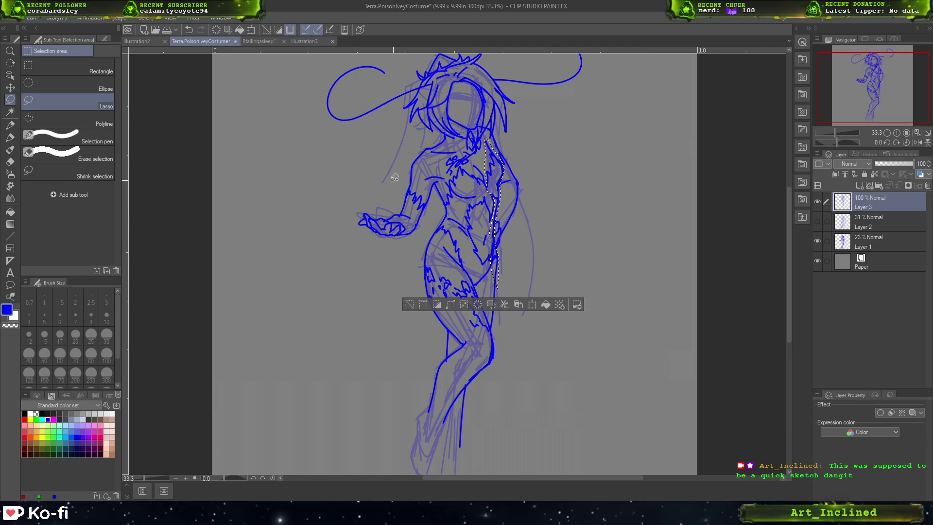
pyautogui.press('k')
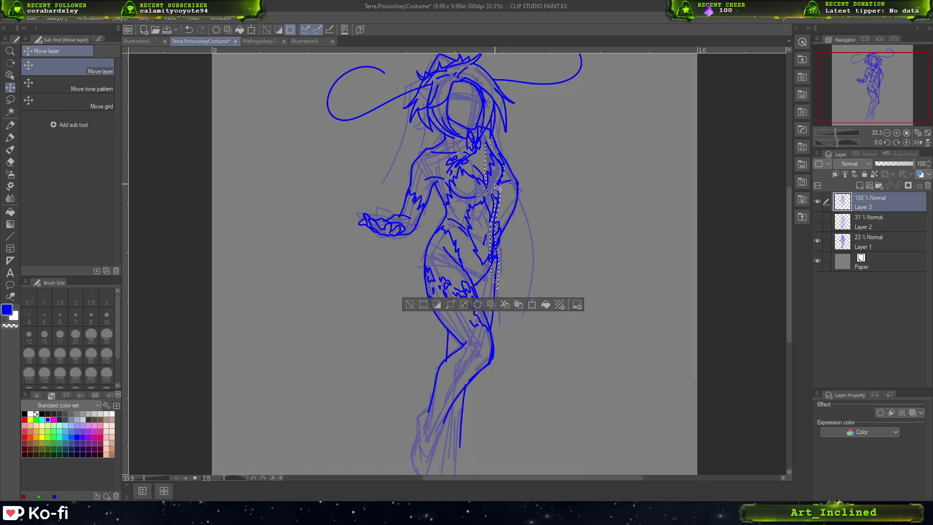
pyautogui.moveTo(494, 184); pyautogui.dragTo(492, 185)
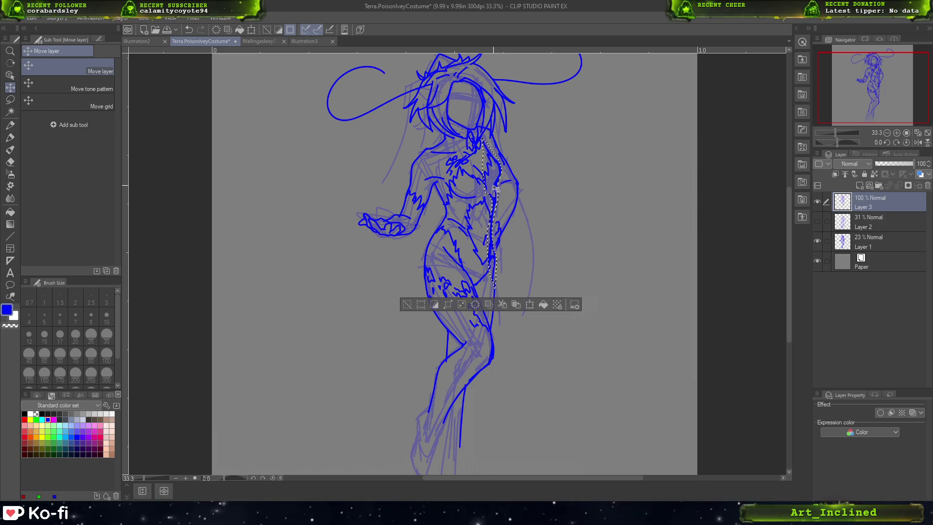
pyautogui.moveTo(493, 185); pyautogui.dragTo(495, 184)
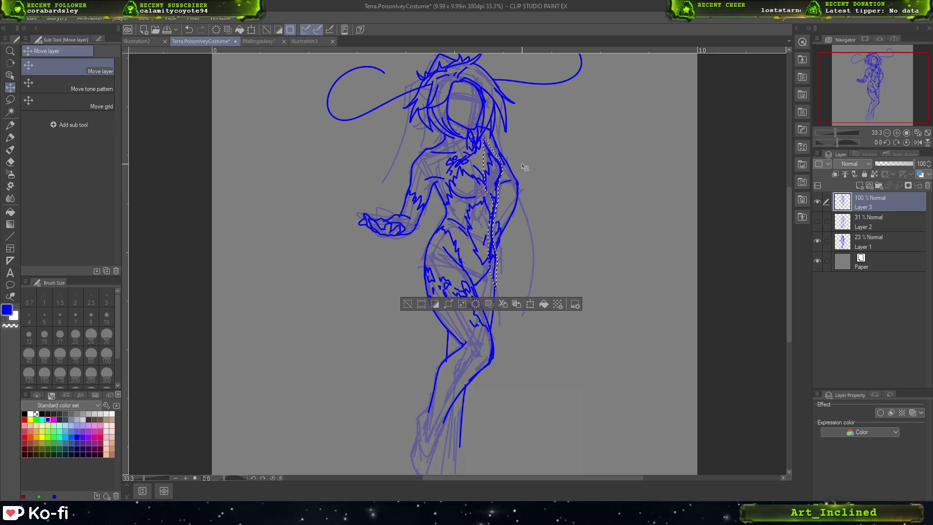
pyautogui.click(407, 304)
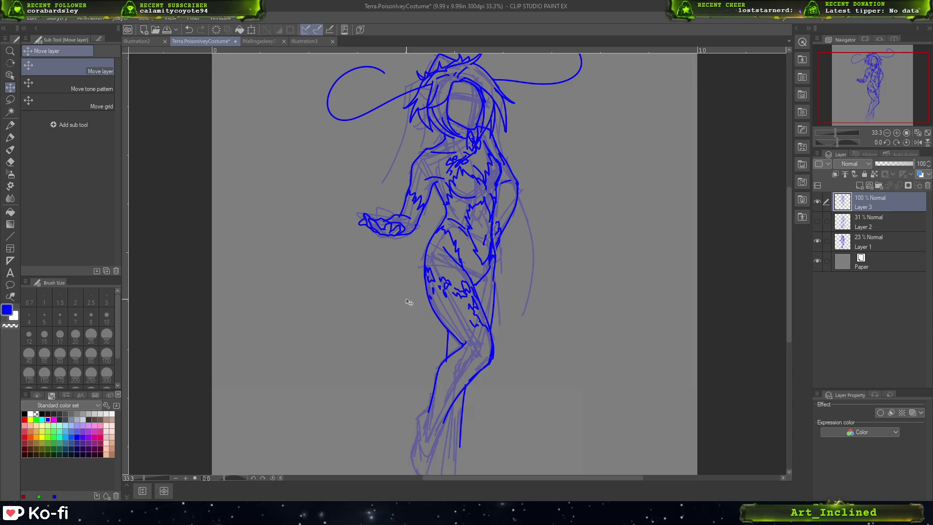
# - Rejoin the shifted side contour to the hip and thigh with the Marker pen, redrawing the short curve across the upper thigh
pyautogui.press('p')
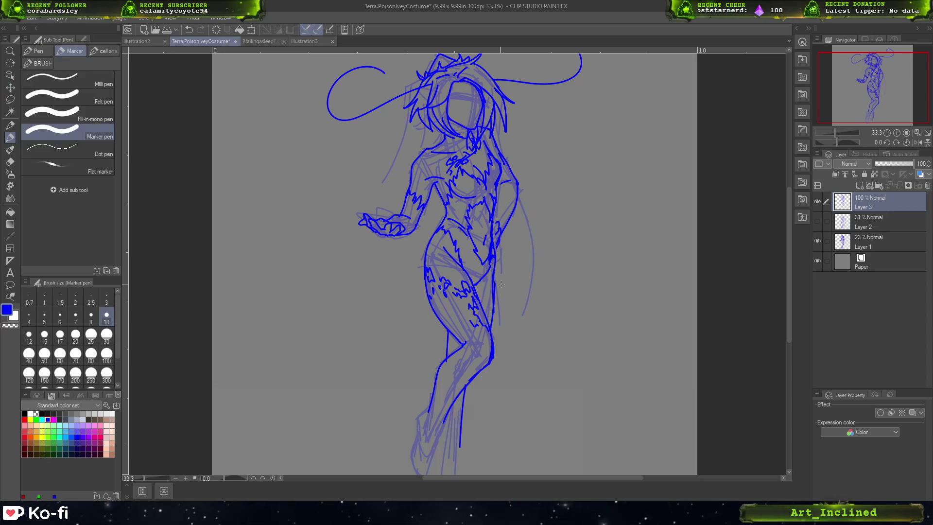
pyautogui.hotkey('ctrl', 'z')
pyautogui.hotkey('ctrl', 'y')
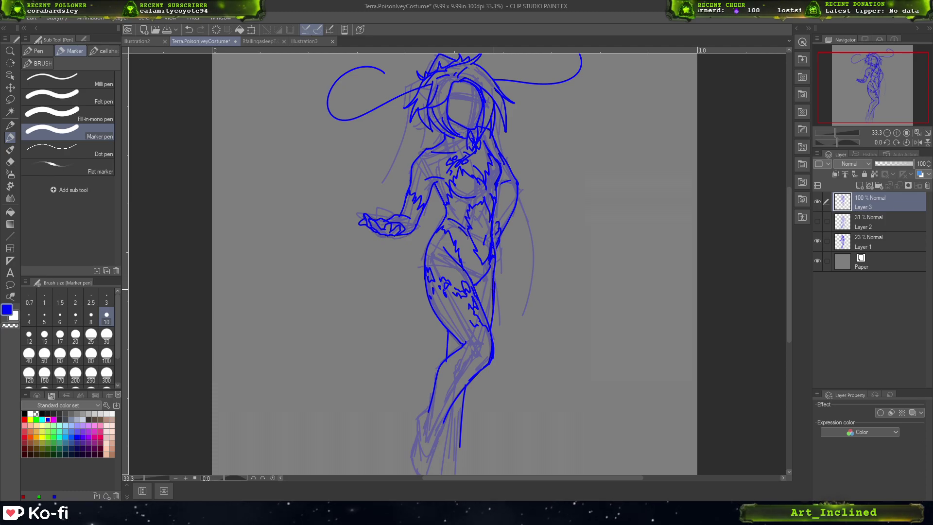
pyautogui.hotkey('ctrl', 'z')
pyautogui.hotkey('ctrl', 'y')
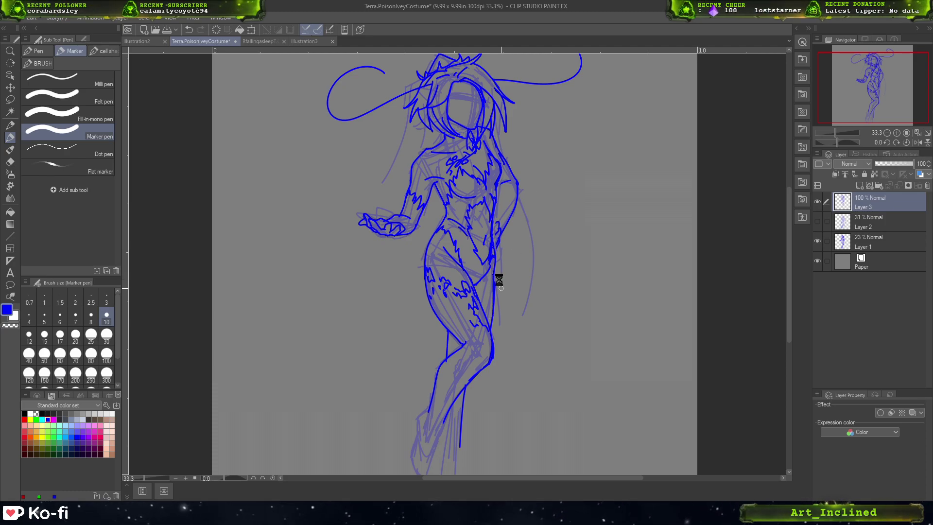
pyautogui.hotkey('ctrl', 'z')
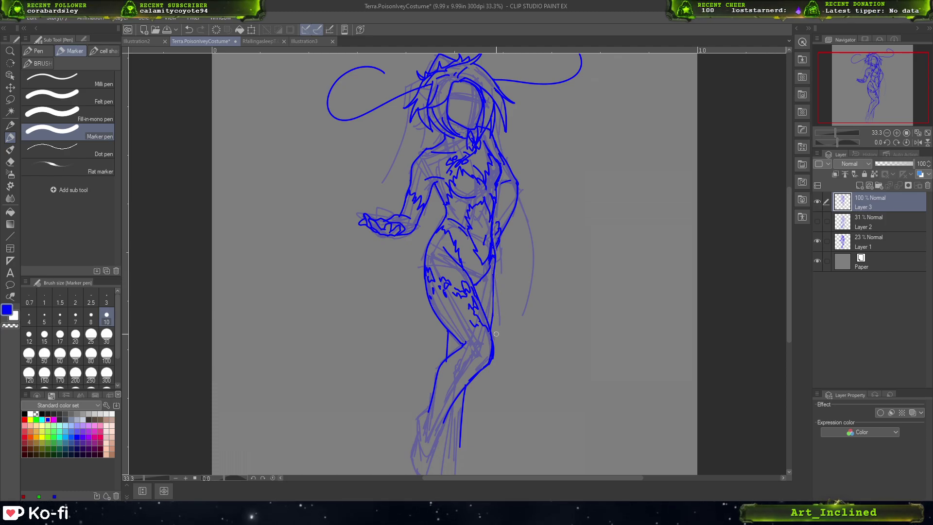
pyautogui.moveTo(523, 310); pyautogui.dragTo(558, 242)
pyautogui.hotkey('ctrl', 'z')
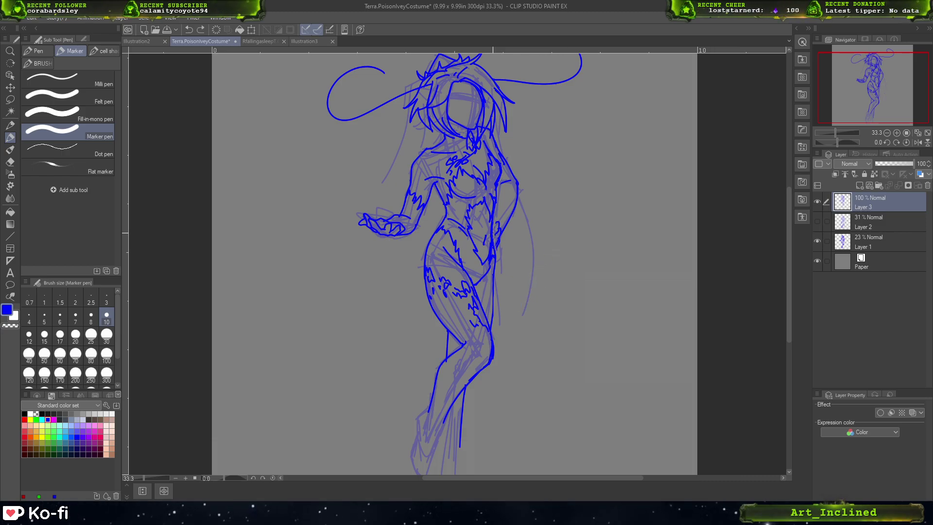
pyautogui.moveTo(492, 239); pyautogui.dragTo(496, 253)
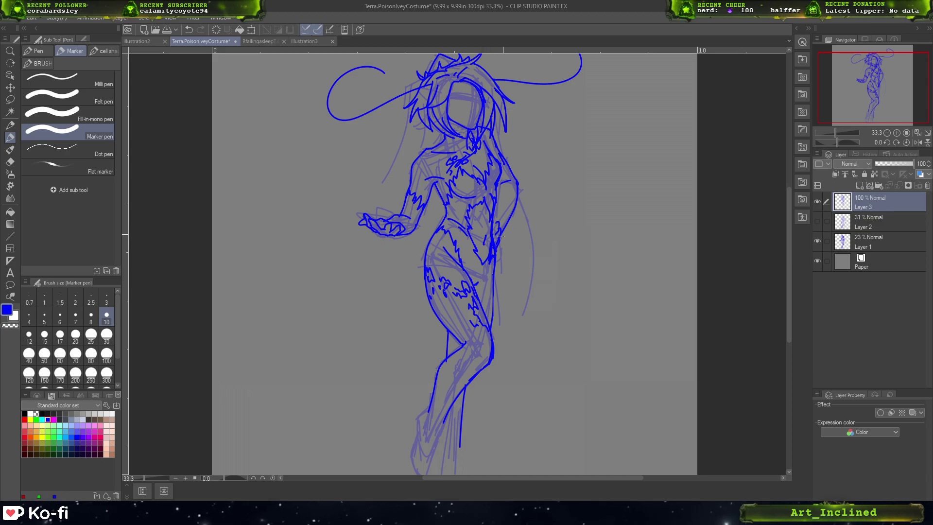
pyautogui.moveTo(476, 283); pyautogui.dragTo(490, 261)
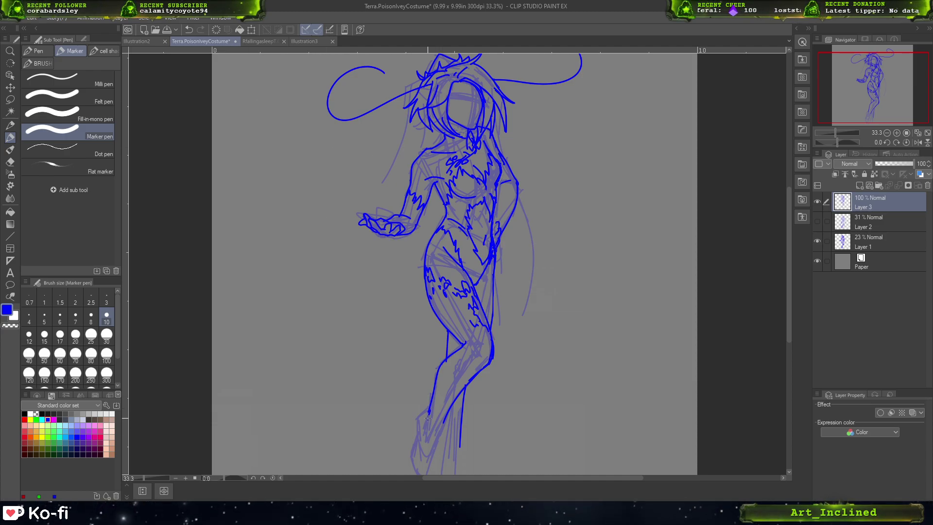
# - Draw the outline of the front leg's pointed foot from the ankle down to the toes over the rough
pyautogui.moveTo(428, 418)
pyautogui.mouseDown()
pyautogui.moveTo(426, 436)
pyautogui.moveTo(417, 426)
pyautogui.mouseUp()
pyautogui.hotkey('ctrl', 'z')
pyautogui.moveTo(419, 424); pyautogui.dragTo(419, 476)
pyautogui.hotkey('ctrl', 'z')
pyautogui.hotkey('ctrl', 'z')
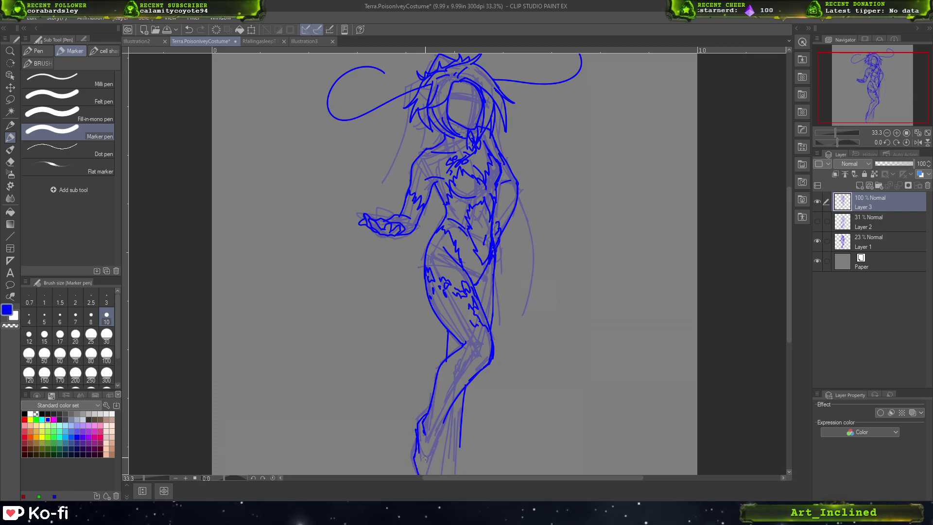
pyautogui.moveTo(866, 96); pyautogui.dragTo(868, 104)
pyautogui.moveTo(428, 370); pyautogui.dragTo(413, 434)
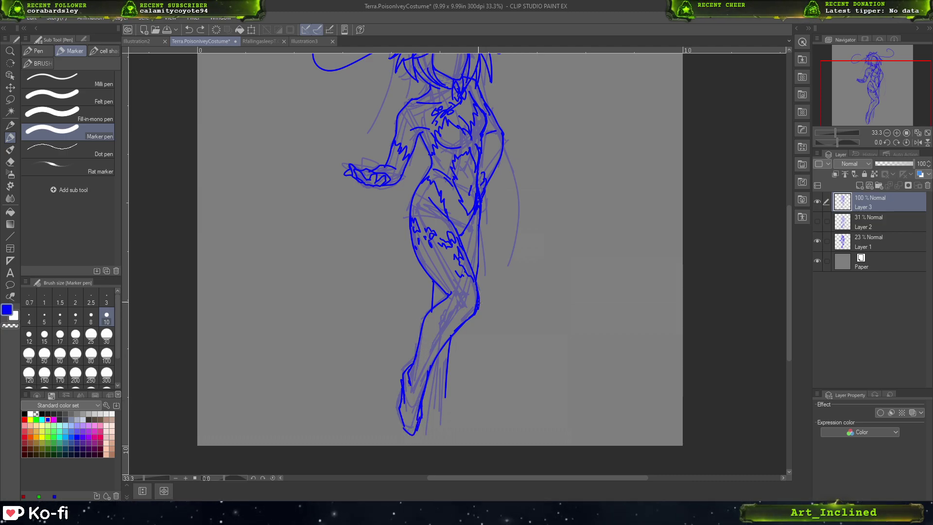
# - Draw a jagged leaf edge and small leaf patches on the front leg's shin and calf
pyautogui.moveTo(468, 317)
pyautogui.mouseDown()
pyautogui.moveTo(436, 331)
pyautogui.moveTo(432, 322)
pyautogui.moveTo(439, 354)
pyautogui.mouseUp()
pyautogui.hotkey('ctrl', 'z')
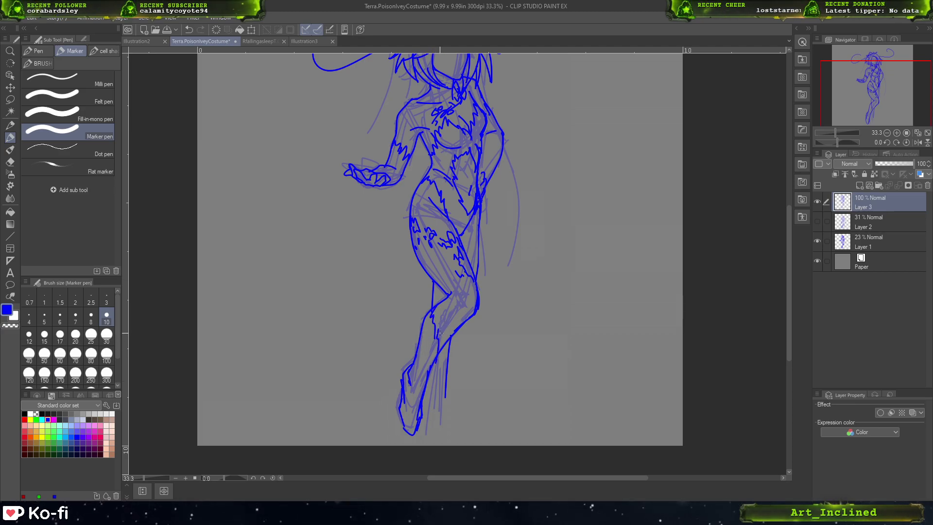
pyautogui.moveTo(422, 340); pyautogui.dragTo(429, 354)
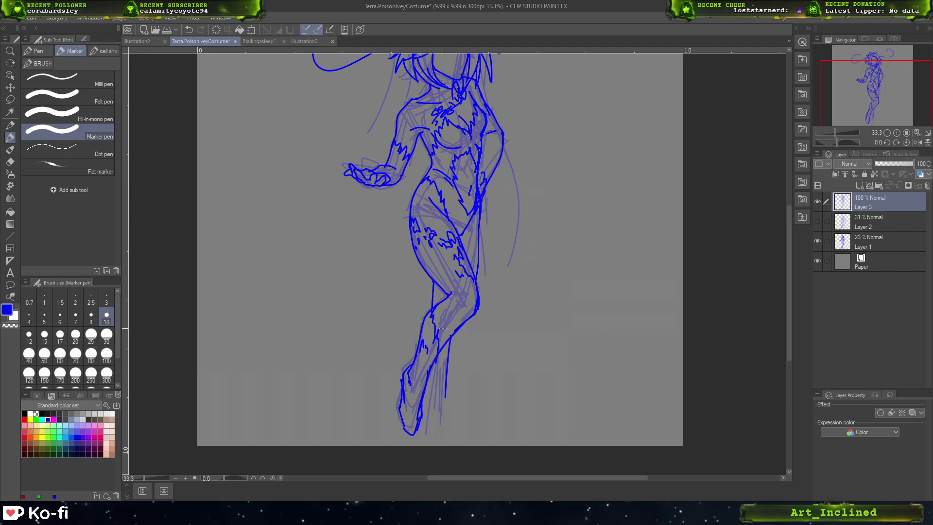
pyautogui.moveTo(441, 313); pyautogui.dragTo(446, 339)
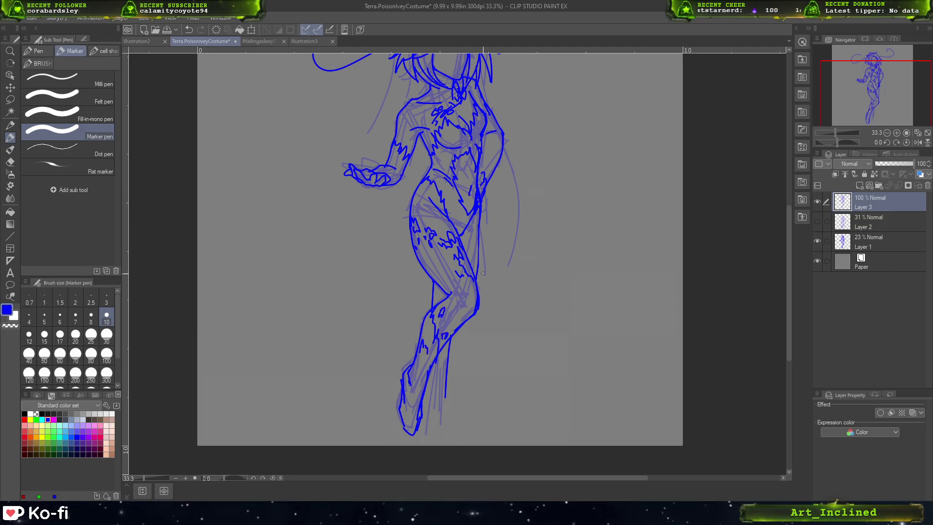
# - Extend the back leg's lower contour down to the bottom edge of the canvas
pyautogui.moveTo(474, 229)
pyautogui.mouseDown()
pyautogui.moveTo(441, 326)
pyautogui.moveTo(429, 445)
pyautogui.mouseUp()
pyautogui.hotkey('ctrl', 'z')
pyautogui.hotkey('ctrl', 'z')
pyautogui.moveTo(447, 379); pyautogui.dragTo(454, 447)
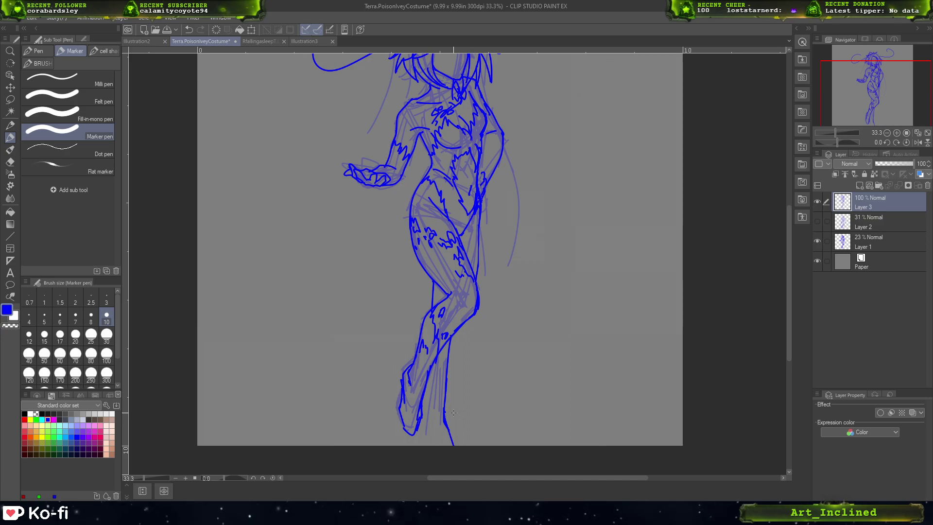
# - Draw long curved vines rising from the bottom of the canvas on both sides of the legs, tapering at their tips
pyautogui.moveTo(424, 397)
pyautogui.mouseDown()
pyautogui.moveTo(488, 276)
pyautogui.moveTo(481, 326)
pyautogui.moveTo(428, 445)
pyautogui.mouseUp()
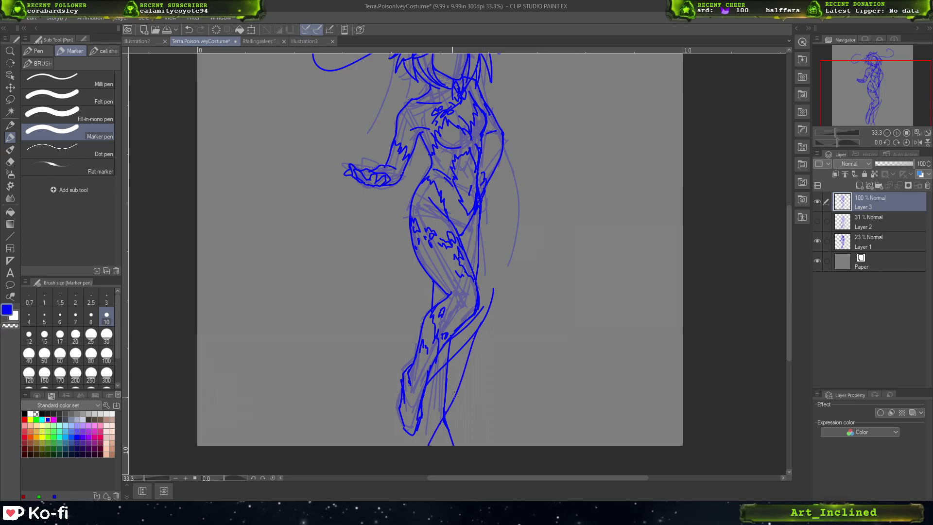
pyautogui.moveTo(459, 387)
pyautogui.mouseDown()
pyautogui.moveTo(528, 326)
pyautogui.moveTo(510, 302)
pyautogui.mouseUp()
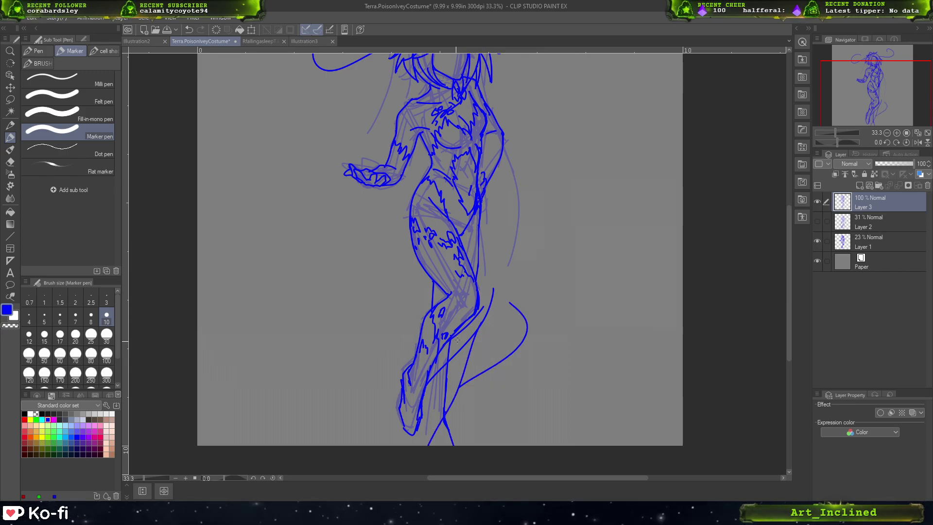
pyautogui.moveTo(396, 285)
pyautogui.mouseDown()
pyautogui.moveTo(342, 368)
pyautogui.moveTo(381, 445)
pyautogui.mouseUp()
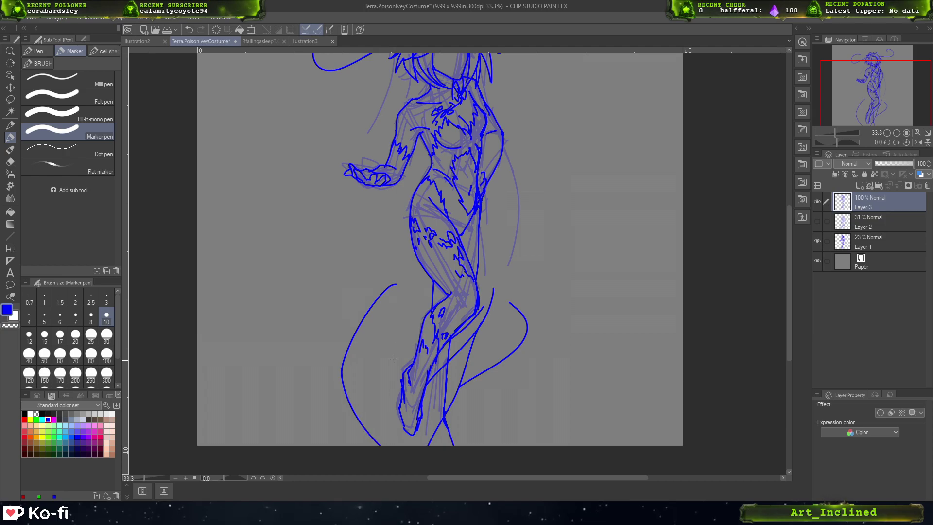
pyautogui.moveTo(393, 286)
pyautogui.mouseDown()
pyautogui.moveTo(407, 284)
pyautogui.moveTo(408, 298)
pyautogui.moveTo(361, 349)
pyautogui.mouseUp()
pyautogui.hotkey('ctrl', 'z')
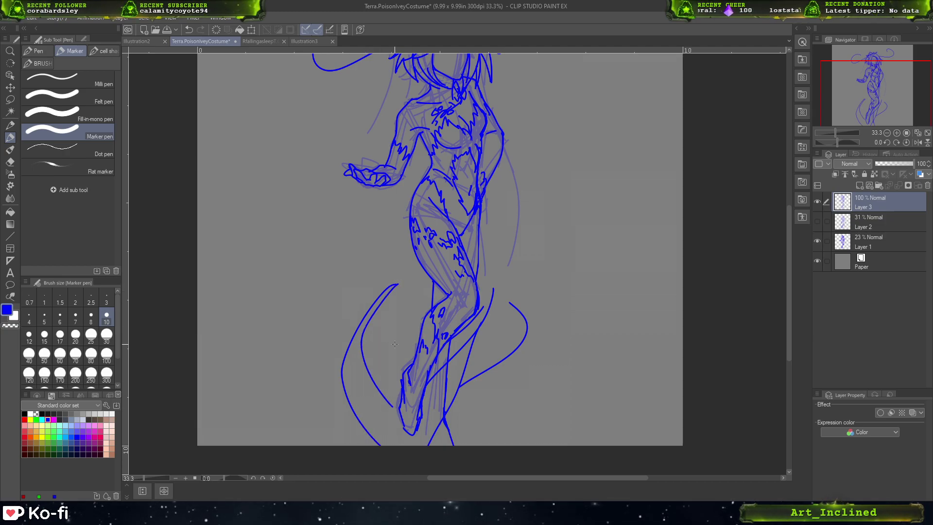
pyautogui.moveTo(394, 373)
pyautogui.mouseDown()
pyautogui.moveTo(350, 314)
pyautogui.moveTo(354, 283)
pyautogui.moveTo(382, 251)
pyautogui.moveTo(388, 215)
pyautogui.moveTo(392, 236)
pyautogui.moveTo(363, 314)
pyautogui.moveTo(402, 374)
pyautogui.mouseUp()
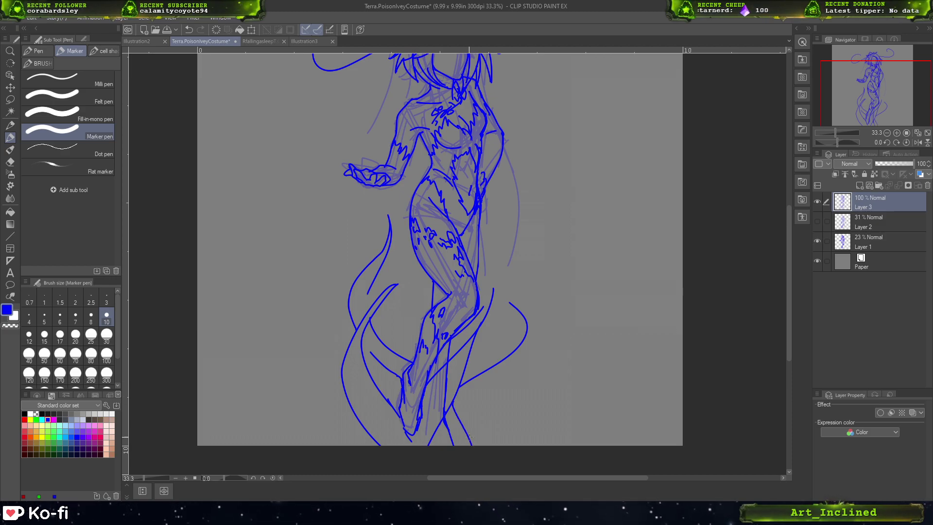
pyautogui.scroll(2, 715, 239)
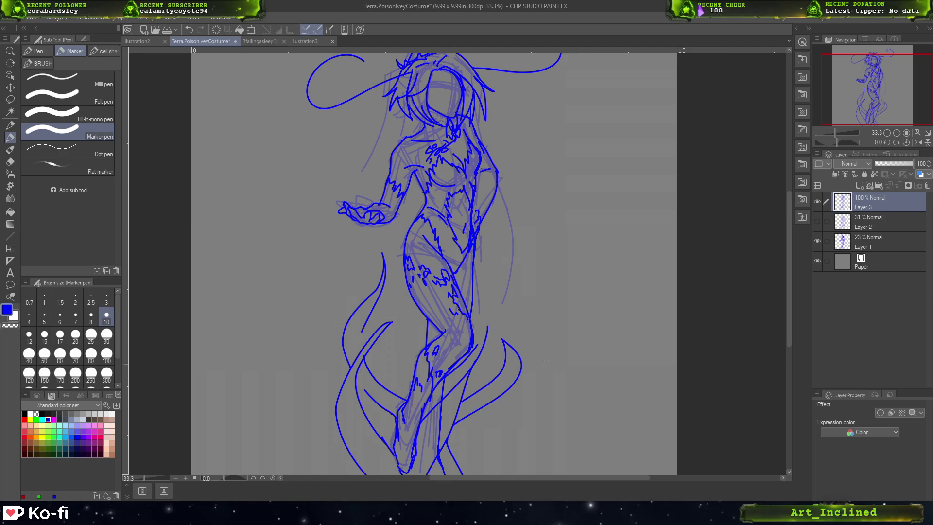
# - Draw the near eye with its brow, the nose profile and a small mouth inside the blank face outline
pyautogui.moveTo(833, 109)
pyautogui.mouseDown()
pyautogui.moveTo(864, 68)
pyautogui.moveTo(862, 76)
pyautogui.moveTo(885, 73)
pyautogui.mouseUp()
pyautogui.click(896, 133)
pyautogui.moveTo(410, 234); pyautogui.dragTo(417, 247)
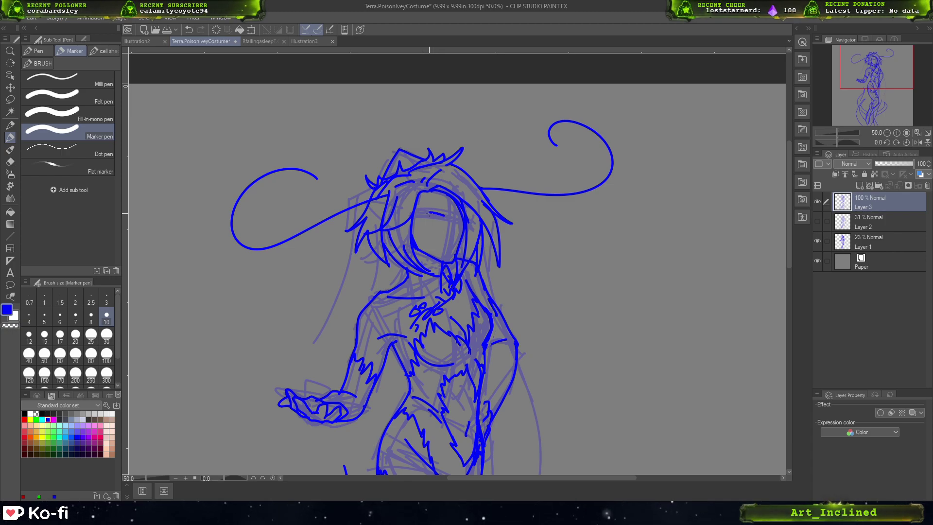
pyautogui.moveTo(429, 213); pyautogui.dragTo(445, 216)
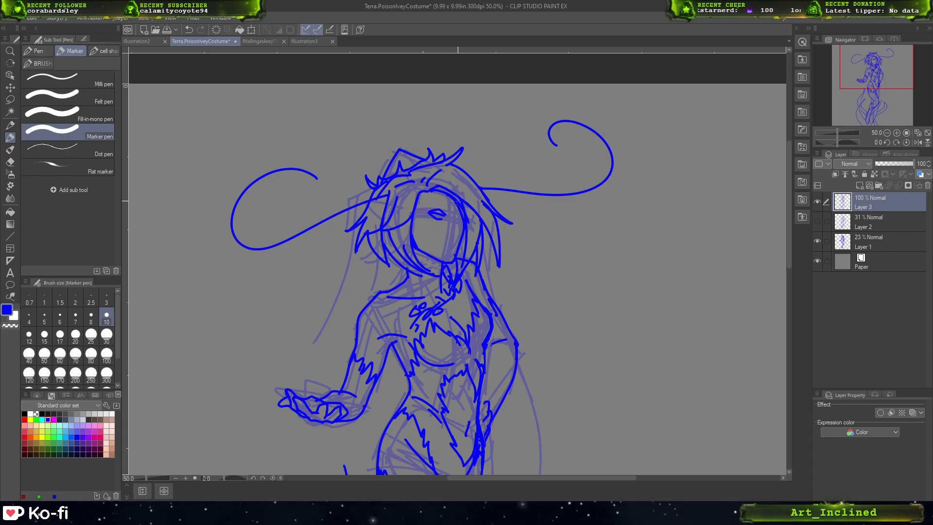
pyautogui.hotkey('ctrl', 'z')
pyautogui.hotkey('ctrl', 'z')
pyautogui.hotkey('ctrl', 'z')
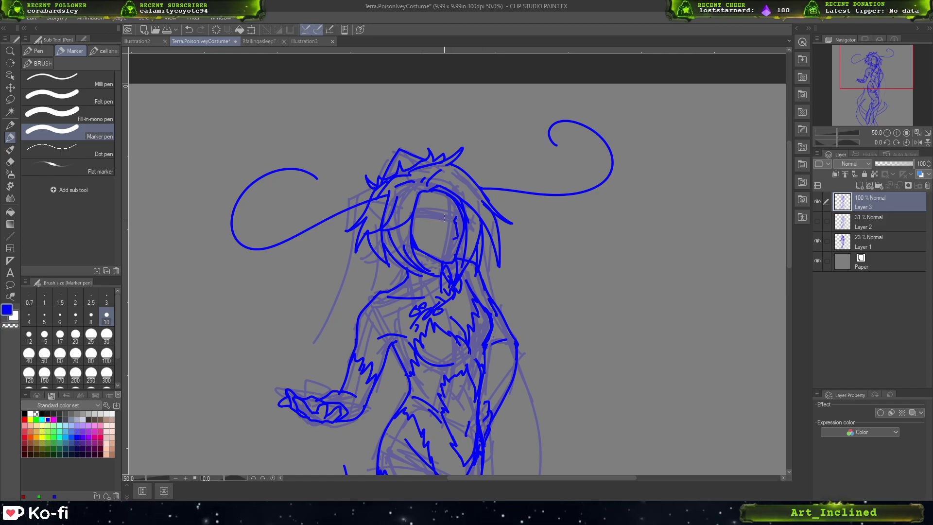
pyautogui.moveTo(431, 211); pyautogui.dragTo(445, 217)
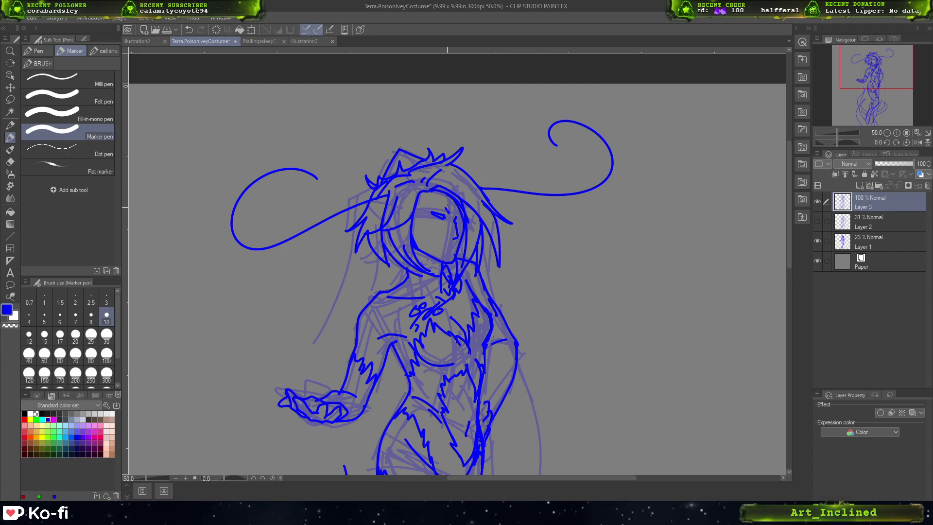
pyautogui.moveTo(429, 209)
pyautogui.mouseDown()
pyautogui.moveTo(447, 208)
pyautogui.moveTo(448, 217)
pyautogui.mouseUp()
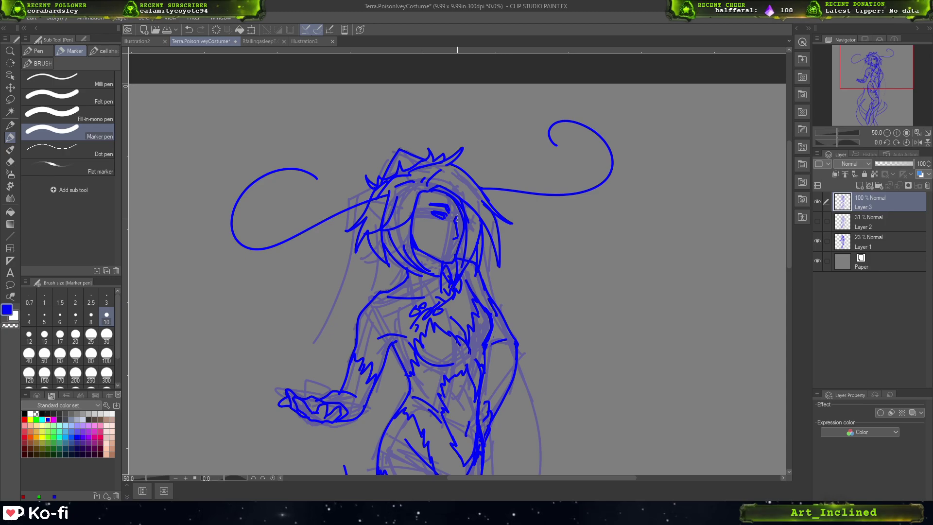
pyautogui.moveTo(449, 237); pyautogui.dragTo(452, 238)
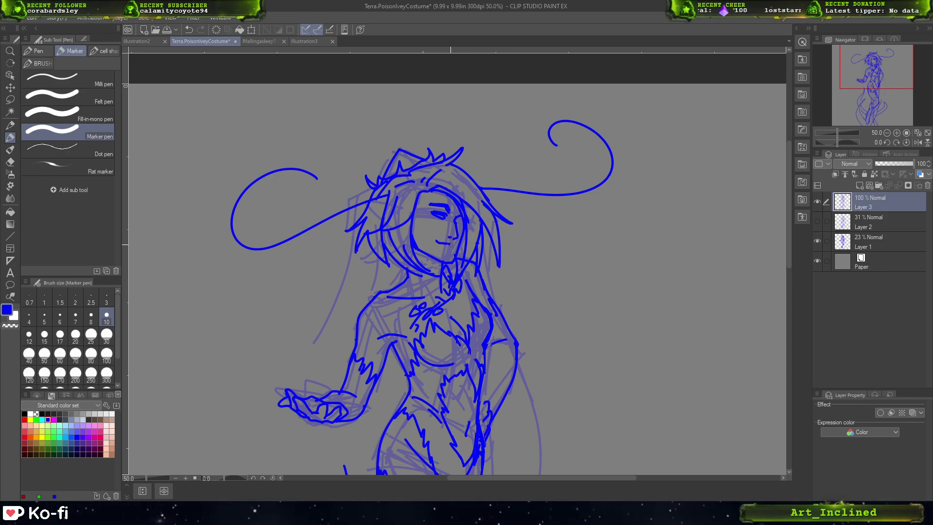
pyautogui.hotkey('ctrl', 'z')
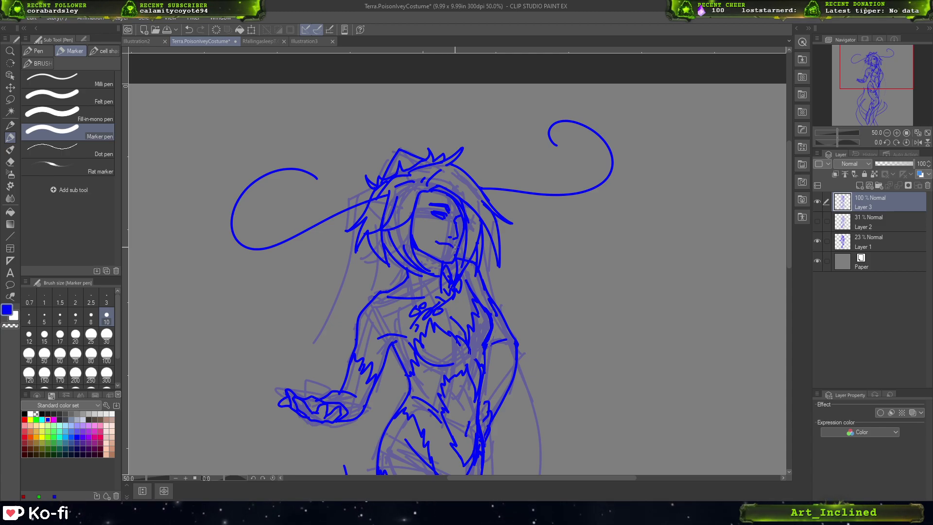
# - Redraw the mouth as a short, fuller shape just above the chin inside the face outline
pyautogui.hotkey('ctrl', 'z')
pyautogui.moveTo(440, 244); pyautogui.dragTo(454, 248)
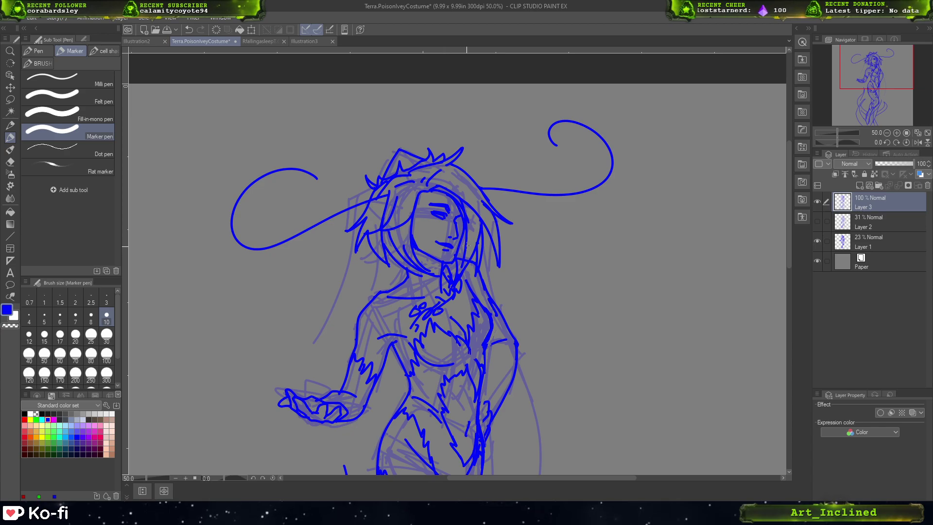
pyautogui.hotkey('ctrl', 'z')
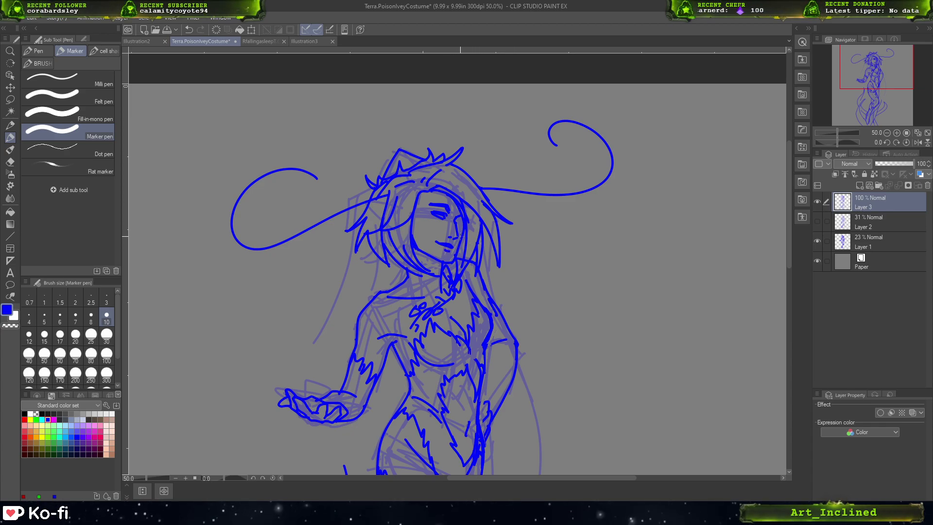
pyautogui.hotkey('ctrl', 'z')
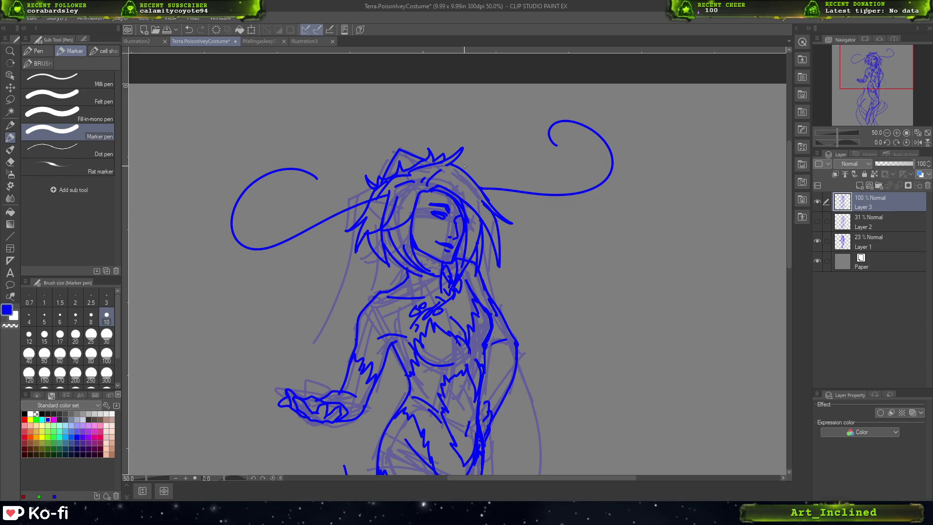
# - Lasso the hair lock sweeping over the forehead on the far side of the face, nudge it, and deselect
pyautogui.click(10, 99)
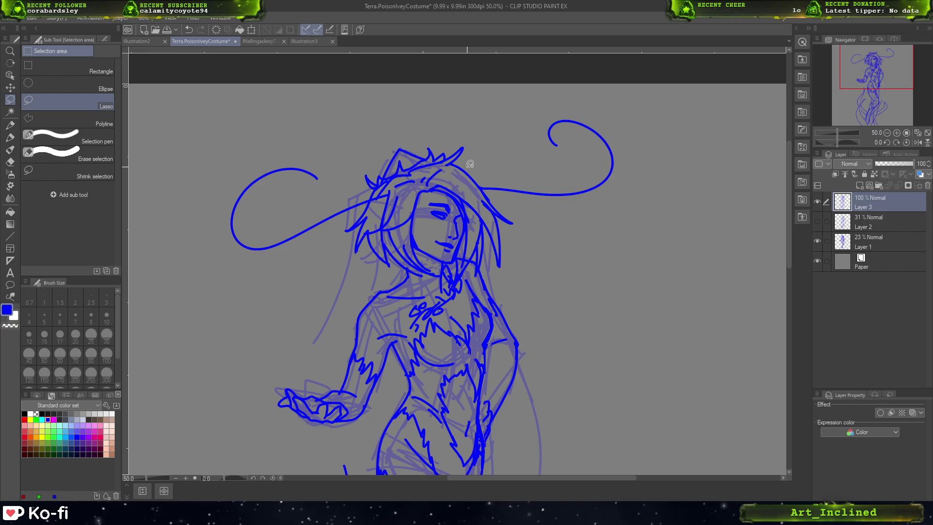
pyautogui.moveTo(438, 190)
pyautogui.mouseDown()
pyautogui.moveTo(470, 220)
pyautogui.moveTo(453, 176)
pyautogui.moveTo(442, 166)
pyautogui.moveTo(422, 172)
pyautogui.moveTo(430, 189)
pyautogui.moveTo(457, 194)
pyautogui.mouseUp()
pyautogui.click(15, 87)
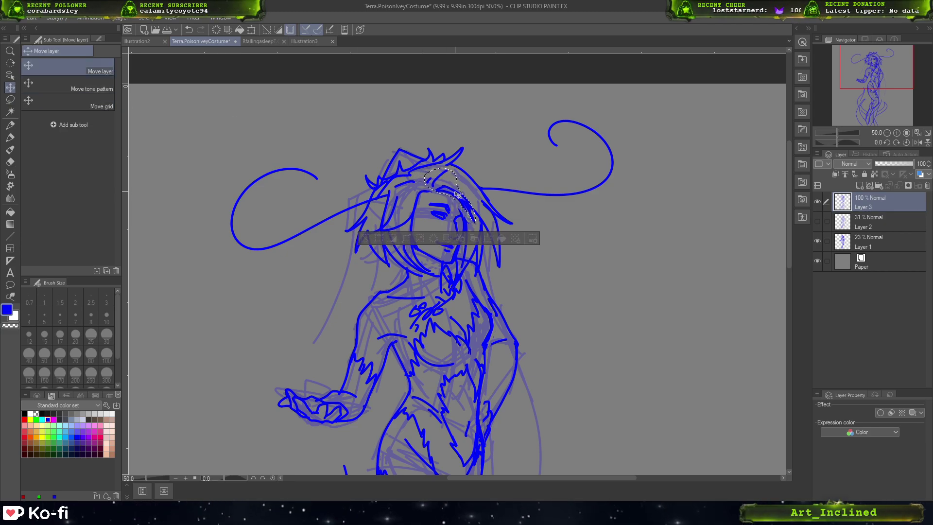
pyautogui.click(365, 238)
pyautogui.press('m')
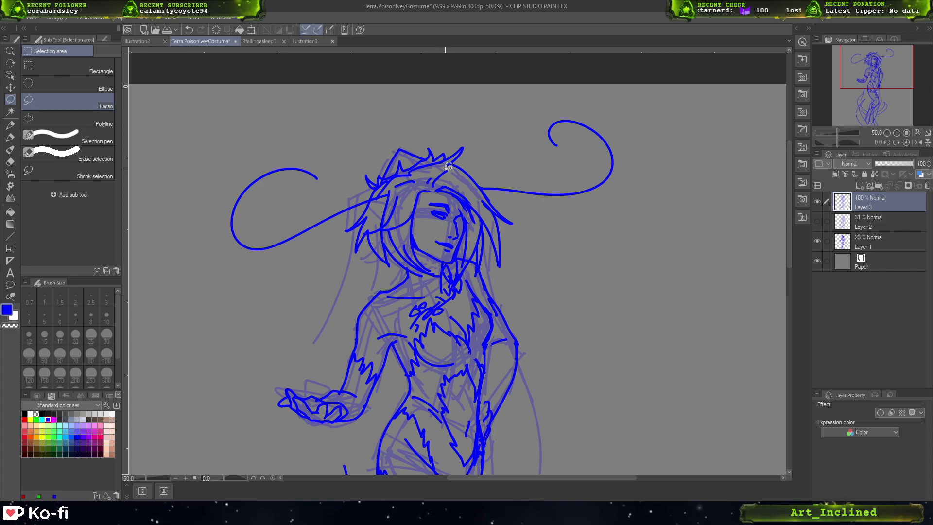
# - Lasso the bangs lock on the near side of the face, shift it slightly towards the face, and deselect
pyautogui.moveTo(433, 192)
pyautogui.mouseDown()
pyautogui.moveTo(412, 215)
pyautogui.moveTo(373, 229)
pyautogui.moveTo(400, 191)
pyautogui.moveTo(425, 185)
pyautogui.moveTo(440, 193)
pyautogui.moveTo(429, 204)
pyautogui.mouseUp()
pyautogui.click(10, 88)
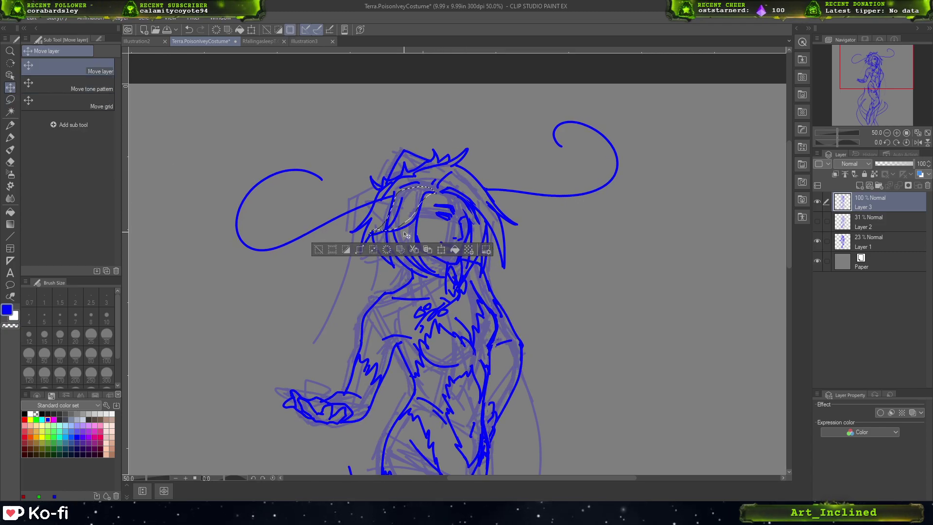
pyautogui.click(189, 30)
pyautogui.moveTo(408, 207); pyautogui.dragTo(416, 207)
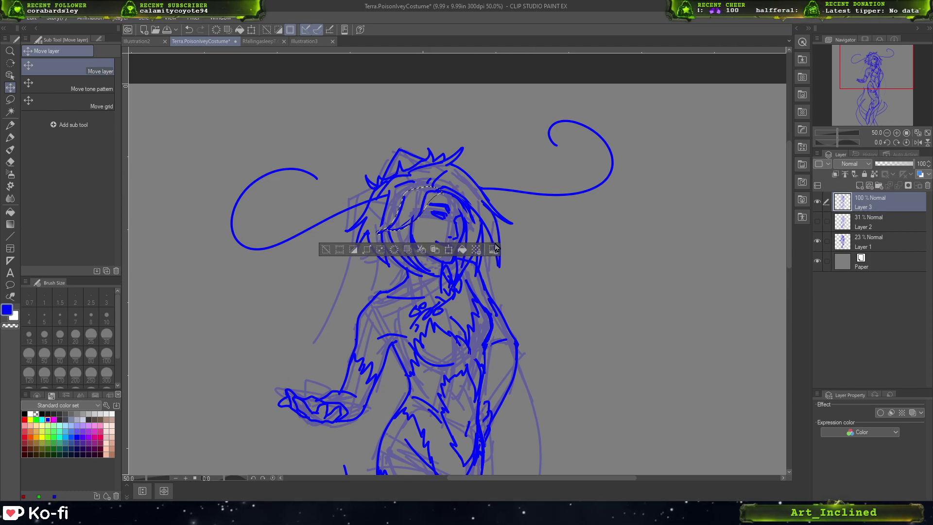
pyautogui.click(339, 250)
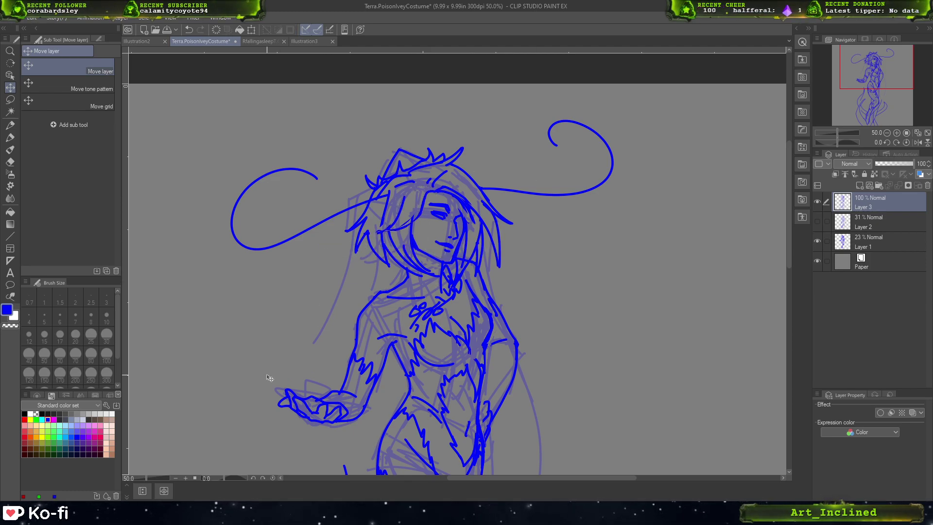
# - Draw the neck lines below the chin with the Marker pen
pyautogui.click(9, 138)
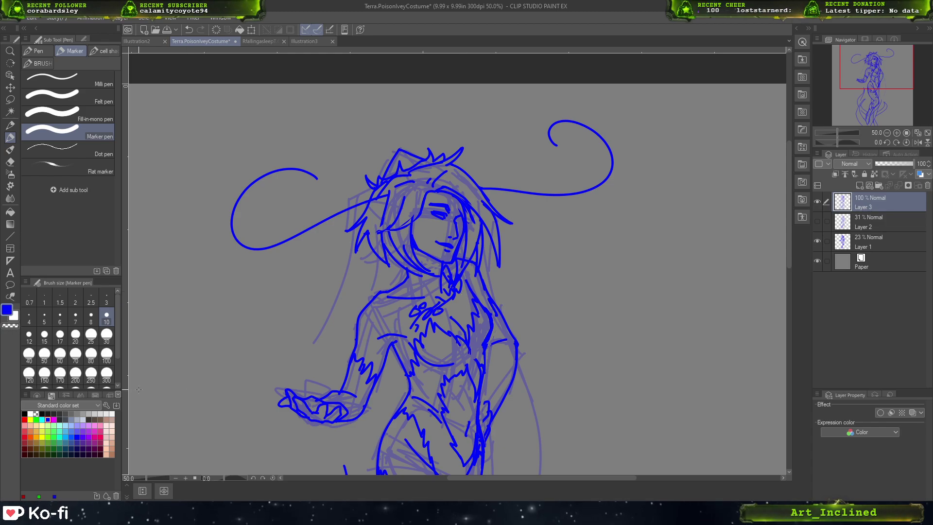
pyautogui.scroll(-3, 427, 223)
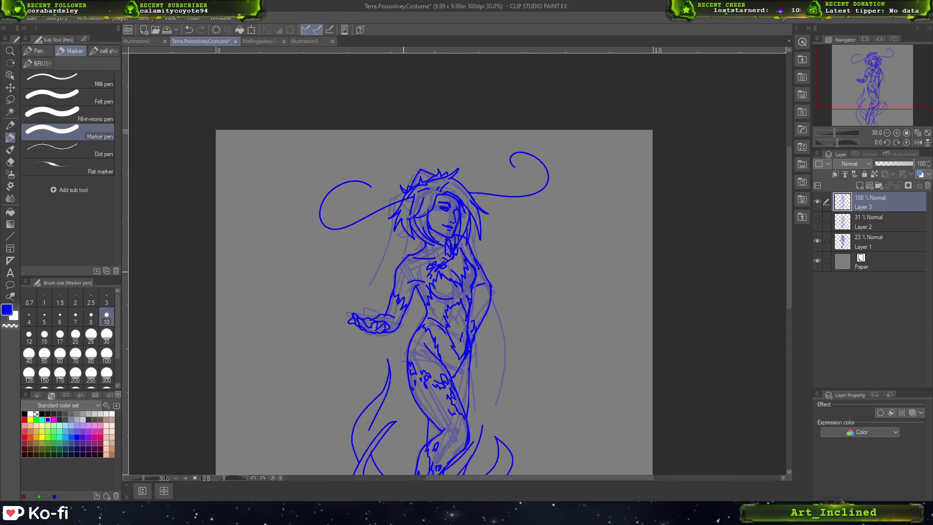
pyautogui.scroll(2, 403, 233)
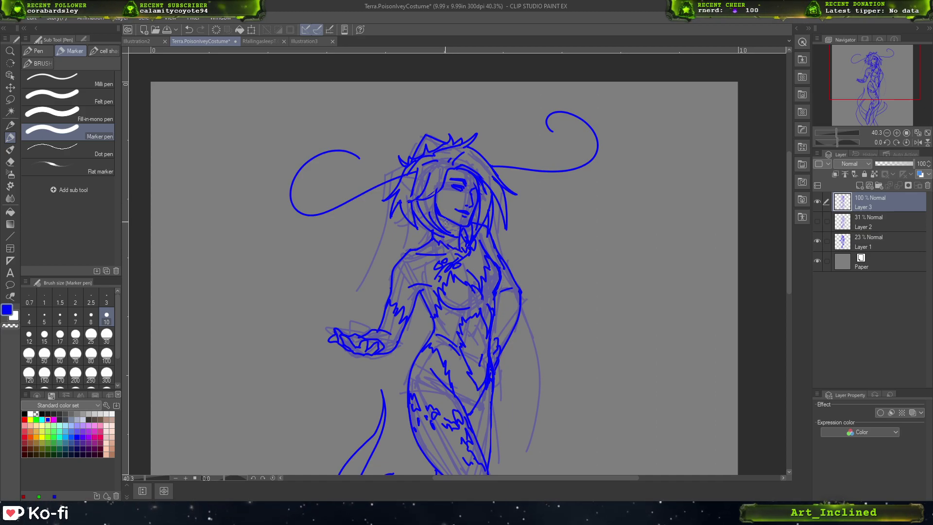
pyautogui.moveTo(462, 230); pyautogui.dragTo(462, 249)
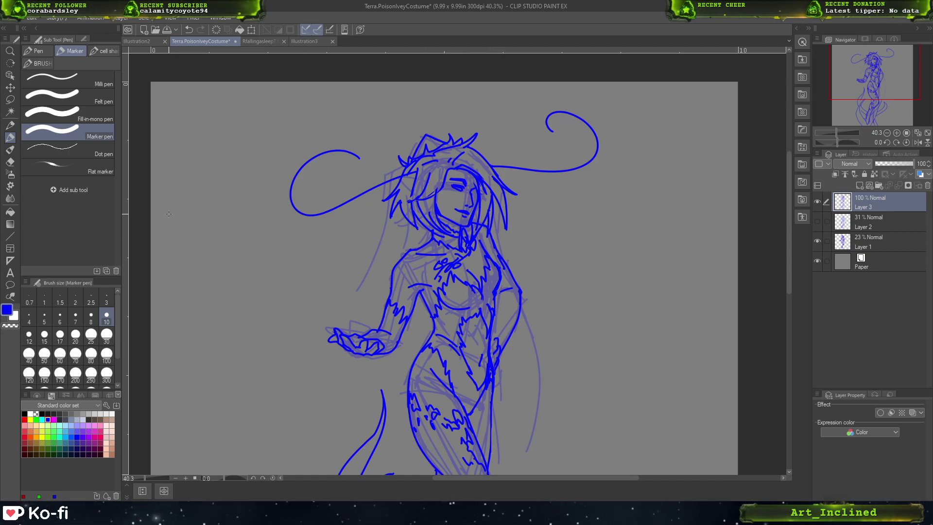
# - Fit the whole canvas in view and hide the rough on Layer 1
pyautogui.click(927, 133)
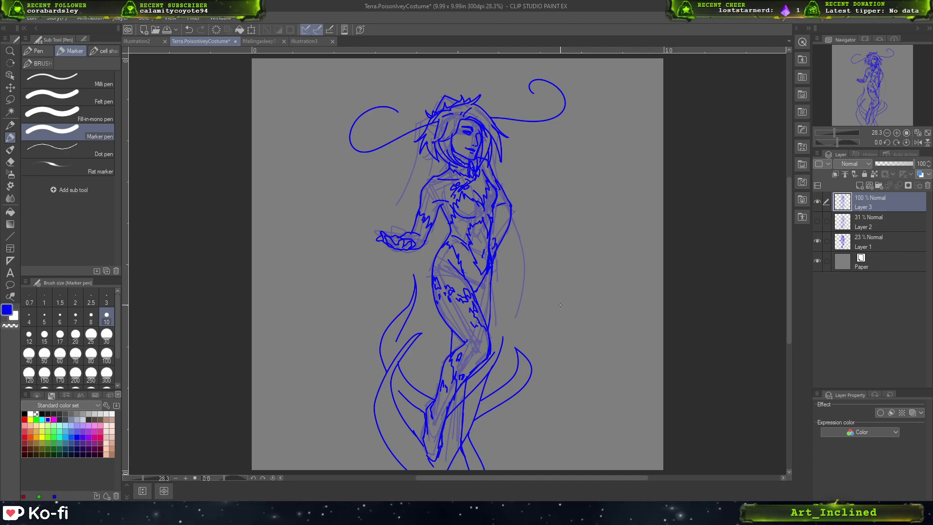
pyautogui.click(817, 241)
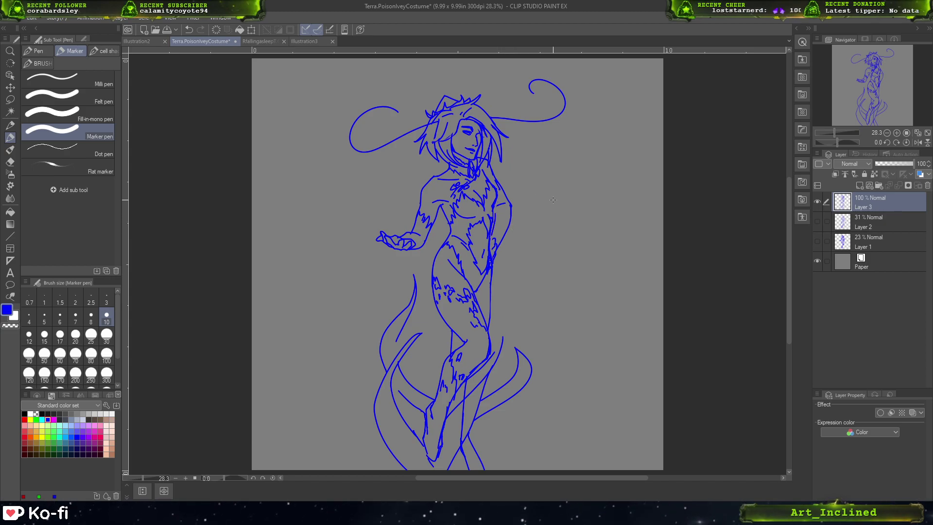
pyautogui.hotkey('ctrl', 'z')
pyautogui.moveTo(501, 212); pyautogui.dragTo(492, 233)
pyautogui.hotkey('ctrl', 'z')
pyautogui.hotkey('ctrl', 'z')
pyautogui.hotkey('ctrl', 'z')
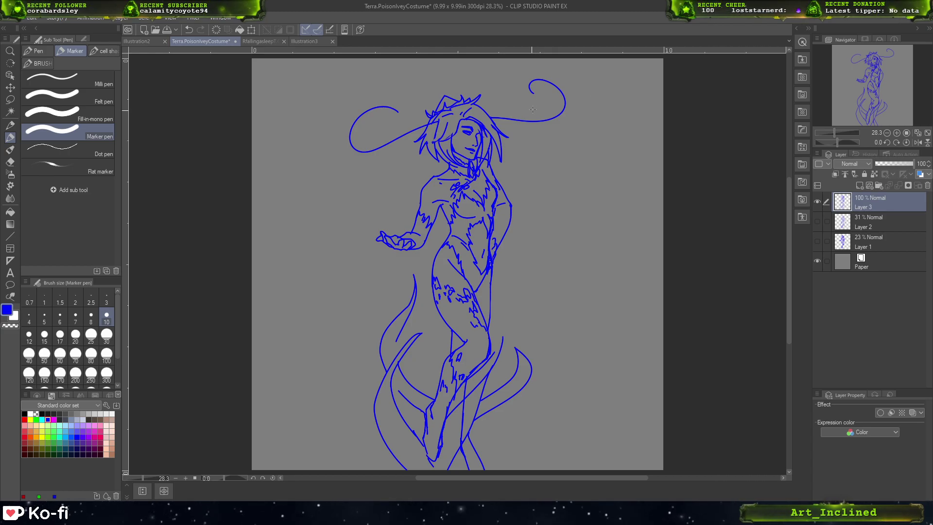
# - Remove the back leg's lower contour lines that overlap the vines below the knee, and save the illustration
pyautogui.click(167, 29)
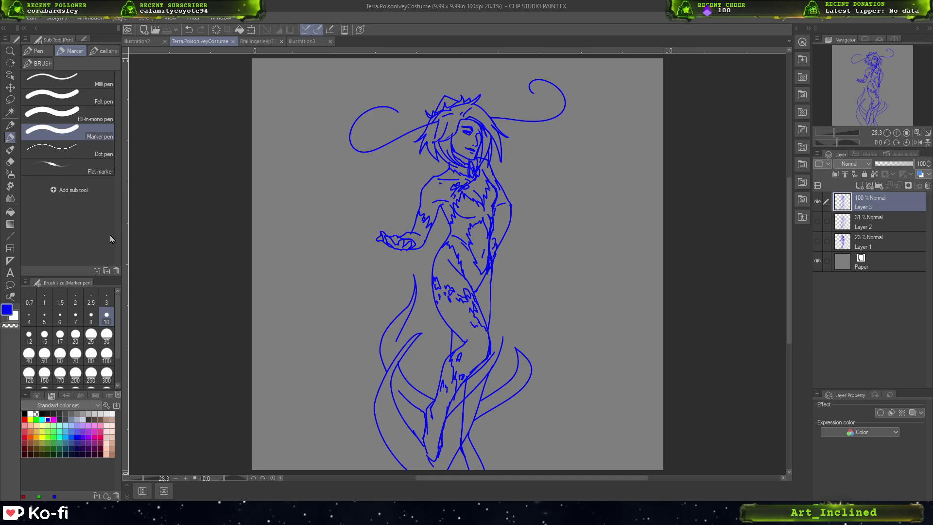
pyautogui.moveTo(467, 382); pyautogui.dragTo(464, 397)
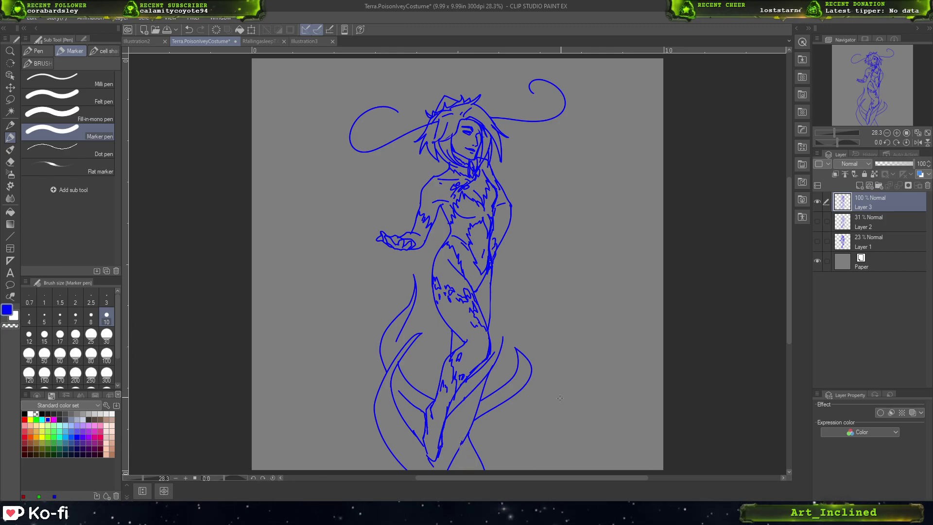
pyautogui.moveTo(564, 408); pyautogui.dragTo(617, 426)
pyautogui.hotkey('ctrl', 'z')
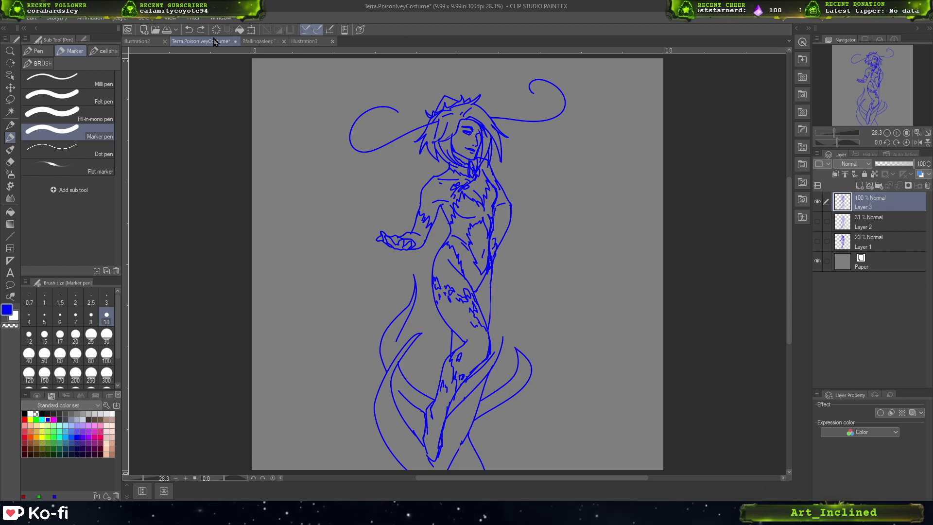
pyautogui.click(167, 30)
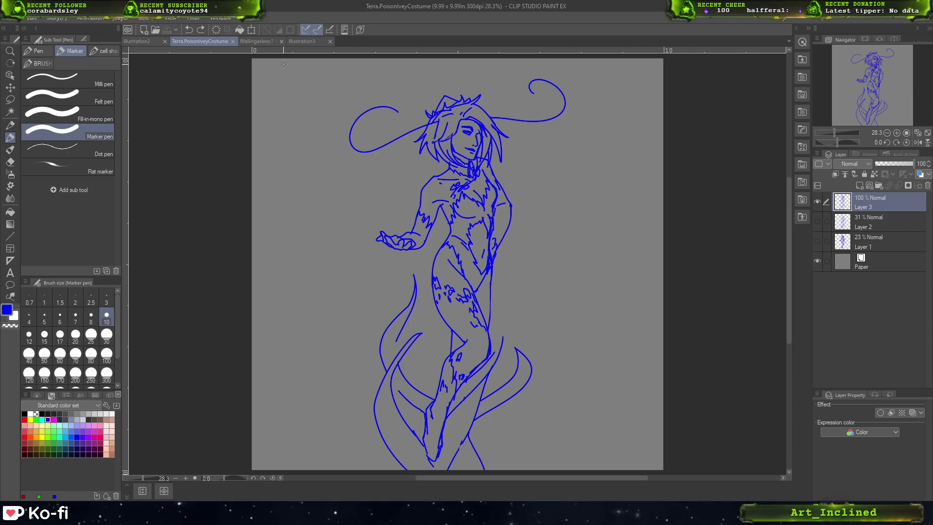
# - Switch to the RfallingasleepT.CHmeeting canvas and erase the entire two-figure rough with the Rough eraser at size 300
pyautogui.click(261, 43)
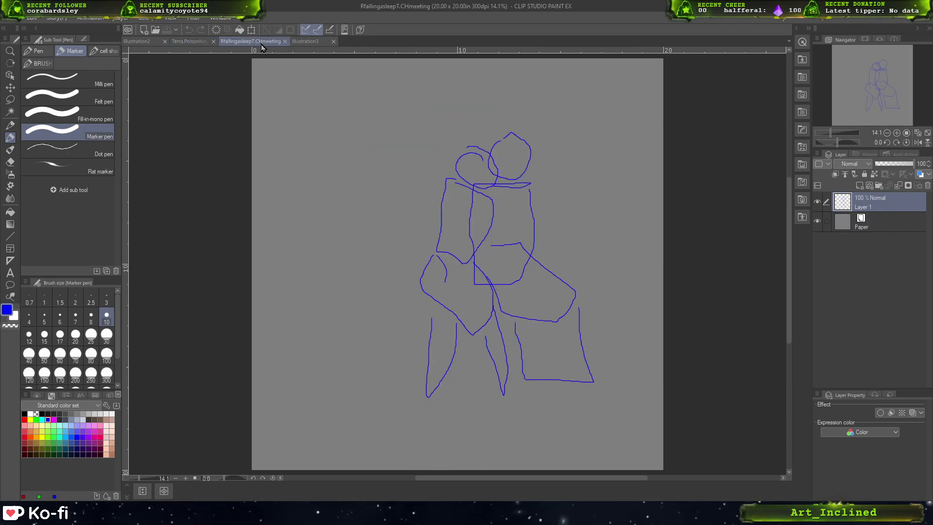
pyautogui.click(10, 161)
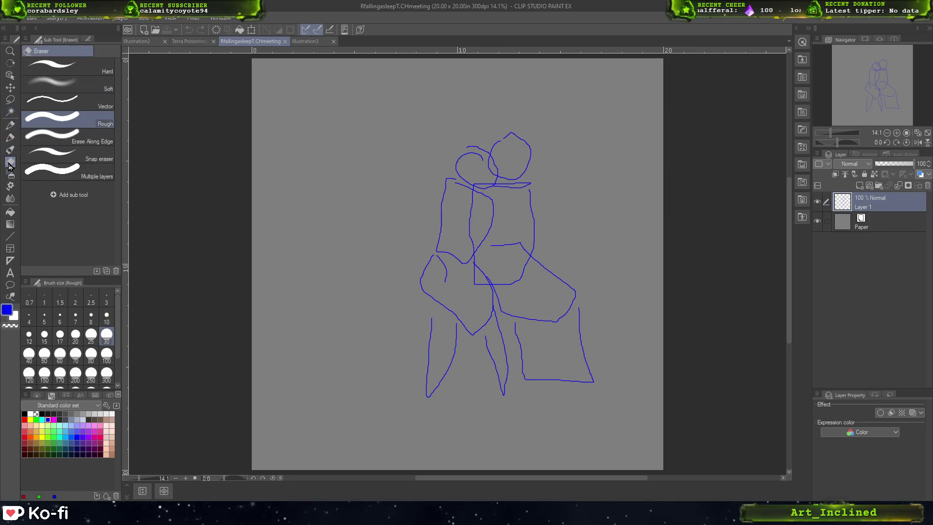
pyautogui.click(106, 374)
pyautogui.moveTo(358, 235)
pyautogui.mouseDown()
pyautogui.moveTo(406, 226)
pyautogui.moveTo(648, 228)
pyautogui.moveTo(466, 224)
pyautogui.moveTo(600, 193)
pyautogui.moveTo(432, 180)
pyautogui.moveTo(501, 140)
pyautogui.moveTo(357, 210)
pyautogui.moveTo(400, 244)
pyautogui.moveTo(649, 261)
pyautogui.moveTo(377, 283)
pyautogui.moveTo(501, 315)
pyautogui.moveTo(634, 279)
pyautogui.moveTo(416, 340)
pyautogui.moveTo(521, 343)
pyautogui.moveTo(638, 329)
pyautogui.moveTo(392, 398)
pyautogui.moveTo(571, 375)
pyautogui.moveTo(553, 370)
pyautogui.mouseUp()
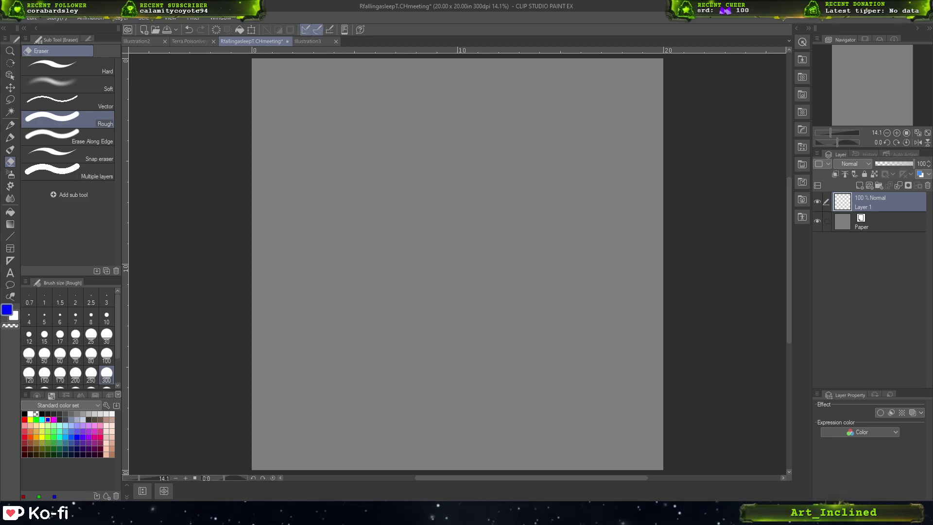
# - Crop the canvas to its upper-left quarter, about 10 × 10 in, deselect, and save the file
pyautogui.click(10, 99)
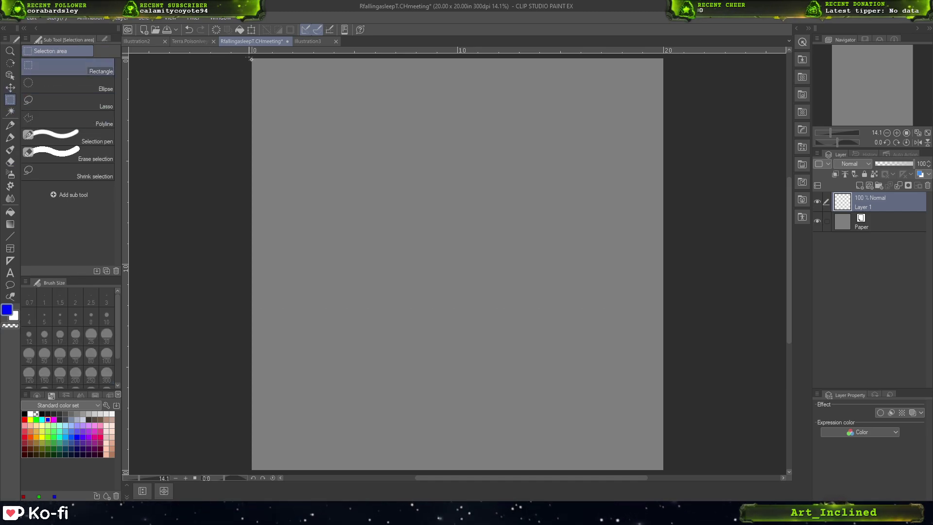
pyautogui.moveTo(250, 57); pyautogui.dragTo(459, 270)
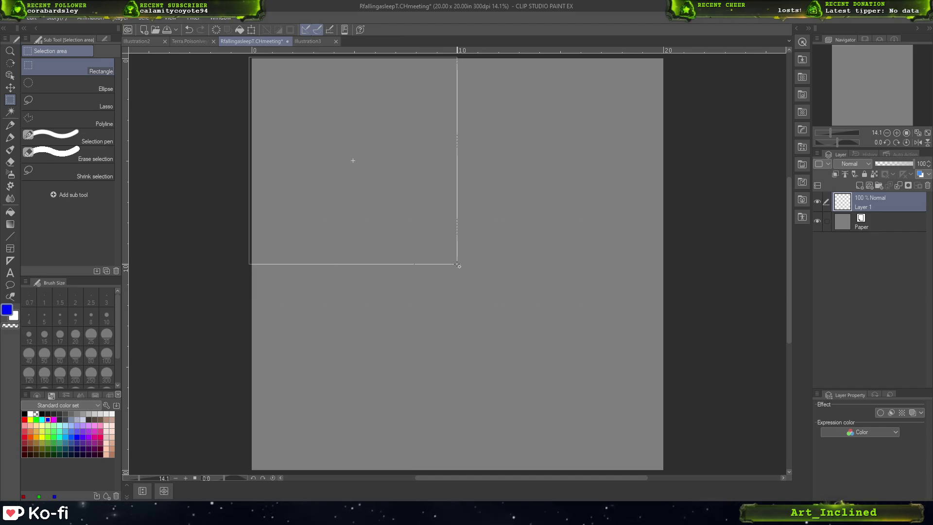
pyautogui.moveTo(459, 266); pyautogui.dragTo(460, 266)
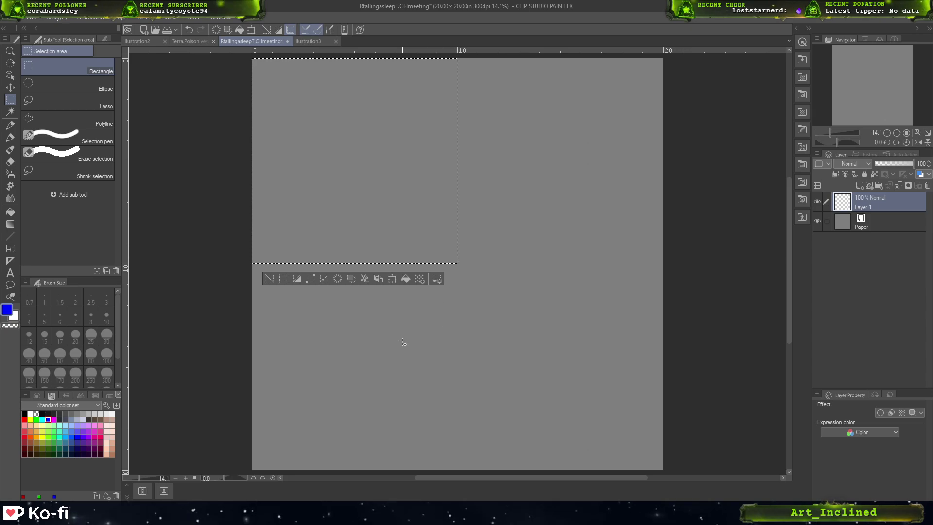
pyautogui.click(283, 280)
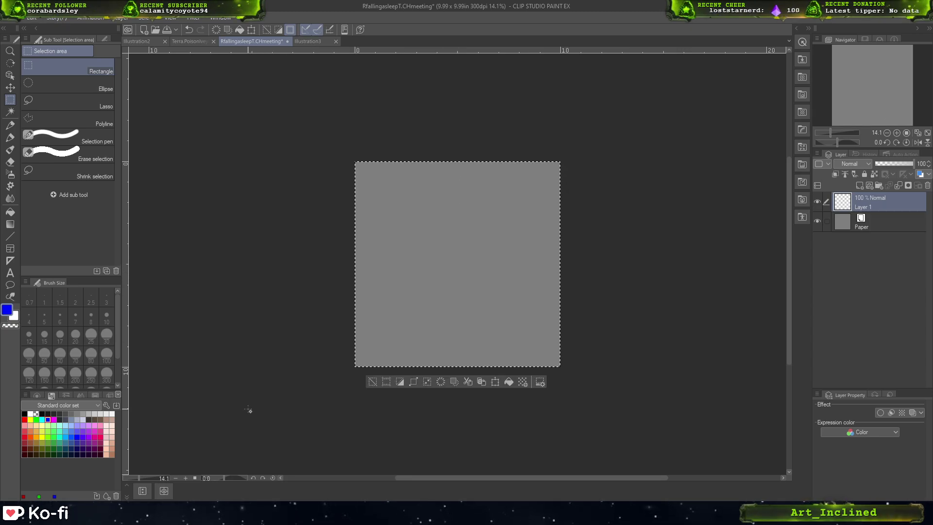
pyautogui.click(373, 383)
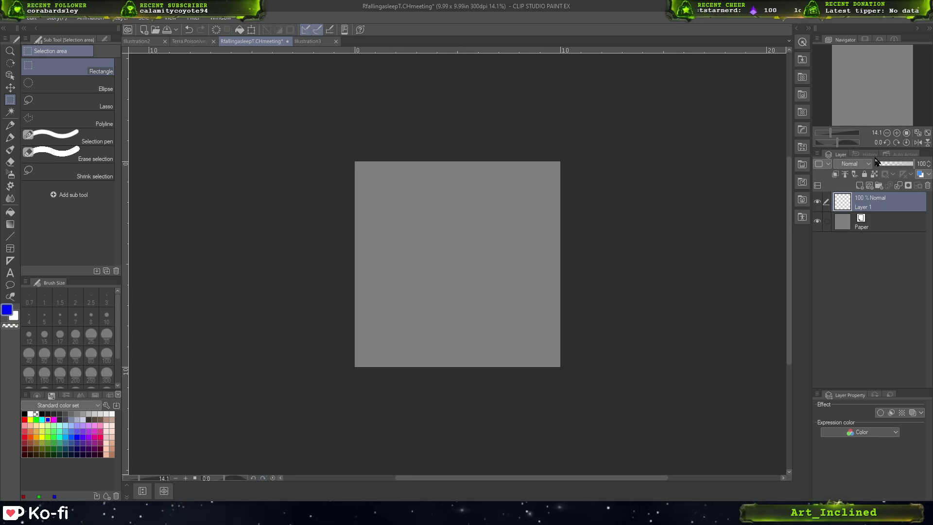
pyautogui.hotkey('ctrl', '0')
pyautogui.hotkey('ctrl', 's')
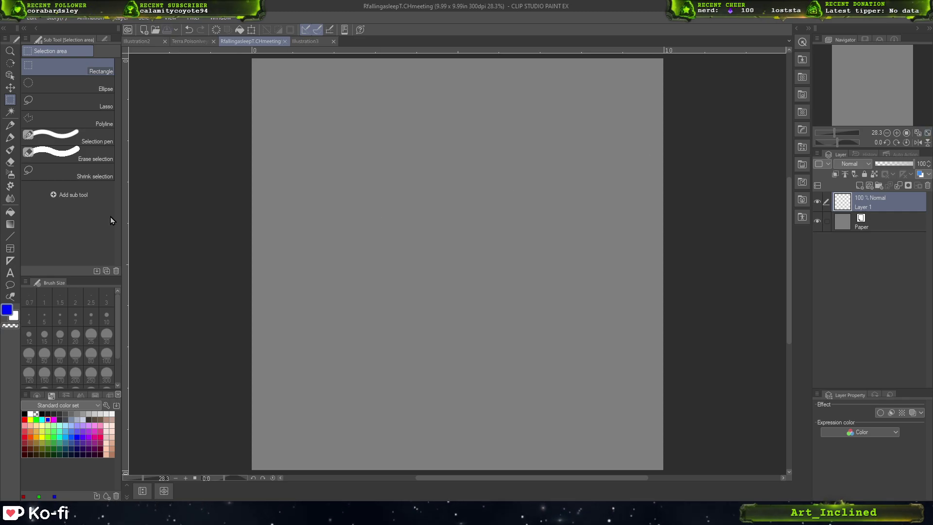
pyautogui.click(15, 135)
pyautogui.moveTo(452, 252)
pyautogui.mouseDown()
pyautogui.moveTo(489, 327)
pyautogui.moveTo(663, 334)
pyautogui.mouseUp()
pyautogui.hotkey('ctrl', 'z')
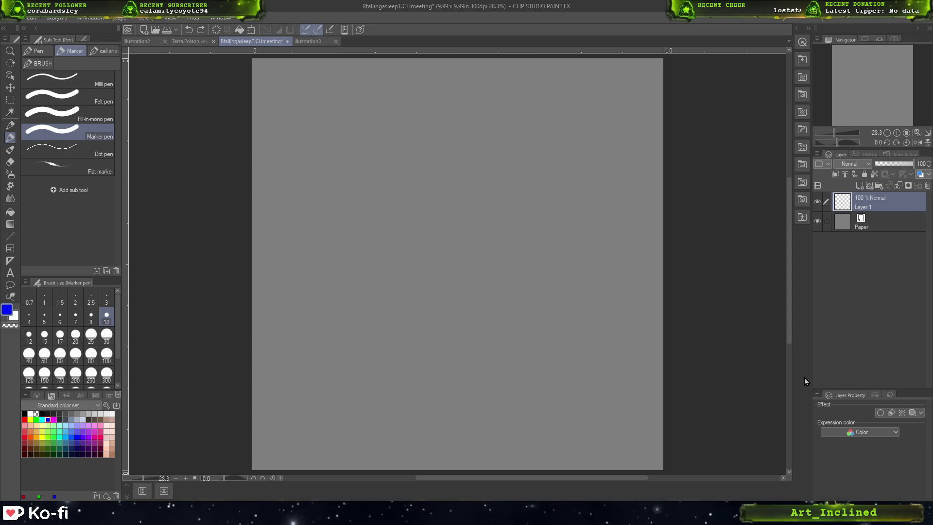
pyautogui.moveTo(386, 279)
pyautogui.mouseDown()
pyautogui.moveTo(518, 238)
pyautogui.moveTo(752, 313)
pyautogui.mouseUp()
pyautogui.hotkey('ctrl', 'z')
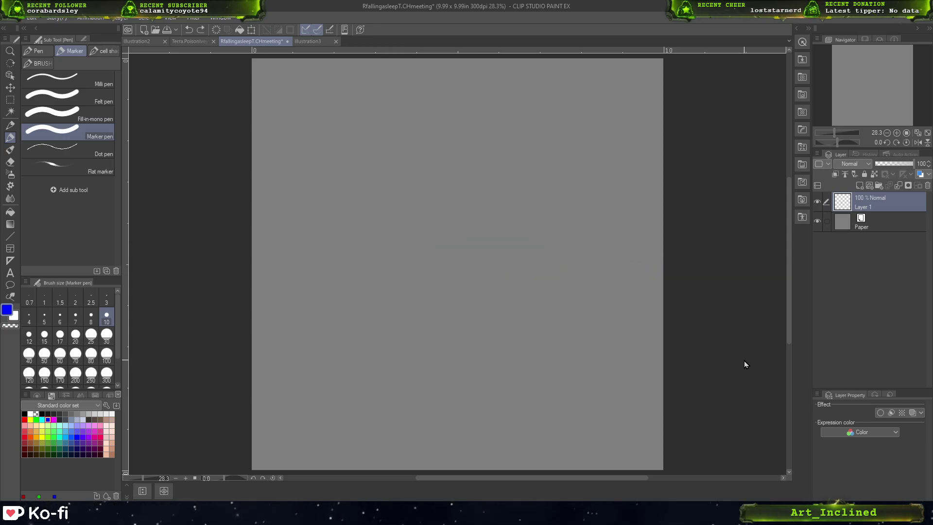
pyautogui.moveTo(481, 218)
pyautogui.mouseDown()
pyautogui.moveTo(537, 271)
pyautogui.moveTo(631, 233)
pyautogui.mouseUp()
pyautogui.hotkey('ctrl', 'z')
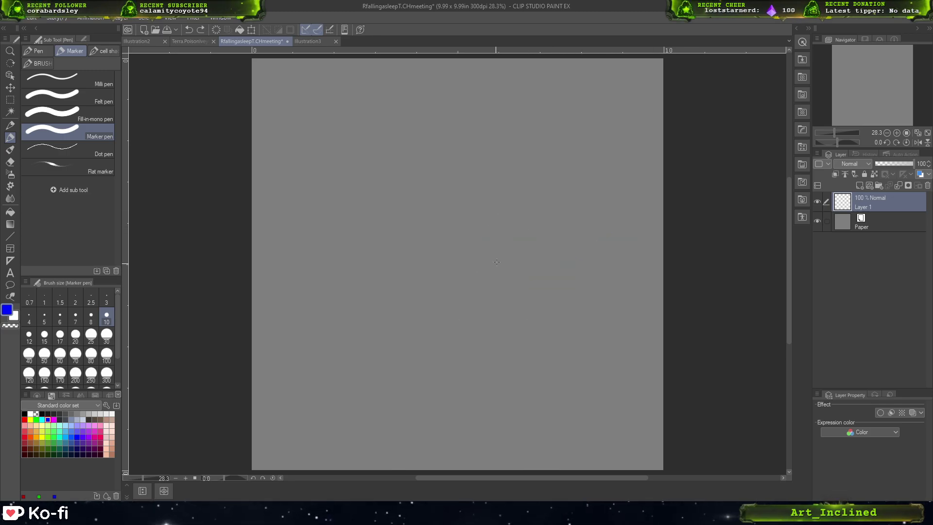
pyautogui.moveTo(486, 221); pyautogui.dragTo(497, 189)
pyautogui.hotkey('ctrl', 'z')
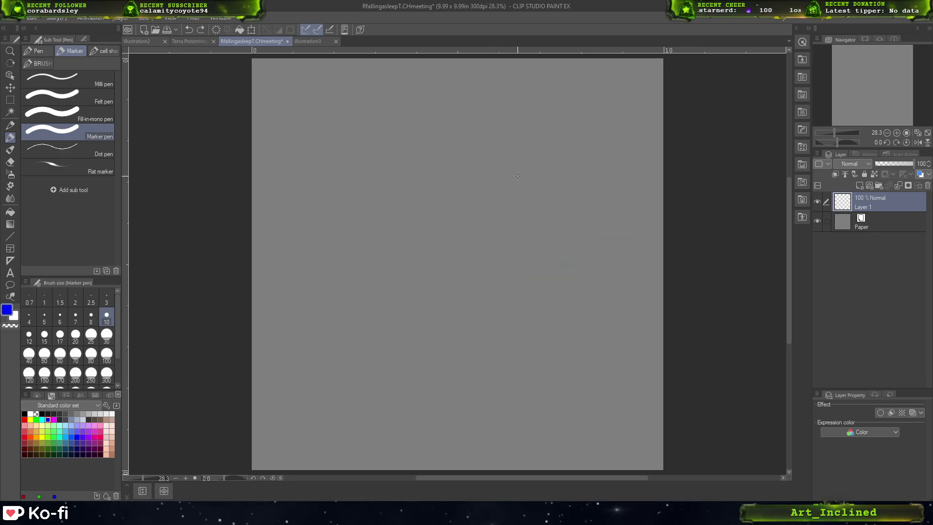
# - Sketch an oval head about 1.4 in tall, a shoulder line and a tapered torso with the blue Marker pen at size 10
pyautogui.moveTo(478, 142)
pyautogui.mouseDown()
pyautogui.moveTo(504, 171)
pyautogui.moveTo(472, 194)
pyautogui.moveTo(484, 137)
pyautogui.moveTo(512, 189)
pyautogui.moveTo(483, 141)
pyautogui.moveTo(506, 190)
pyautogui.moveTo(467, 142)
pyautogui.moveTo(499, 188)
pyautogui.moveTo(480, 135)
pyautogui.moveTo(509, 159)
pyautogui.mouseUp()
pyautogui.hotkey('ctrl', 'z')
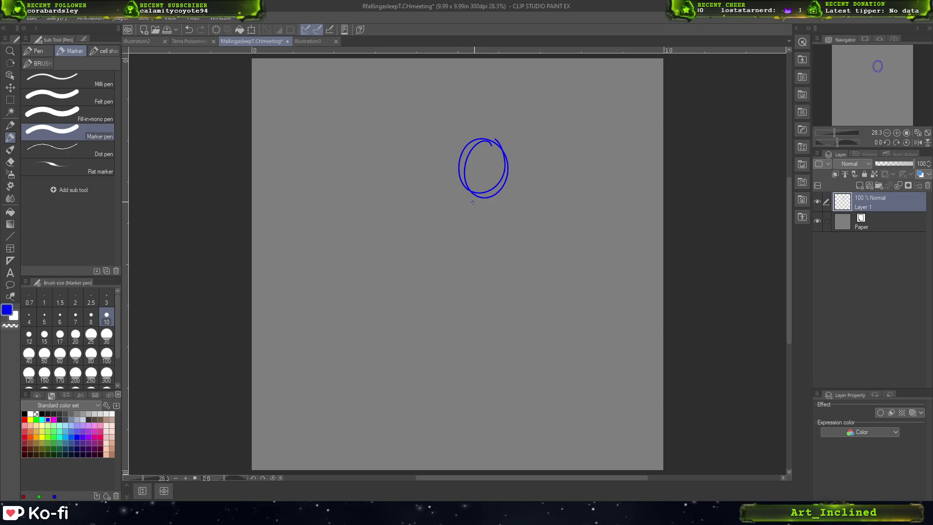
pyautogui.moveTo(452, 204)
pyautogui.mouseDown()
pyautogui.moveTo(503, 203)
pyautogui.moveTo(450, 213)
pyautogui.moveTo(465, 258)
pyautogui.mouseUp()
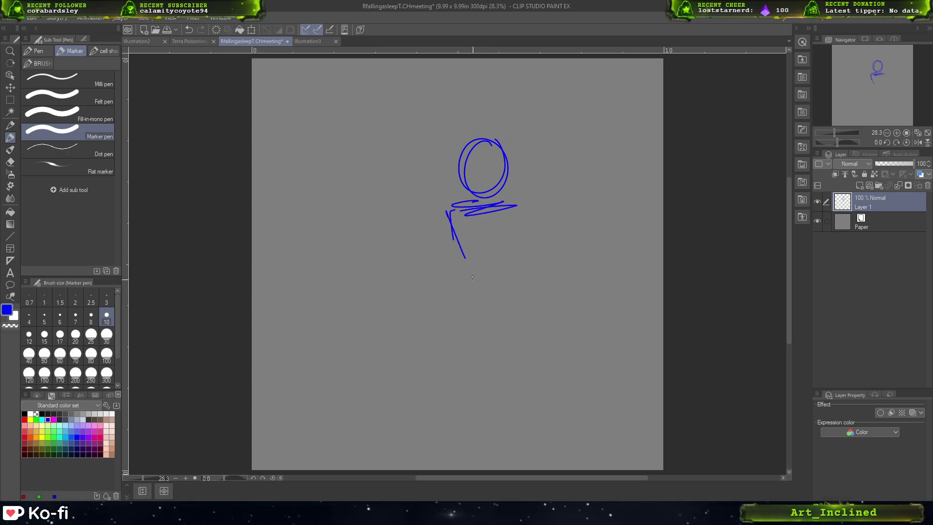
pyautogui.moveTo(452, 223)
pyautogui.mouseDown()
pyautogui.moveTo(469, 261)
pyautogui.moveTo(510, 271)
pyautogui.mouseUp()
pyautogui.moveTo(516, 205); pyautogui.dragTo(521, 240)
pyautogui.moveTo(513, 203)
pyautogui.mouseDown()
pyautogui.moveTo(521, 246)
pyautogui.moveTo(507, 279)
pyautogui.mouseUp()
pyautogui.moveTo(524, 236)
pyautogui.mouseDown()
pyautogui.moveTo(514, 266)
pyautogui.moveTo(474, 287)
pyautogui.moveTo(469, 305)
pyautogui.mouseUp()
# - Sketch the figure's waist sides and rounded hip contour below the torso
pyautogui.moveTo(468, 256)
pyautogui.mouseDown()
pyautogui.moveTo(481, 280)
pyautogui.moveTo(515, 271)
pyautogui.moveTo(461, 321)
pyautogui.mouseUp()
pyautogui.moveTo(471, 282); pyautogui.dragTo(466, 322)
pyautogui.moveTo(459, 316); pyautogui.dragTo(483, 343)
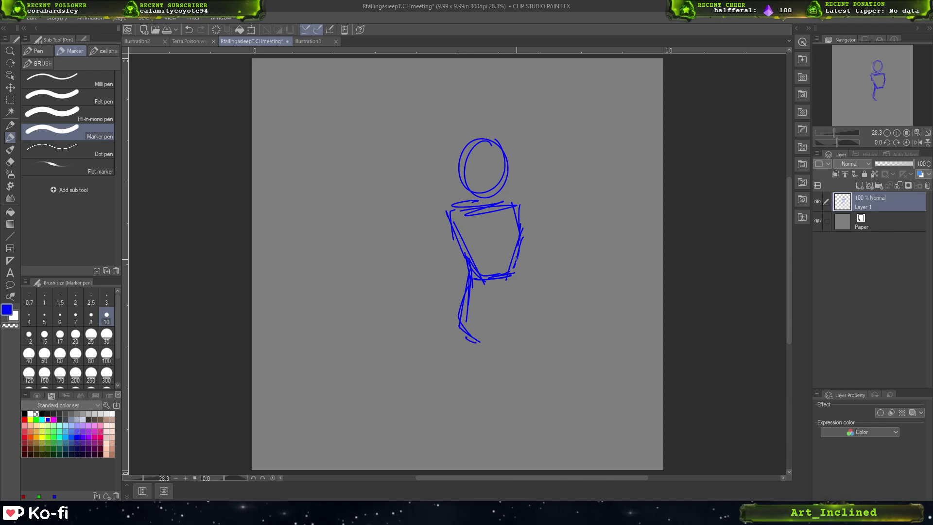
pyautogui.moveTo(514, 262); pyautogui.dragTo(517, 303)
pyautogui.moveTo(512, 282)
pyautogui.mouseDown()
pyautogui.moveTo(516, 309)
pyautogui.moveTo(456, 335)
pyautogui.moveTo(474, 353)
pyautogui.moveTo(534, 348)
pyautogui.mouseUp()
pyautogui.moveTo(469, 342); pyautogui.dragTo(495, 353)
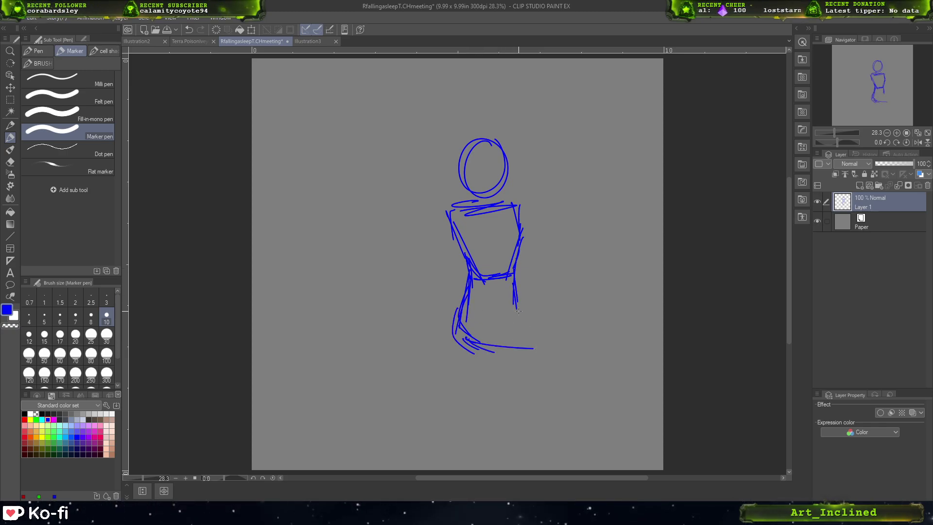
# - Draw the figure's seated thigh extending to a bent knee, with a lap line and the start of the shin
pyautogui.moveTo(517, 312); pyautogui.dragTo(557, 336)
pyautogui.hotkey('ctrl', 'z')
pyautogui.hotkey('ctrl', 'z')
pyautogui.moveTo(516, 294); pyautogui.dragTo(545, 323)
pyautogui.moveTo(509, 348); pyautogui.dragTo(550, 337)
pyautogui.moveTo(492, 320)
pyautogui.mouseDown()
pyautogui.moveTo(527, 333)
pyautogui.moveTo(518, 351)
pyautogui.mouseUp()
pyautogui.moveTo(541, 321)
pyautogui.mouseDown()
pyautogui.moveTo(566, 353)
pyautogui.moveTo(549, 387)
pyautogui.mouseUp()
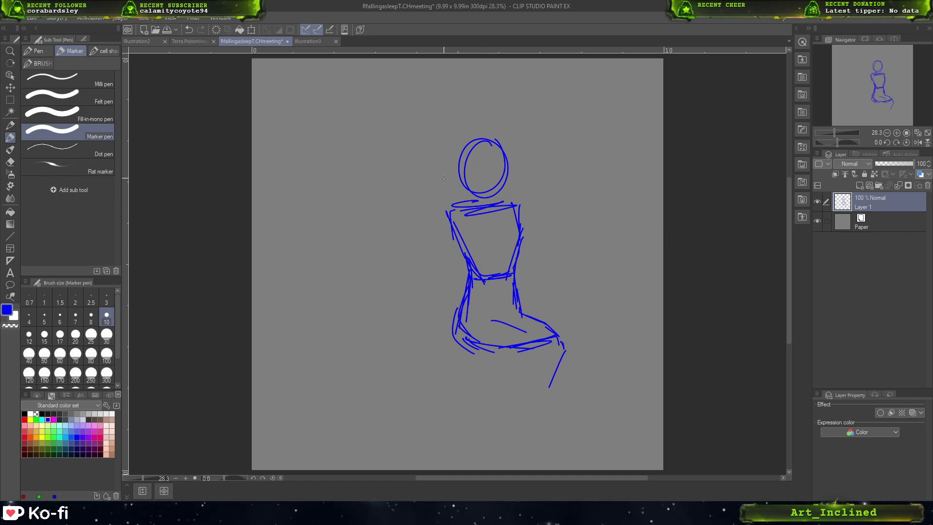
# - Draw a second, smaller head circle about 1 in wide overlapping the lower left of the first head
pyautogui.moveTo(447, 179)
pyautogui.mouseDown()
pyautogui.moveTo(441, 222)
pyautogui.moveTo(459, 177)
pyautogui.moveTo(433, 211)
pyautogui.moveTo(423, 202)
pyautogui.moveTo(435, 215)
pyautogui.moveTo(461, 174)
pyautogui.moveTo(428, 207)
pyautogui.moveTo(468, 178)
pyautogui.moveTo(436, 212)
pyautogui.mouseUp()
pyautogui.hotkey('ctrl', 'z')
pyautogui.hotkey('ctrl', 'z')
pyautogui.hotkey('ctrl', 'z')
pyautogui.moveTo(446, 170)
pyautogui.mouseDown()
pyautogui.moveTo(464, 210)
pyautogui.moveTo(439, 216)
pyautogui.moveTo(428, 199)
pyautogui.moveTo(449, 164)
pyautogui.mouseUp()
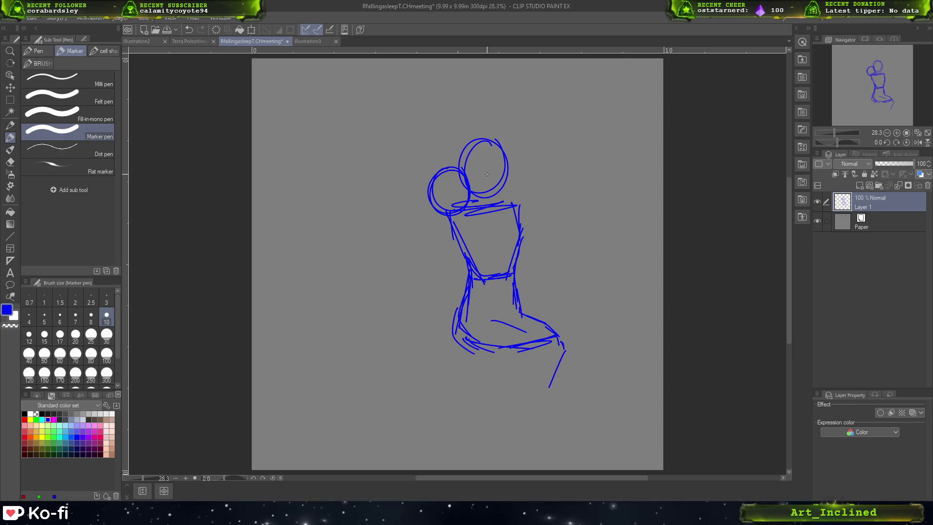
# - Sketch the first figure's thigh underside and both lower legs hanging from the knees
pyautogui.moveTo(460, 318)
pyautogui.mouseDown()
pyautogui.moveTo(457, 356)
pyautogui.moveTo(519, 395)
pyautogui.moveTo(516, 414)
pyautogui.mouseUp()
pyautogui.moveTo(506, 372); pyautogui.dragTo(533, 441)
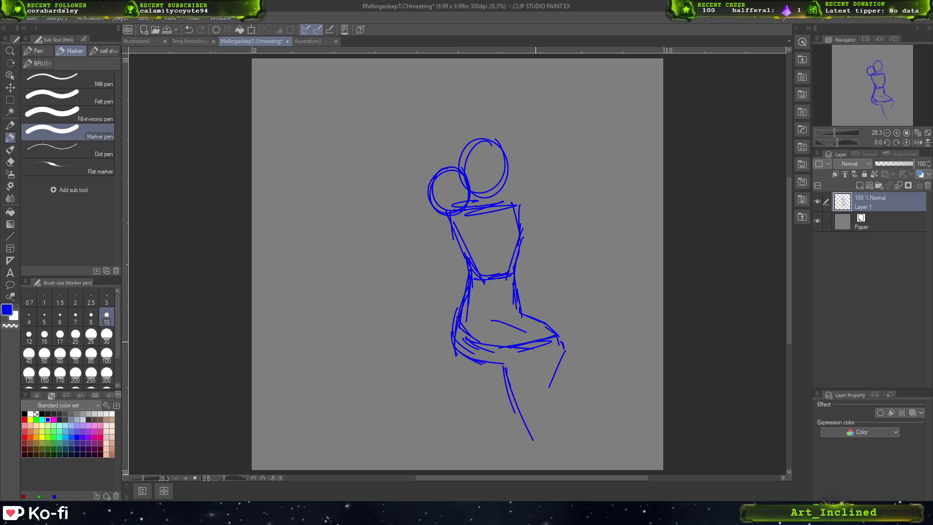
pyautogui.moveTo(538, 348); pyautogui.dragTo(544, 436)
pyautogui.moveTo(558, 352)
pyautogui.mouseDown()
pyautogui.moveTo(540, 404)
pyautogui.moveTo(550, 389)
pyautogui.moveTo(512, 430)
pyautogui.mouseUp()
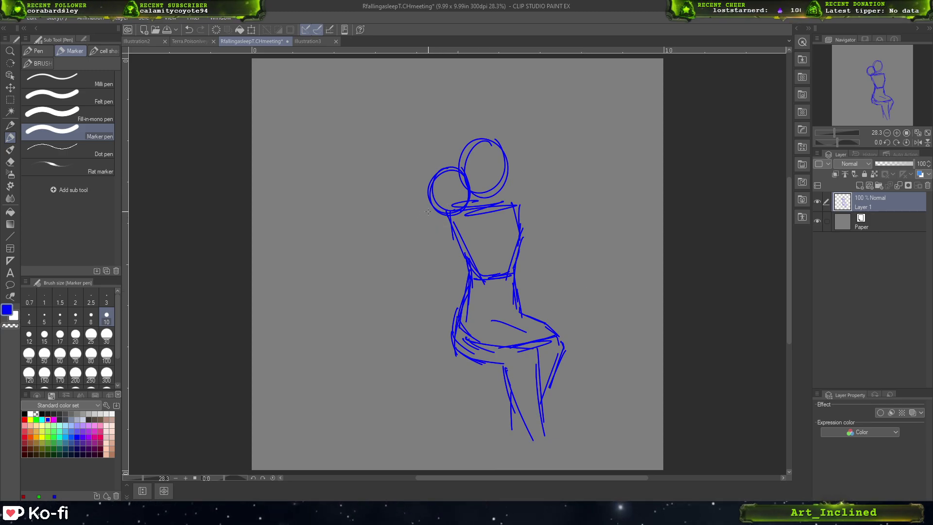
# - Block in the second figure's shoulders and boxy torso beside the first figure, with an outer waist line below
pyautogui.moveTo(446, 213)
pyautogui.mouseDown()
pyautogui.moveTo(412, 215)
pyautogui.moveTo(404, 243)
pyautogui.moveTo(414, 267)
pyautogui.moveTo(459, 214)
pyautogui.moveTo(452, 285)
pyautogui.mouseUp()
pyautogui.hotkey('ctrl', 'z')
pyautogui.hotkey('ctrl', 'z')
pyautogui.moveTo(464, 243); pyautogui.dragTo(449, 278)
pyautogui.moveTo(465, 245); pyautogui.dragTo(452, 276)
pyautogui.moveTo(405, 230)
pyautogui.mouseDown()
pyautogui.moveTo(413, 270)
pyautogui.moveTo(437, 286)
pyautogui.moveTo(423, 289)
pyautogui.moveTo(448, 284)
pyautogui.moveTo(411, 278)
pyautogui.moveTo(399, 316)
pyautogui.mouseUp()
pyautogui.moveTo(410, 278)
pyautogui.mouseDown()
pyautogui.moveTo(397, 304)
pyautogui.moveTo(403, 346)
pyautogui.mouseUp()
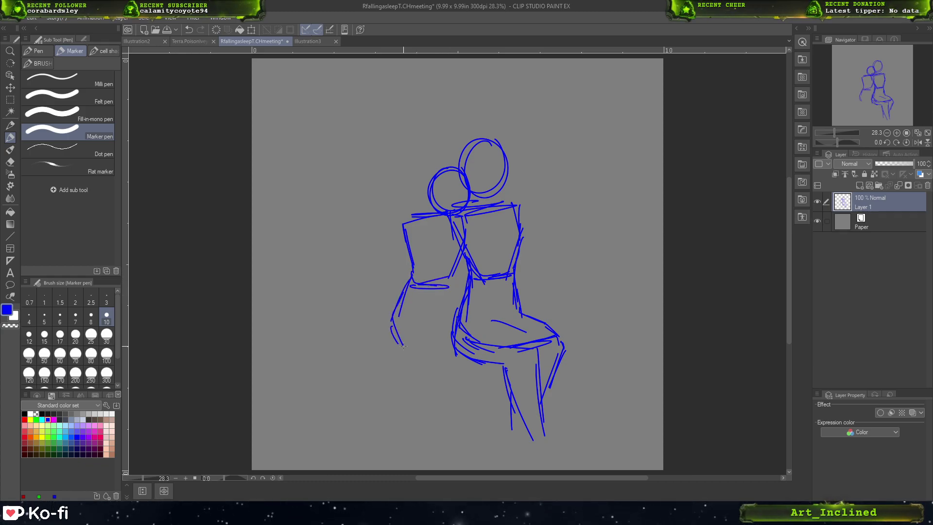
pyautogui.hotkey('ctrl', 'z')
pyautogui.moveTo(455, 264)
pyautogui.mouseDown()
pyautogui.moveTo(443, 315)
pyautogui.moveTo(453, 313)
pyautogui.mouseUp()
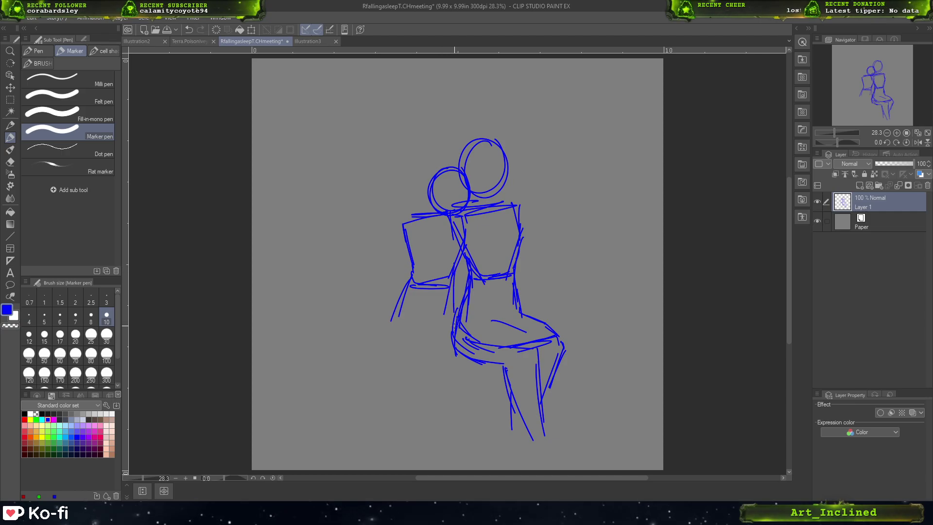
pyautogui.moveTo(399, 295); pyautogui.dragTo(391, 324)
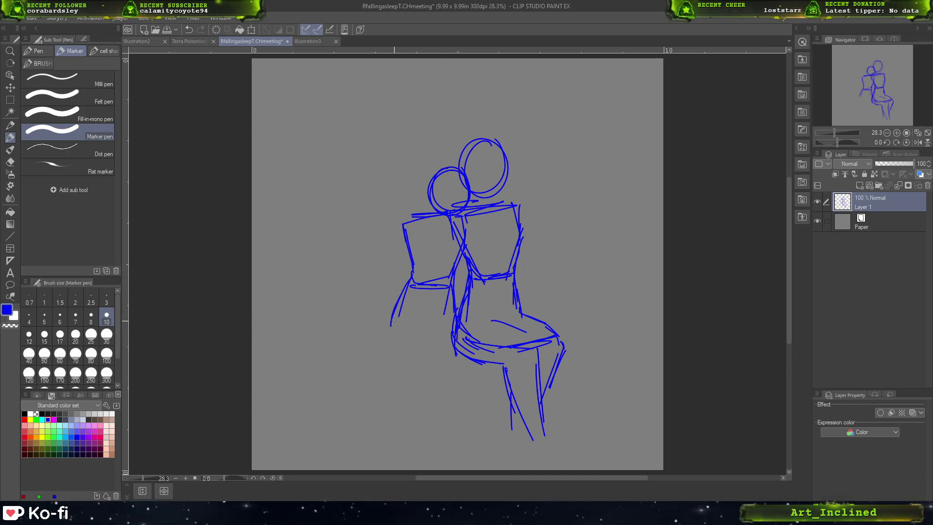
pyautogui.hotkey('ctrl', 'z')
pyautogui.hotkey('ctrl', 'z')
pyautogui.hotkey('ctrl', 'z')
pyautogui.hotkey('ctrl', 'z')
pyautogui.hotkey('ctrl', 'z')
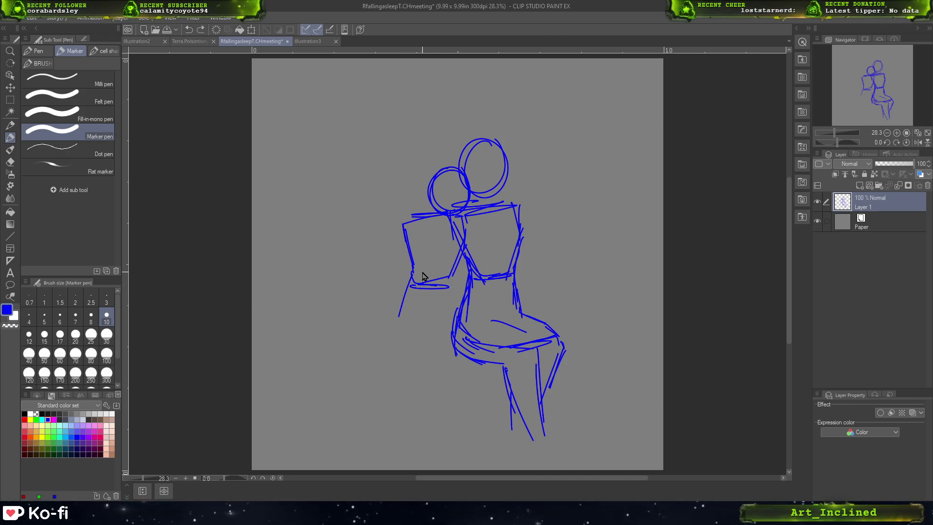
# - Draw both sides of the second figure's waist flaring down toward the hips
pyautogui.moveTo(413, 269)
pyautogui.mouseDown()
pyautogui.moveTo(417, 290)
pyautogui.moveTo(454, 279)
pyautogui.moveTo(483, 235)
pyautogui.moveTo(453, 282)
pyautogui.moveTo(421, 295)
pyautogui.moveTo(409, 284)
pyautogui.moveTo(398, 344)
pyautogui.mouseUp()
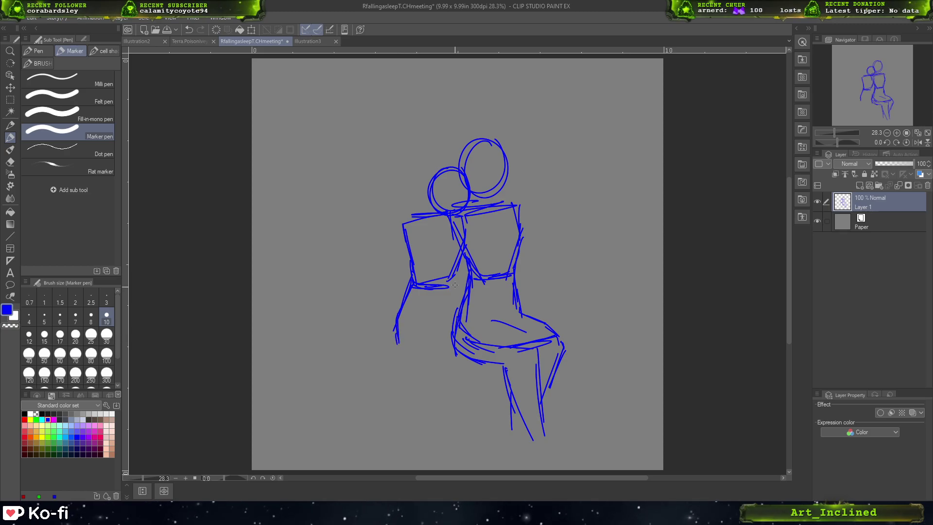
pyautogui.moveTo(456, 268); pyautogui.dragTo(458, 339)
pyautogui.moveTo(454, 289); pyautogui.dragTo(461, 347)
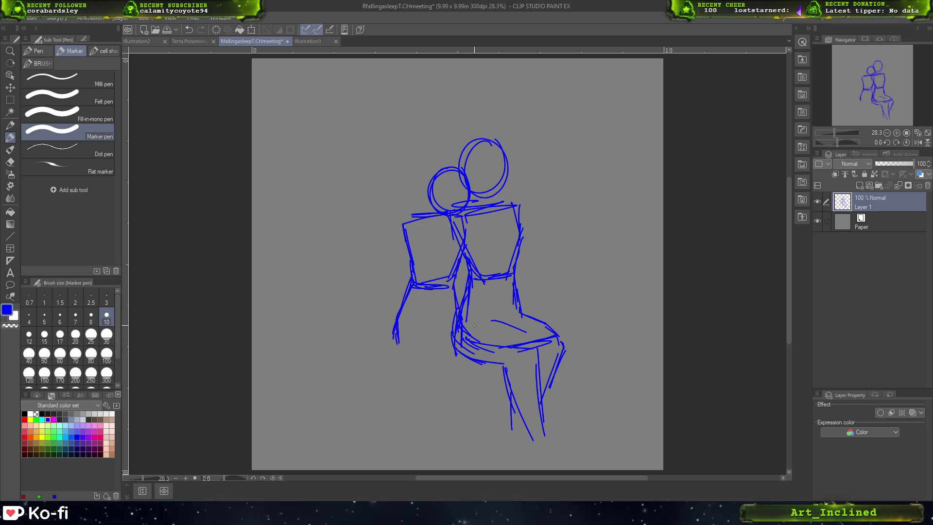
# - Sketch the second figure's curved outer hip and short lap lines above the thigh
pyautogui.moveTo(462, 320)
pyautogui.mouseDown()
pyautogui.moveTo(479, 347)
pyautogui.moveTo(405, 325)
pyautogui.moveTo(436, 324)
pyautogui.moveTo(396, 347)
pyautogui.moveTo(407, 359)
pyautogui.moveTo(397, 349)
pyautogui.mouseUp()
pyautogui.hotkey('ctrl', 'z')
pyautogui.click(404, 324)
pyautogui.hotkey('ctrl', 'z')
pyautogui.hotkey('ctrl', 'z')
pyautogui.moveTo(396, 341); pyautogui.dragTo(414, 369)
pyautogui.moveTo(433, 332)
pyautogui.mouseDown()
pyautogui.moveTo(451, 349)
pyautogui.moveTo(416, 366)
pyautogui.moveTo(424, 369)
pyautogui.mouseUp()
pyautogui.hotkey('ctrl', 'z')
pyautogui.hotkey('ctrl', 'z')
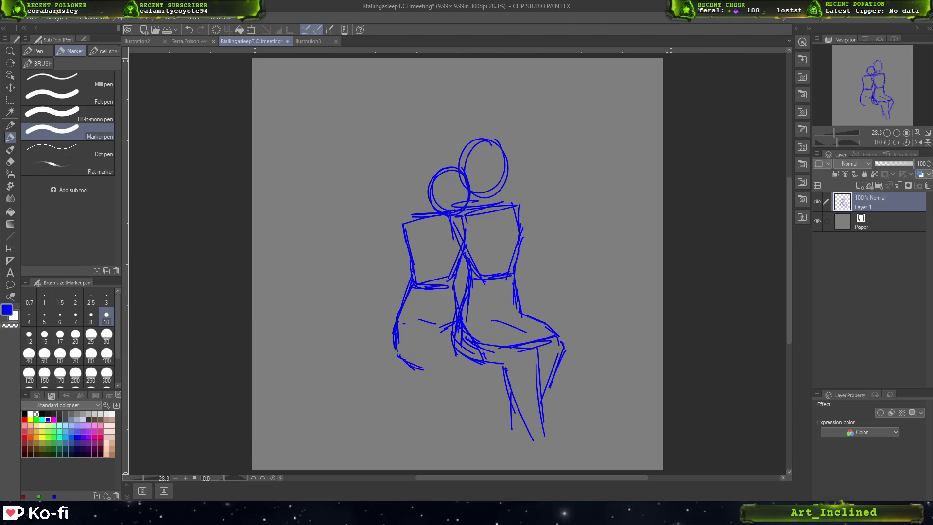
# - Draw the second figure's slanting lower leg, the underside of the seat and the upper thigh line
pyautogui.moveTo(487, 365); pyautogui.dragTo(457, 434)
pyautogui.moveTo(420, 370); pyautogui.dragTo(430, 401)
pyautogui.hotkey('ctrl', 'z')
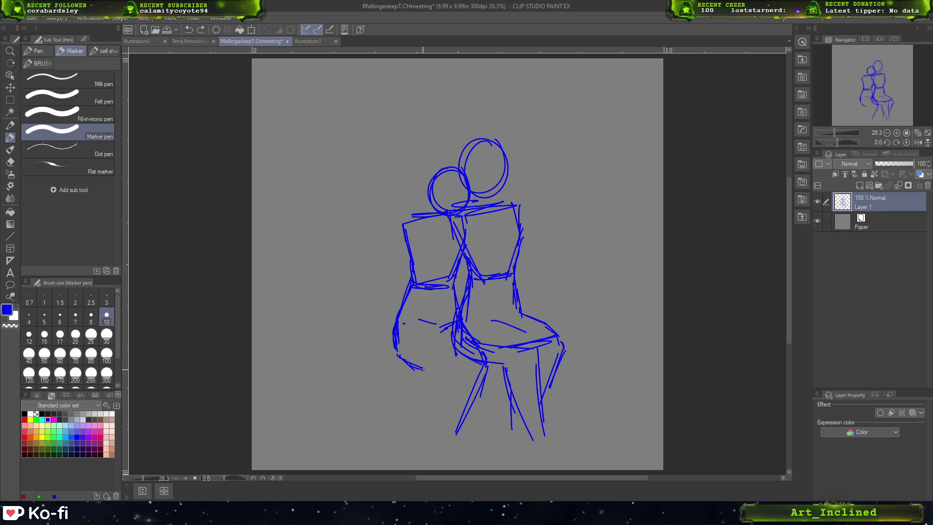
pyautogui.moveTo(416, 367)
pyautogui.mouseDown()
pyautogui.moveTo(436, 379)
pyautogui.moveTo(462, 368)
pyautogui.mouseUp()
pyautogui.moveTo(423, 325); pyautogui.dragTo(464, 353)
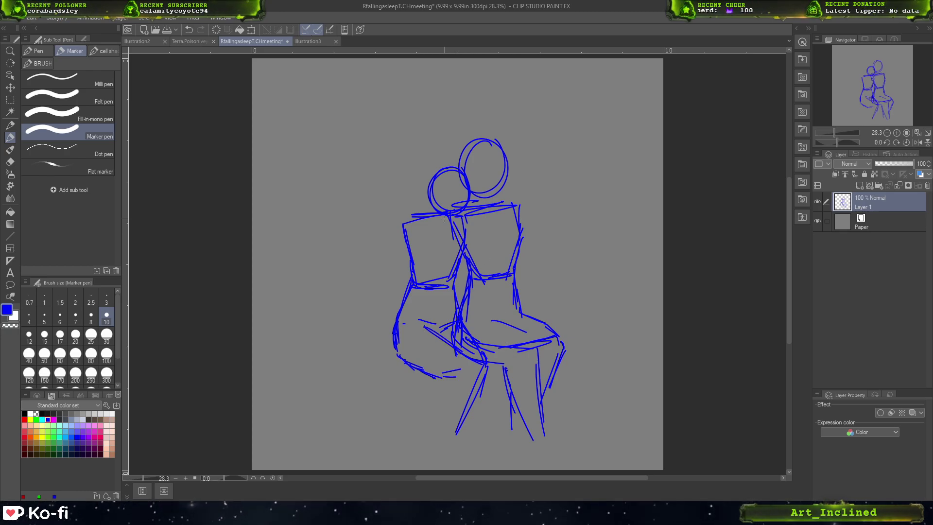
# - Lasso the hips and legs of both figures, move them slightly upward to shorten the waists, and deselect
pyautogui.click(10, 100)
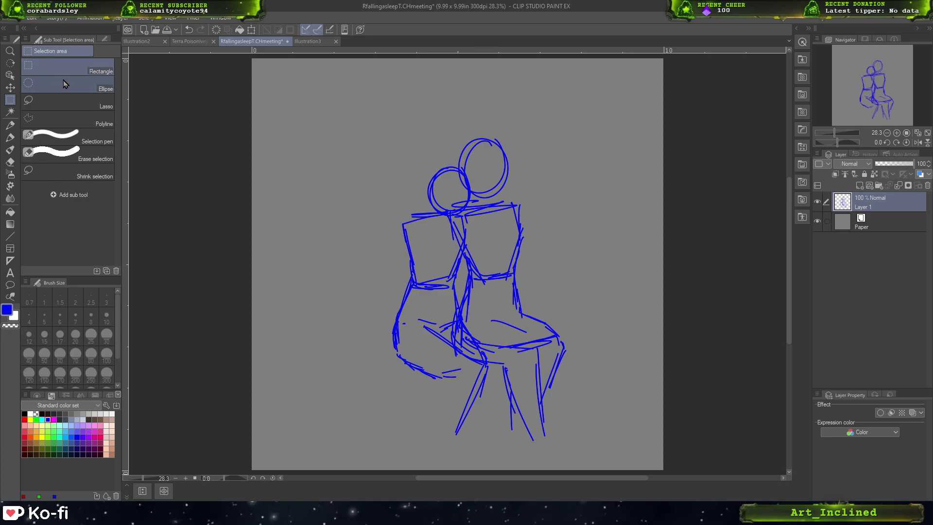
pyautogui.click(68, 102)
pyautogui.moveTo(426, 318)
pyautogui.mouseDown()
pyautogui.moveTo(411, 310)
pyautogui.moveTo(412, 407)
pyautogui.moveTo(523, 451)
pyautogui.moveTo(571, 309)
pyautogui.moveTo(441, 316)
pyautogui.mouseUp()
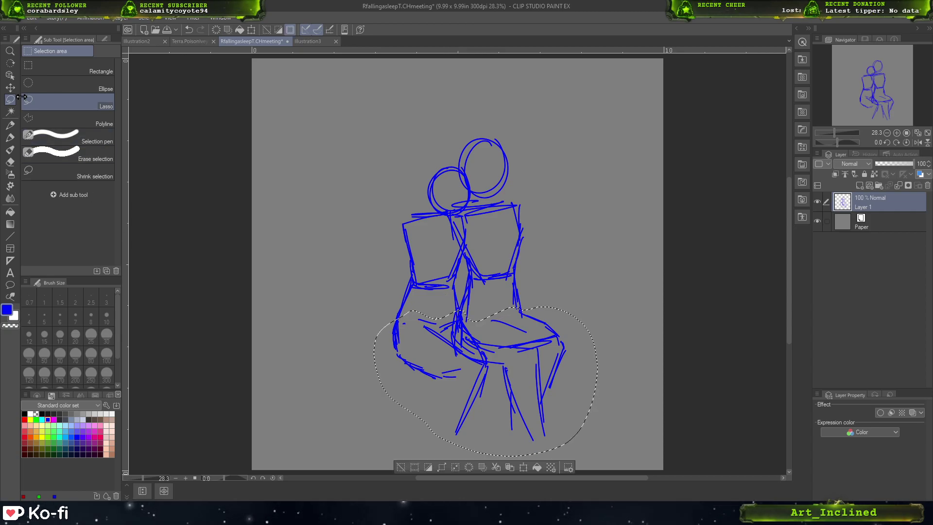
pyautogui.press('k')
pyautogui.moveTo(514, 378)
pyautogui.mouseDown()
pyautogui.moveTo(515, 367)
pyautogui.moveTo(523, 373)
pyautogui.mouseUp()
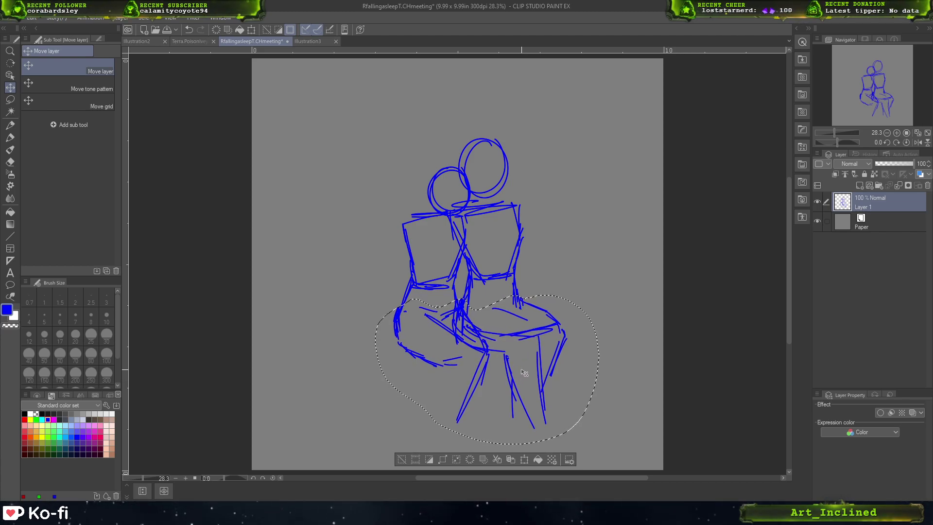
pyautogui.click(402, 459)
# - Erase the second figure's outer hip with the Rough eraser at size 100, redraw it further in, and reinforce the thigh lines
pyautogui.click(9, 162)
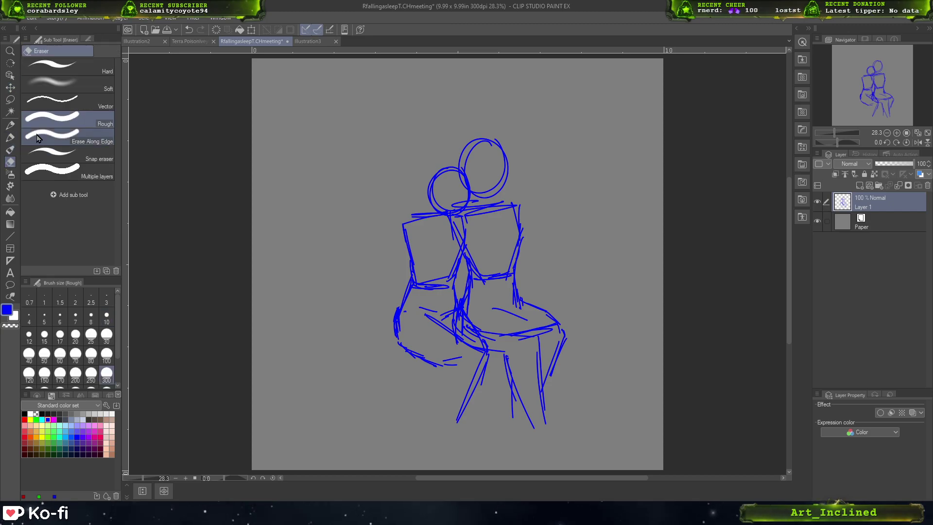
pyautogui.click(107, 354)
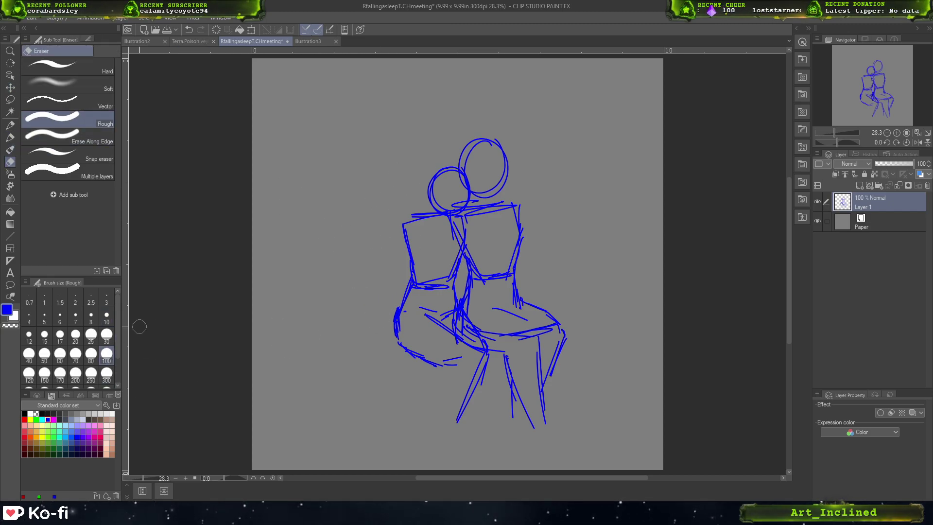
pyautogui.moveTo(393, 289); pyautogui.dragTo(395, 360)
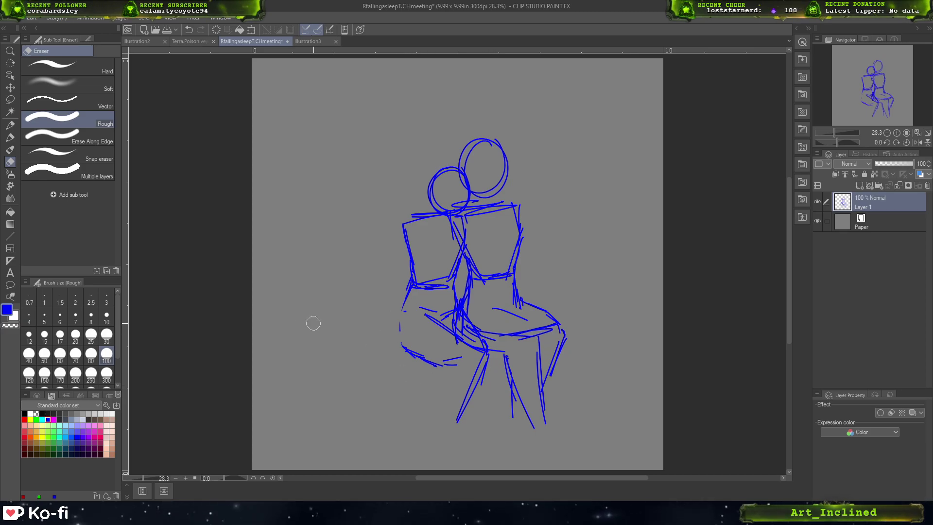
pyautogui.click(13, 140)
pyautogui.moveTo(403, 311); pyautogui.dragTo(402, 346)
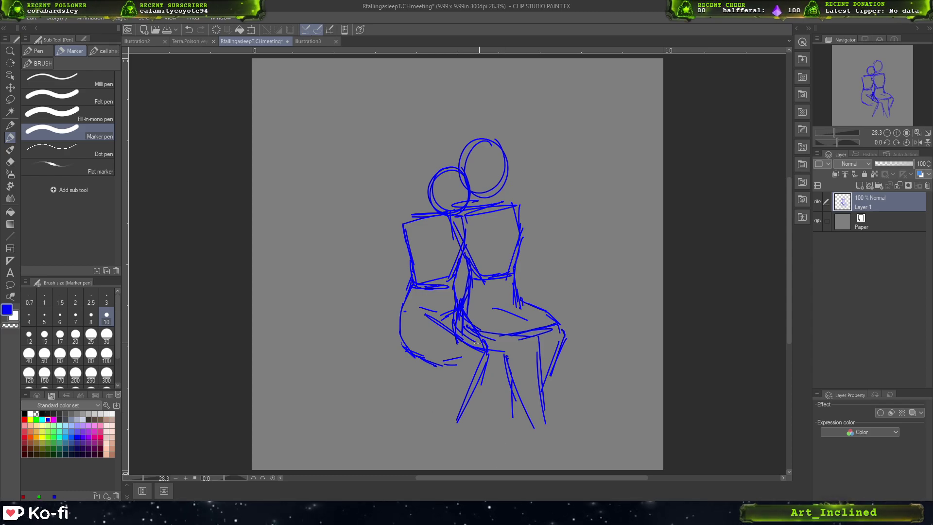
pyautogui.moveTo(450, 356); pyautogui.dragTo(472, 350)
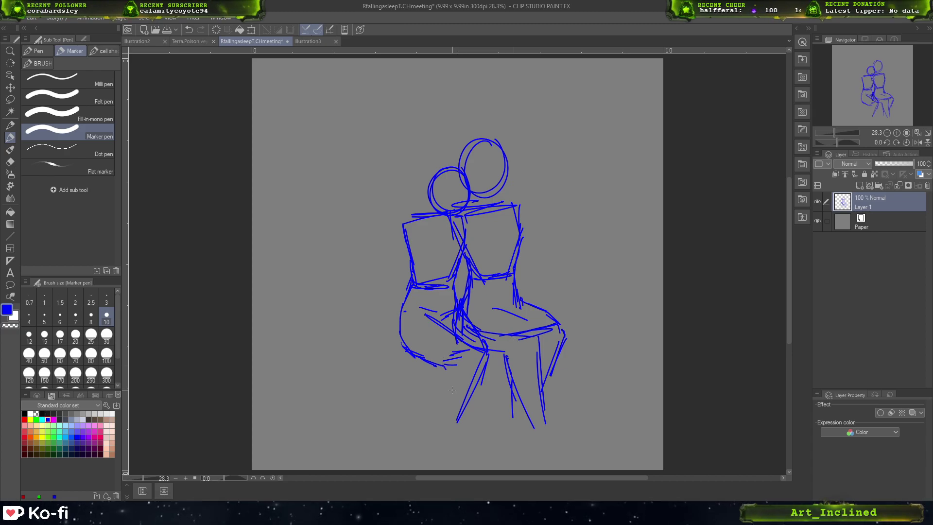
pyautogui.moveTo(475, 327); pyautogui.dragTo(496, 342)
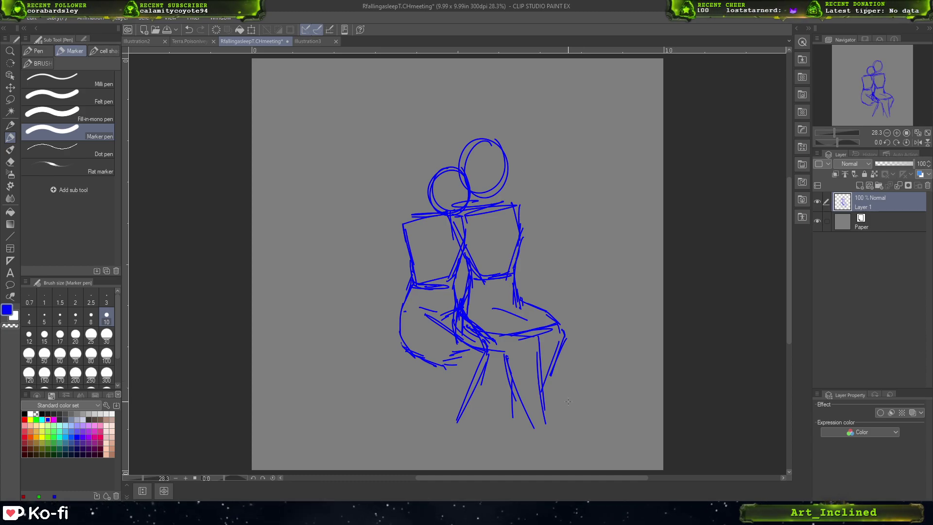
# - Add curved facial guide lines to both heads with the Marker pen
pyautogui.moveTo(470, 160)
pyautogui.mouseDown()
pyautogui.moveTo(508, 173)
pyautogui.moveTo(499, 157)
pyautogui.moveTo(508, 152)
pyautogui.moveTo(488, 193)
pyautogui.moveTo(483, 144)
pyautogui.moveTo(501, 153)
pyautogui.moveTo(462, 165)
pyautogui.moveTo(490, 184)
pyautogui.moveTo(485, 152)
pyautogui.moveTo(494, 197)
pyautogui.mouseUp()
pyautogui.hotkey('ctrl', 'z')
pyautogui.hotkey('ctrl', 'z')
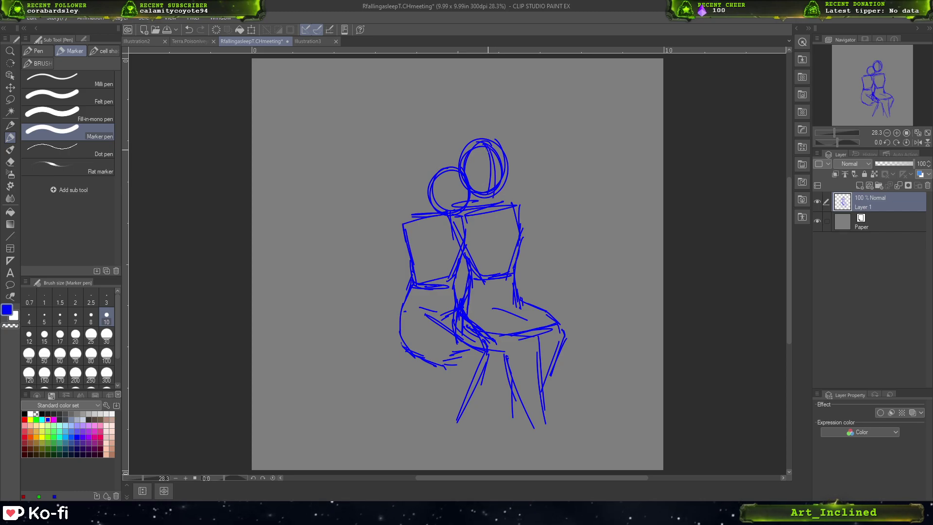
pyautogui.moveTo(488, 146)
pyautogui.mouseDown()
pyautogui.moveTo(493, 197)
pyautogui.moveTo(505, 168)
pyautogui.mouseUp()
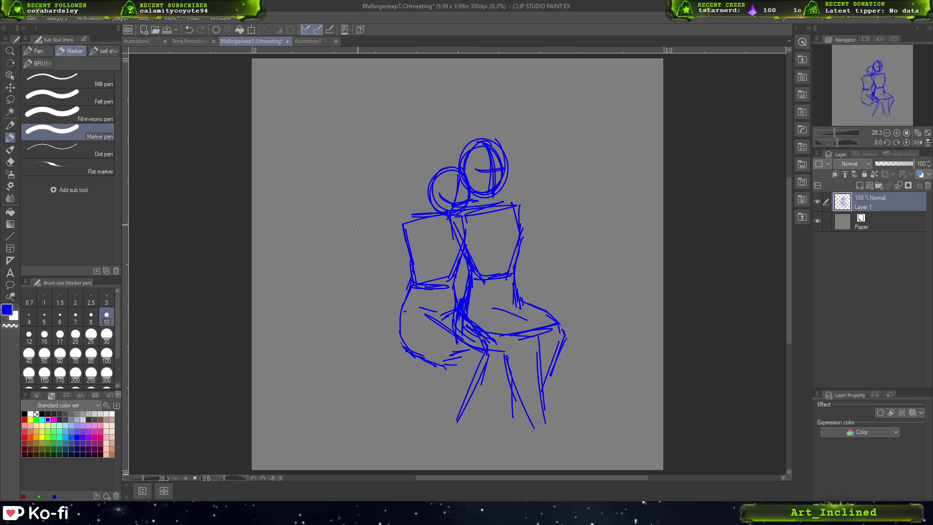
# - Clean up the overlapping lines where the two figures' waists and hips meet, using the Rough eraser at size 30
pyautogui.press('e')
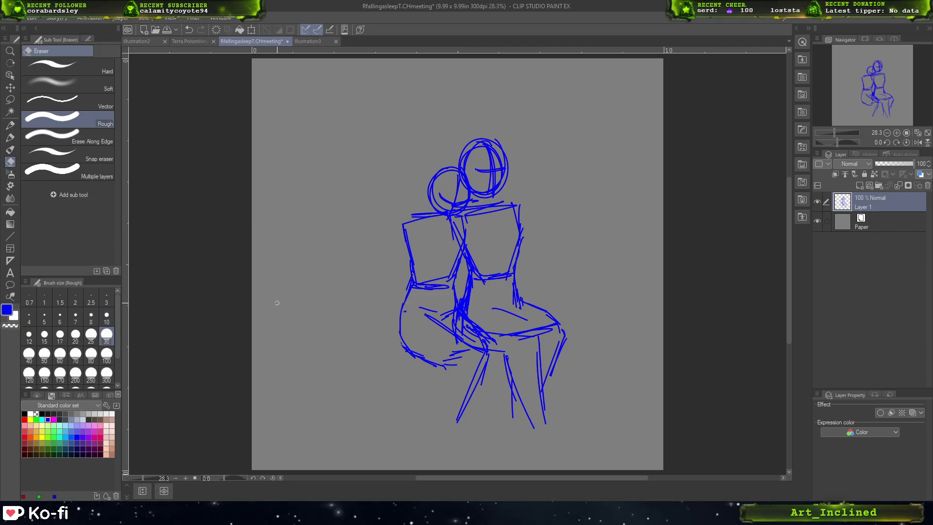
pyautogui.moveTo(458, 298)
pyautogui.mouseDown()
pyautogui.moveTo(464, 310)
pyautogui.moveTo(471, 273)
pyautogui.mouseUp()
pyautogui.hotkey('ctrl', 'z')
pyautogui.hotkey('ctrl', 'z')
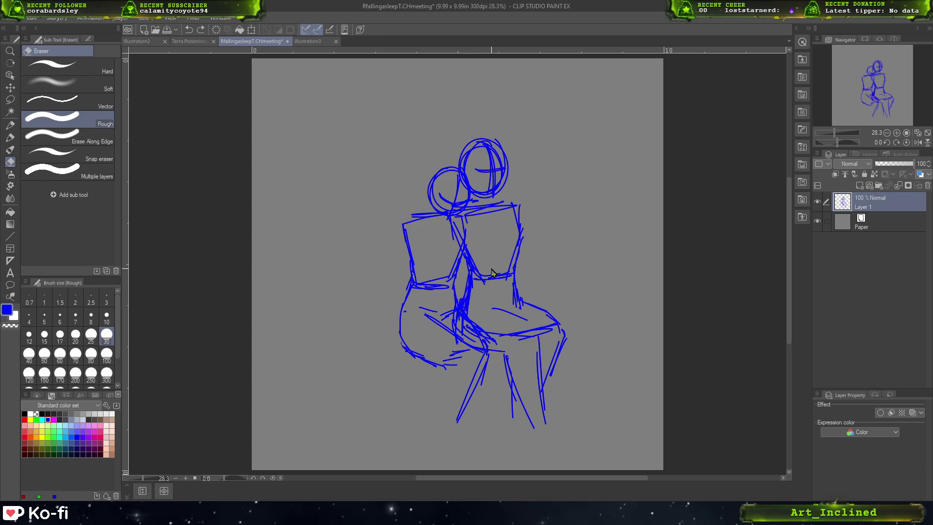
pyautogui.moveTo(459, 303)
pyautogui.mouseDown()
pyautogui.moveTo(486, 227)
pyautogui.moveTo(470, 272)
pyautogui.mouseUp()
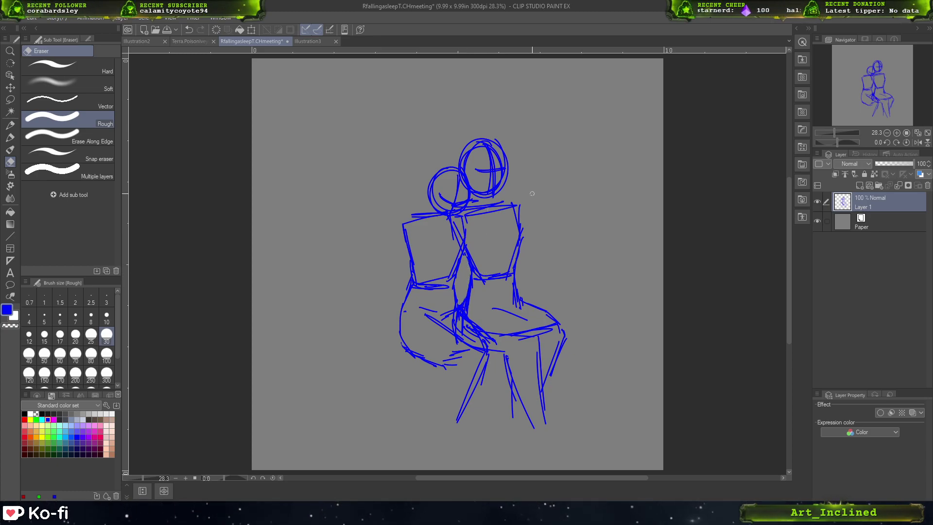
pyautogui.moveTo(462, 304)
pyautogui.mouseDown()
pyautogui.moveTo(458, 319)
pyautogui.moveTo(473, 346)
pyautogui.mouseUp()
# - Reinforce the first figure's waist lines and outer torso edge with the Marker pen
pyautogui.press('p')
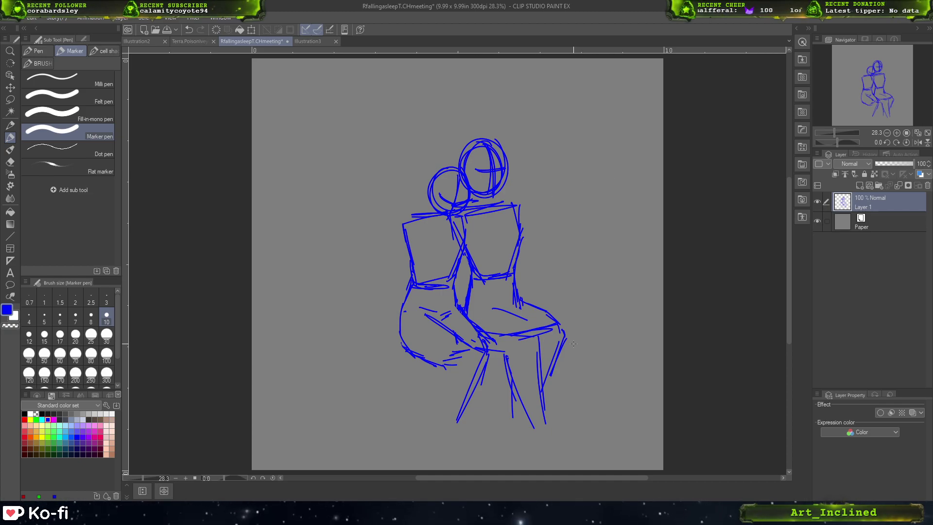
pyautogui.moveTo(515, 274)
pyautogui.mouseDown()
pyautogui.moveTo(519, 297)
pyautogui.moveTo(465, 311)
pyautogui.mouseUp()
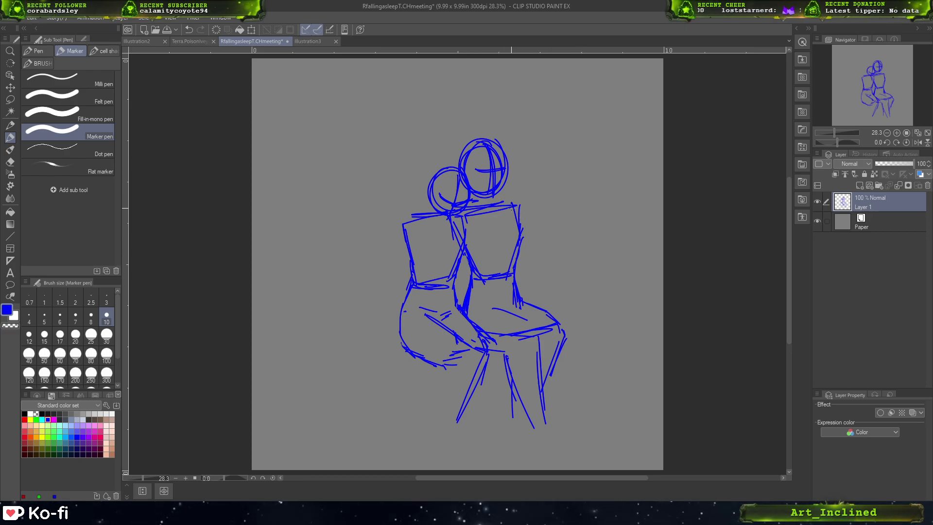
pyautogui.moveTo(507, 203)
pyautogui.mouseDown()
pyautogui.moveTo(523, 235)
pyautogui.moveTo(515, 263)
pyautogui.mouseUp()
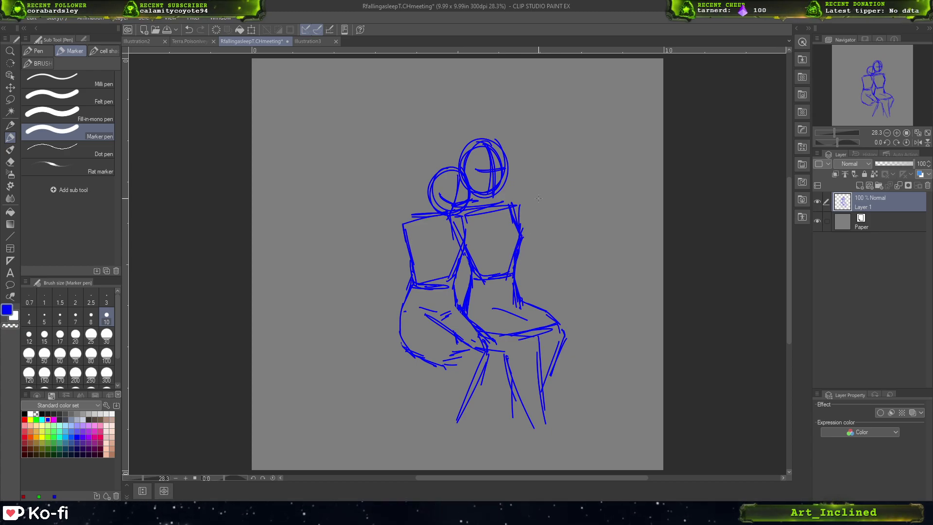
pyautogui.hotkey('ctrl', 'z')
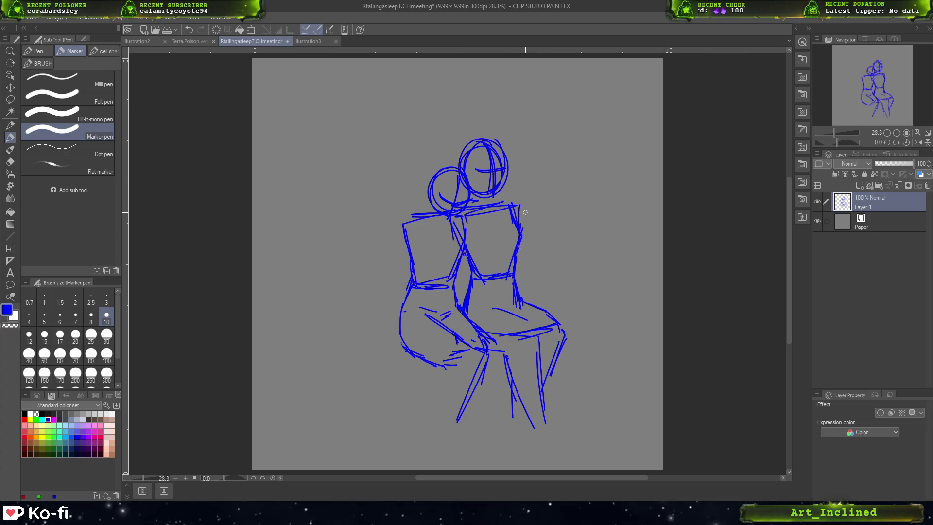
pyautogui.moveTo(519, 249); pyautogui.dragTo(516, 264)
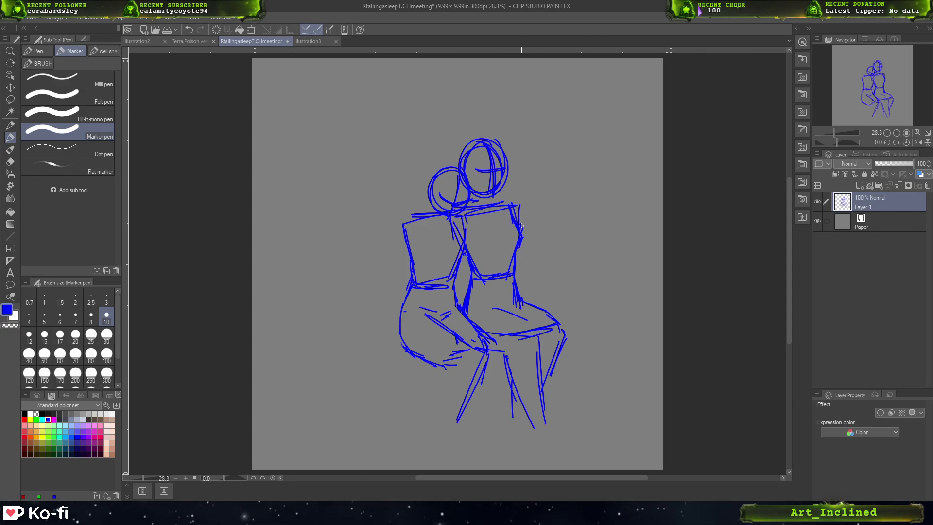
pyautogui.moveTo(516, 217); pyautogui.dragTo(543, 254)
pyautogui.hotkey('ctrl', 'z')
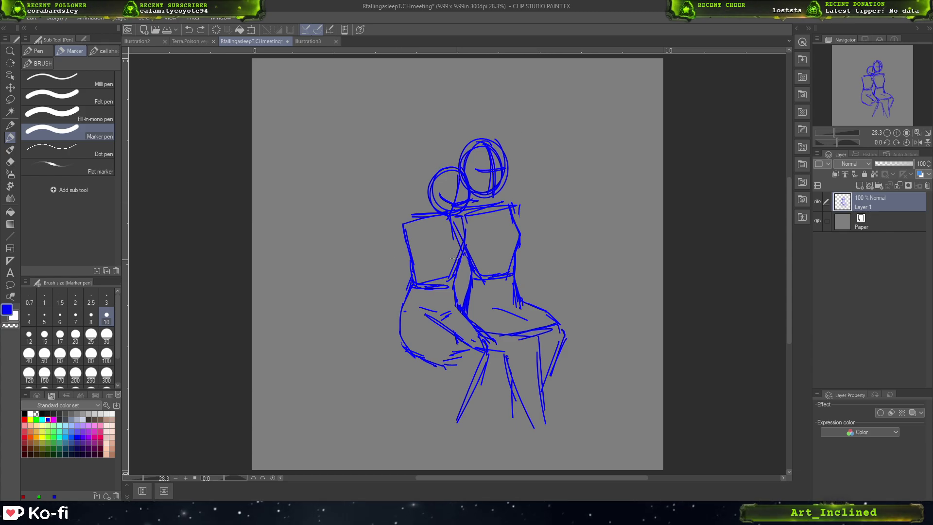
# - Sketch the shorter figure's bent outer arm across the lap and the inner arm between the two torsos with the Marker pen
pyautogui.moveTo(403, 239)
pyautogui.mouseDown()
pyautogui.moveTo(393, 290)
pyautogui.moveTo(428, 302)
pyautogui.mouseUp()
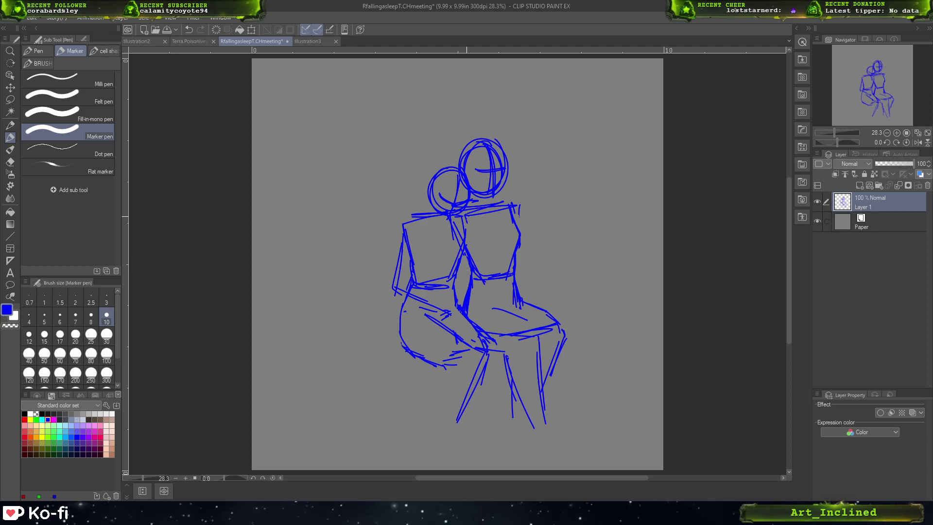
pyautogui.moveTo(465, 222)
pyautogui.mouseDown()
pyautogui.moveTo(467, 288)
pyautogui.moveTo(466, 277)
pyautogui.moveTo(451, 311)
pyautogui.mouseUp()
pyautogui.hotkey('ctrl', 'z')
pyautogui.moveTo(465, 280); pyautogui.dragTo(456, 322)
pyautogui.moveTo(467, 283)
pyautogui.mouseDown()
pyautogui.moveTo(463, 324)
pyautogui.moveTo(456, 308)
pyautogui.moveTo(444, 308)
pyautogui.moveTo(448, 318)
pyautogui.mouseUp()
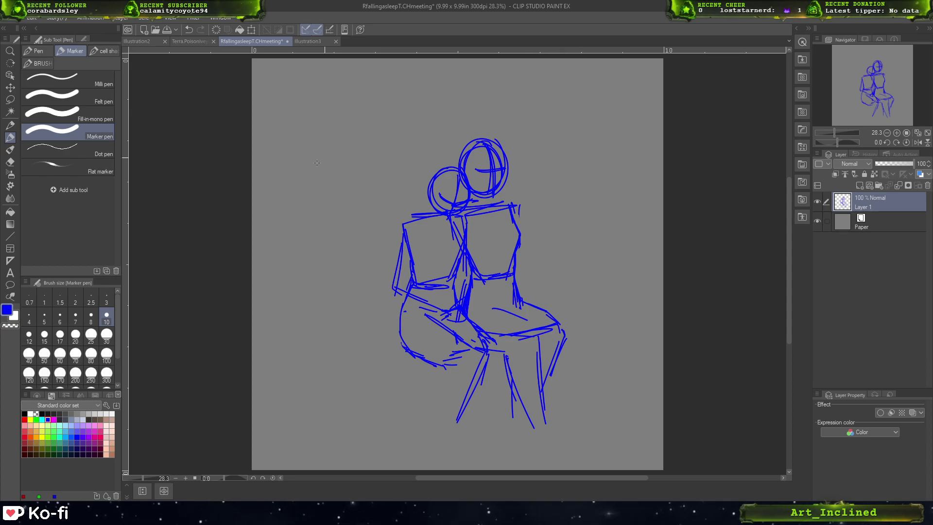
# - Shift the whole two-figure sketch slightly left and down with the Move layer tool
pyautogui.click(9, 88)
pyautogui.moveTo(528, 346)
pyautogui.mouseDown()
pyautogui.moveTo(517, 337)
pyautogui.moveTo(542, 372)
pyautogui.moveTo(549, 359)
pyautogui.mouseUp()
pyautogui.press('p')
pyautogui.moveTo(593, 325)
pyautogui.mouseDown()
pyautogui.moveTo(602, 337)
pyautogui.moveTo(692, 279)
pyautogui.mouseUp()
pyautogui.hotkey('ctrl', 'z')
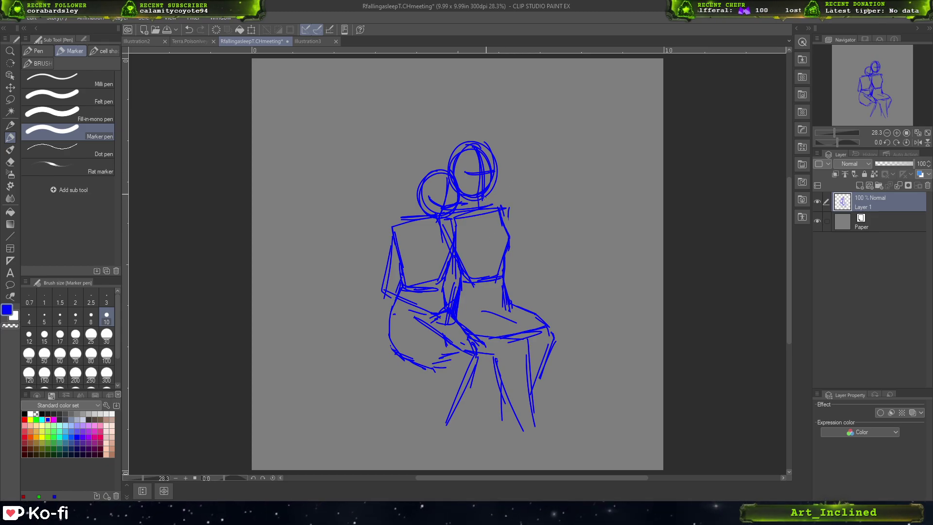
# - Sketch the taller figure's neck and the shorter figure's pointed chin and jaw with the Marker pen
pyautogui.moveTo(469, 194); pyautogui.dragTo(470, 211)
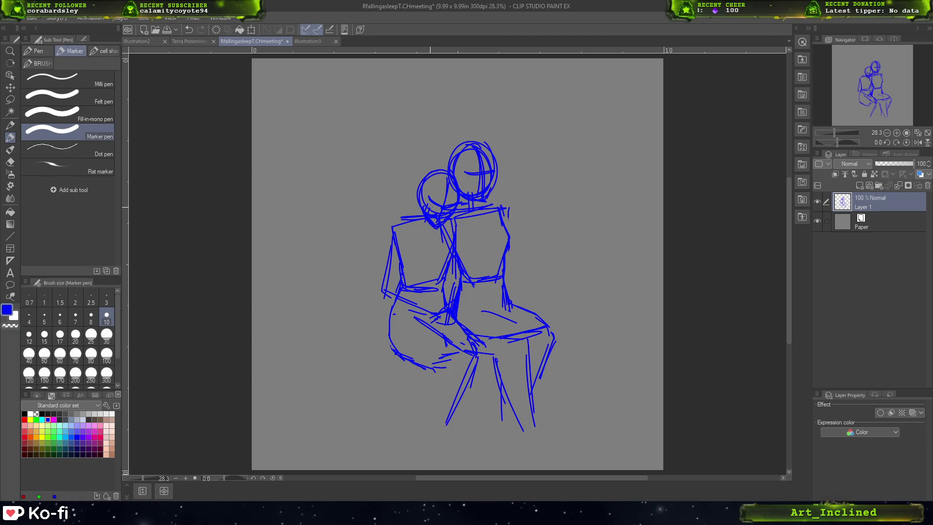
pyautogui.moveTo(419, 201); pyautogui.dragTo(419, 221)
pyautogui.hotkey('ctrl', 'z')
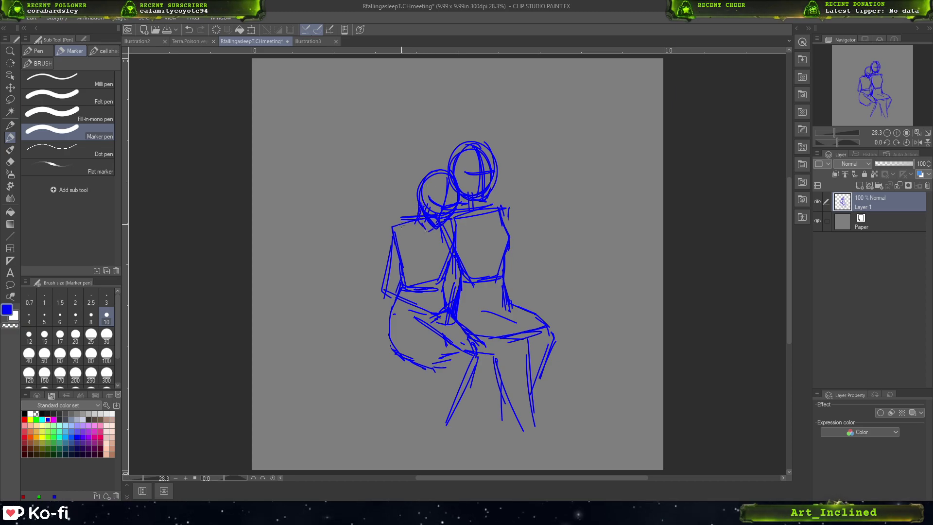
# - Thicken the shorter figure's outer arm with a rounded shoulder and repeated outline strokes down to the elbow
pyautogui.moveTo(391, 226)
pyautogui.mouseDown()
pyautogui.moveTo(416, 219)
pyautogui.moveTo(385, 234)
pyautogui.moveTo(378, 293)
pyautogui.mouseUp()
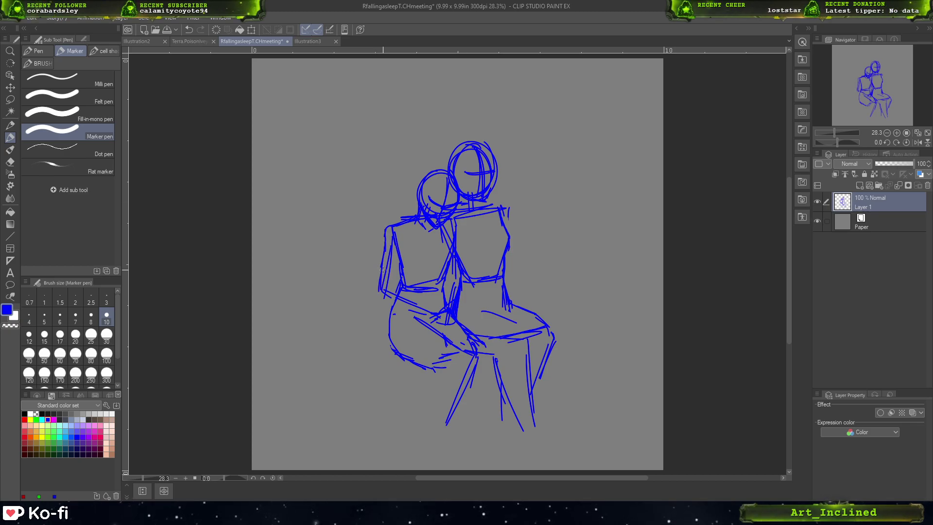
pyautogui.moveTo(387, 228); pyautogui.dragTo(375, 287)
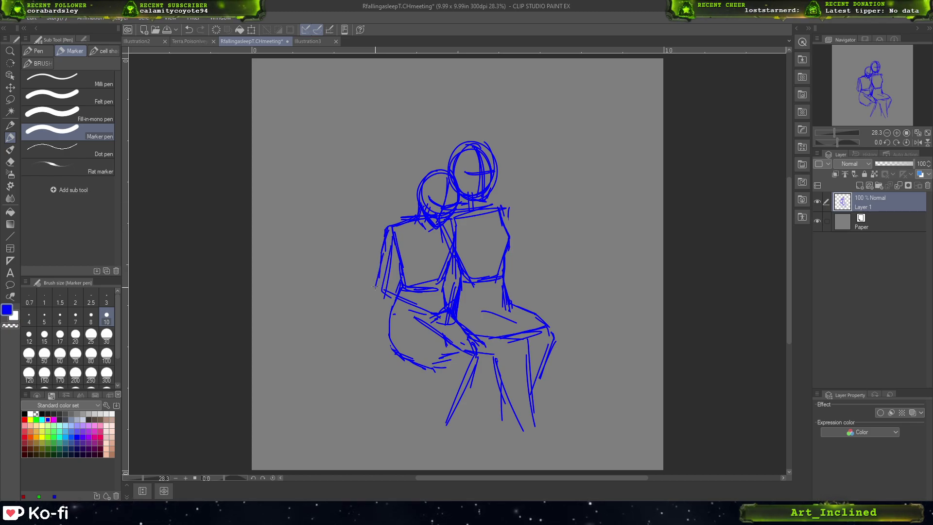
pyautogui.hotkey('ctrl', 'z')
pyautogui.moveTo(388, 227); pyautogui.dragTo(376, 270)
pyautogui.moveTo(384, 253); pyautogui.dragTo(377, 296)
pyautogui.moveTo(379, 290); pyautogui.dragTo(388, 297)
pyautogui.moveTo(393, 234)
pyautogui.mouseDown()
pyautogui.moveTo(403, 259)
pyautogui.moveTo(392, 292)
pyautogui.mouseUp()
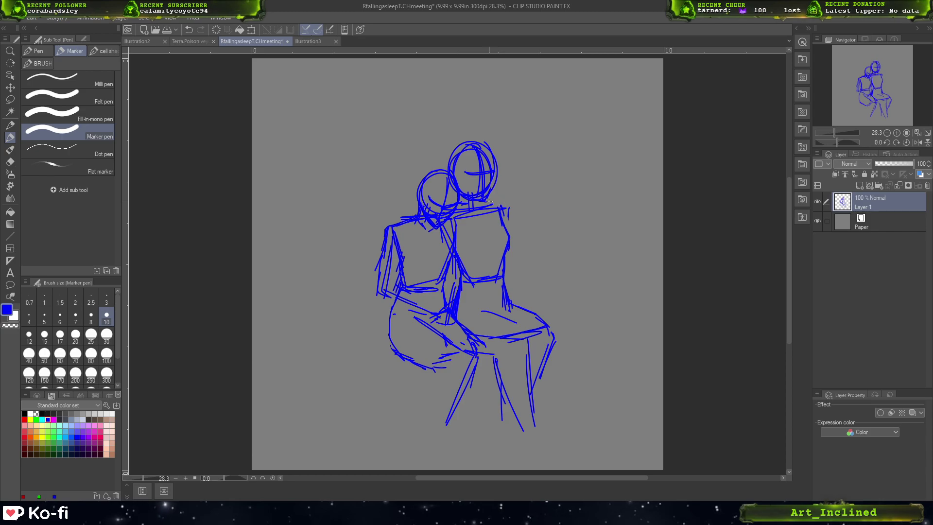
pyautogui.hotkey('ctrl', 'z')
# - Reinforce the taller figure's neck and draw the sloping outer shoulder
pyautogui.moveTo(480, 194)
pyautogui.mouseDown()
pyautogui.moveTo(480, 213)
pyautogui.moveTo(461, 208)
pyautogui.mouseUp()
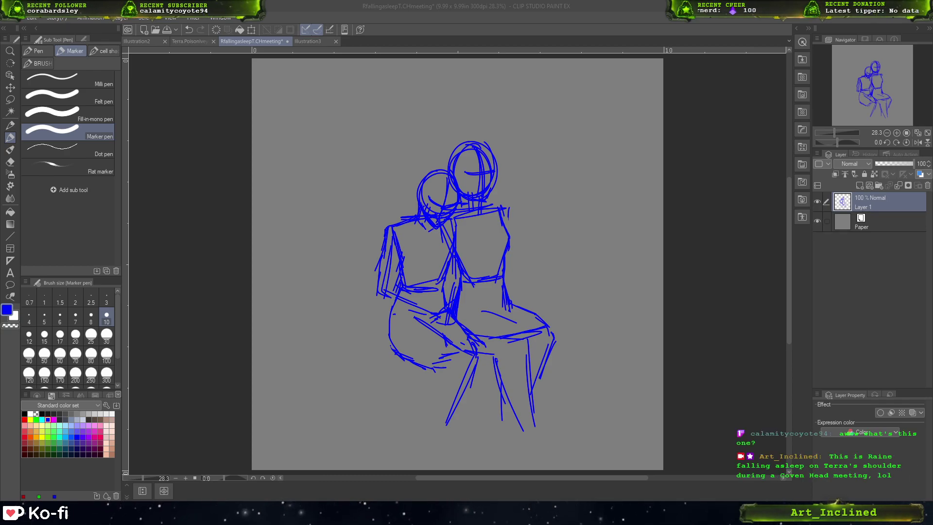
pyautogui.moveTo(588, 268); pyautogui.dragTo(564, 311)
pyautogui.hotkey('ctrl', 'z')
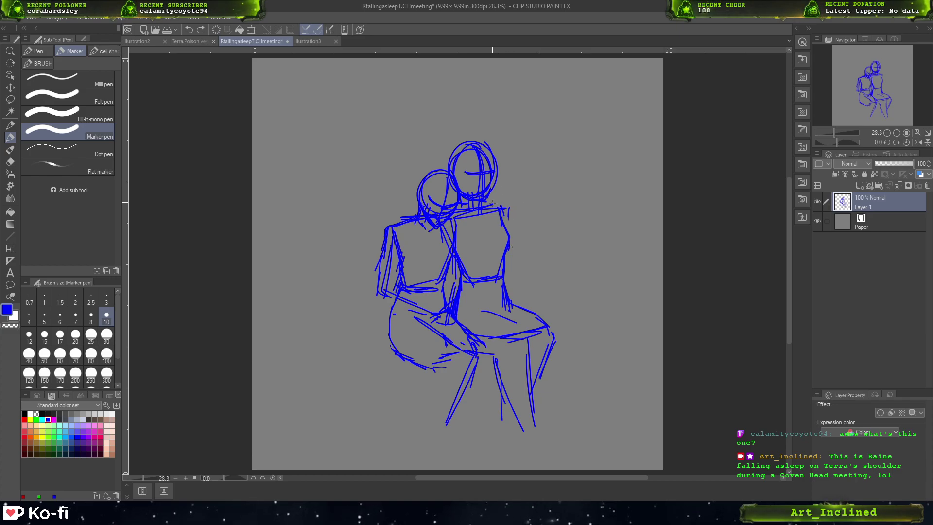
pyautogui.click(463, 204)
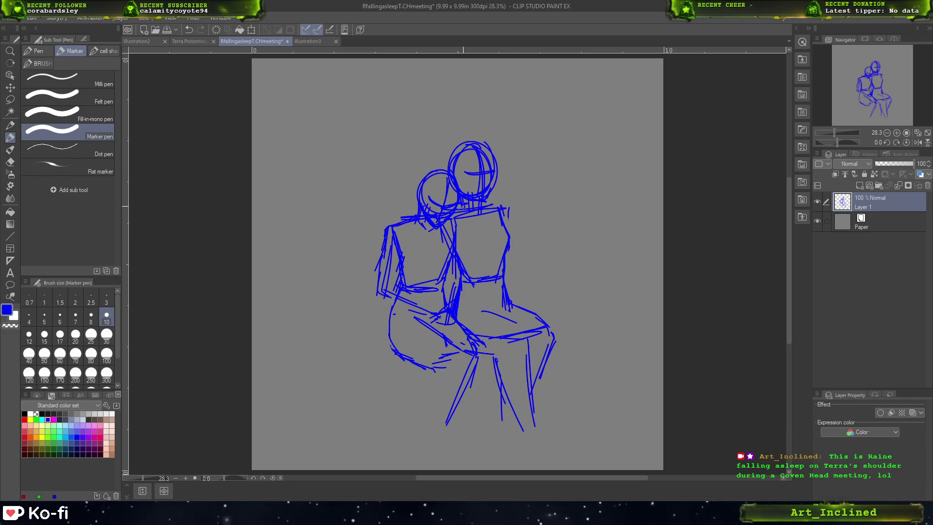
pyautogui.moveTo(495, 200)
pyautogui.mouseDown()
pyautogui.moveTo(488, 203)
pyautogui.moveTo(503, 204)
pyautogui.moveTo(511, 222)
pyautogui.mouseUp()
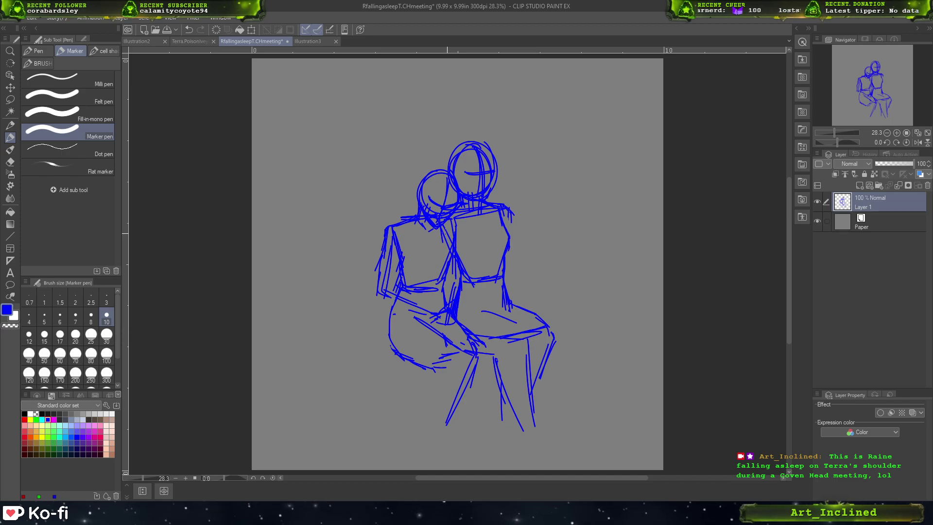
# - Add a contour line down the shorter figure's torso and reinforce the outer hip curve
pyautogui.moveTo(440, 225)
pyautogui.mouseDown()
pyautogui.moveTo(416, 242)
pyautogui.moveTo(420, 292)
pyautogui.mouseUp()
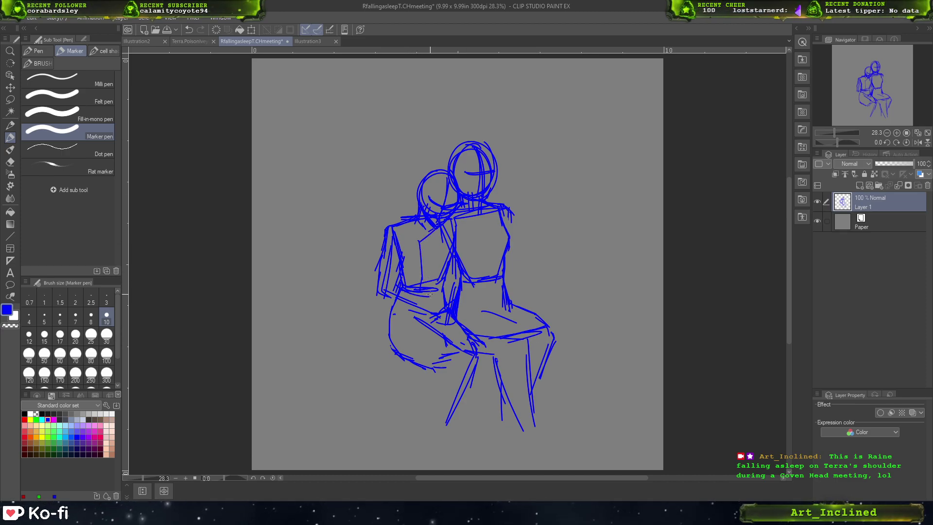
pyautogui.moveTo(393, 314)
pyautogui.mouseDown()
pyautogui.moveTo(405, 354)
pyautogui.moveTo(445, 367)
pyautogui.mouseUp()
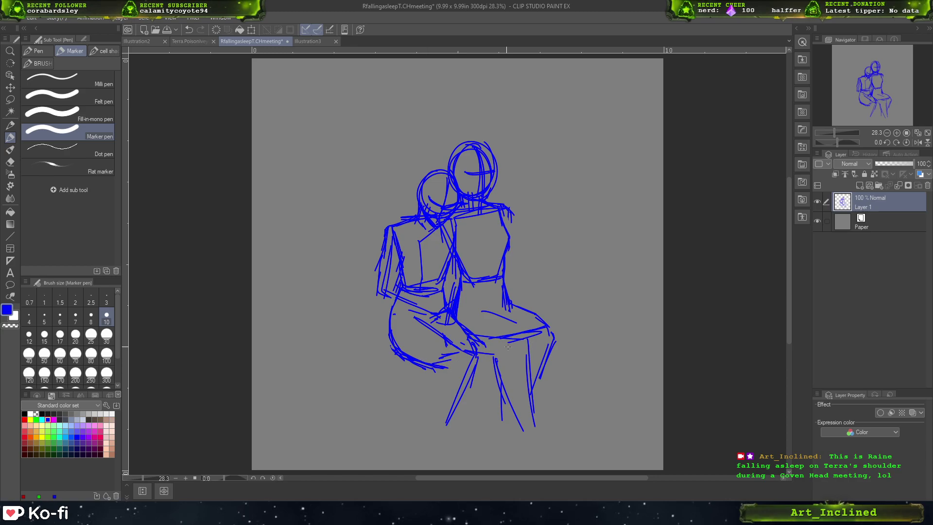
pyautogui.moveTo(398, 297); pyautogui.dragTo(391, 322)
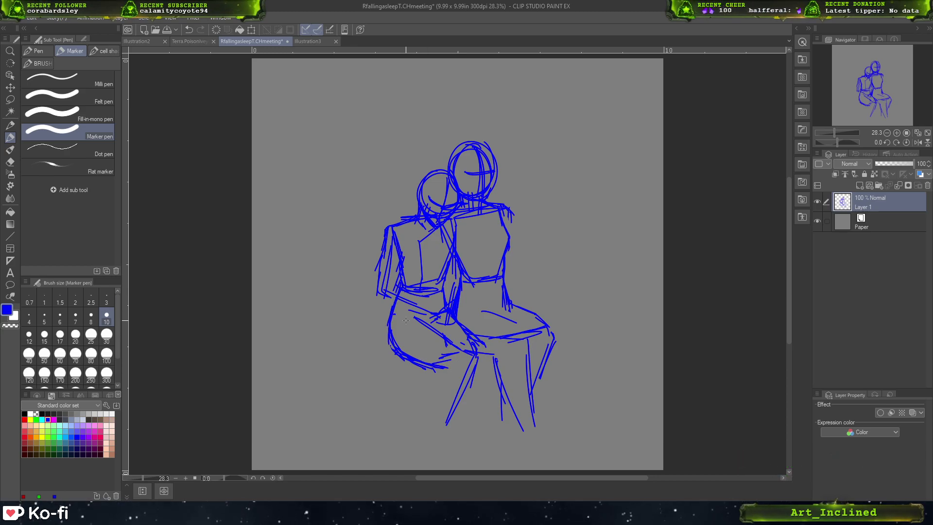
# - Trim the outer edge of the shorter figure's hip and the stray line beside the knee with the Rough eraser at size 30
pyautogui.press('e')
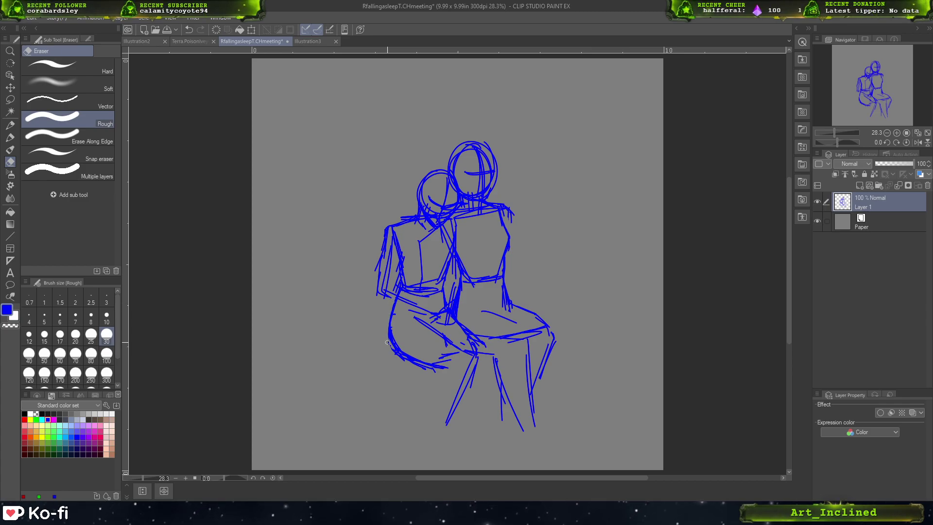
pyautogui.moveTo(392, 330)
pyautogui.mouseDown()
pyautogui.moveTo(398, 347)
pyautogui.moveTo(439, 372)
pyautogui.mouseUp()
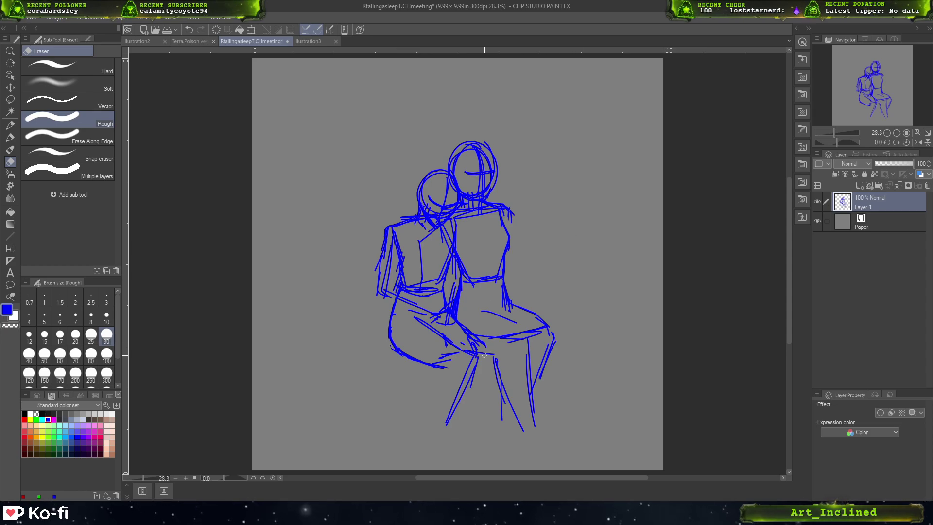
pyautogui.moveTo(485, 355); pyautogui.dragTo(501, 354)
# - Draw a curved guide line across the upper part of the taller figure's head with the Marker pen
pyautogui.press('p')
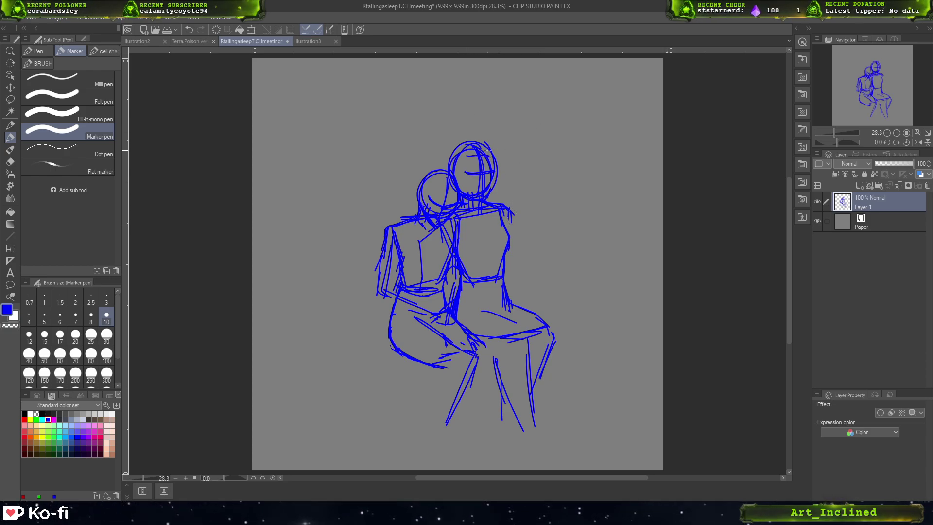
pyautogui.hotkey('ctrl', 'z')
pyautogui.moveTo(488, 156); pyautogui.dragTo(462, 153)
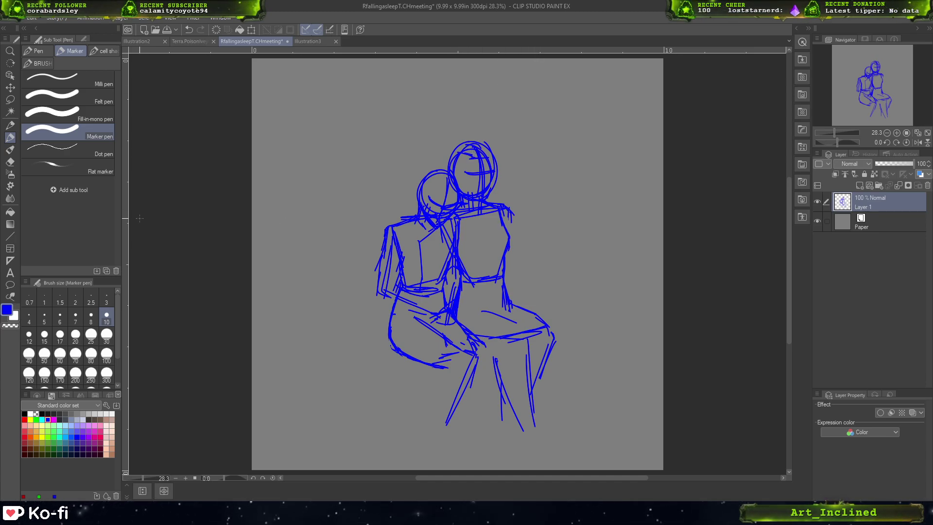
# - Lasso the shorter figure, move it slightly left away from the taller one, and clear the selection
pyautogui.press('m')
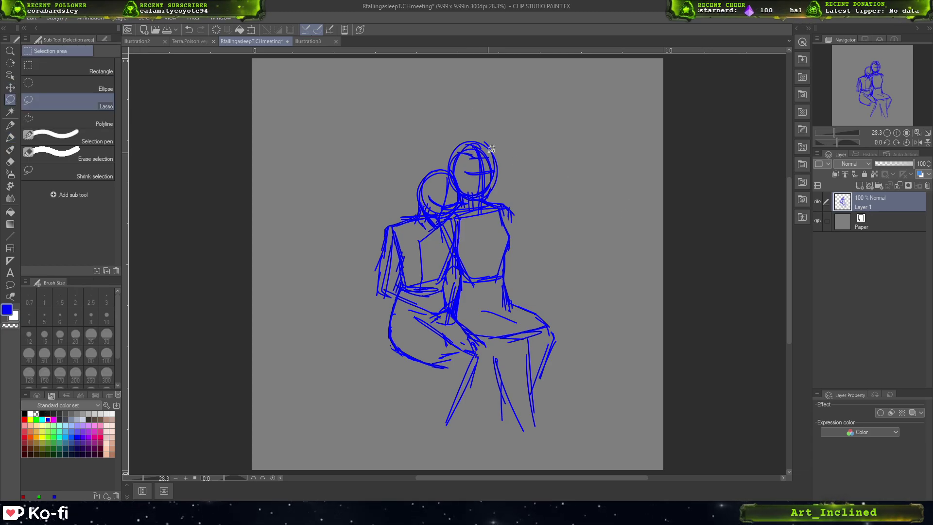
pyautogui.moveTo(465, 199)
pyautogui.mouseDown()
pyautogui.moveTo(453, 169)
pyautogui.moveTo(437, 162)
pyautogui.moveTo(399, 185)
pyautogui.moveTo(349, 334)
pyautogui.moveTo(403, 416)
pyautogui.moveTo(463, 444)
pyautogui.moveTo(494, 349)
pyautogui.moveTo(456, 309)
pyautogui.moveTo(463, 202)
pyautogui.mouseUp()
pyautogui.click(11, 88)
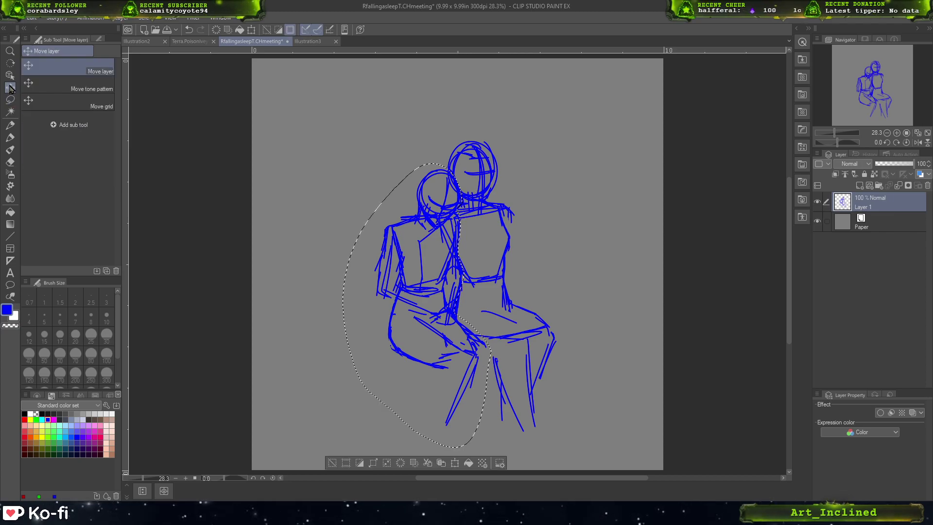
pyautogui.moveTo(417, 370); pyautogui.dragTo(413, 370)
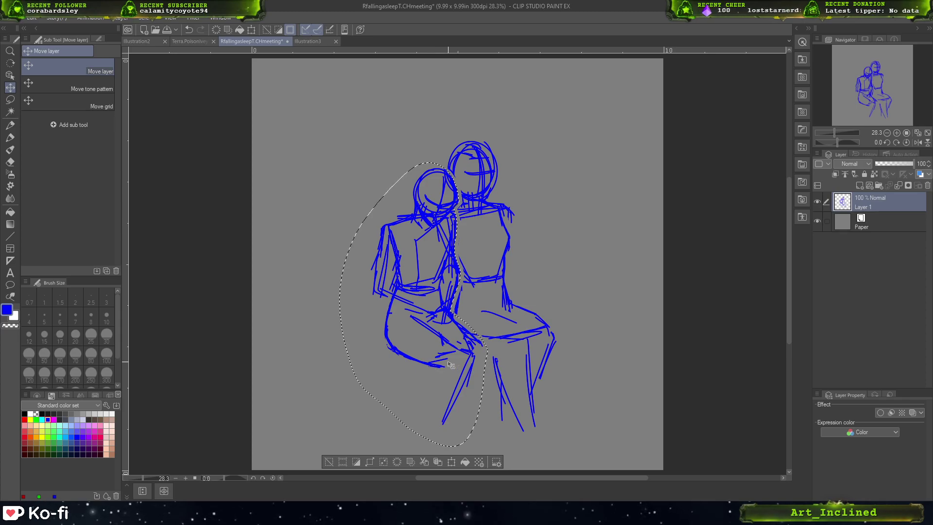
pyautogui.click(341, 460)
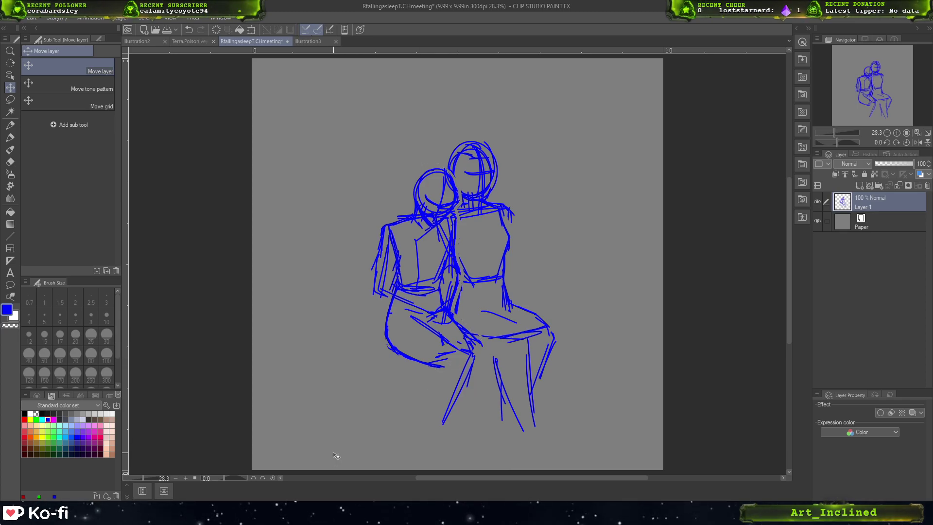
# - Add small marks on the taller figure's chest and reinforce the torso, waist and shoulder edges with the Marker pen
pyautogui.click(8, 137)
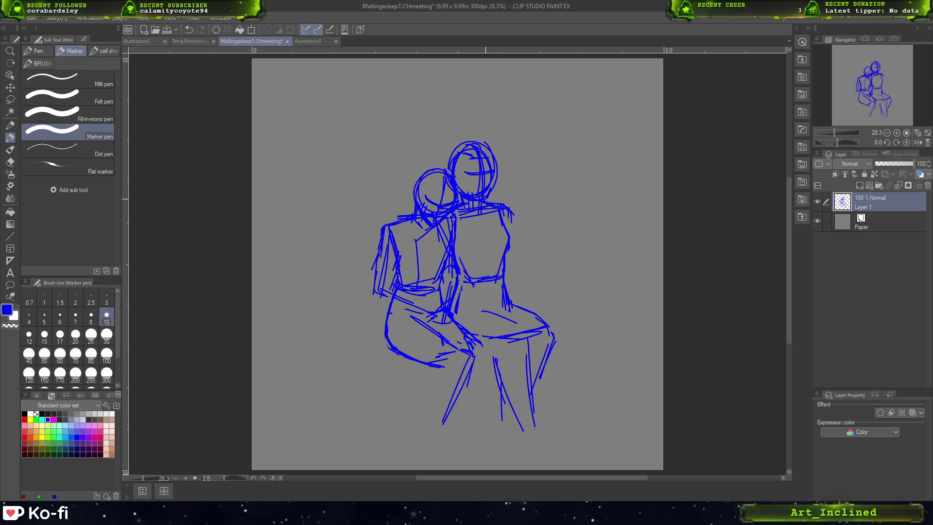
pyautogui.moveTo(491, 238); pyautogui.dragTo(485, 229)
pyautogui.moveTo(487, 237); pyautogui.dragTo(480, 226)
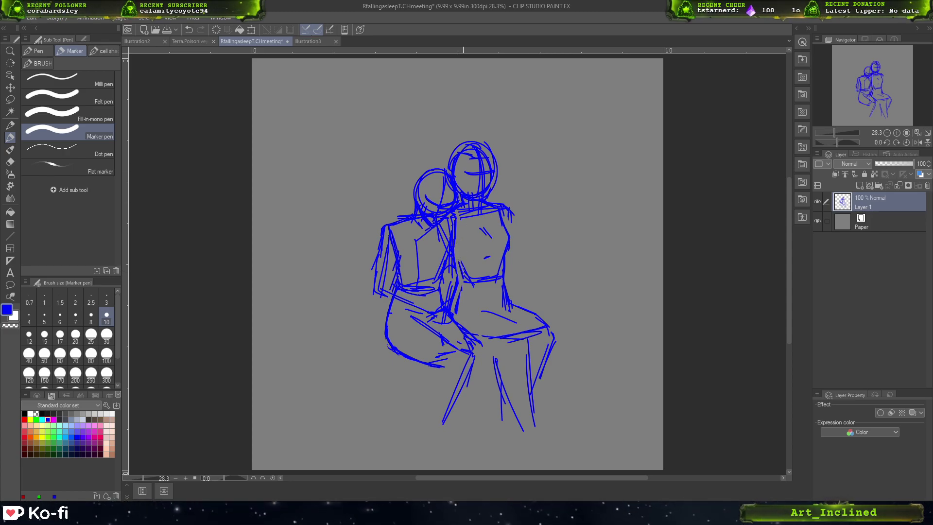
pyautogui.moveTo(462, 274); pyautogui.dragTo(456, 313)
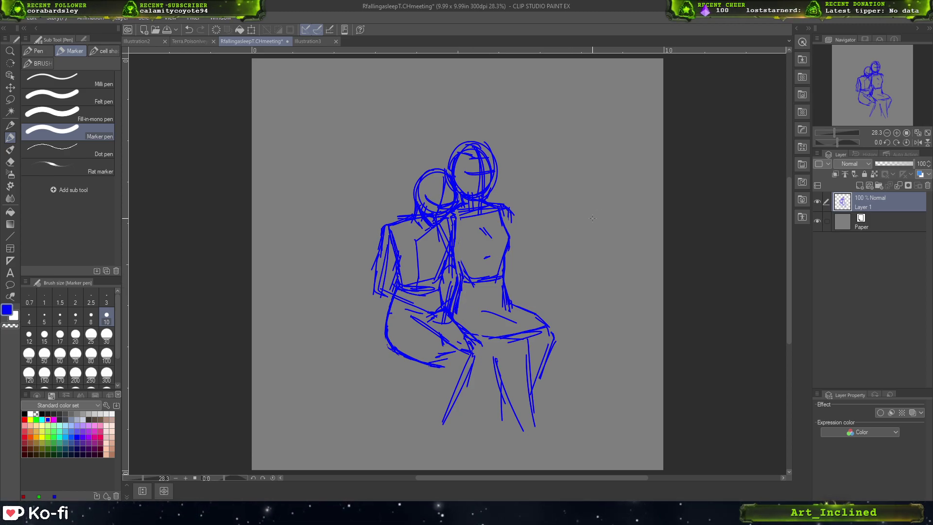
pyautogui.moveTo(454, 252); pyautogui.dragTo(460, 270)
pyautogui.moveTo(507, 210); pyautogui.dragTo(510, 224)
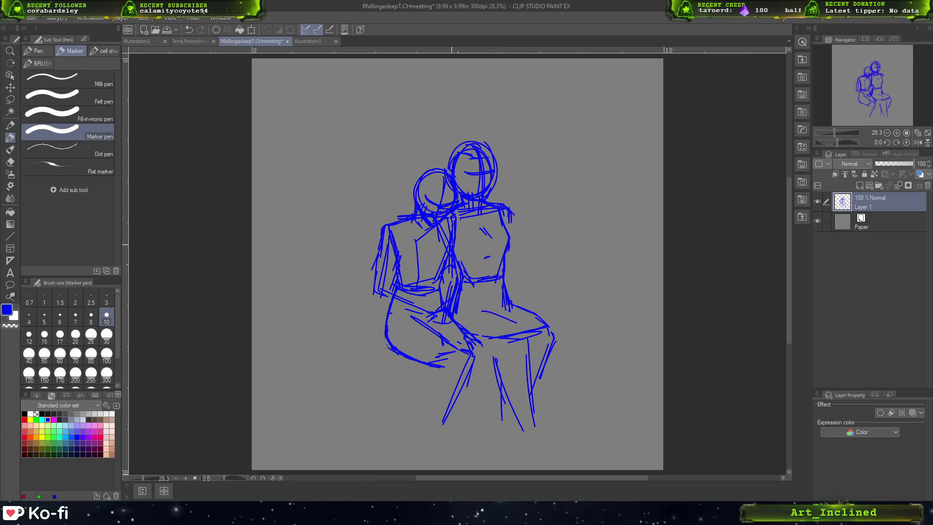
# - Sketch the taller figure's forearm running diagonally across the waist to the lap, undoing the misplaced arm strokes
pyautogui.moveTo(449, 242)
pyautogui.mouseDown()
pyautogui.moveTo(457, 283)
pyautogui.moveTo(515, 313)
pyautogui.mouseUp()
pyautogui.hotkey('ctrl', 'z')
pyautogui.hotkey('ctrl', 'z')
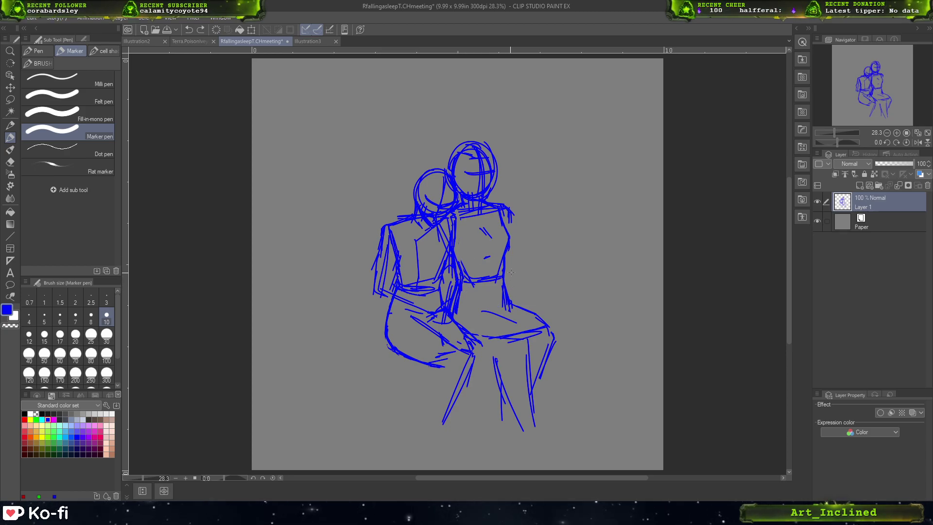
pyautogui.moveTo(456, 290)
pyautogui.mouseDown()
pyautogui.moveTo(524, 307)
pyautogui.moveTo(515, 313)
pyautogui.mouseUp()
pyautogui.moveTo(507, 252); pyautogui.dragTo(518, 305)
pyautogui.hotkey('ctrl', 'z')
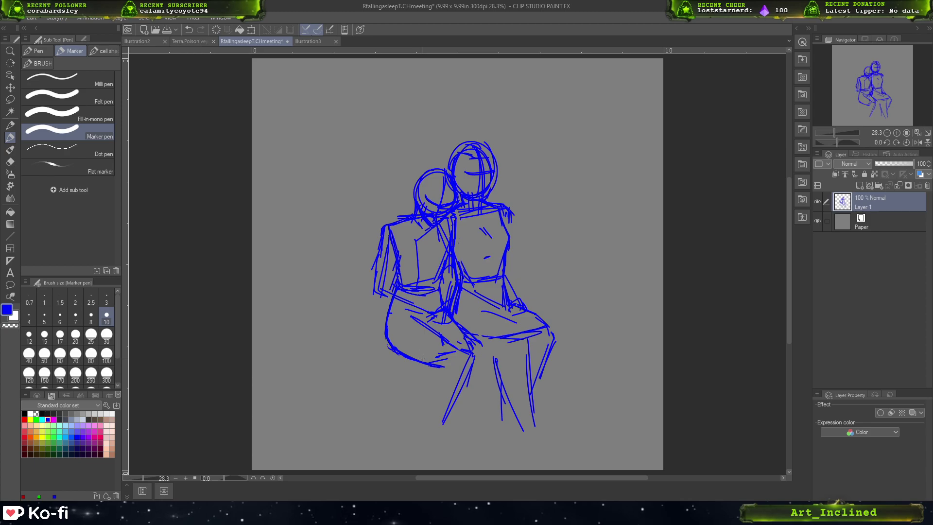
# - Draw the shorter figure's lower legs with a rough foot and a rounded knee
pyautogui.moveTo(450, 363); pyautogui.dragTo(440, 446)
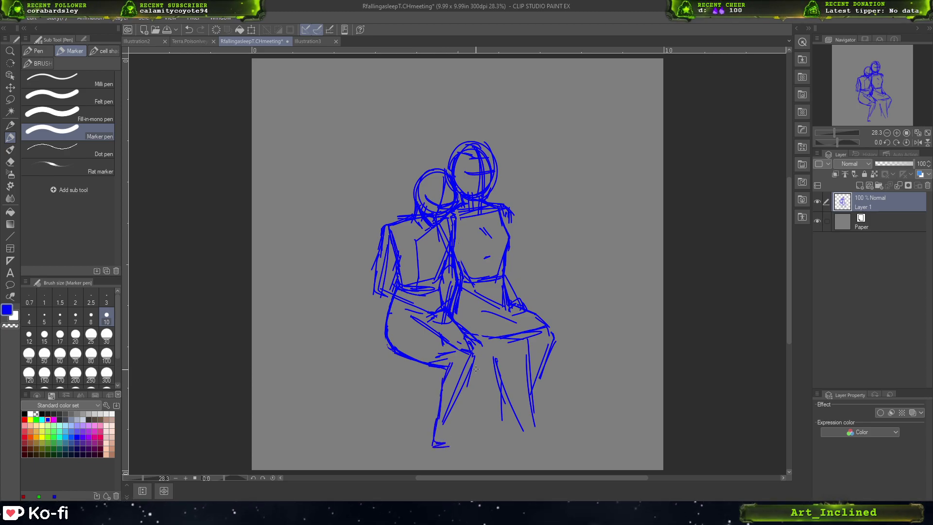
pyautogui.moveTo(480, 360); pyautogui.dragTo(454, 436)
pyautogui.moveTo(426, 323)
pyautogui.mouseDown()
pyautogui.moveTo(493, 357)
pyautogui.moveTo(473, 421)
pyautogui.mouseUp()
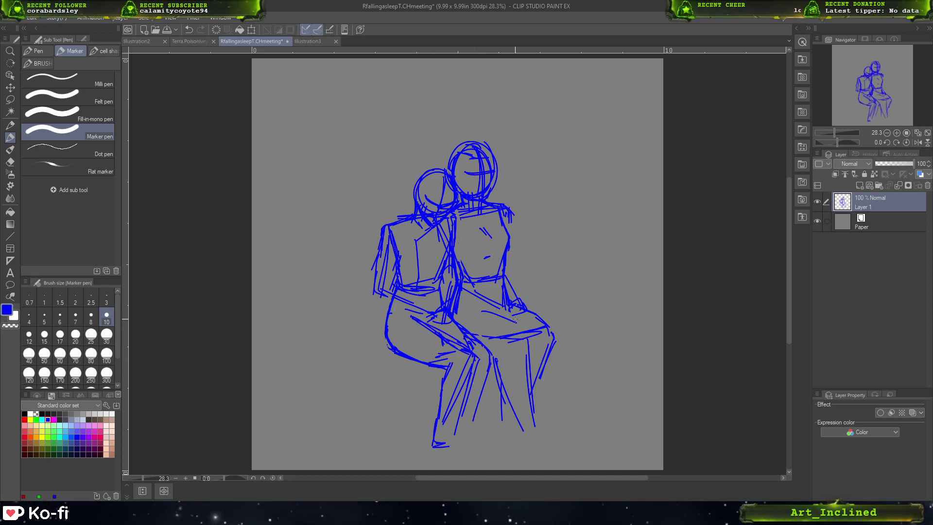
# - Reinforce and extend the taller figure's lower legs down from both knees
pyautogui.moveTo(490, 353)
pyautogui.mouseDown()
pyautogui.moveTo(506, 357)
pyautogui.moveTo(534, 439)
pyautogui.mouseUp()
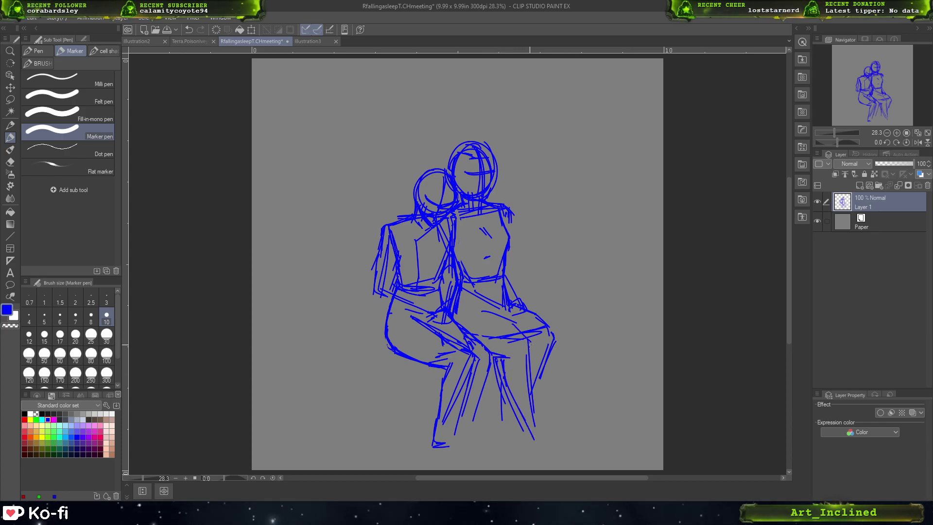
pyautogui.moveTo(533, 347); pyautogui.dragTo(546, 439)
pyautogui.moveTo(537, 389); pyautogui.dragTo(549, 435)
pyautogui.moveTo(549, 336); pyautogui.dragTo(539, 377)
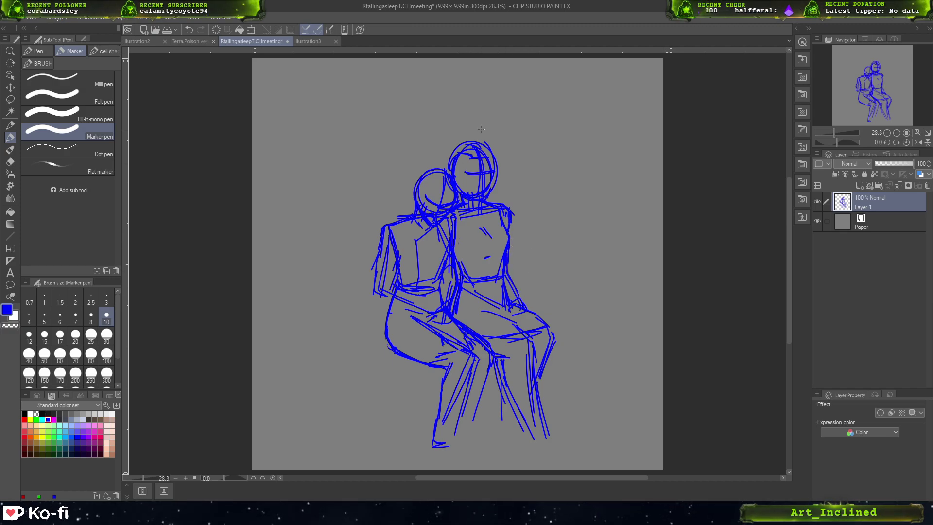
# - Sketch the taller figure's hair outline above the head with a pointed peak and a strand beside the face, undoing misplaced strokes
pyautogui.moveTo(434, 152)
pyautogui.mouseDown()
pyautogui.moveTo(456, 138)
pyautogui.moveTo(506, 147)
pyautogui.moveTo(514, 179)
pyautogui.mouseUp()
pyautogui.moveTo(436, 148); pyautogui.dragTo(429, 162)
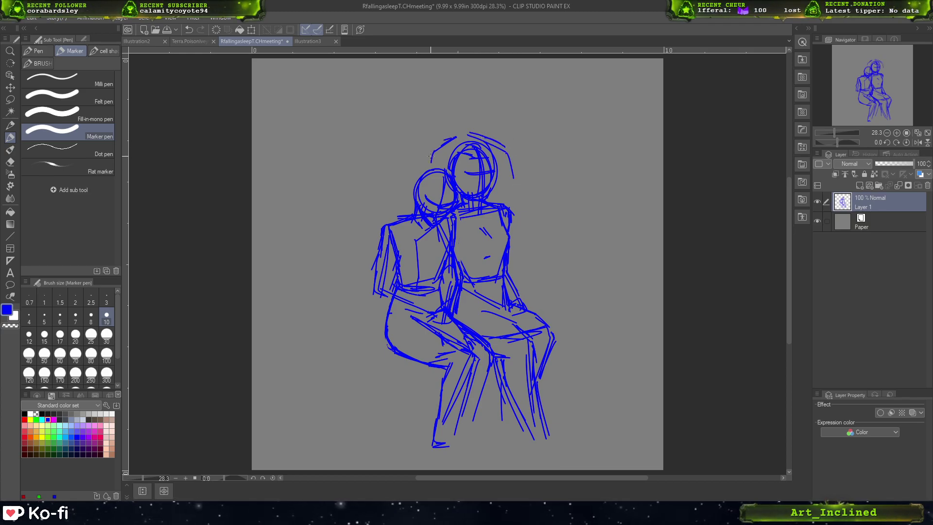
pyautogui.moveTo(512, 150); pyautogui.dragTo(516, 170)
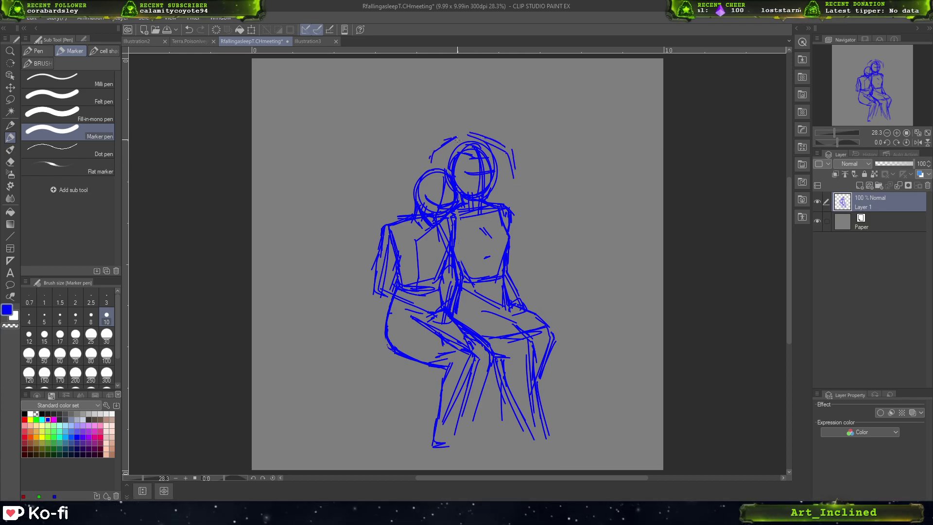
pyautogui.moveTo(448, 122)
pyautogui.mouseDown()
pyautogui.moveTo(442, 138)
pyautogui.moveTo(472, 132)
pyautogui.moveTo(438, 147)
pyautogui.mouseUp()
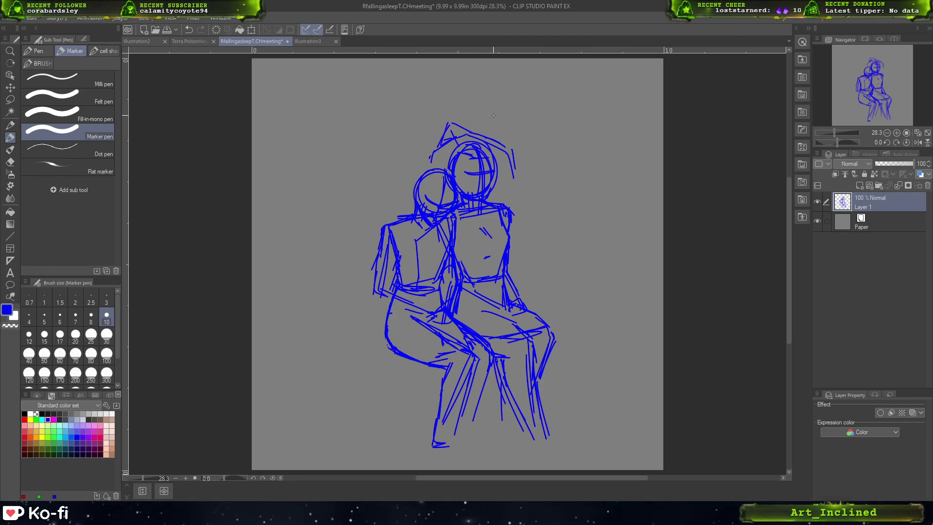
pyautogui.moveTo(497, 164); pyautogui.dragTo(498, 206)
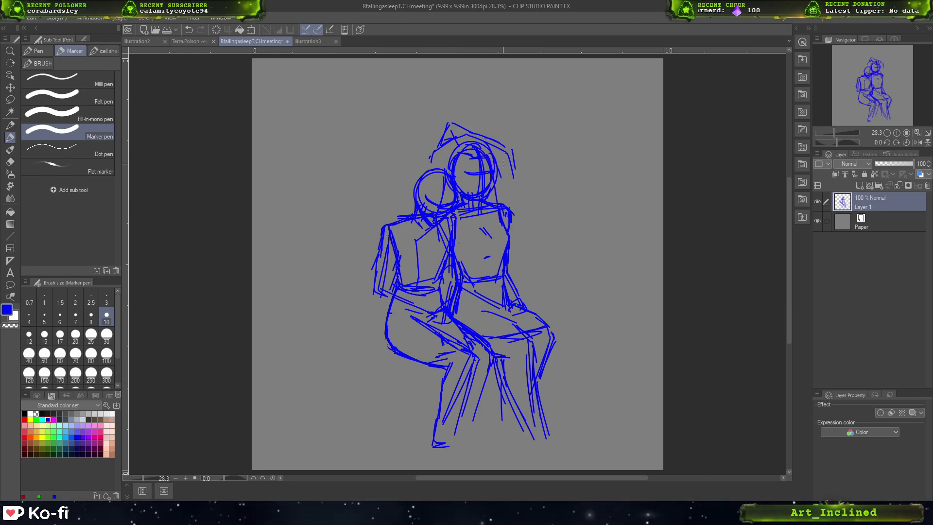
pyautogui.hotkey('ctrl', 'z')
pyautogui.hotkey('ctrl', 'z')
pyautogui.moveTo(481, 156); pyautogui.dragTo(497, 206)
# - Draw the taller figure's long hair flowing from the head past the outer shoulder and arm toward the knee
pyautogui.moveTo(510, 151)
pyautogui.mouseDown()
pyautogui.moveTo(512, 205)
pyautogui.moveTo(512, 160)
pyautogui.moveTo(519, 254)
pyautogui.mouseUp()
pyautogui.moveTo(510, 206); pyautogui.dragTo(540, 274)
pyautogui.moveTo(510, 177)
pyautogui.mouseDown()
pyautogui.moveTo(522, 235)
pyautogui.moveTo(551, 252)
pyautogui.mouseUp()
pyautogui.moveTo(519, 243); pyautogui.dragTo(551, 302)
pyautogui.moveTo(529, 272); pyautogui.dragTo(574, 336)
pyautogui.moveTo(509, 251); pyautogui.dragTo(535, 316)
pyautogui.moveTo(509, 267); pyautogui.dragTo(542, 312)
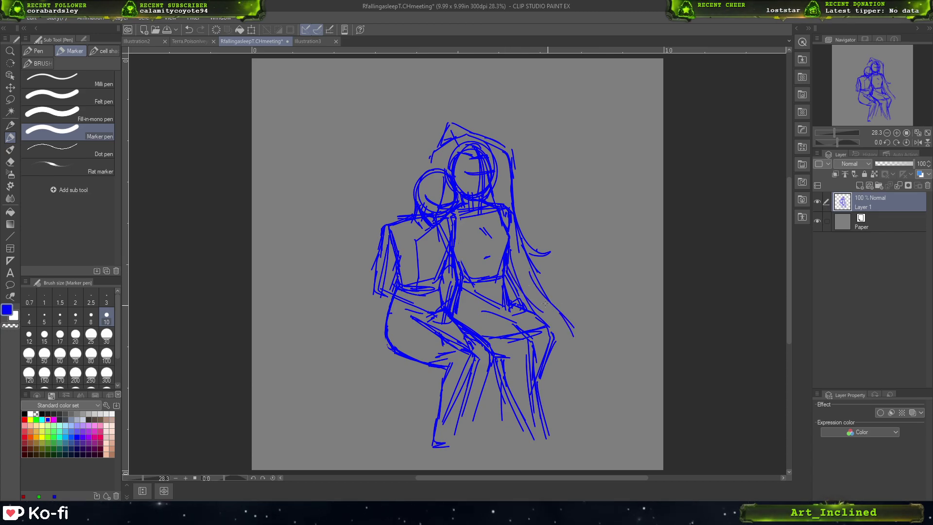
# - Add curved, flicked tips to the long hair beside the taller figure's knee and extend the hair edge above the shorter figure's head
pyautogui.moveTo(533, 268)
pyautogui.mouseDown()
pyautogui.moveTo(557, 297)
pyautogui.moveTo(582, 294)
pyautogui.moveTo(582, 305)
pyautogui.mouseUp()
pyautogui.moveTo(551, 302); pyautogui.dragTo(579, 321)
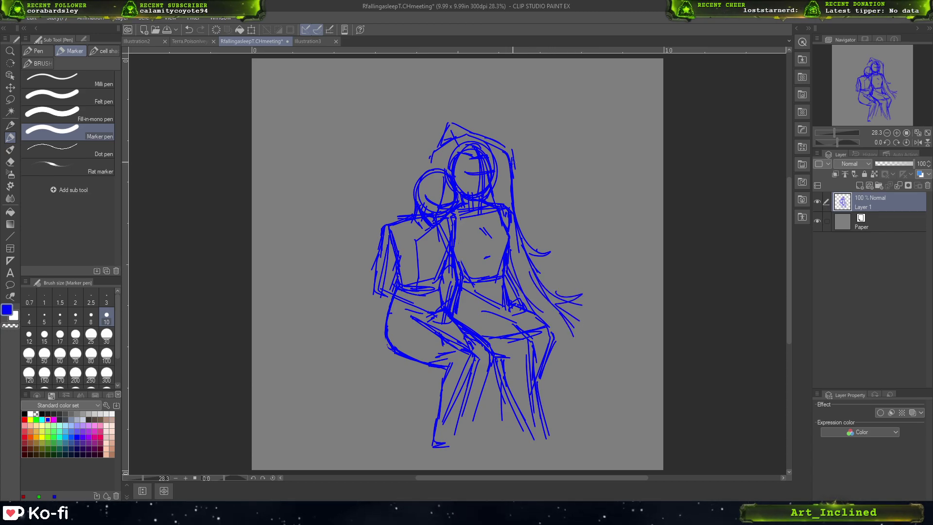
pyautogui.moveTo(514, 163); pyautogui.dragTo(516, 182)
pyautogui.hotkey('ctrl', 'z')
pyautogui.moveTo(553, 282)
pyautogui.mouseDown()
pyautogui.moveTo(600, 321)
pyautogui.moveTo(596, 348)
pyautogui.moveTo(589, 328)
pyautogui.moveTo(569, 361)
pyautogui.mouseUp()
pyautogui.moveTo(431, 154); pyautogui.dragTo(426, 172)
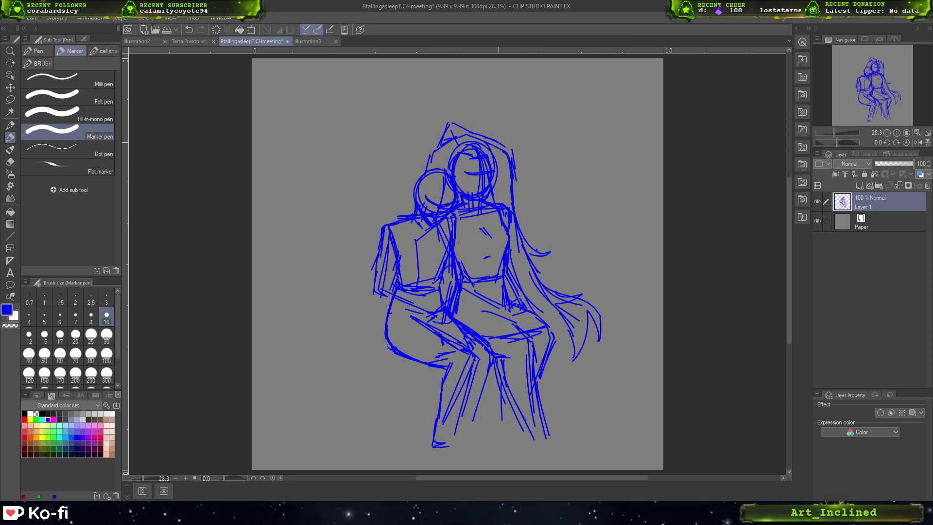
# - Draw an inner hair strand down the taller figure's face, undoing and restoring strokes while testing its placement
pyautogui.moveTo(465, 152)
pyautogui.mouseDown()
pyautogui.moveTo(477, 161)
pyautogui.moveTo(460, 197)
pyautogui.mouseUp()
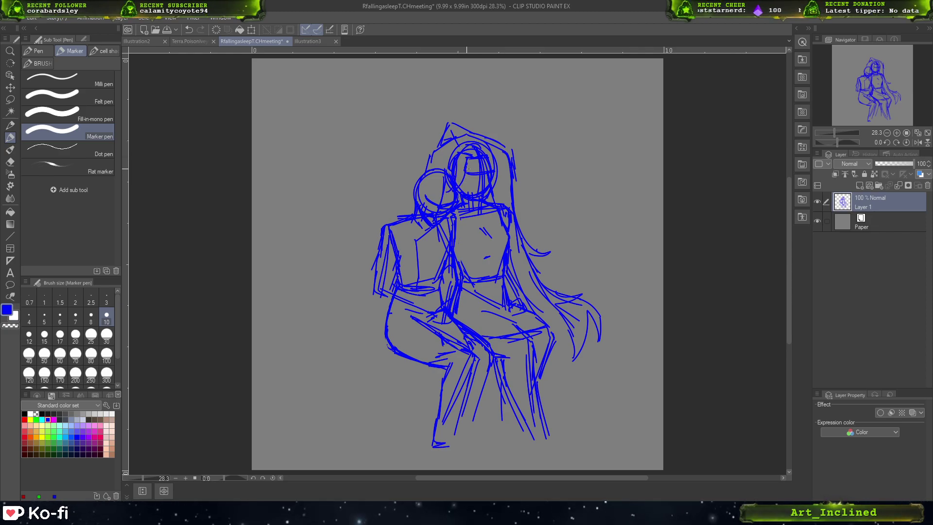
pyautogui.moveTo(468, 165); pyautogui.dragTo(459, 193)
pyautogui.hotkey('ctrl', 'z')
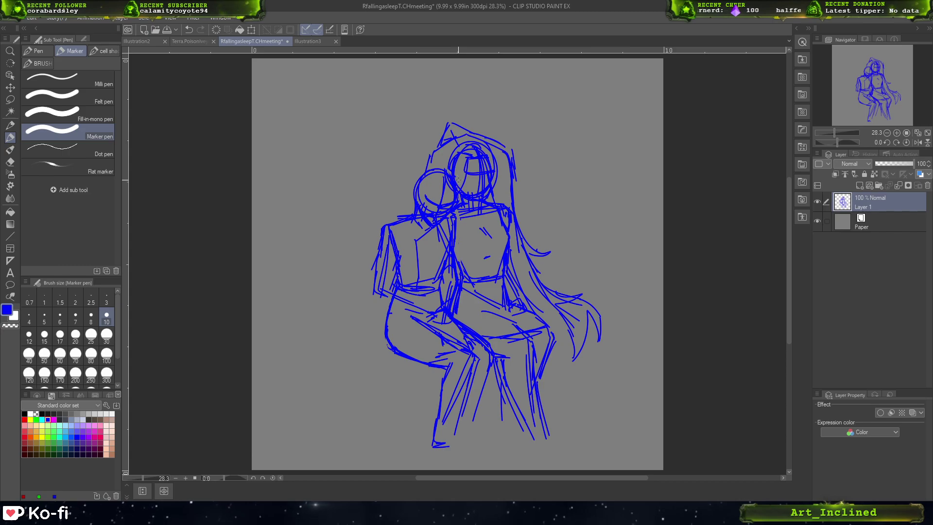
pyautogui.hotkey('ctrl', 'z')
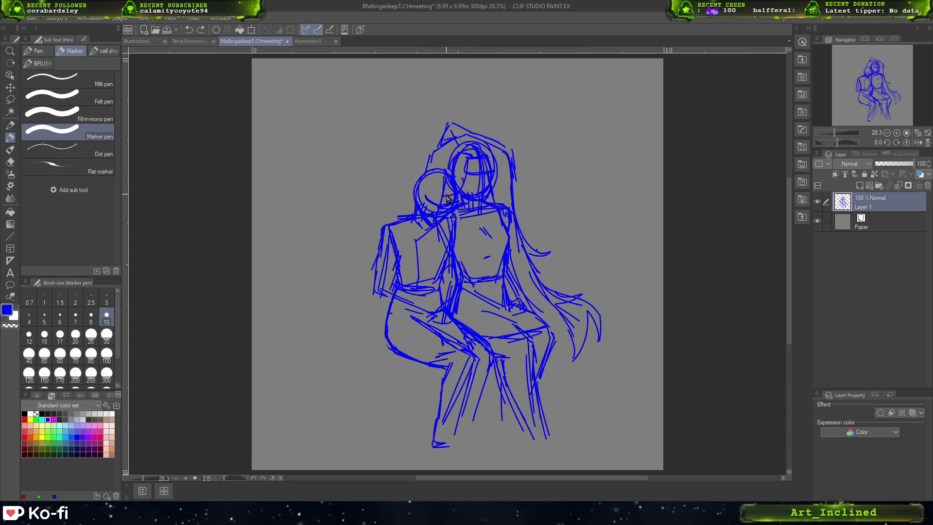
pyautogui.hotkey('ctrl', 'y')
pyautogui.moveTo(469, 166); pyautogui.dragTo(463, 220)
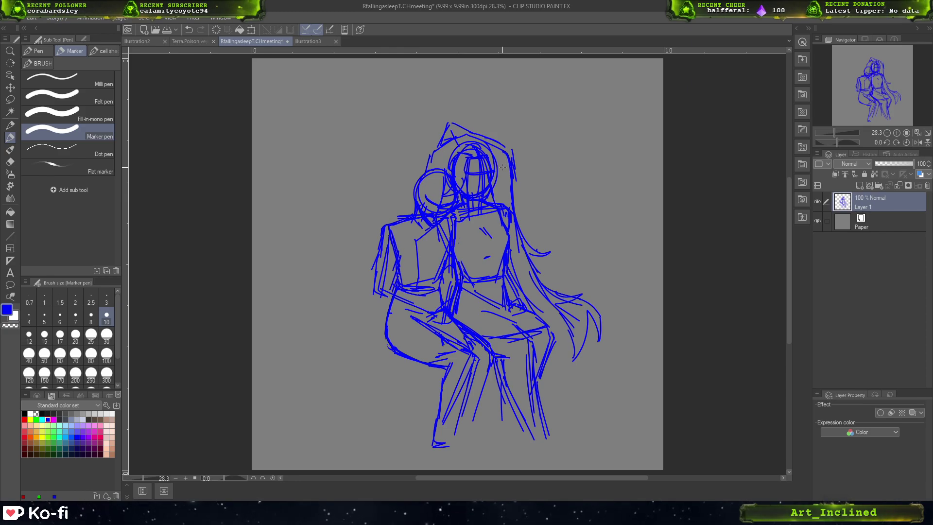
pyautogui.hotkey('ctrl', 'z')
pyautogui.hotkey('ctrl', 'z')
pyautogui.moveTo(468, 212); pyautogui.dragTo(462, 263)
pyautogui.hotkey('ctrl', 'z')
pyautogui.hotkey('ctrl', 'z')
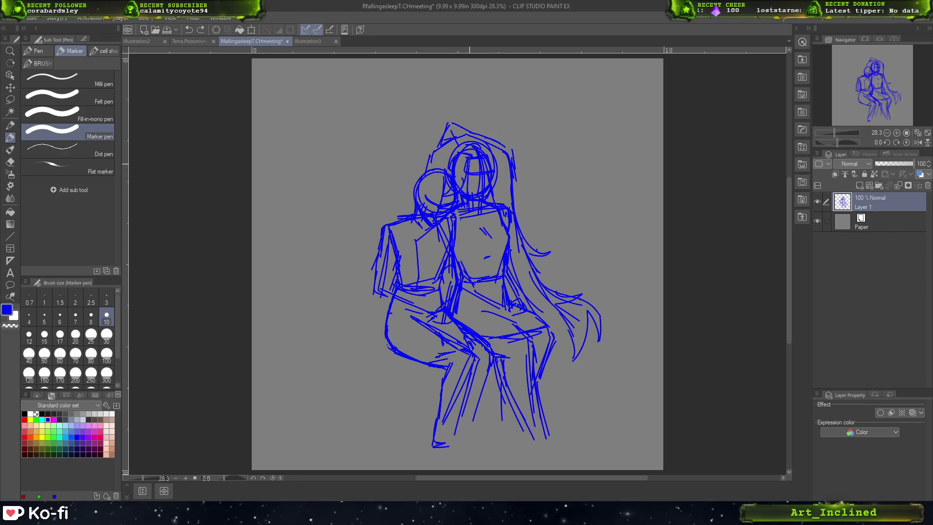
pyautogui.moveTo(471, 205); pyautogui.dragTo(456, 276)
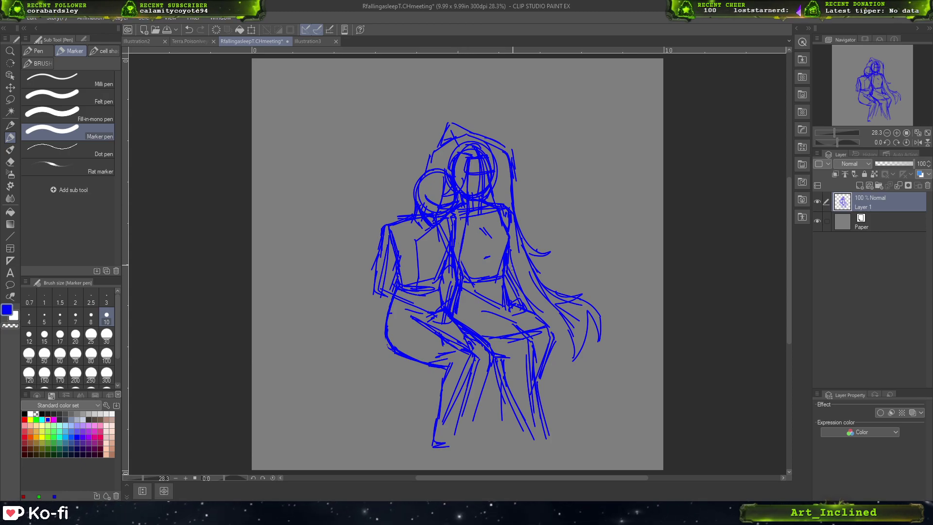
pyautogui.hotkey('ctrl', 'z')
pyautogui.hotkey('ctrl', 'z')
pyautogui.hotkey('ctrl', 'z')
pyautogui.hotkey('ctrl', 'z')
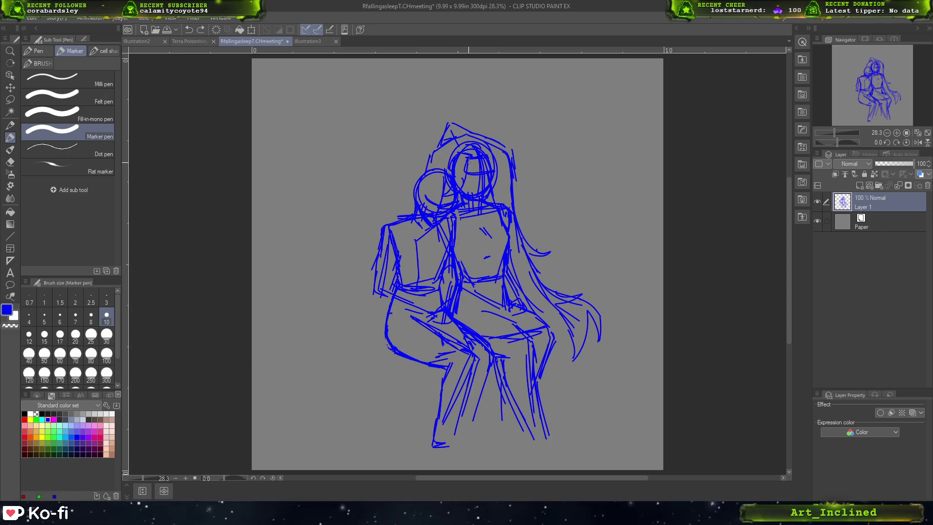
pyautogui.moveTo(469, 158); pyautogui.dragTo(458, 243)
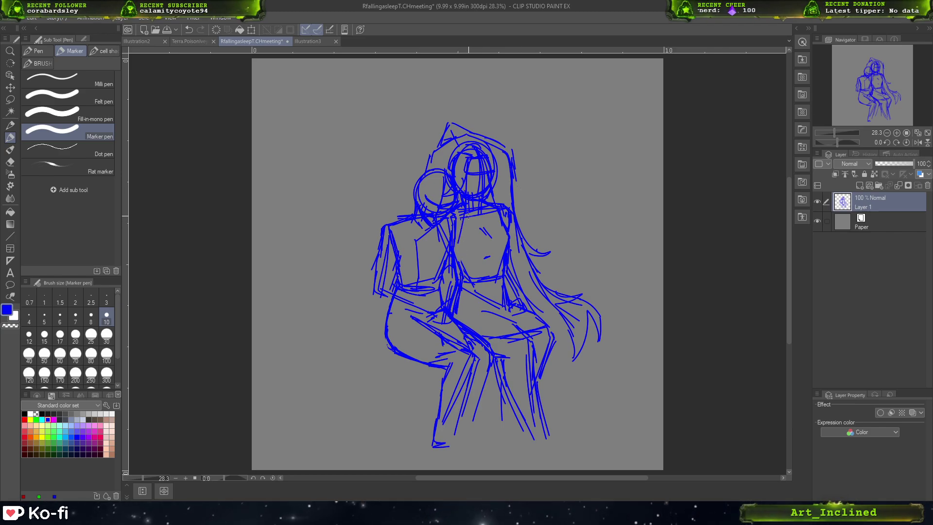
pyautogui.hotkey('ctrl', 'z')
pyautogui.hotkey('ctrl', 'z')
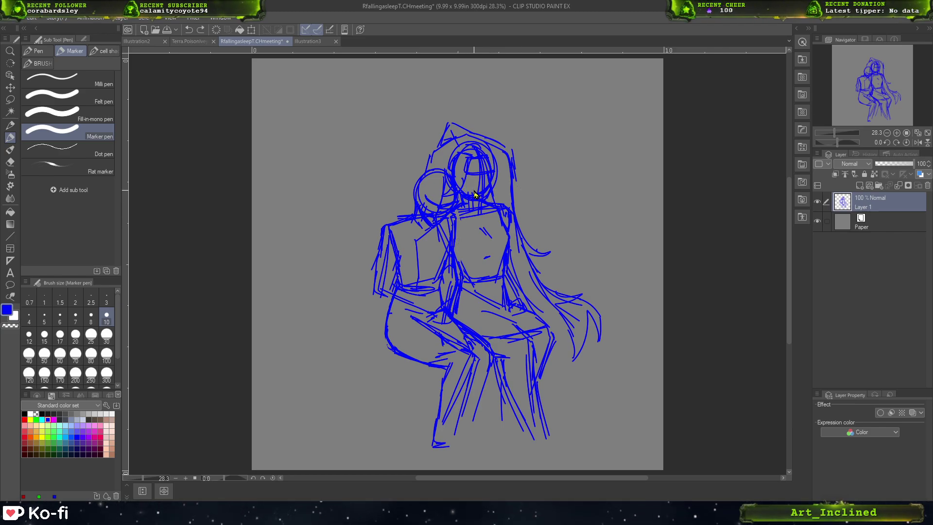
# - Draw a long front hair strand from the taller figure's face down the chest, curving in at the waist
pyautogui.moveTo(468, 173); pyautogui.dragTo(458, 324)
pyautogui.moveTo(461, 233)
pyautogui.mouseDown()
pyautogui.moveTo(477, 281)
pyautogui.moveTo(493, 282)
pyautogui.mouseUp()
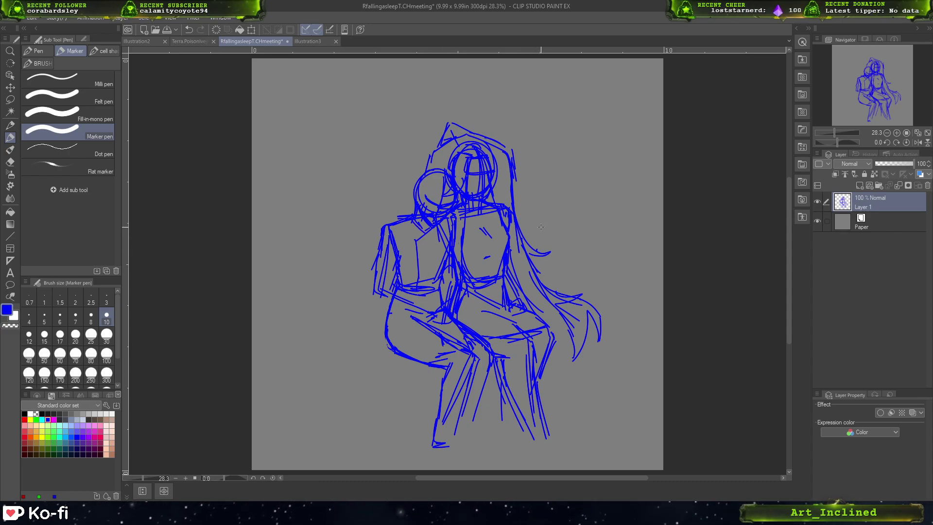
# - Redraw the inner edge of the shorter figure's upper arm below the shoulder, undoing stray strokes
pyautogui.moveTo(389, 227); pyautogui.dragTo(404, 269)
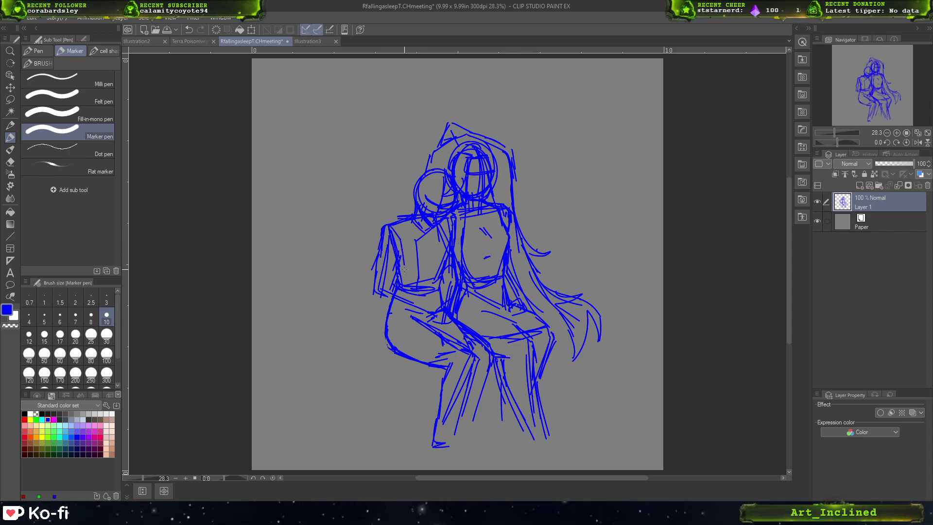
pyautogui.hotkey('ctrl', 'z')
pyautogui.moveTo(398, 238); pyautogui.dragTo(401, 264)
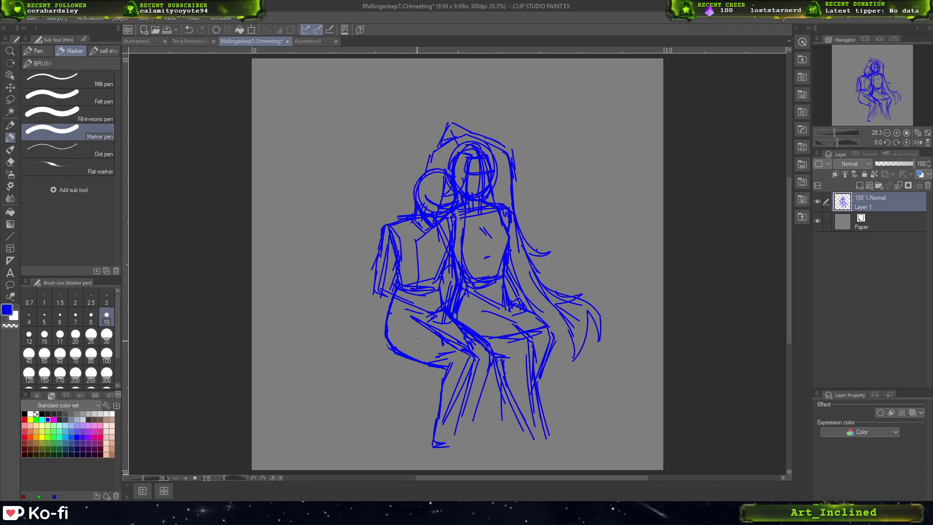
pyautogui.moveTo(604, 225); pyautogui.dragTo(603, 248)
pyautogui.hotkey('ctrl', 'z')
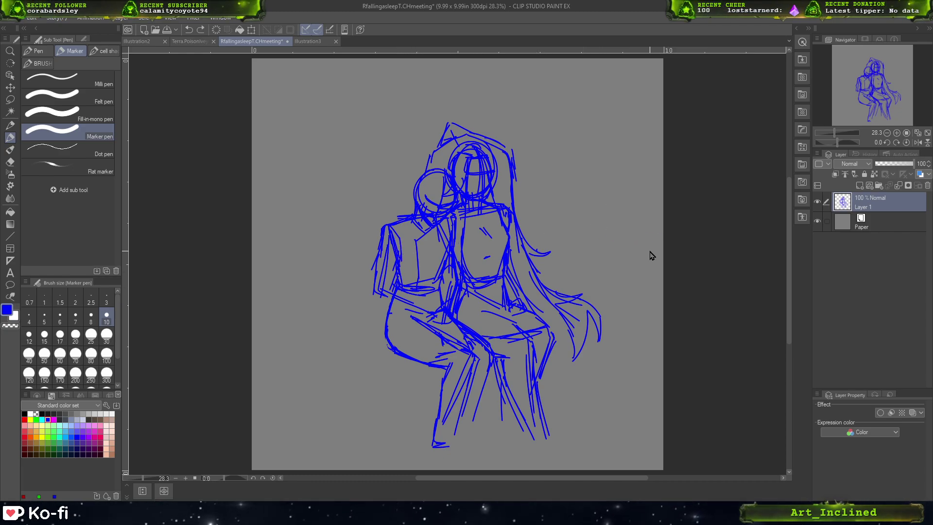
pyautogui.moveTo(387, 226); pyautogui.dragTo(377, 276)
pyautogui.hotkey('ctrl', 'z')
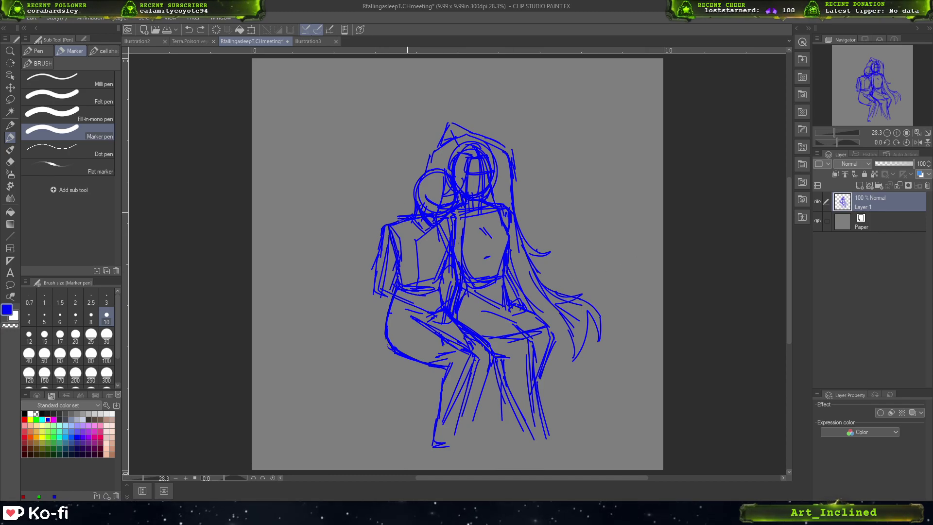
# - Reinforce the shorter figure's outer arm edge and elbow and build up the forearm reaching across the lap
pyautogui.moveTo(382, 231)
pyautogui.mouseDown()
pyautogui.moveTo(373, 298)
pyautogui.moveTo(435, 308)
pyautogui.mouseUp()
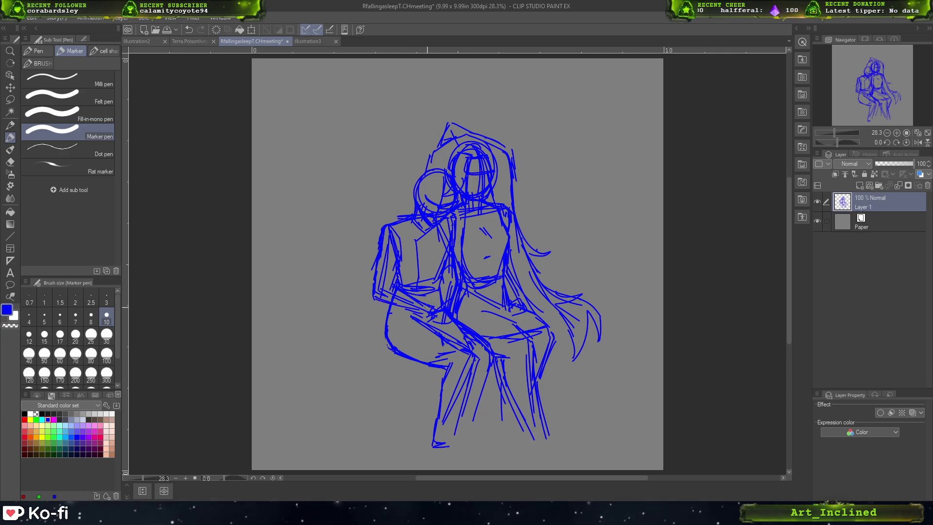
pyautogui.moveTo(416, 299); pyautogui.dragTo(410, 313)
pyautogui.moveTo(414, 300); pyautogui.dragTo(395, 317)
pyautogui.moveTo(388, 311)
pyautogui.mouseDown()
pyautogui.moveTo(371, 298)
pyautogui.moveTo(372, 285)
pyautogui.moveTo(419, 300)
pyautogui.mouseUp()
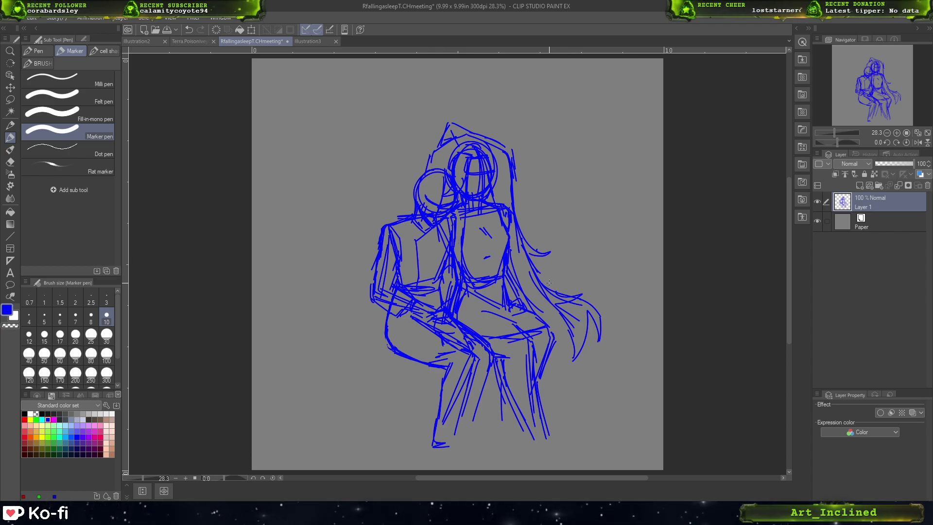
pyautogui.moveTo(373, 316)
pyautogui.mouseDown()
pyautogui.moveTo(355, 309)
pyautogui.moveTo(331, 331)
pyautogui.mouseUp()
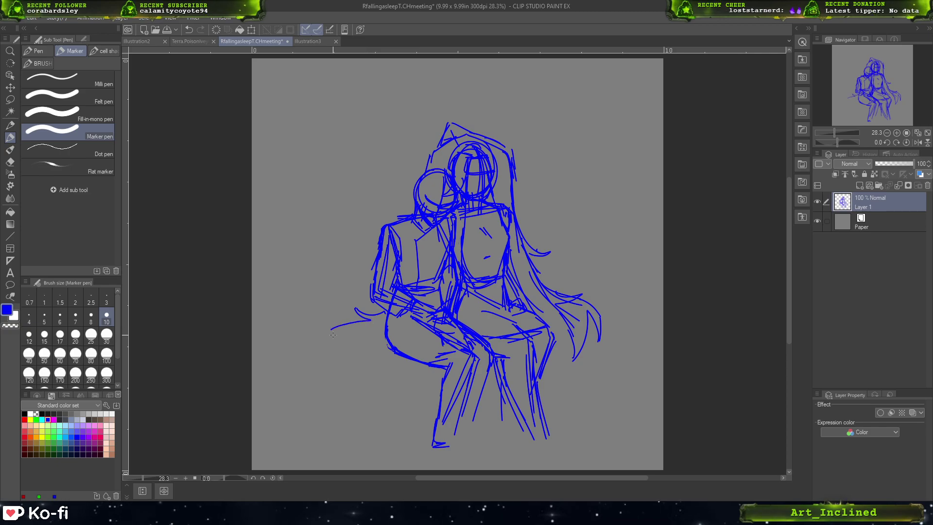
pyautogui.hotkey('ctrl', 'z')
pyautogui.hotkey('ctrl', 'z')
pyautogui.moveTo(382, 308)
pyautogui.mouseDown()
pyautogui.moveTo(350, 302)
pyautogui.moveTo(364, 315)
pyautogui.mouseUp()
pyautogui.hotkey('ctrl', 'z')
pyautogui.hotkey('ctrl', 'z')
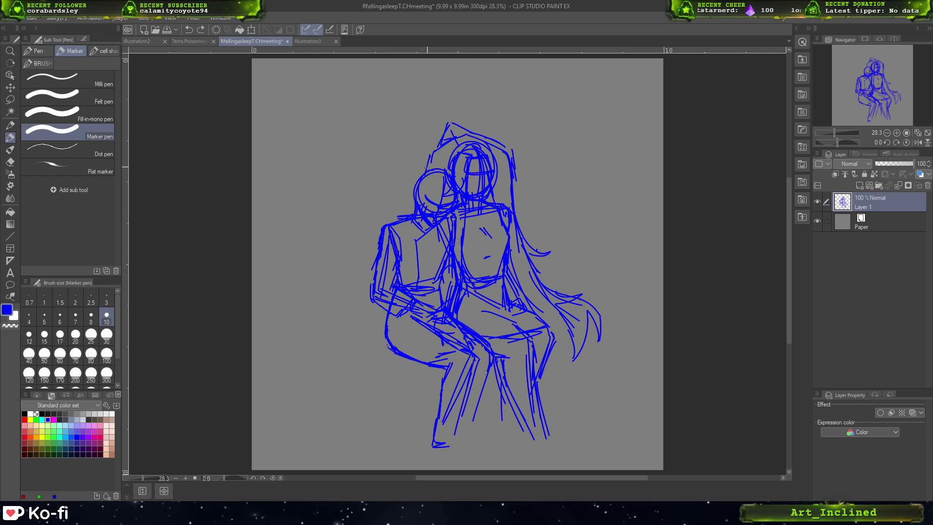
pyautogui.moveTo(372, 303)
pyautogui.mouseDown()
pyautogui.moveTo(350, 294)
pyautogui.moveTo(378, 312)
pyautogui.moveTo(339, 322)
pyautogui.mouseUp()
pyautogui.moveTo(339, 323)
pyautogui.mouseDown()
pyautogui.moveTo(361, 318)
pyautogui.moveTo(339, 338)
pyautogui.mouseUp()
pyautogui.hotkey('ctrl', 'z')
pyautogui.hotkey('ctrl', 'z')
pyautogui.hotkey('ctrl', 'z')
pyautogui.hotkey('ctrl', 'z')
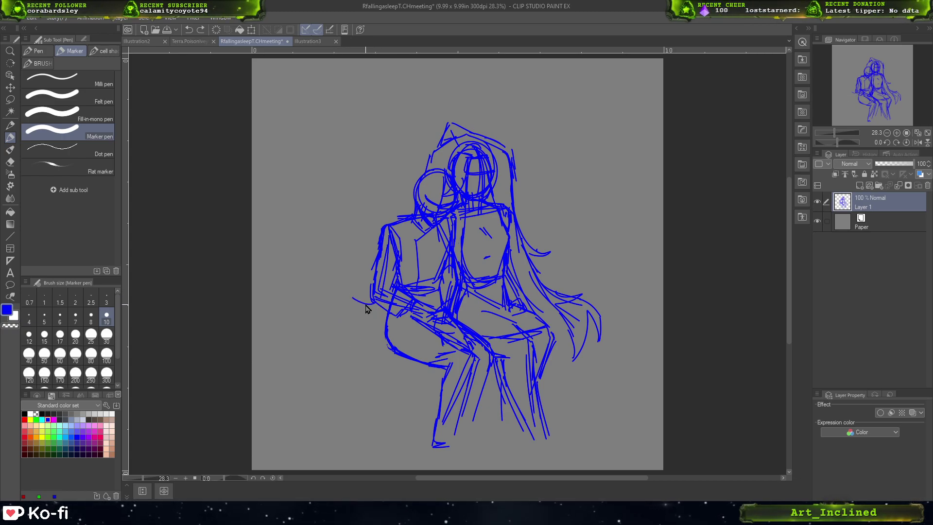
# - Draw curved, pointed hair locks fanning out behind the shorter figure's elbow and hip, undoing and reshaping the lower ones
pyautogui.moveTo(342, 293)
pyautogui.mouseDown()
pyautogui.moveTo(375, 305)
pyautogui.moveTo(379, 319)
pyautogui.moveTo(337, 317)
pyautogui.moveTo(318, 338)
pyautogui.moveTo(334, 336)
pyautogui.moveTo(340, 366)
pyautogui.moveTo(388, 372)
pyautogui.moveTo(379, 361)
pyautogui.mouseUp()
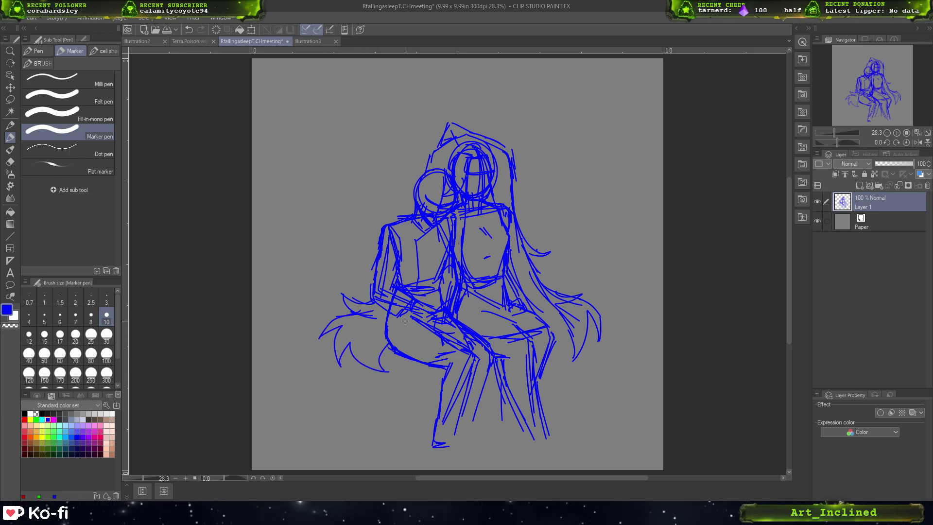
pyautogui.hotkey('ctrl', 'z')
pyautogui.hotkey('ctrl', 'z')
pyautogui.hotkey('ctrl', 'z')
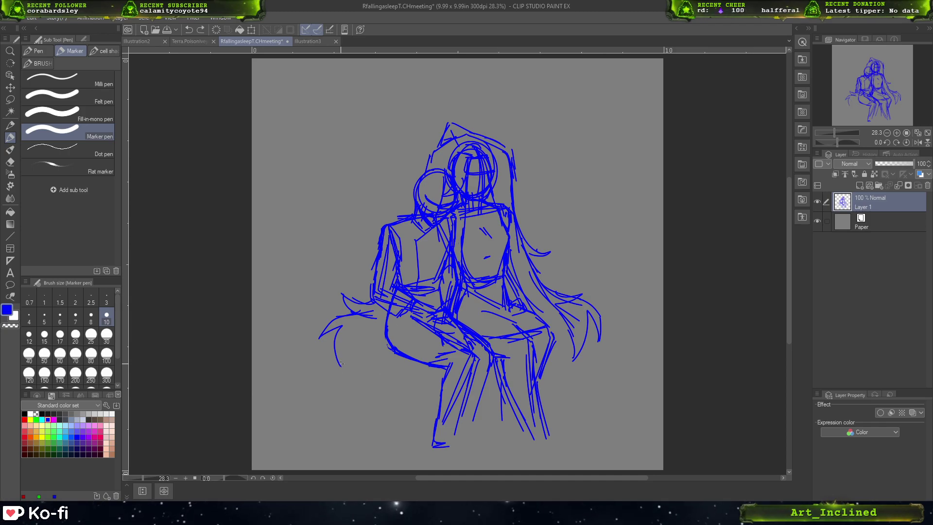
pyautogui.moveTo(340, 361)
pyautogui.mouseDown()
pyautogui.moveTo(382, 326)
pyautogui.moveTo(361, 365)
pyautogui.mouseUp()
pyautogui.hotkey('ctrl', 'z')
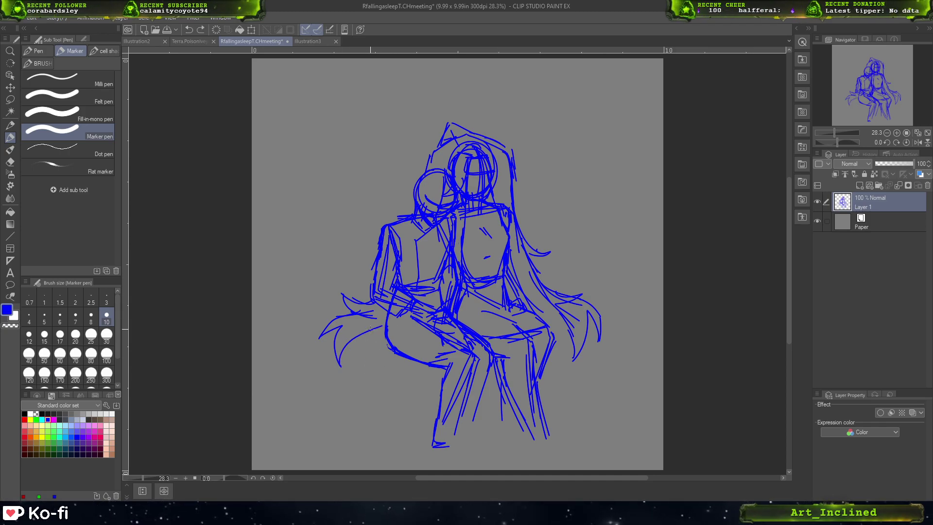
pyautogui.moveTo(372, 329)
pyautogui.mouseDown()
pyautogui.moveTo(337, 377)
pyautogui.moveTo(374, 351)
pyautogui.mouseUp()
pyautogui.moveTo(374, 351)
pyautogui.mouseDown()
pyautogui.moveTo(376, 374)
pyautogui.moveTo(400, 391)
pyautogui.moveTo(397, 356)
pyautogui.mouseUp()
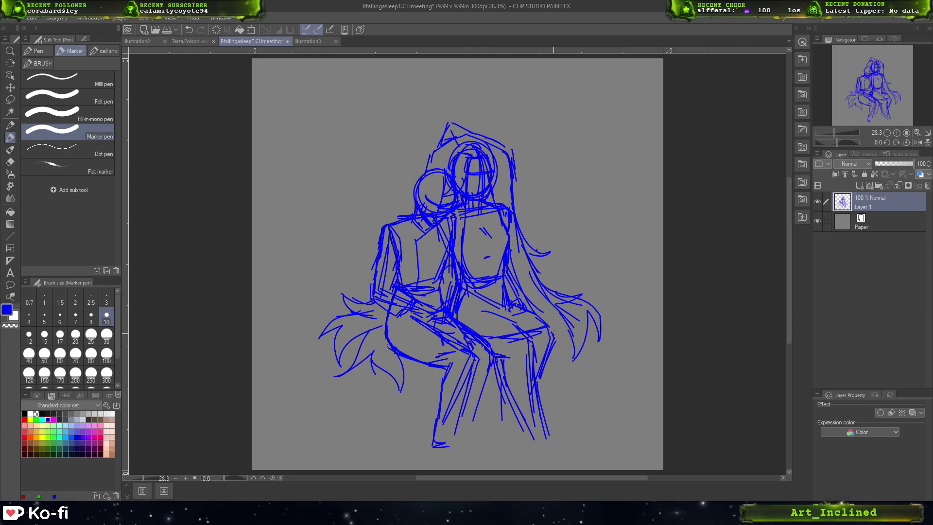
# - Draw a long slanted guide line across both figures' laps linking the hair tips on either side, undoing earlier tries
pyautogui.moveTo(557, 331); pyautogui.dragTo(326, 368)
pyautogui.hotkey('ctrl', 'z')
pyautogui.moveTo(589, 326)
pyautogui.mouseDown()
pyautogui.moveTo(318, 383)
pyautogui.moveTo(547, 332)
pyautogui.moveTo(359, 367)
pyautogui.mouseUp()
pyautogui.hotkey('ctrl', 'z')
pyautogui.hotkey('ctrl', 'z')
pyautogui.moveTo(601, 318); pyautogui.dragTo(352, 369)
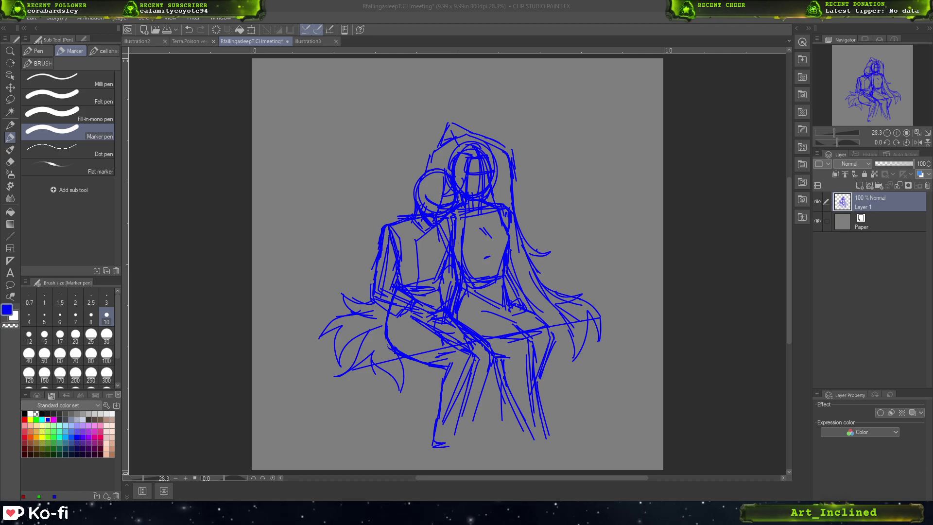
pyautogui.hotkey('ctrl', 'z')
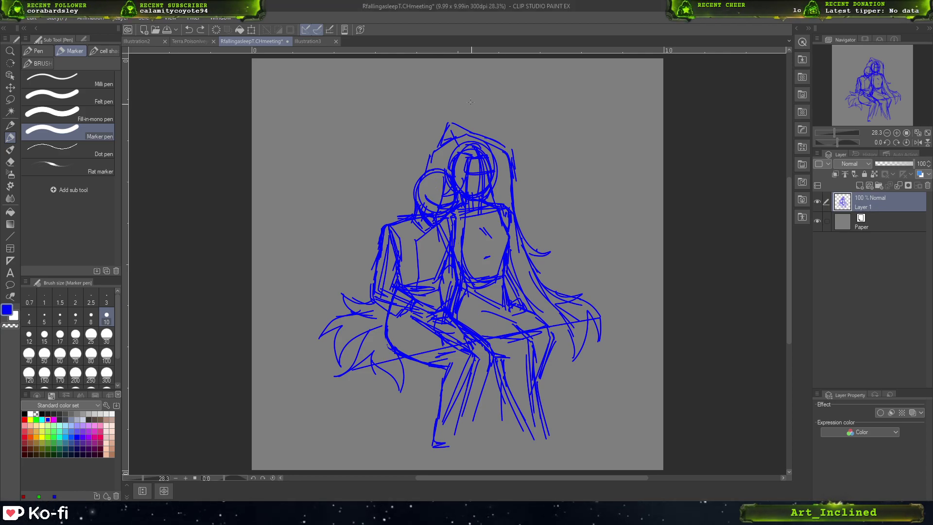
# - Mark a dot on the shorter figure's face and sketch a small pointed ear at the outer side of the head
pyautogui.click(430, 190)
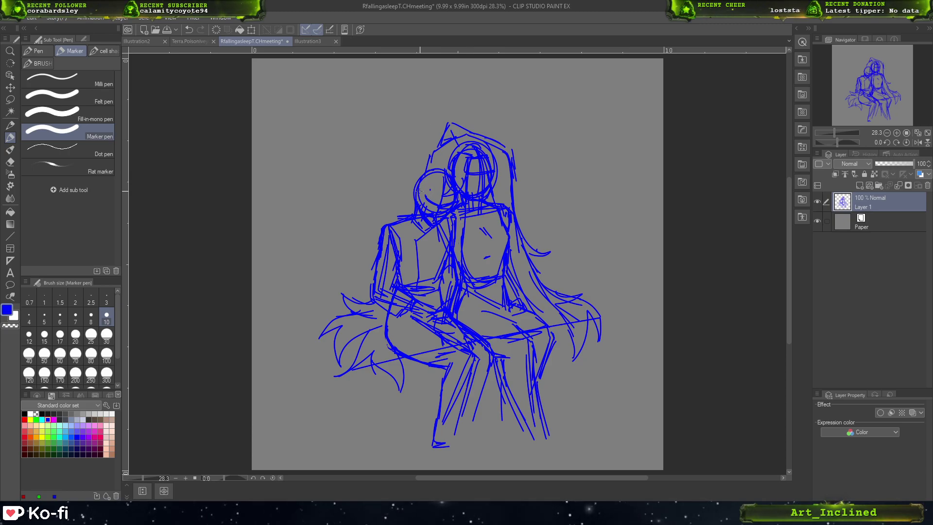
pyautogui.moveTo(408, 178); pyautogui.dragTo(418, 203)
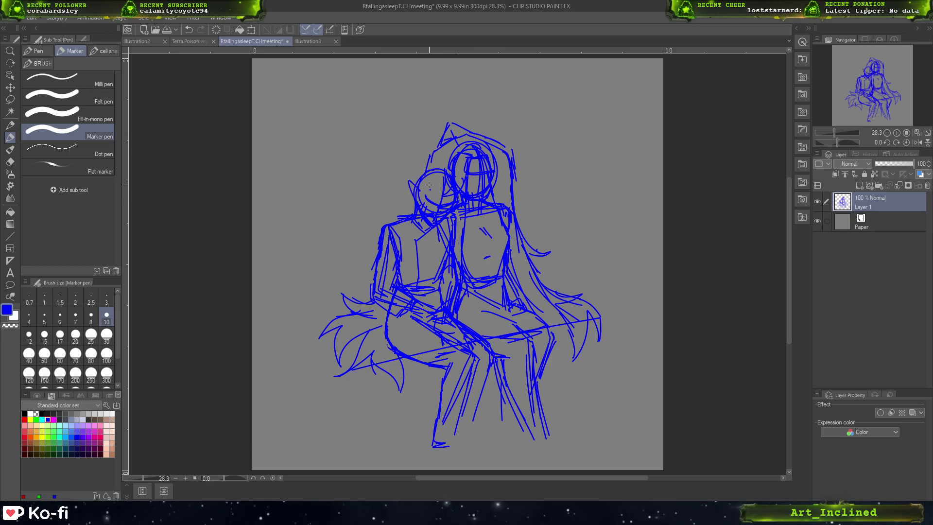
pyautogui.hotkey('ctrl', 'z')
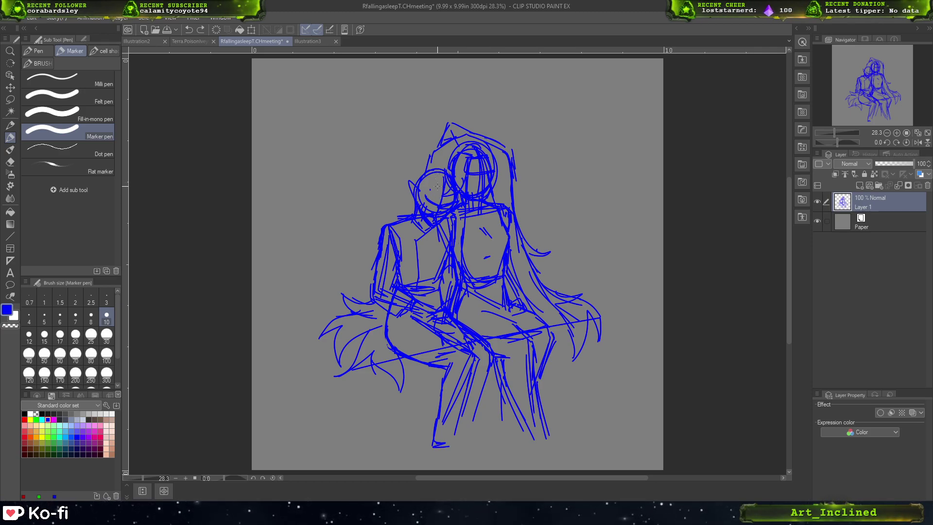
# - Sketch rough facial marks across the shorter figure's face, undoing and retrying the misplaced strokes
pyautogui.moveTo(431, 189)
pyautogui.mouseDown()
pyautogui.moveTo(457, 197)
pyautogui.moveTo(453, 204)
pyautogui.mouseUp()
pyautogui.hotkey('ctrl', 'z')
pyautogui.hotkey('ctrl', 'z')
pyautogui.hotkey('ctrl', 'z')
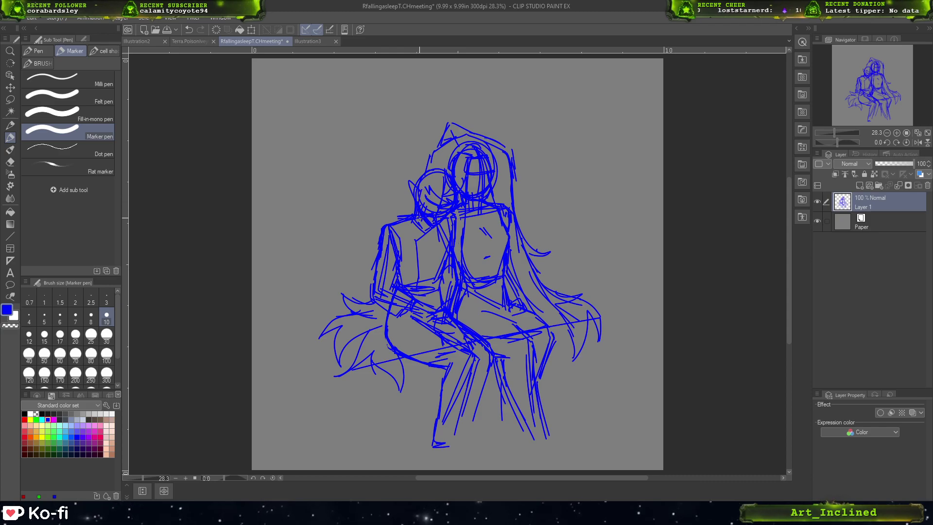
pyautogui.hotkey('ctrl', 'z')
pyautogui.moveTo(419, 193); pyautogui.dragTo(426, 202)
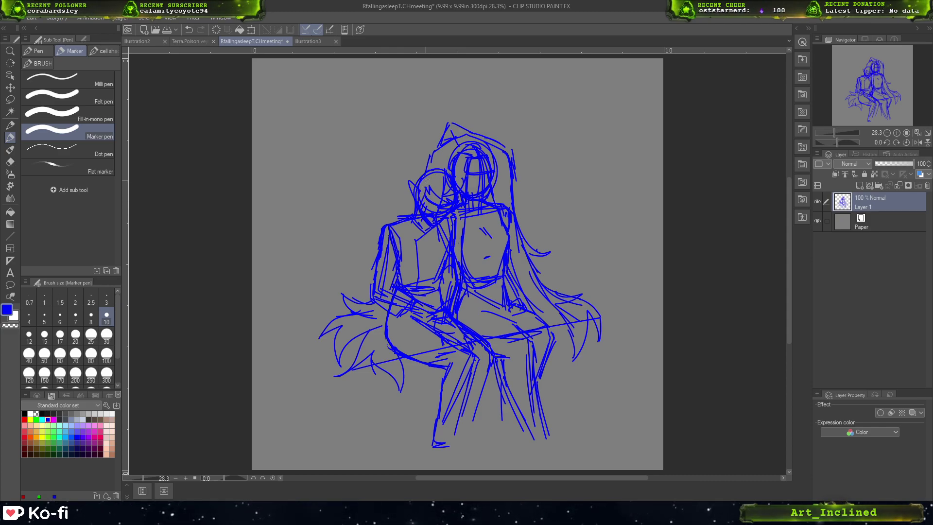
# - Sketch hair strokes over the shorter figure's crown and add a curved hair lock beside the taller figure's outer knee
pyautogui.moveTo(427, 162)
pyautogui.mouseDown()
pyautogui.moveTo(423, 170)
pyautogui.moveTo(438, 162)
pyautogui.moveTo(451, 172)
pyautogui.mouseUp()
pyautogui.hotkey('ctrl', 'z')
pyautogui.hotkey('ctrl', 'z')
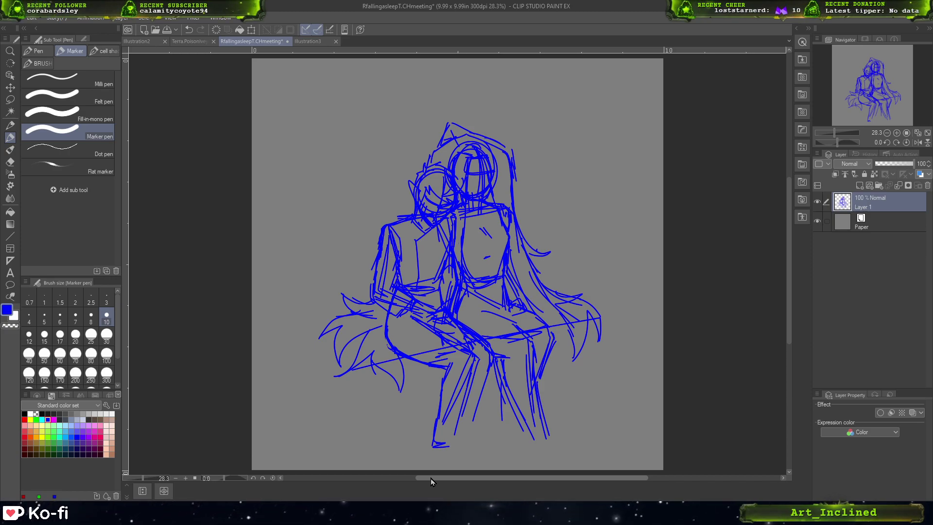
pyautogui.moveTo(568, 328)
pyautogui.mouseDown()
pyautogui.moveTo(570, 374)
pyautogui.moveTo(555, 394)
pyautogui.moveTo(549, 361)
pyautogui.mouseUp()
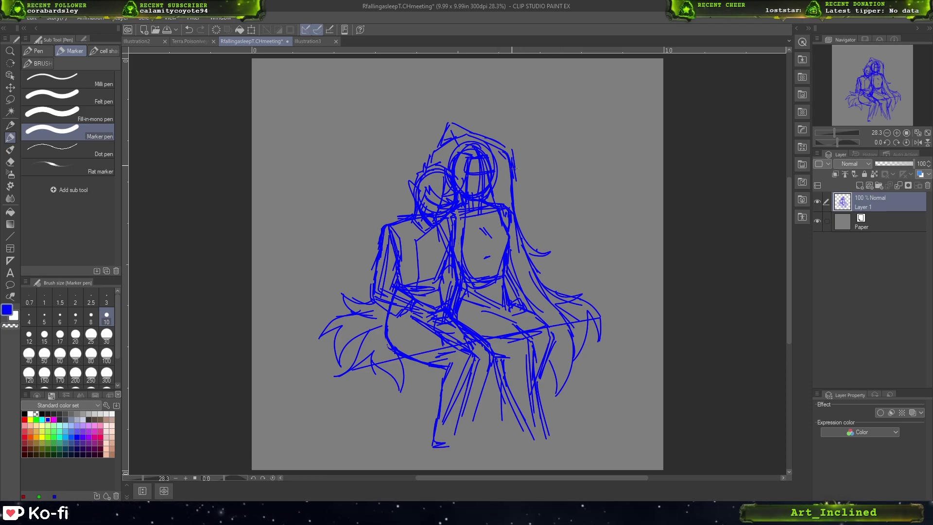
# - Draw a long curling antenna sweeping outward from each figure's head, redoing the shorter figure's one, and save the drawing
pyautogui.moveTo(513, 166)
pyautogui.mouseDown()
pyautogui.moveTo(562, 175)
pyautogui.moveTo(555, 141)
pyautogui.moveTo(520, 120)
pyautogui.moveTo(557, 194)
pyautogui.moveTo(545, 149)
pyautogui.moveTo(501, 110)
pyautogui.moveTo(530, 99)
pyautogui.mouseUp()
pyautogui.hotkey('ctrl', 'z')
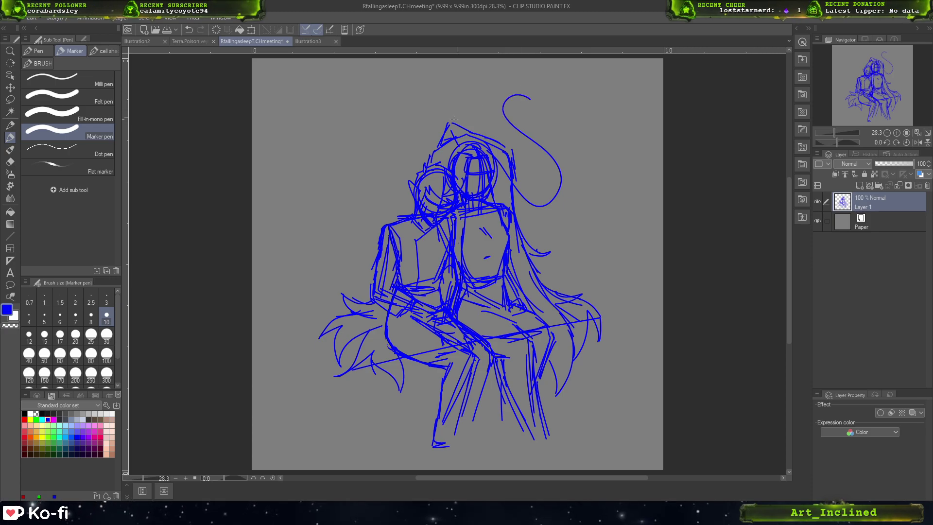
pyautogui.moveTo(438, 158)
pyautogui.mouseDown()
pyautogui.moveTo(404, 186)
pyautogui.moveTo(329, 211)
pyautogui.mouseUp()
pyautogui.hotkey('ctrl', 'z')
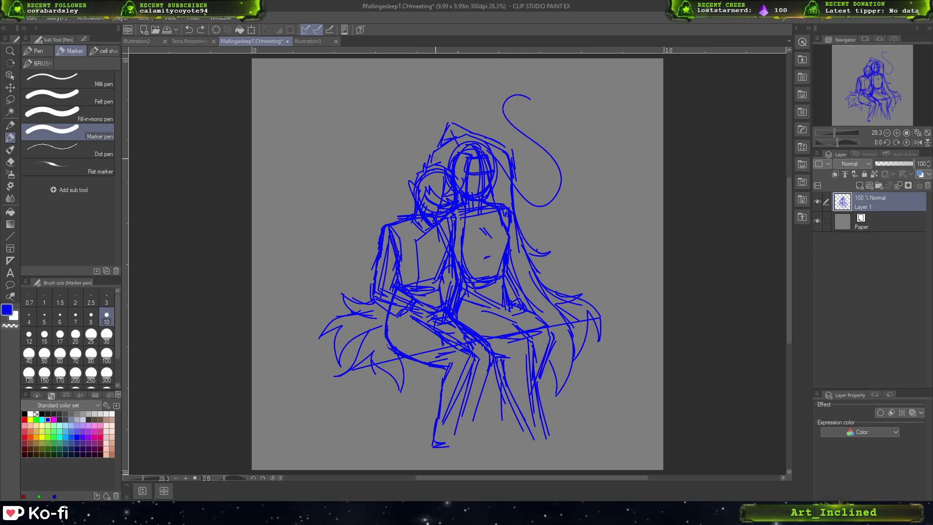
pyautogui.moveTo(432, 166); pyautogui.dragTo(343, 208)
pyautogui.hotkey('ctrl', 'z')
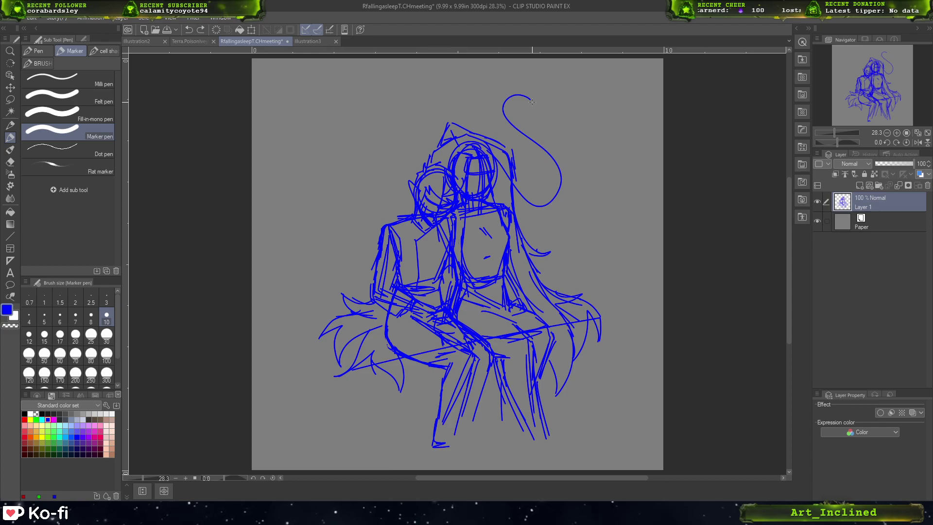
pyautogui.moveTo(430, 175)
pyautogui.mouseDown()
pyautogui.moveTo(341, 214)
pyautogui.moveTo(407, 134)
pyautogui.moveTo(383, 132)
pyautogui.mouseUp()
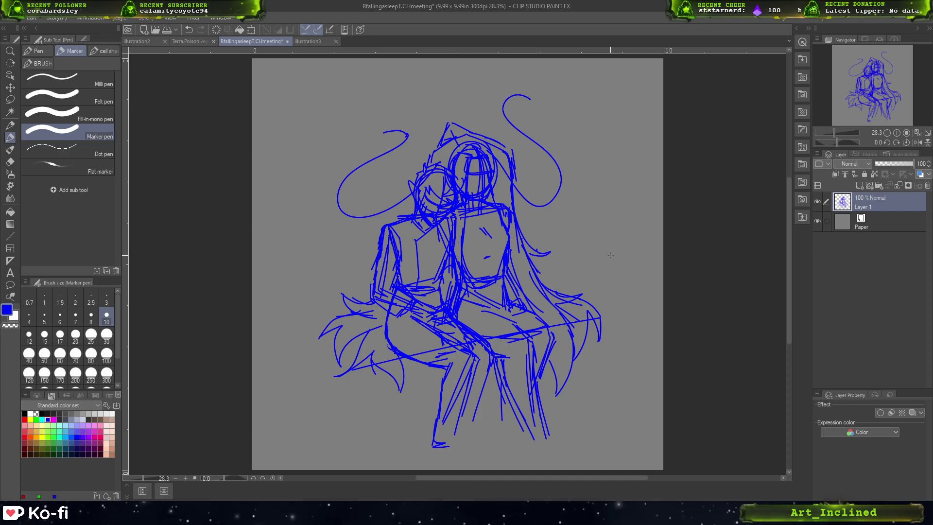
pyautogui.click(168, 30)
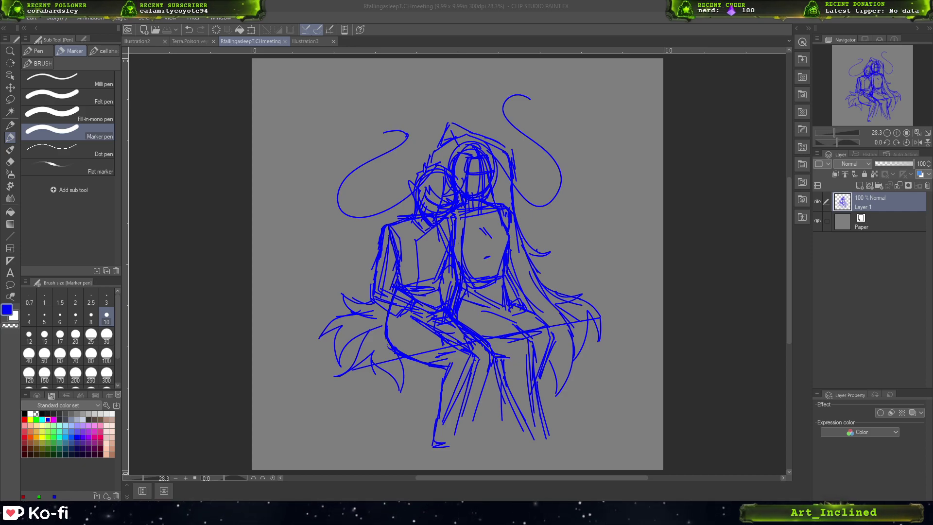
# - Lasso the shorter figure, stretch it slightly taller and nudge it downward with a transform, then deselect and save the drawing
pyautogui.click(11, 100)
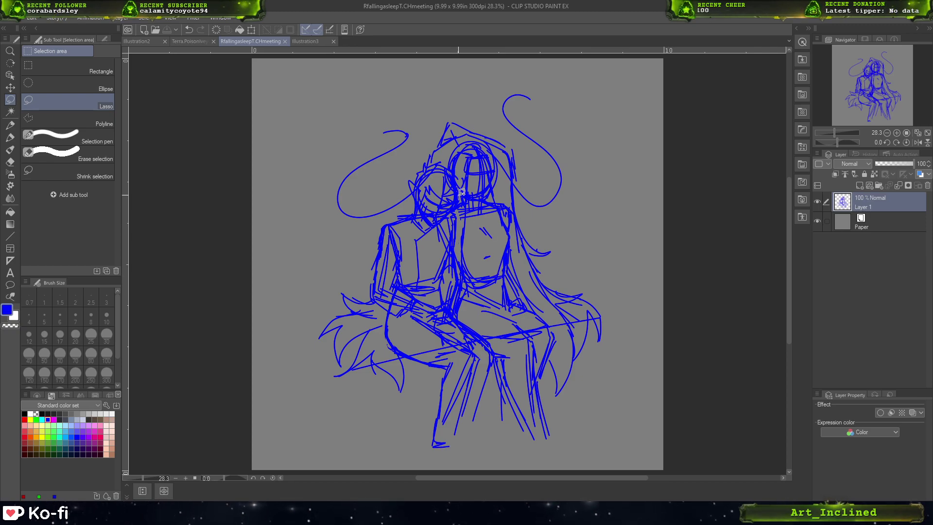
pyautogui.moveTo(458, 208)
pyautogui.mouseDown()
pyautogui.moveTo(444, 192)
pyautogui.moveTo(455, 183)
pyautogui.moveTo(445, 159)
pyautogui.moveTo(419, 165)
pyautogui.moveTo(401, 212)
pyautogui.moveTo(372, 231)
pyautogui.moveTo(366, 273)
pyautogui.moveTo(388, 333)
pyautogui.moveTo(435, 369)
pyautogui.moveTo(433, 431)
pyautogui.moveTo(453, 457)
pyautogui.moveTo(481, 443)
pyautogui.moveTo(499, 350)
pyautogui.moveTo(456, 311)
pyautogui.moveTo(460, 268)
pyautogui.mouseUp()
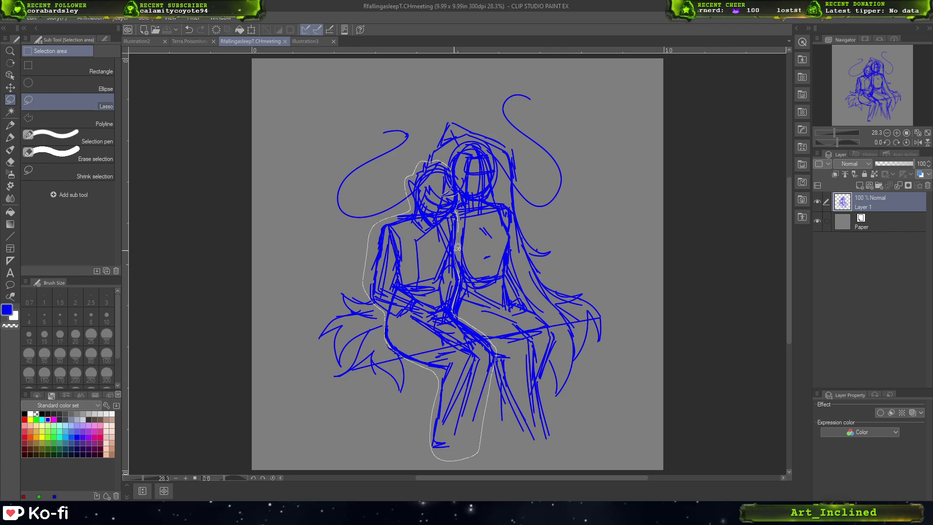
pyautogui.moveTo(462, 223); pyautogui.dragTo(460, 219)
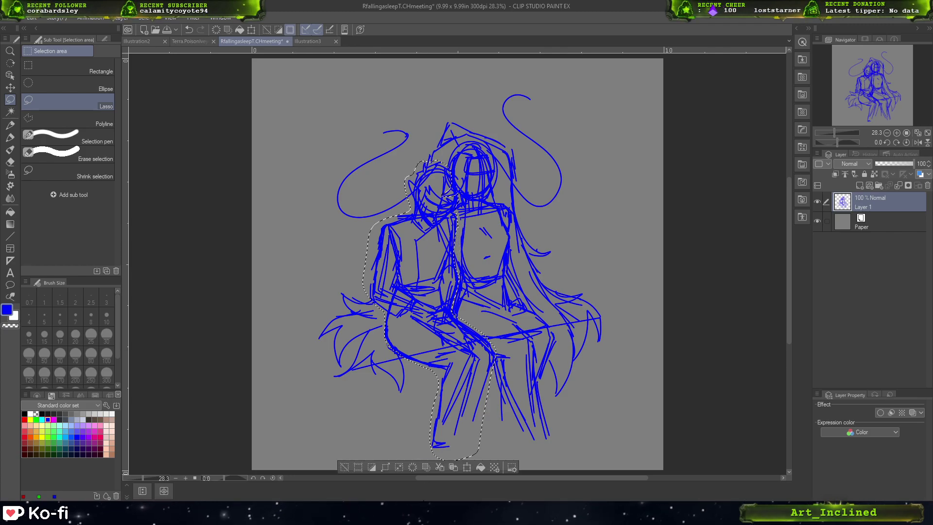
pyautogui.hotkey('ctrl', 't')
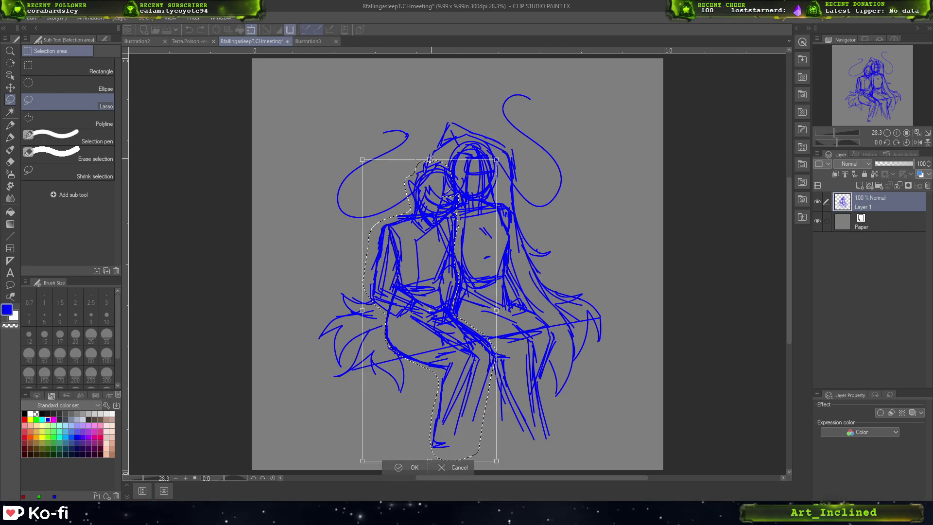
pyautogui.moveTo(430, 158); pyautogui.dragTo(429, 151)
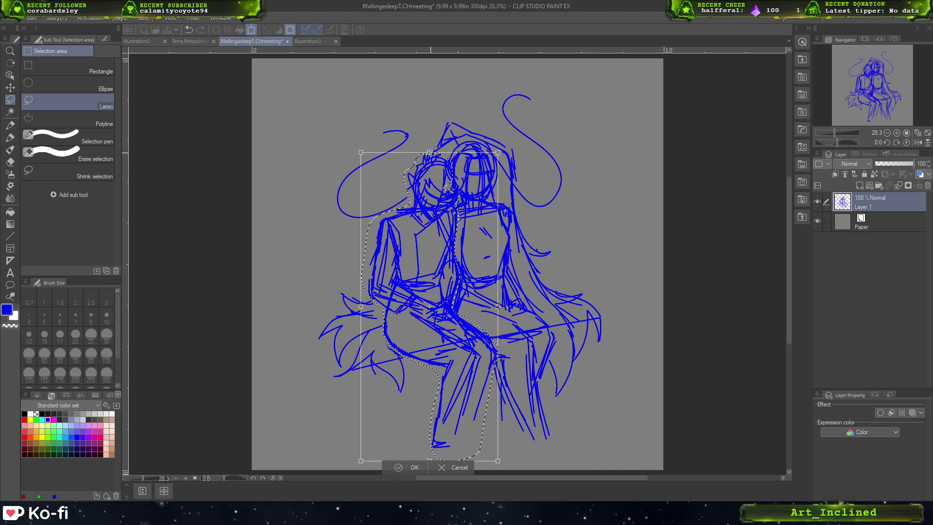
pyautogui.moveTo(430, 152); pyautogui.dragTo(430, 155)
pyautogui.moveTo(483, 303); pyautogui.dragTo(496, 302)
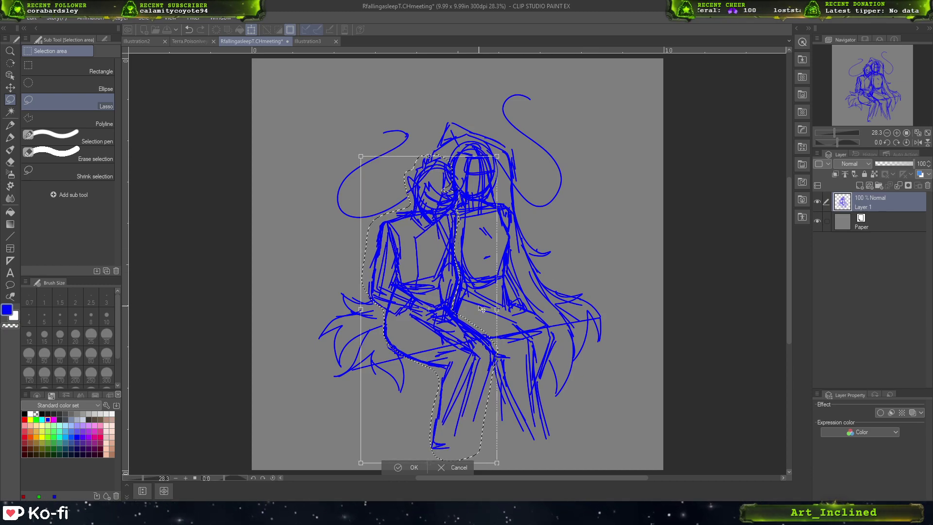
pyautogui.moveTo(469, 395); pyautogui.dragTo(477, 391)
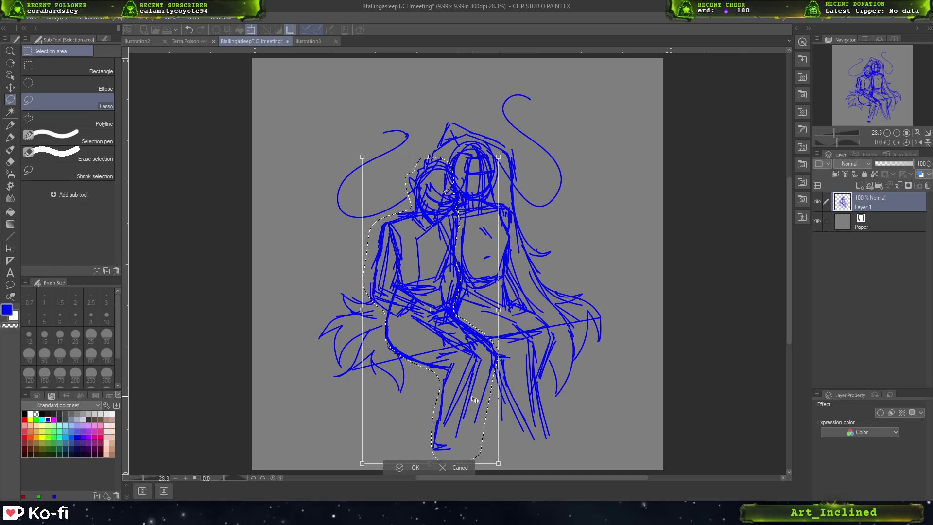
pyautogui.moveTo(474, 398); pyautogui.dragTo(471, 400)
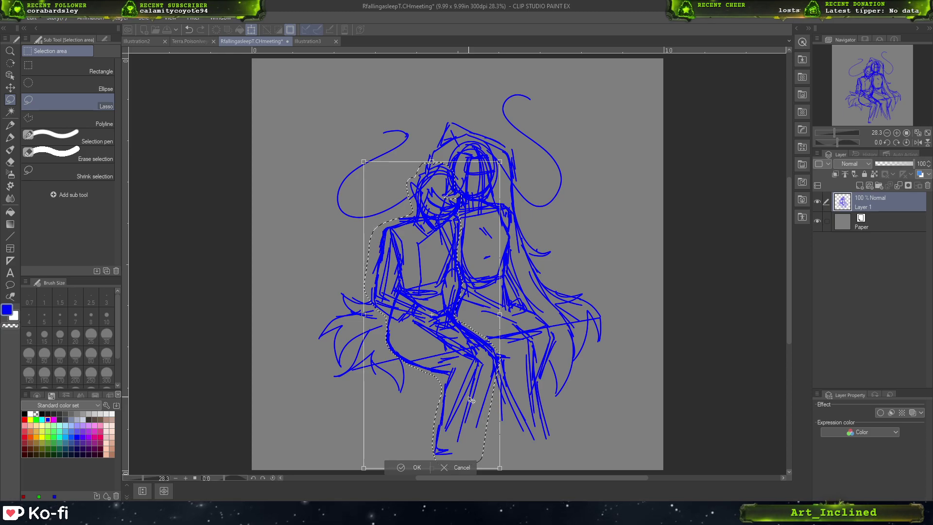
pyautogui.moveTo(474, 404); pyautogui.dragTo(473, 402)
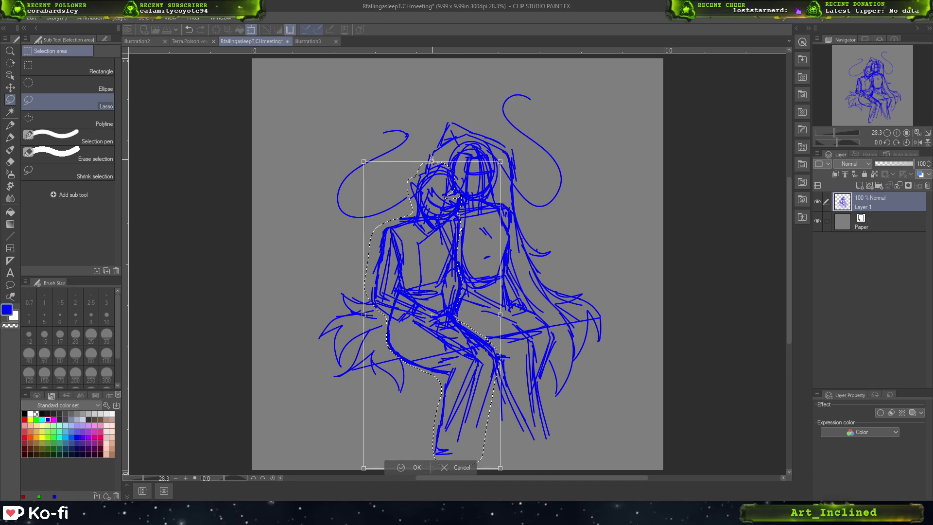
pyautogui.moveTo(432, 159); pyautogui.dragTo(431, 158)
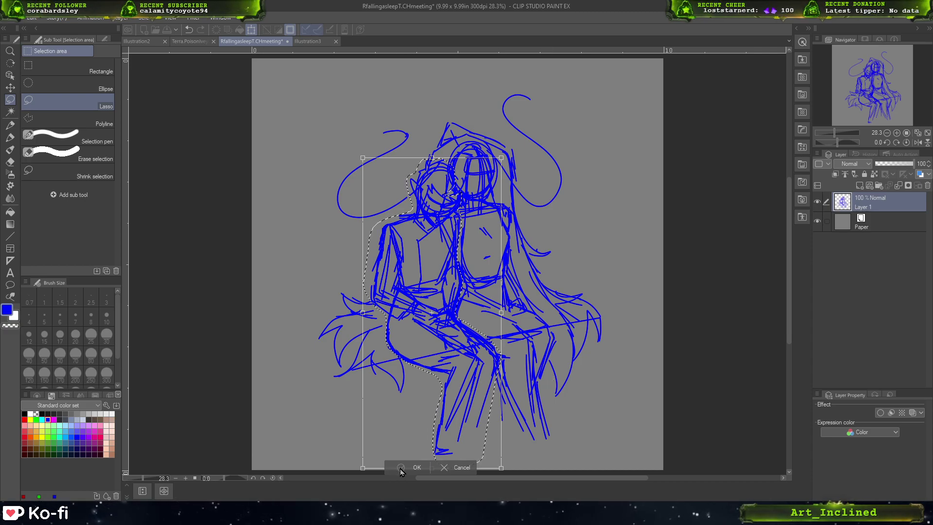
pyautogui.press('Return')
pyautogui.hotkey('ctrl', 'd')
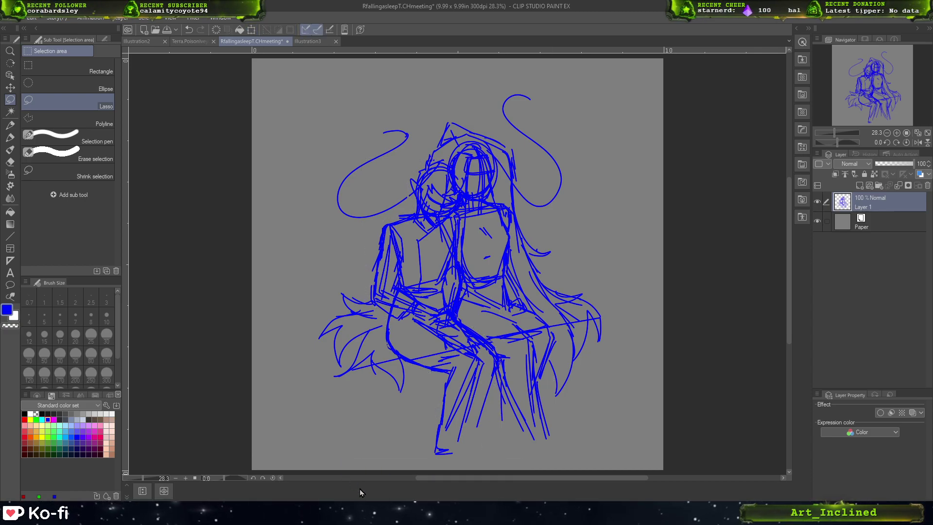
pyautogui.click(167, 30)
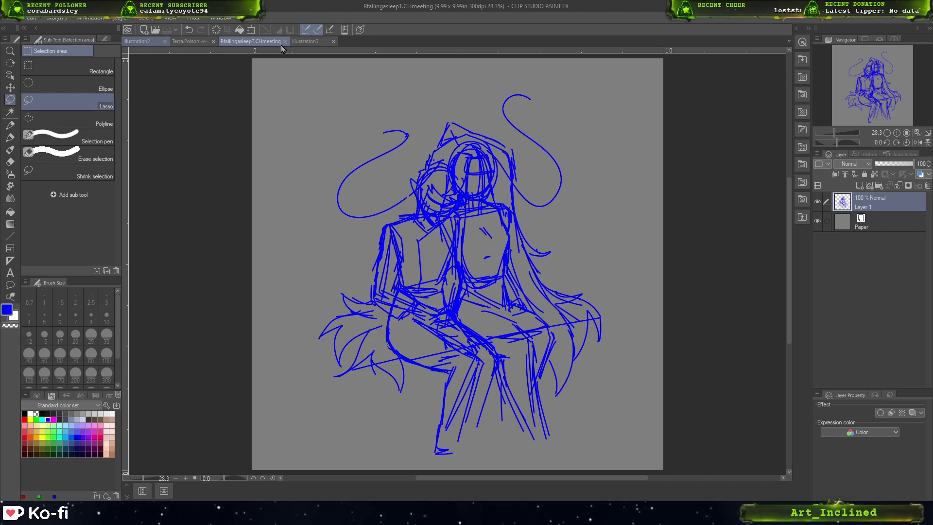
# - Reorder the open documents so Illustration2 follows RfallingasleepT.CHmeeting, and bring up the blank Illustration2 canvas
pyautogui.click(190, 41)
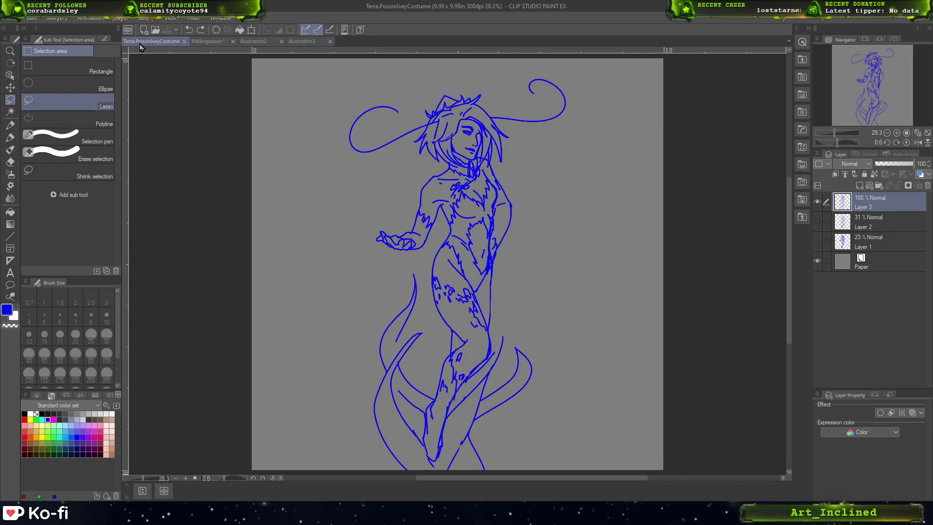
pyautogui.click(219, 44)
pyautogui.click(258, 42)
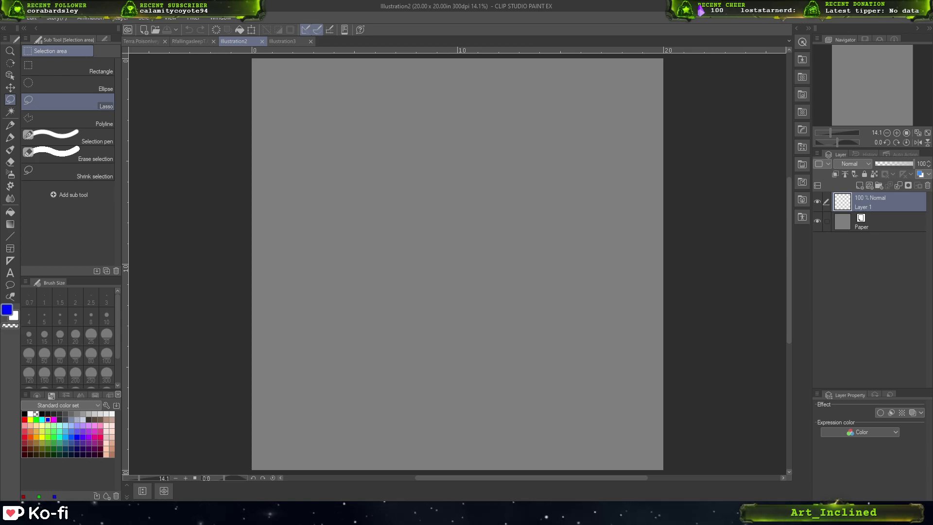
pyautogui.moveTo(426, 328); pyautogui.dragTo(559, 313)
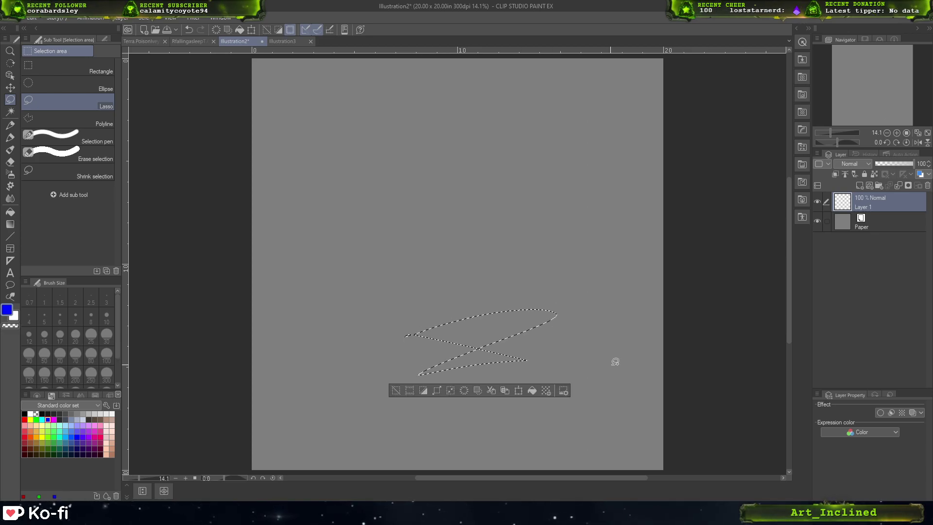
pyautogui.click(402, 394)
pyautogui.click(9, 138)
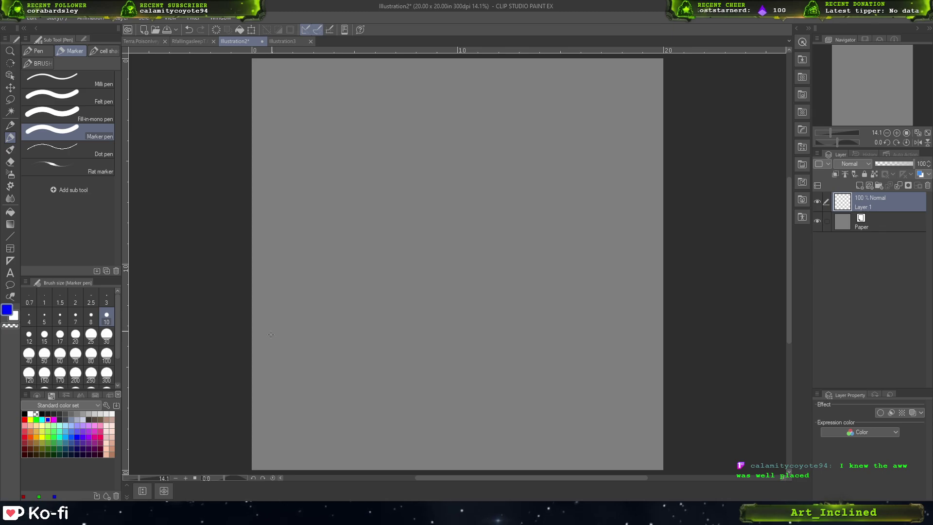
pyautogui.moveTo(424, 281)
pyautogui.mouseDown()
pyautogui.moveTo(441, 327)
pyautogui.moveTo(664, 296)
pyautogui.moveTo(557, 343)
pyautogui.moveTo(385, 400)
pyautogui.mouseUp()
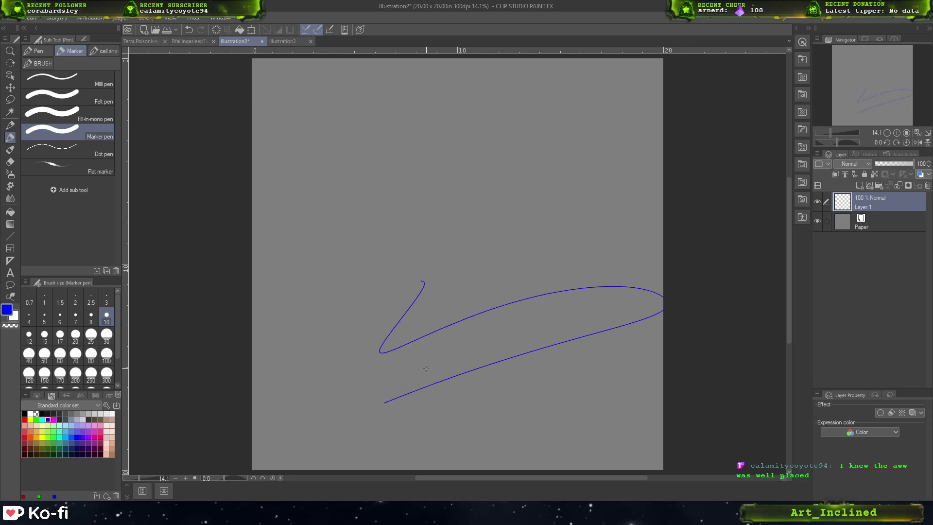
pyautogui.hotkey('ctrl', 'z')
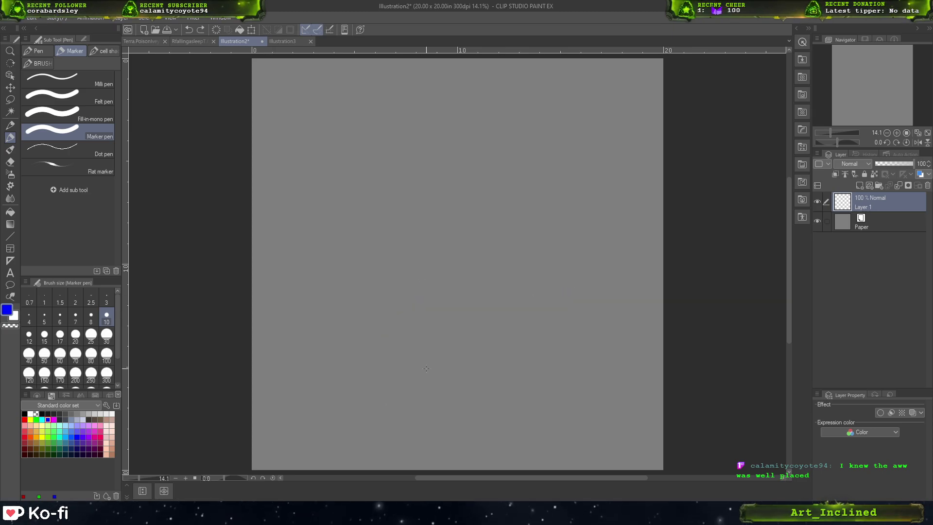
# - Crop the Illustration2 canvas to a rectangular selection of its upper-left quarter, about 10 by 10 in, and deselect
pyautogui.click(10, 99)
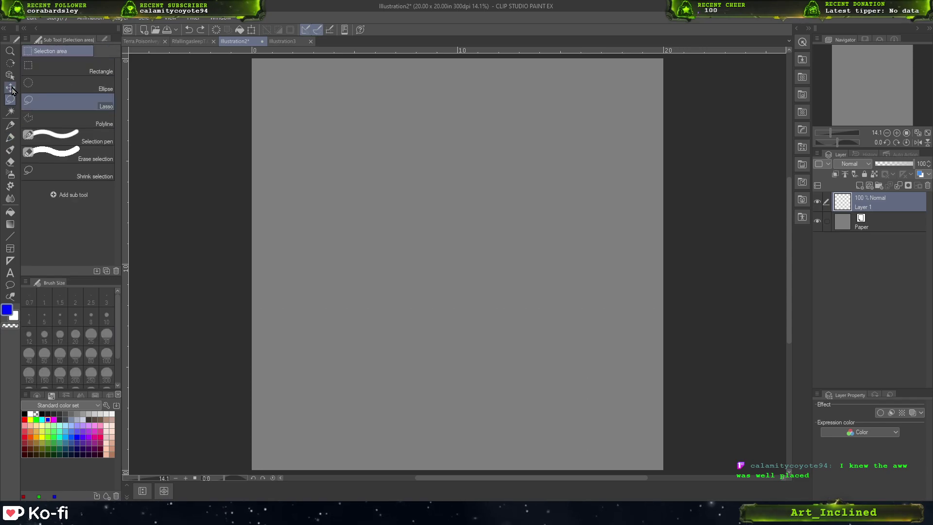
pyautogui.click(68, 67)
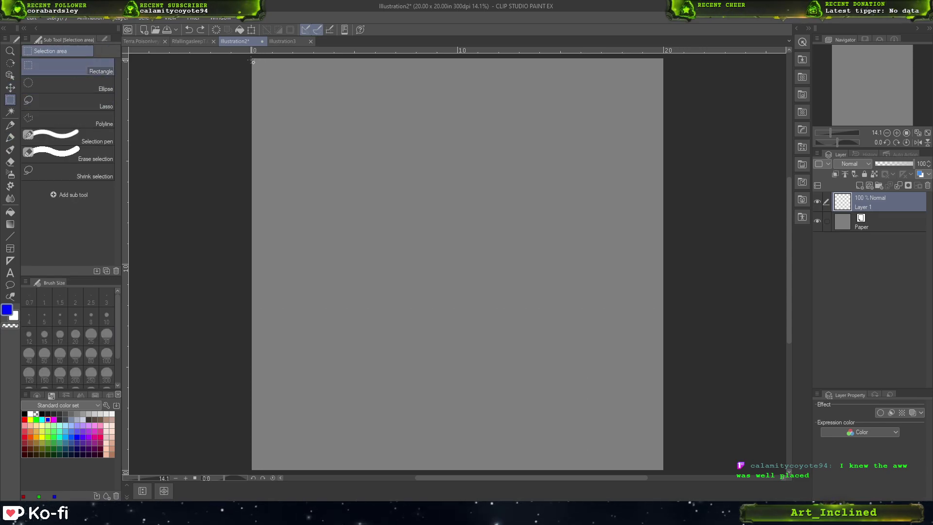
pyautogui.moveTo(251, 58); pyautogui.dragTo(459, 266)
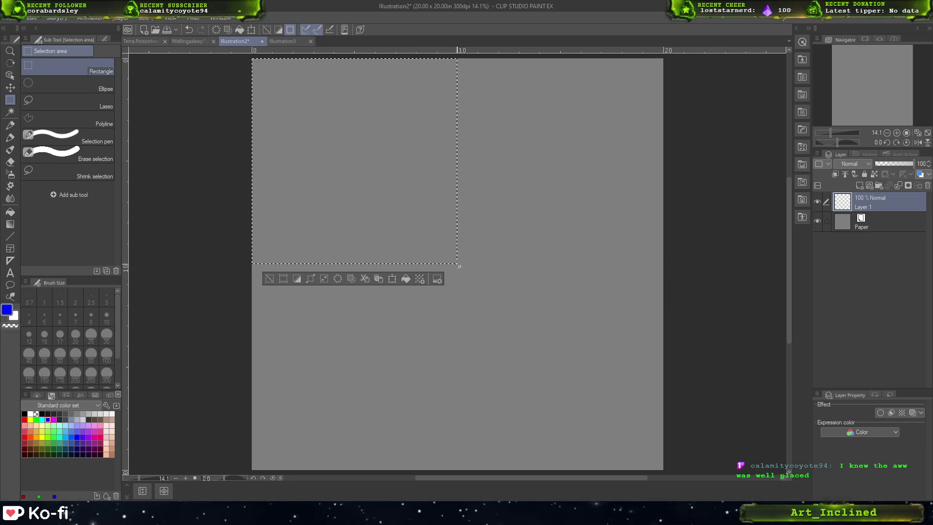
pyautogui.click(270, 279)
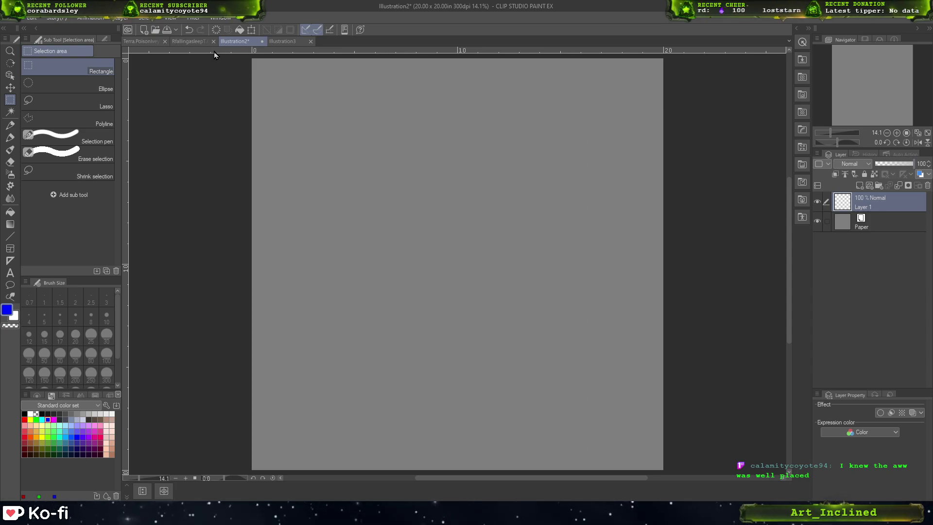
pyautogui.hotkey('ctrl', 'z')
pyautogui.click(284, 279)
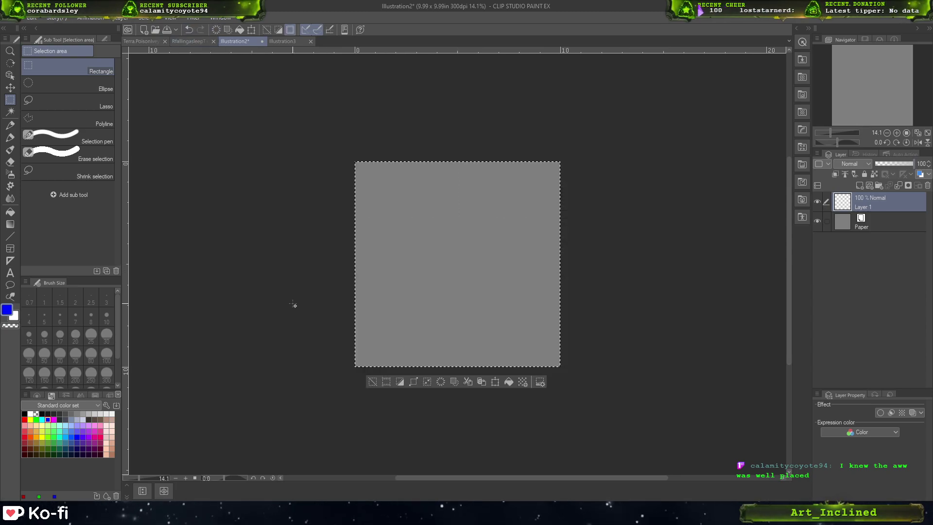
pyautogui.click(372, 382)
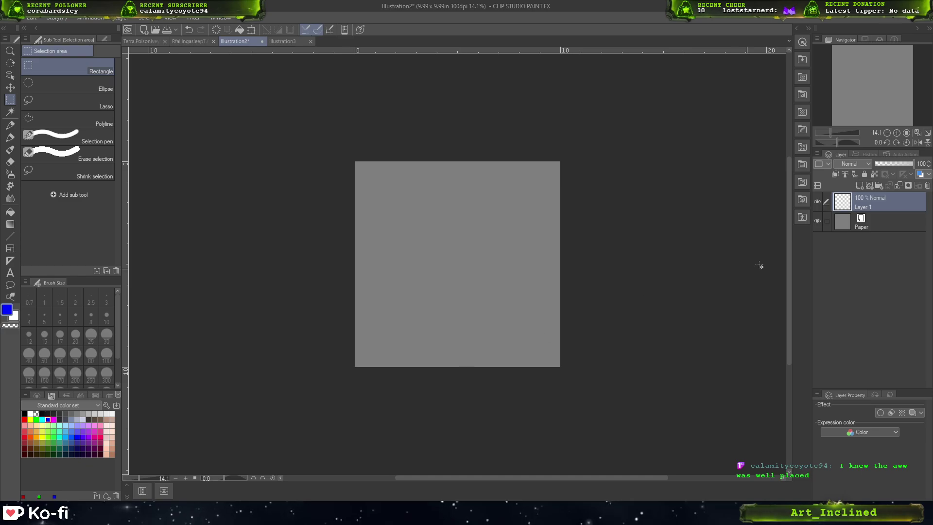
pyautogui.click(928, 133)
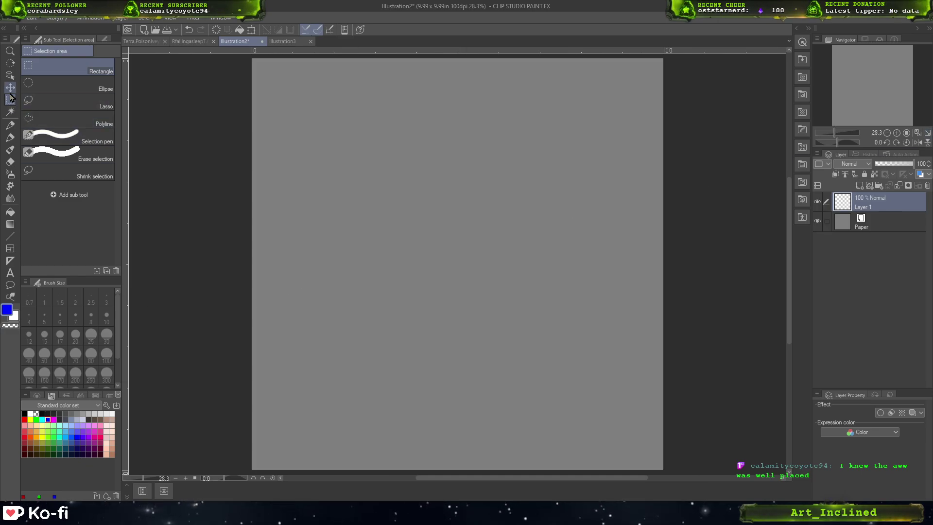
pyautogui.click(10, 137)
pyautogui.moveTo(419, 224); pyautogui.dragTo(469, 278)
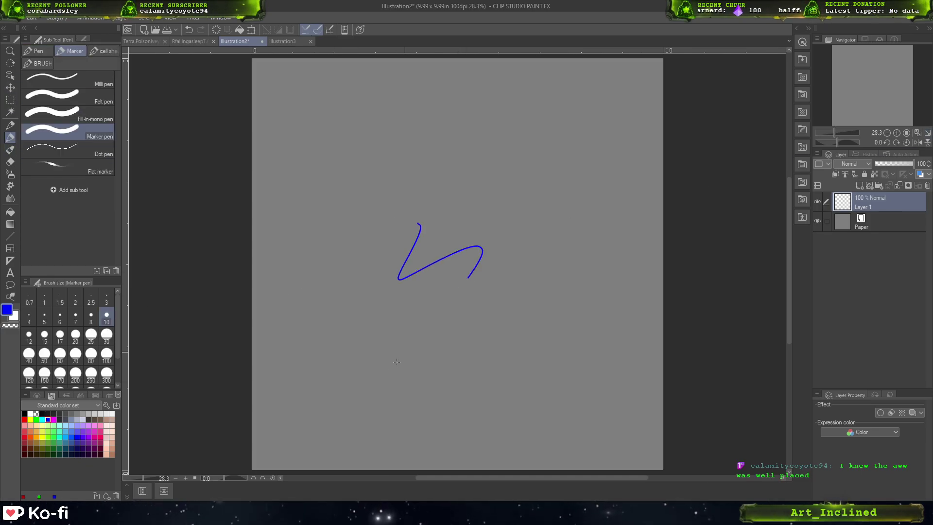
pyautogui.moveTo(397, 362); pyautogui.dragTo(664, 245)
pyautogui.hotkey('ctrl', 'z')
pyautogui.hotkey('ctrl', 'z')
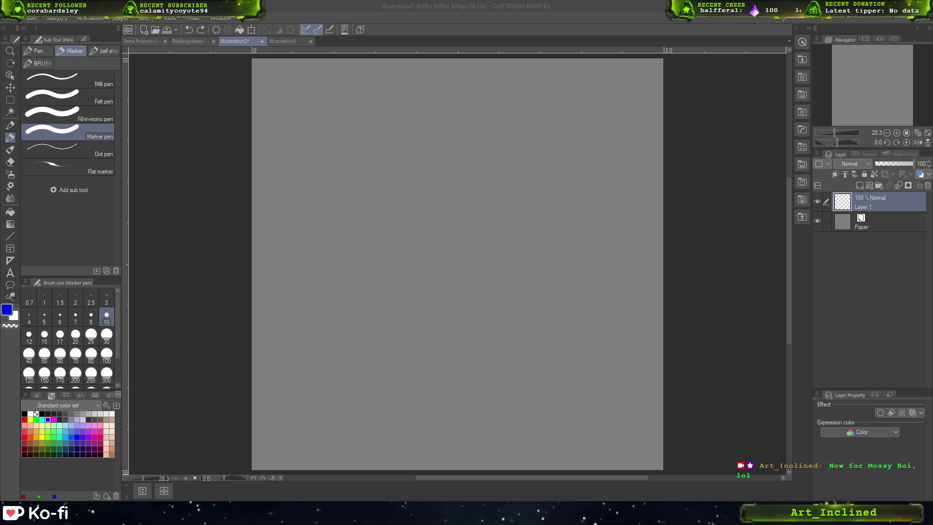
# - Switch back to the RfallingasleepT.CHmeeting drawing
pyautogui.click(190, 42)
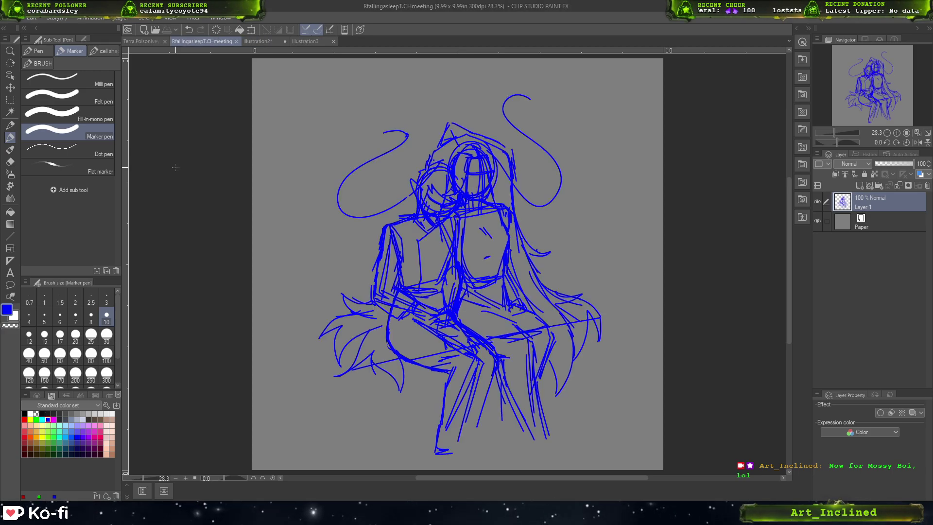
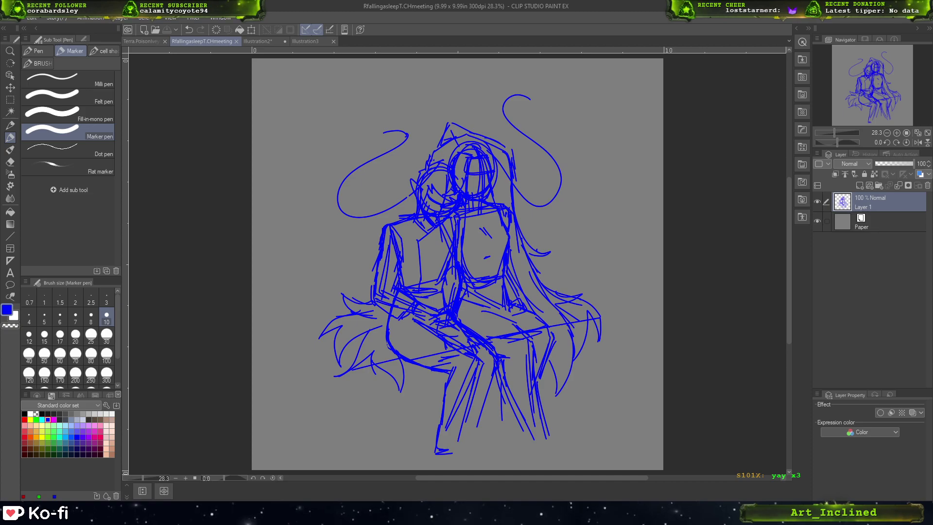
# - Switch to the blank Illustration2 canvas
pyautogui.click(257, 41)
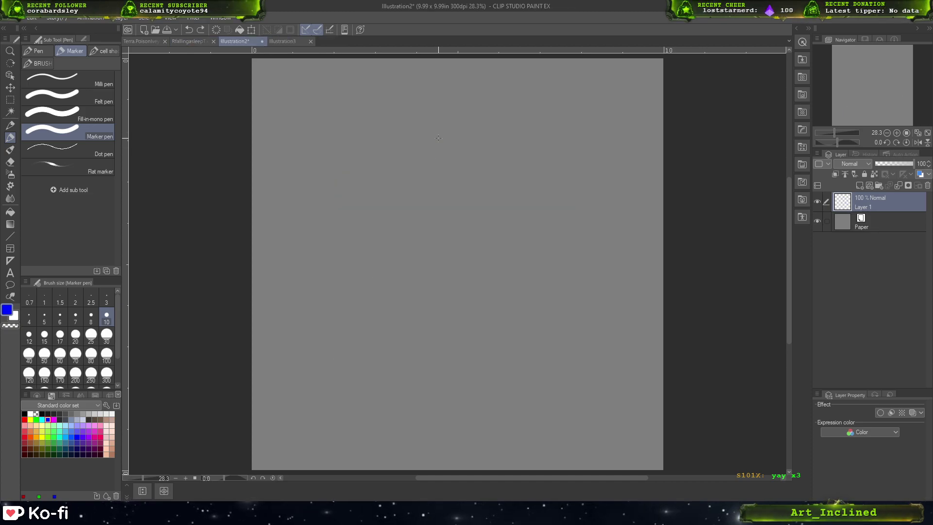